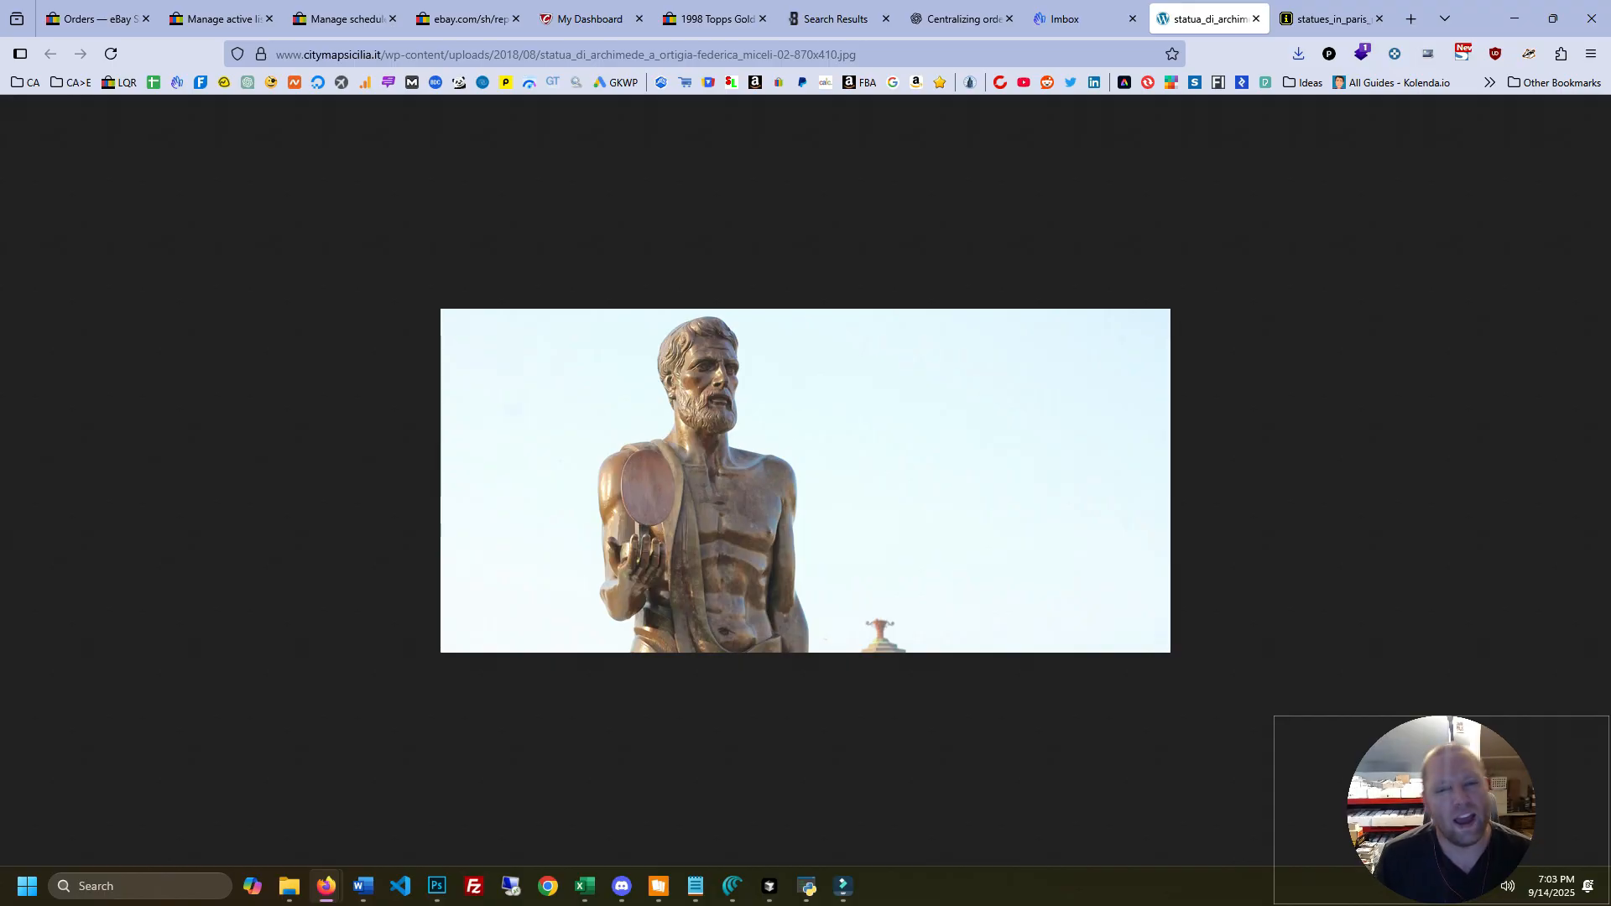
Switch to Kronocard PRO and select the player description cell of the George Brett card in the card list
{"action": "left_click", "coordinate": [658, 885]}
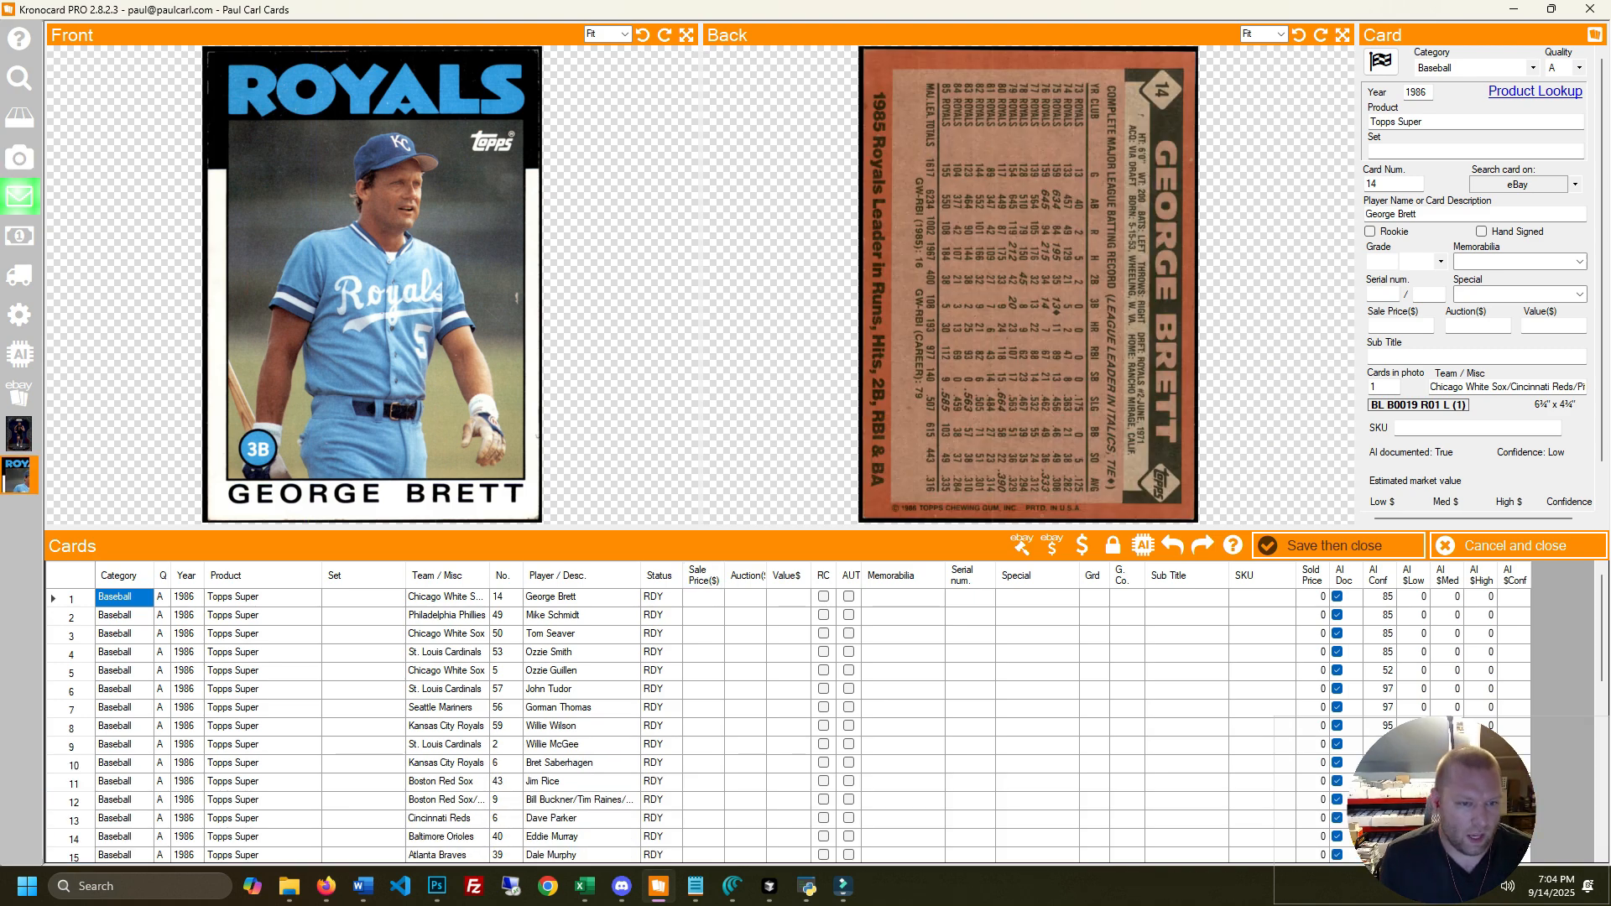
{"action": "left_click", "coordinate": [446, 598]}
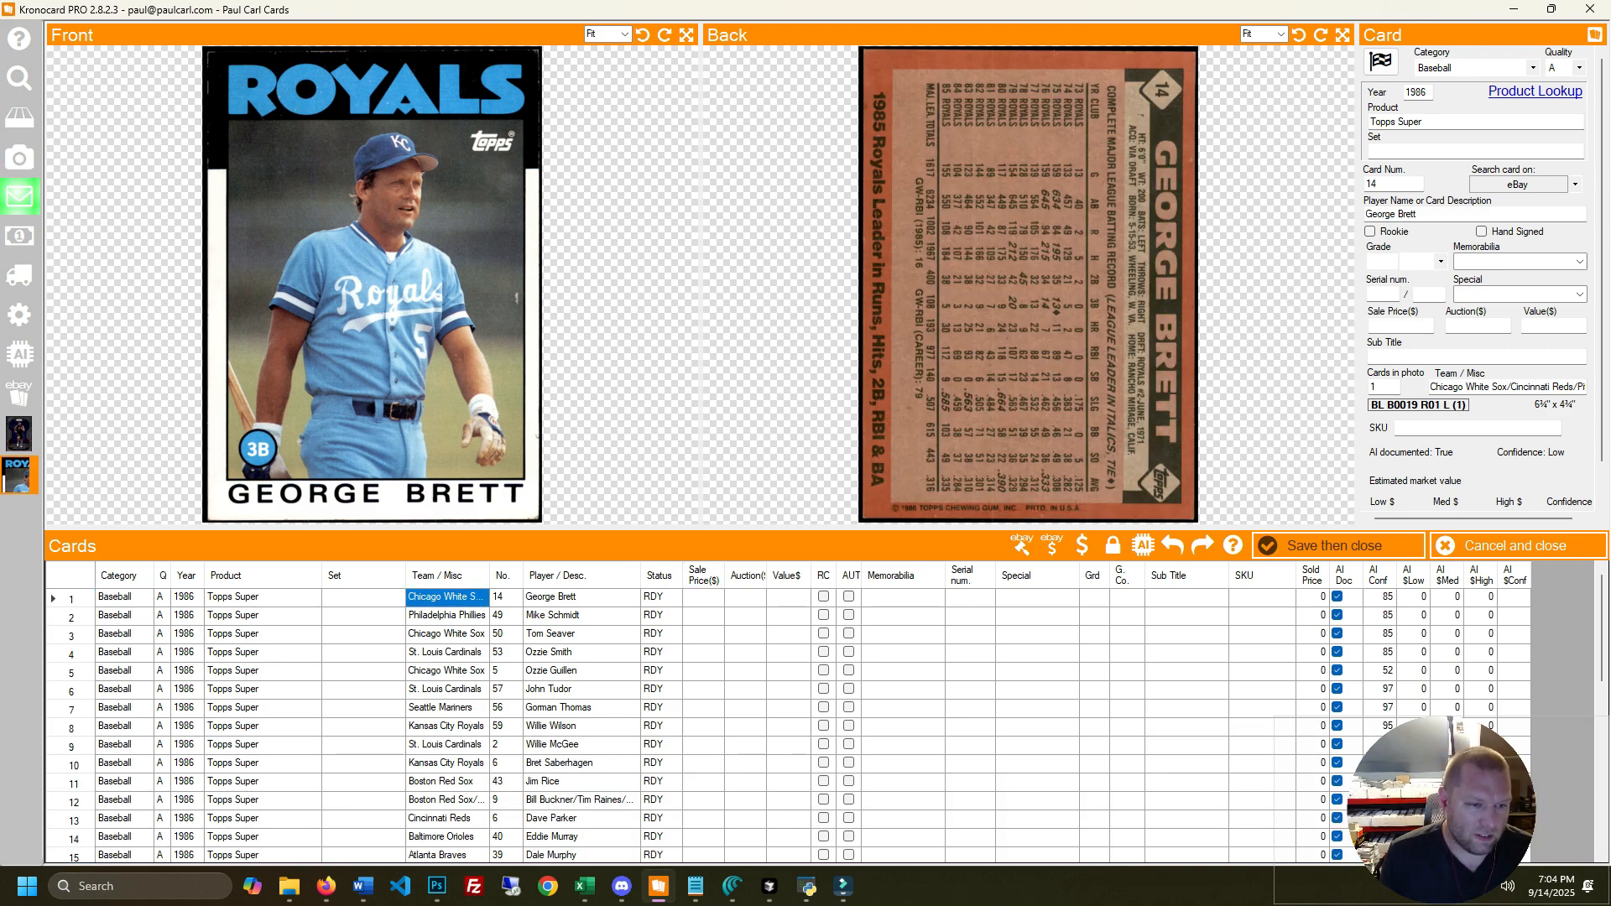
{"action": "left_click", "coordinate": [506, 575]}
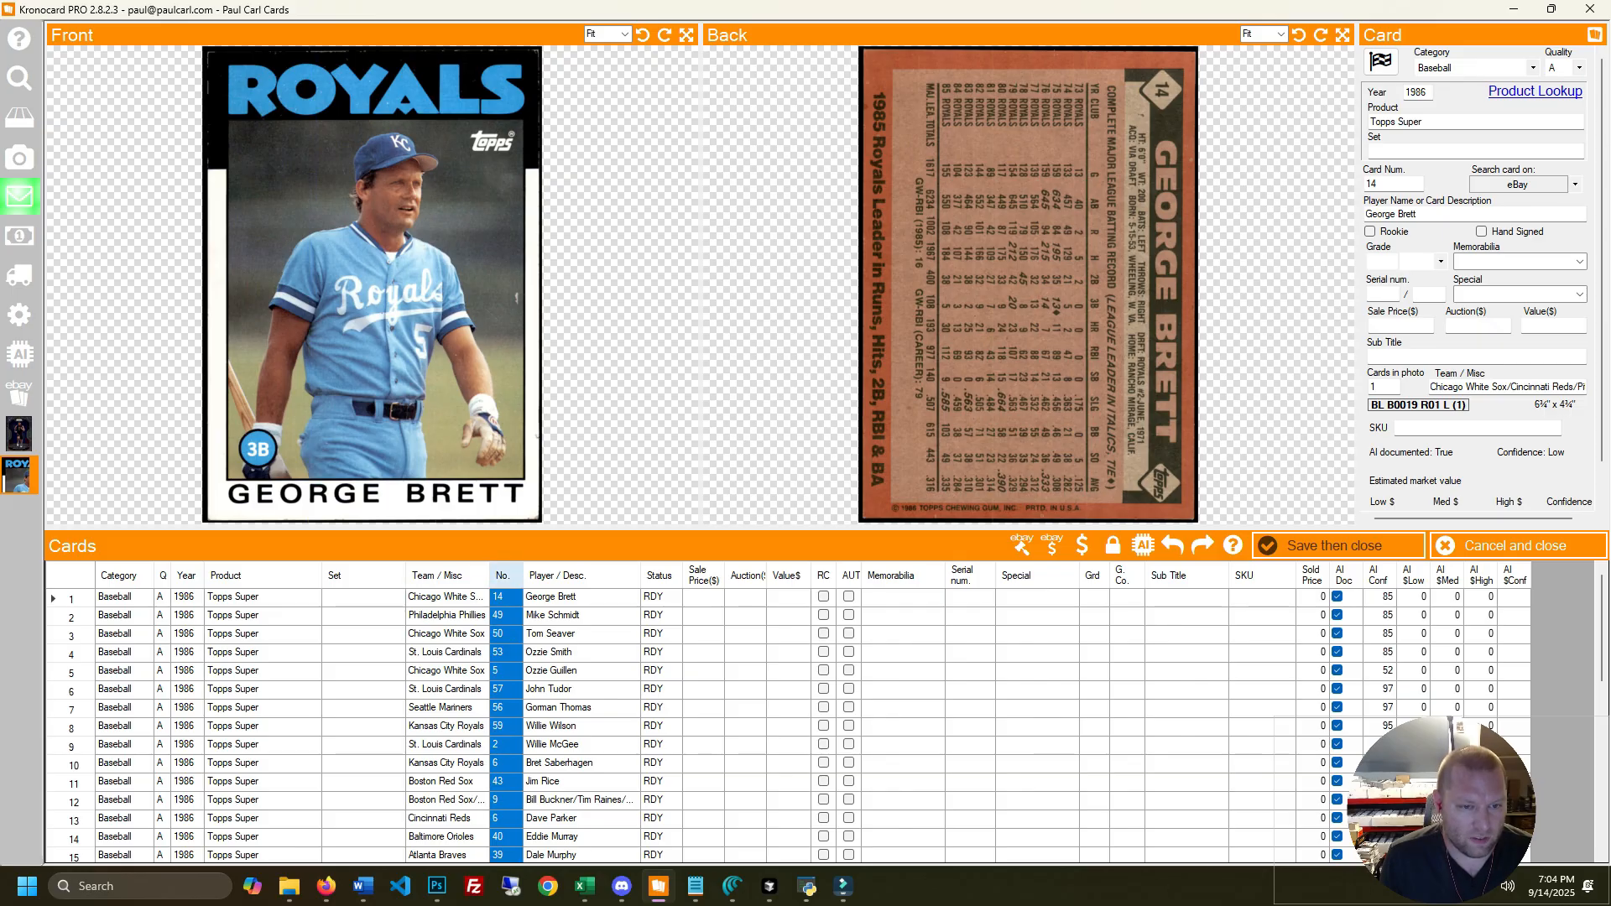
{"action": "left_click", "coordinate": [506, 597]}
{"action": "left_click", "coordinate": [581, 597]}
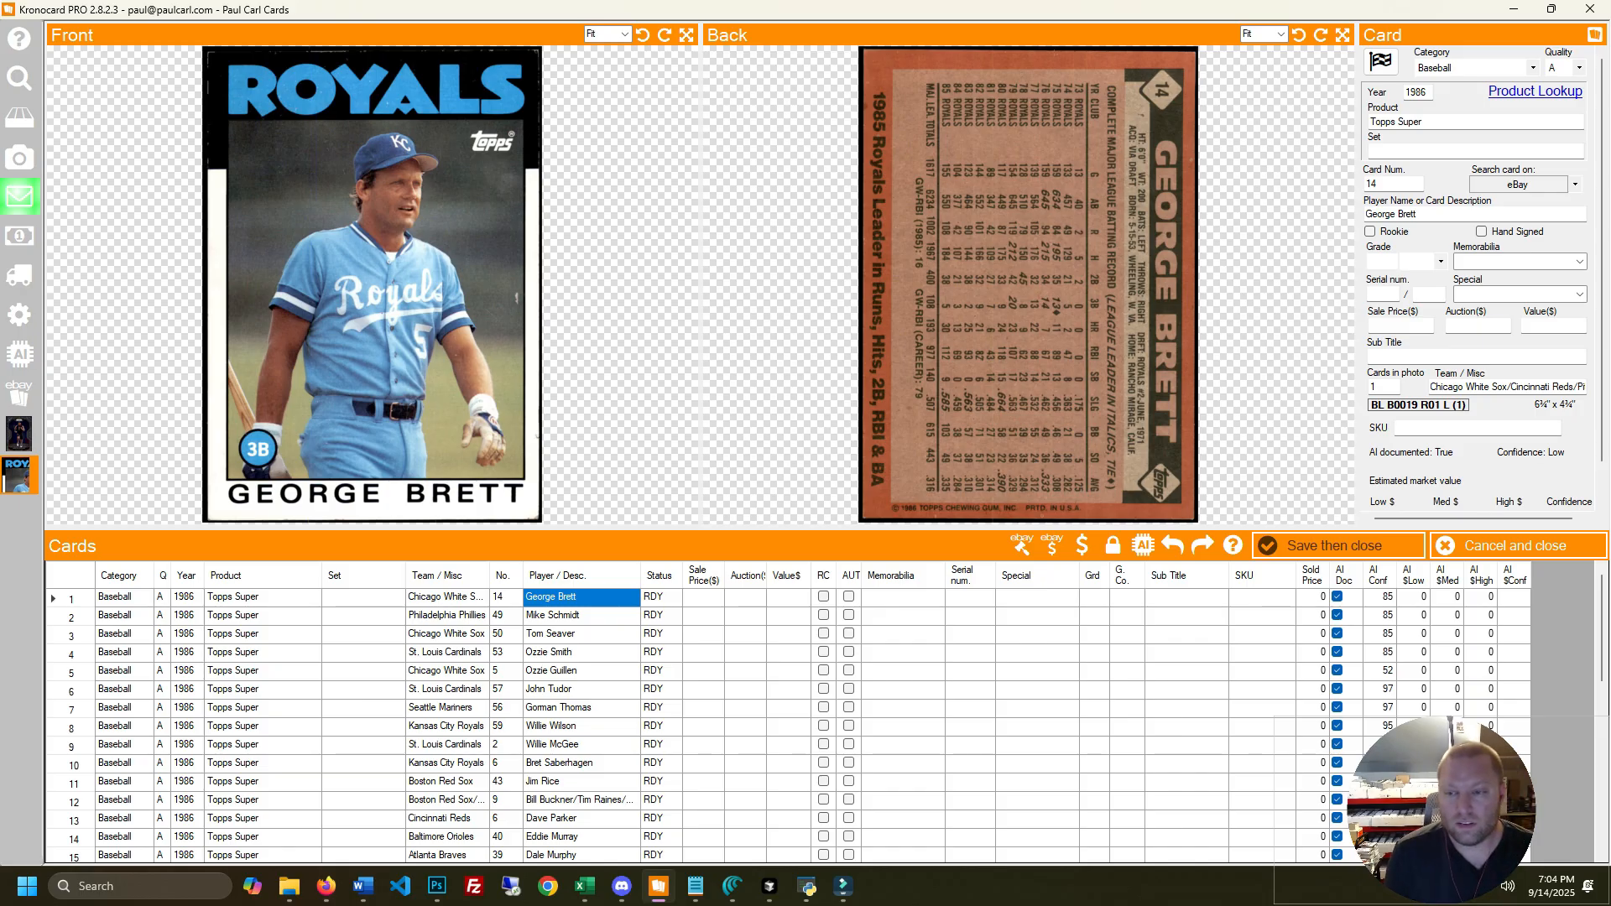
{"action": "key", "text": "ctrl+Right"}
{"action": "key", "text": "ctrl+Left"}
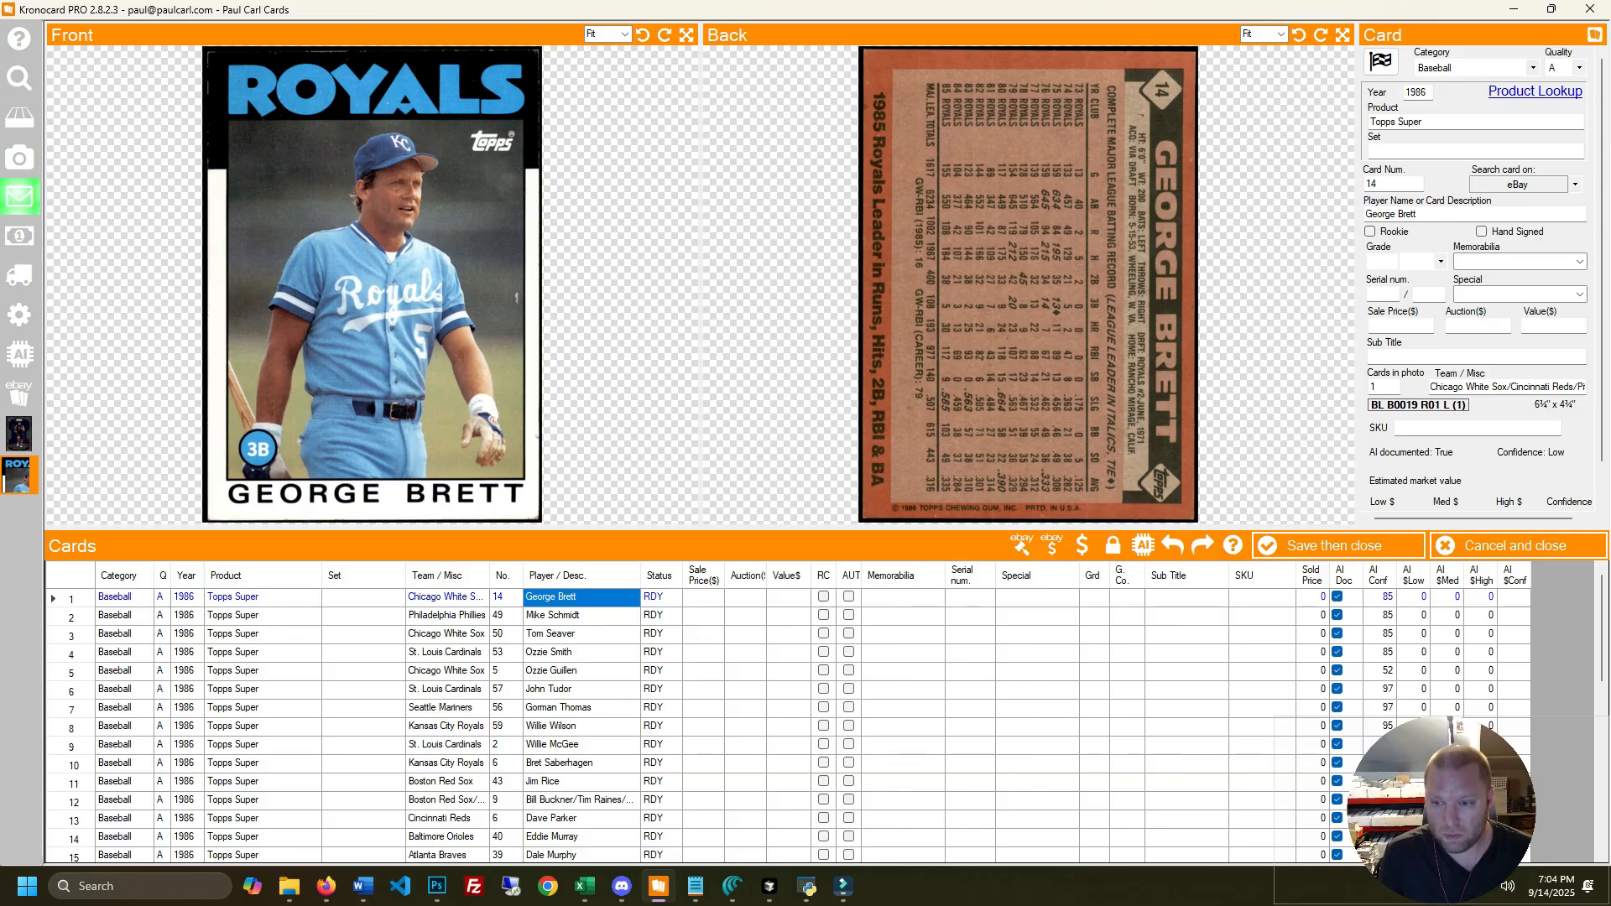
{"action": "key", "text": "ctrl+Down"}
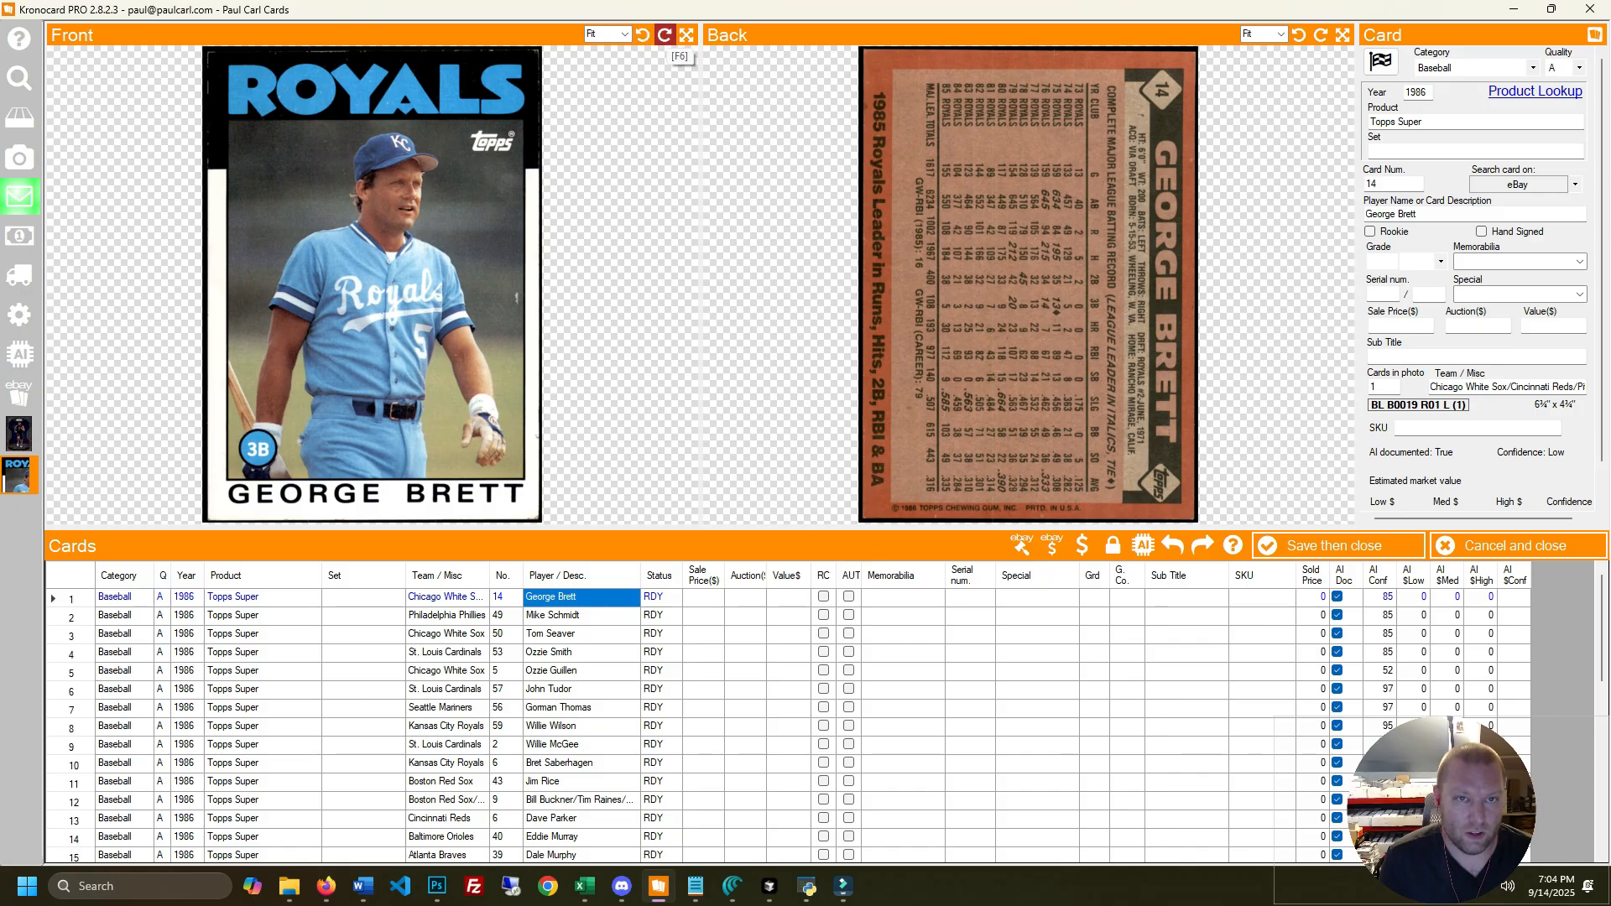
Rotate the George Brett card's front image clockwise three times and counterclockwise three times
{"action": "key", "text": "F6"}
{"action": "key", "text": "F6"}
{"action": "key", "text": "F6"}
{"action": "key", "text": "F5"}
{"action": "key", "text": "F5"}
{"action": "key", "text": "F5"}
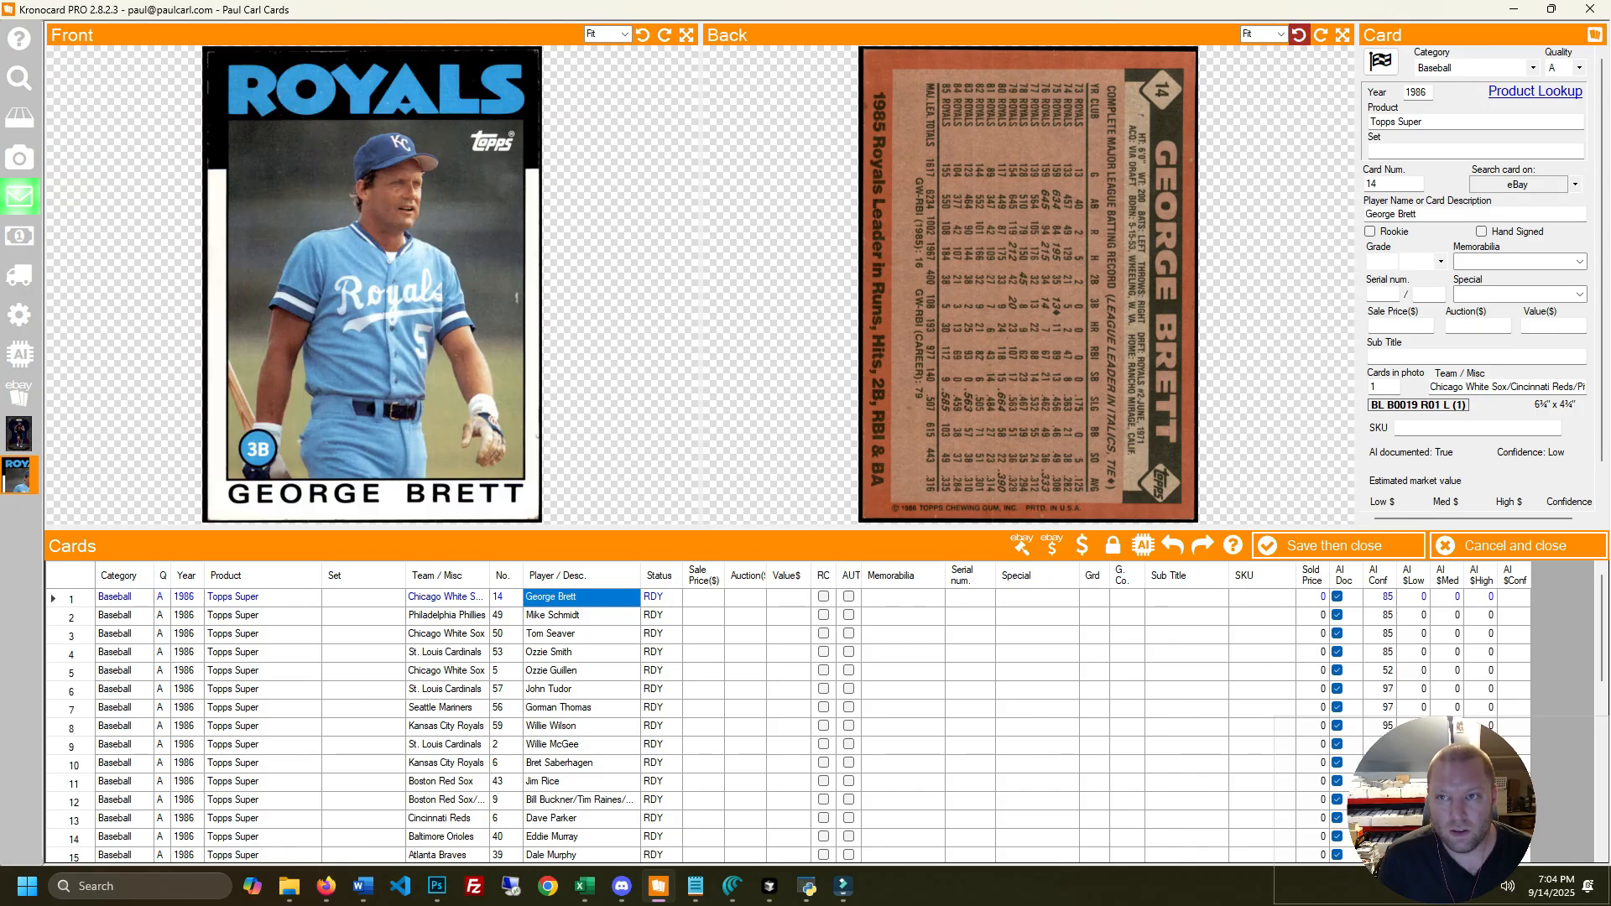
Rotate the George Brett card's back image repeatedly counterclockwise, and turn it clockwise until it is back in its starting orientation
{"action": "left_click", "coordinate": [1299, 35]}
{"action": "left_click", "coordinate": [1299, 35]}
{"action": "left_click", "coordinate": [1299, 35]}
{"action": "left_click", "coordinate": [1299, 36]}
{"action": "left_click", "coordinate": [1299, 36]}
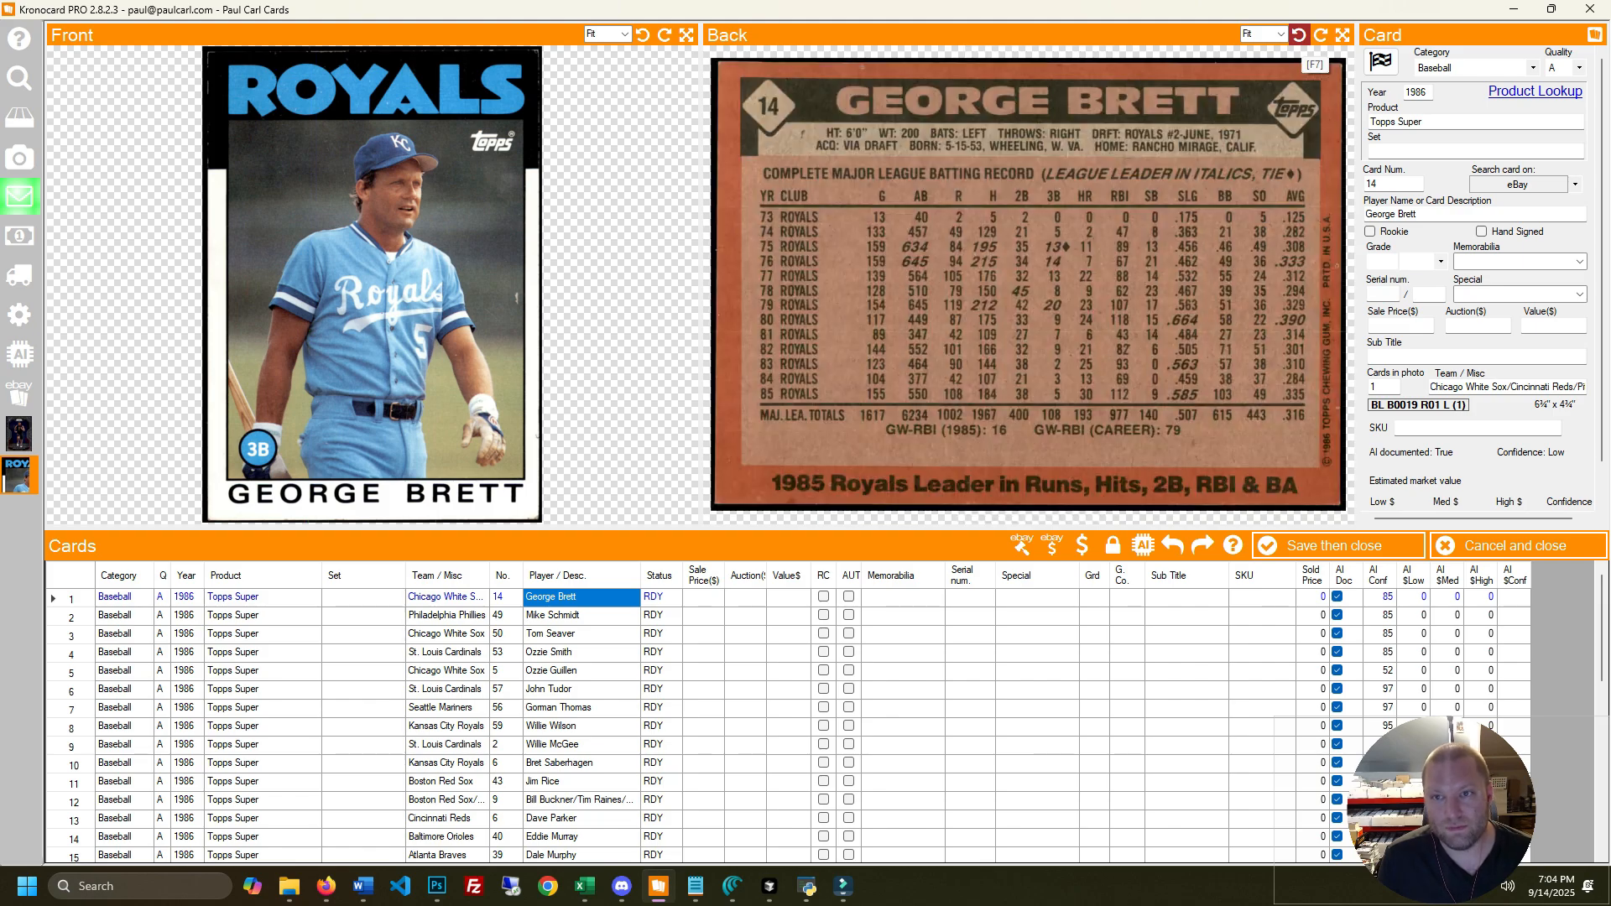
{"action": "left_click", "coordinate": [1299, 35]}
{"action": "left_click", "coordinate": [1321, 36]}
{"action": "left_click", "coordinate": [1321, 35]}
{"action": "left_click", "coordinate": [1321, 35]}
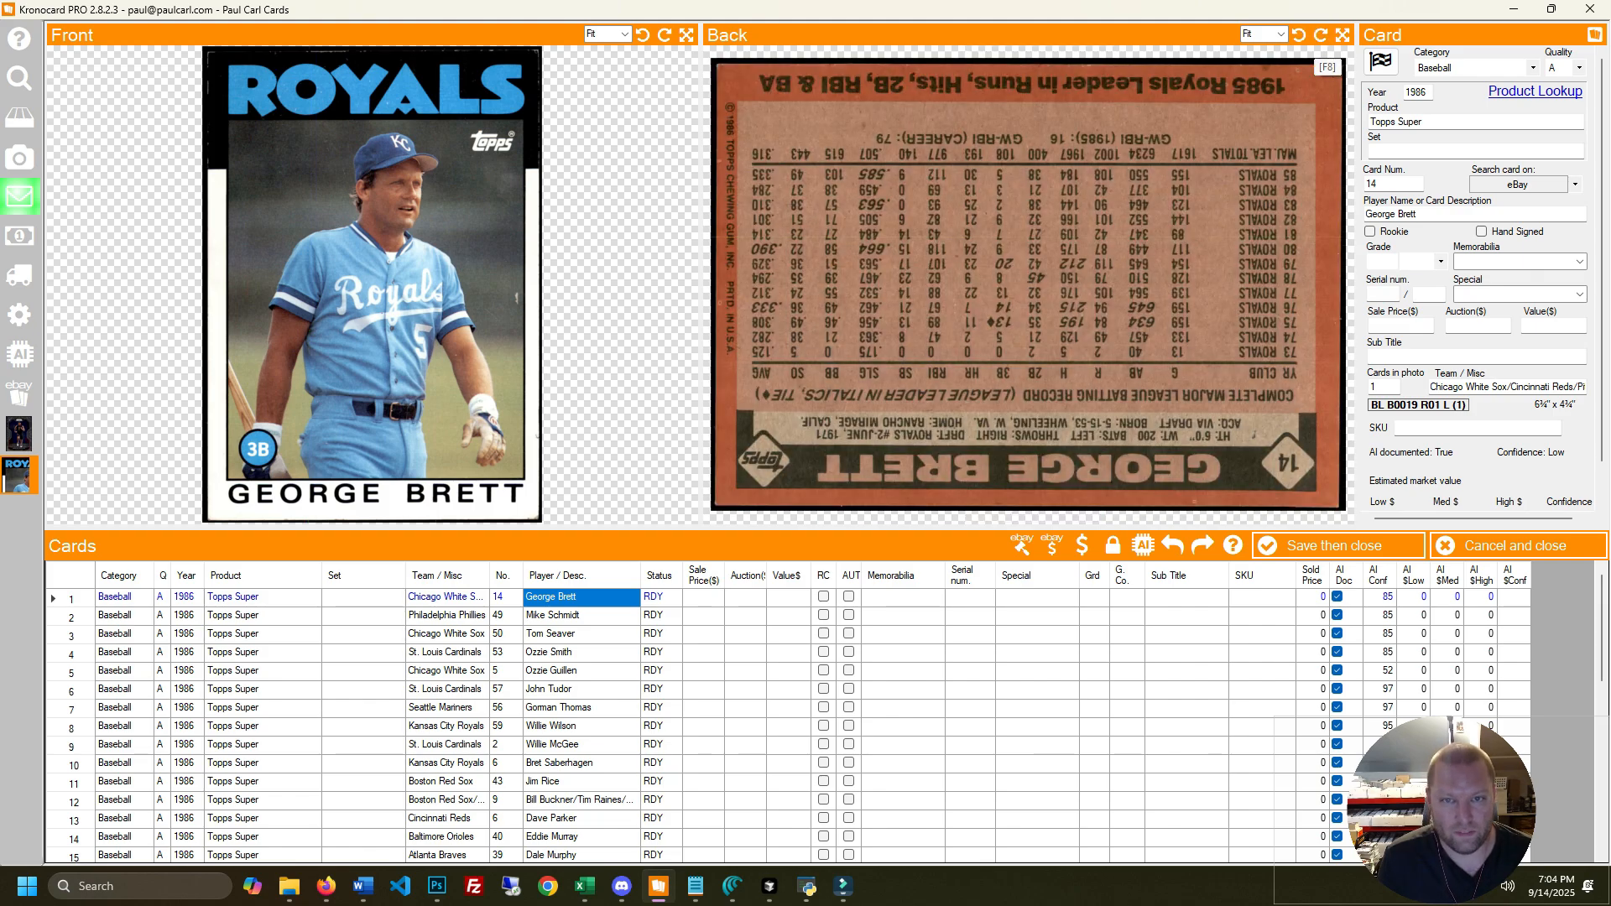
{"action": "left_click", "coordinate": [1321, 35]}
{"action": "left_click", "coordinate": [1320, 35]}
{"action": "left_click", "coordinate": [580, 616]}
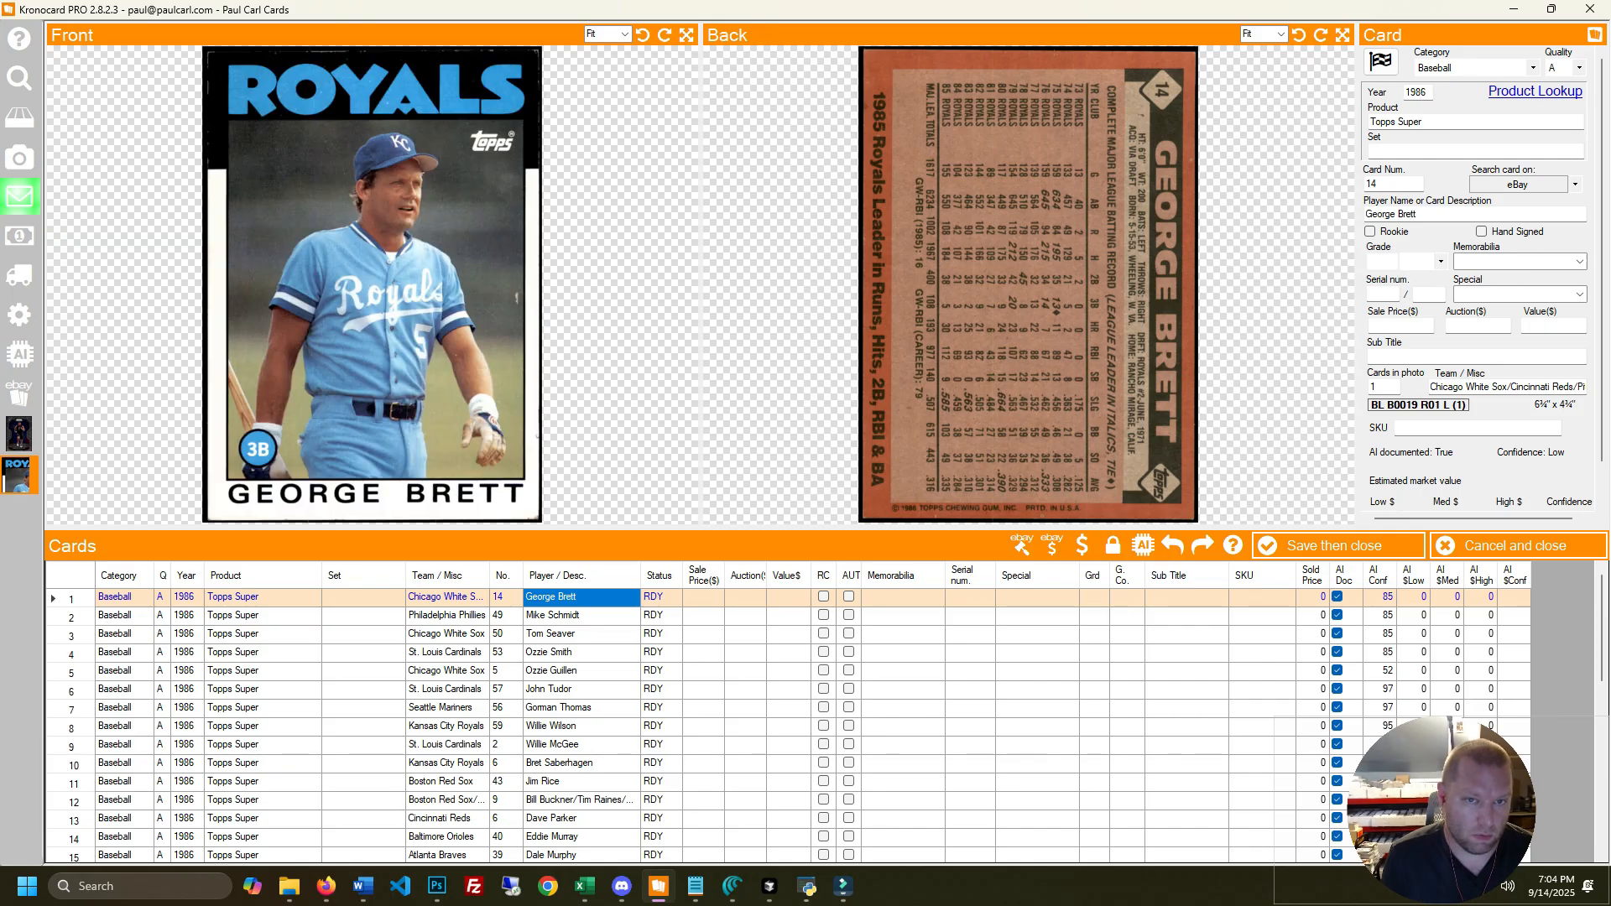
{"action": "left_click", "coordinate": [643, 34]}
{"action": "left_click", "coordinate": [643, 34]}
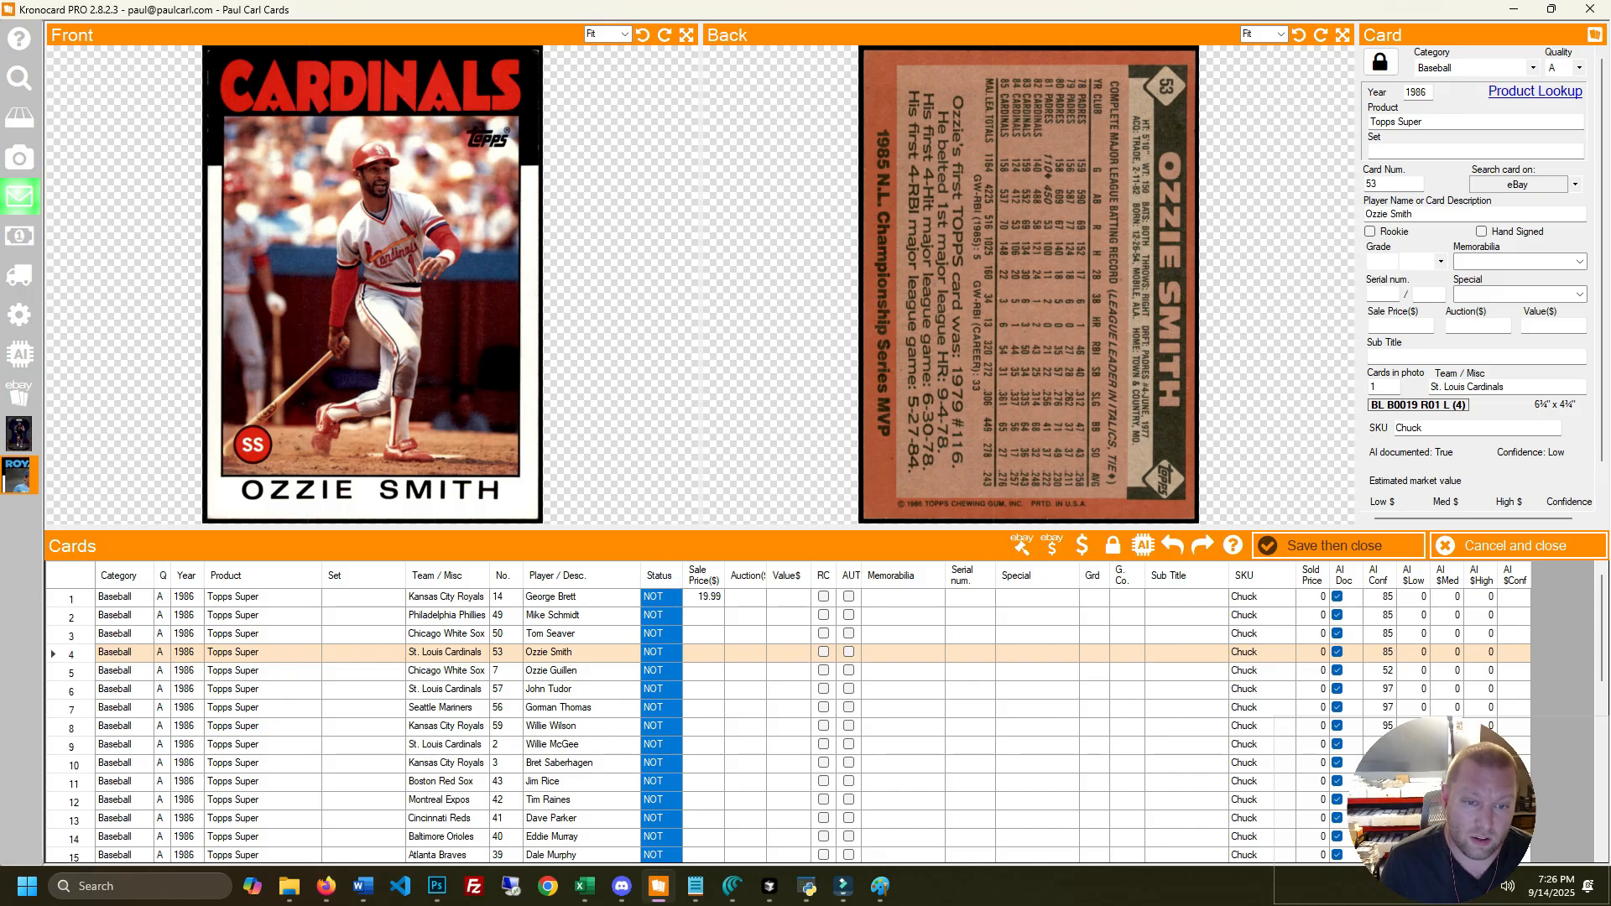
Rotate the back images of all cards a quarter turn counterclockwise and back clockwise, applying each rotation to all selected cards
{"action": "key", "text": "ctrl+Home"}
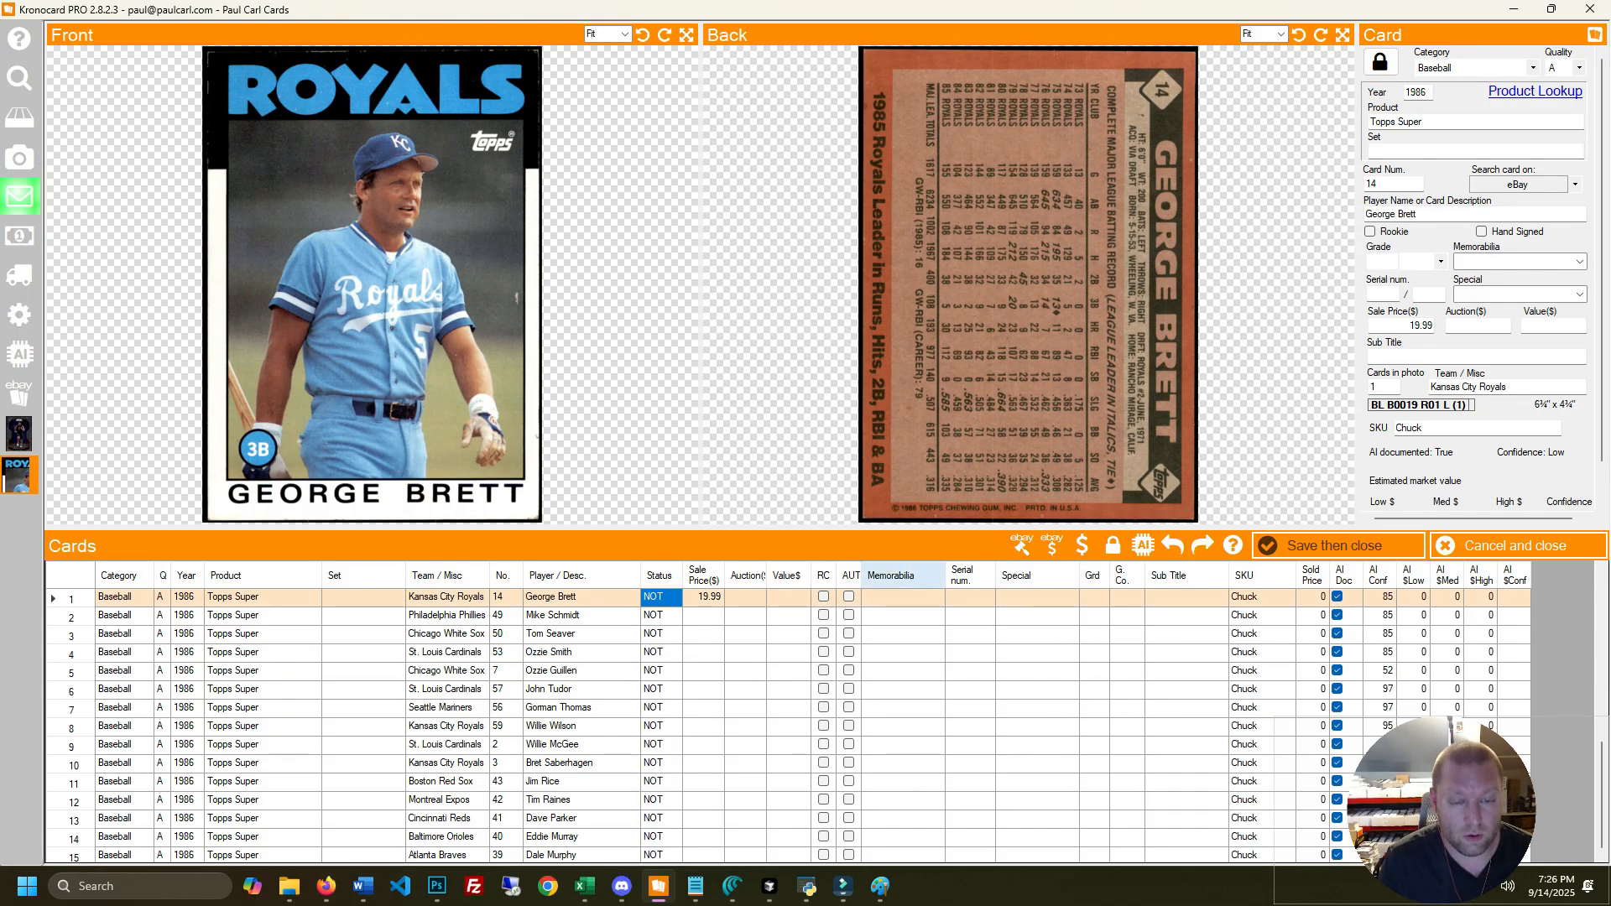
{"action": "key", "text": "ctrl+End"}
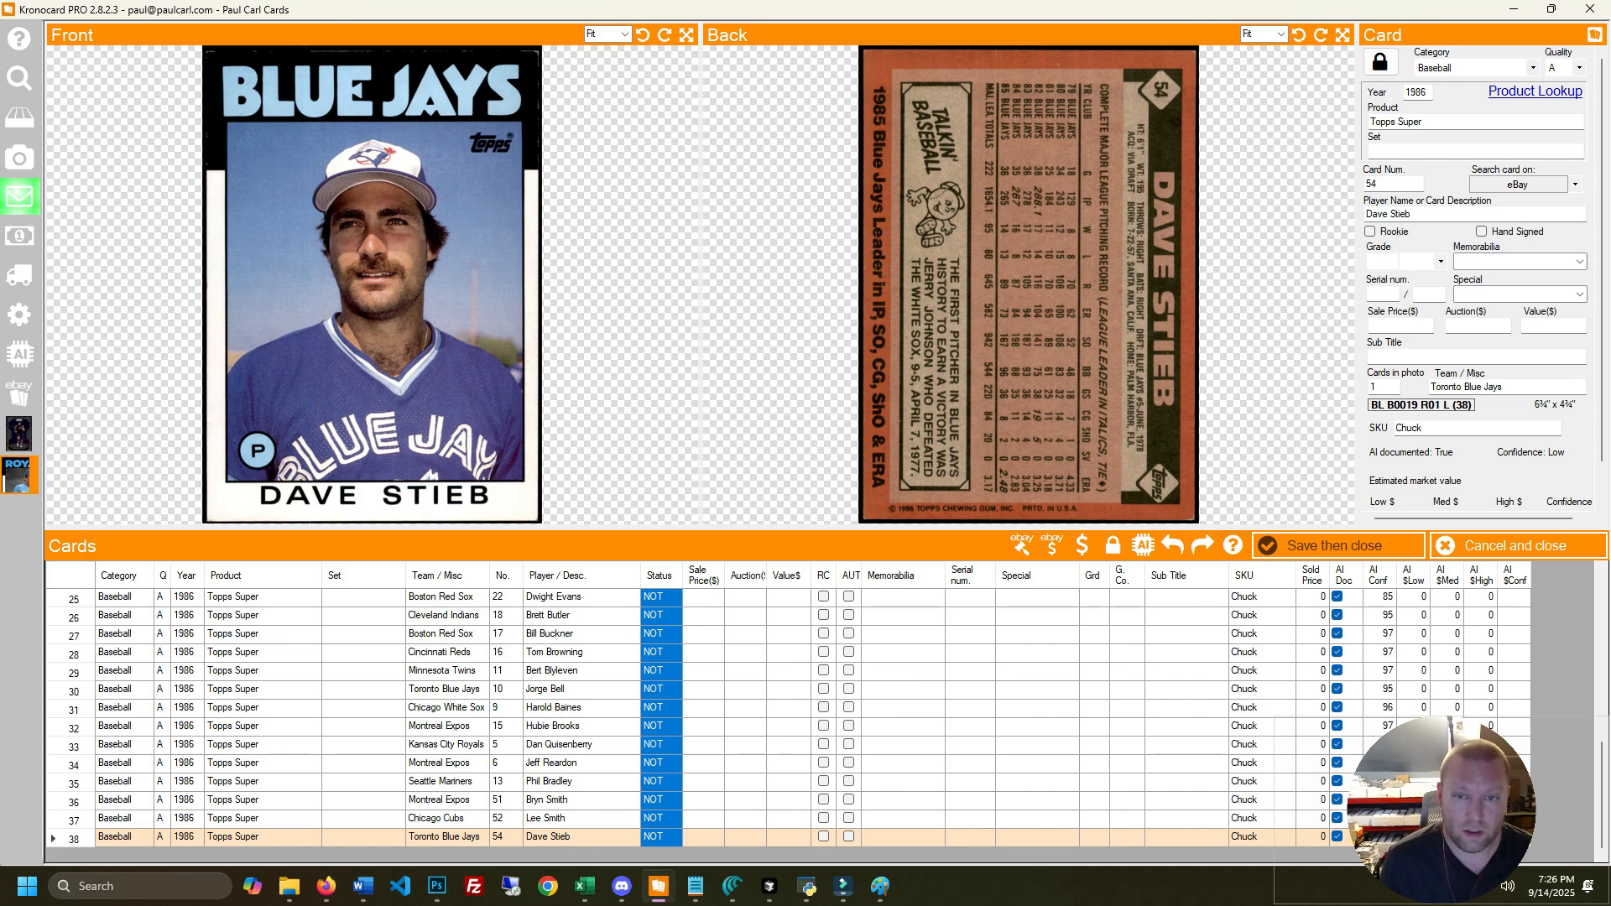
{"action": "left_click", "coordinate": [1299, 34]}
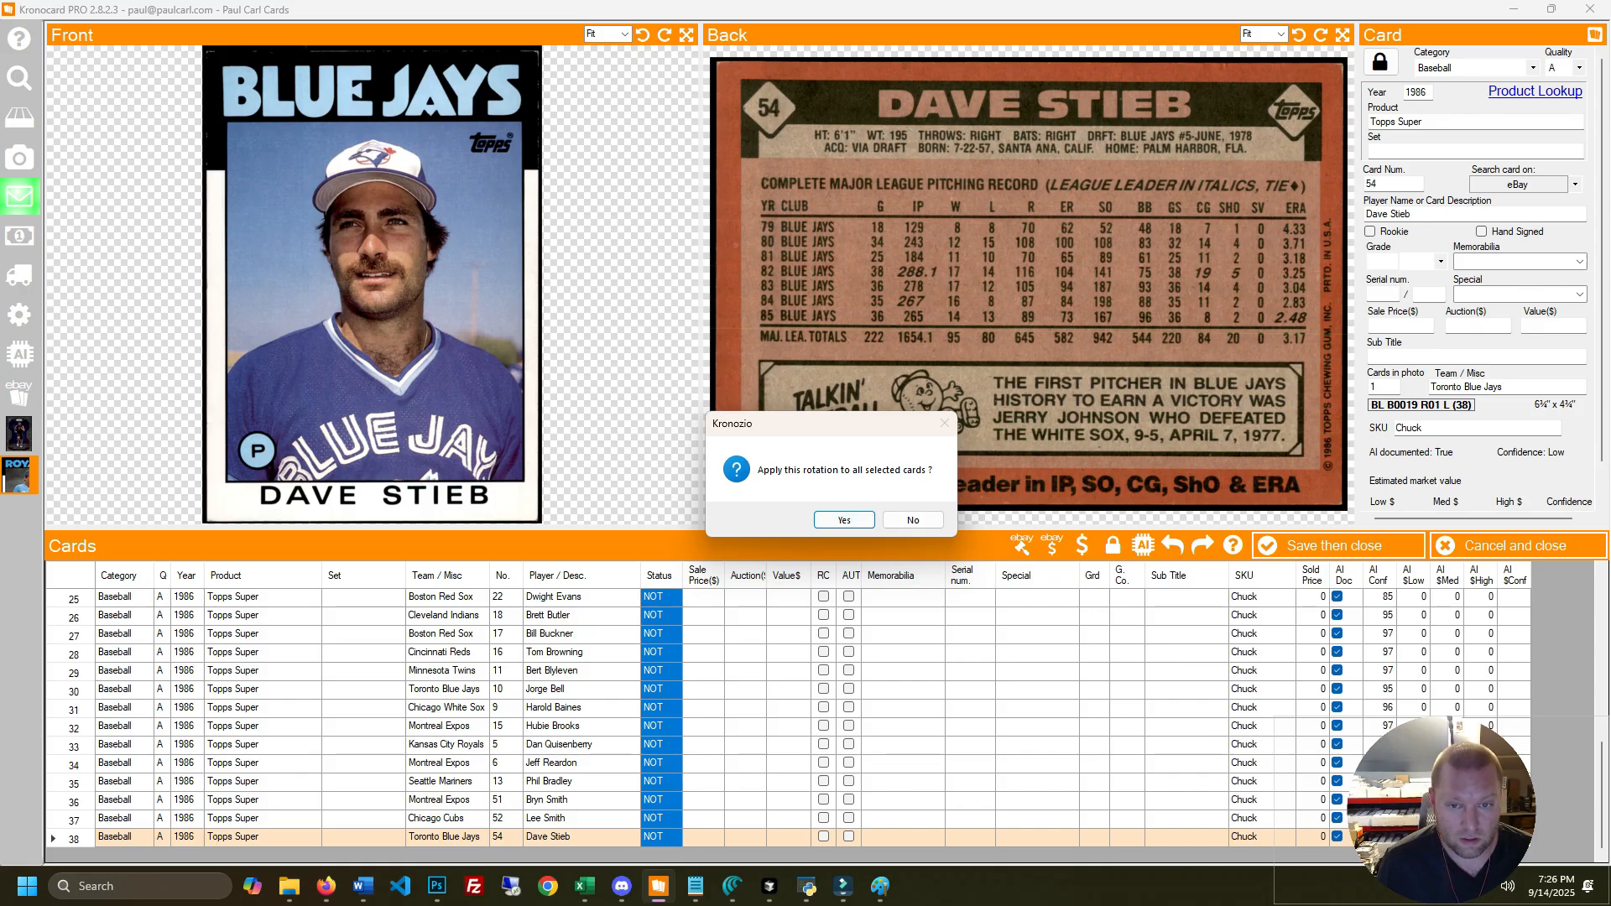
{"action": "key", "text": "Return"}
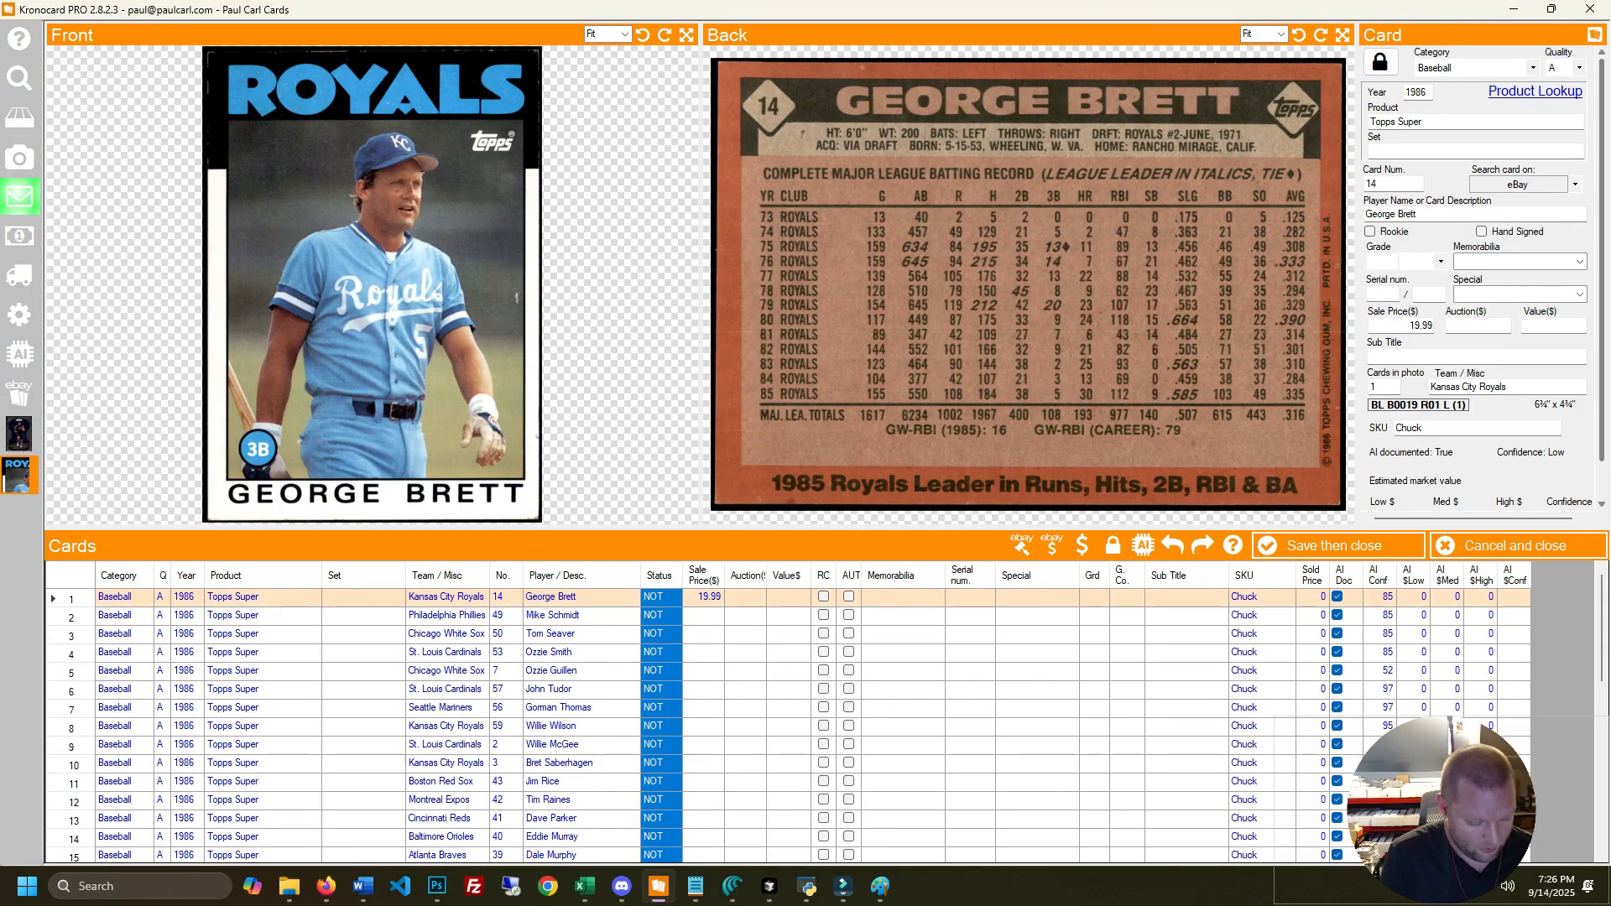
{"action": "left_click", "coordinate": [1320, 34]}
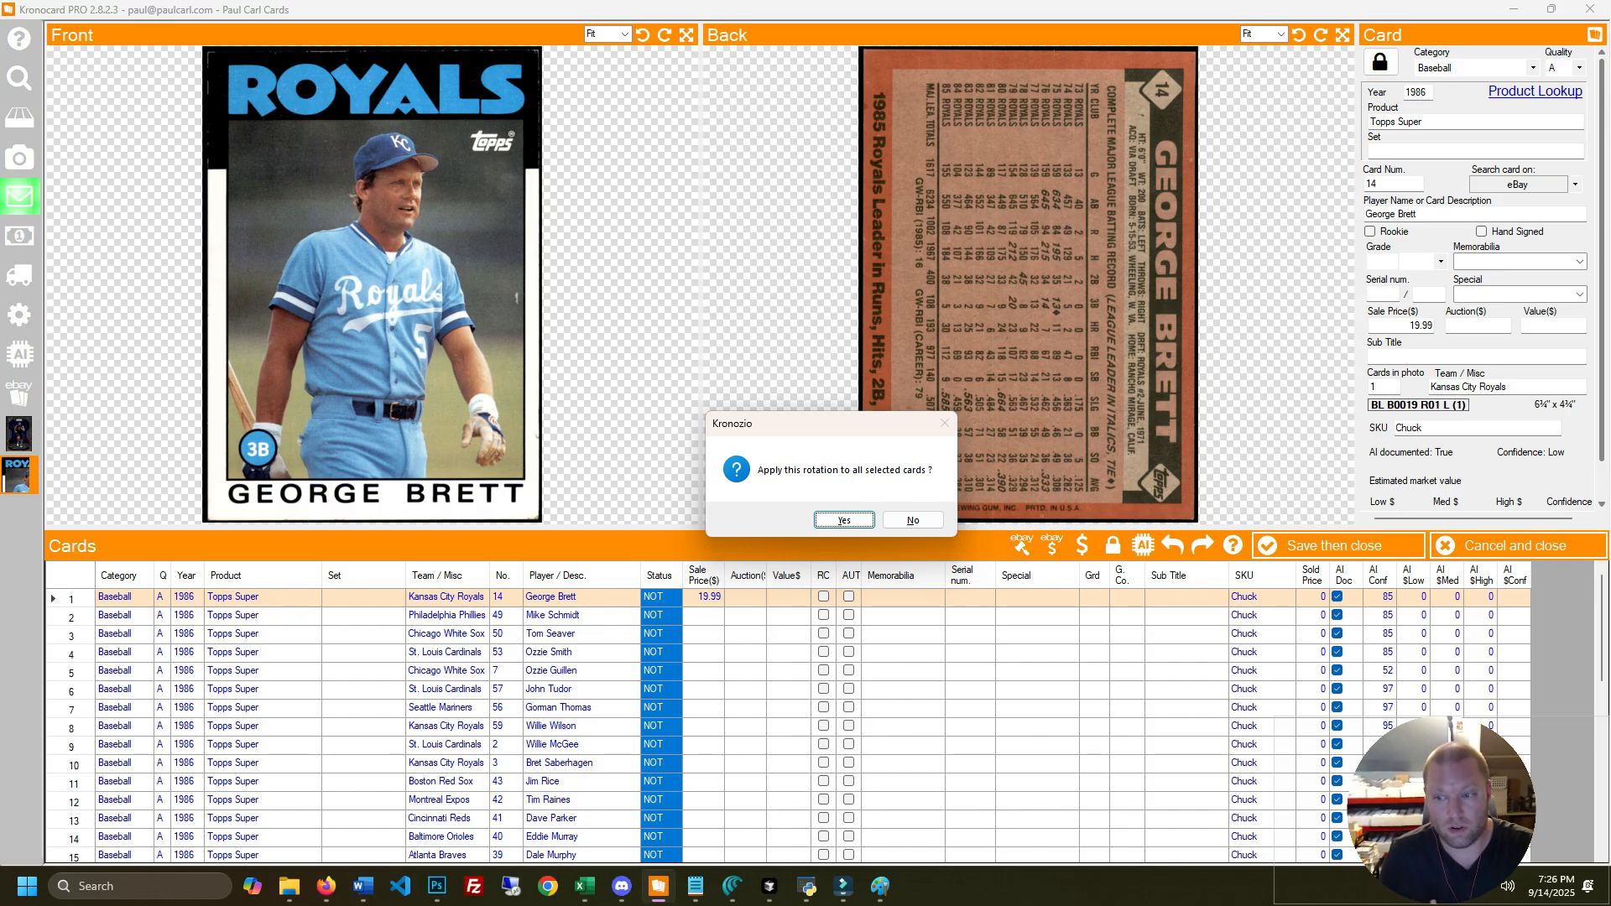
{"action": "key", "text": "Return"}
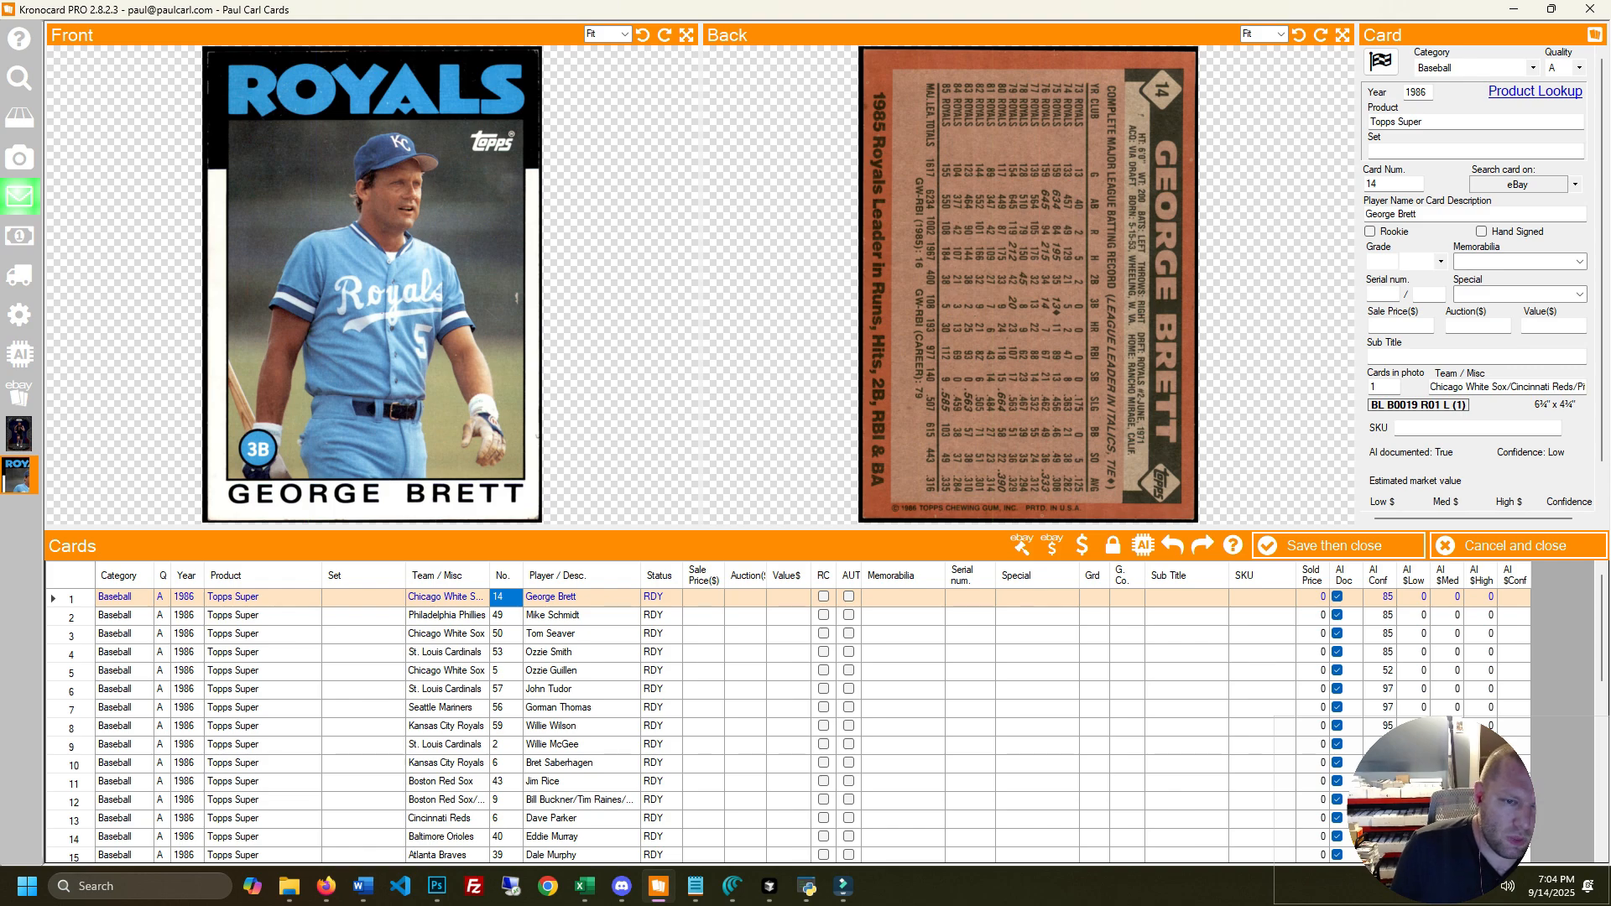
Select individual cells in various rows and columns of the card list, ending on the first card's sale price
{"action": "left_click", "coordinate": [579, 596]}
{"action": "left_click", "coordinate": [364, 726]}
{"action": "left_click", "coordinate": [444, 615]}
{"action": "left_click", "coordinate": [579, 726]}
{"action": "left_click", "coordinate": [745, 671]}
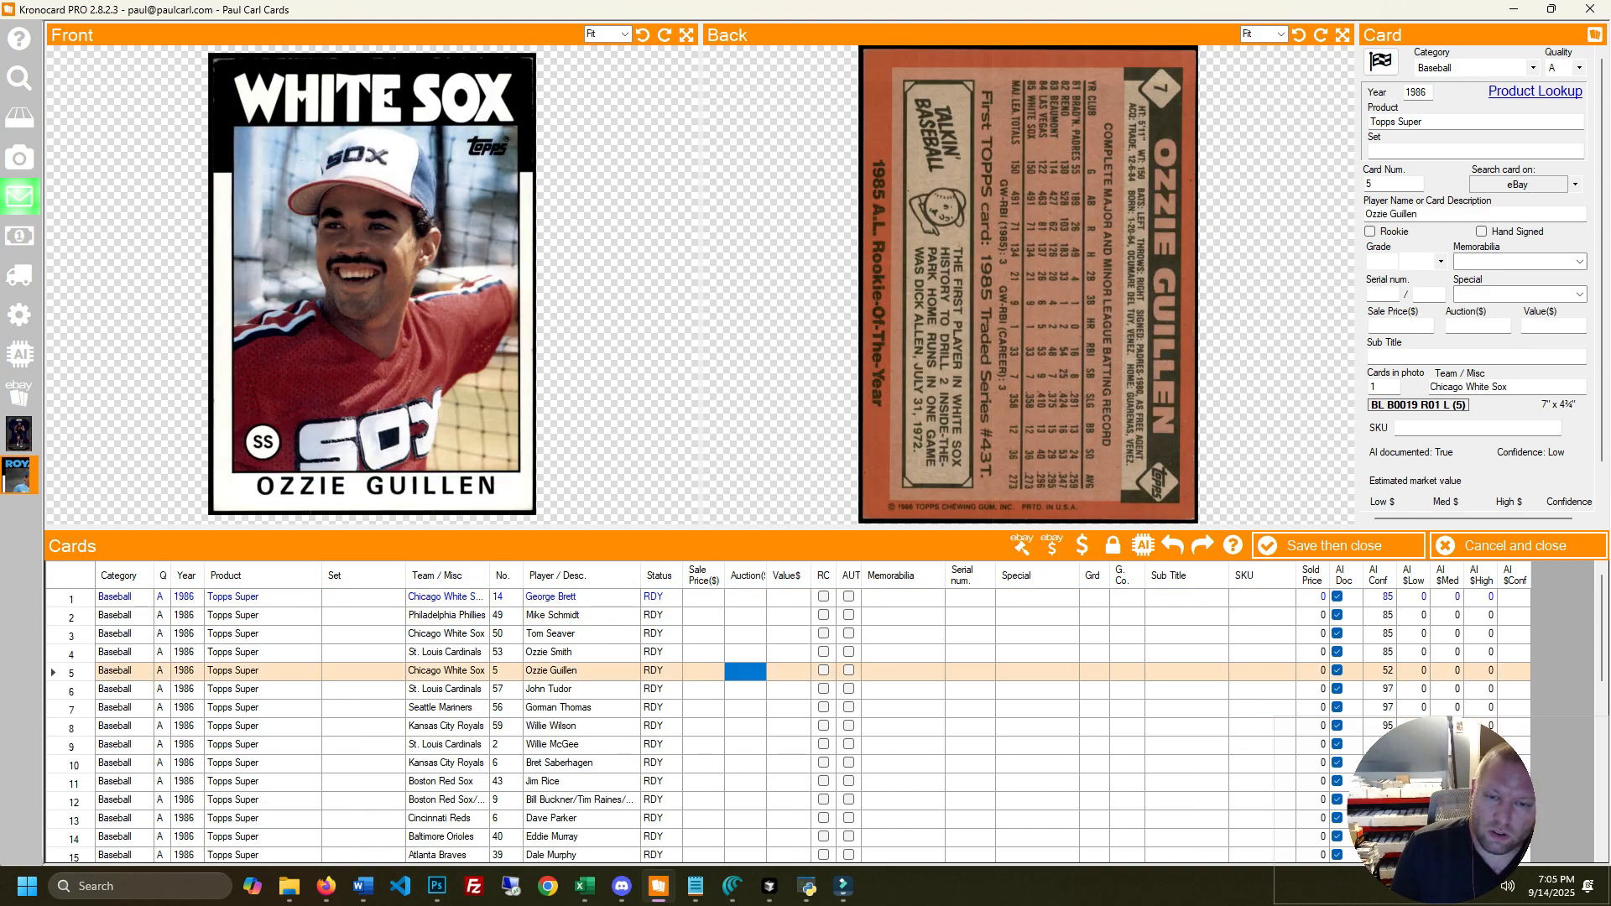
{"action": "left_click", "coordinate": [704, 596]}
Select whole columns of the card list one by one: Product, Year, Q, Category, Status, Player / Desc. and Auction
{"action": "left_click", "coordinate": [262, 575]}
{"action": "left_click", "coordinate": [186, 575]}
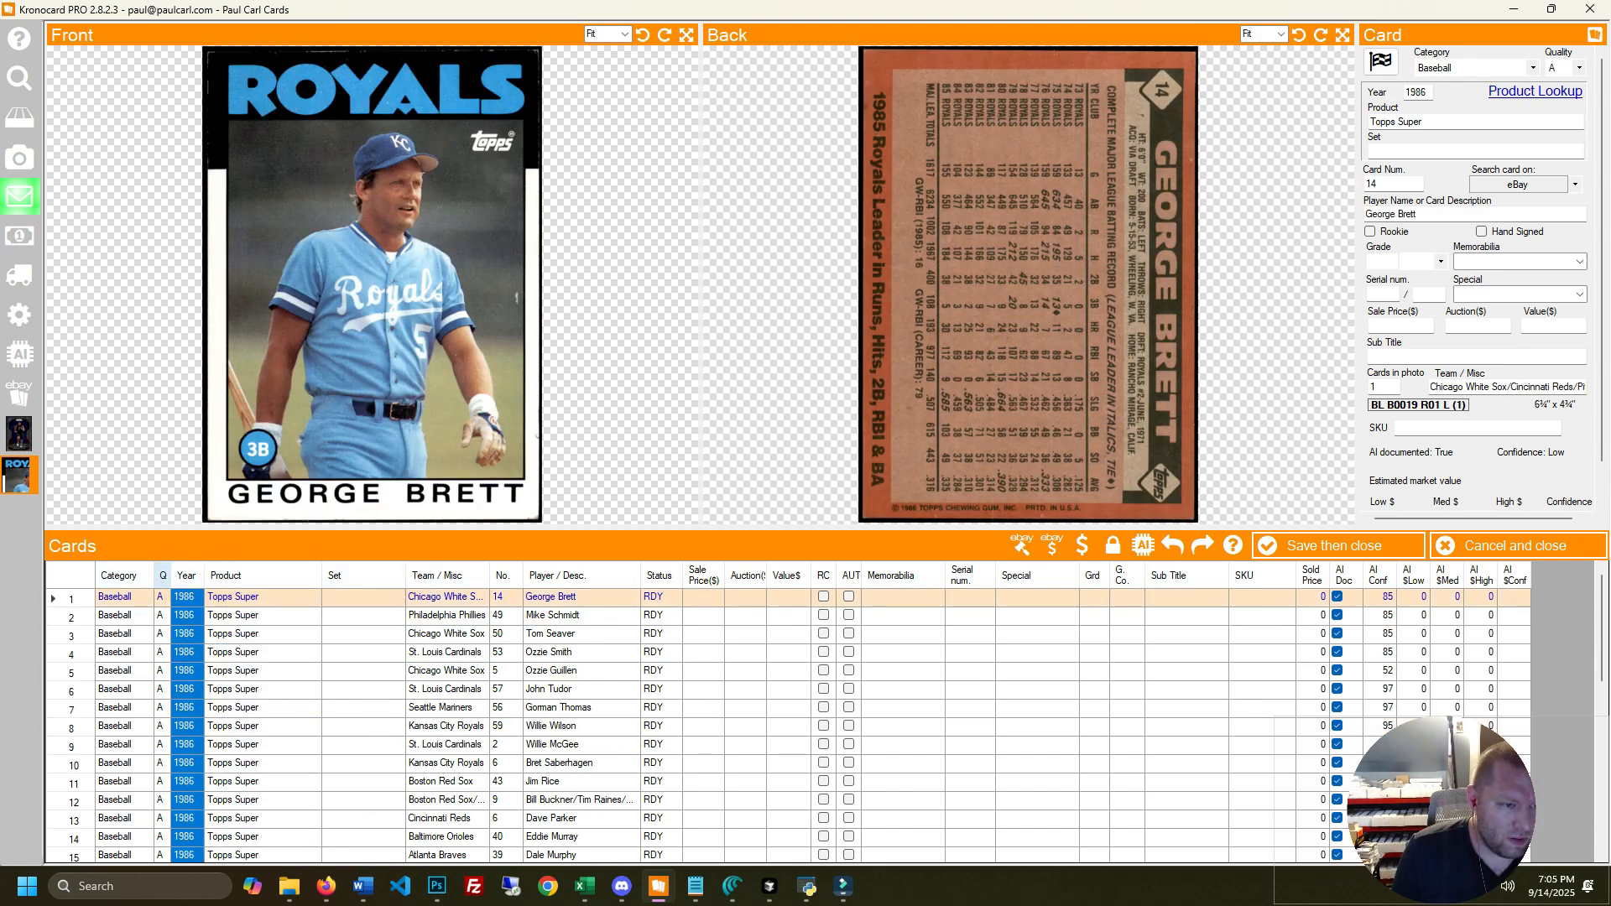
{"action": "left_click", "coordinate": [163, 575]}
{"action": "left_click", "coordinate": [119, 576]}
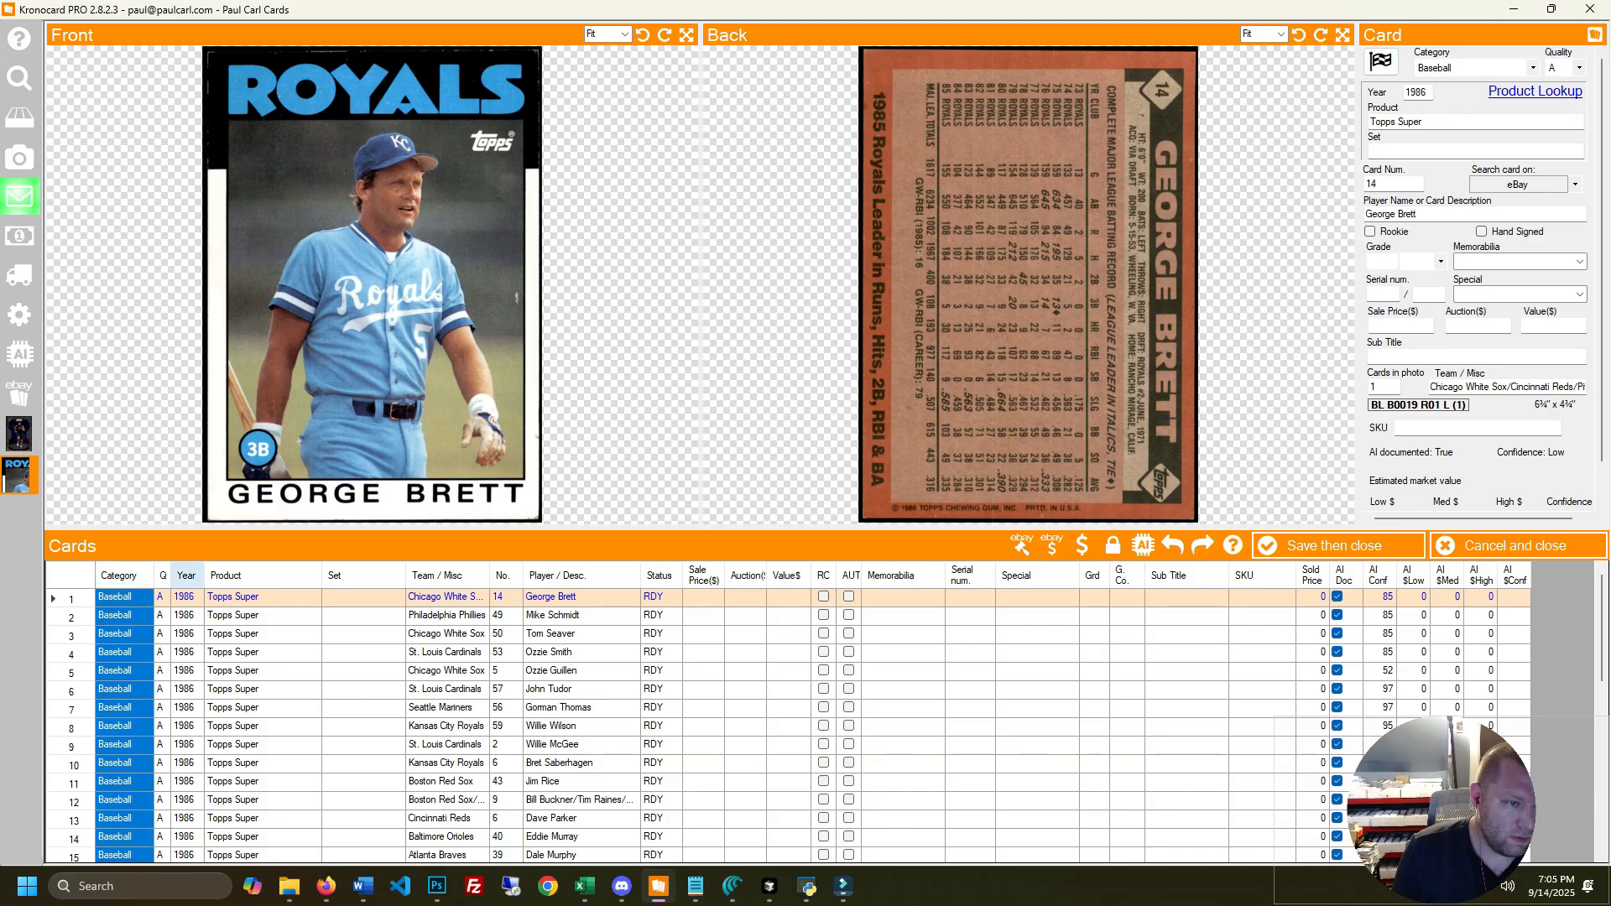
{"action": "left_click", "coordinate": [660, 575]}
{"action": "left_click", "coordinate": [581, 576]}
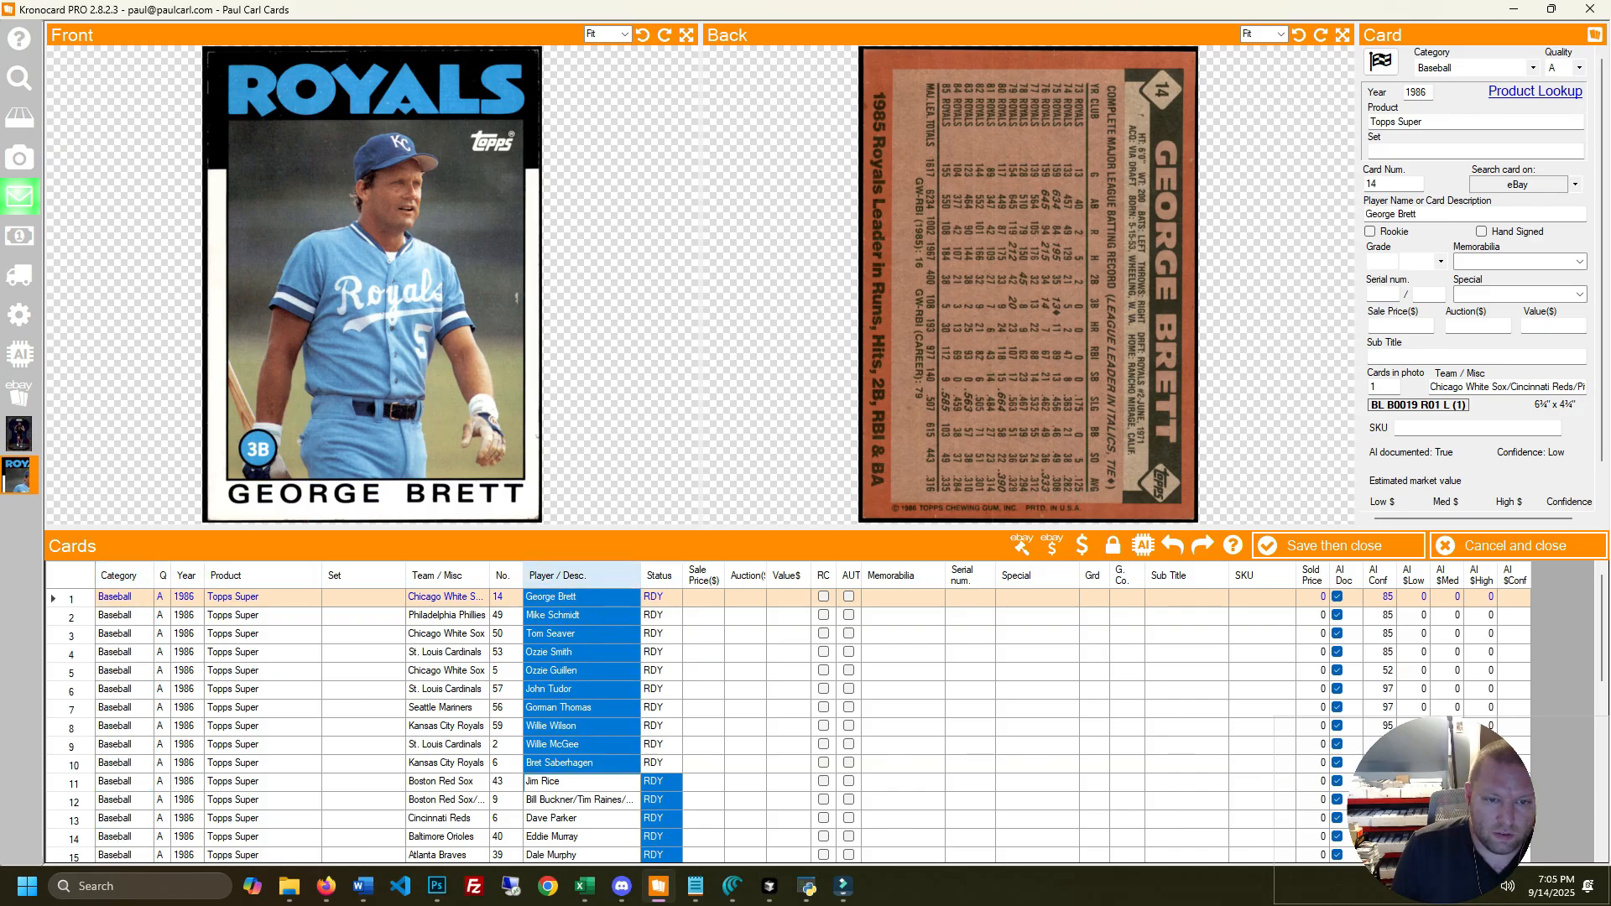
{"action": "left_click", "coordinate": [746, 576]}
{"action": "left_click", "coordinate": [703, 596]}
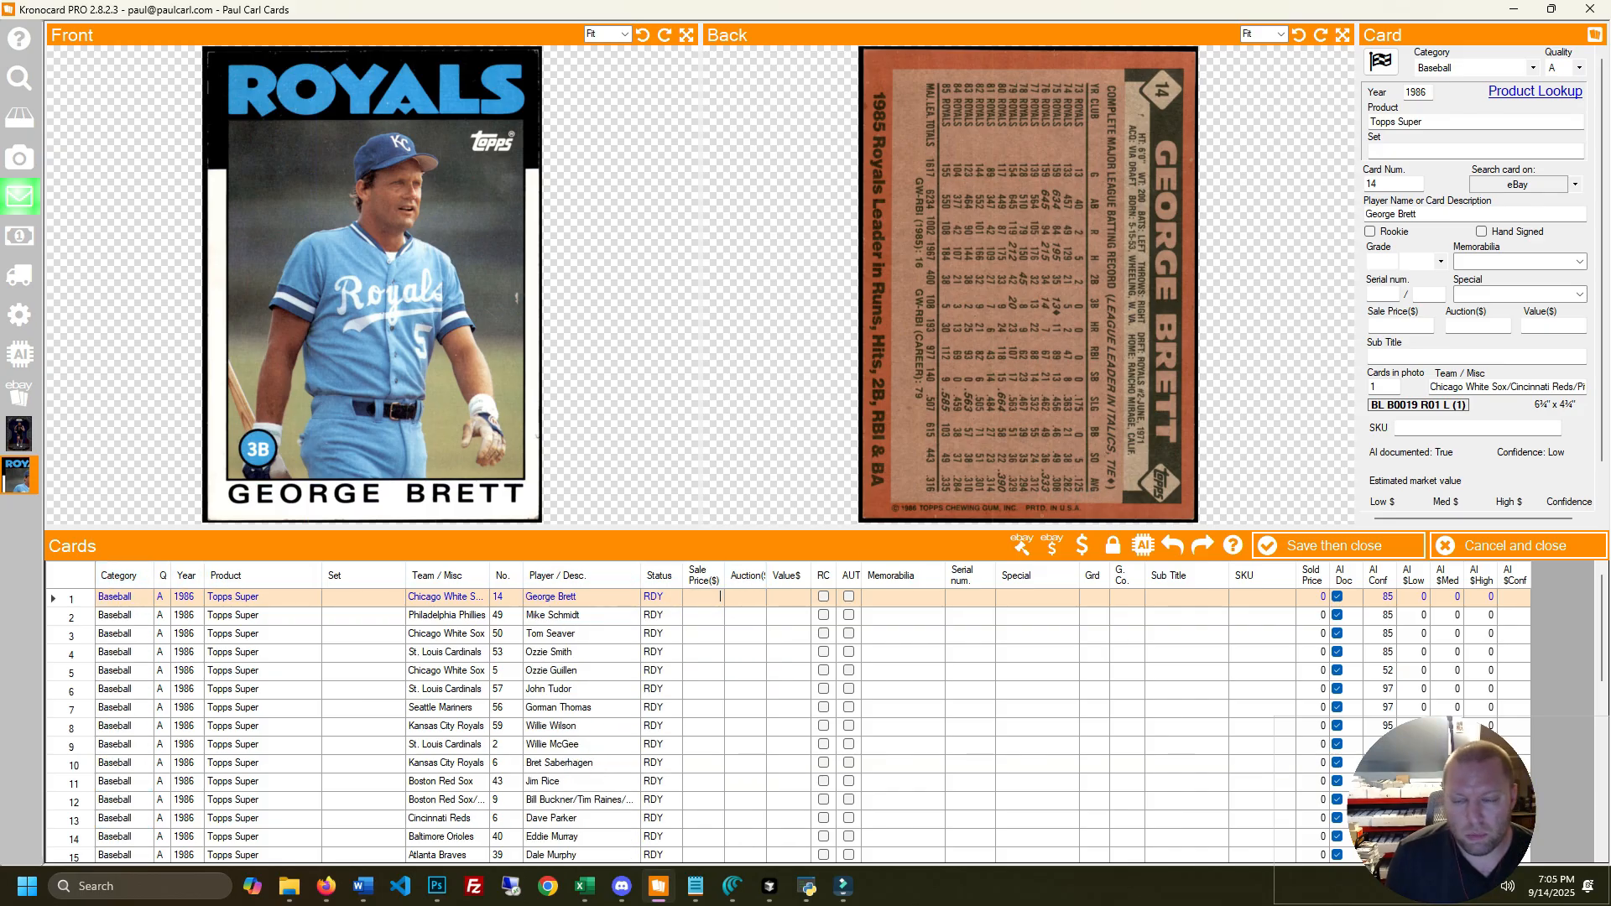
Set the SKU of the George Brett card in the first row to Chuck
{"action": "left_click", "coordinate": [1262, 596]}
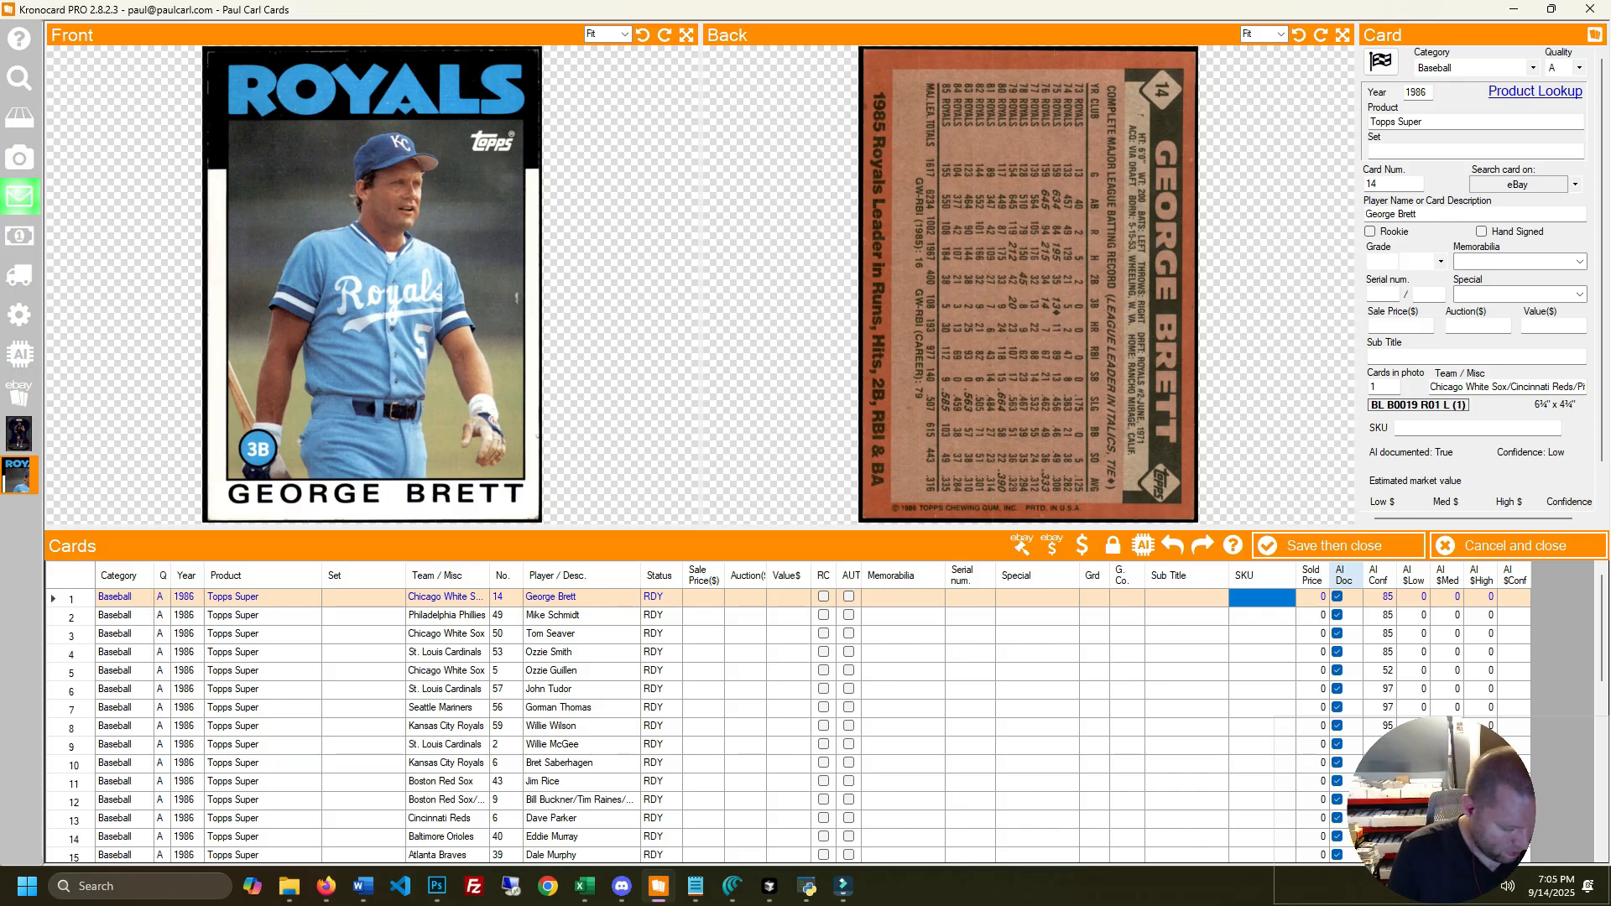
{"action": "type", "text": "Chuck"}
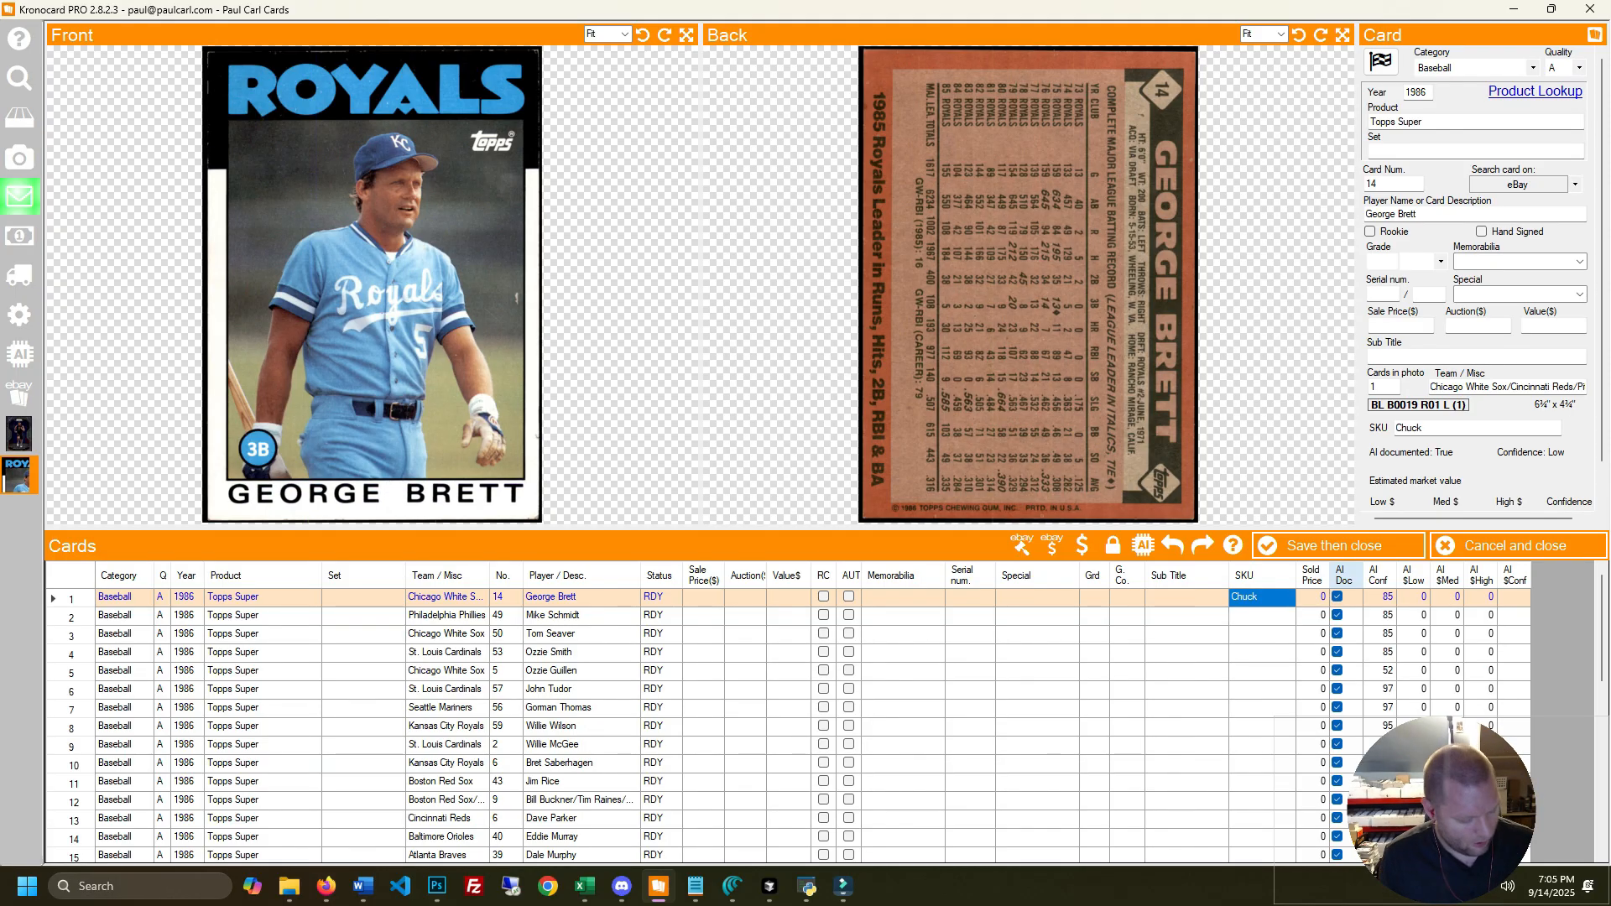
{"action": "key", "text": "Return"}
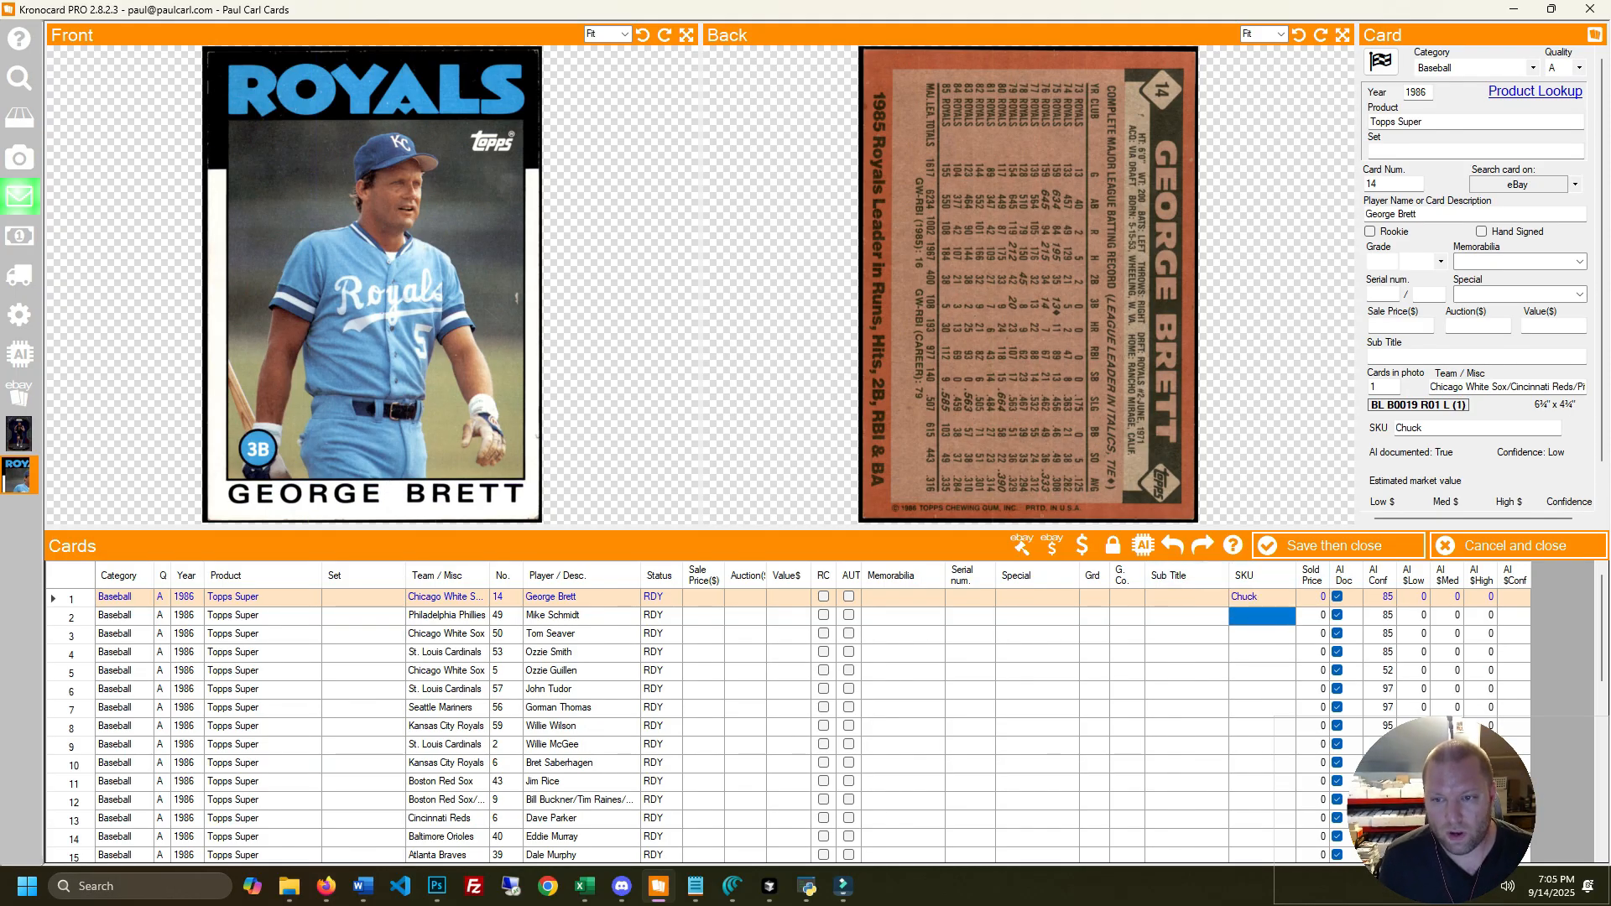
{"action": "key", "text": "Up"}
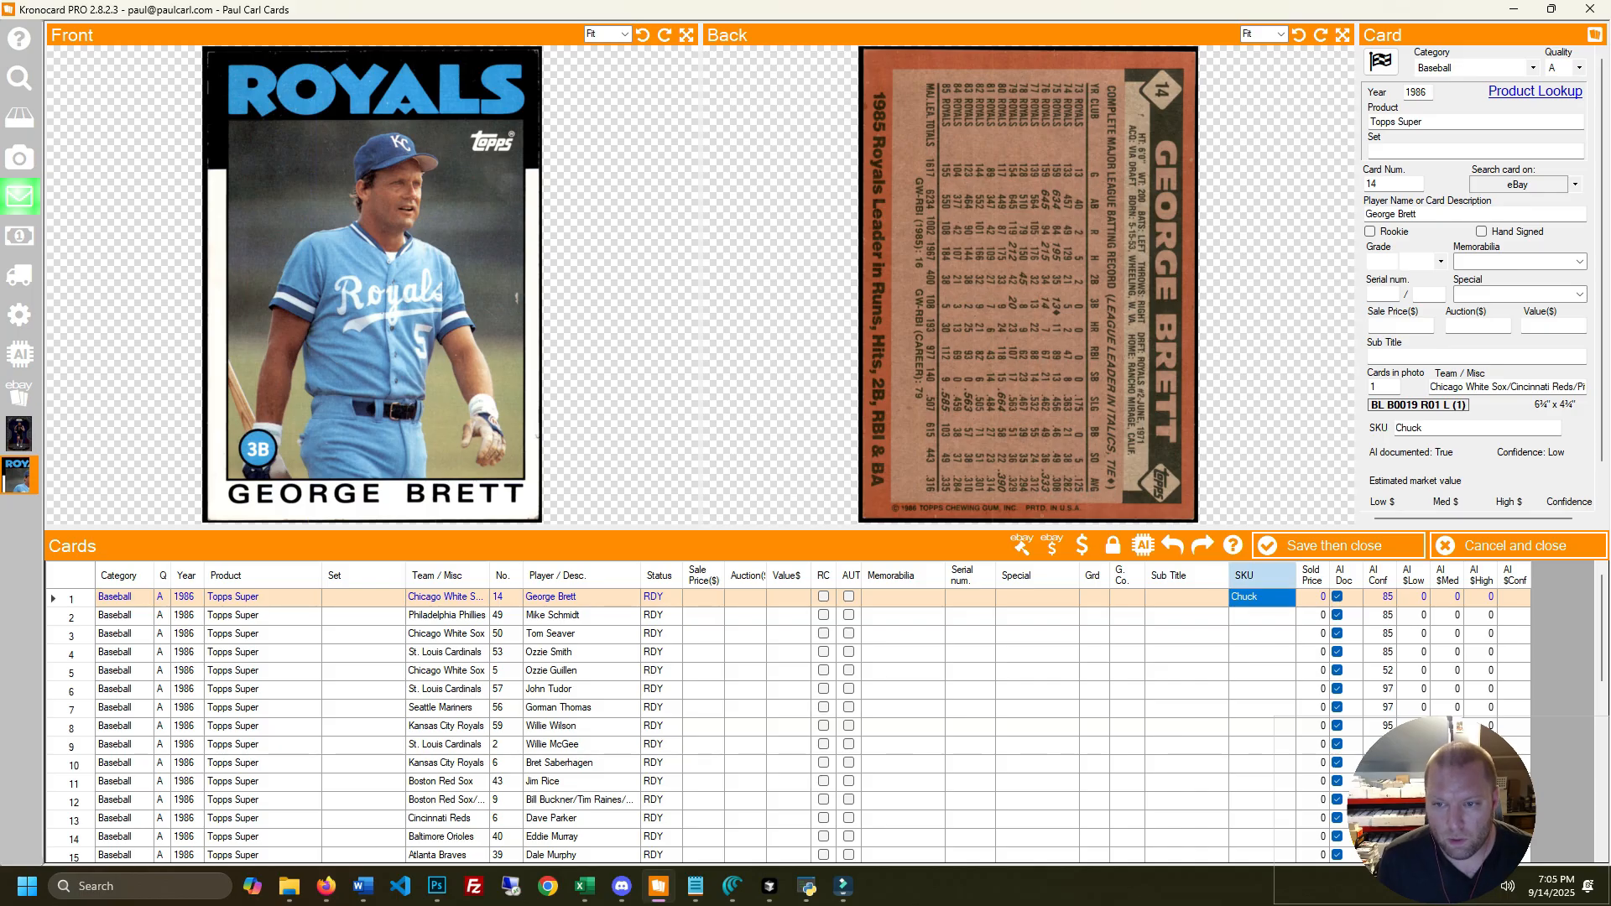
Fill the entire SKU column with Chuck so that every card in the list has it
{"action": "left_click", "coordinate": [1262, 575]}
{"action": "key", "text": "ctrl+v"}
{"action": "left_click", "coordinate": [1262, 596]}
{"action": "left_click", "coordinate": [1262, 597]}
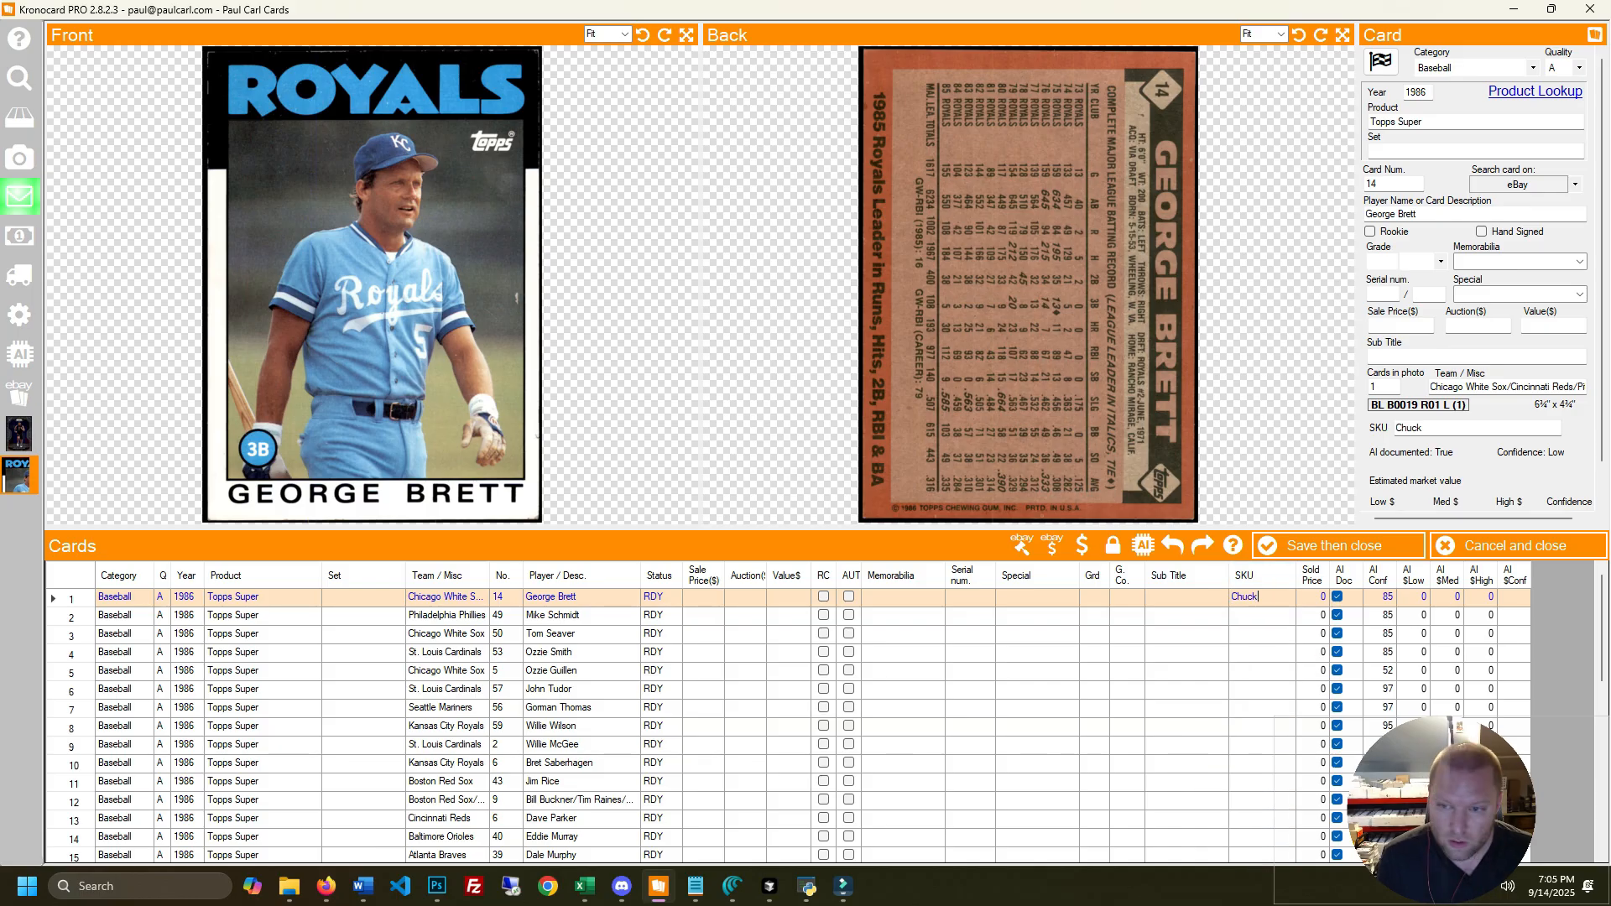
{"action": "key", "text": "Return"}
{"action": "key", "text": "Up"}
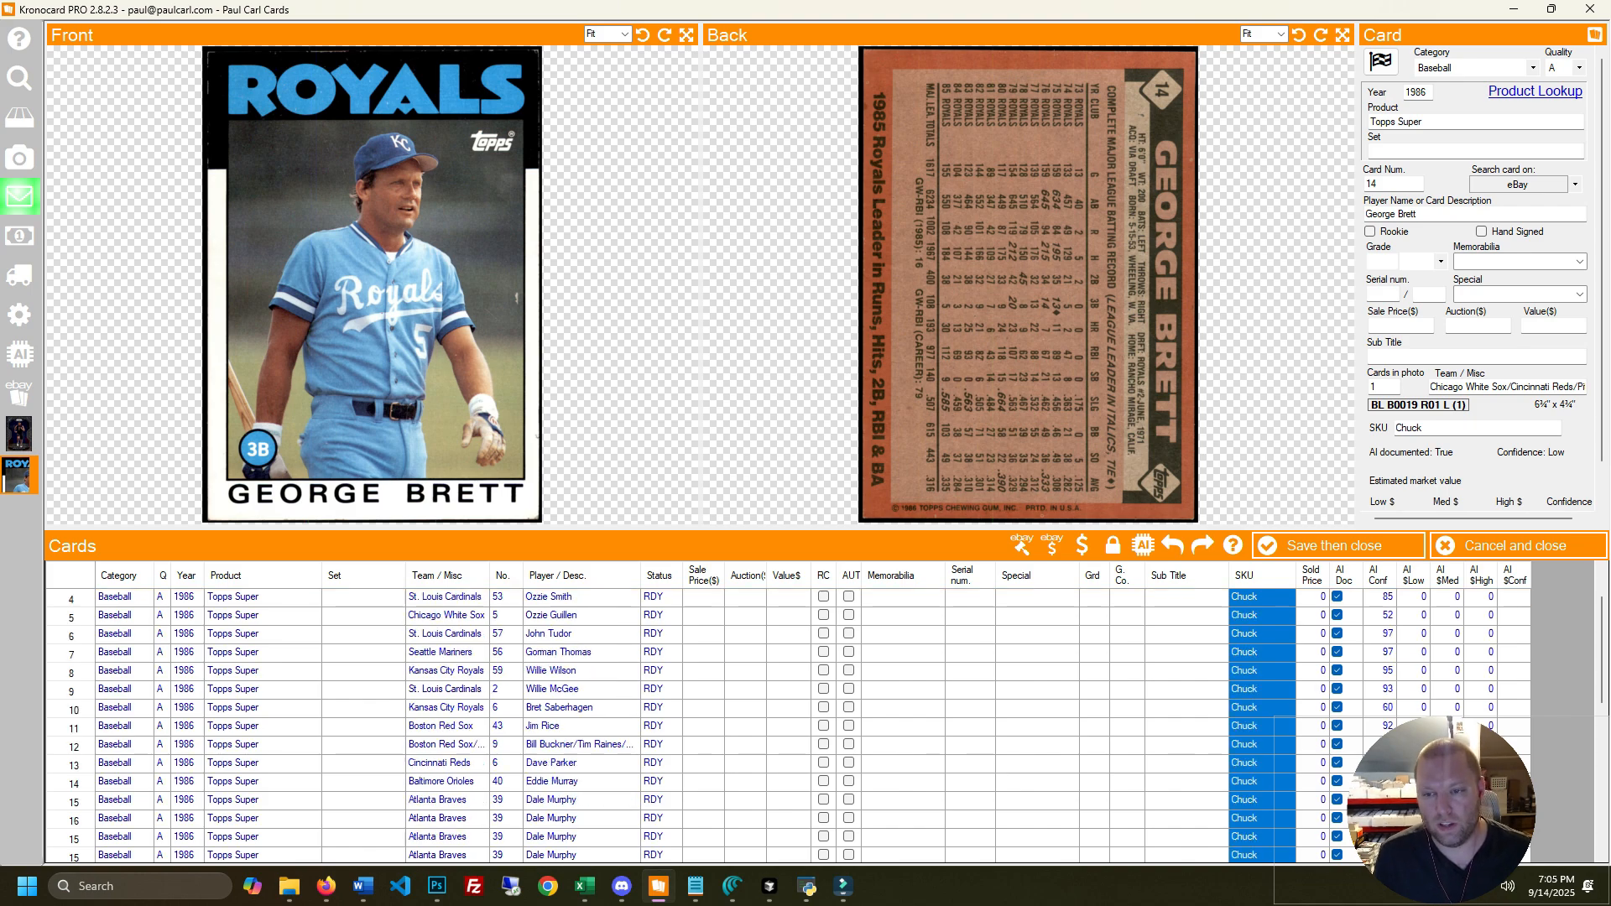
Select the status cells of individual cards, including those of Mike Schmidt, Ozzie Smith, Willie McGee and Tom Seaver
{"action": "scroll", "coordinate": [704, 652], "scroll_direction": "up", "scroll_amount": 8}
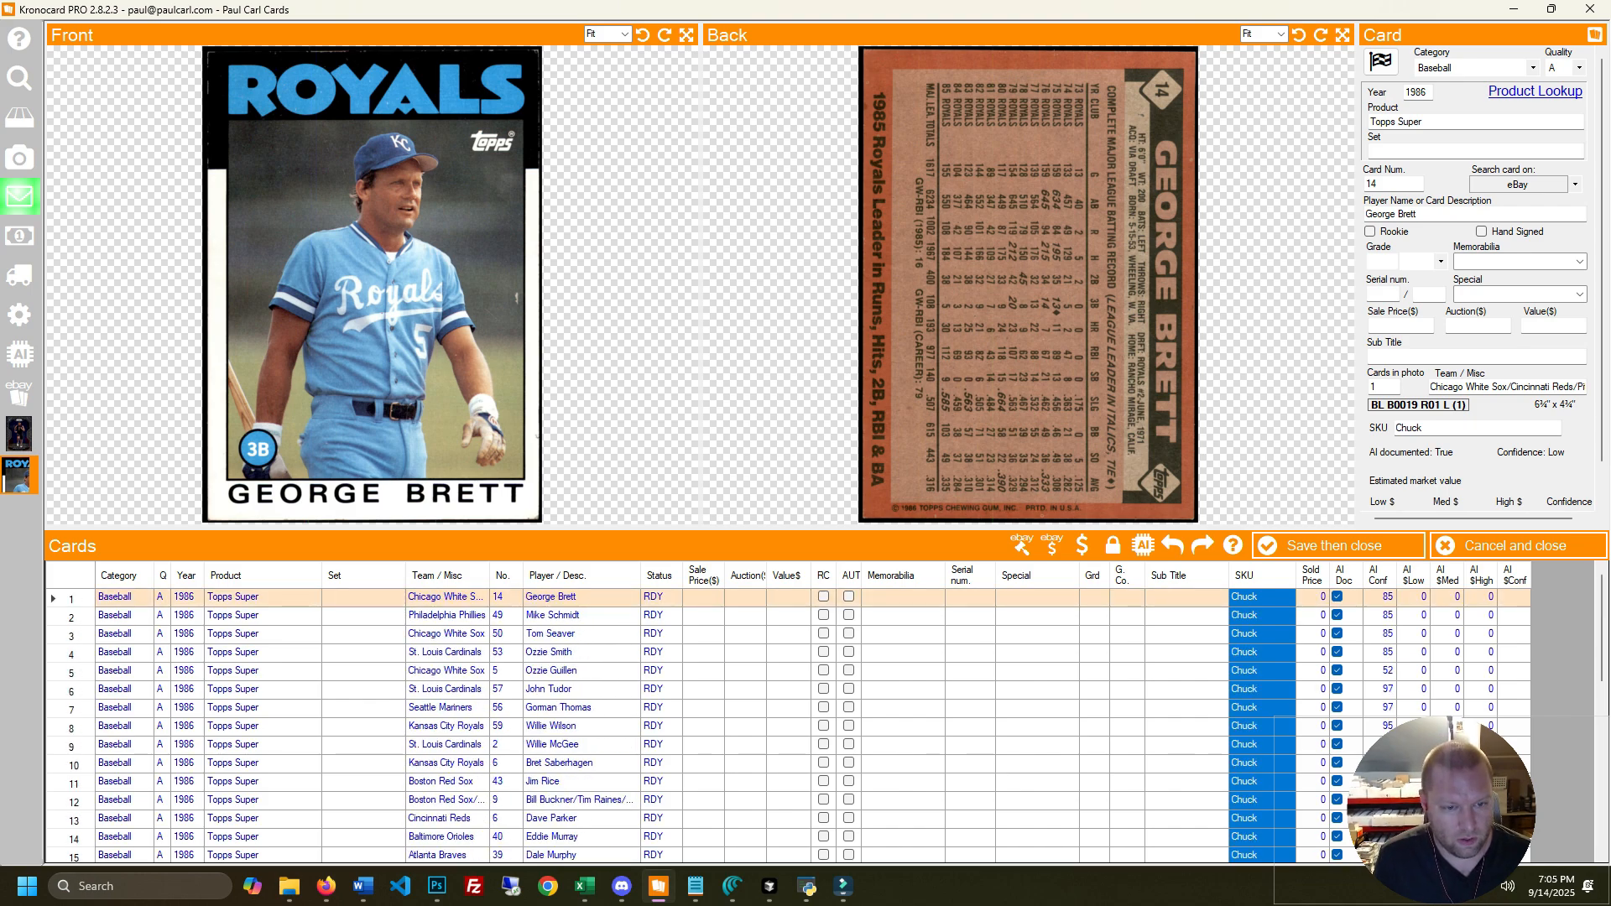
{"action": "left_click", "coordinate": [703, 652]}
{"action": "left_click", "coordinate": [661, 616]}
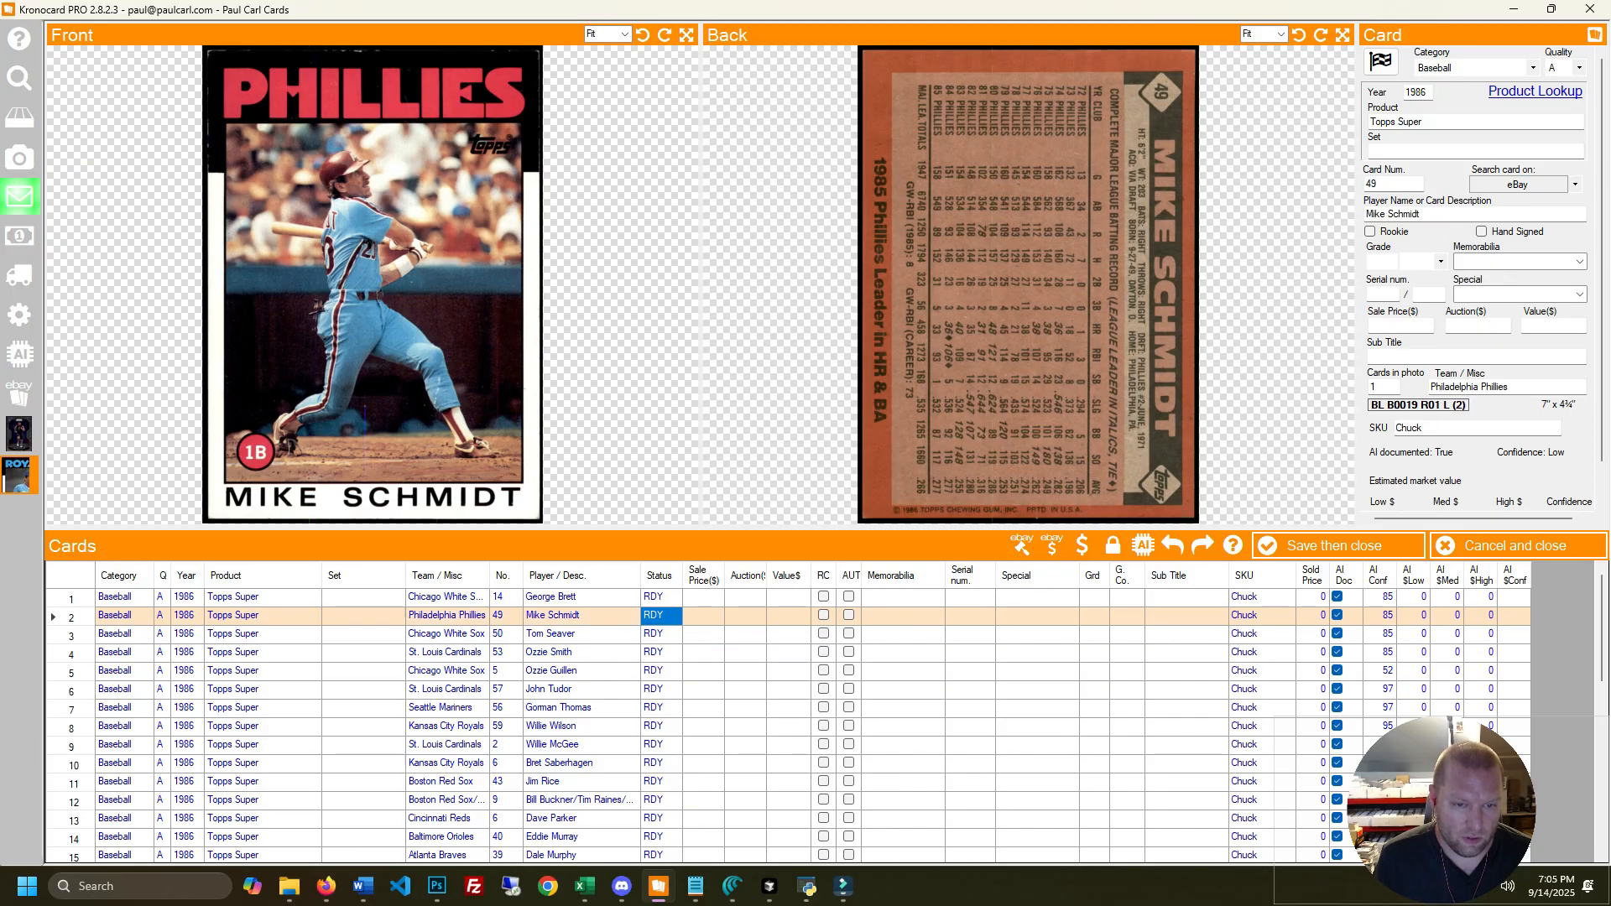
{"action": "left_click", "coordinate": [661, 653]}
{"action": "left_click", "coordinate": [662, 745]}
{"action": "left_click", "coordinate": [661, 634]}
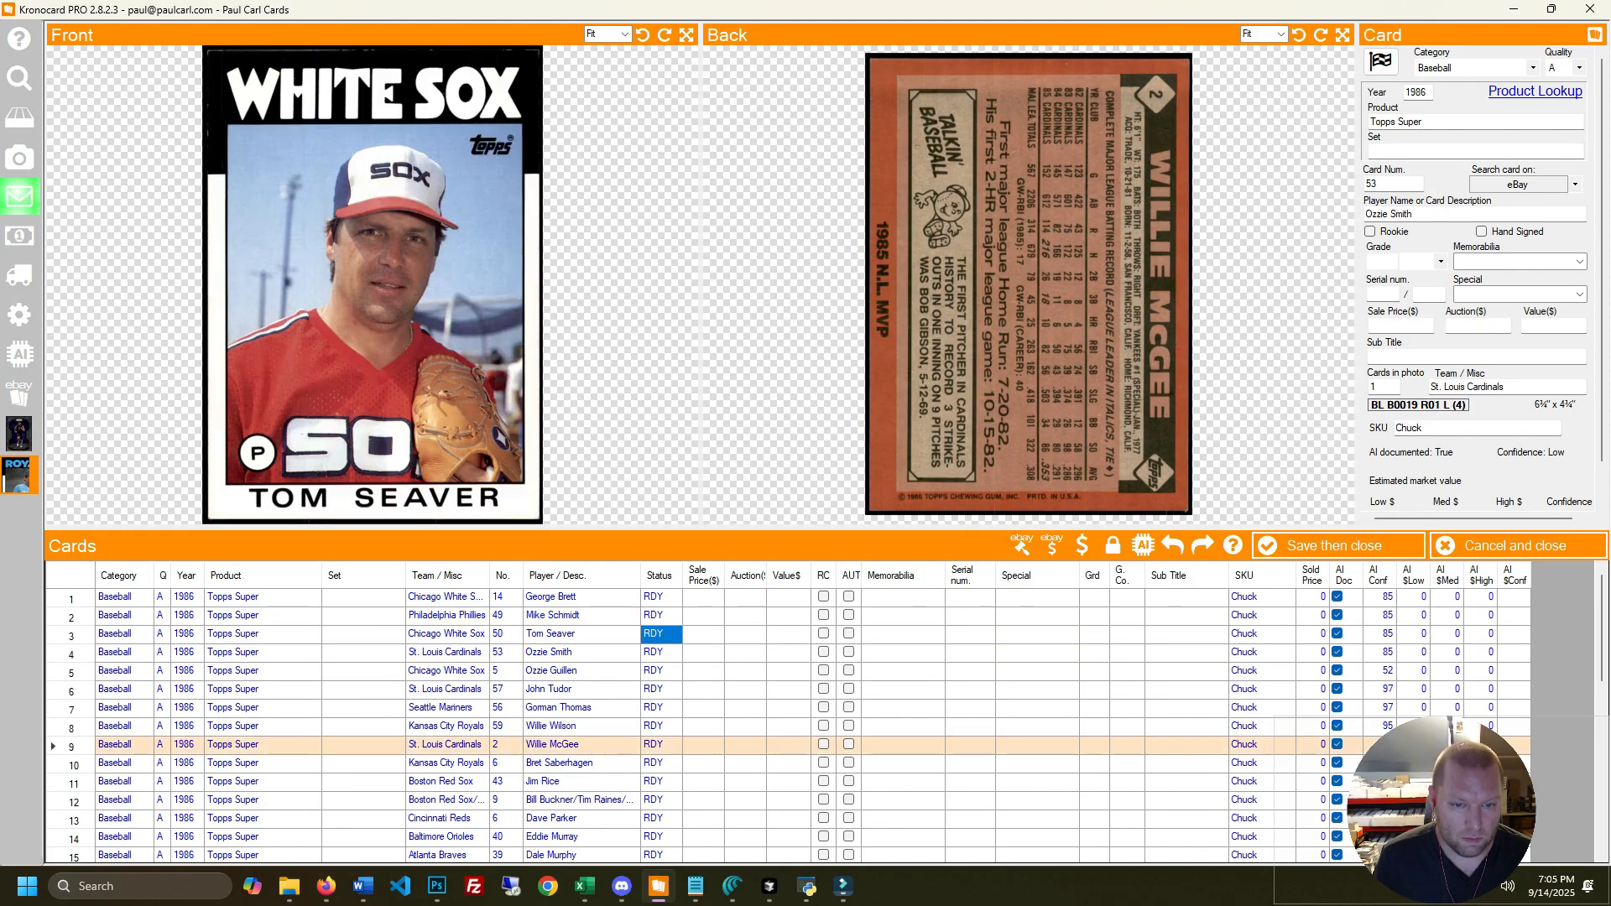
Select the Sale Price cells of the cards down to the Dave Stieb card at the end of the list
{"action": "left_click", "coordinate": [703, 634]}
{"action": "left_click", "coordinate": [703, 575]}
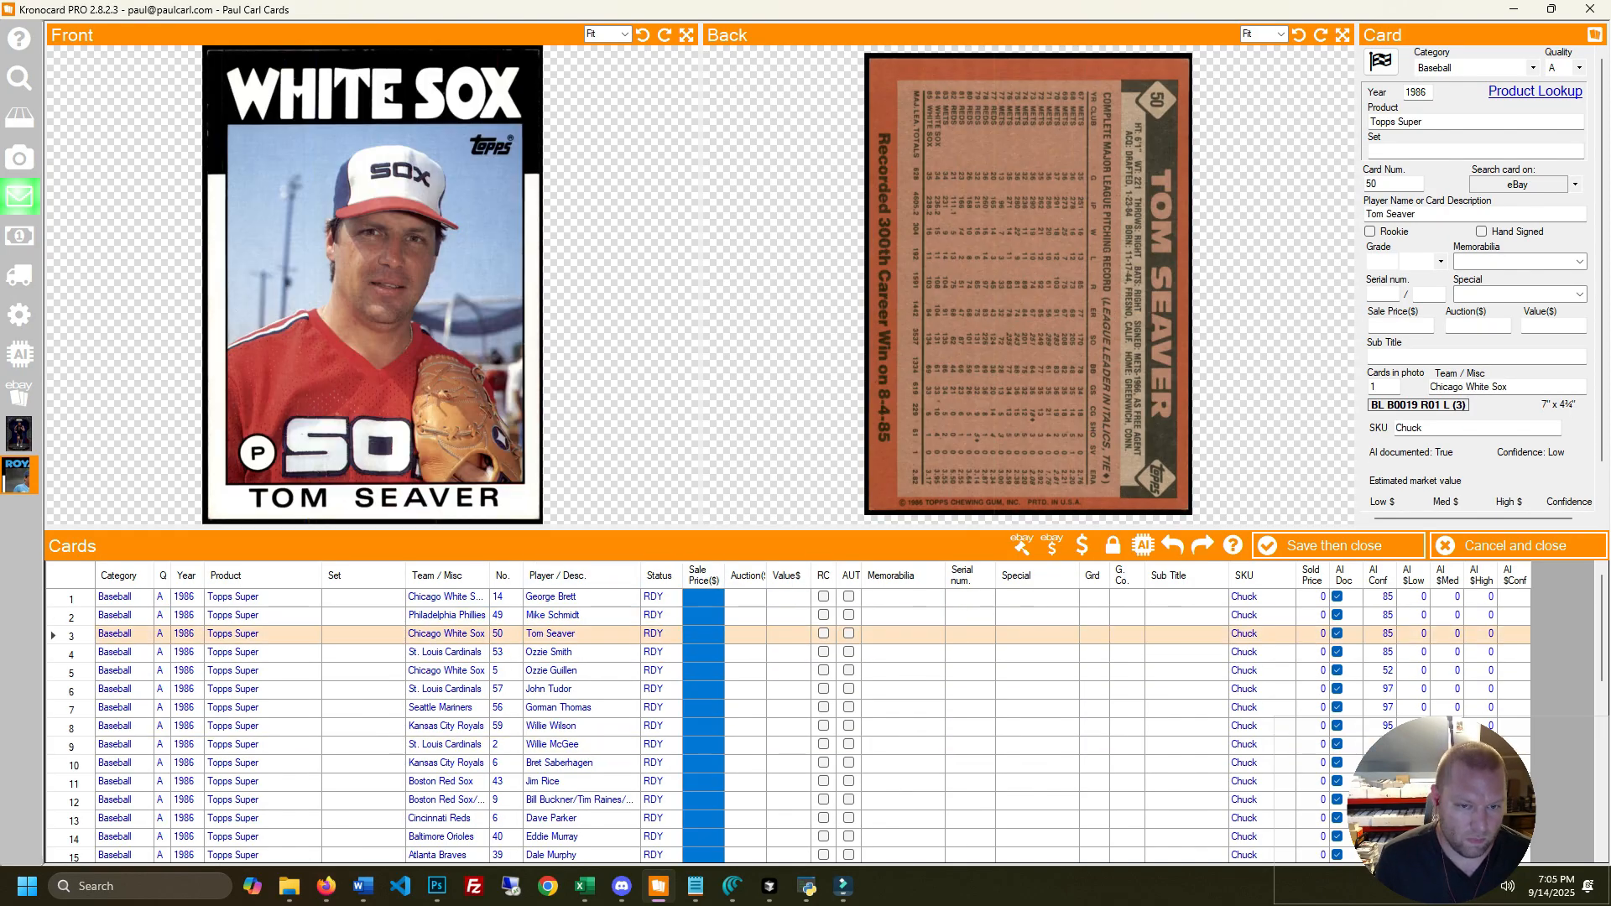
{"action": "left_click", "coordinate": [703, 596]}
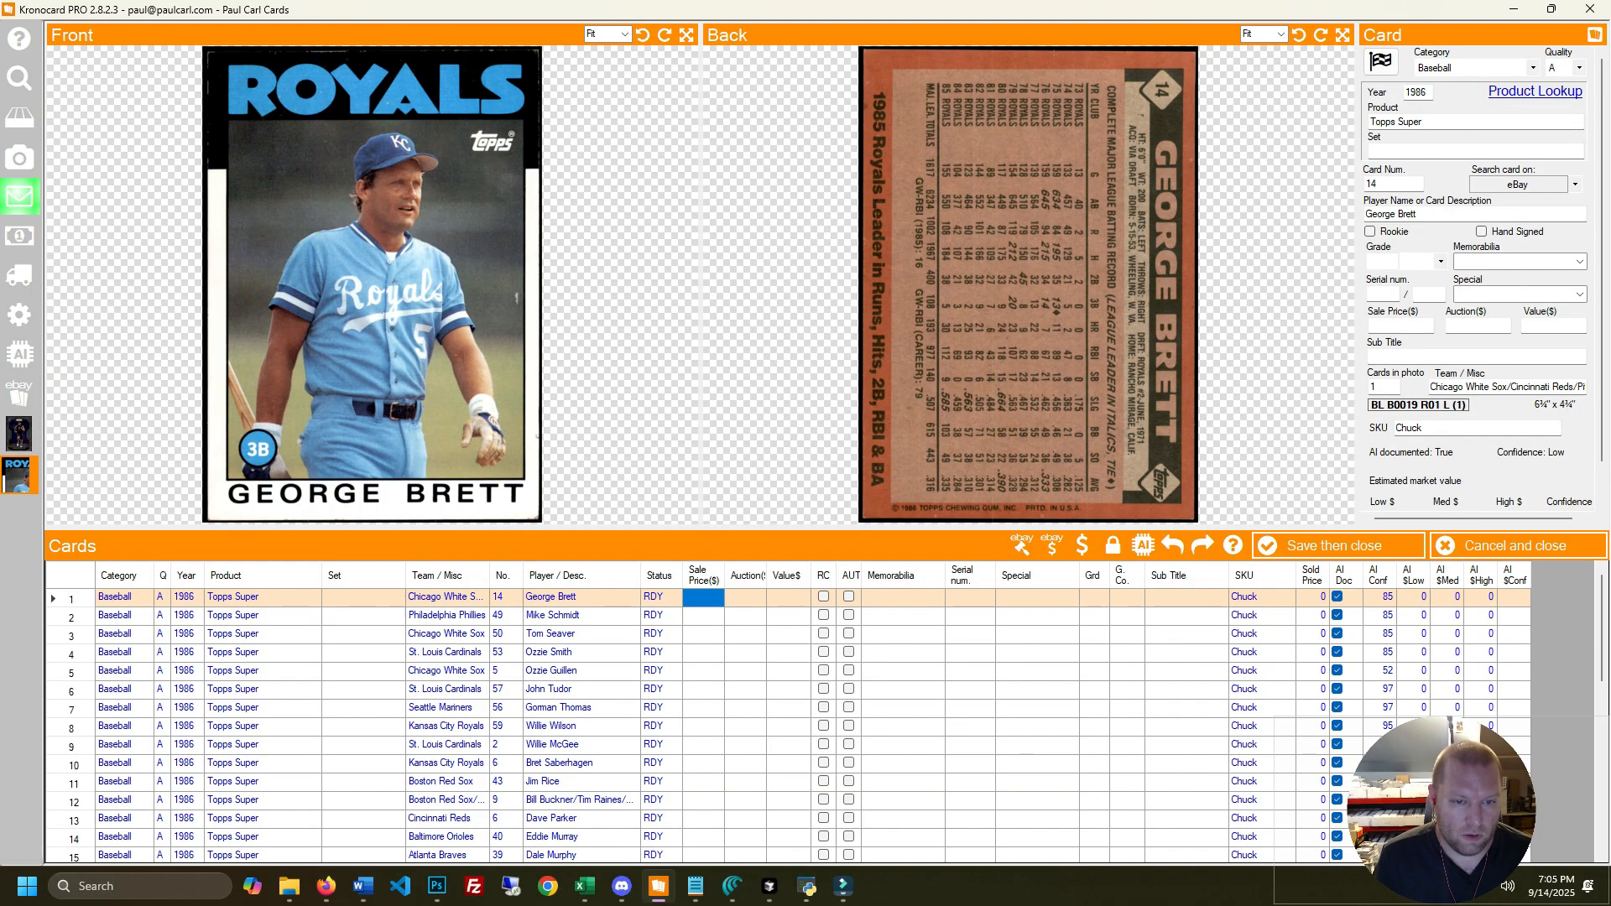
{"action": "left_click", "coordinate": [703, 652]}
{"action": "left_click", "coordinate": [703, 671]}
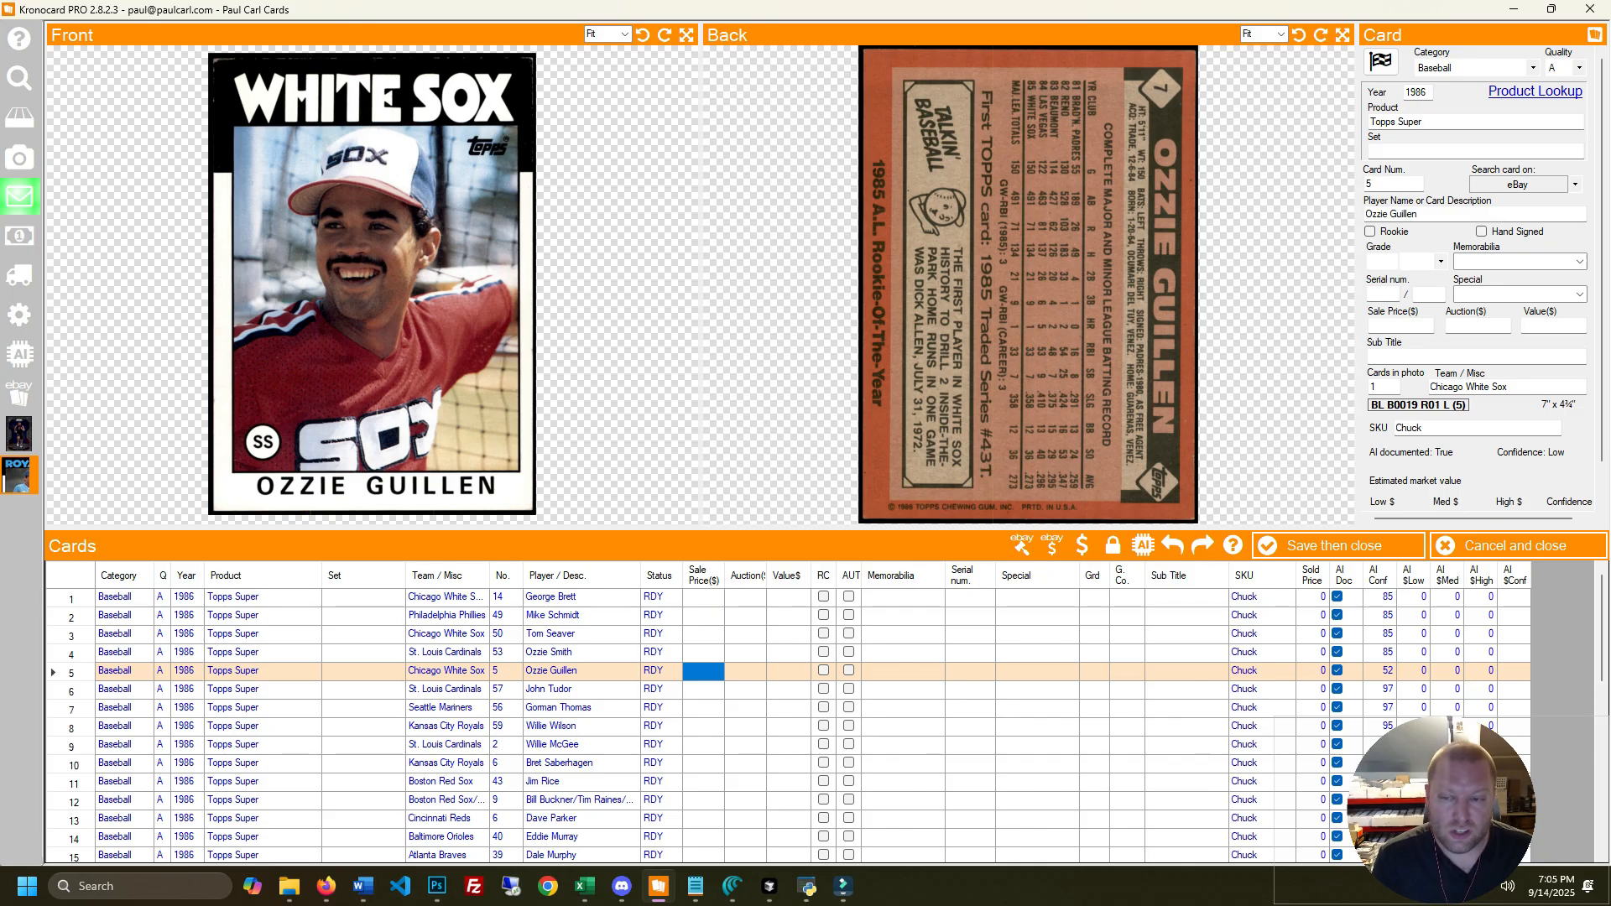
{"action": "key", "text": "ctrl+shift+Down"}
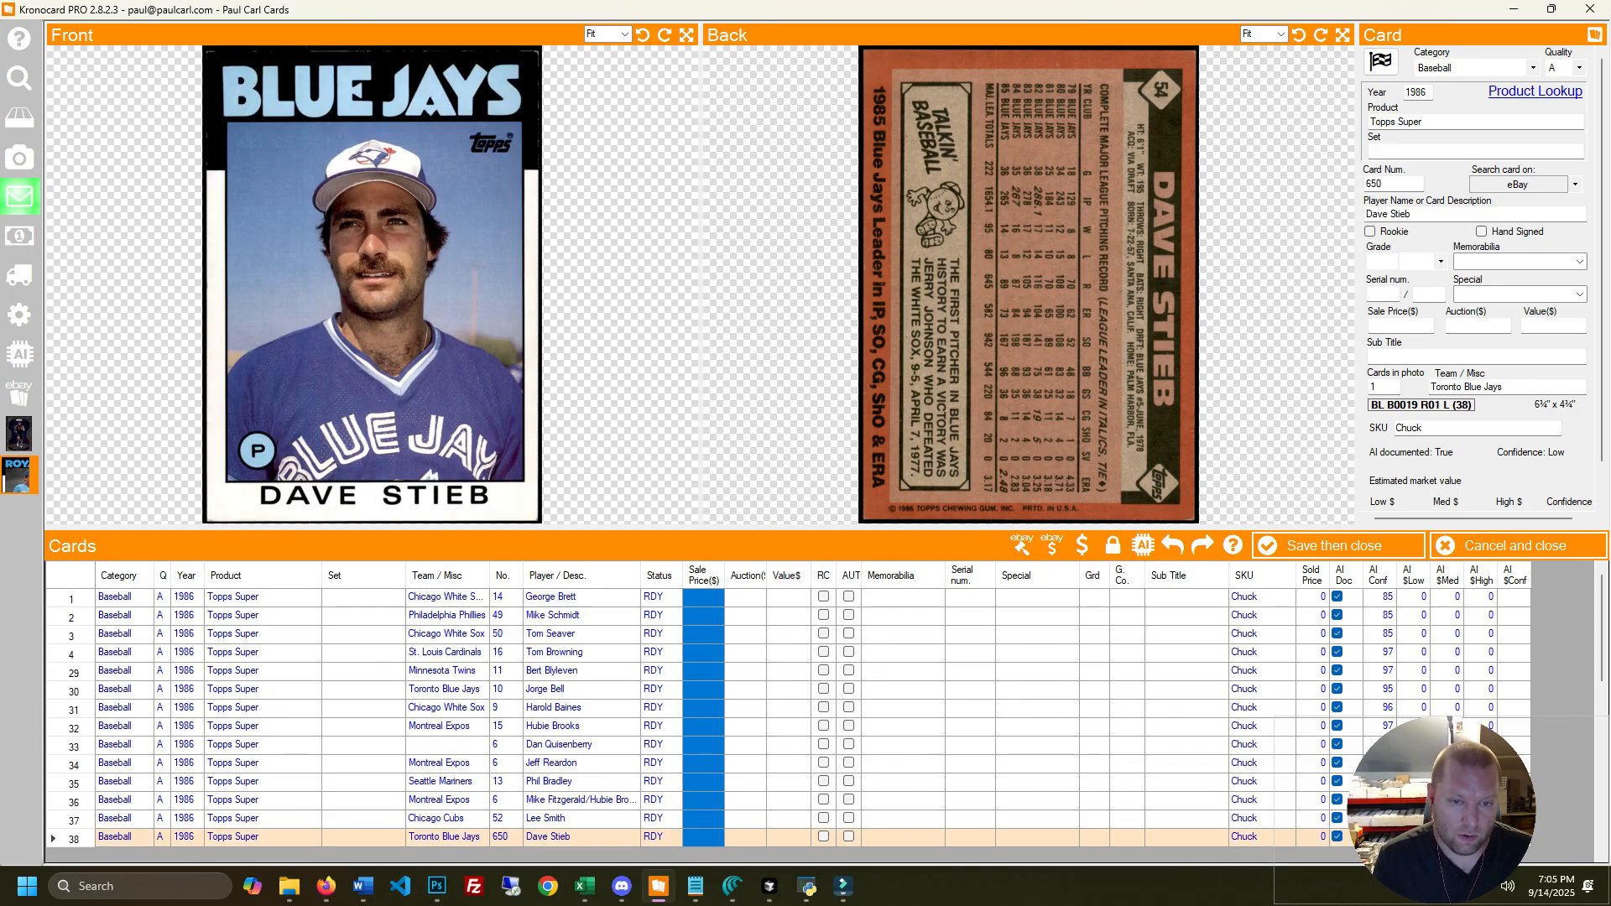
Extend the Sale Price selection up to the George Brett card and back down to the Dave Stieb card
{"action": "key", "text": "ctrl+shift+Up"}
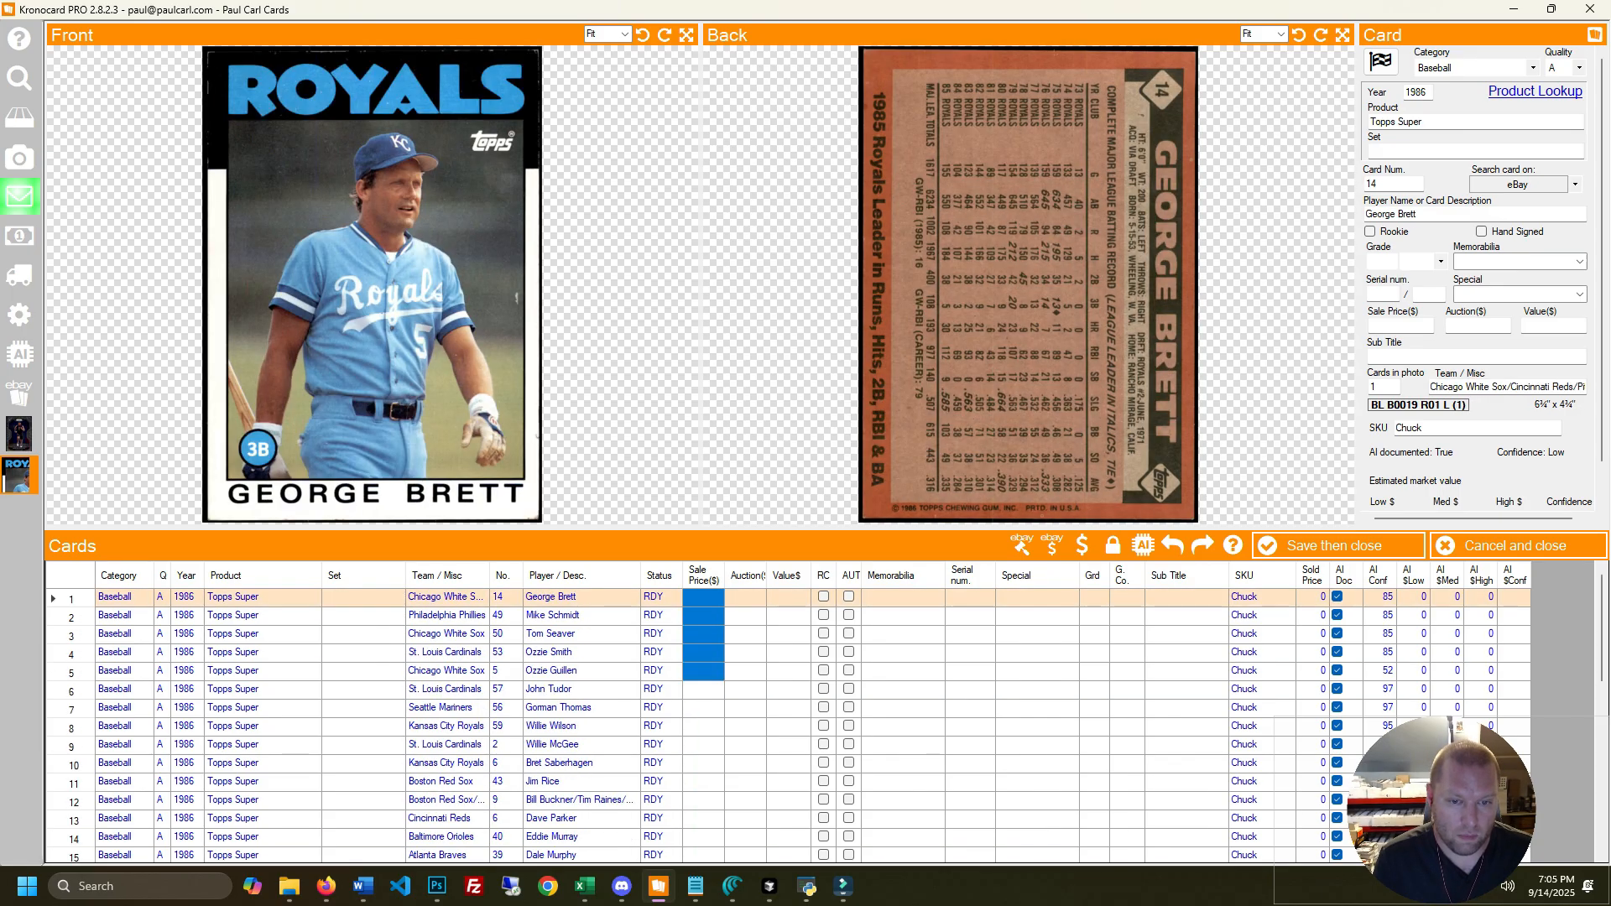
{"action": "key", "text": "ctrl+shift+Down"}
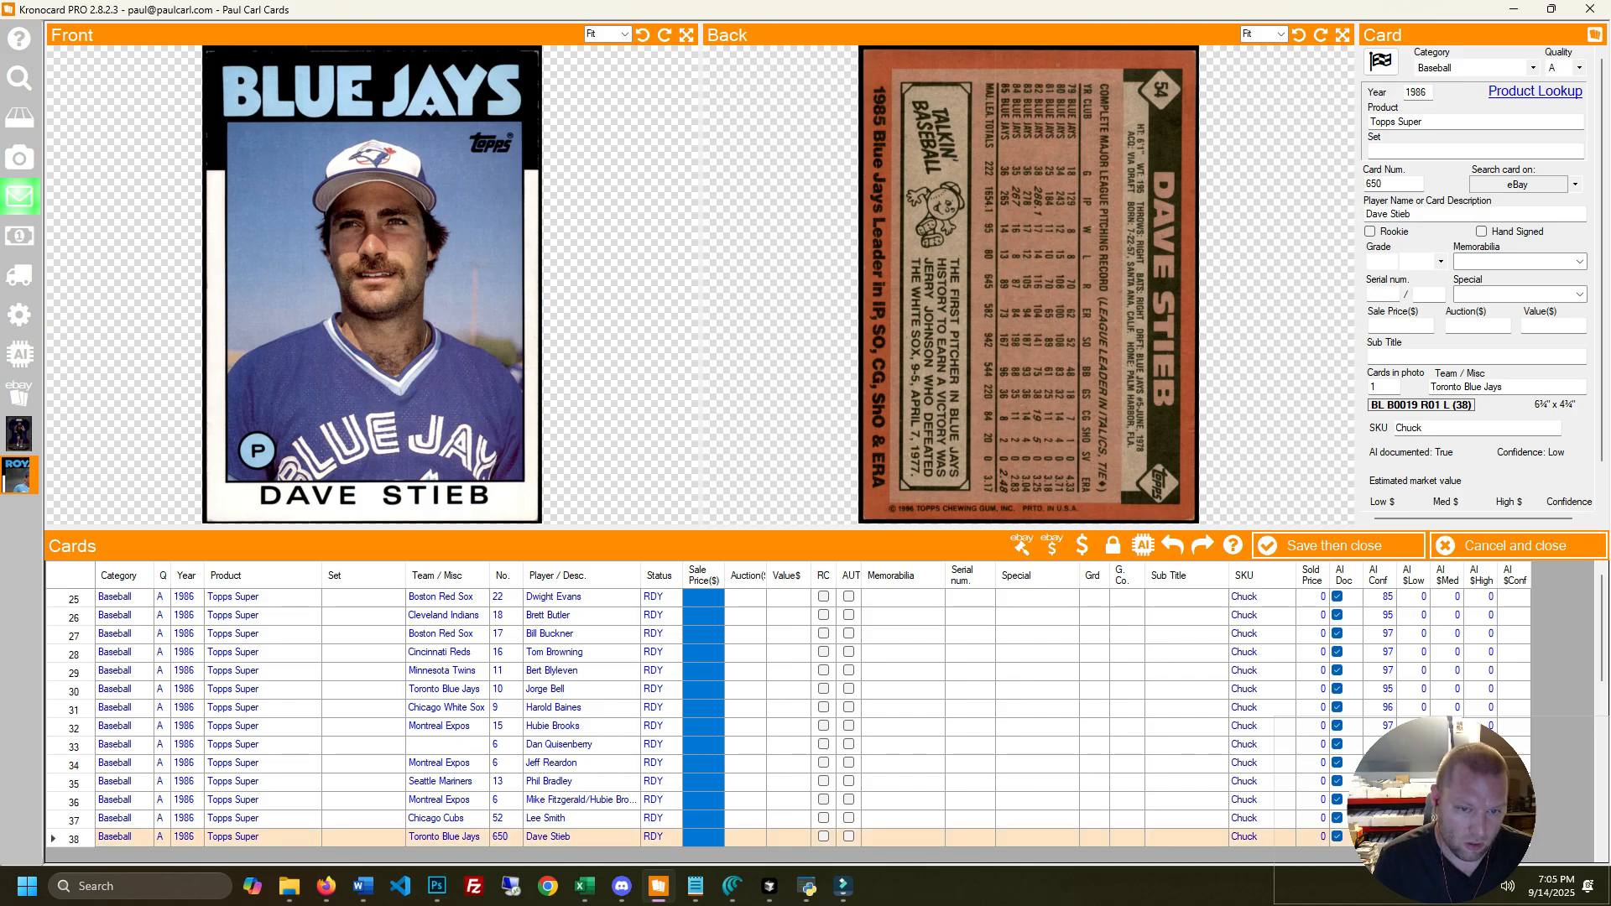
{"action": "key", "text": "ctrl+shift+Up"}
{"action": "key", "text": "ctrl+shift+Down"}
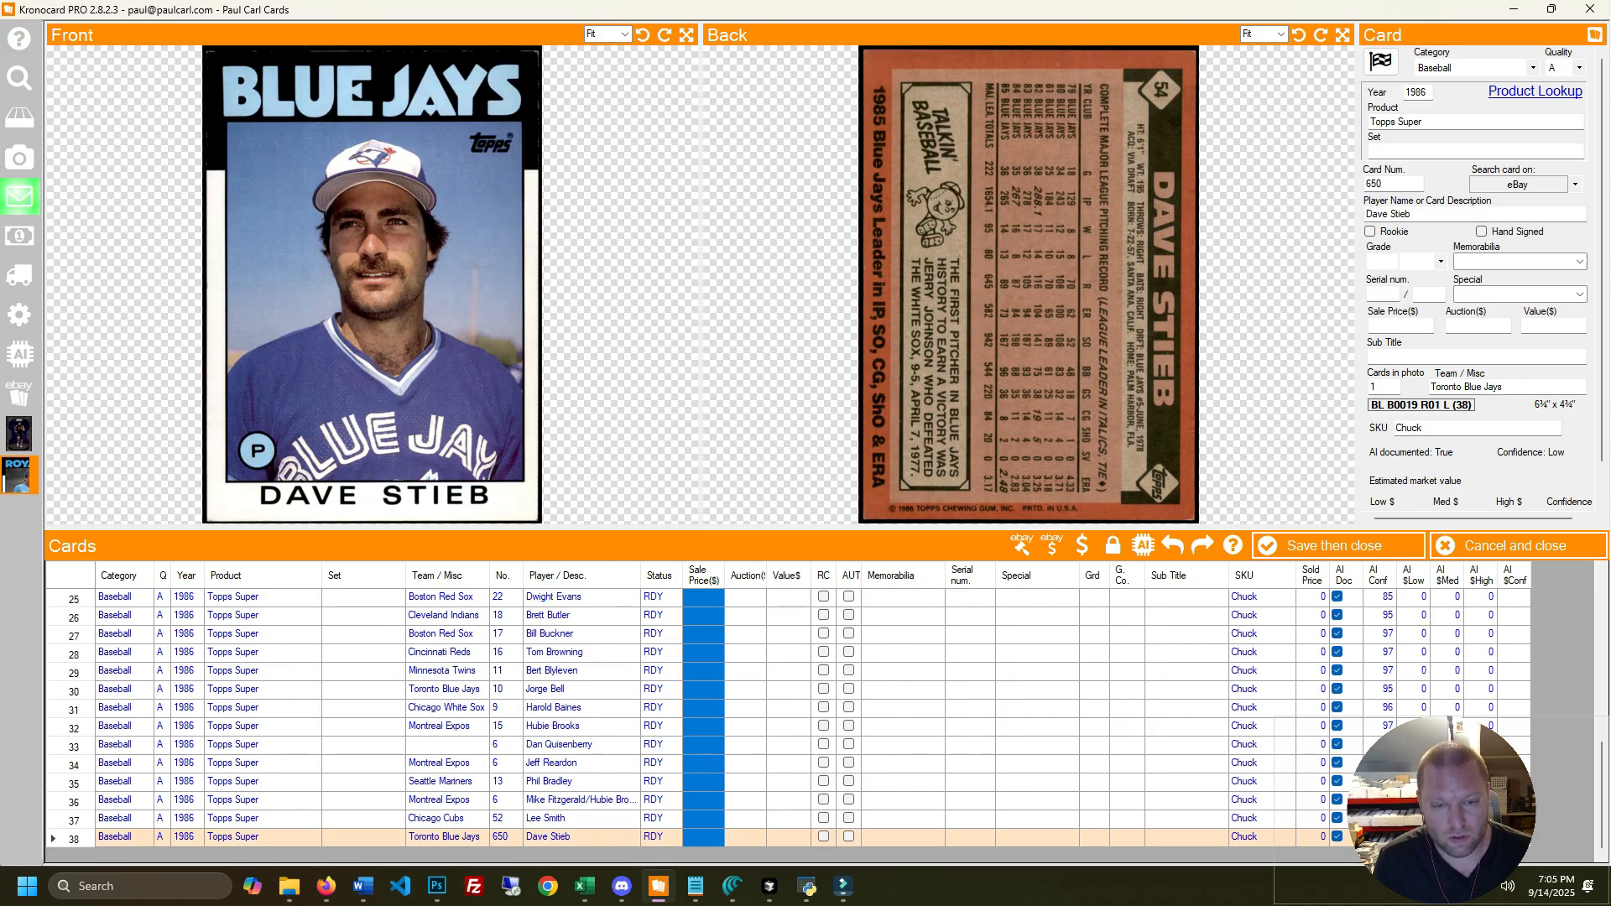
Extend the selected Sale Price cells across their rows, first to the last column and also back to the Category column
{"action": "key", "text": "ctrl+shift+Right"}
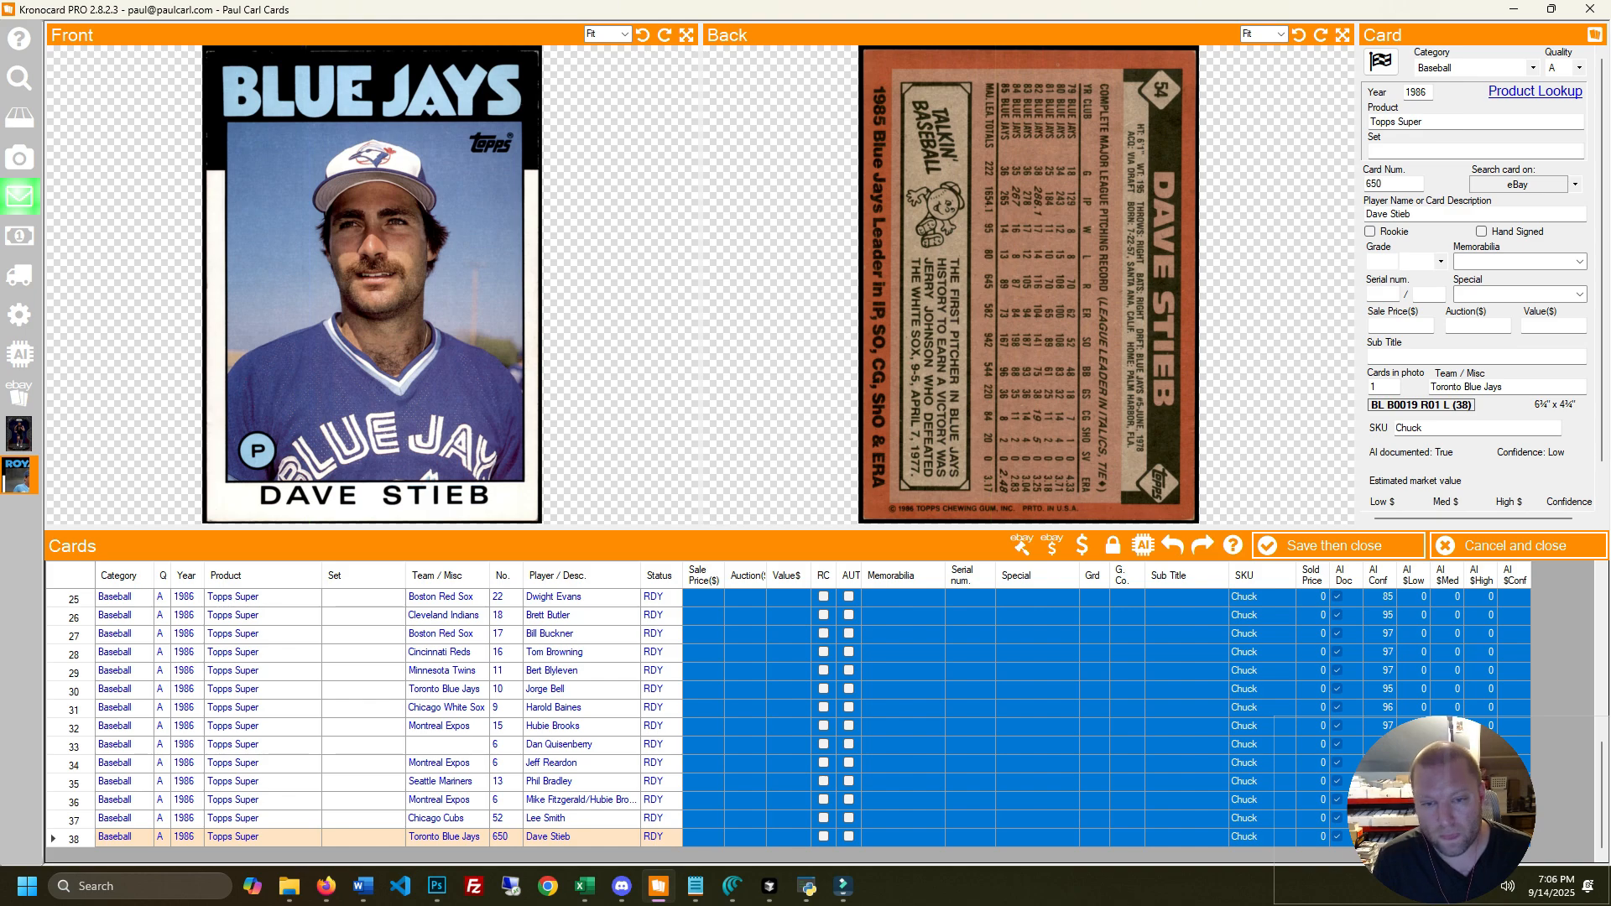
{"action": "key", "text": "ctrl+shift+Left"}
{"action": "key", "text": "ctrl+shift+Right"}
{"action": "key", "text": "ctrl+shift+Left"}
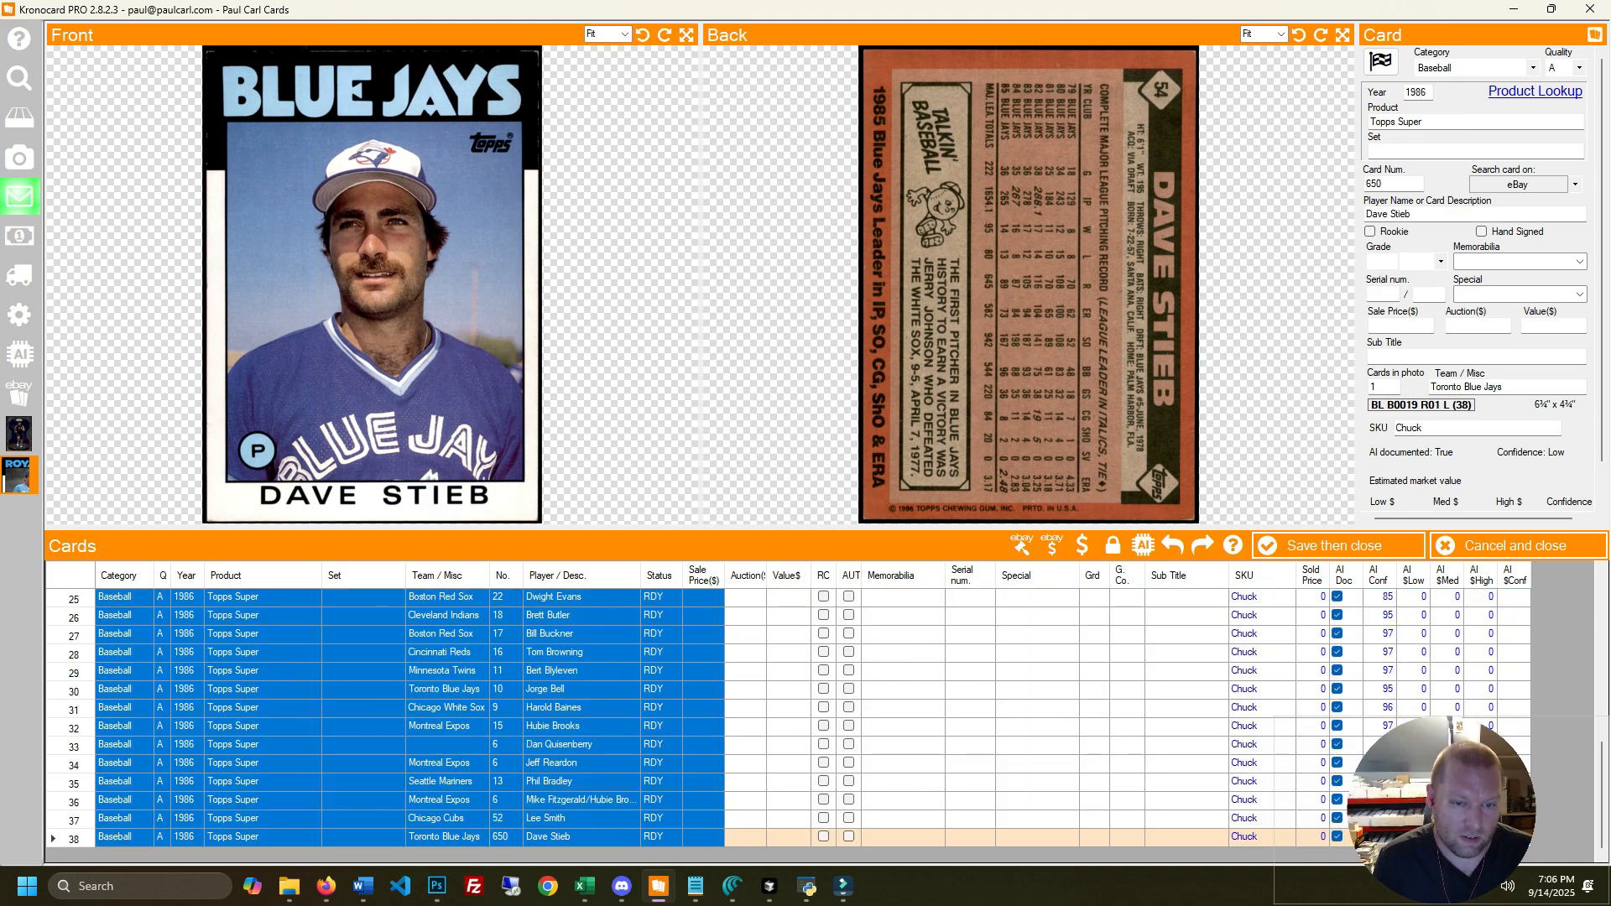
{"action": "key", "text": "ctrl+shift+Right"}
{"action": "key", "text": "ctrl+shift+Up"}
Step through single cells of the first rows, from the AI High column back to the Mike Schmidt card's Memorabilia cell
{"action": "key", "text": "Left"}
{"action": "key", "text": "Left"}
{"action": "key", "text": "Left"}
{"action": "key", "text": "Left"}
{"action": "key", "text": "Left"}
{"action": "key", "text": "Left"}
{"action": "key", "text": "Left"}
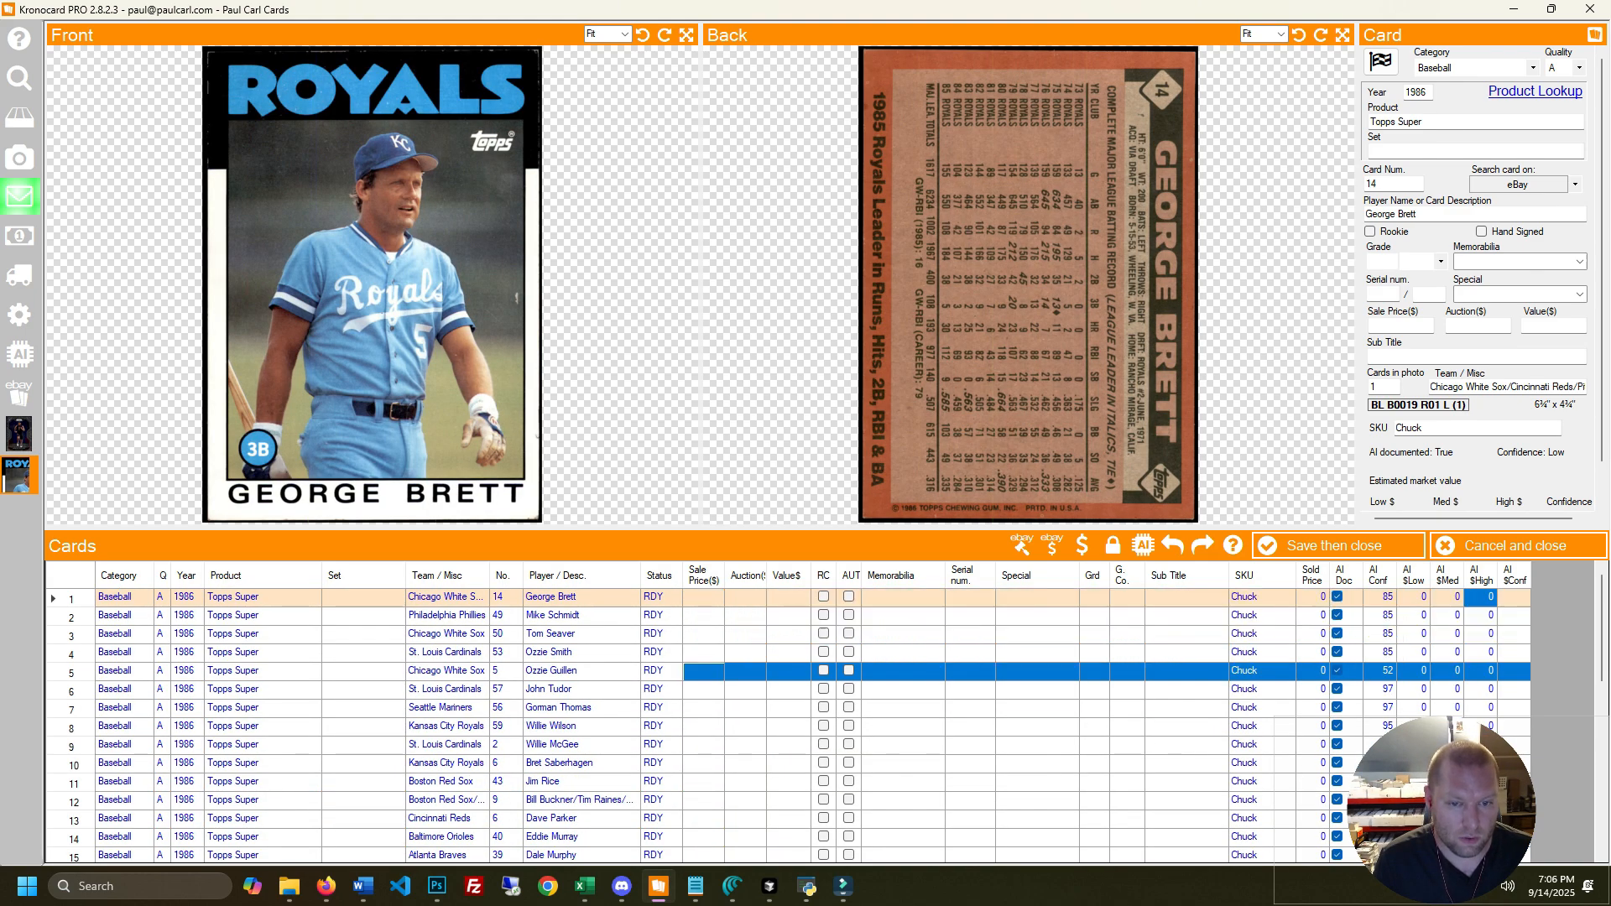
{"action": "key", "text": "Down"}
{"action": "key", "text": "Left"}
{"action": "key", "text": "Left"}
{"action": "key", "text": "Left"}
{"action": "key", "text": "Left"}
{"action": "key", "text": "Left"}
{"action": "key", "text": "Left"}
{"action": "key", "text": "Left"}
{"action": "key", "text": "Left"}
{"action": "key", "text": "Left"}
{"action": "key", "text": "Left"}
{"action": "key", "text": "Left"}
{"action": "key", "text": "Left"}
{"action": "key", "text": "Left"}
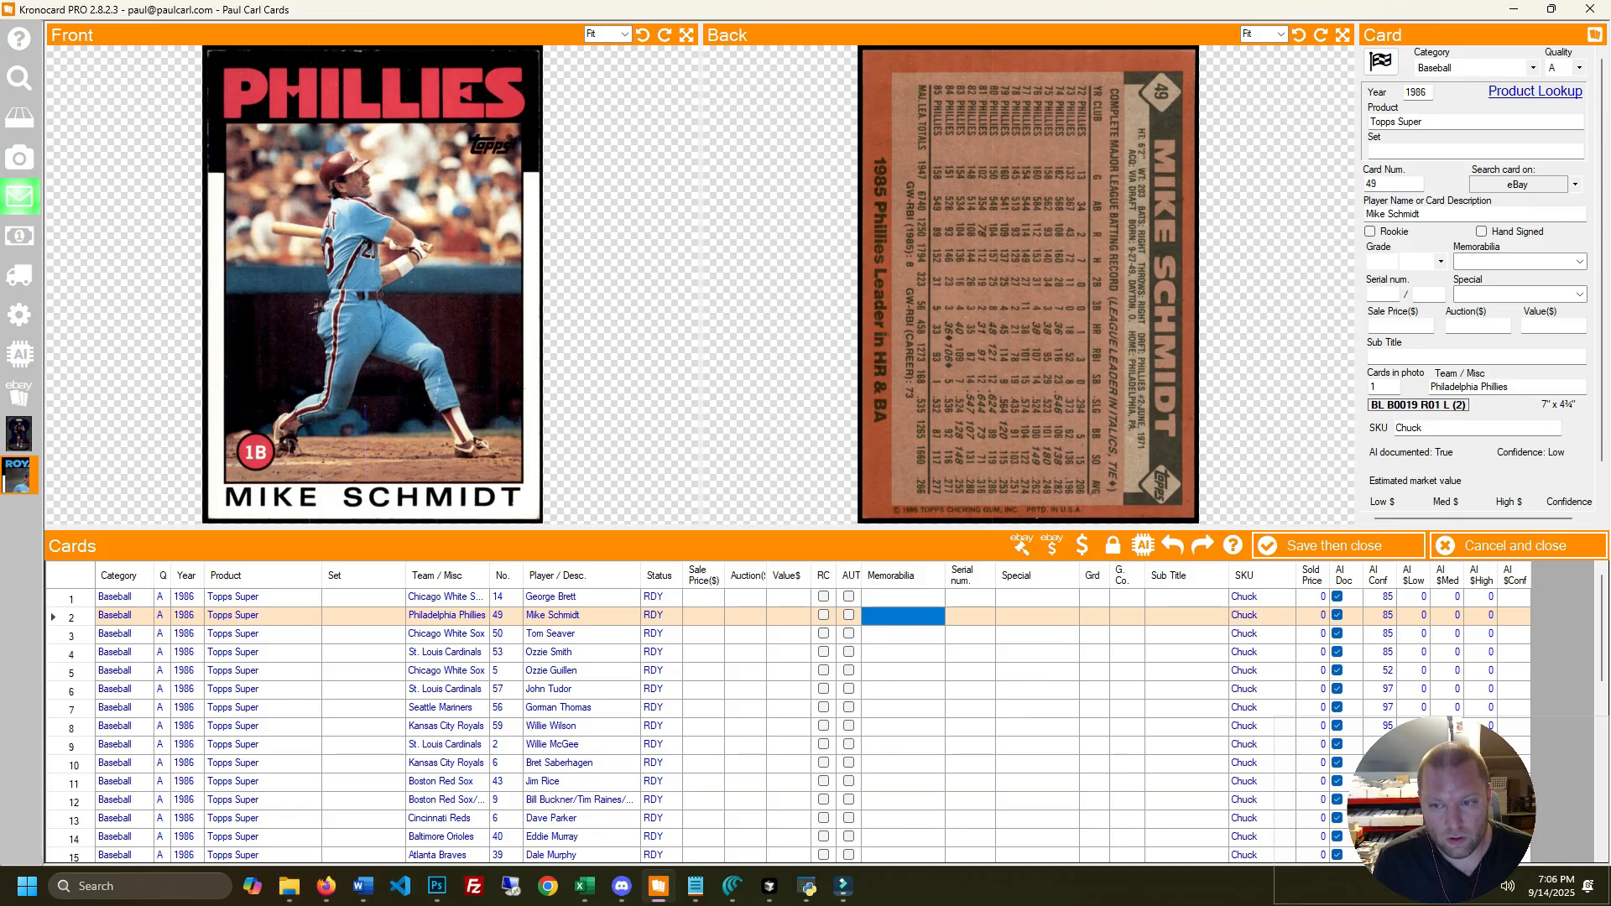
{"action": "key", "text": "Right"}
{"action": "key", "text": "Down"}
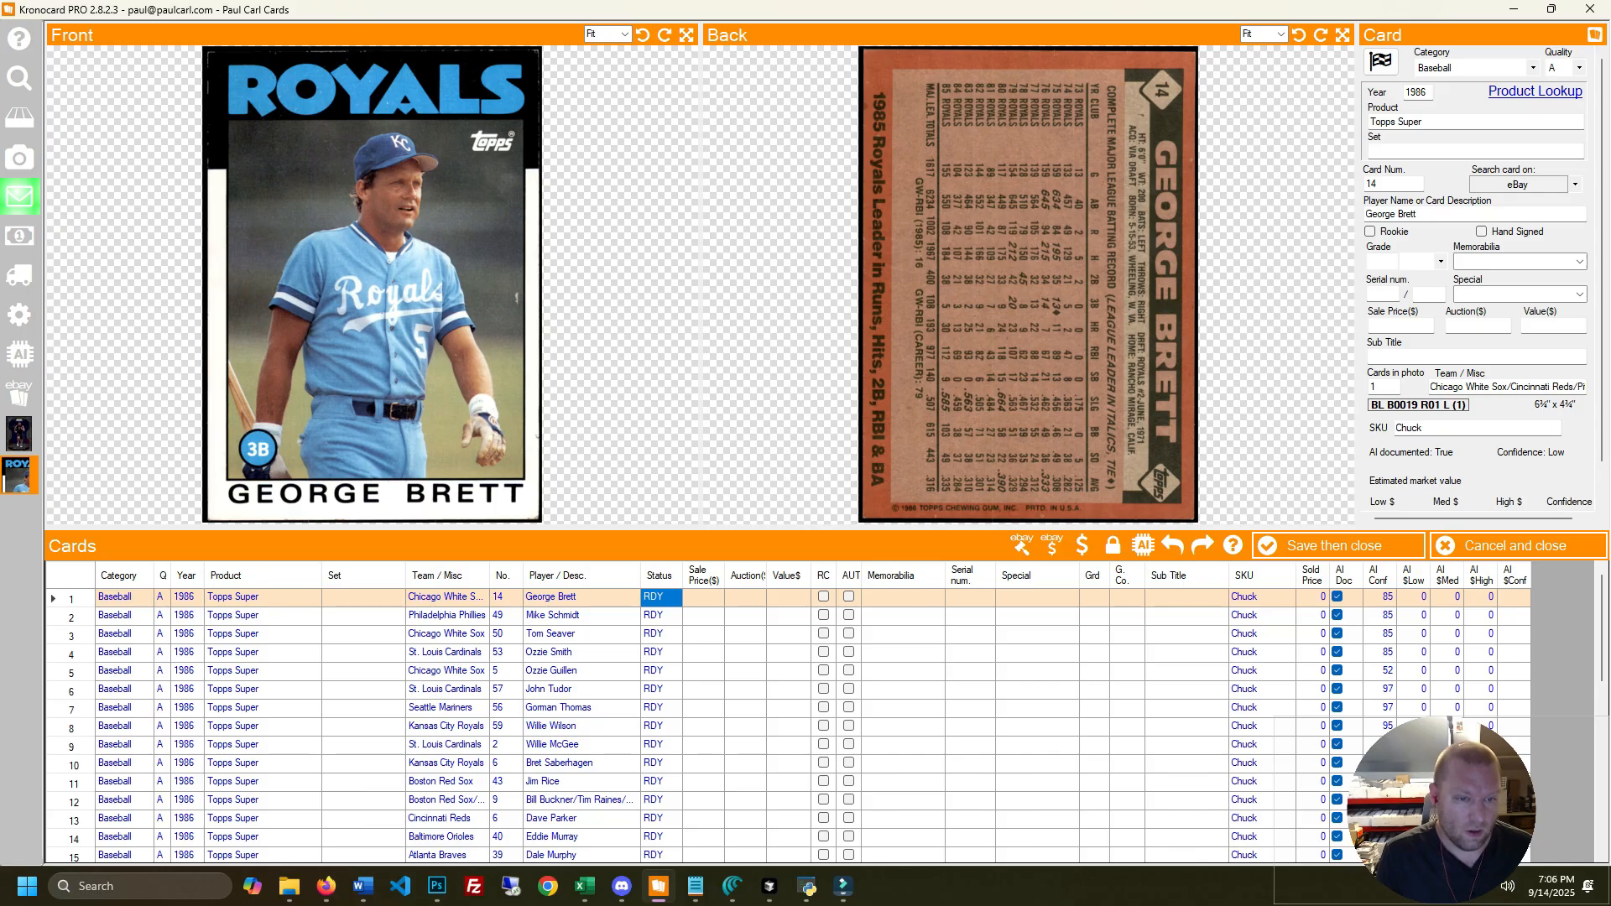
Move along the George Brett row from Status to Year, and show the fill values offered for the whole Year column
{"action": "key", "text": "Left"}
{"action": "key", "text": "Left"}
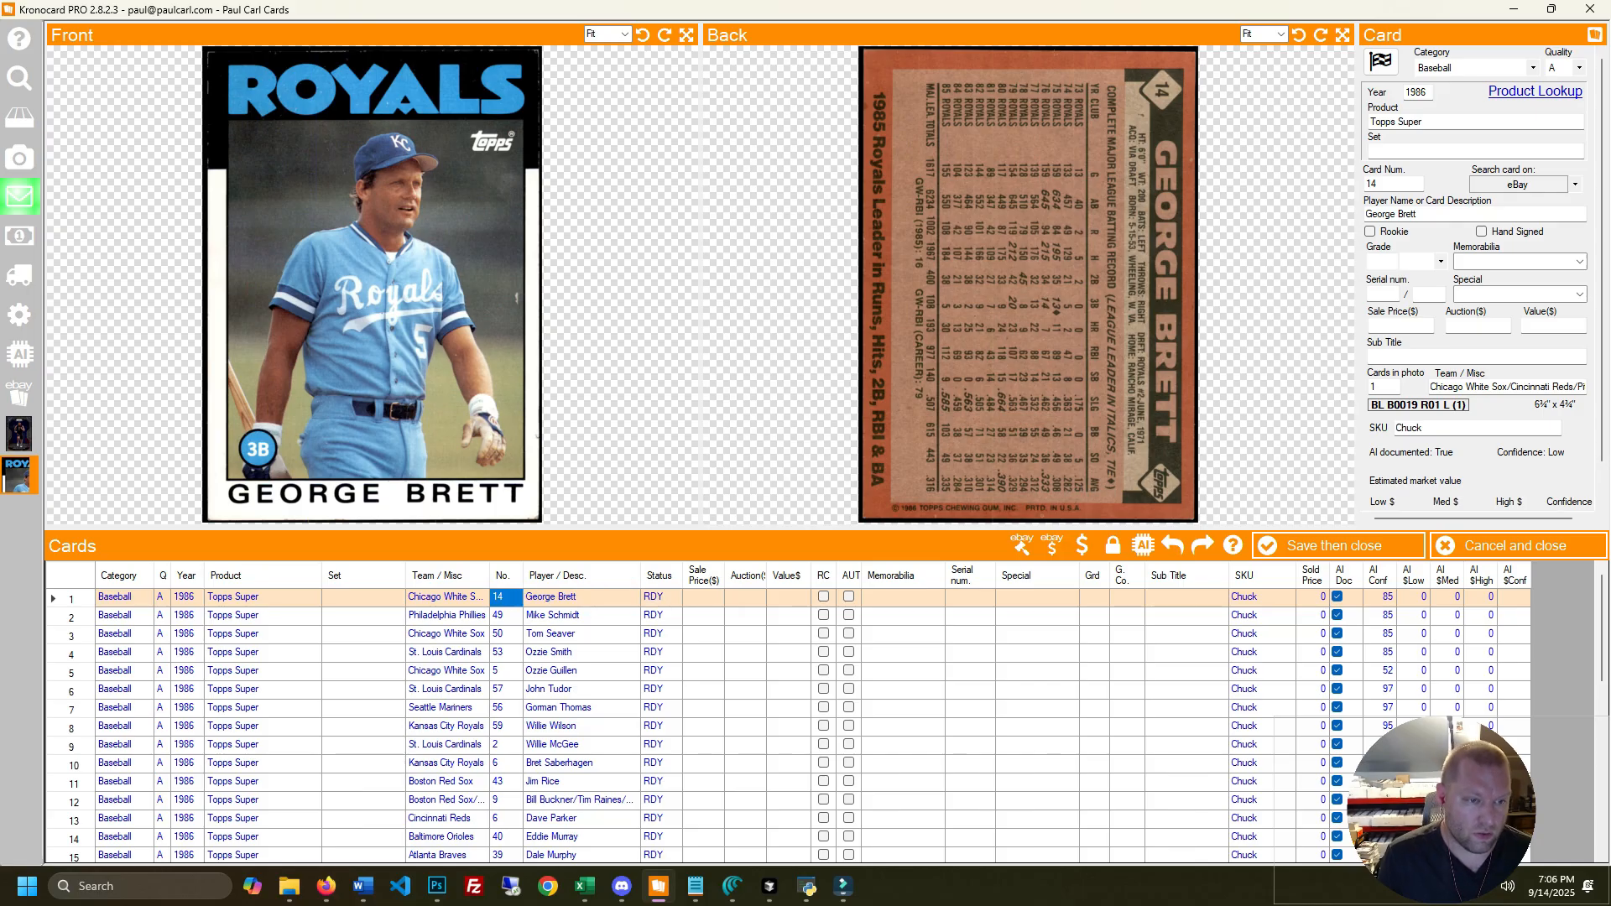
{"action": "key", "text": "Left"}
{"action": "key", "text": "Left"}
{"action": "key", "text": "Left"}
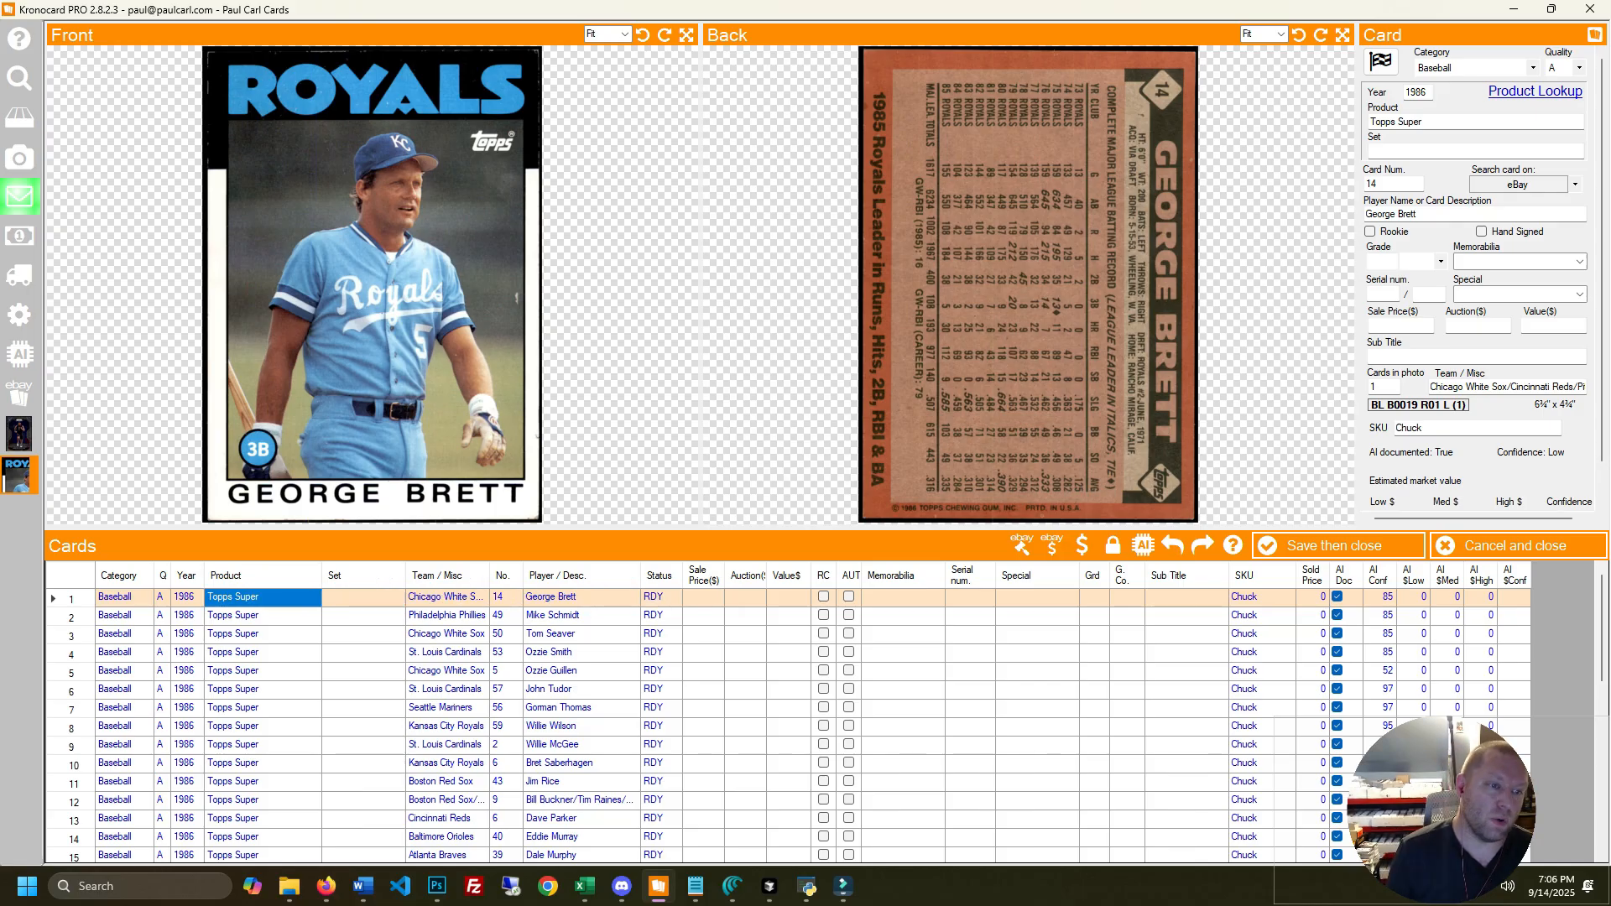
{"action": "key", "text": "Left"}
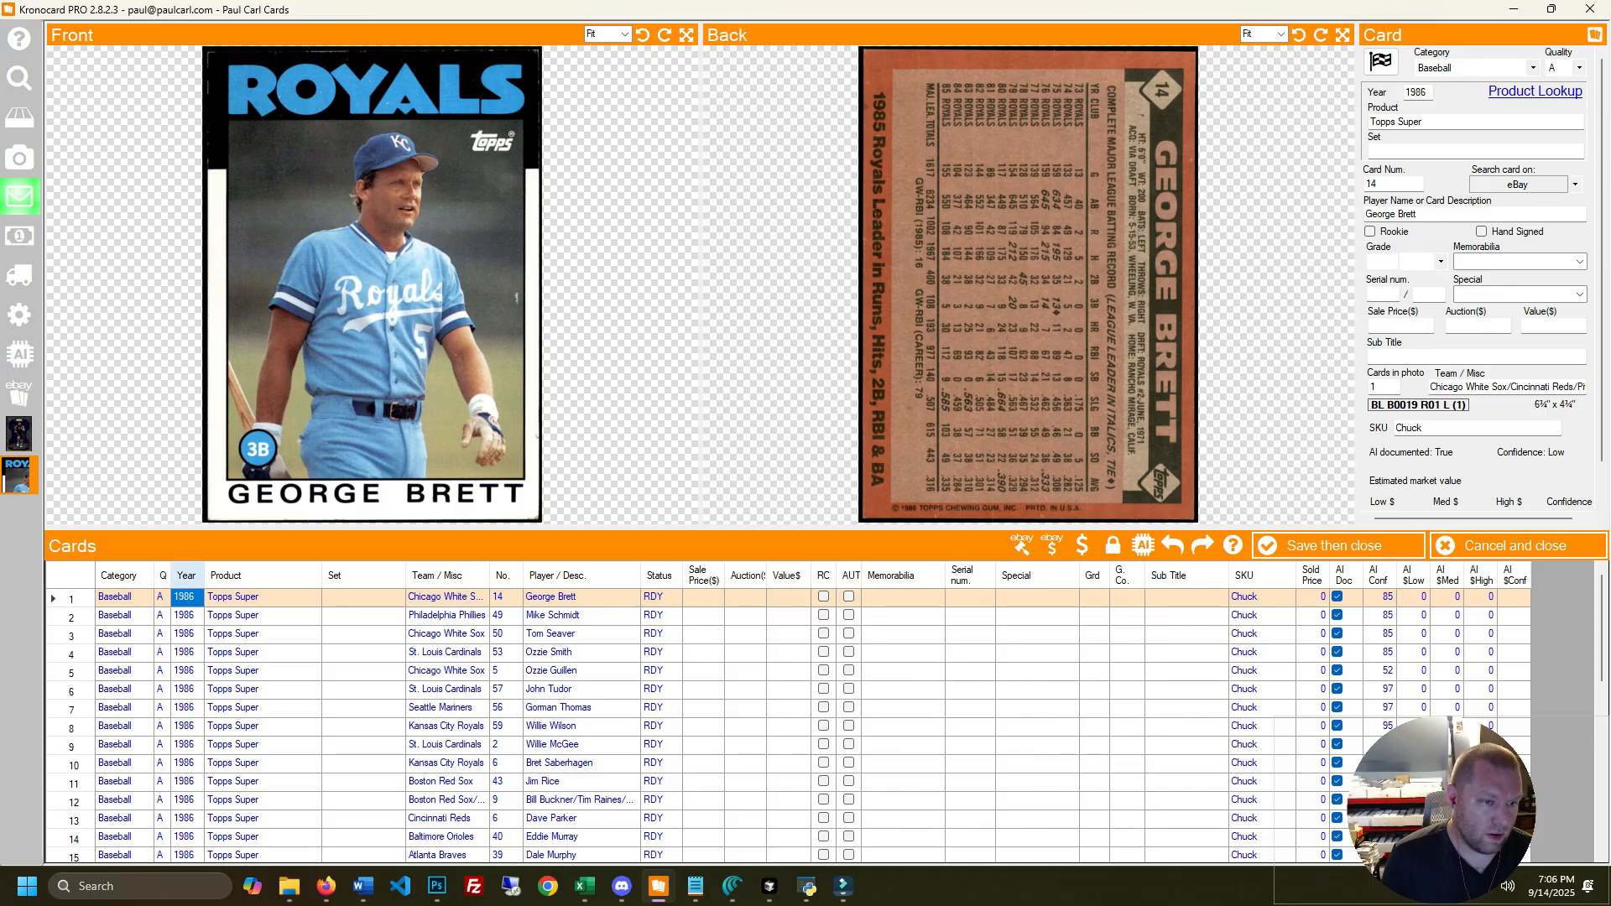
{"action": "left_click", "coordinate": [187, 576]}
{"action": "right_click", "coordinate": [188, 575]}
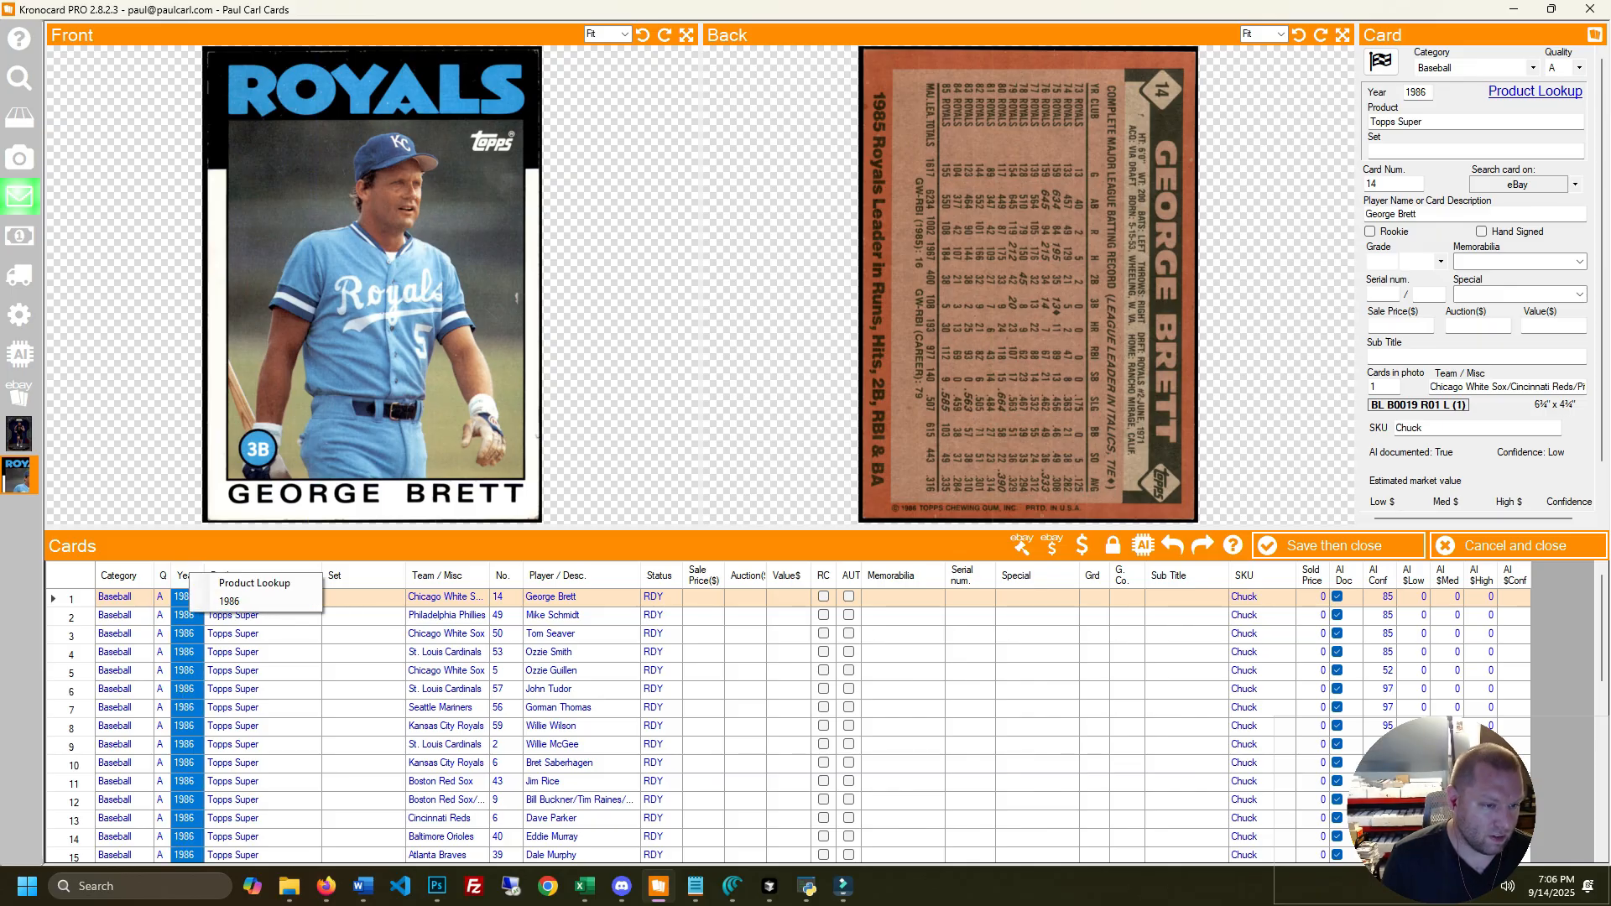
Set the year of the Tim Raines card in row 12 to 1988
{"action": "left_click", "coordinate": [186, 799]}
{"action": "type", "text": "19"}
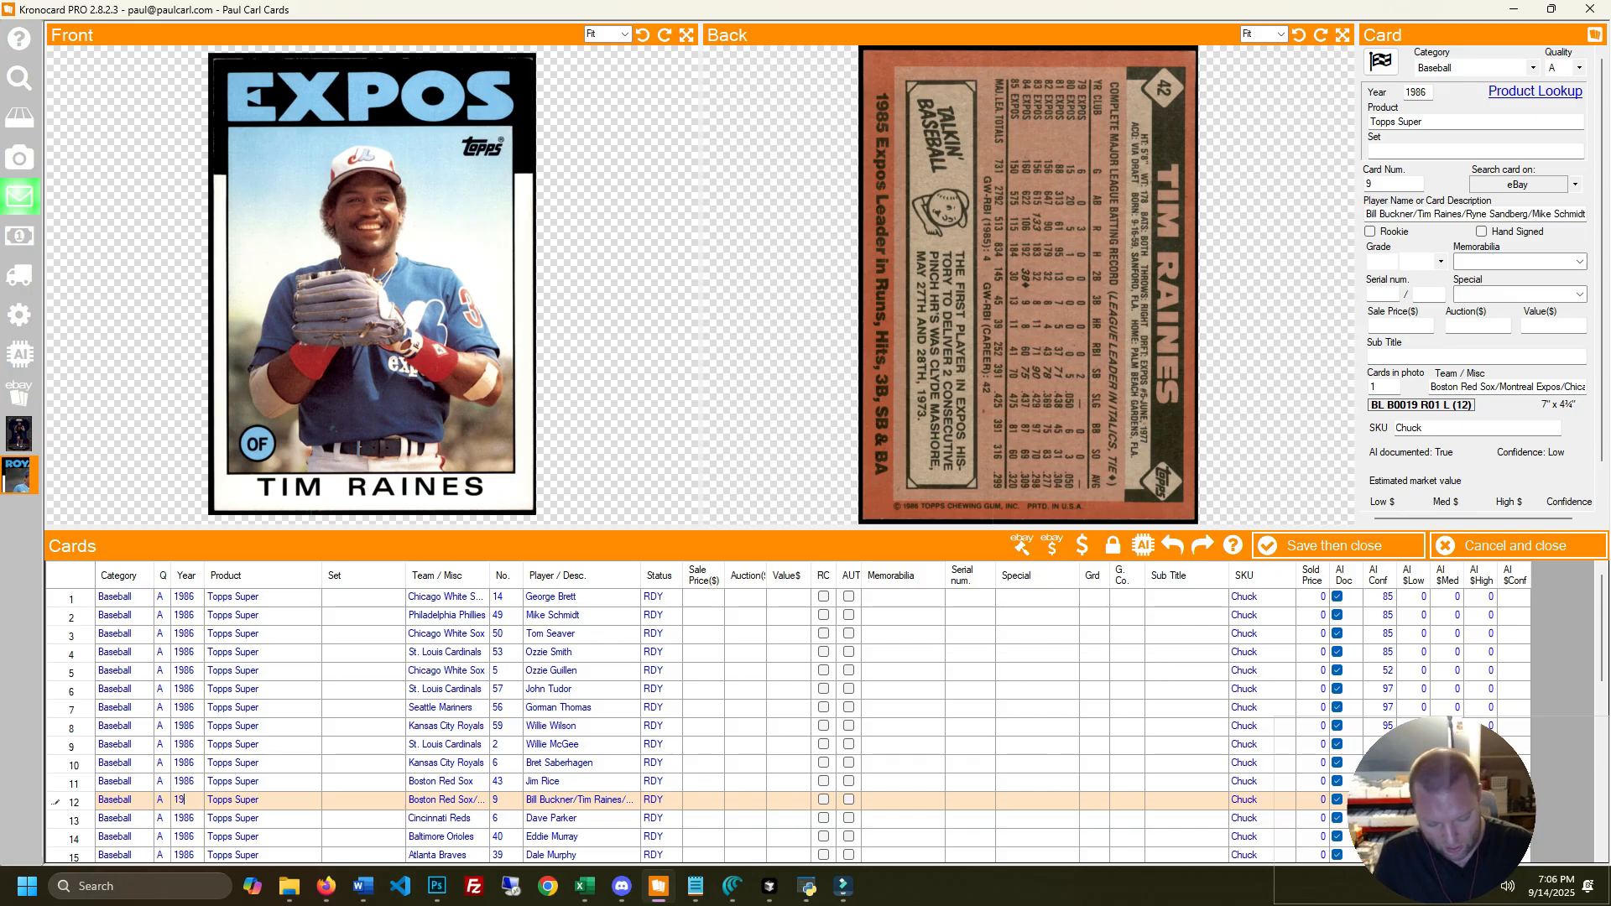
{"action": "type", "text": "88"}
{"action": "left_click", "coordinate": [186, 689]}
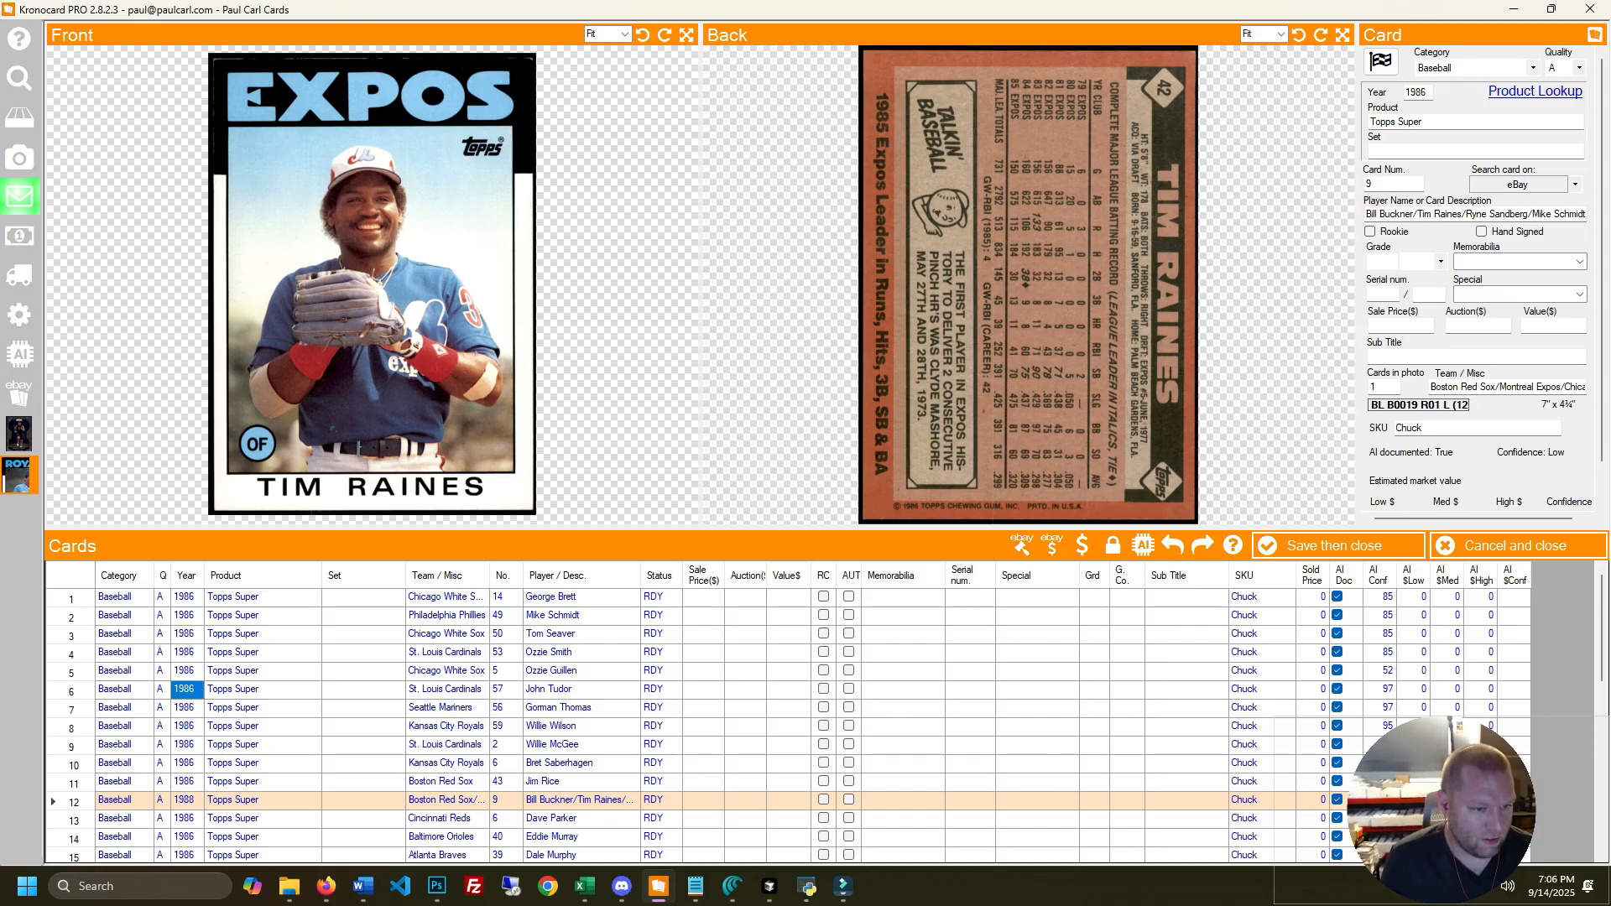
Fill the entire Year column with 1986 using the column's list of existing values
{"action": "left_click", "coordinate": [251, 652]}
{"action": "left_click", "coordinate": [186, 576]}
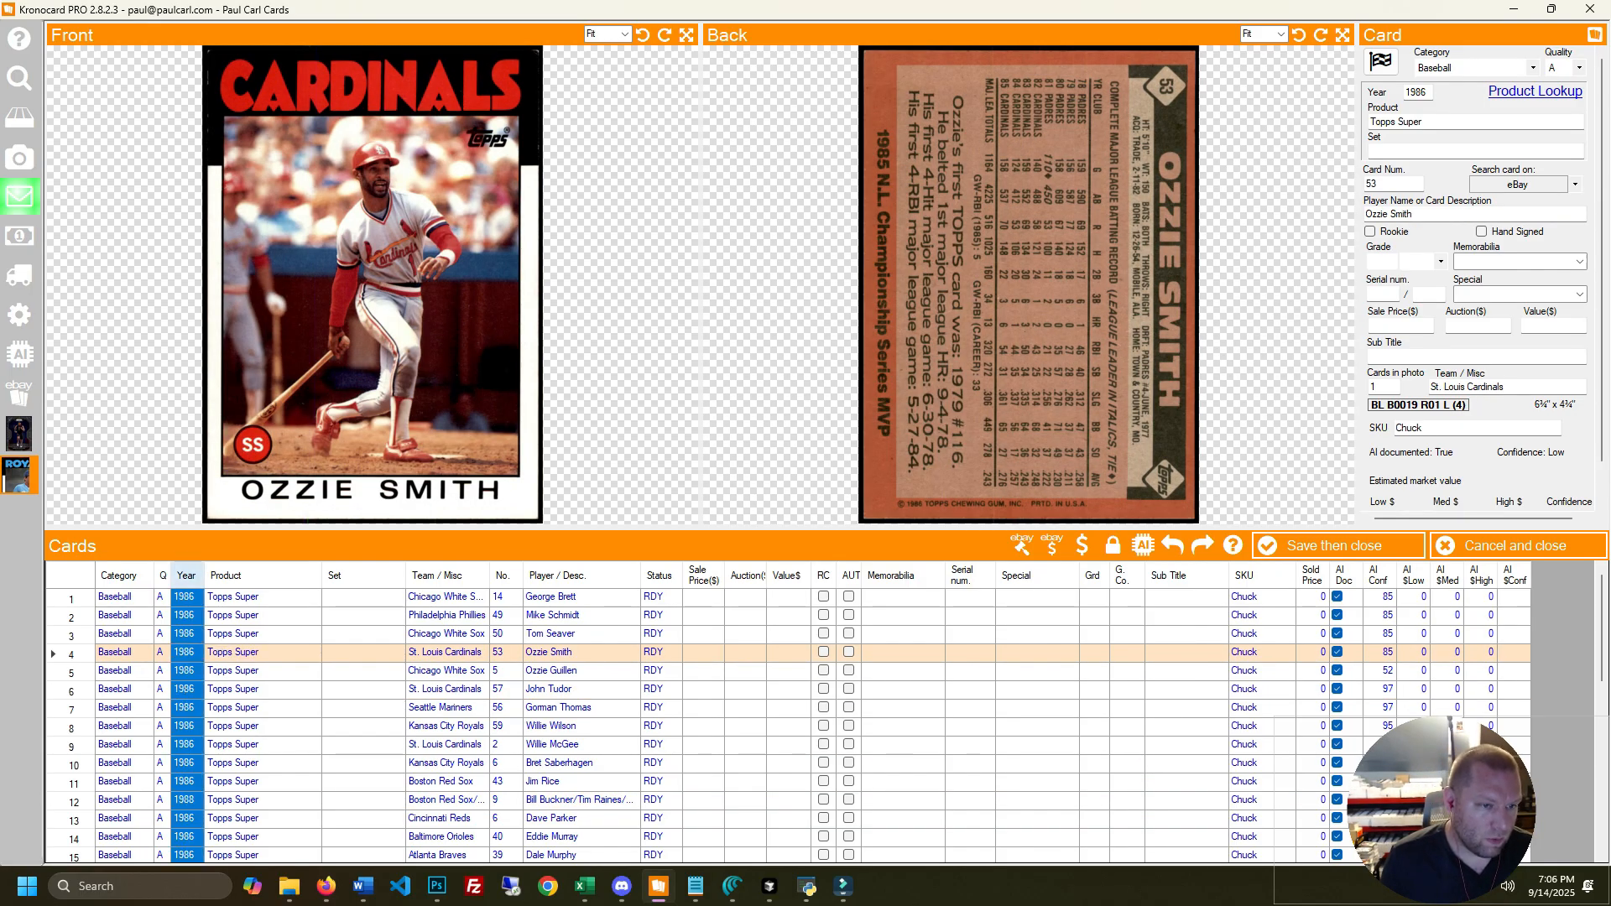
{"action": "right_click", "coordinate": [192, 577]}
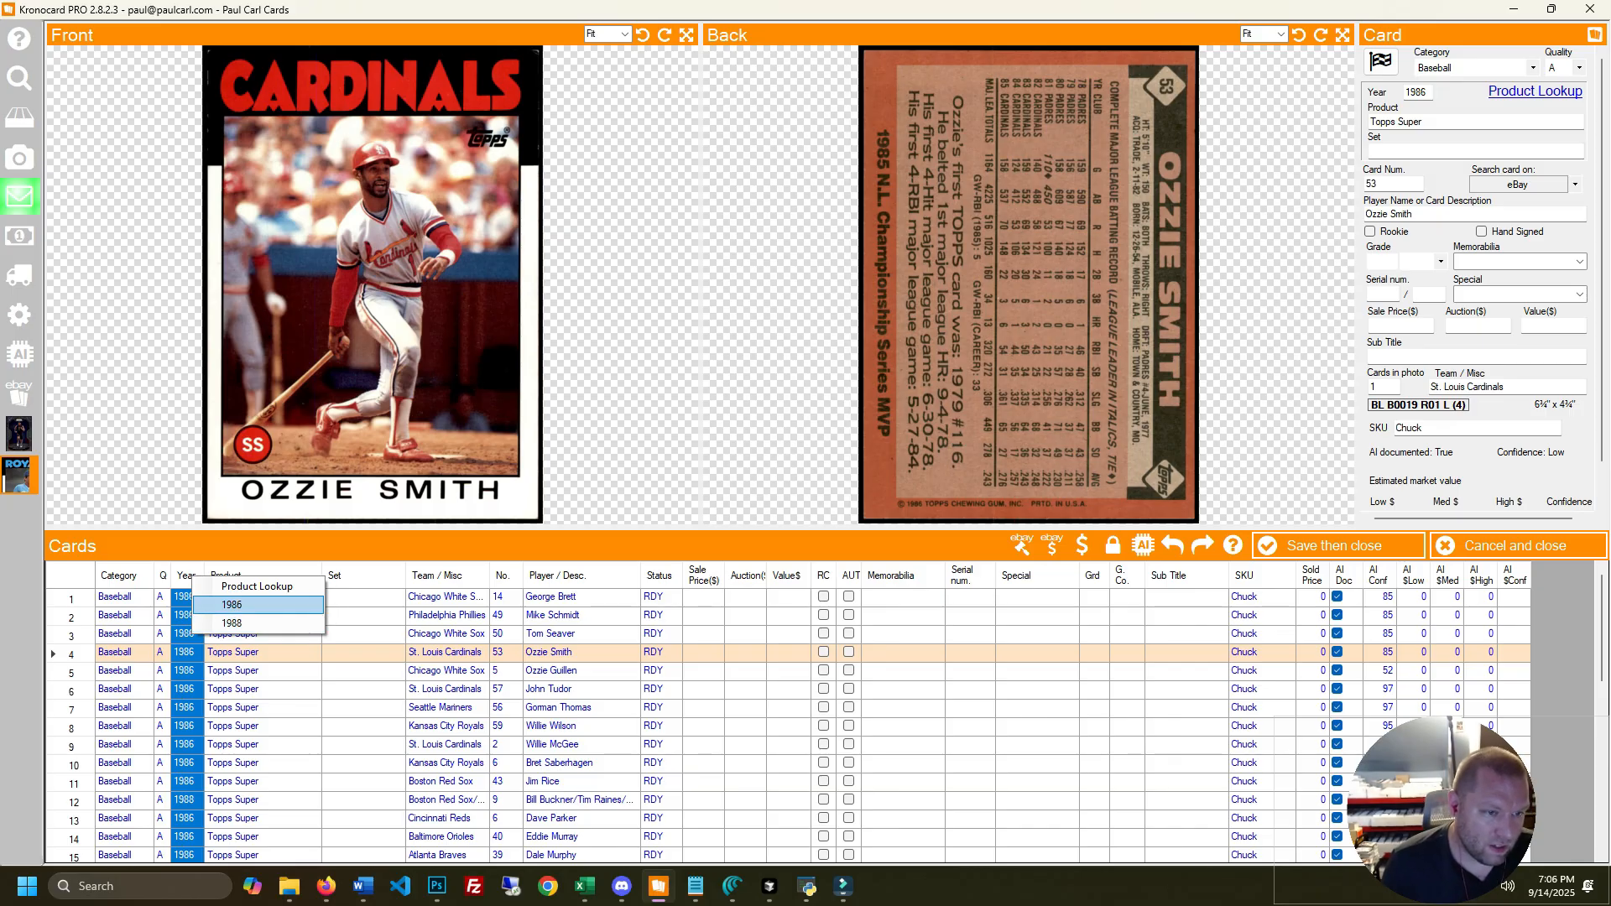
{"action": "left_click", "coordinate": [232, 605]}
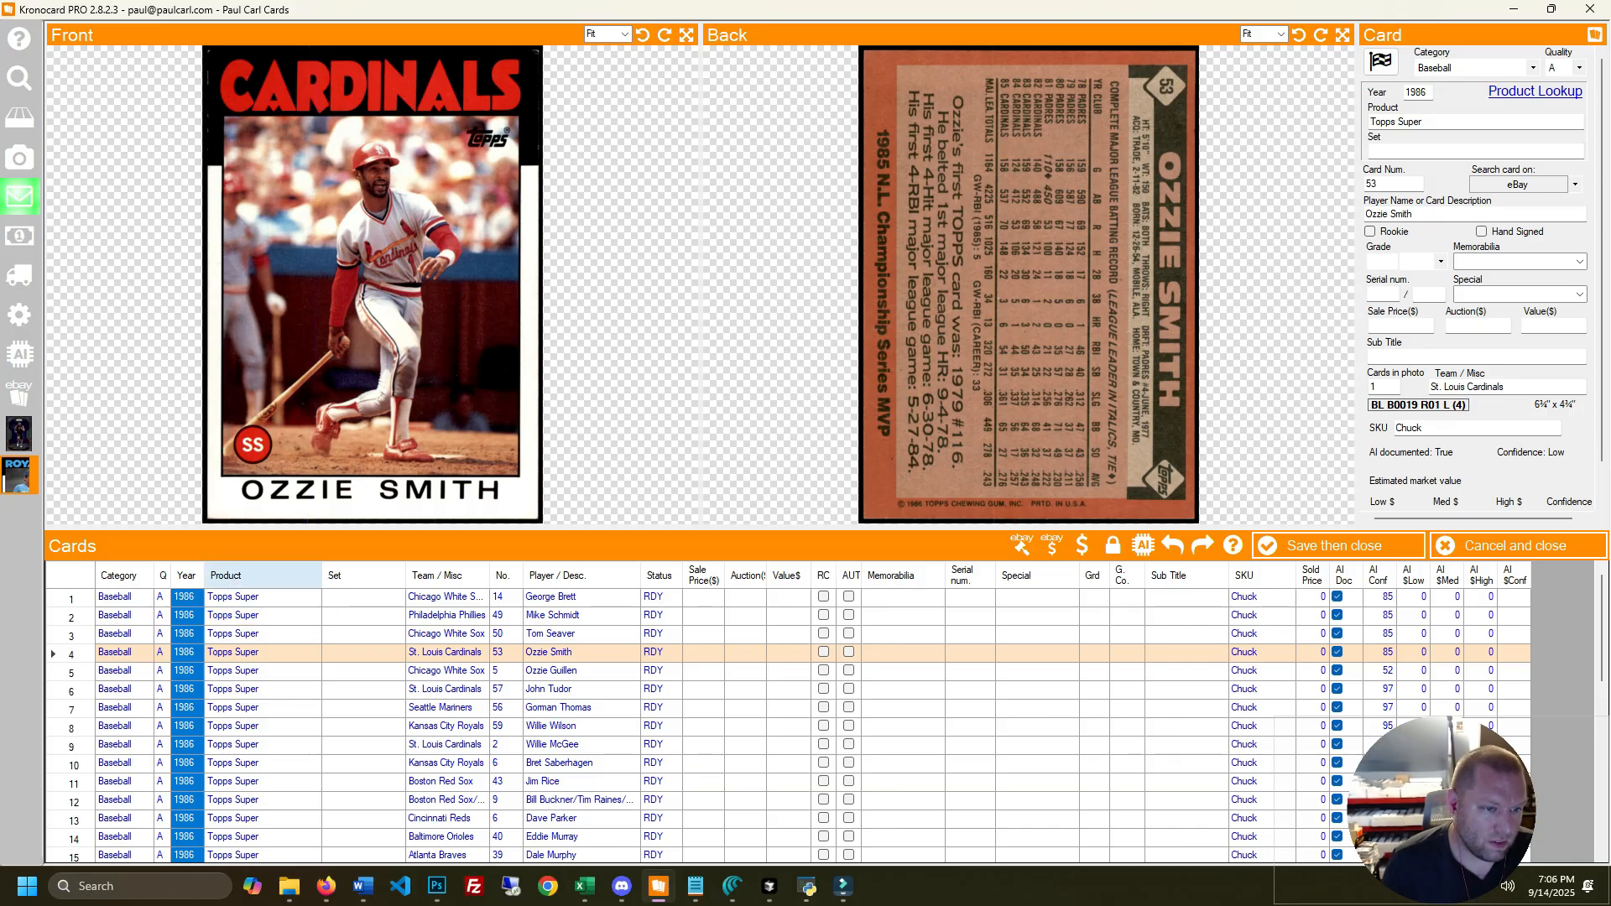
Select the whole Product column and show the fill values offered for it
{"action": "left_click", "coordinate": [270, 633]}
{"action": "left_click", "coordinate": [271, 575]}
{"action": "right_click", "coordinate": [272, 576]}
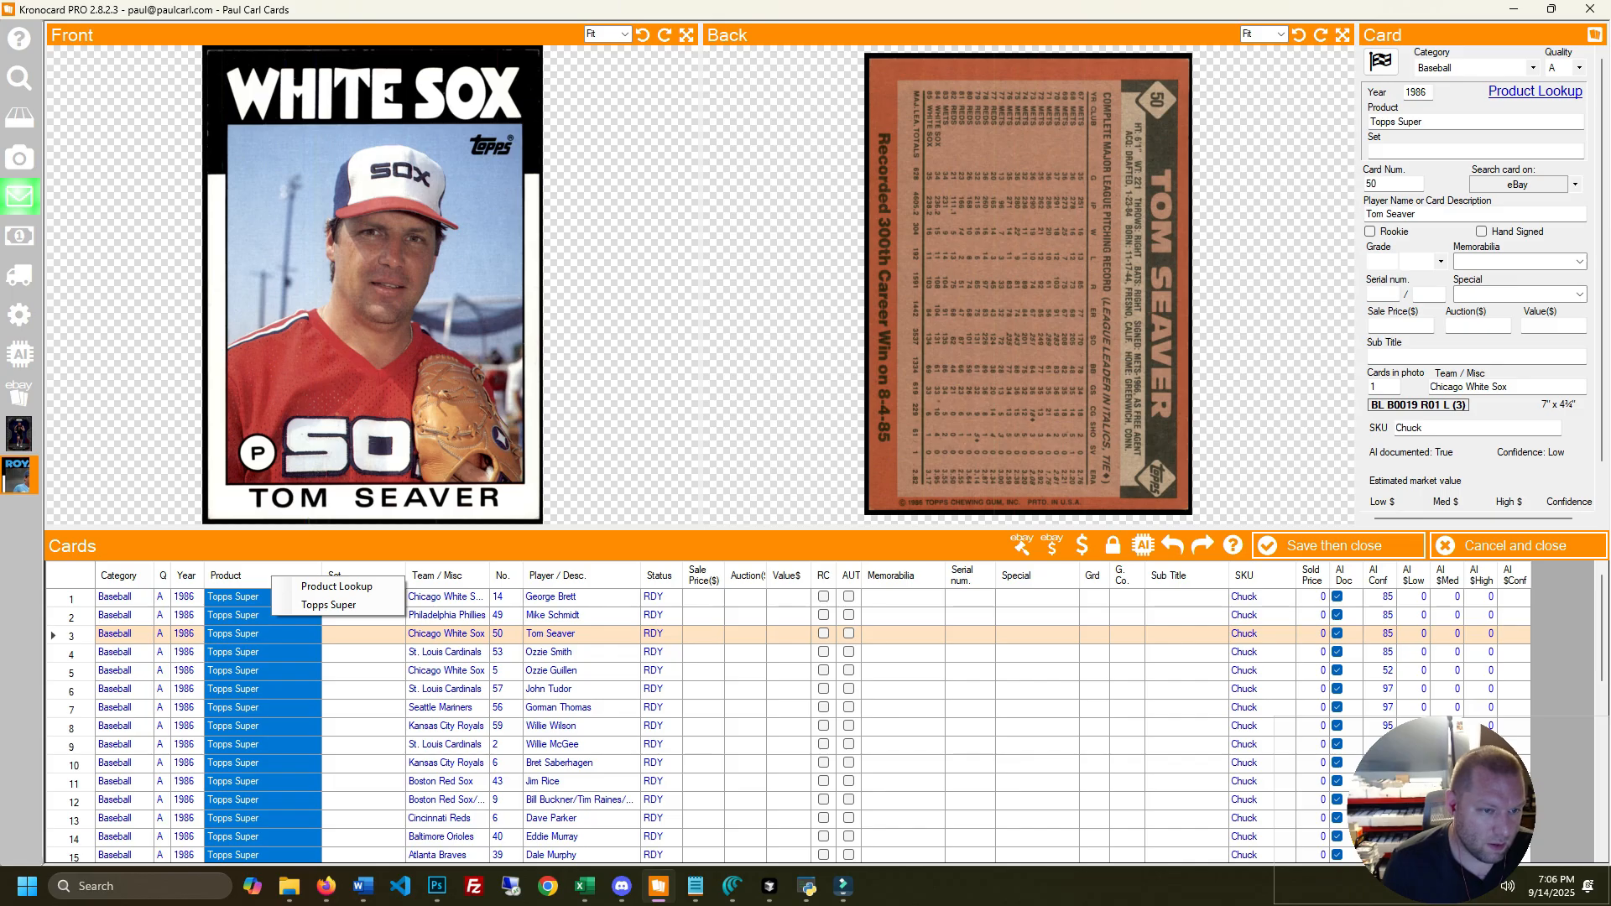
Replace the product of the Ozzie Guillen card in row 5 with the dummy text sdcvasdfsdfasf
{"action": "left_click", "coordinate": [273, 670]}
{"action": "type", "text": "sdcvasdf"}
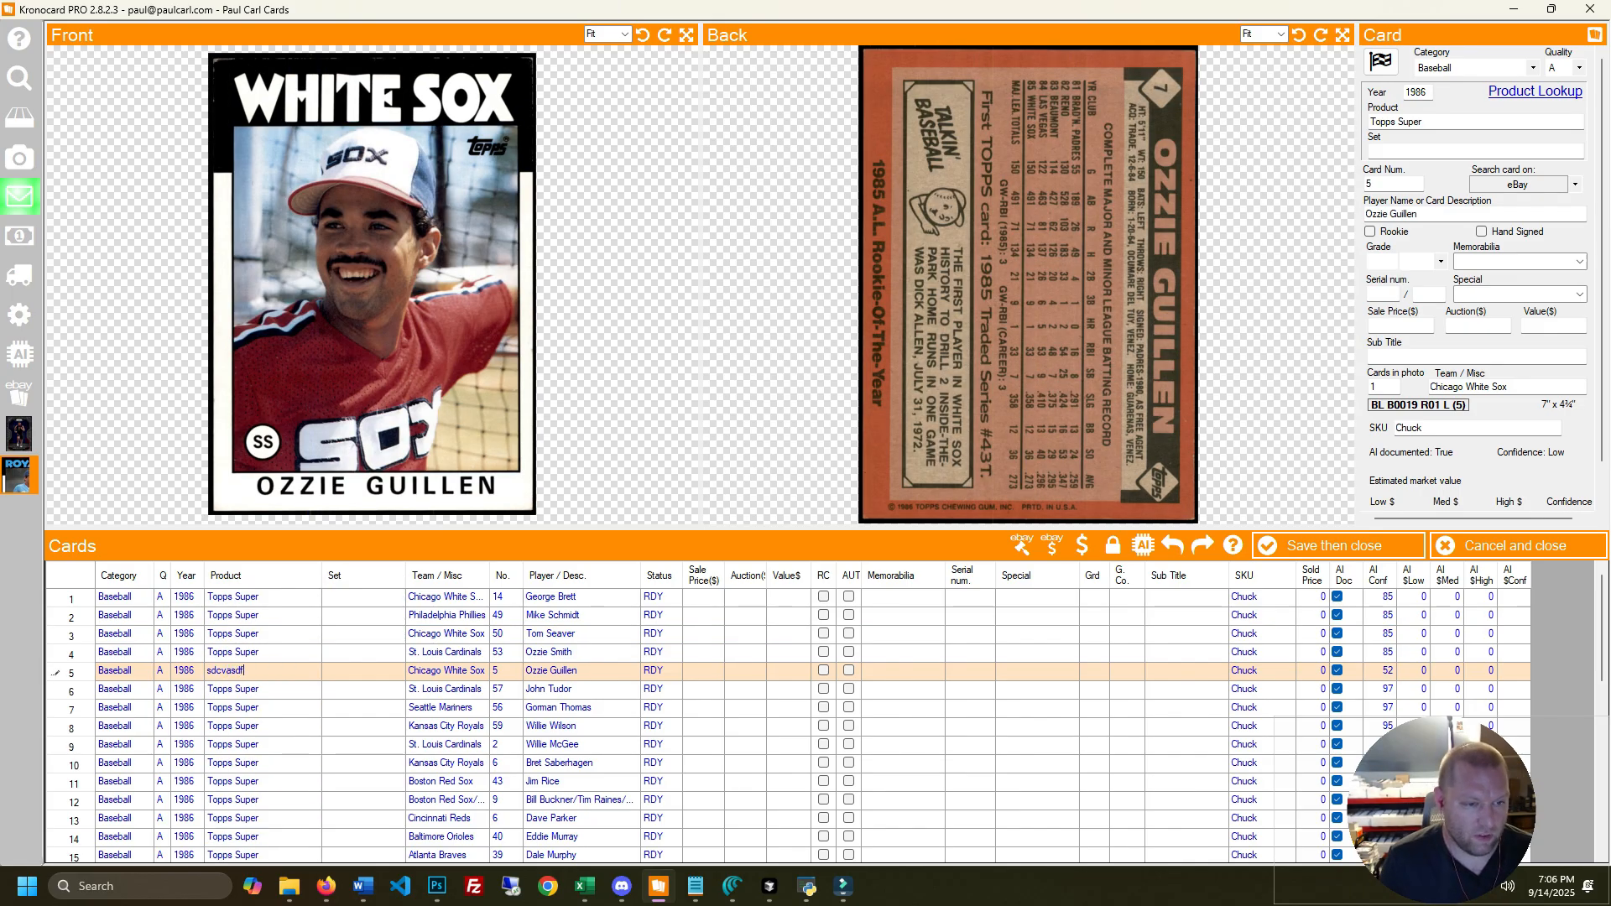
{"action": "type", "text": "sdfasdf"}
{"action": "left_click", "coordinate": [270, 634]}
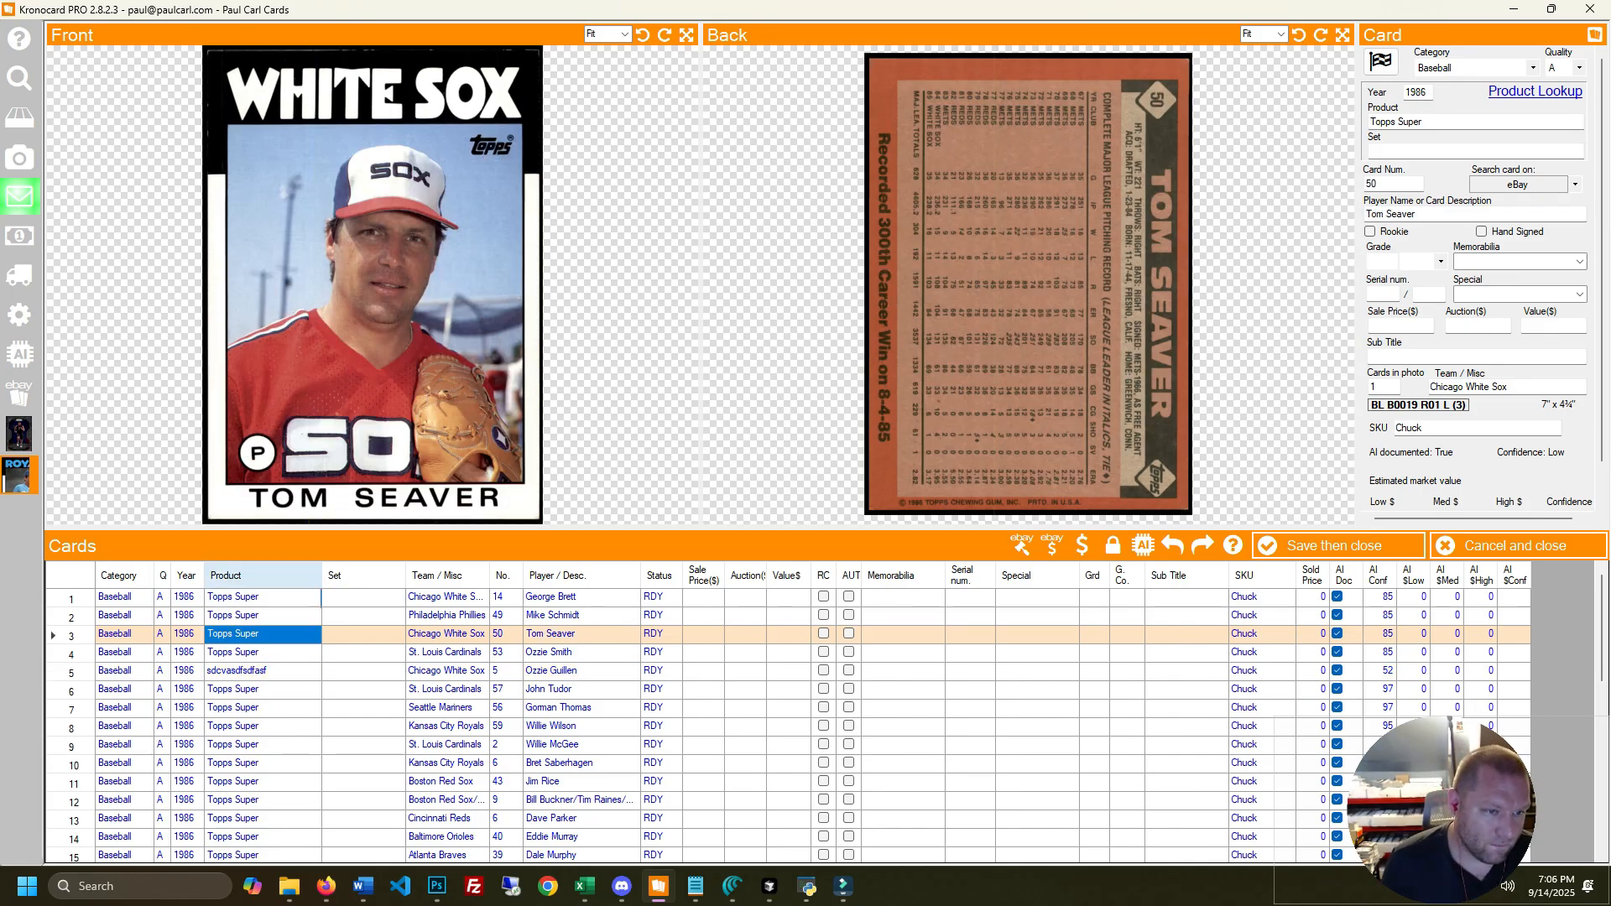
Fill the entire Product column with sdcvasdfsdfasf from the column's list of existing values
{"action": "left_click", "coordinate": [273, 577]}
{"action": "right_click", "coordinate": [273, 577]}
{"action": "left_click", "coordinate": [335, 629]}
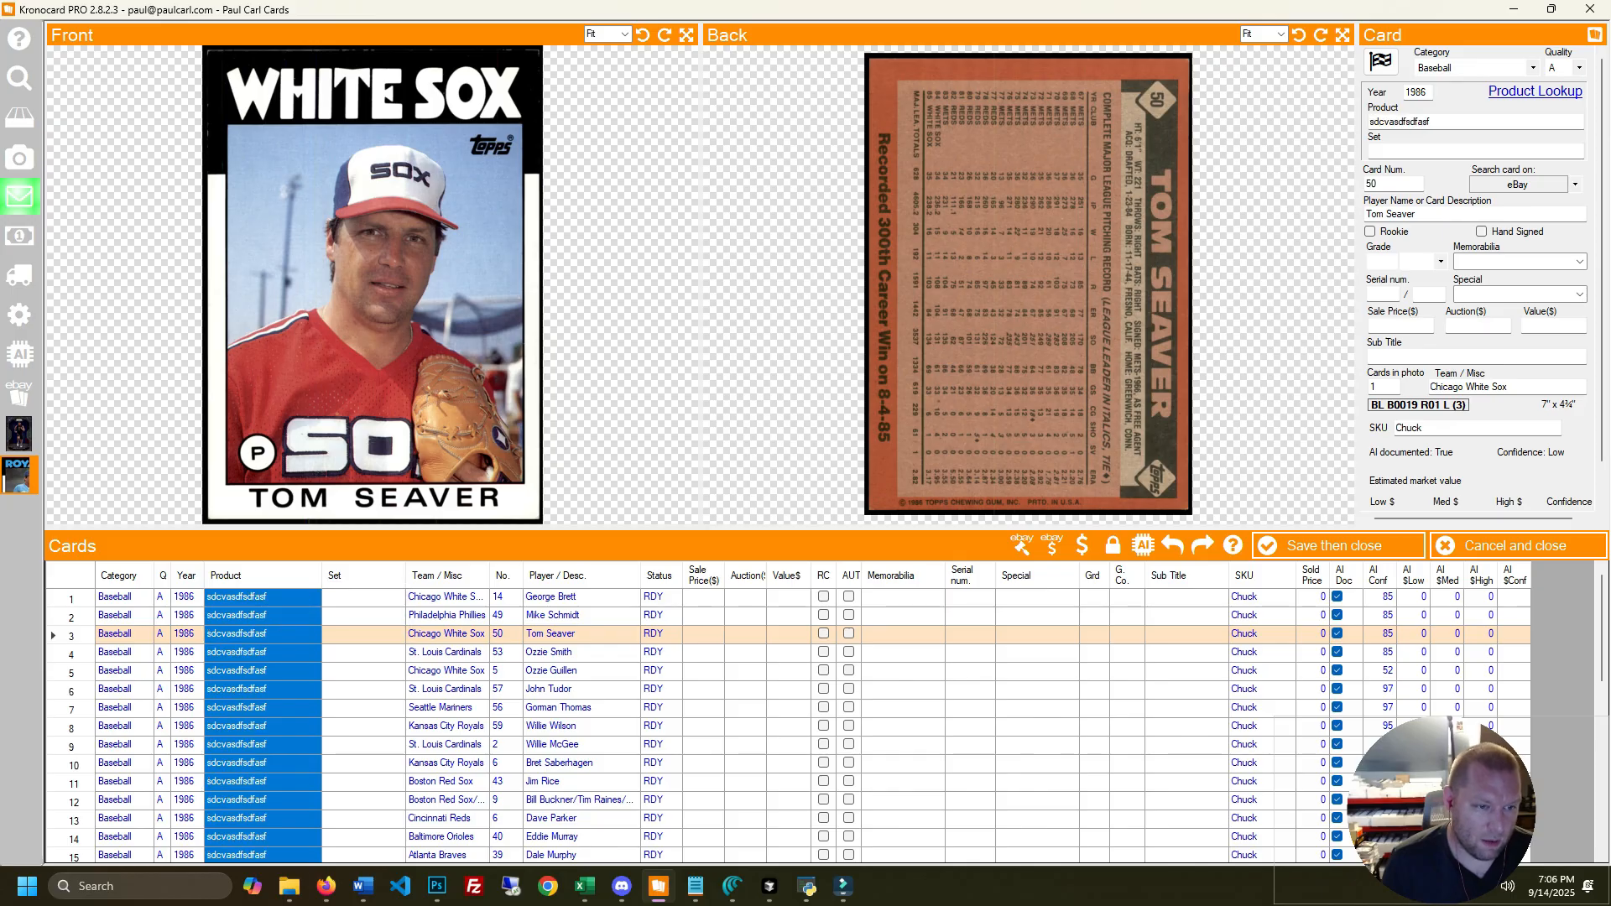
Set the George Brett card's product to Topps Super and fill it down the entire Product column
{"action": "mouse_move", "coordinate": [326, 886]}
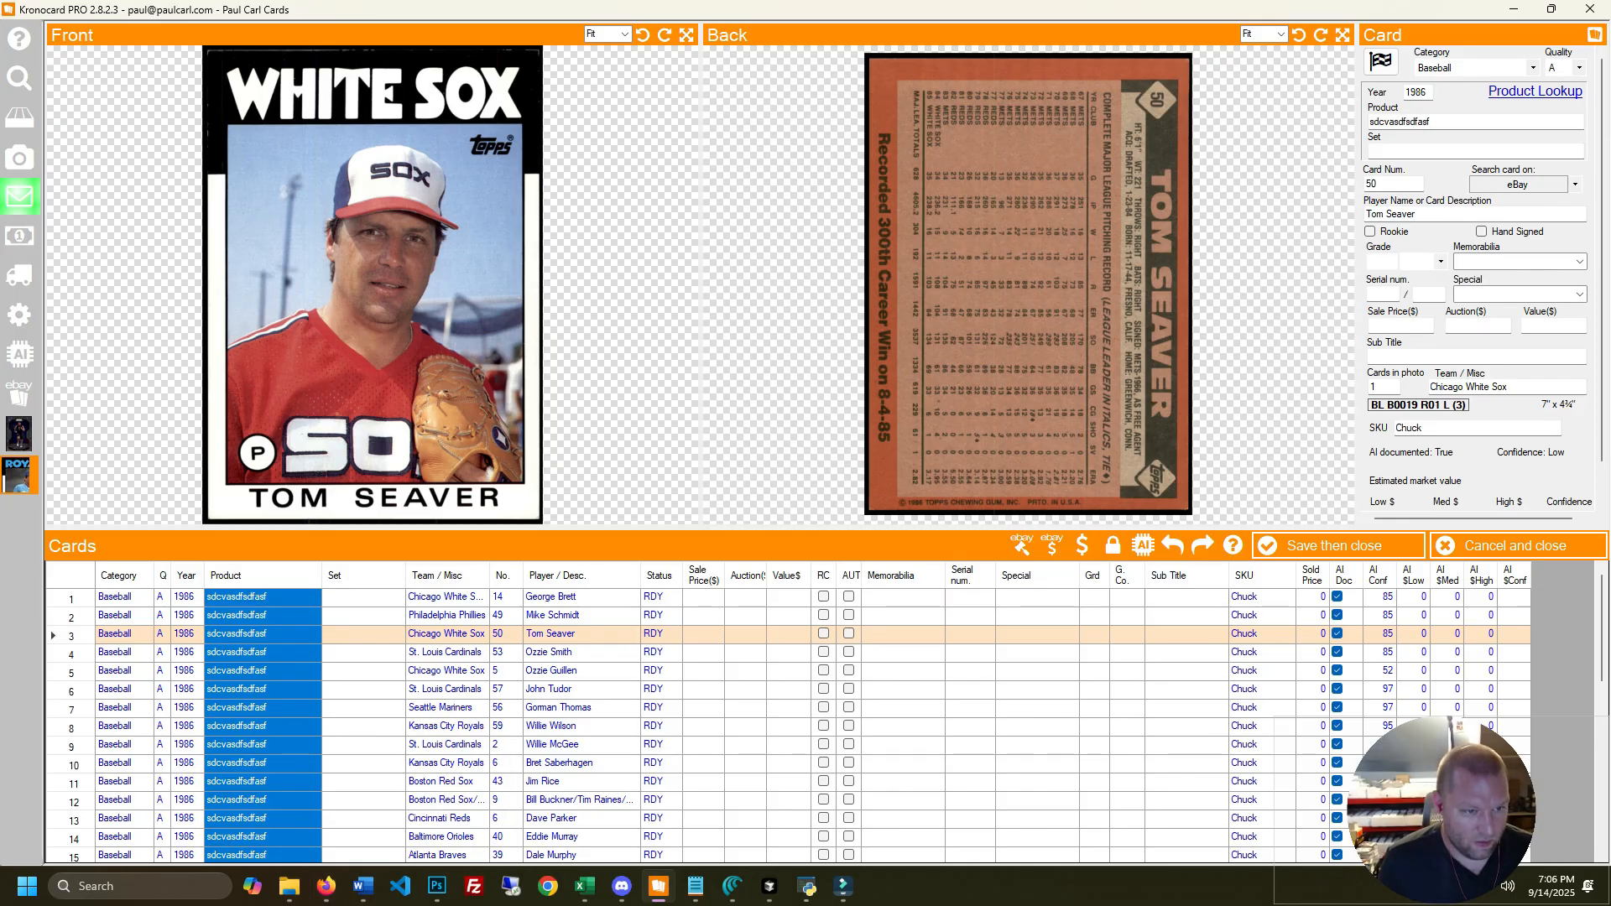
{"action": "left_click", "coordinate": [263, 597]}
{"action": "type", "text": "Top"}
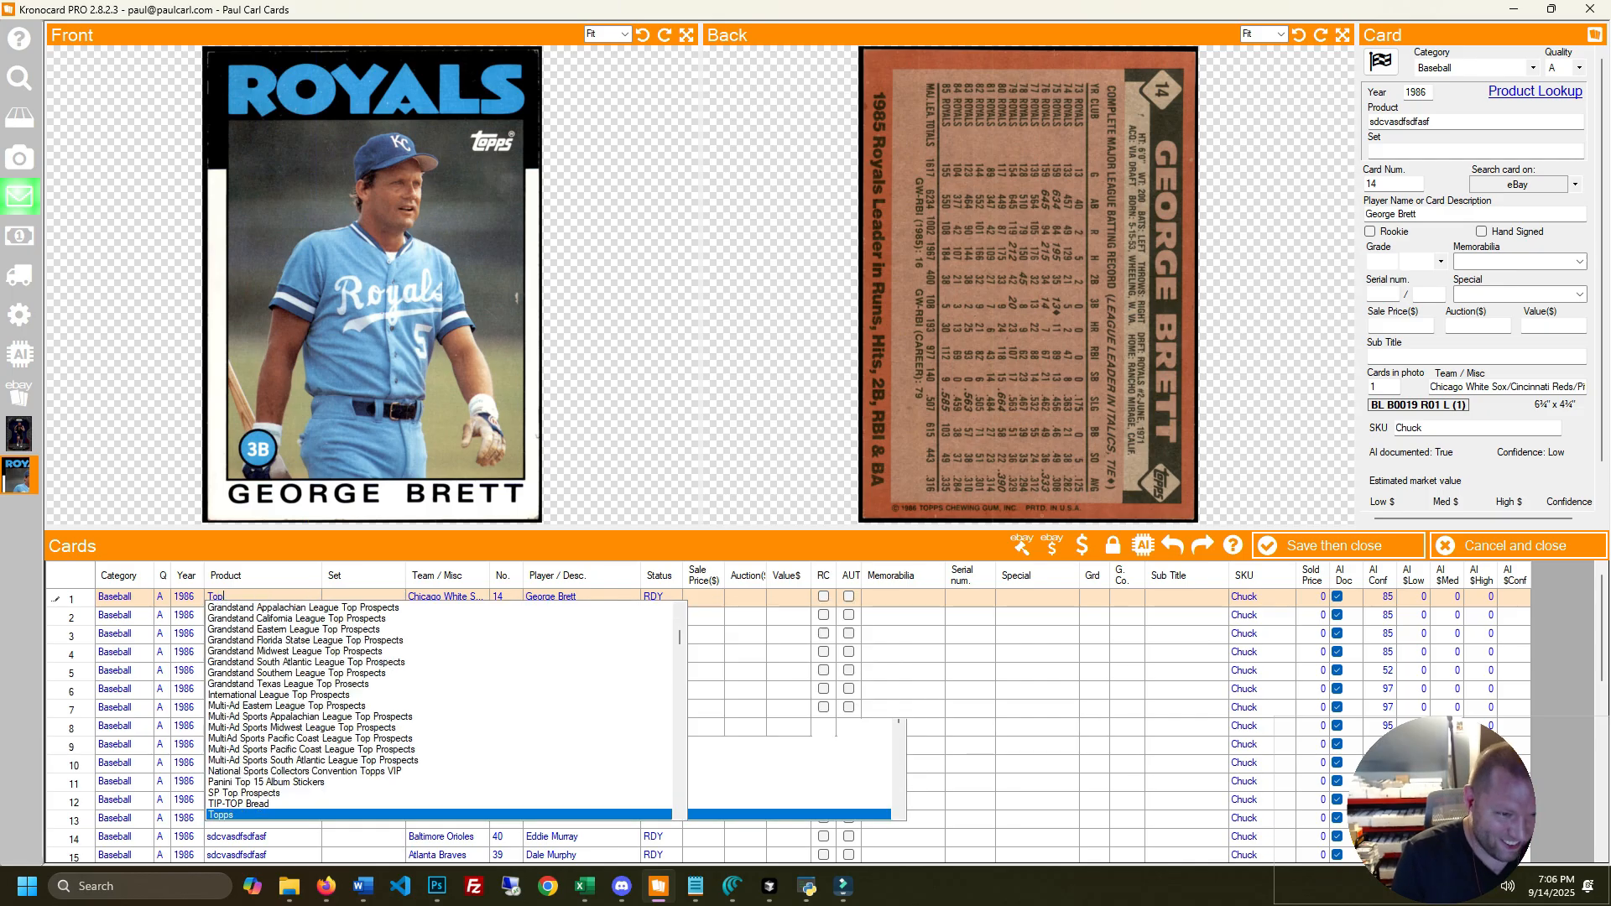
{"action": "type", "text": "ps Super"}
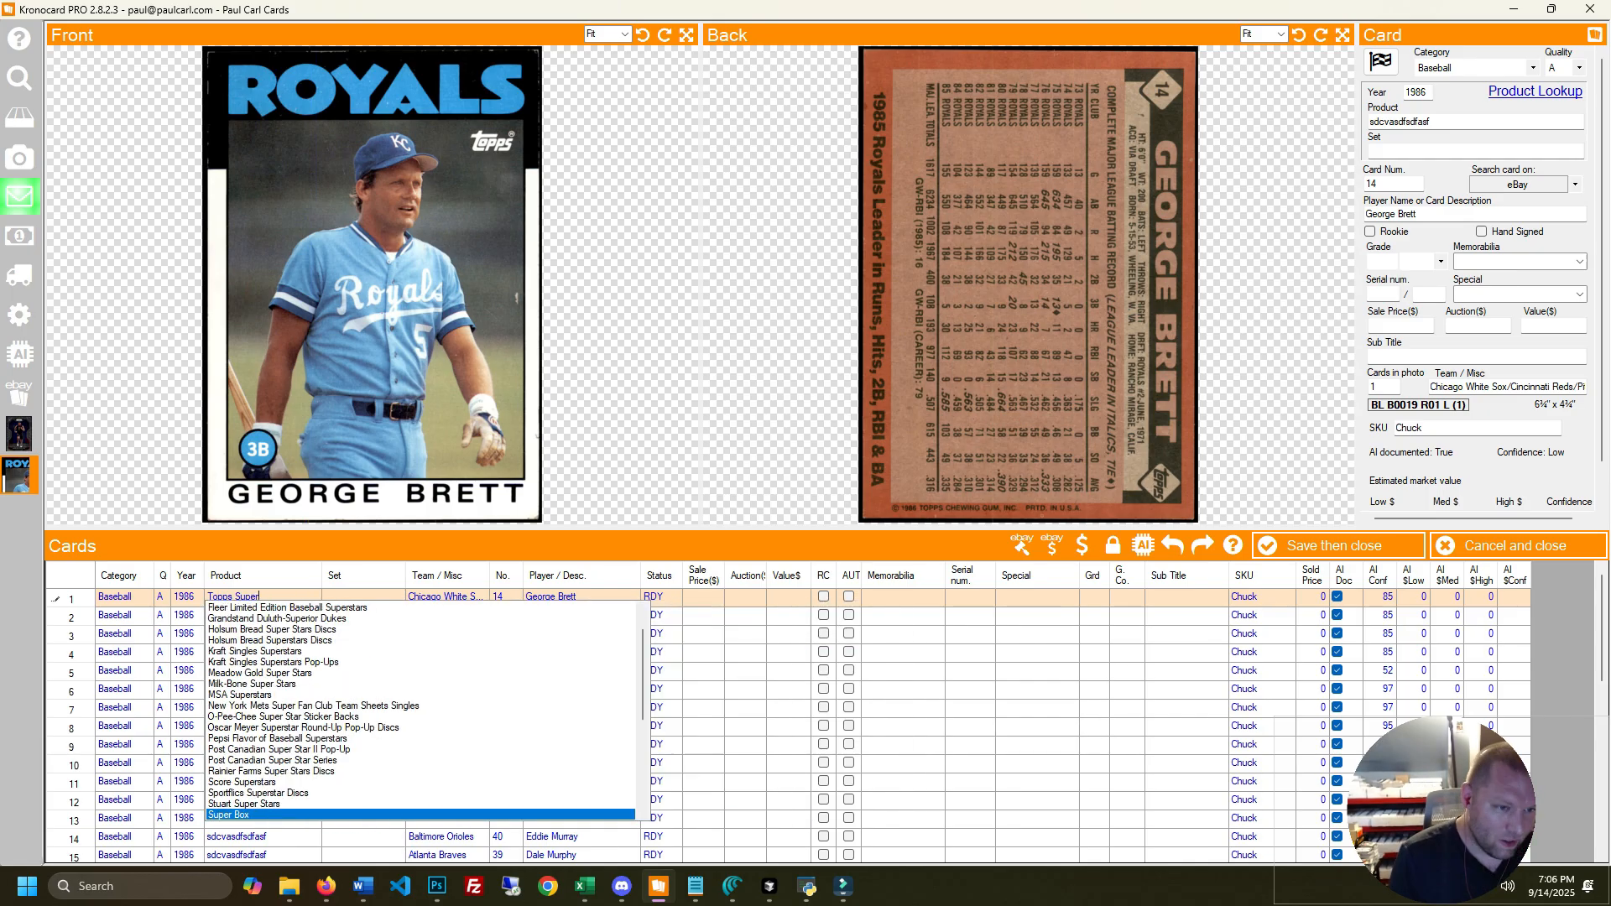
{"action": "key", "text": "Return"}
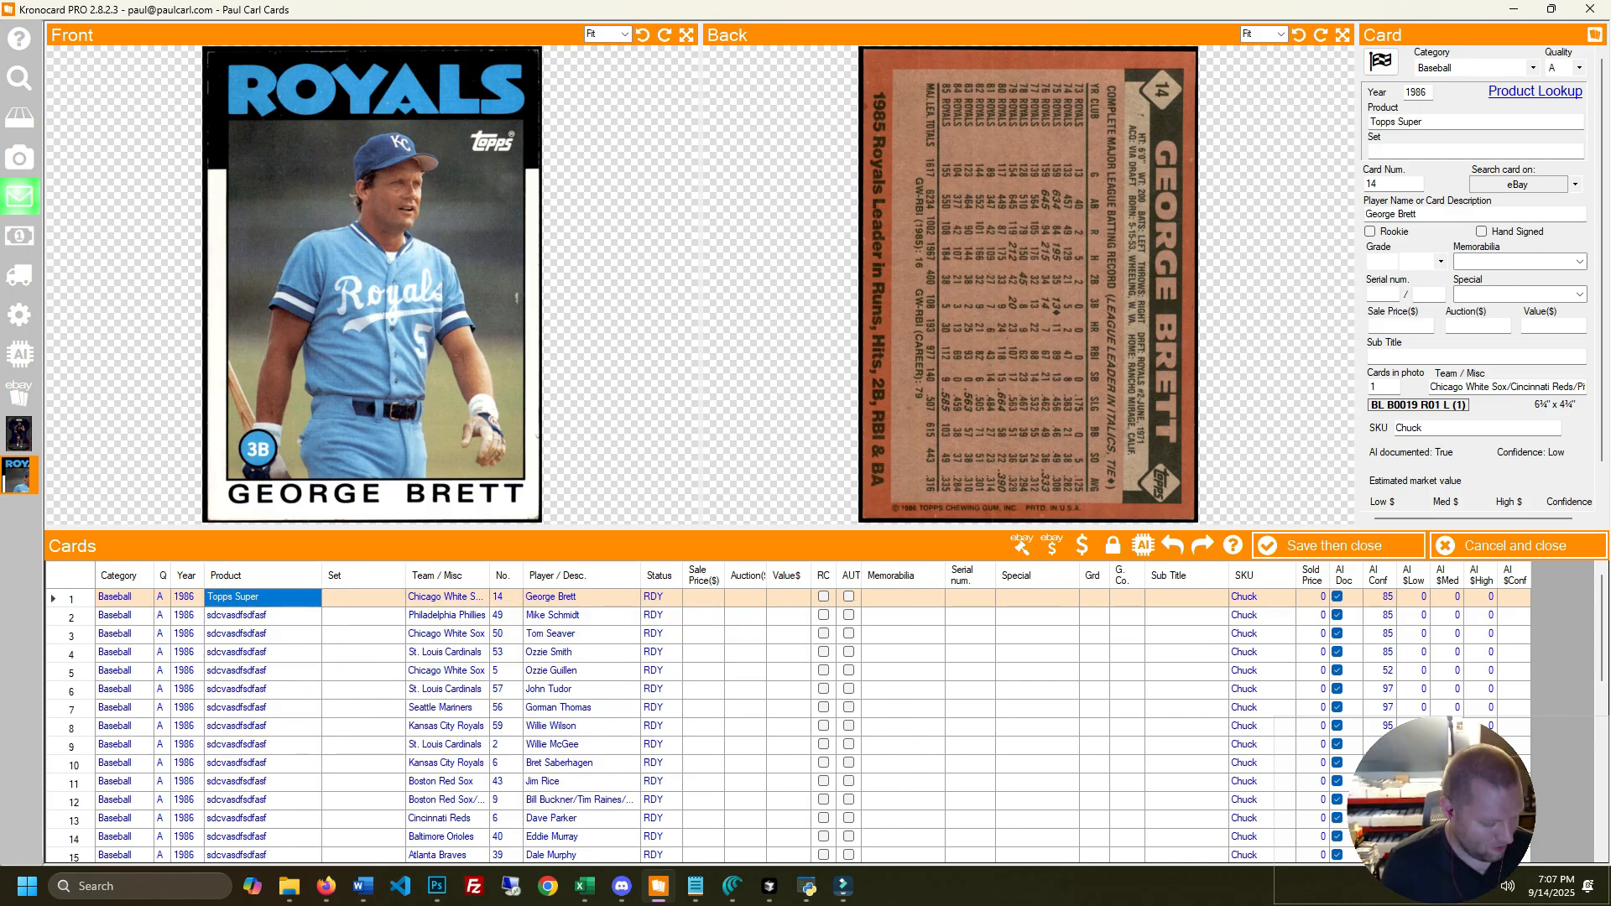
{"action": "left_click", "coordinate": [263, 575]}
{"action": "key", "text": "ctrl+d"}
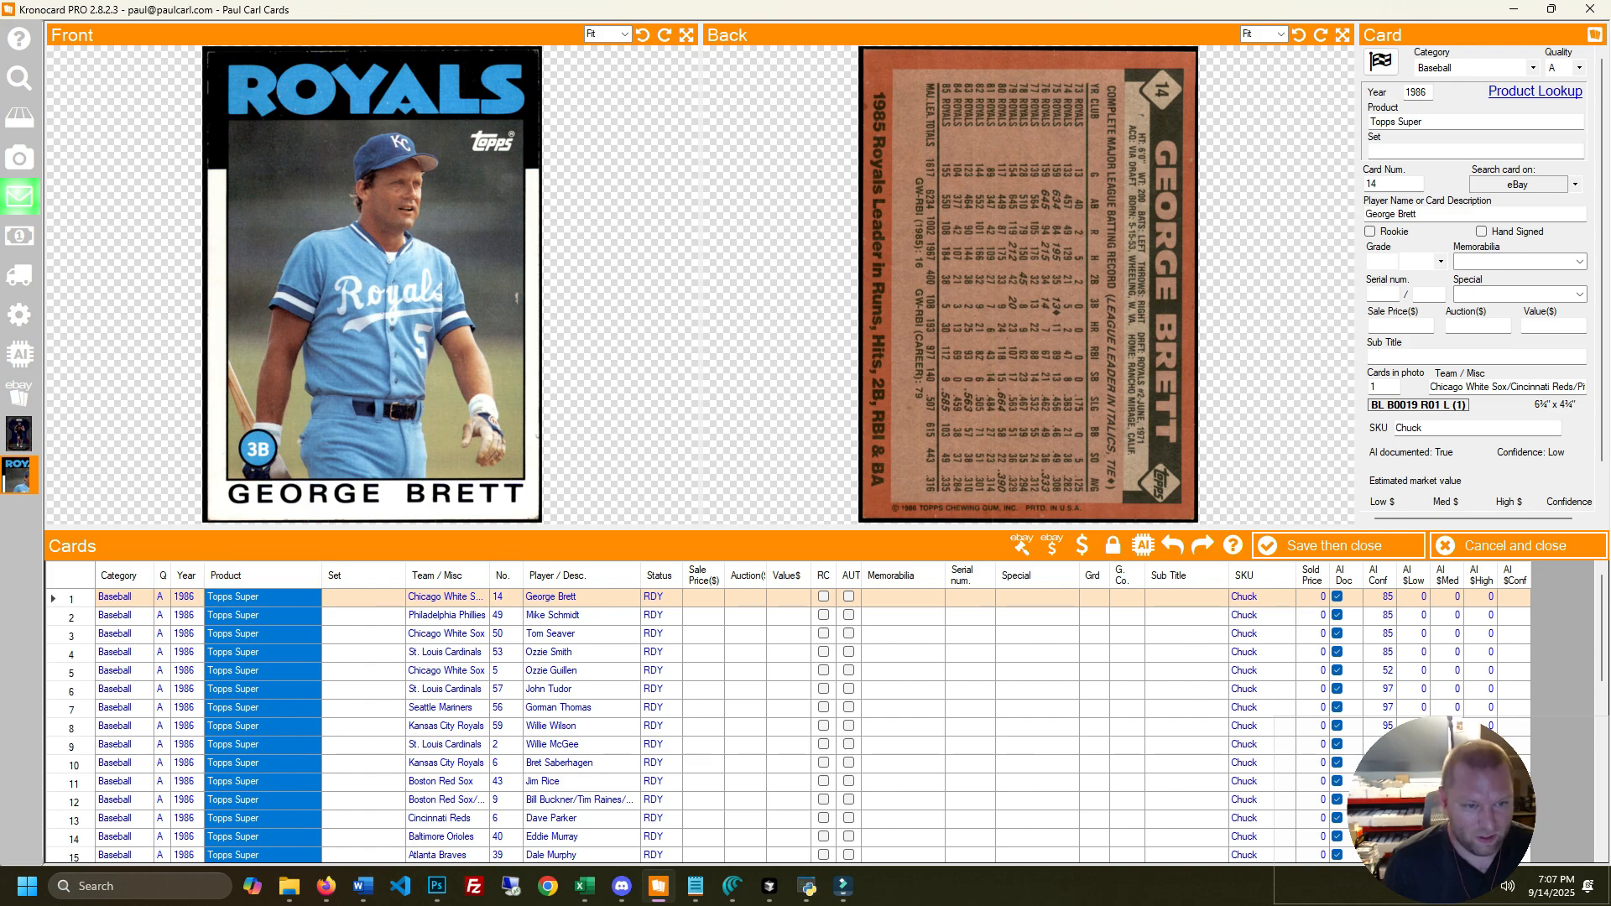
Select the whole Product column and clear the product of every card in the list
{"action": "left_click", "coordinate": [263, 597]}
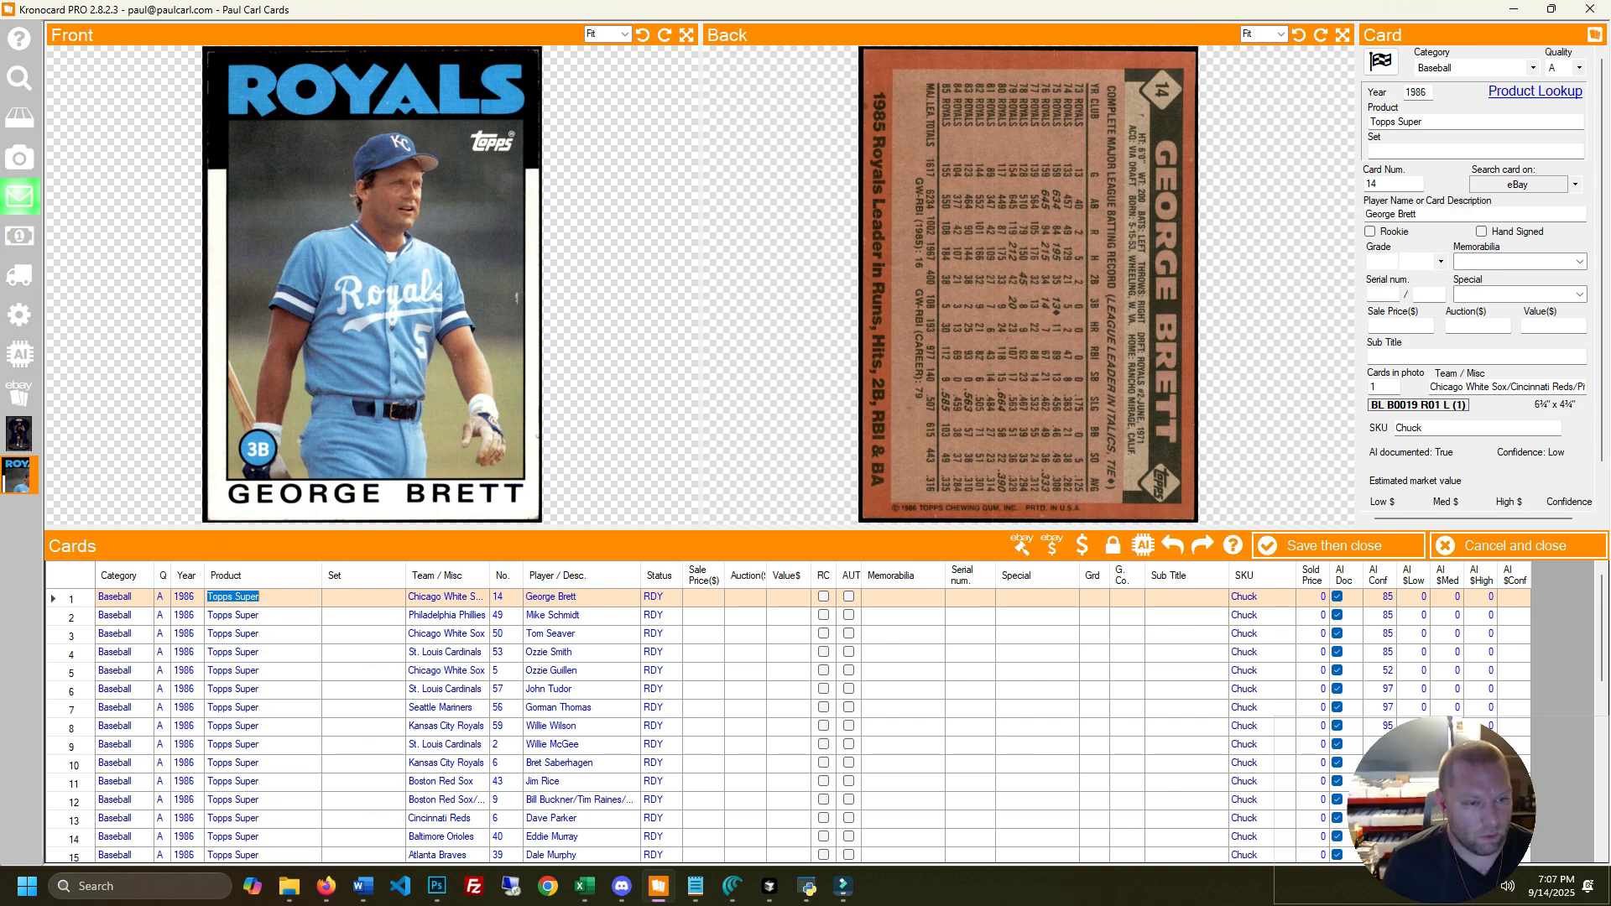
{"action": "left_click", "coordinate": [263, 633]}
{"action": "left_click", "coordinate": [263, 596]}
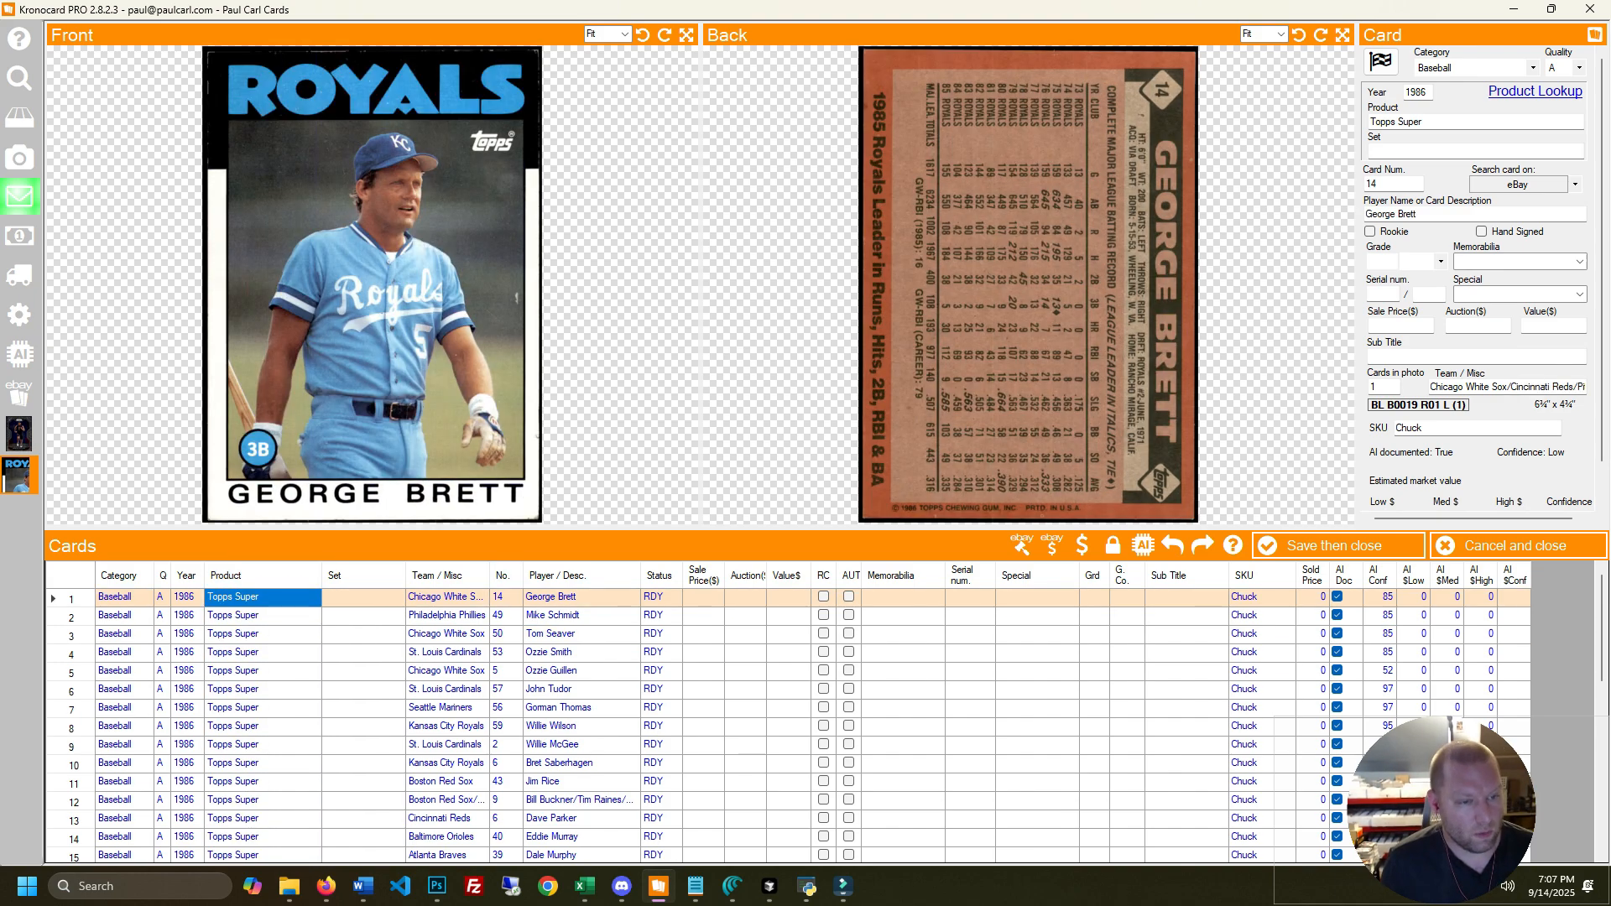
{"action": "left_click", "coordinate": [262, 575]}
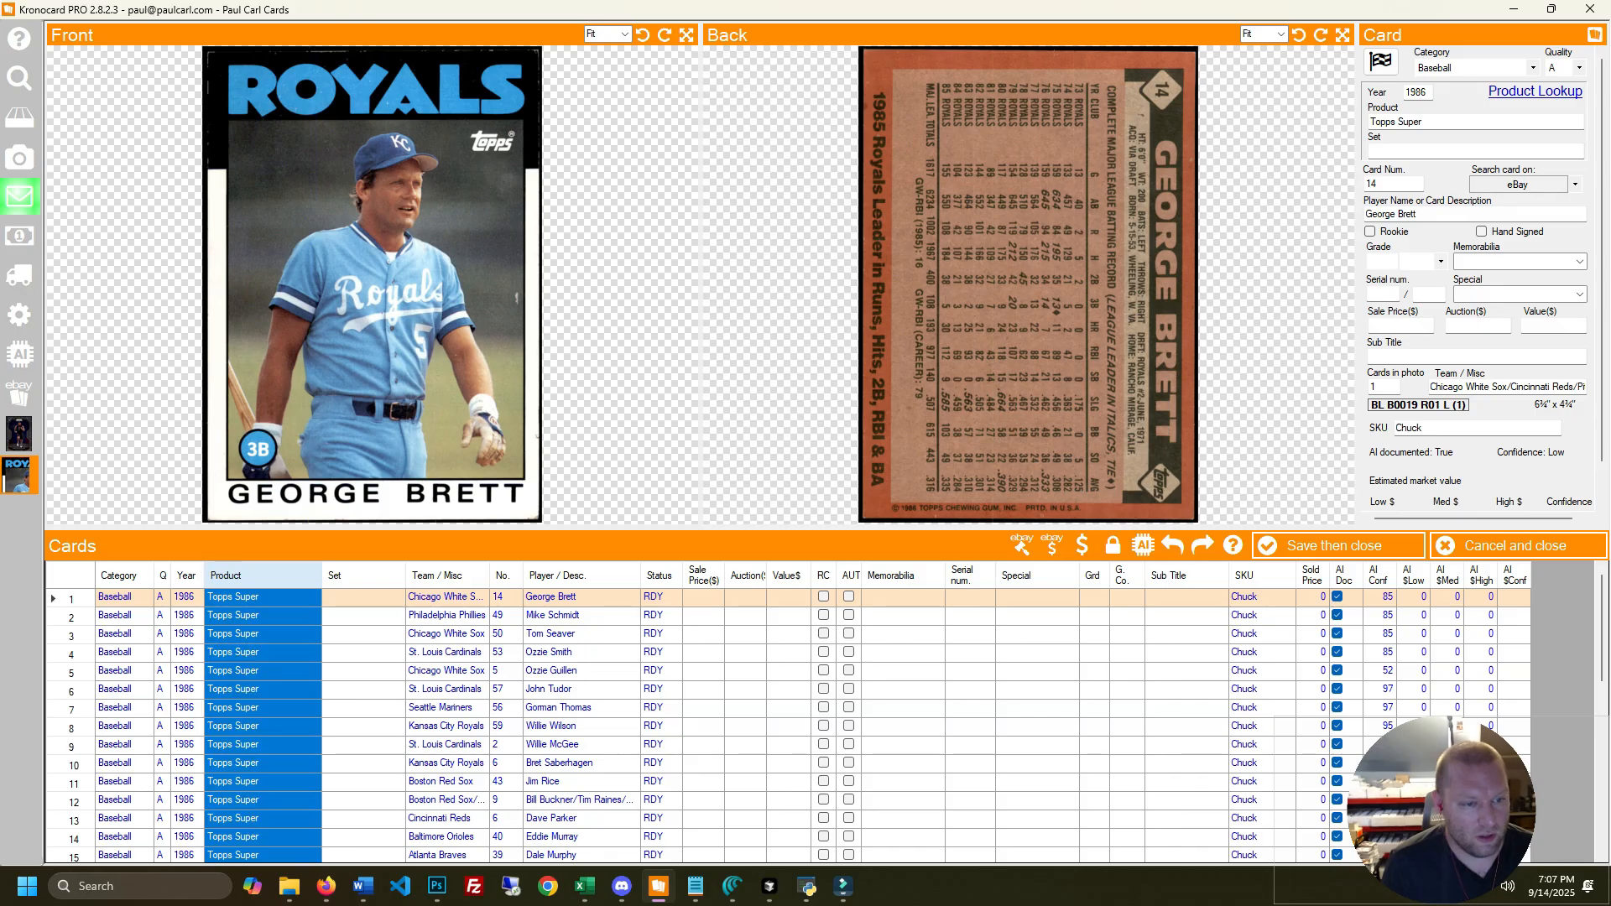
{"action": "left_click", "coordinate": [263, 597]}
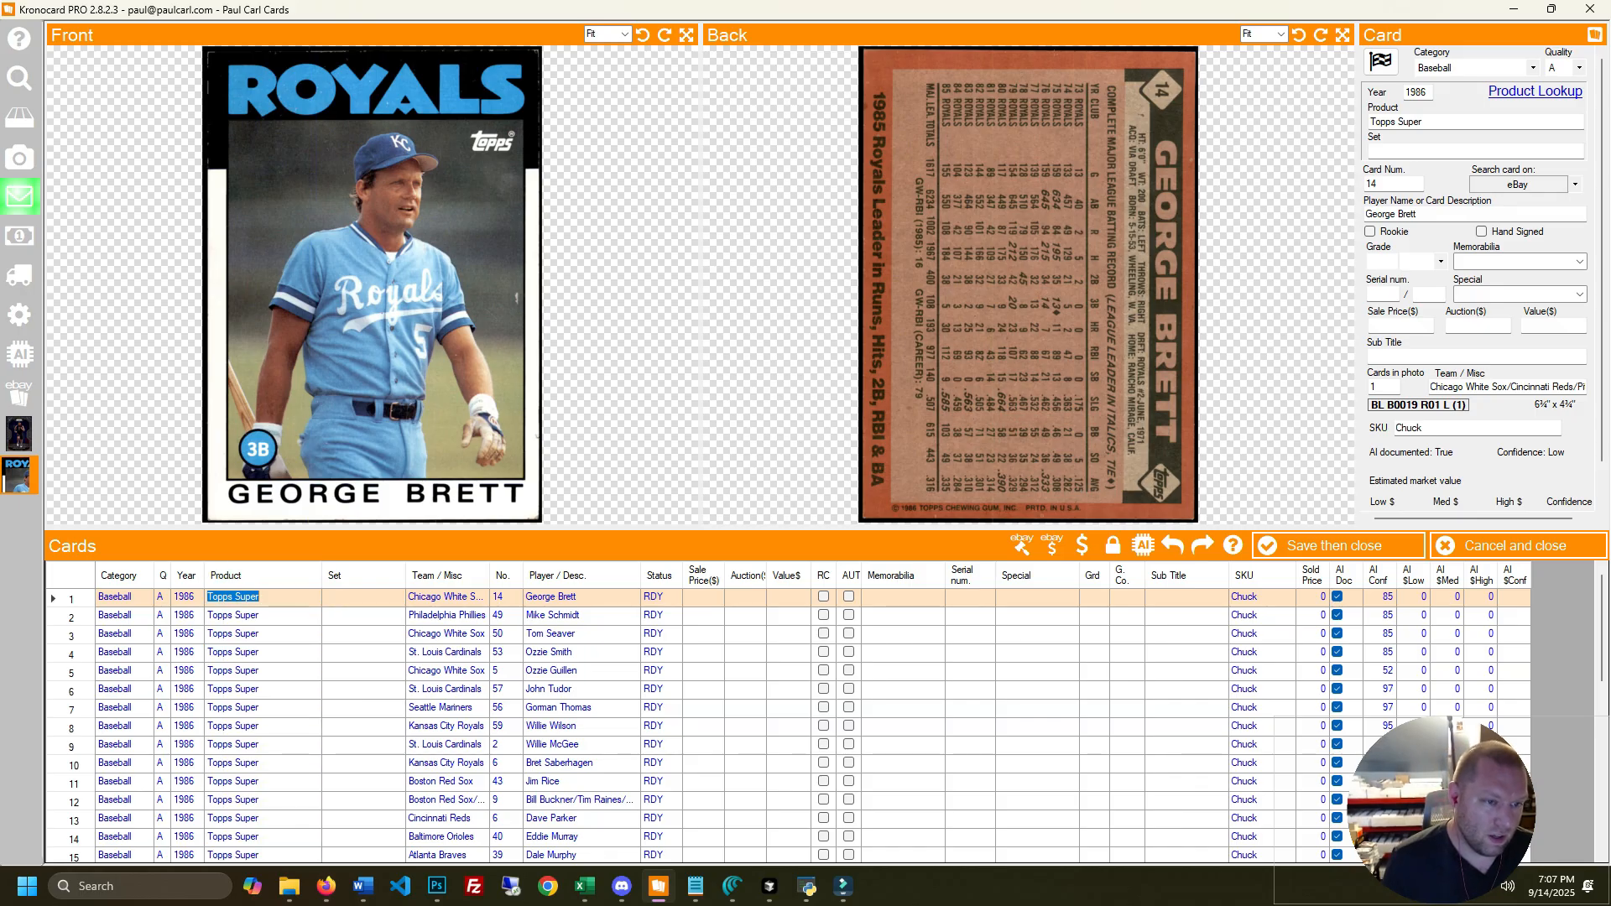
{"action": "left_click", "coordinate": [263, 596]}
{"action": "left_click", "coordinate": [363, 652]}
{"action": "left_click", "coordinate": [262, 575]}
{"action": "key", "text": "Delete"}
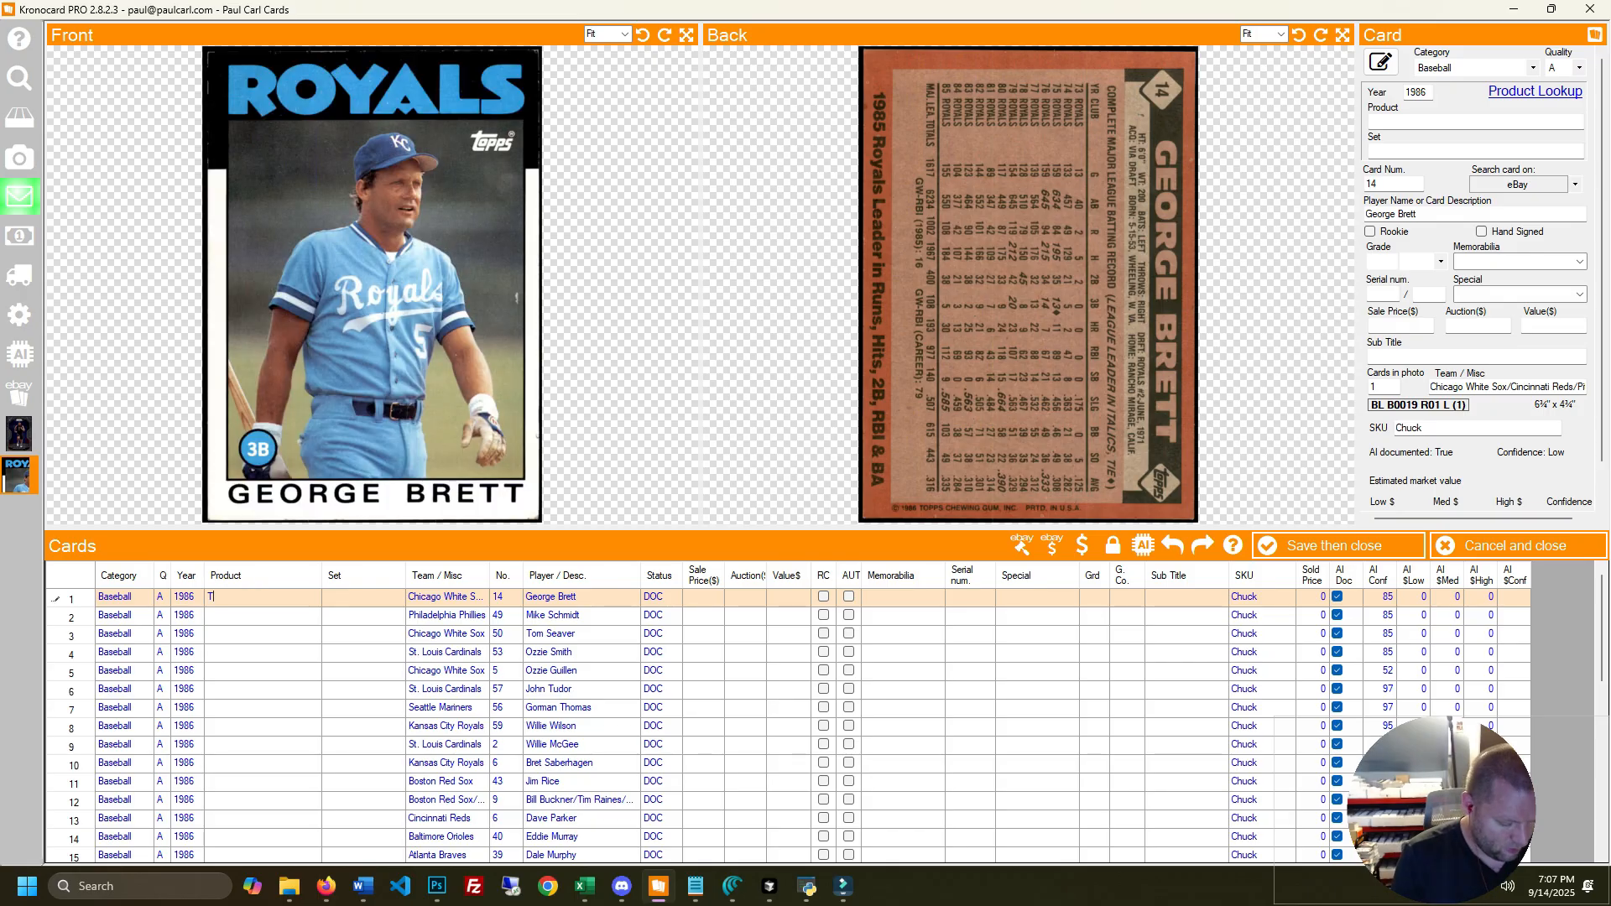
Set the product of the George Brett card in row 1 to Topps Super without the suggested Super Box ending
{"action": "type", "text": "ul"}
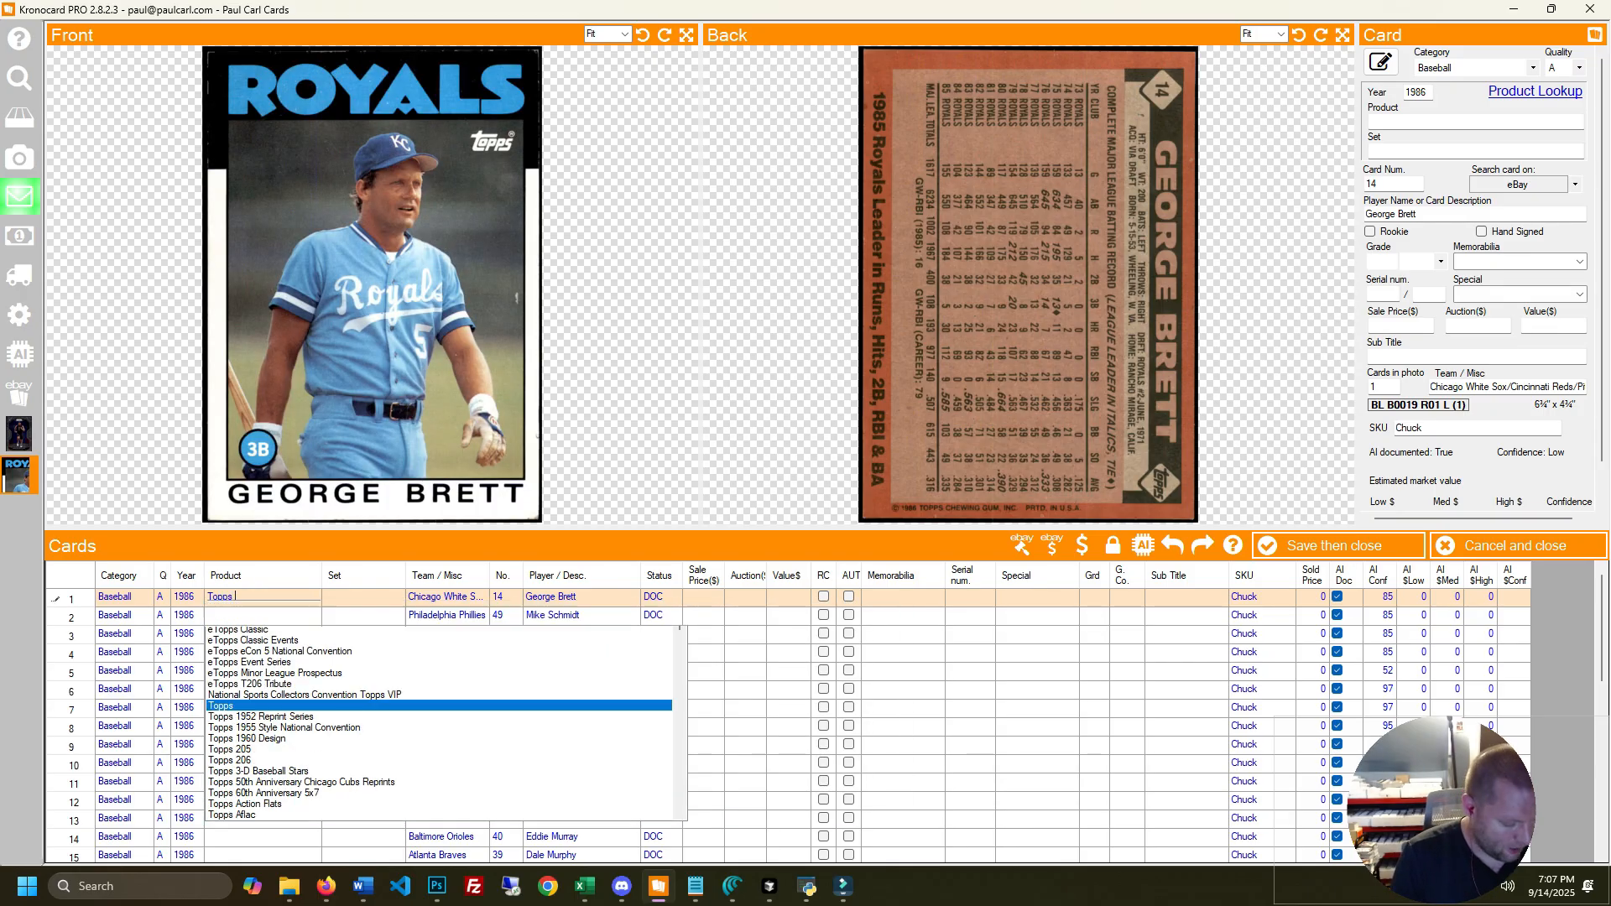
{"action": "type", "text": "per"}
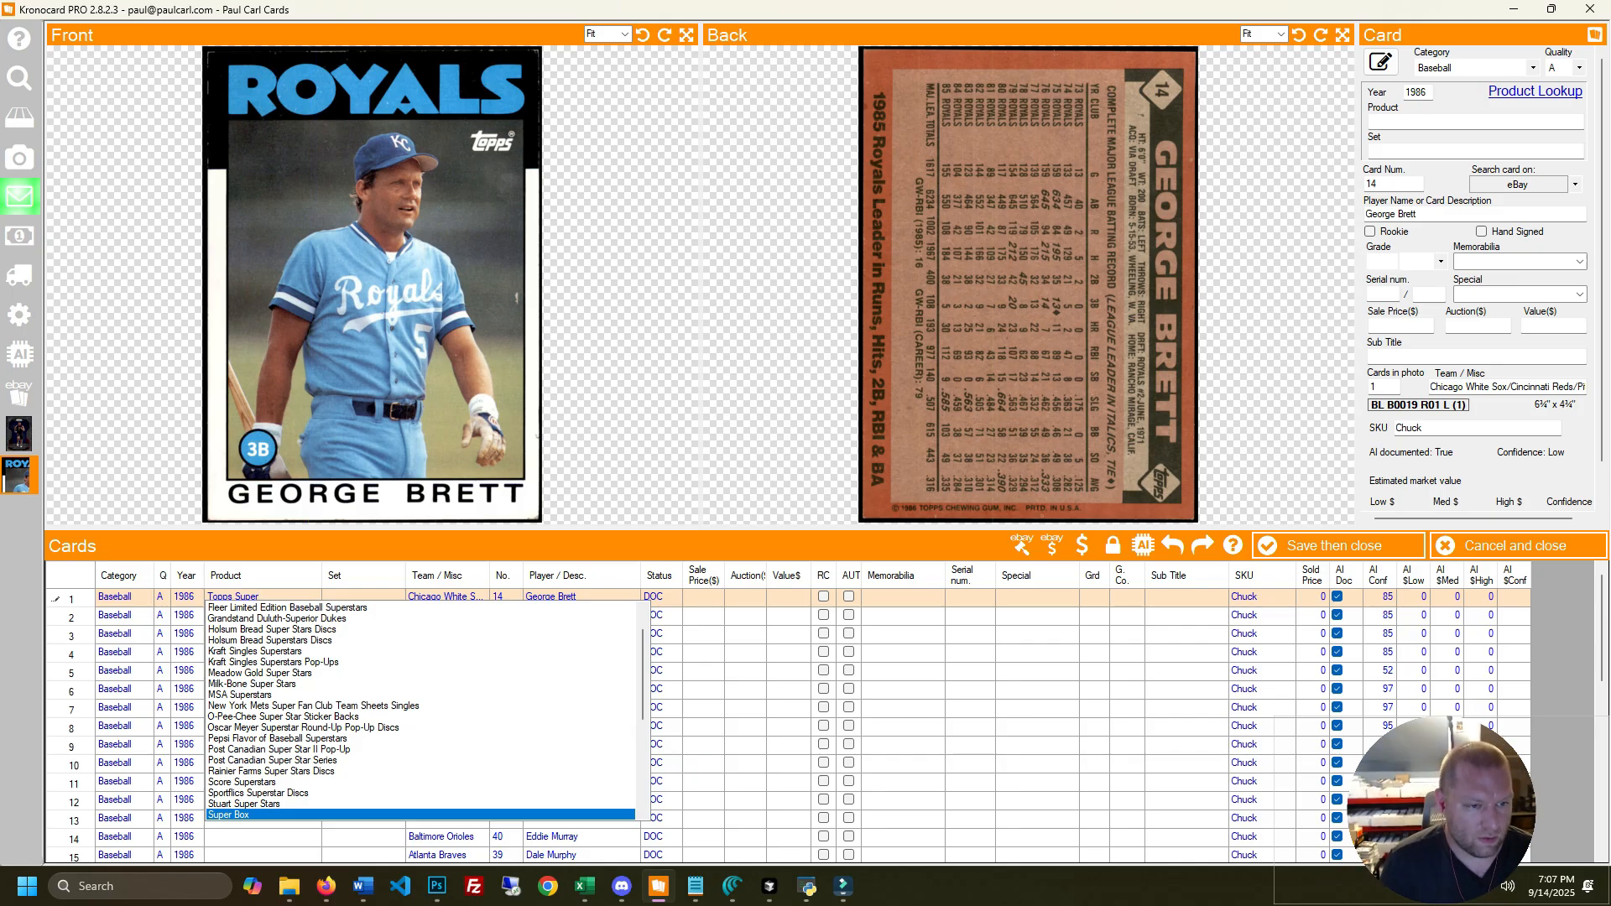
{"action": "key", "text": "Return"}
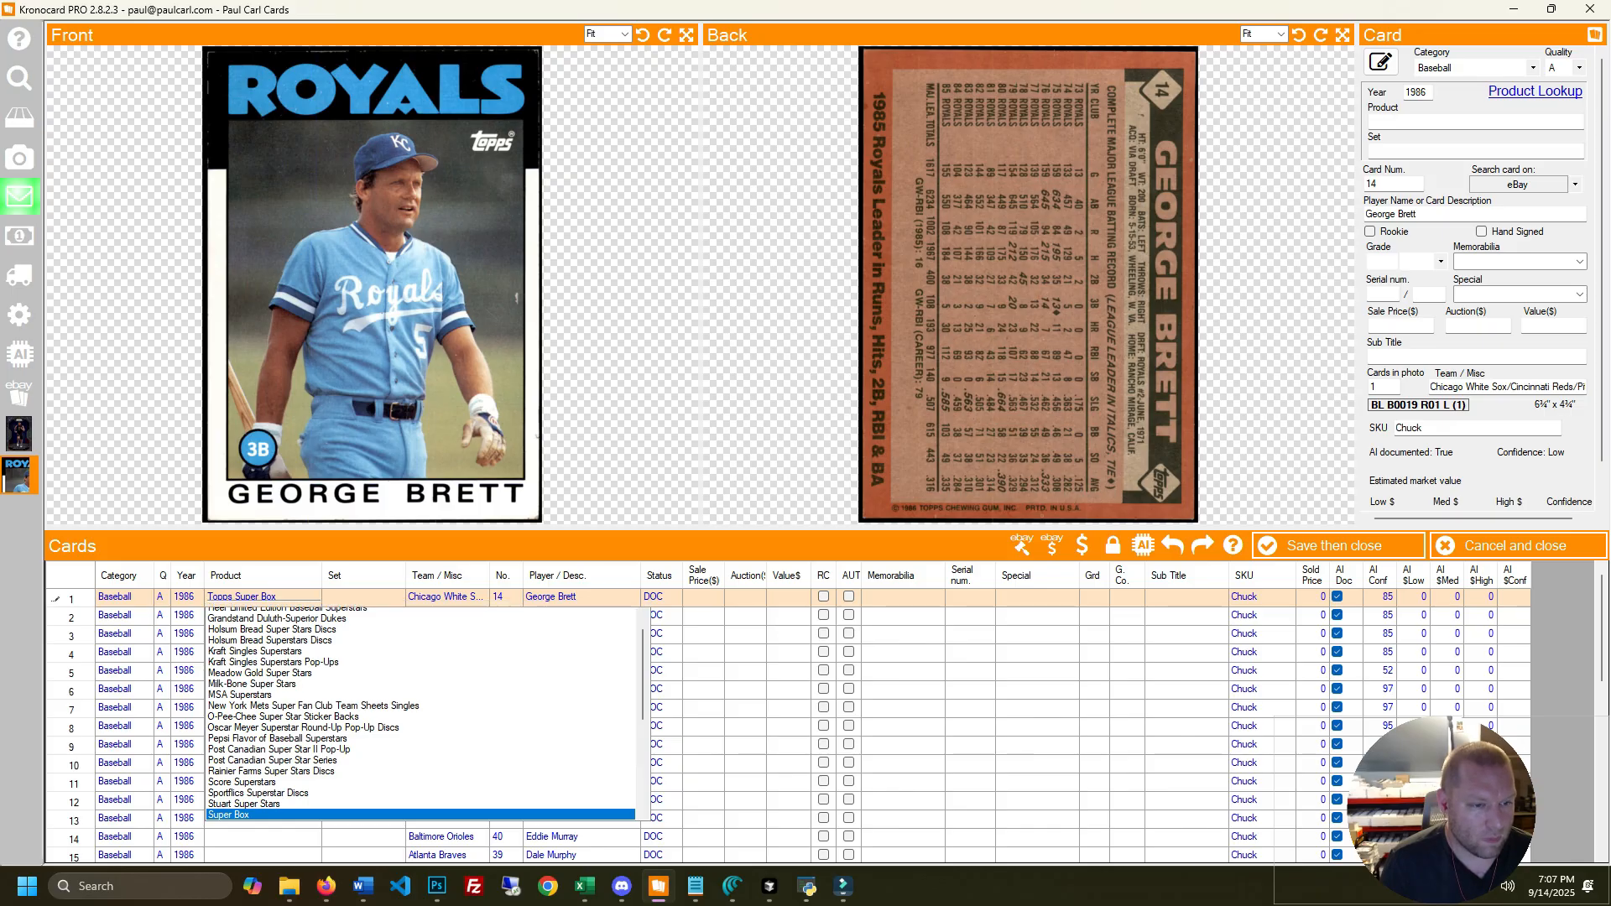
{"action": "key", "text": "BackSpace"}
{"action": "key", "text": "BackSpace"}
{"action": "key", "text": "BackSpace"}
{"action": "key", "text": "BackSpace"}
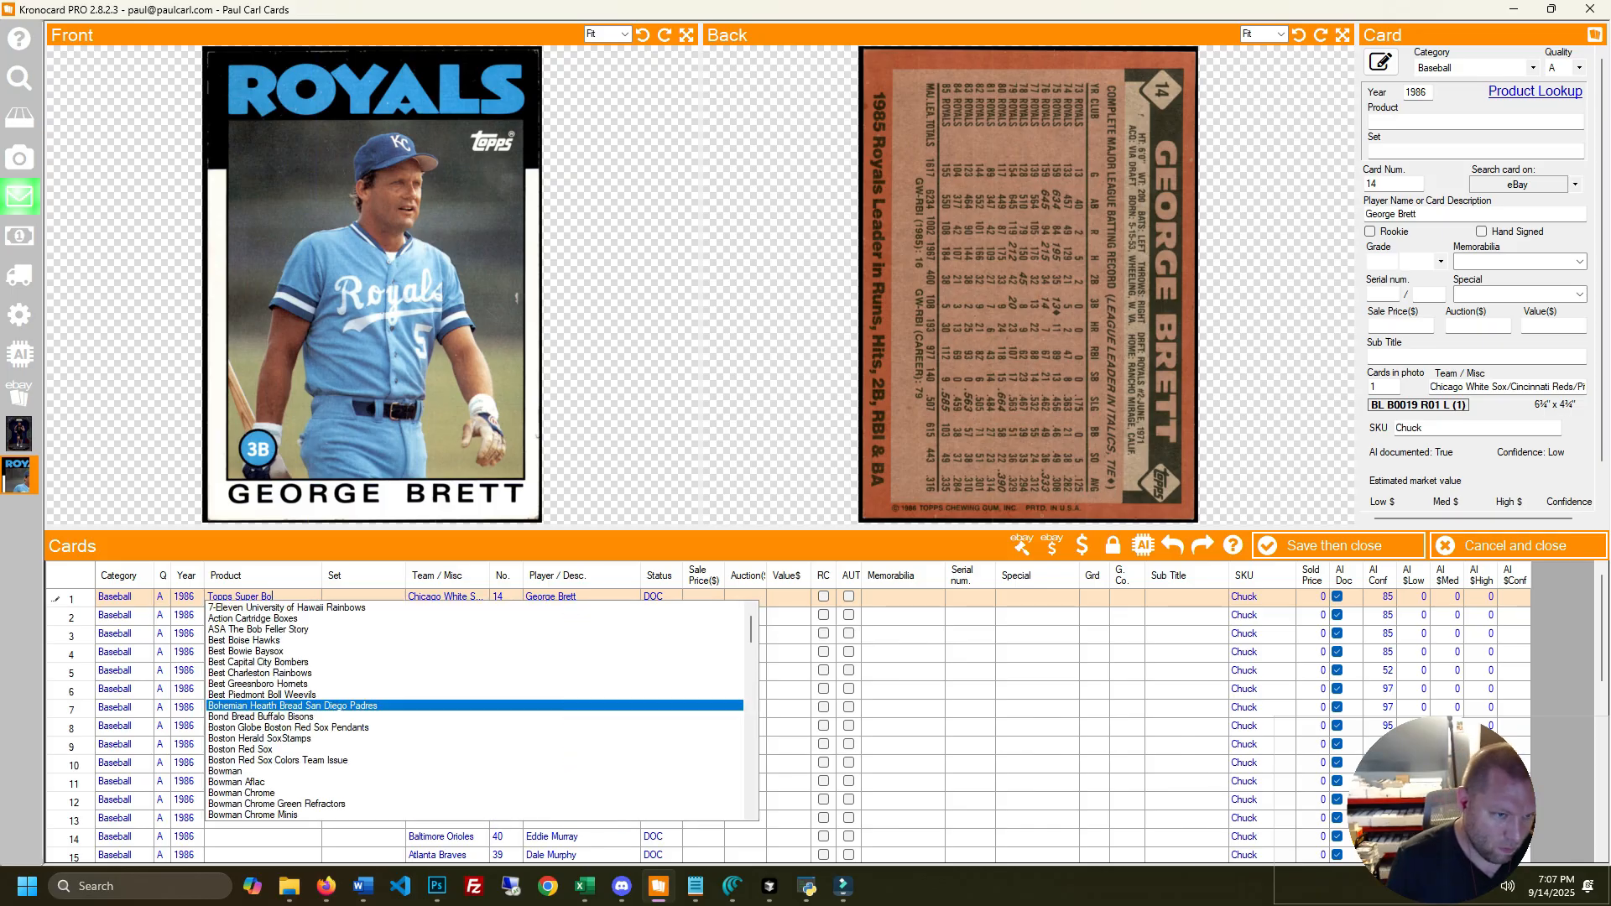
{"action": "key", "text": "Escape"}
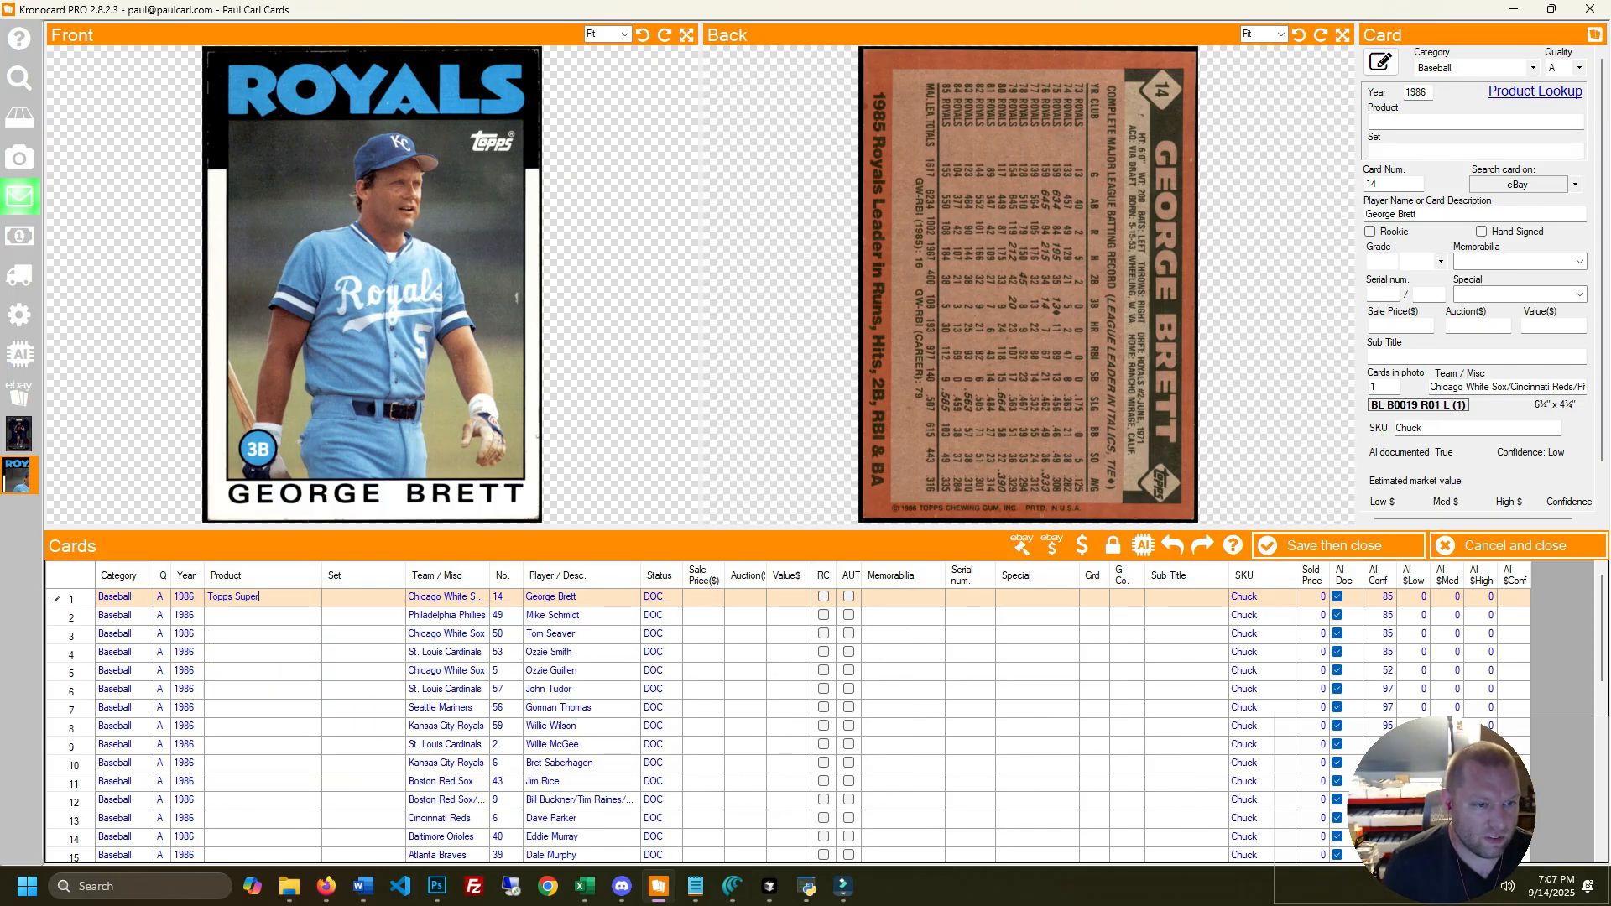
{"action": "key", "text": "Return"}
{"action": "key", "text": "Down"}
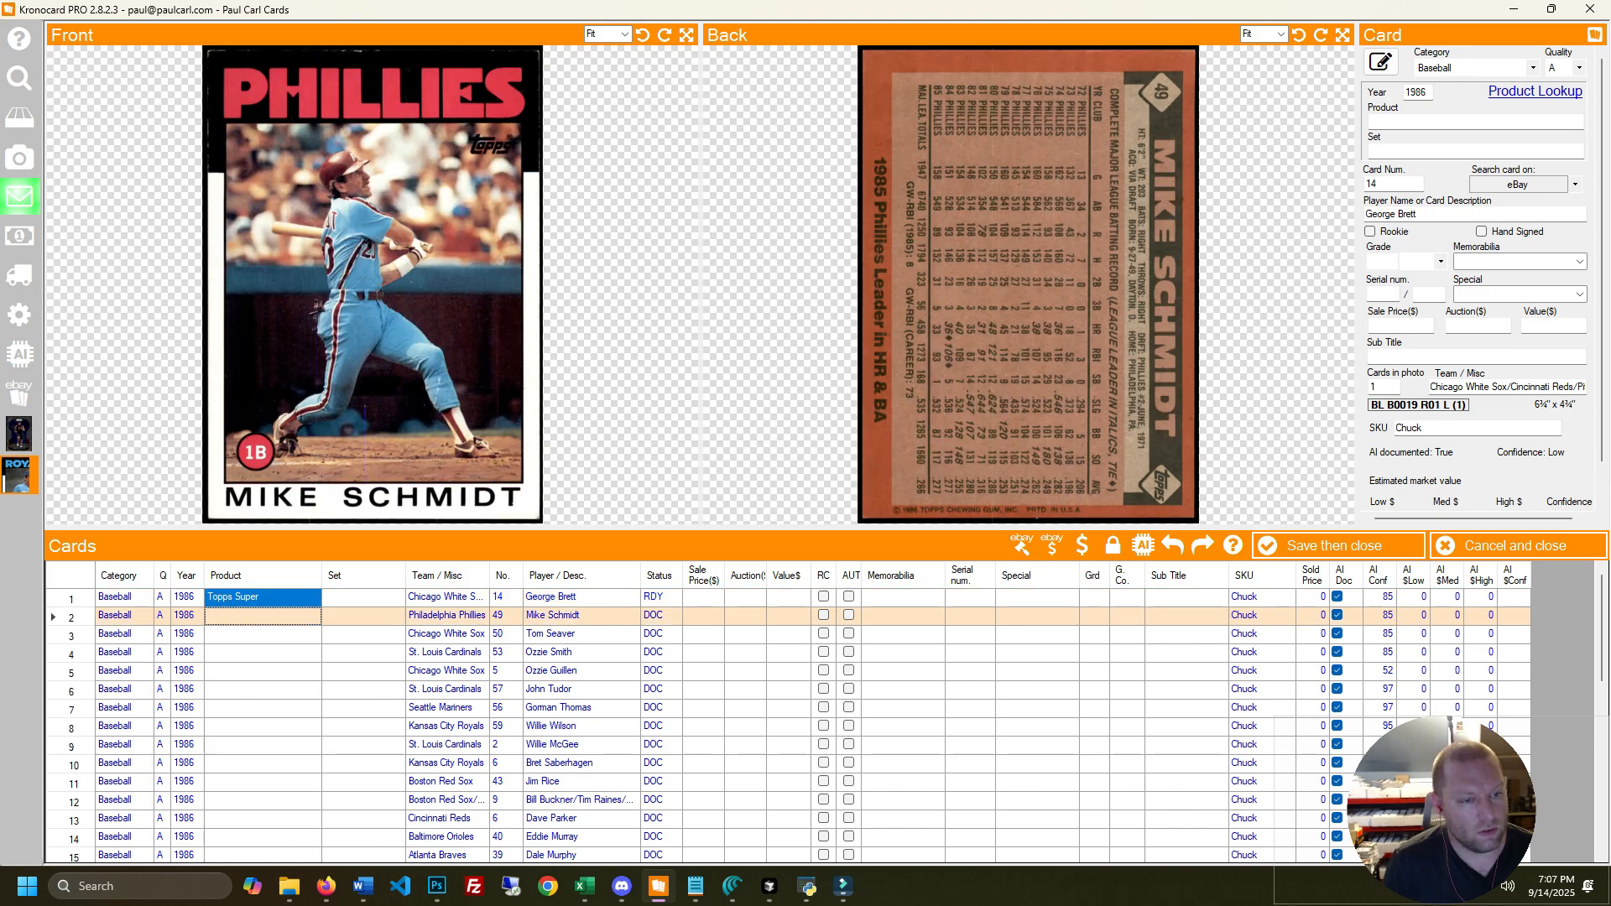
{"action": "key", "text": "Up"}
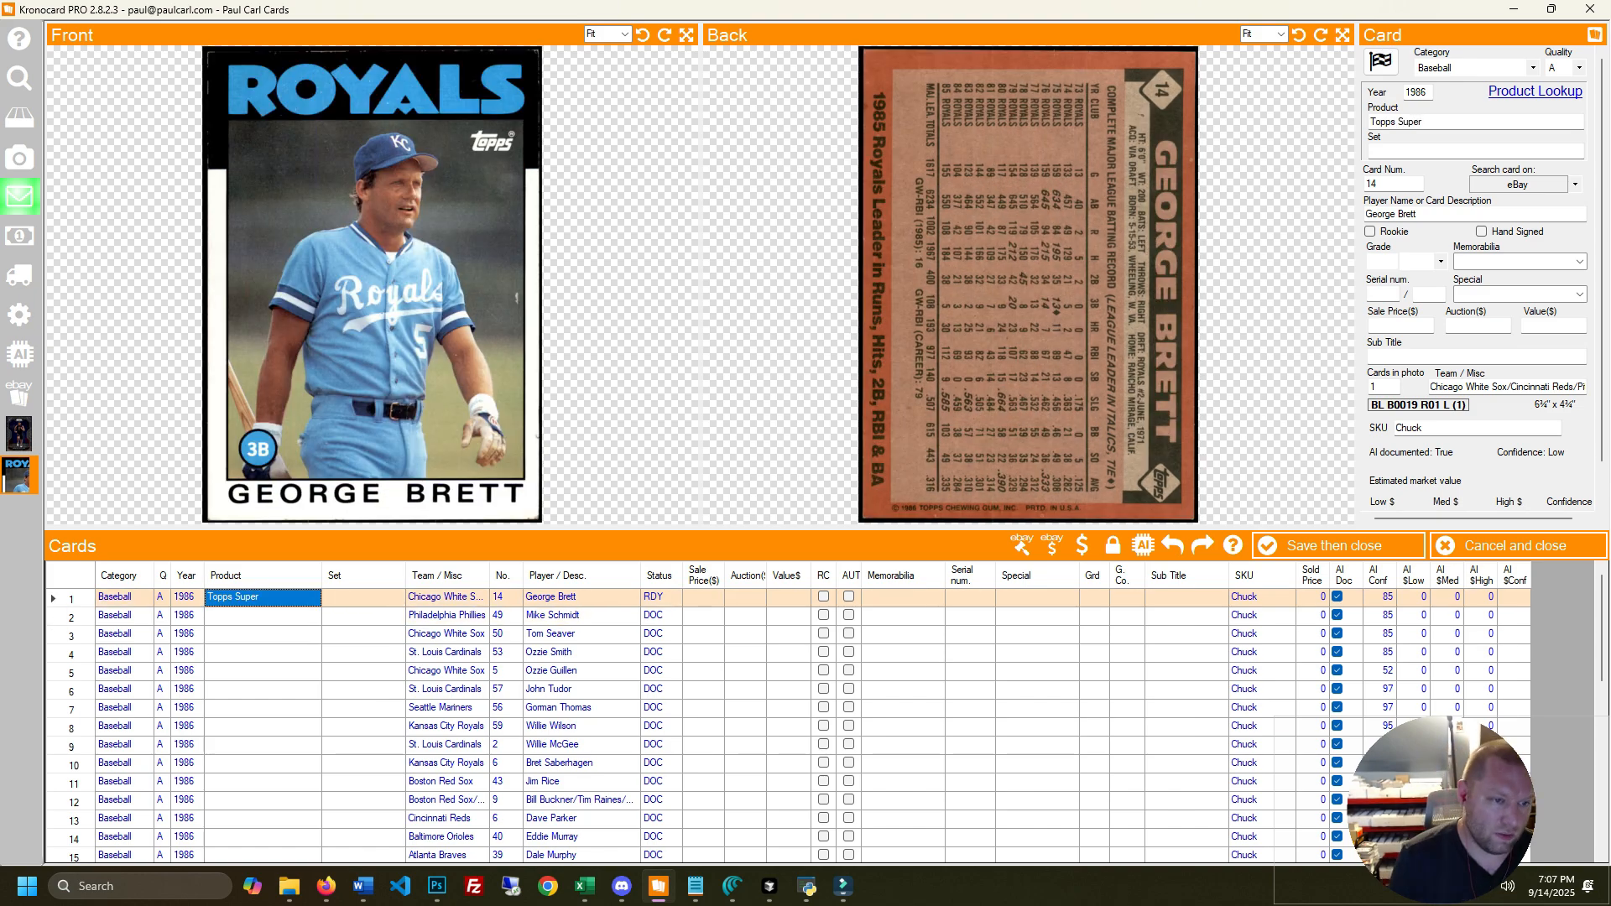
Step back and forth through the fields of the George Brett card's row, between Product and Value$
{"action": "key", "text": "Right"}
{"action": "key", "text": "Right"}
{"action": "key", "text": "Right"}
{"action": "key", "text": "Right"}
{"action": "key", "text": "Right"}
{"action": "key", "text": "Right"}
{"action": "key", "text": "Right"}
{"action": "key", "text": "Right"}
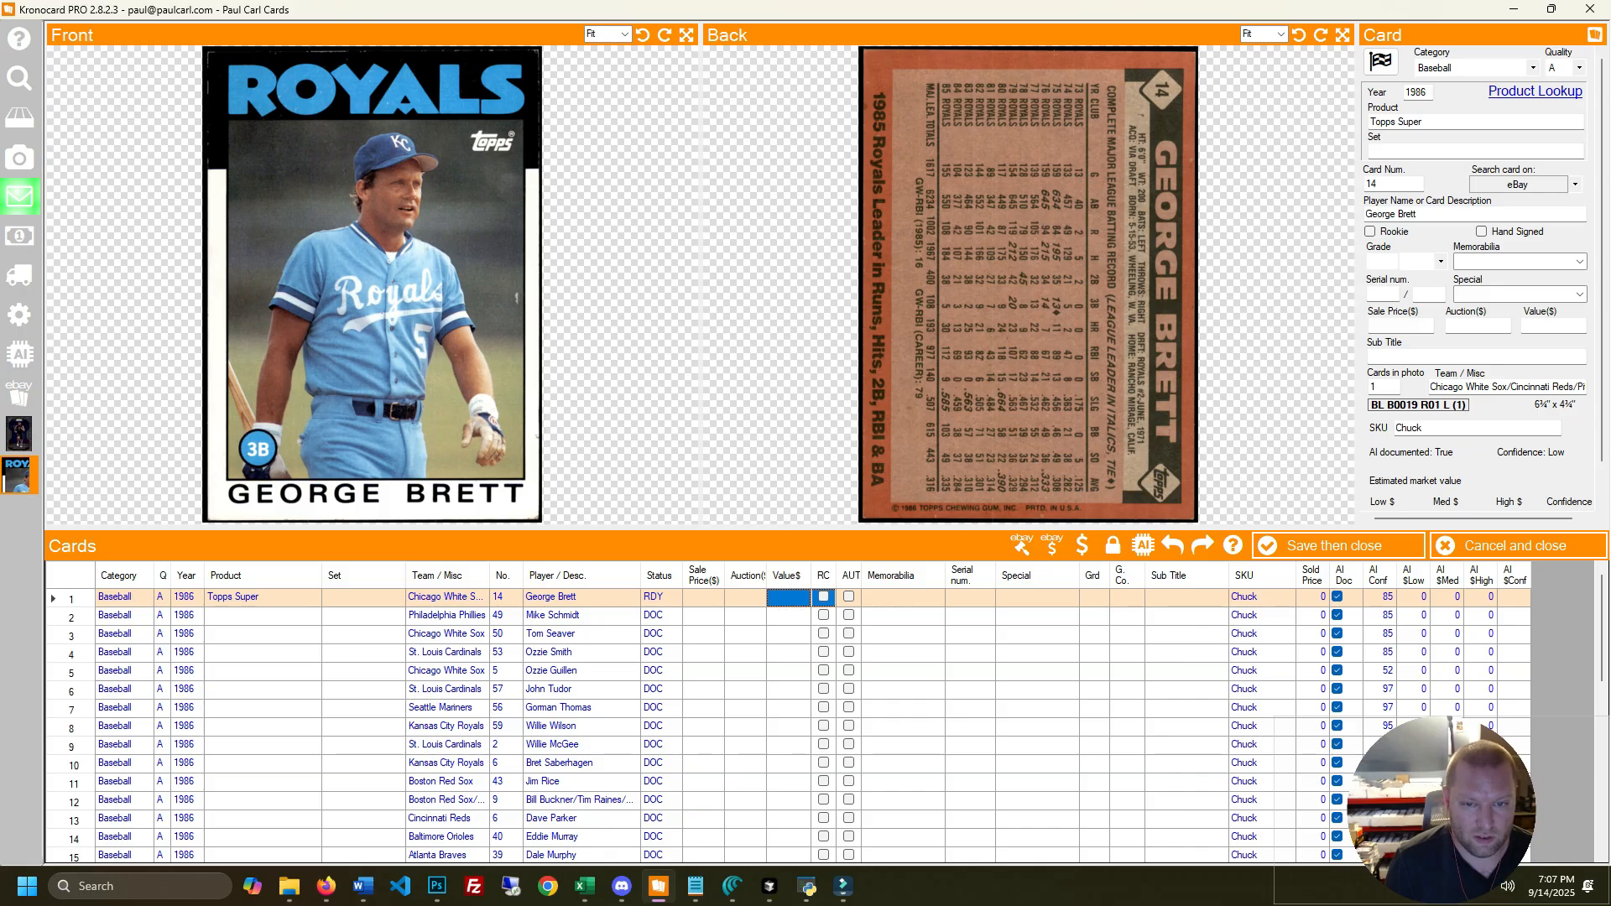
{"action": "key", "text": "Left"}
{"action": "key", "text": "Left"}
{"action": "key", "text": "Left"}
{"action": "key", "text": "Left"}
{"action": "key", "text": "Right"}
{"action": "key", "text": "Left"}
{"action": "key", "text": "Left"}
{"action": "key", "text": "Left"}
{"action": "key", "text": "Left"}
{"action": "key", "text": "Left"}
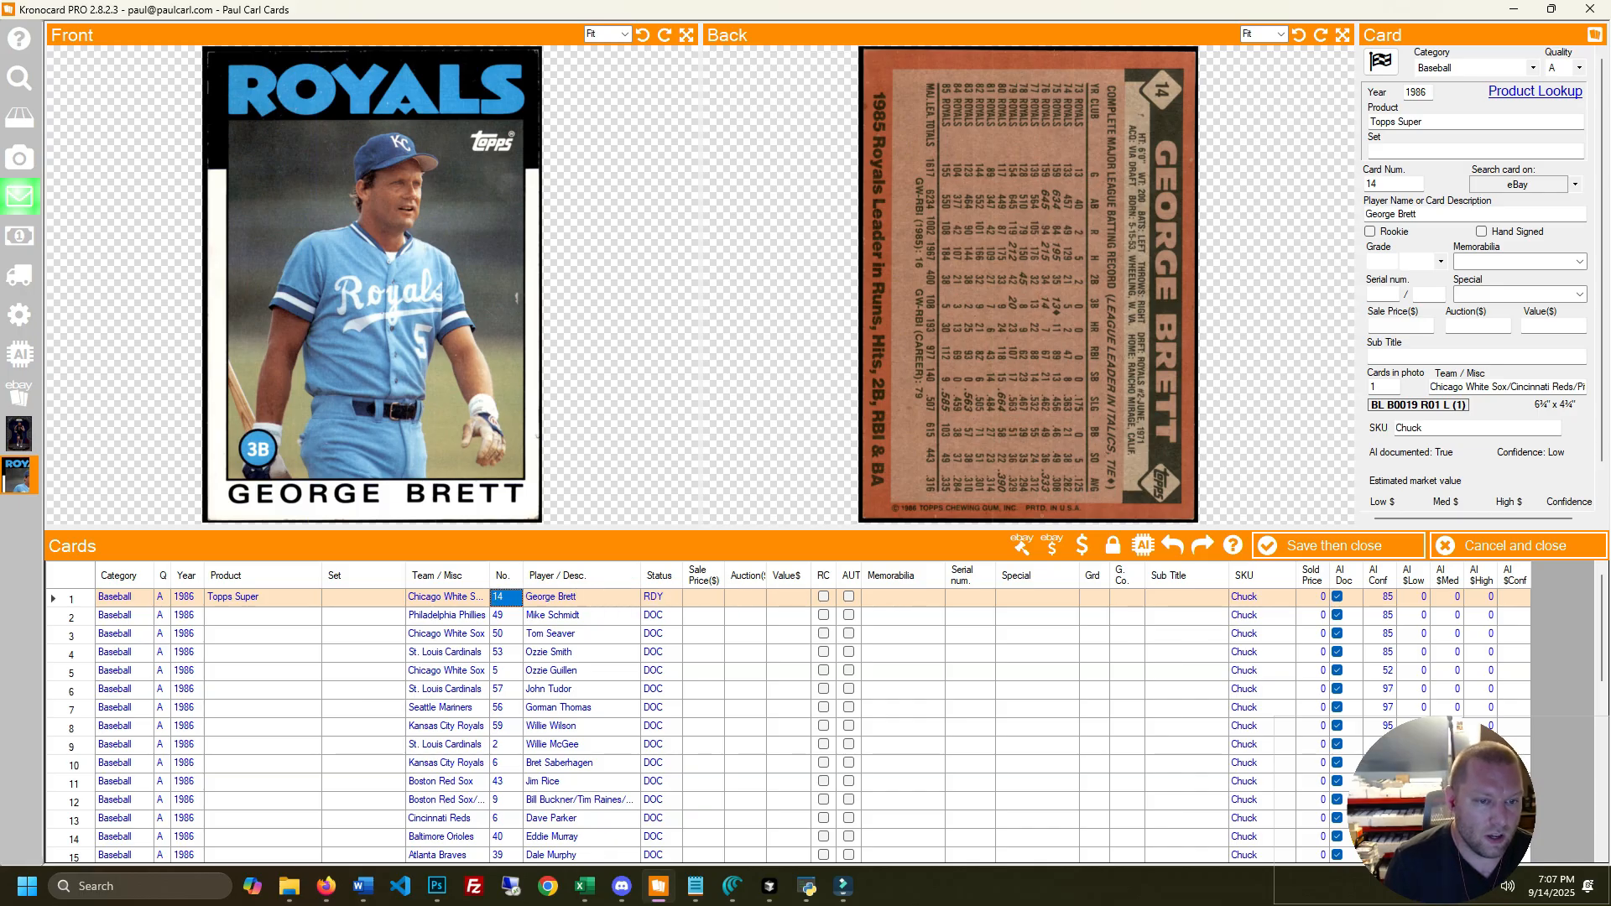
{"action": "key", "text": "Down"}
{"action": "key", "text": "Up"}
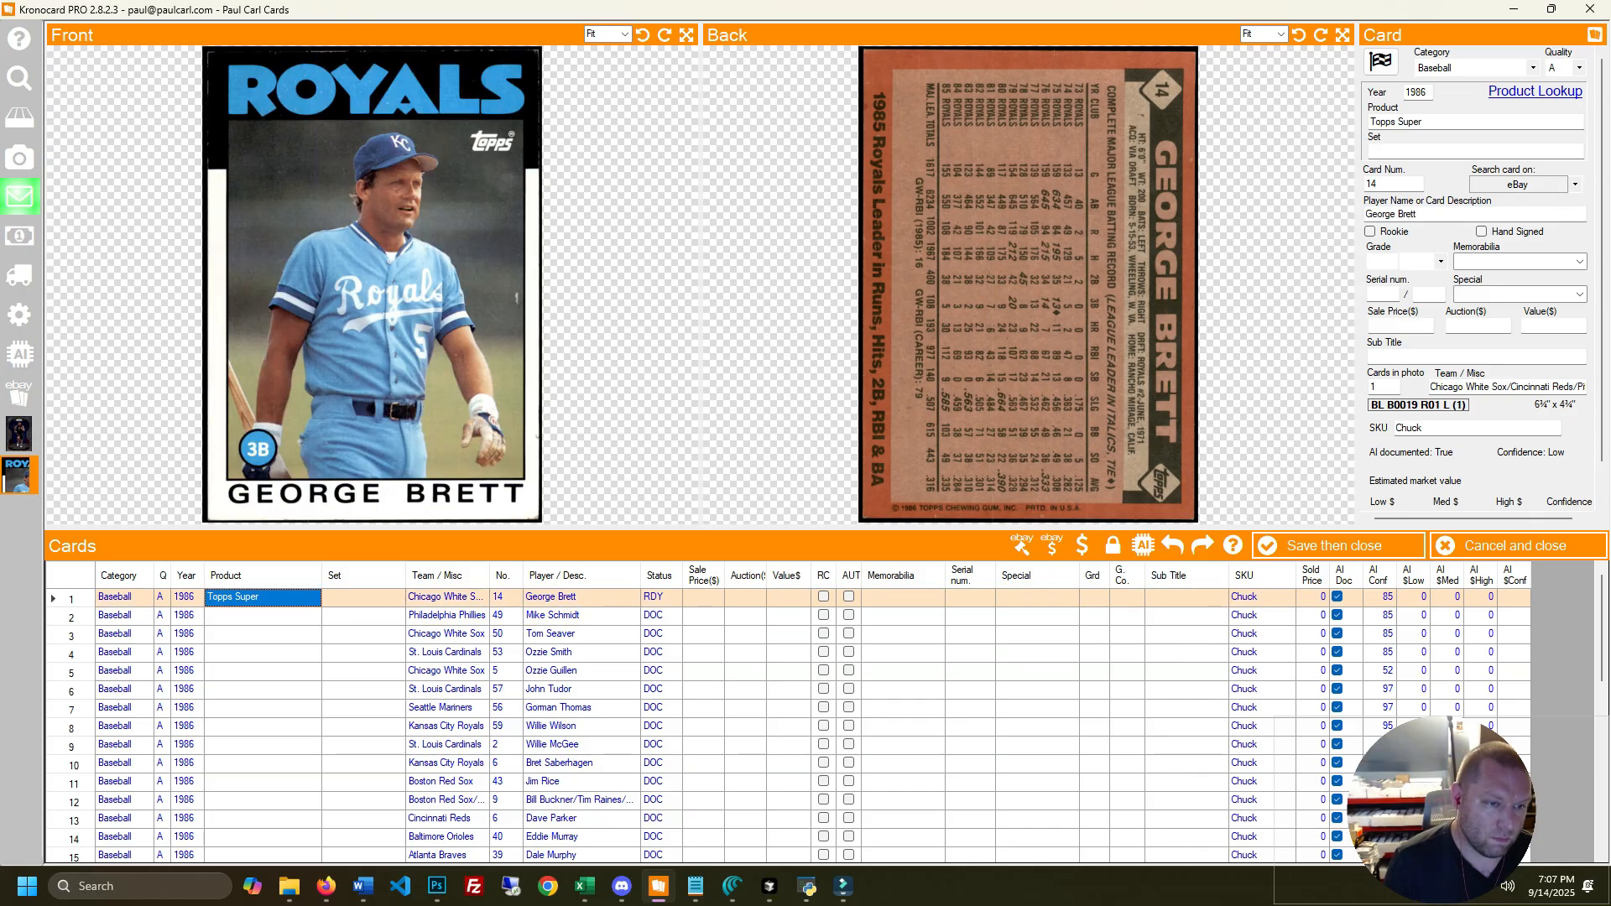
{"action": "key", "text": "Right"}
{"action": "key", "text": "Right"}
{"action": "key", "text": "Right"}
{"action": "key", "text": "Right"}
{"action": "key", "text": "Right"}
{"action": "key", "text": "Left"}
{"action": "key", "text": "Left"}
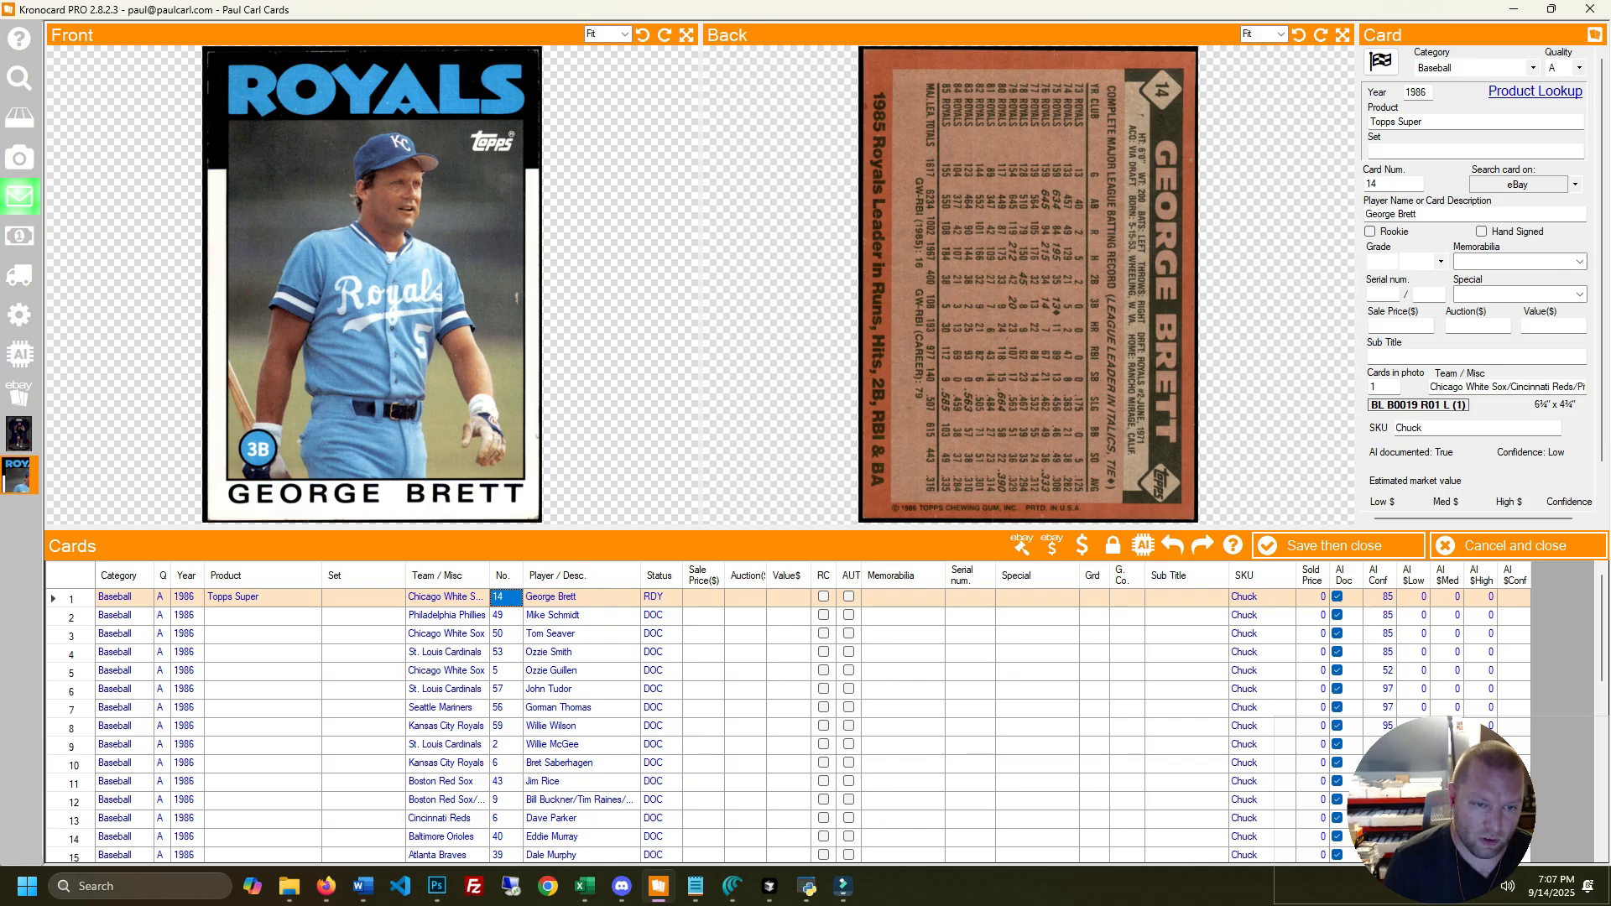
{"action": "key", "text": "Right"}
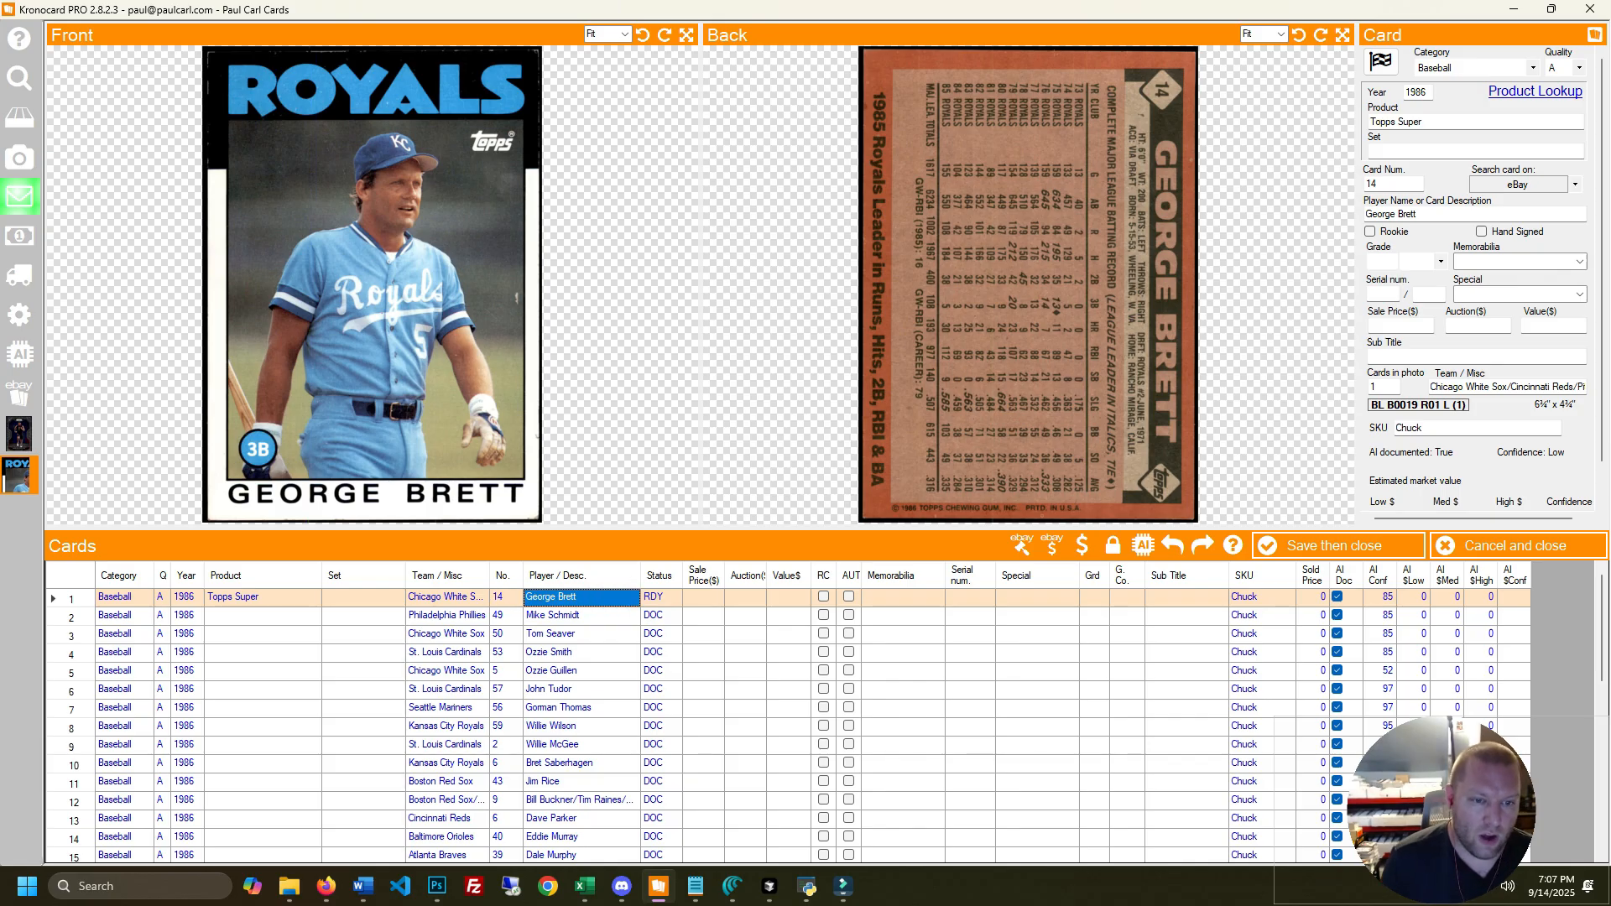
Browse the card images by moving down the player names of the first few rows and back up
{"action": "key", "text": "Down"}
{"action": "key", "text": "Down"}
{"action": "key", "text": "Down"}
{"action": "key", "text": "Down"}
{"action": "key", "text": "Down"}
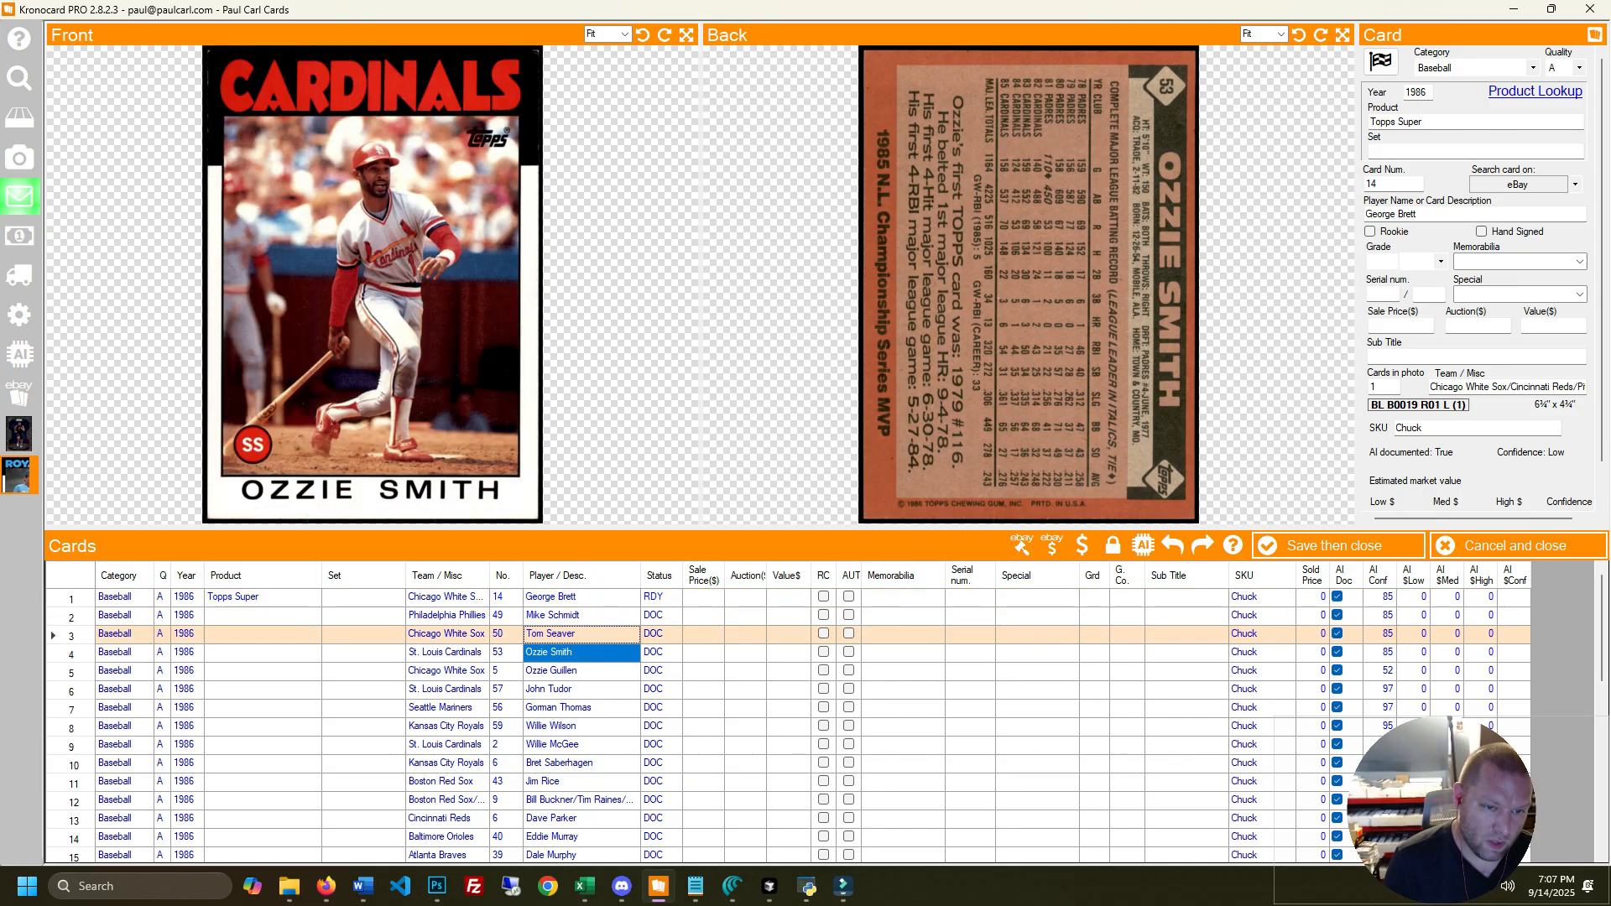
{"action": "key", "text": "Up"}
{"action": "key", "text": "Up"}
{"action": "key", "text": "Up"}
{"action": "key", "text": "Up"}
{"action": "key", "text": "Up"}
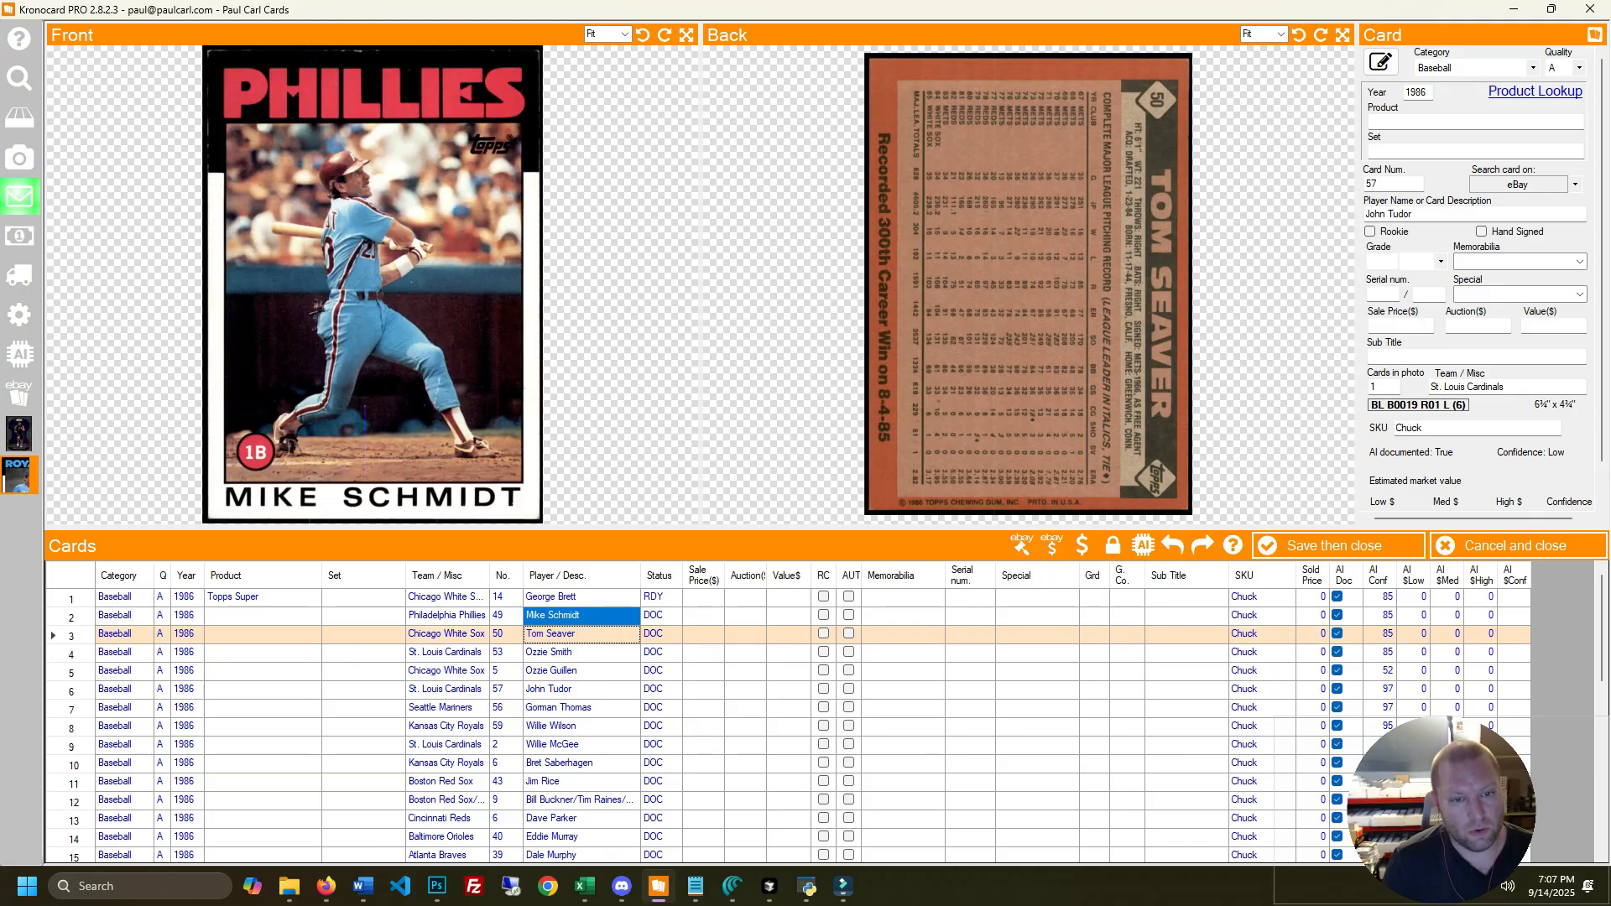
Fill the George Brett card's product, Topps Super, down the entire Product column
{"action": "key", "text": "Left"}
{"action": "key", "text": "Left"}
{"action": "key", "text": "Left"}
{"action": "key", "text": "Left"}
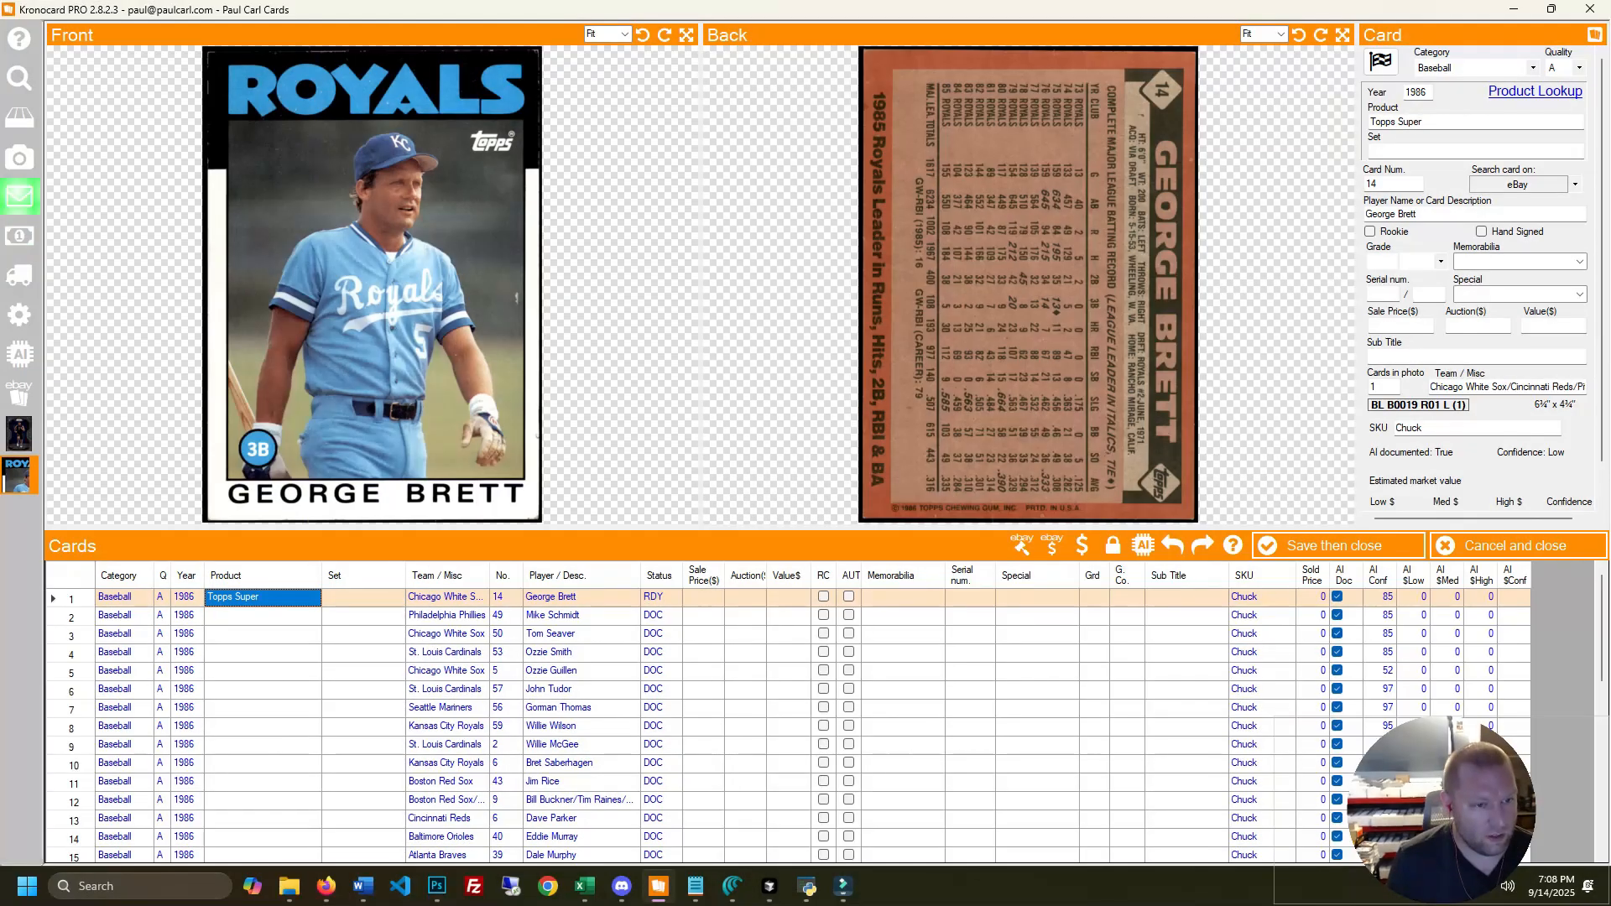
{"action": "key", "text": "ctrl+shift+Down"}
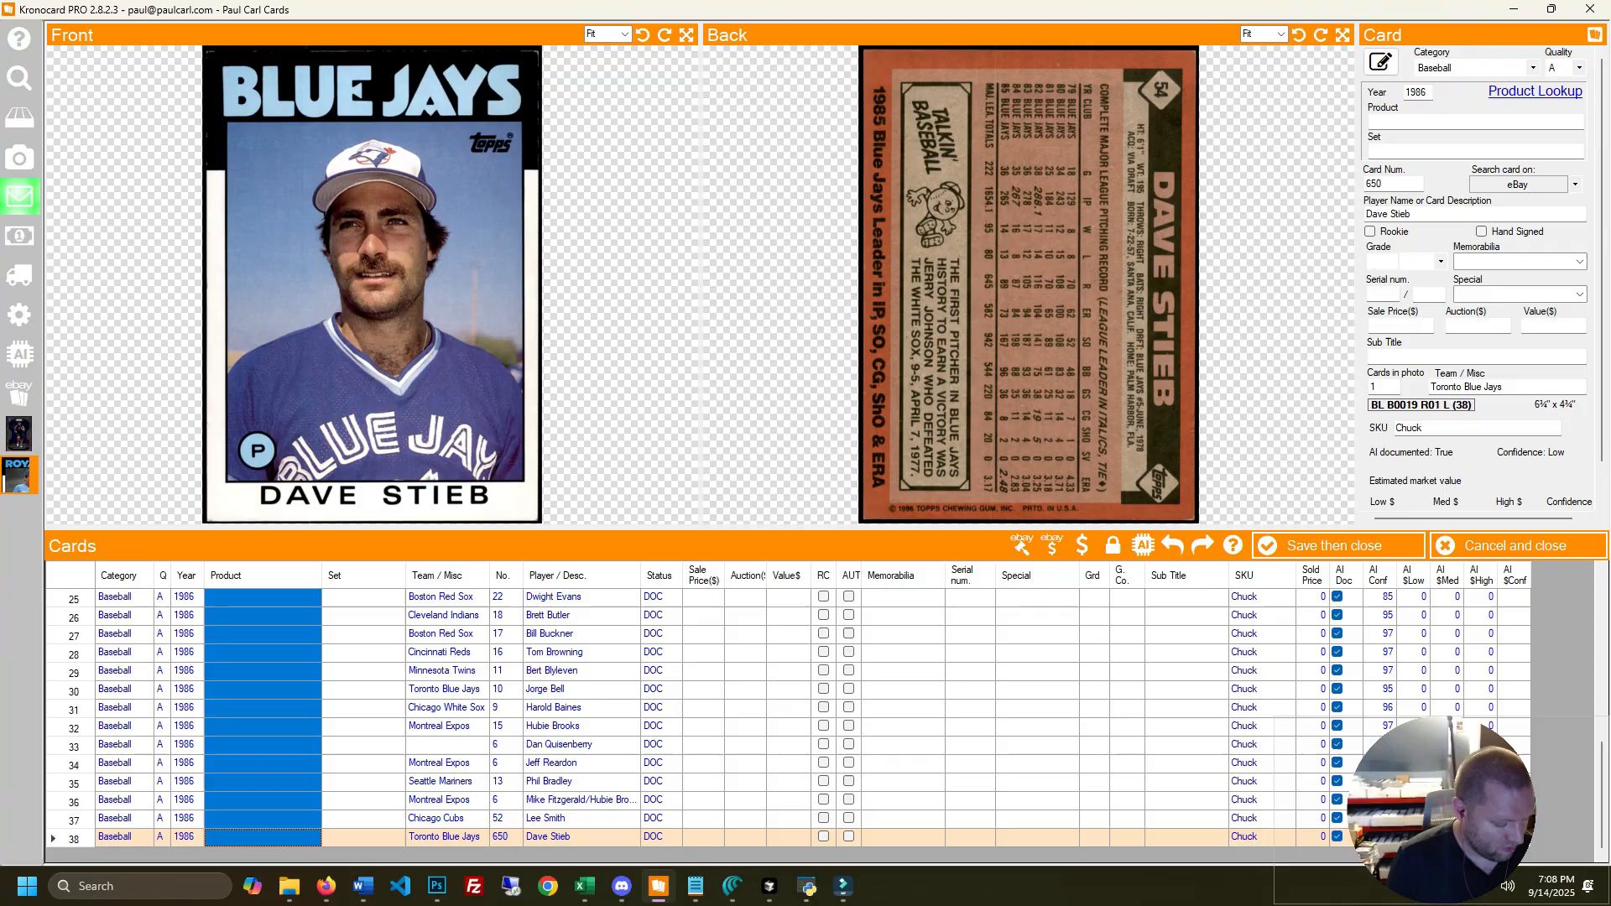
{"action": "key", "text": "ctrl+v"}
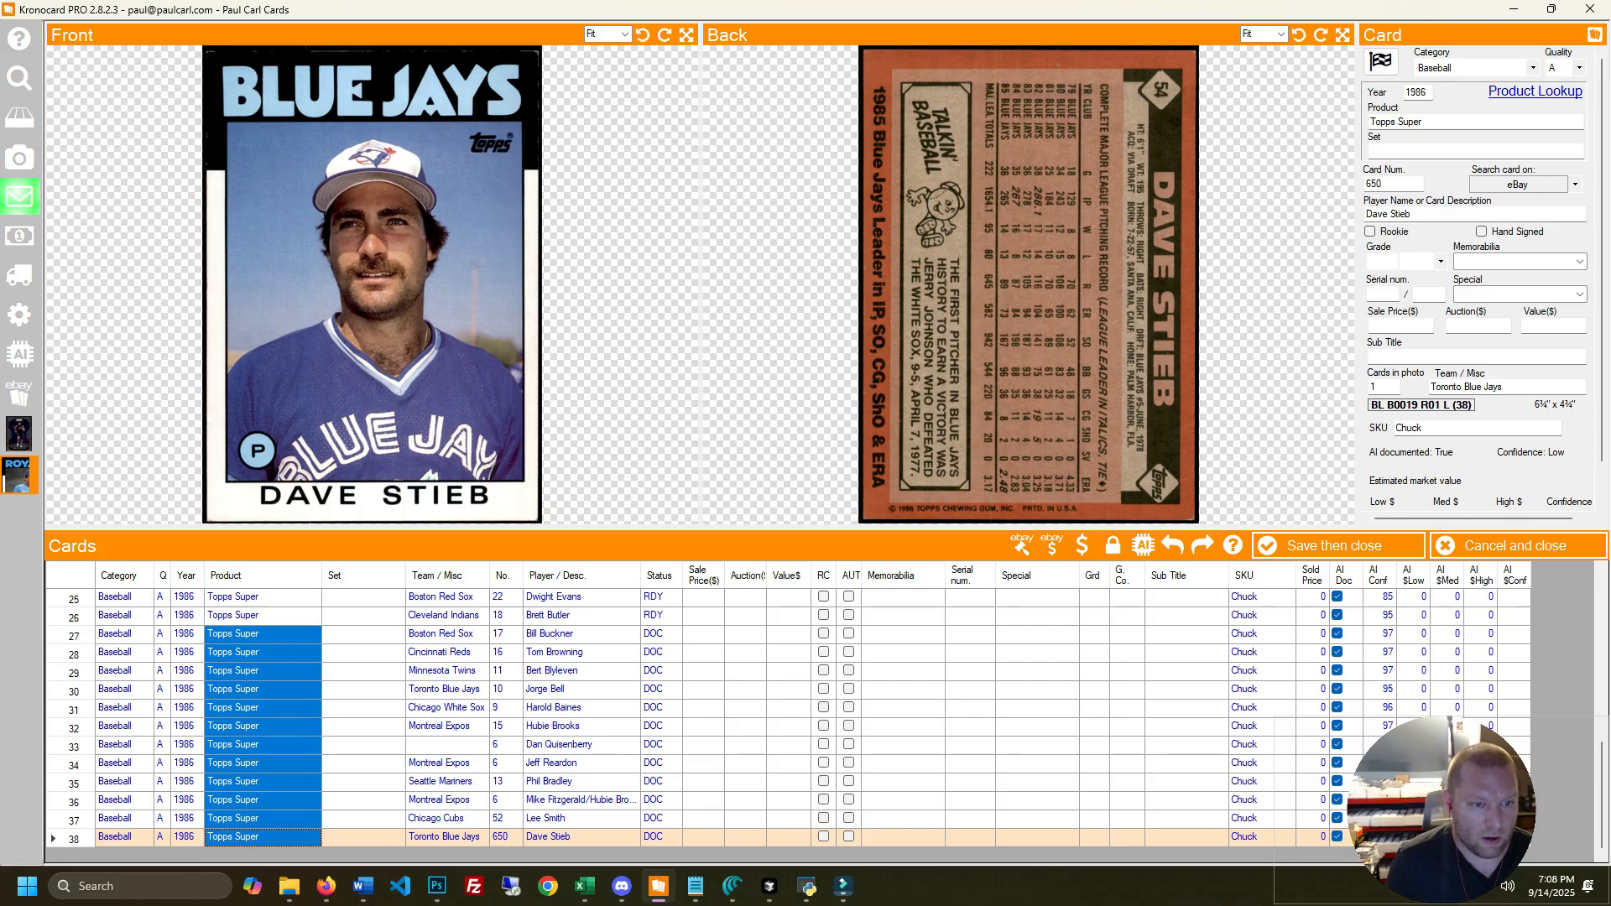
Select the Set cells from the last card up to the first, and return to the George Brett card's Set cell
{"action": "left_click", "coordinate": [363, 836]}
{"action": "key", "text": "shift+Up"}
{"action": "key", "text": "shift+Up"}
{"action": "key", "text": "shift+Up"}
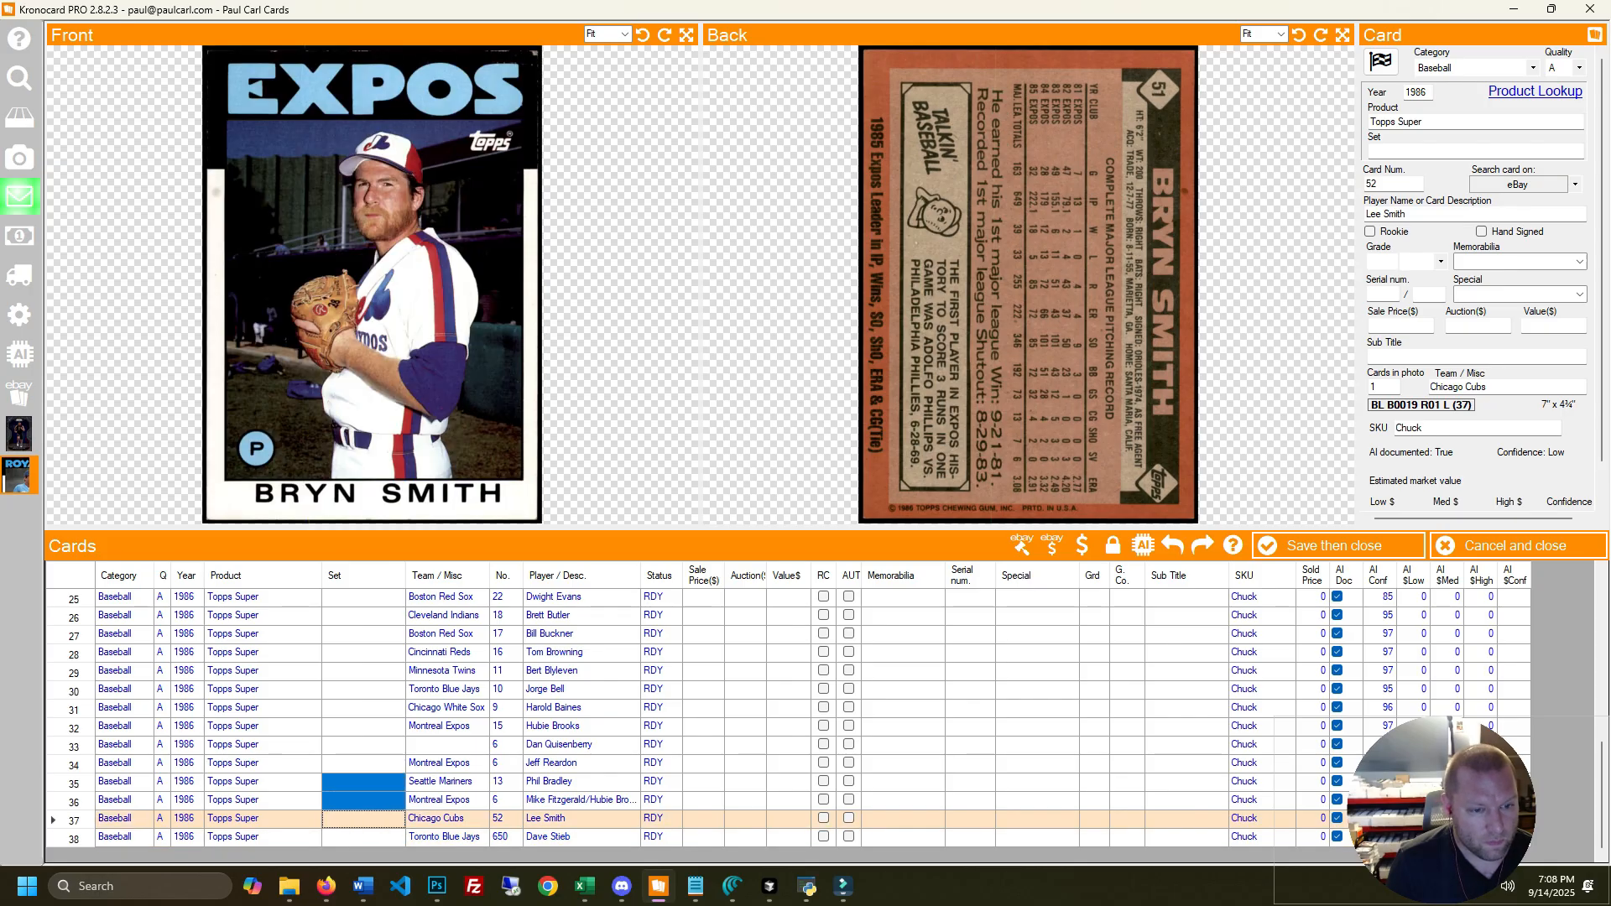
{"action": "key", "text": "ctrl+shift+Up"}
{"action": "key", "text": "Down"}
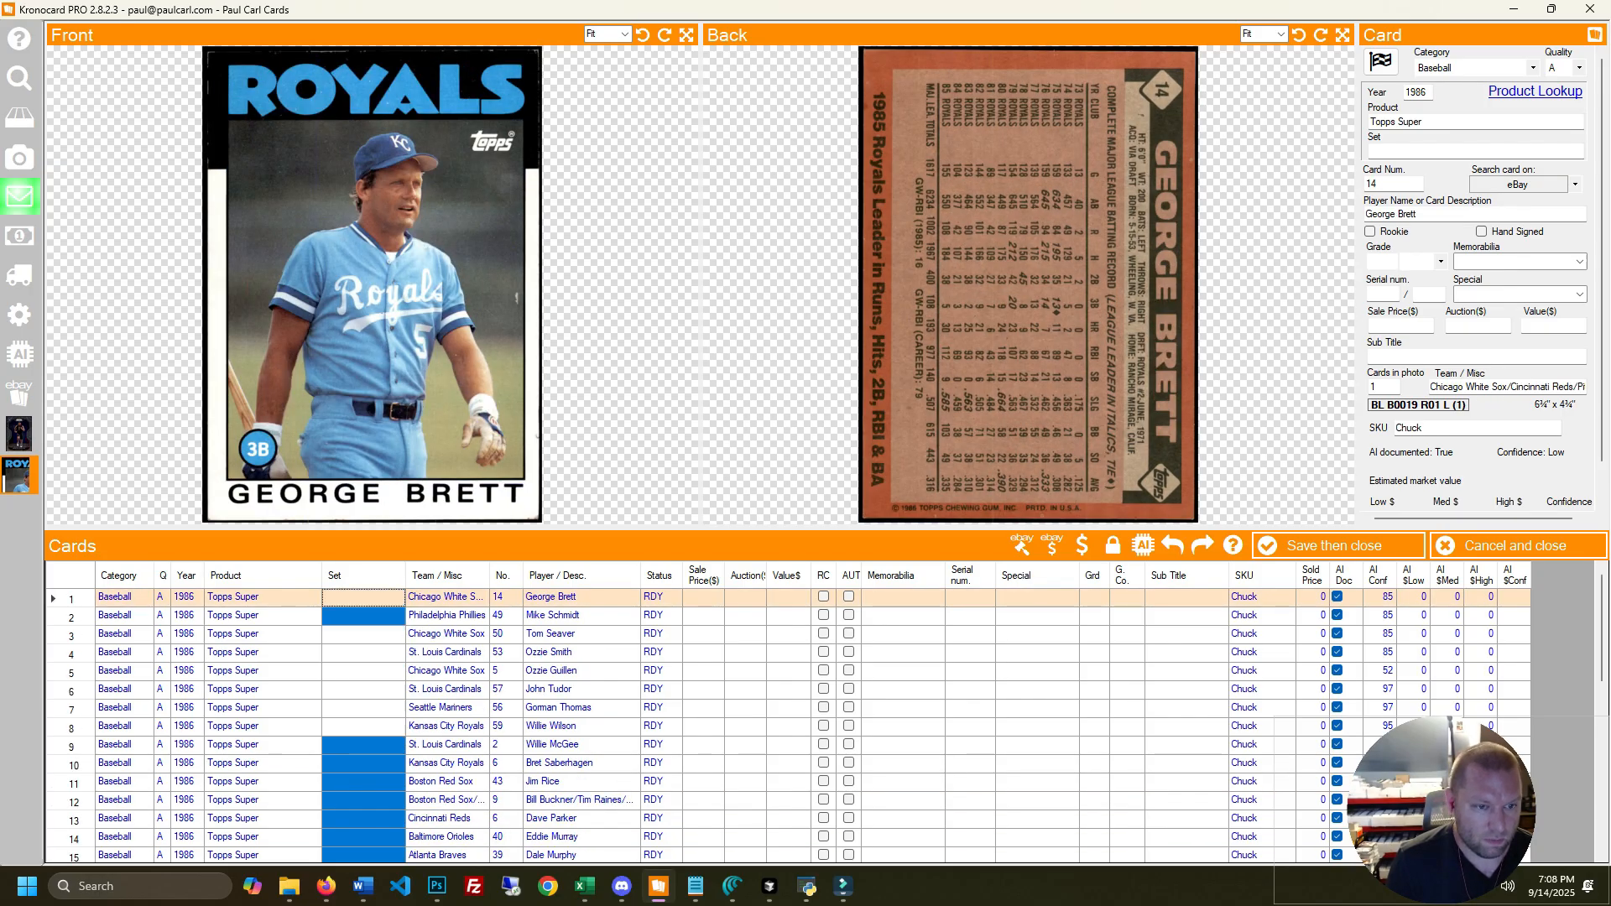
{"action": "key", "text": "Up"}
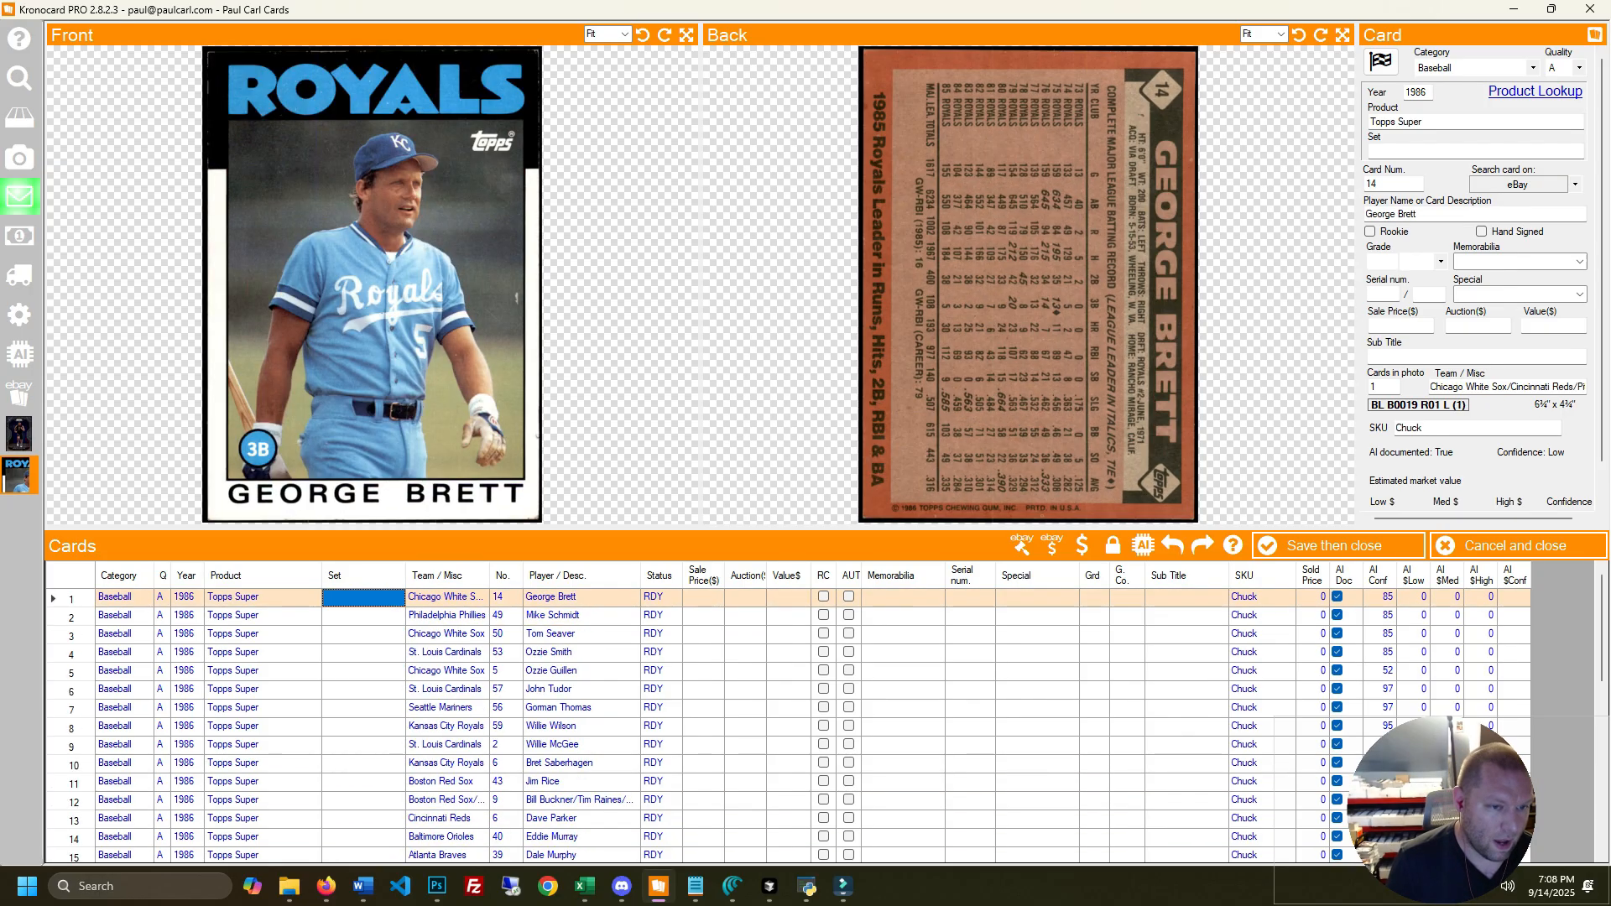
Extend the selection across the whole Set column, from the first card to the last and in the reverse direction
{"action": "key", "text": "ctrl+shift+Down"}
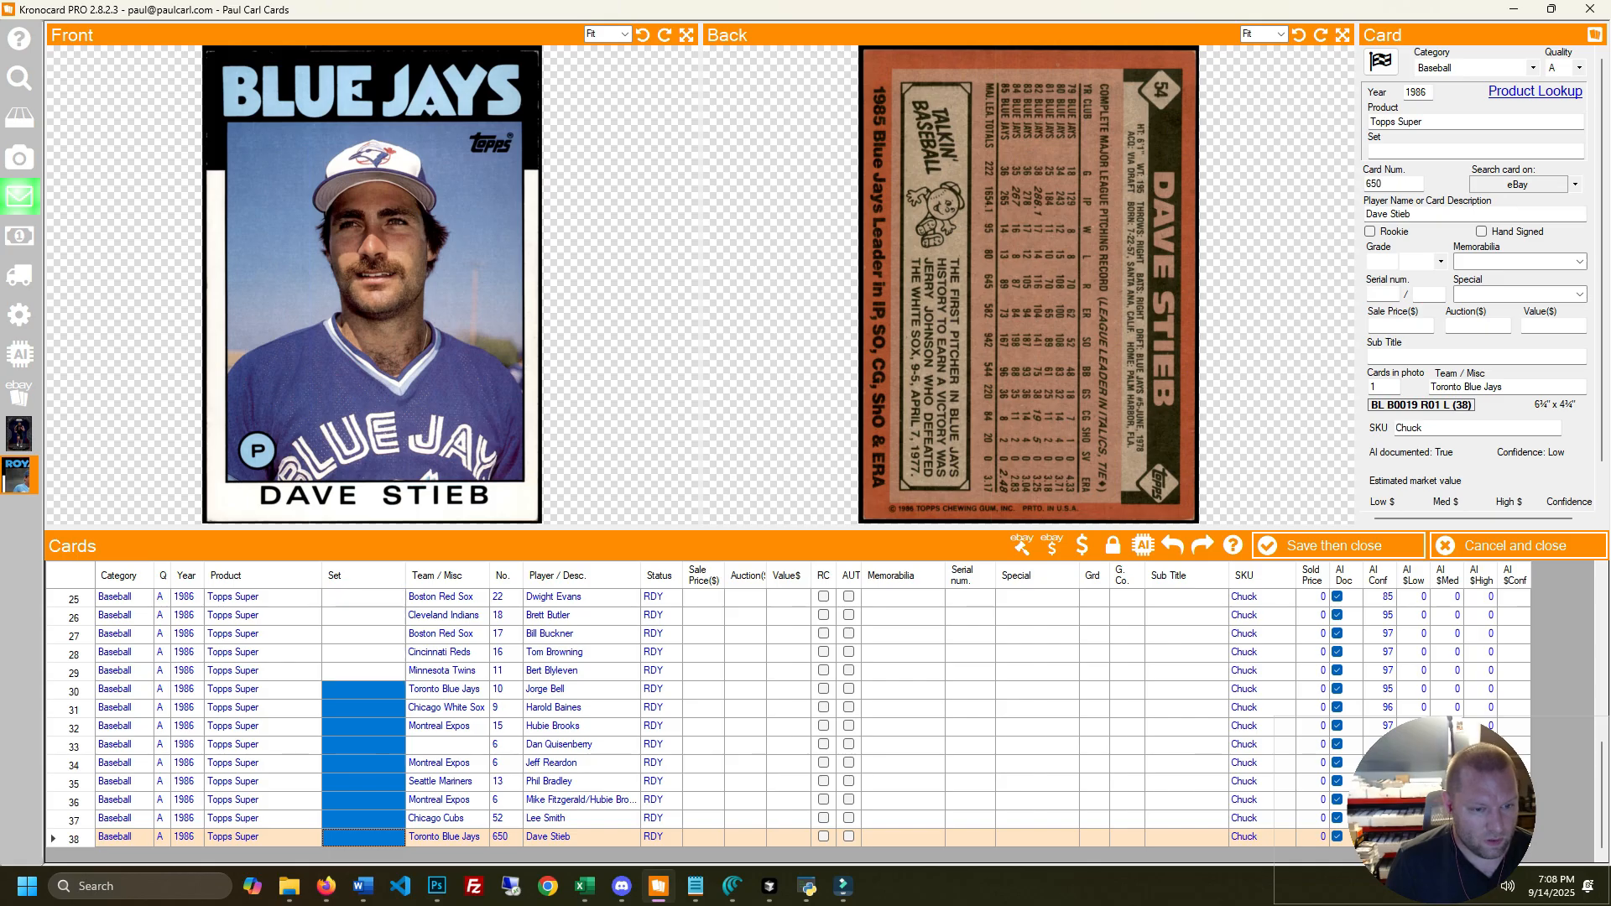
{"action": "key", "text": "Right"}
{"action": "key", "text": "Left"}
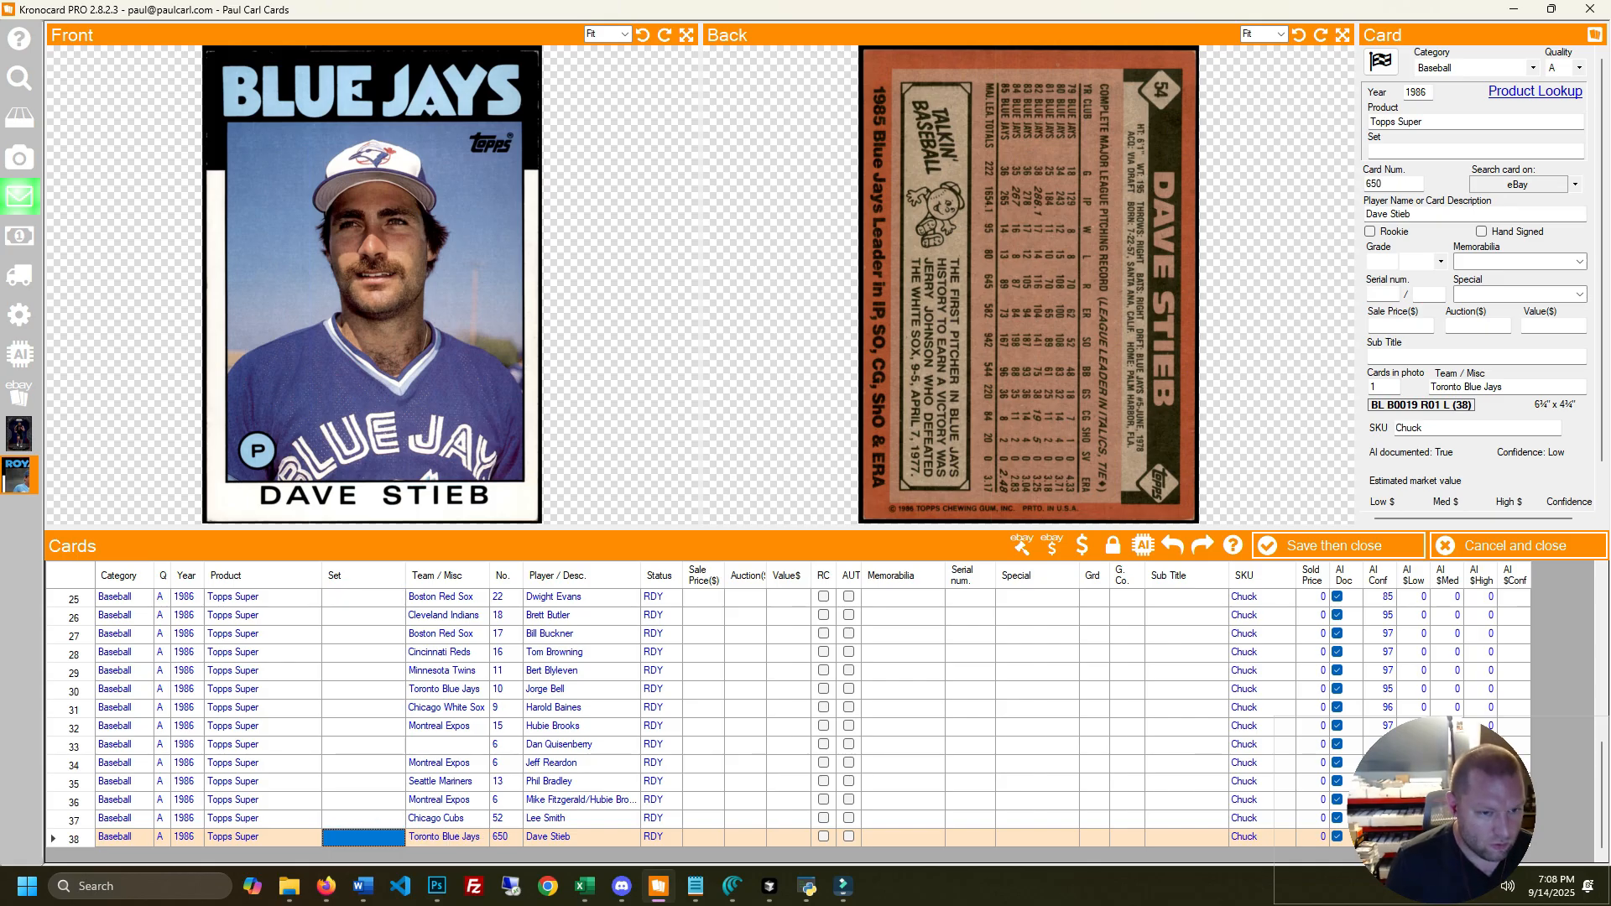
{"action": "key", "text": "ctrl+shift+Up"}
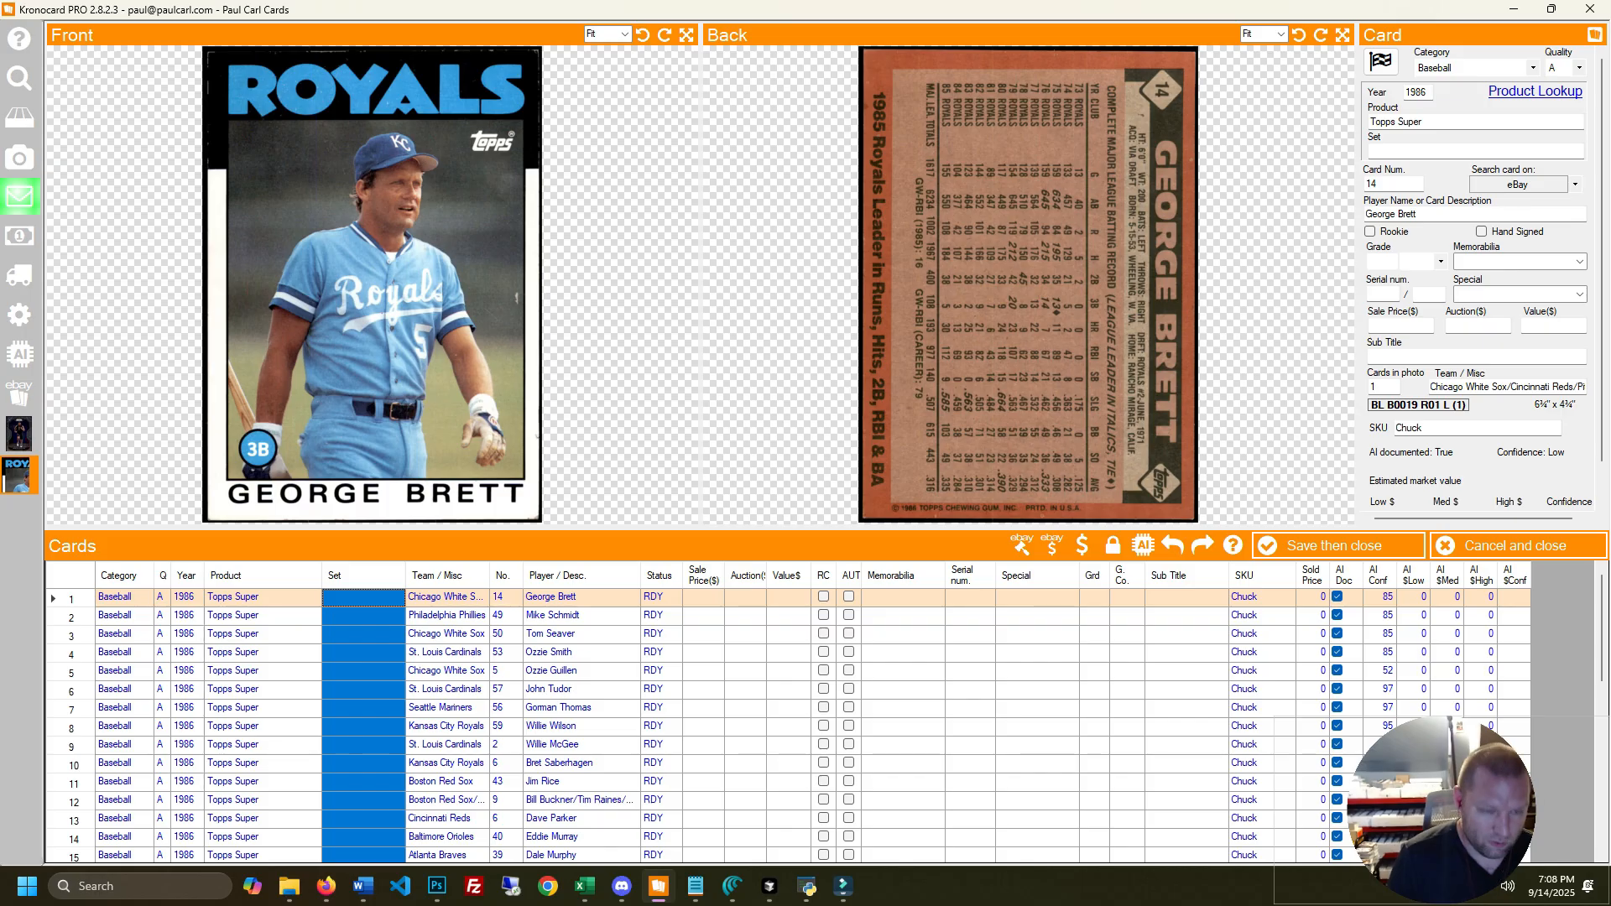
{"action": "left_click", "coordinate": [448, 597]}
{"action": "left_click", "coordinate": [363, 596]}
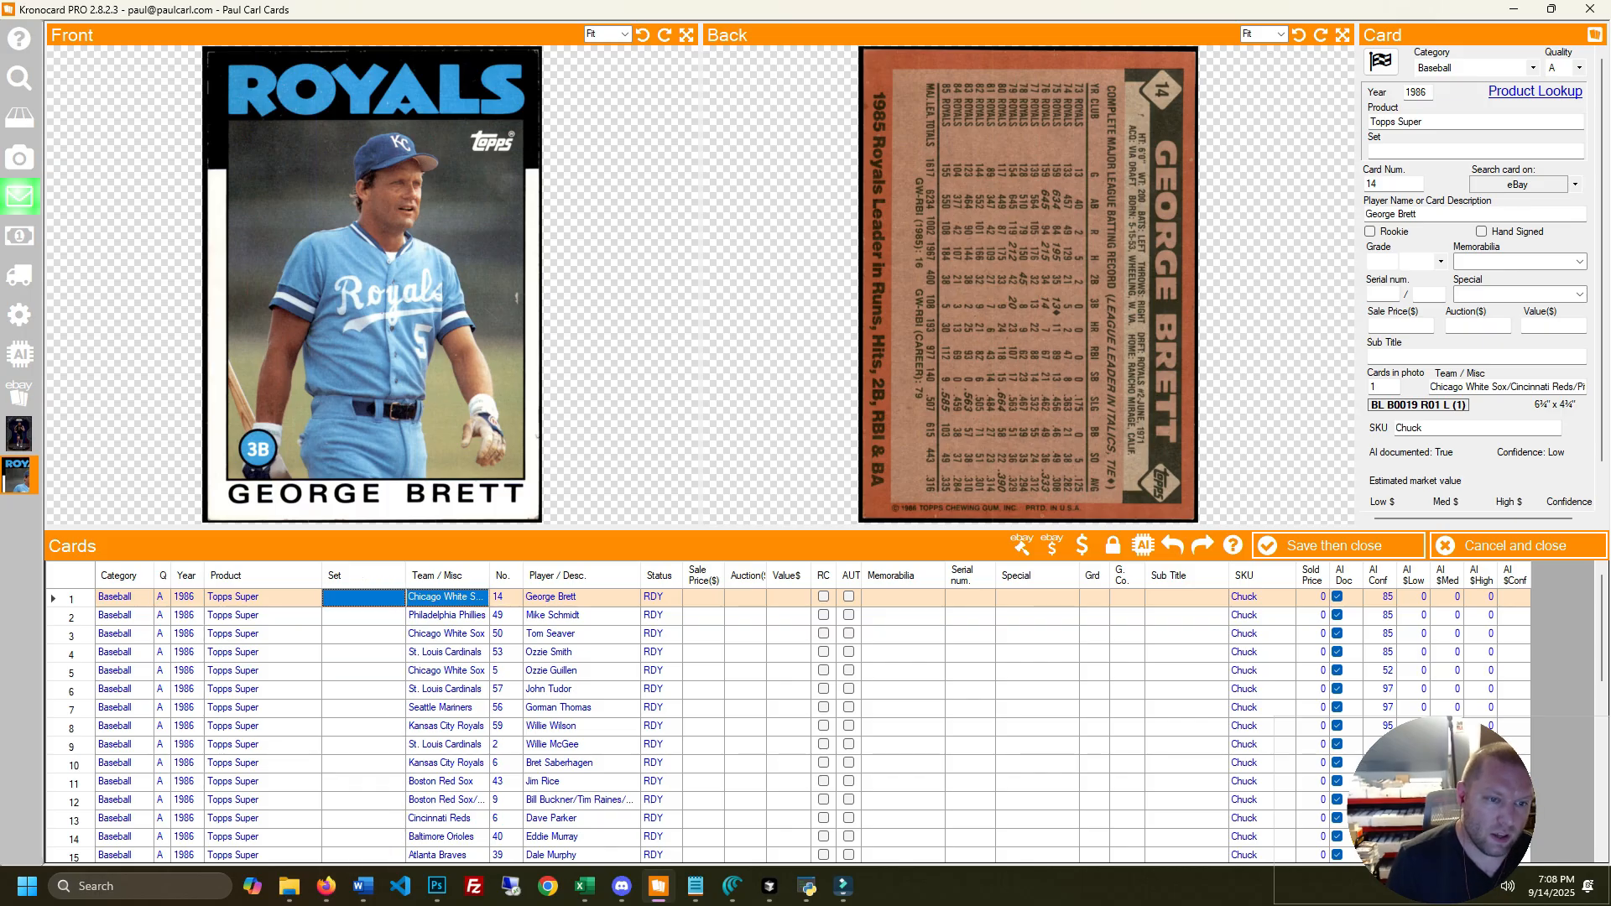
{"action": "key", "text": "ctrl+shift+Down"}
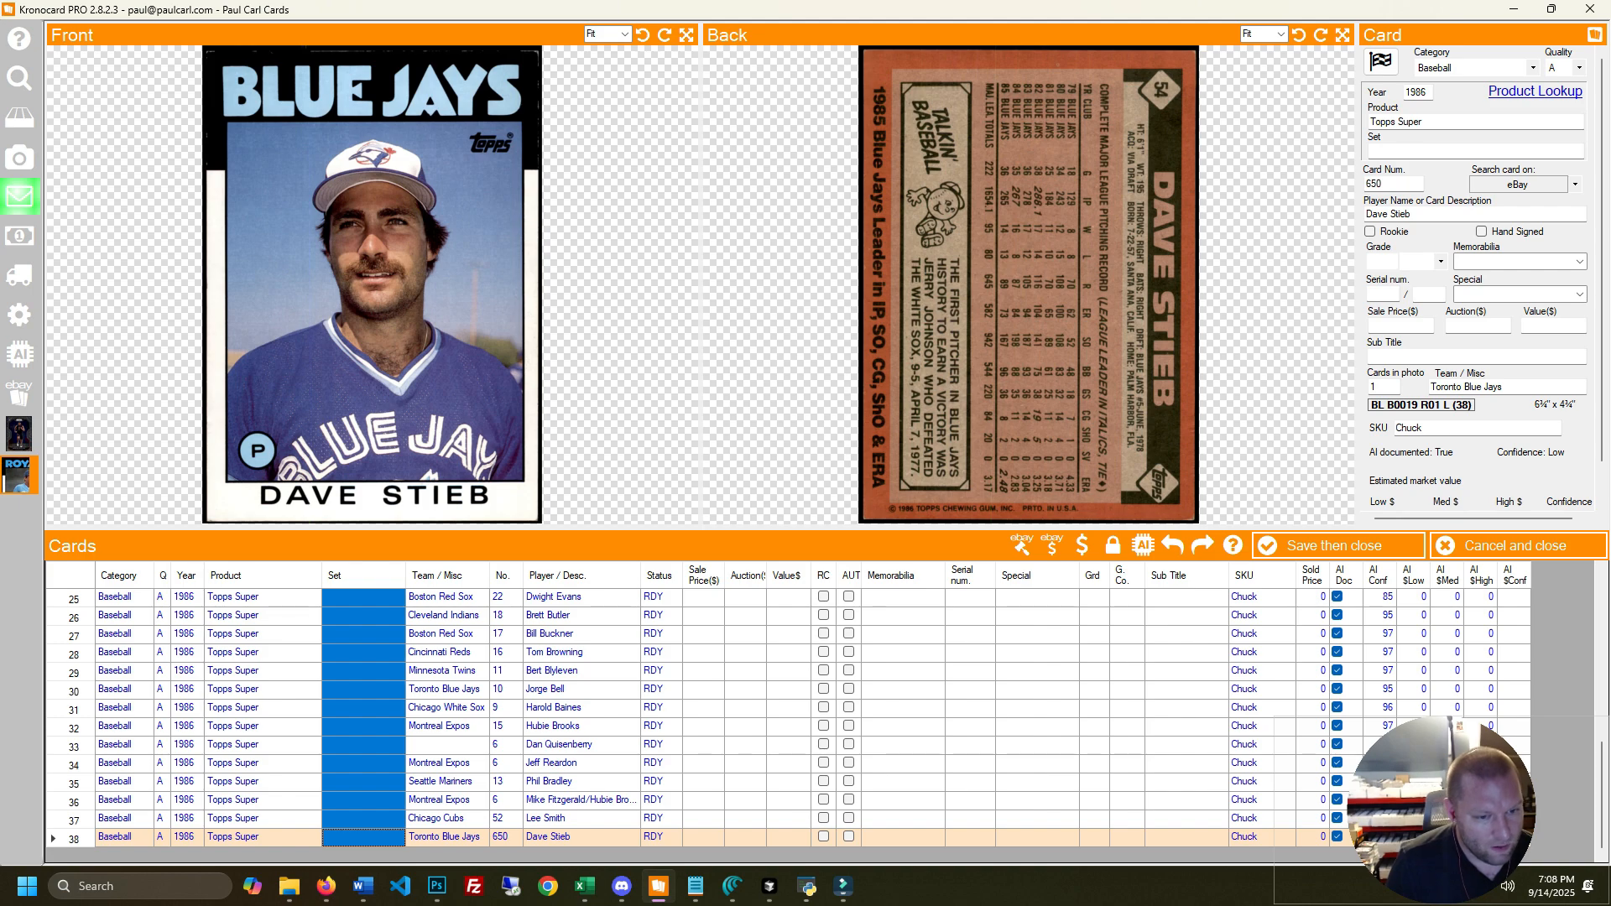
Select the whole Status column from the last card up to the first, and release the selection on row 1
{"action": "key", "text": "Right"}
{"action": "key", "text": "Right"}
{"action": "key", "text": "Right"}
{"action": "key", "text": "Right"}
{"action": "key", "text": "Right"}
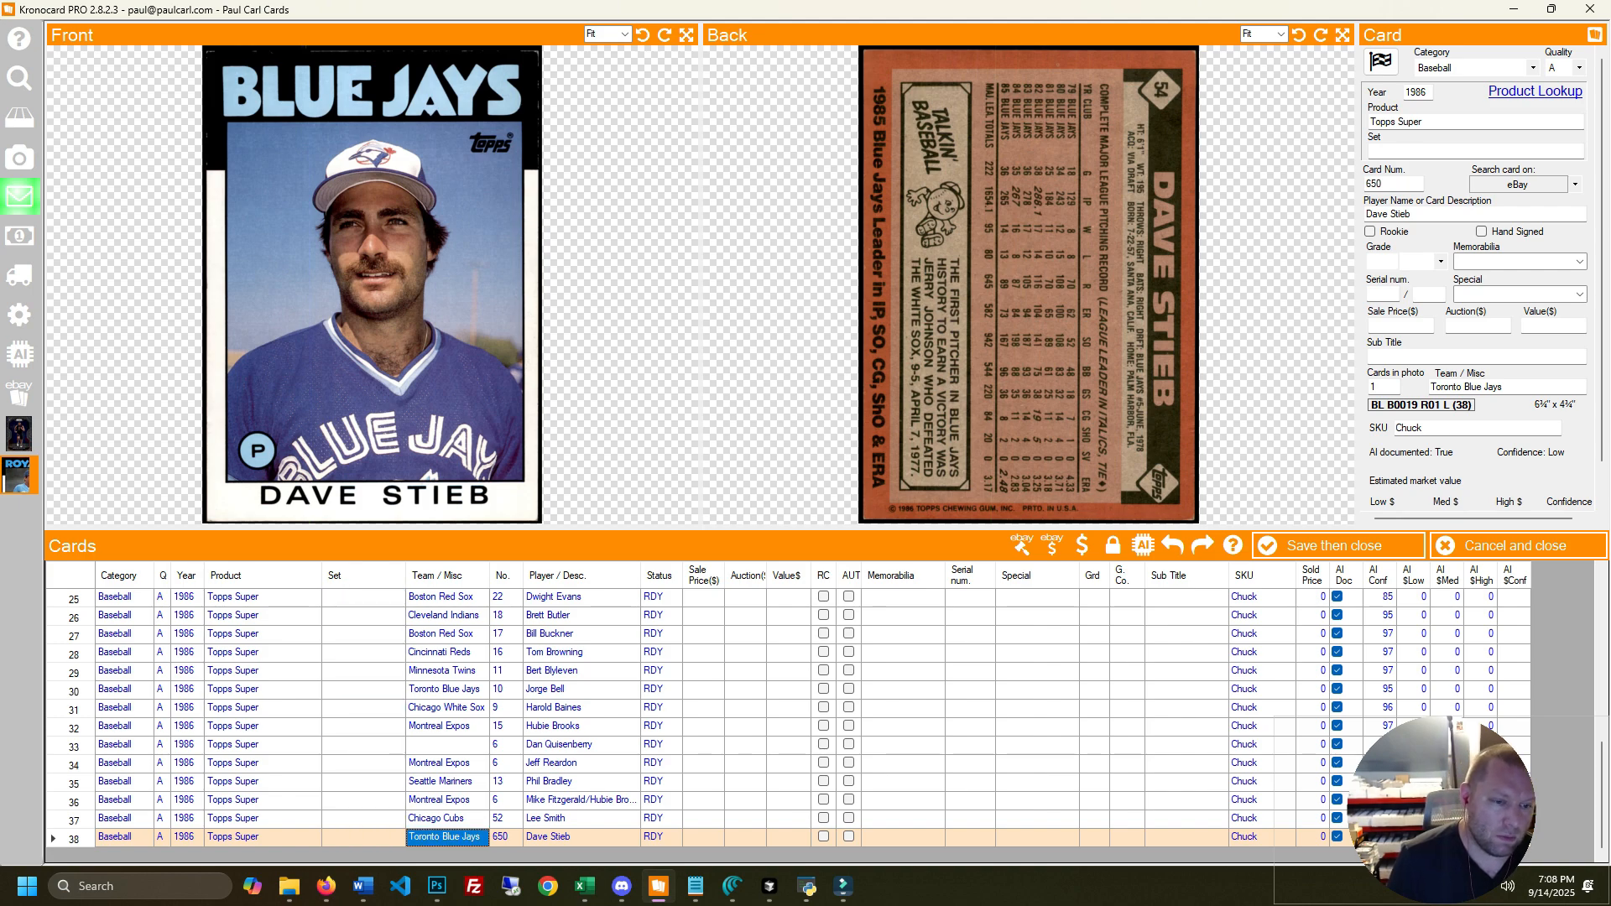
{"action": "key", "text": "Left"}
{"action": "key", "text": "ctrl+shift+Up"}
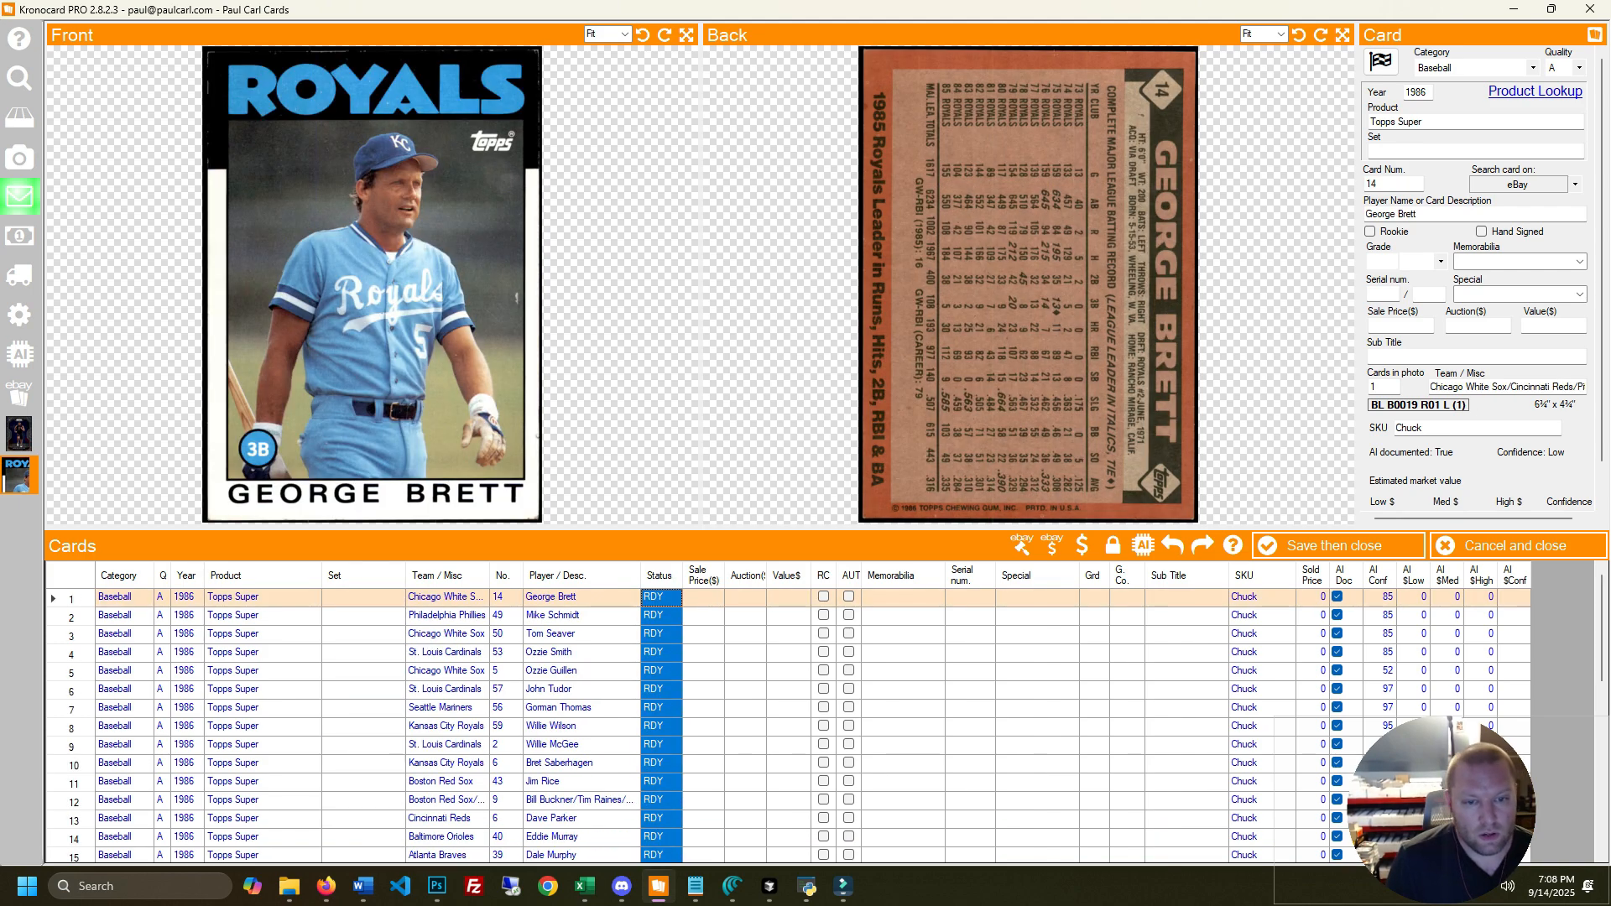
{"action": "key", "text": "Up"}
{"action": "key", "text": "Right"}
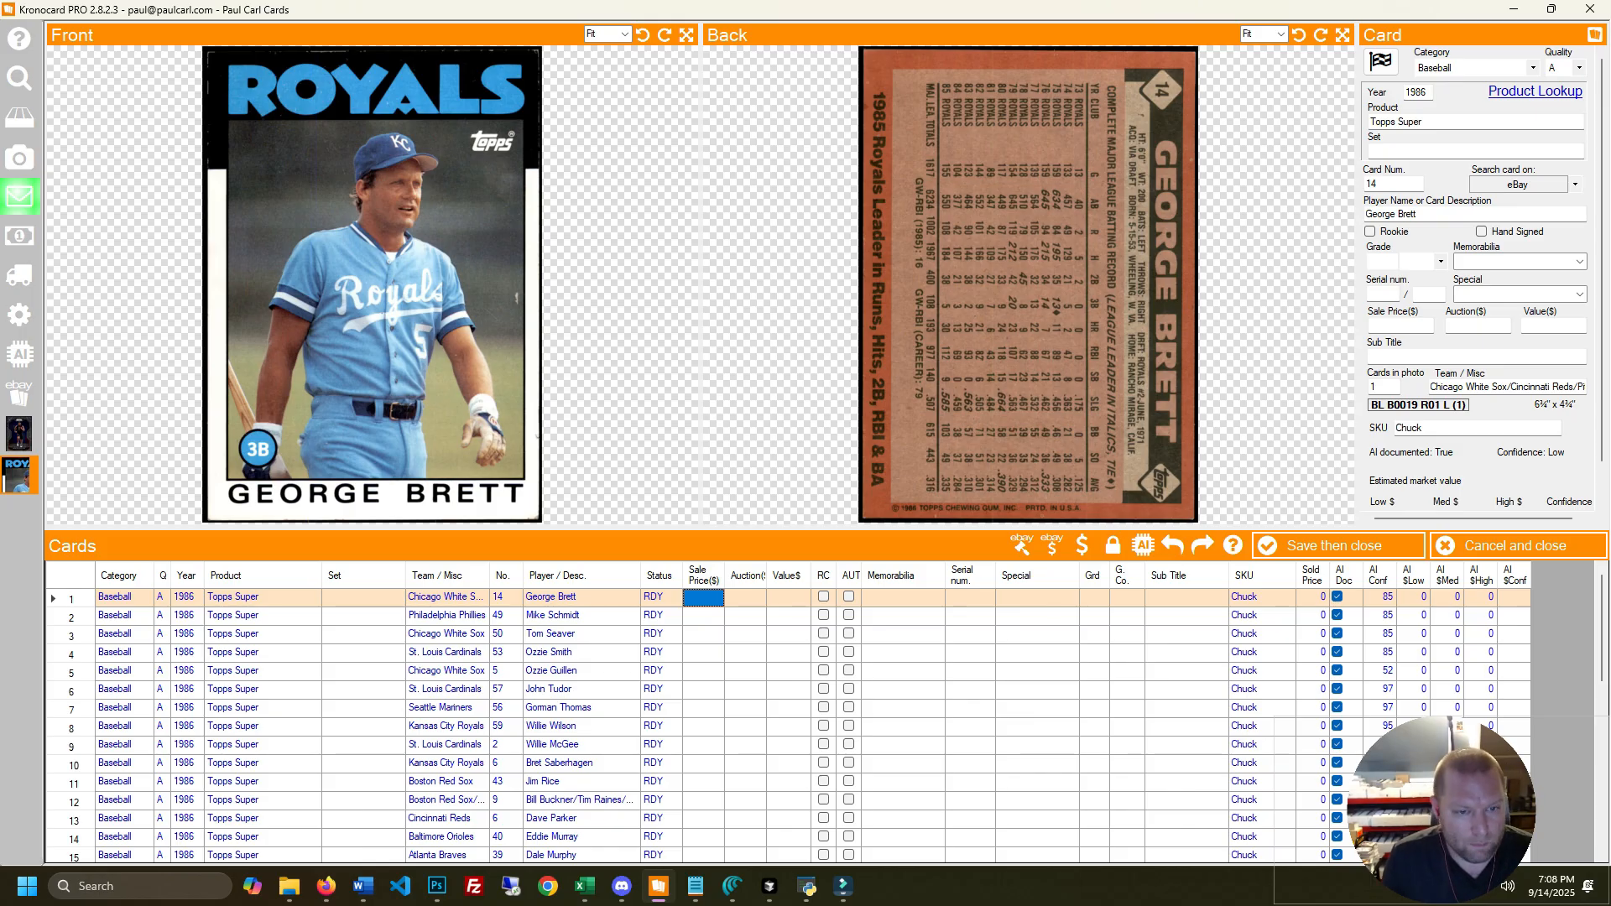
Change the George Brett card's team to Kansas City Royals using the suggestions for "roya"
{"action": "key", "text": "Left"}
{"action": "key", "text": "Left"}
{"action": "key", "text": "Left"}
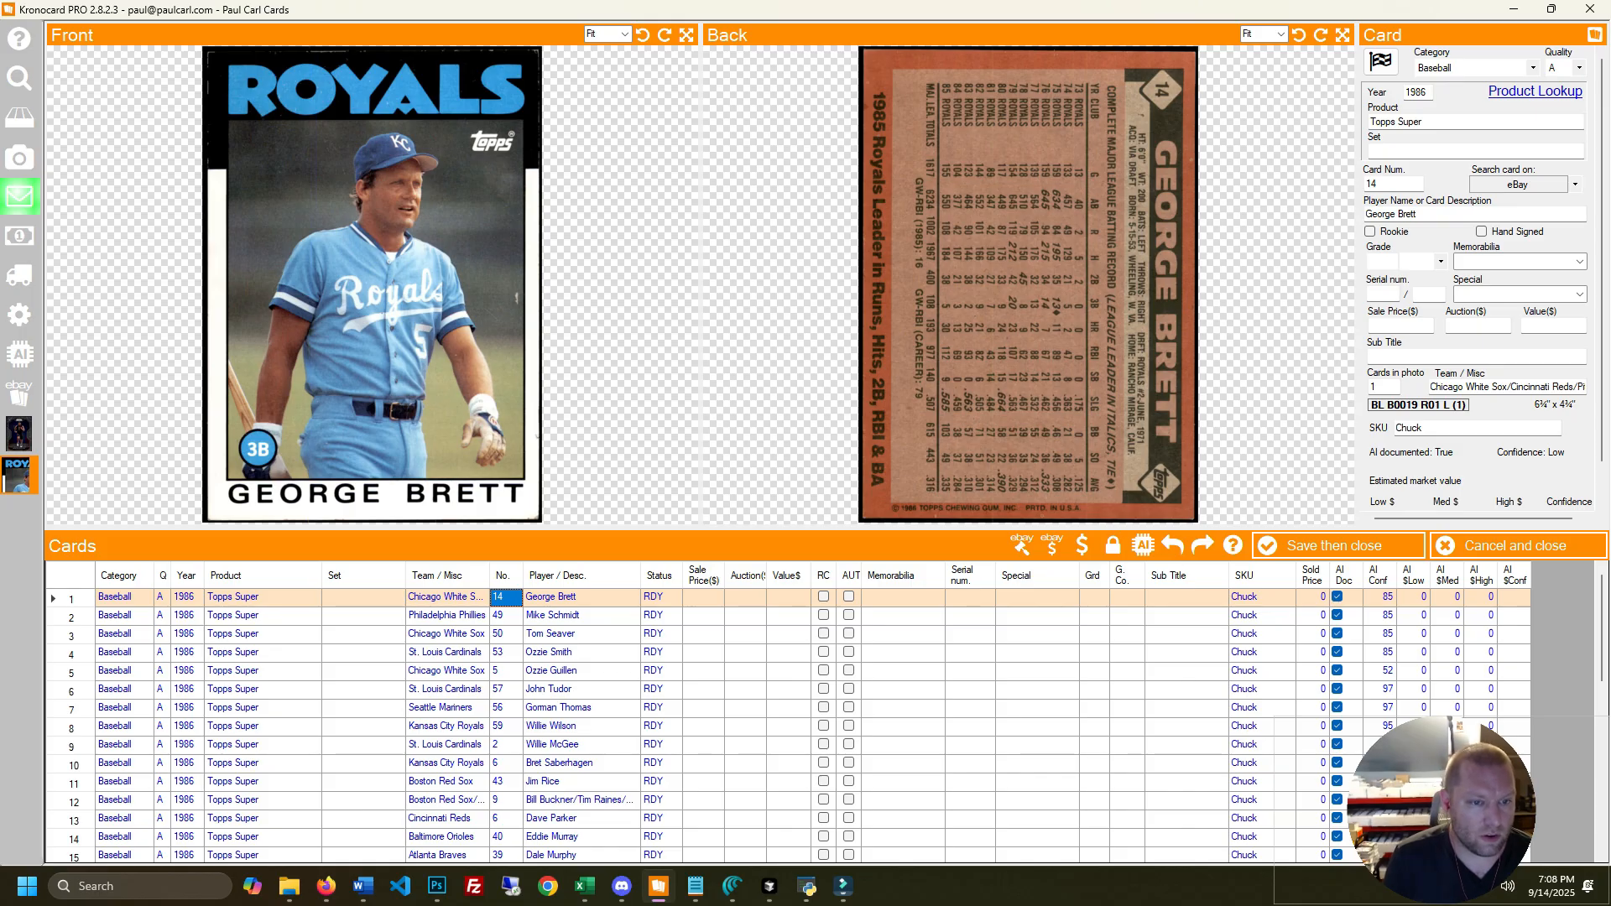
{"action": "key", "text": "Left"}
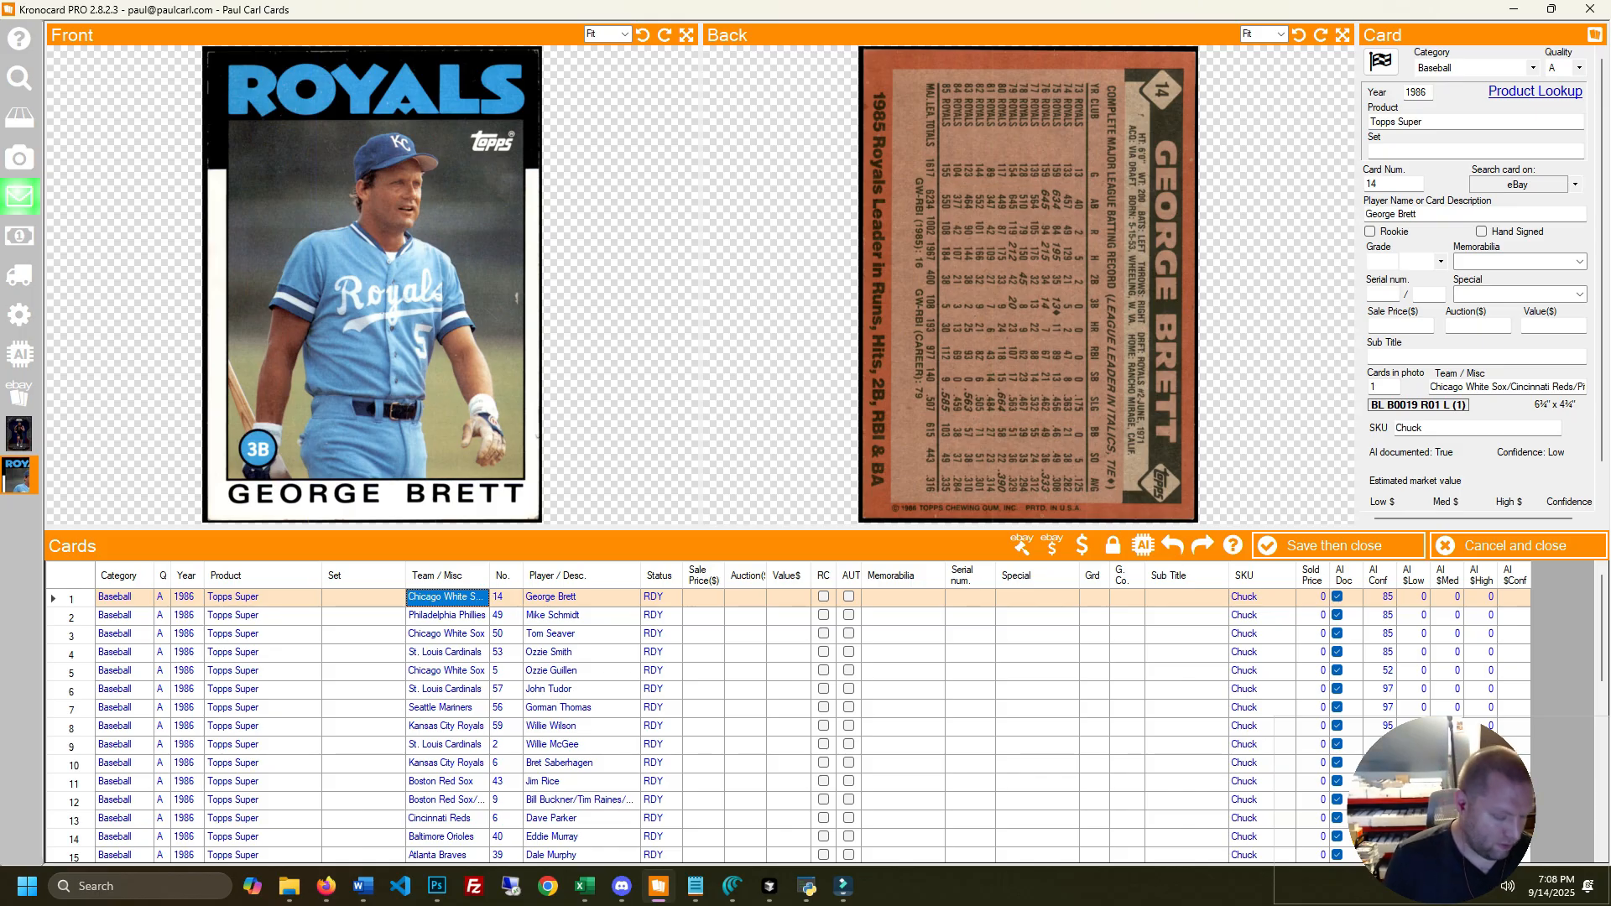
{"action": "type", "text": "royal"}
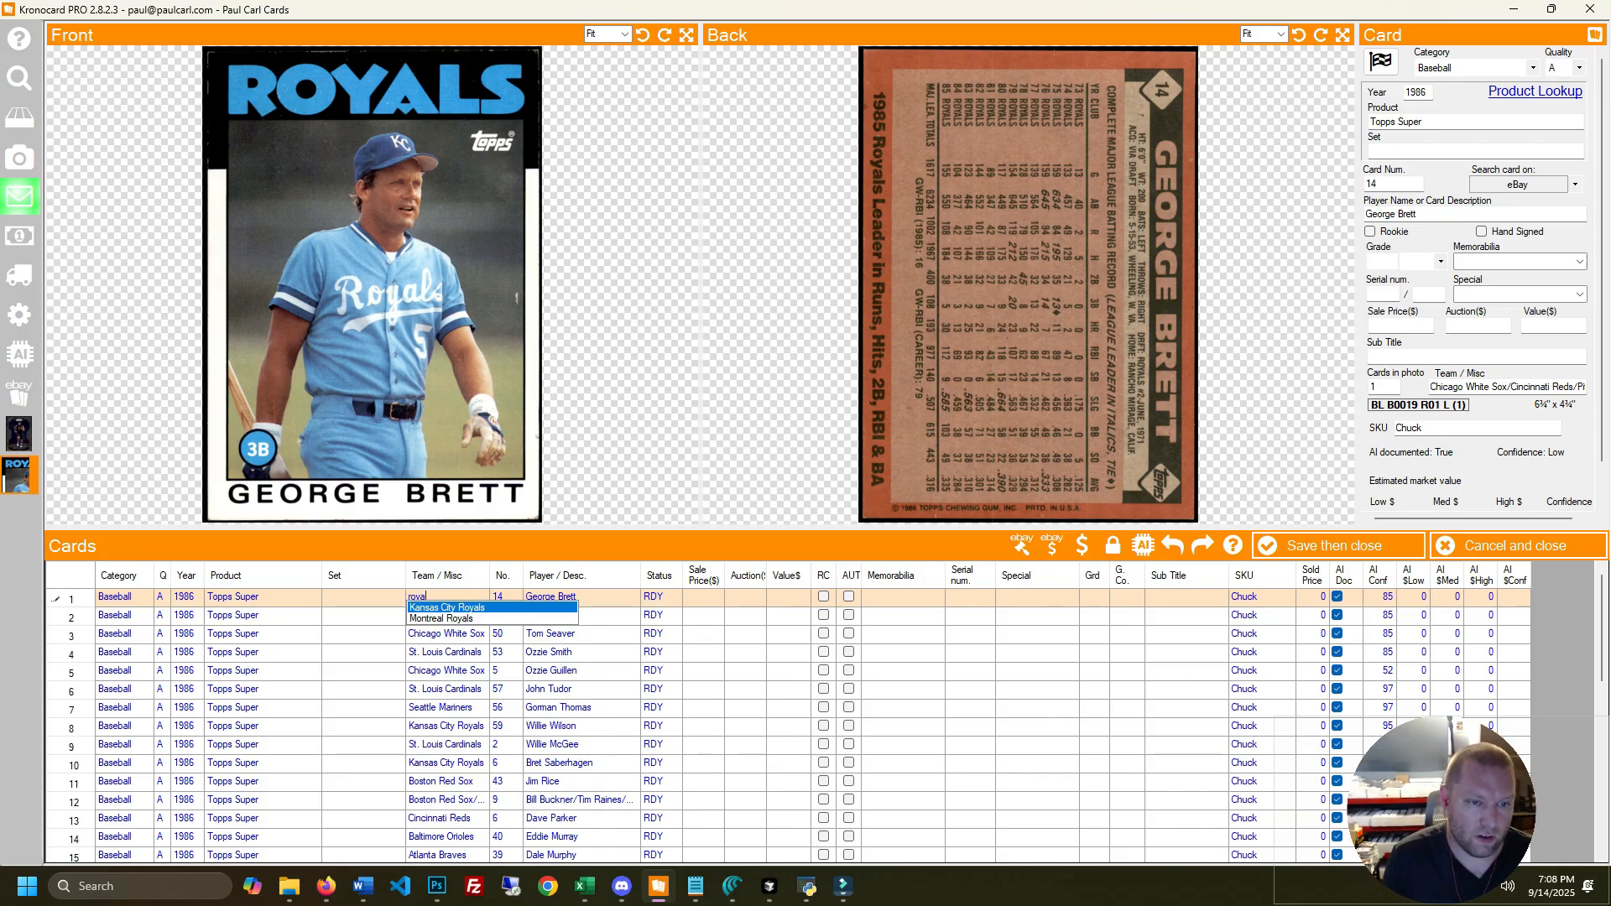
{"action": "key", "text": "BackSpace"}
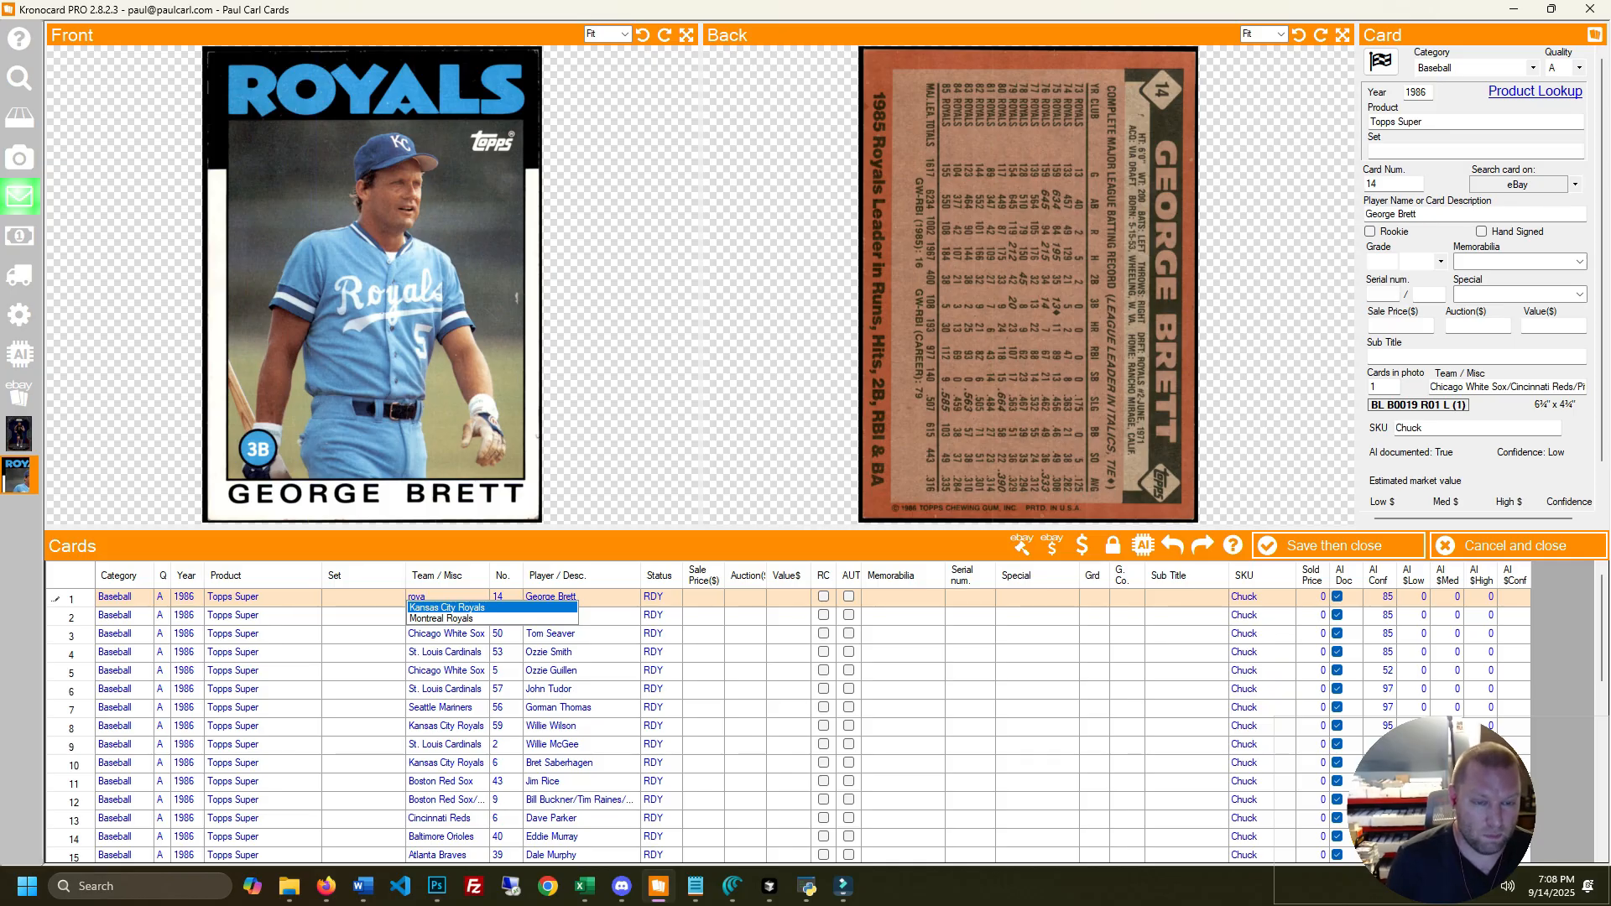
{"action": "key", "text": "Return"}
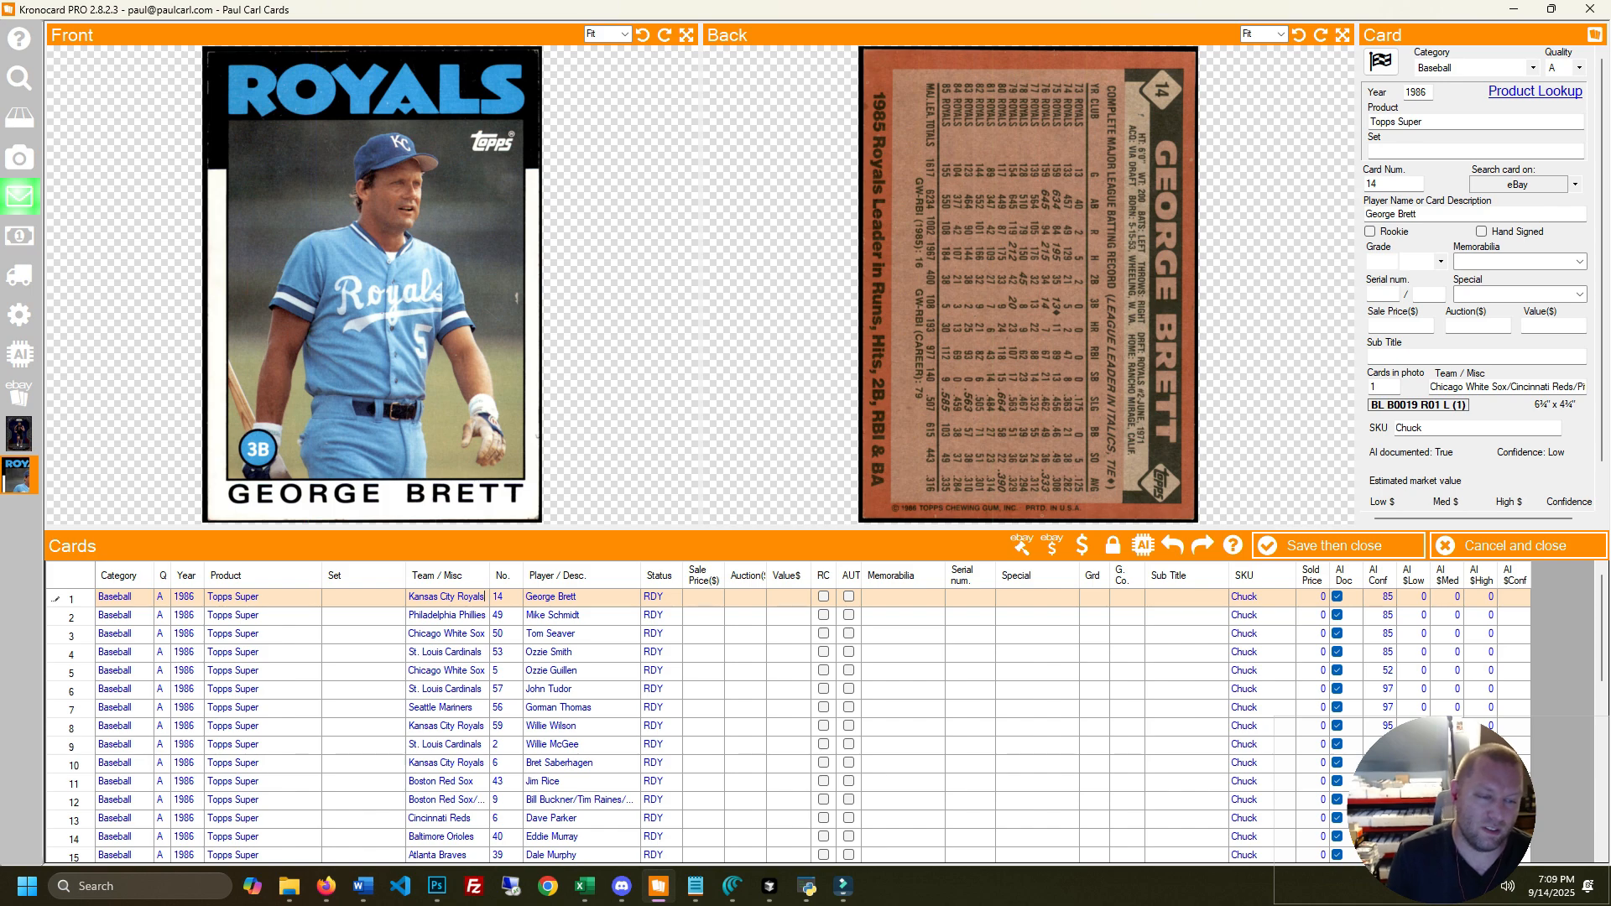
{"action": "key", "text": "Return"}
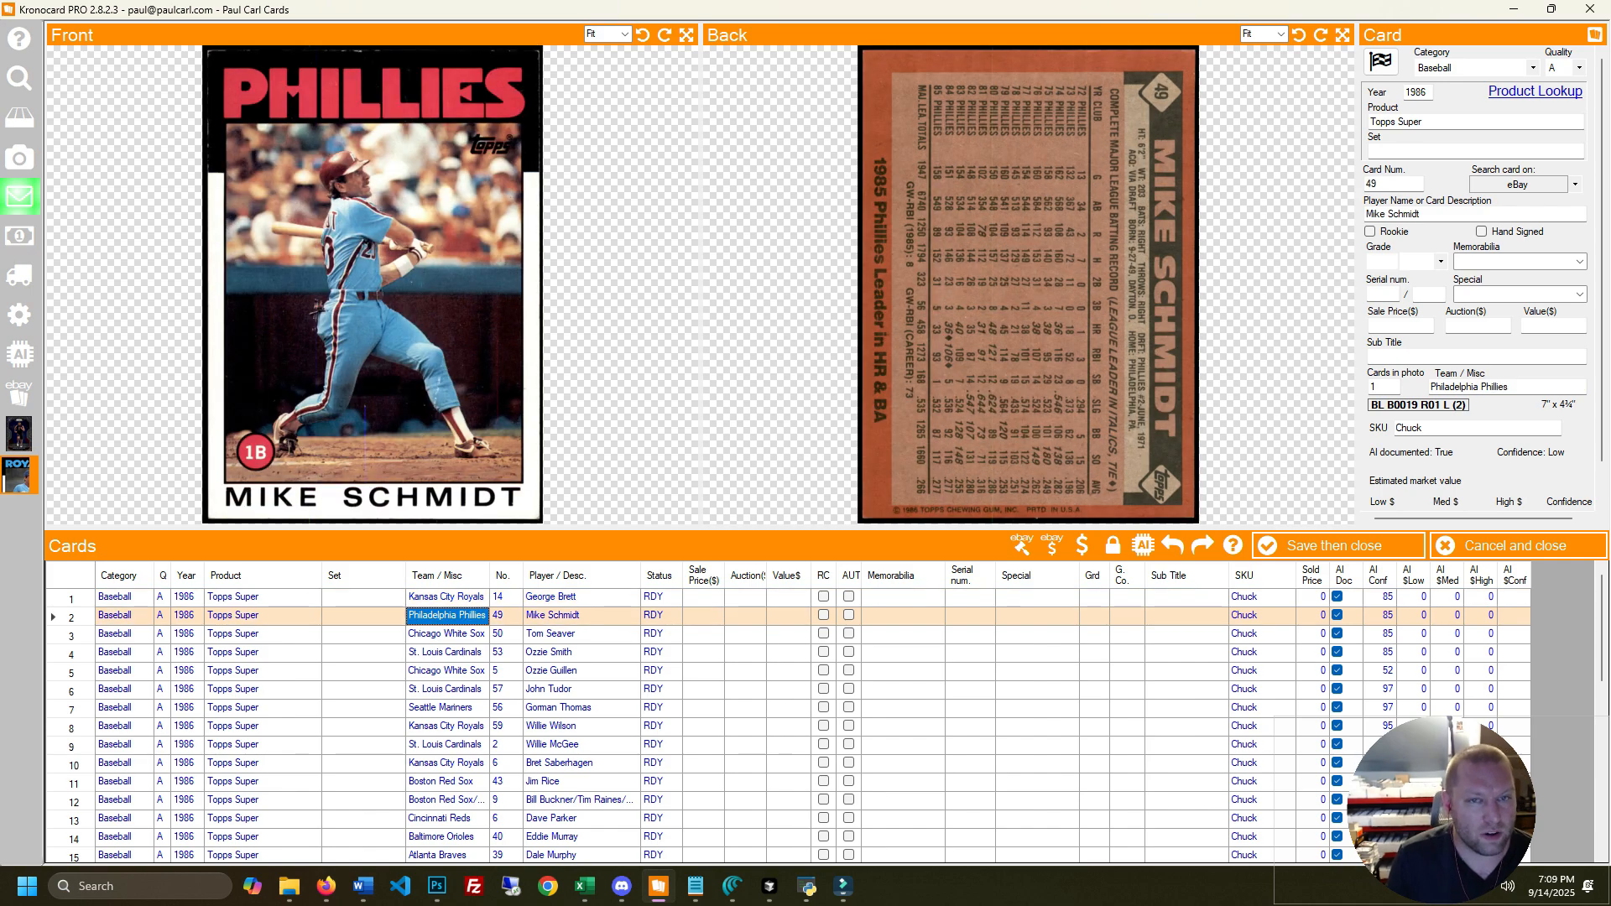
Check the card numbers against the card backs from the first row down, and set the Ozzie Guillen card's number to 7
{"action": "key", "text": "Up"}
{"action": "key", "text": "Right"}
{"action": "key", "text": "Down"}
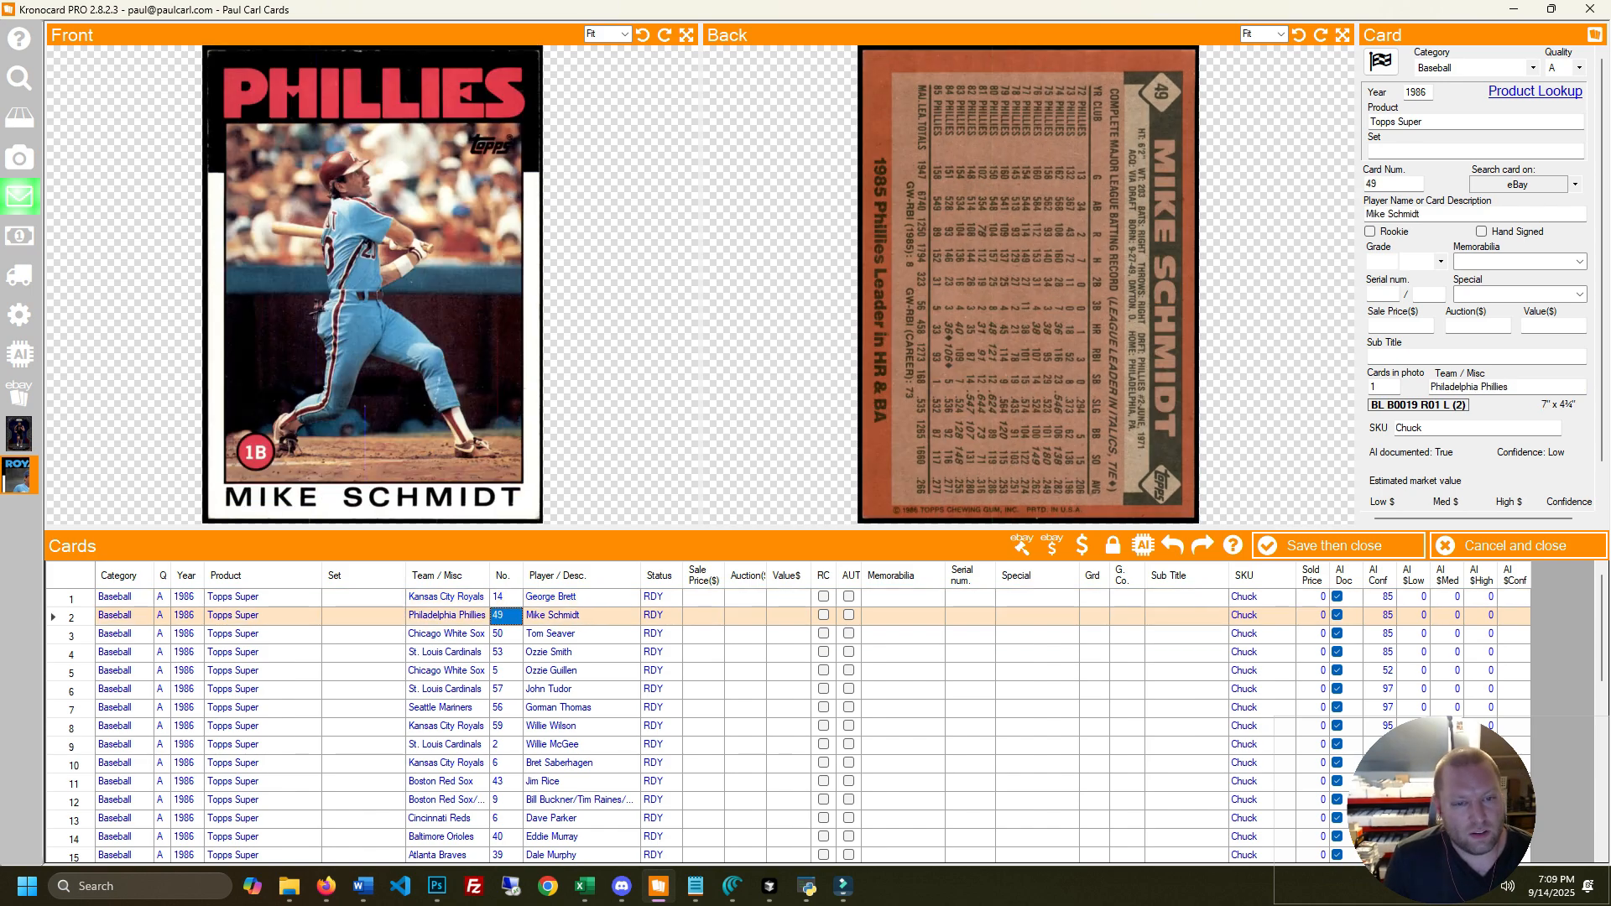
{"action": "key", "text": "Down"}
{"action": "key", "text": "Down"}
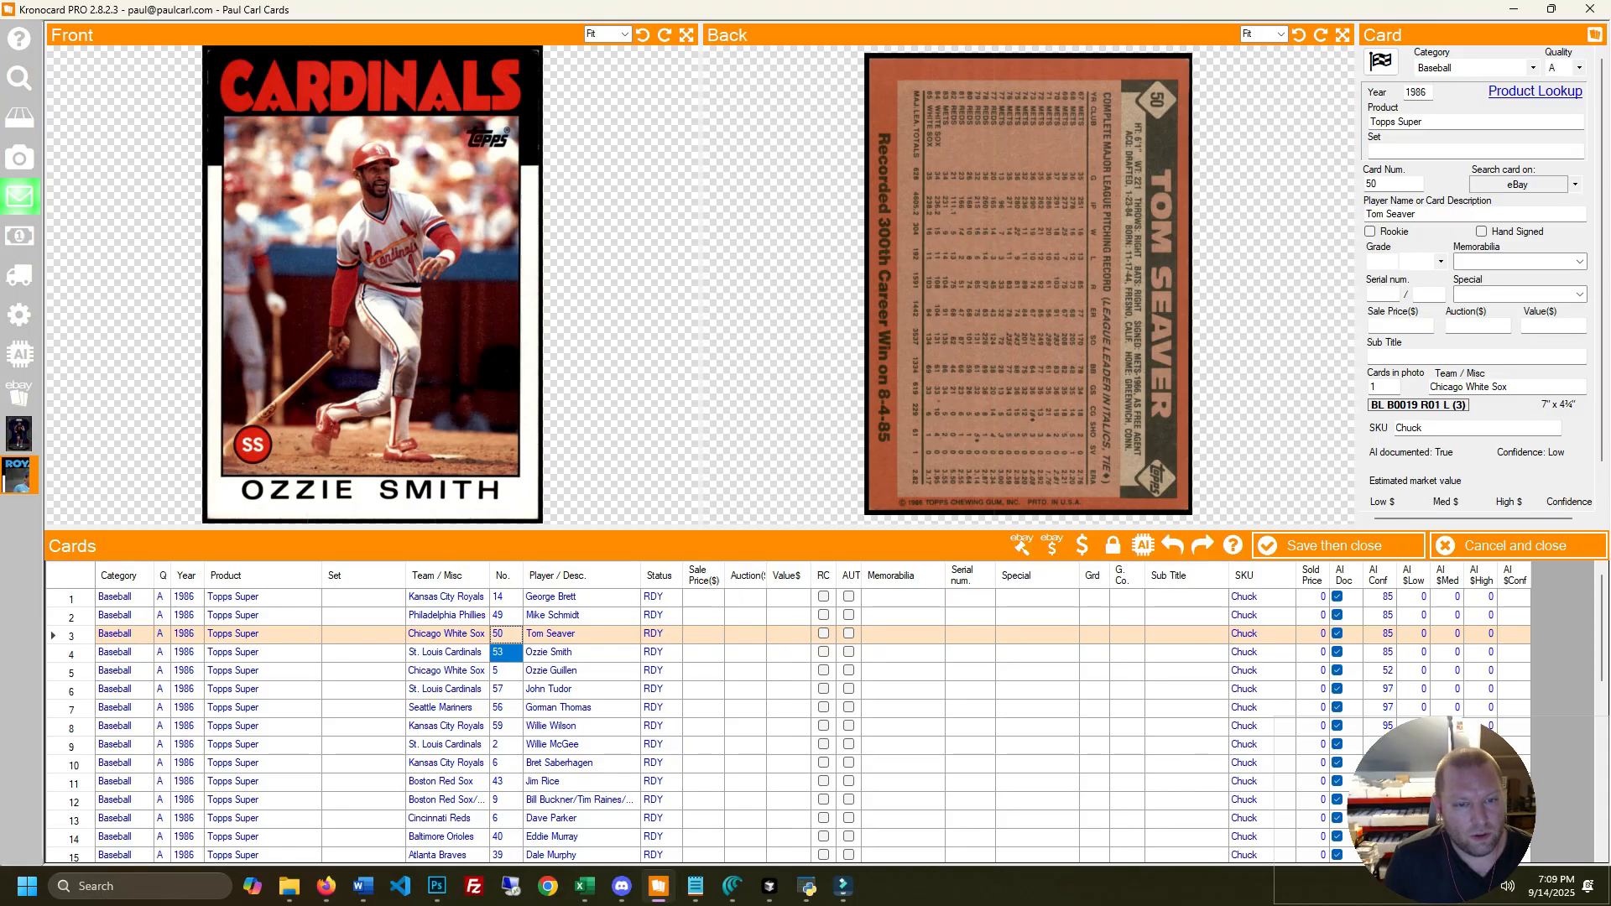
{"action": "key", "text": "Down"}
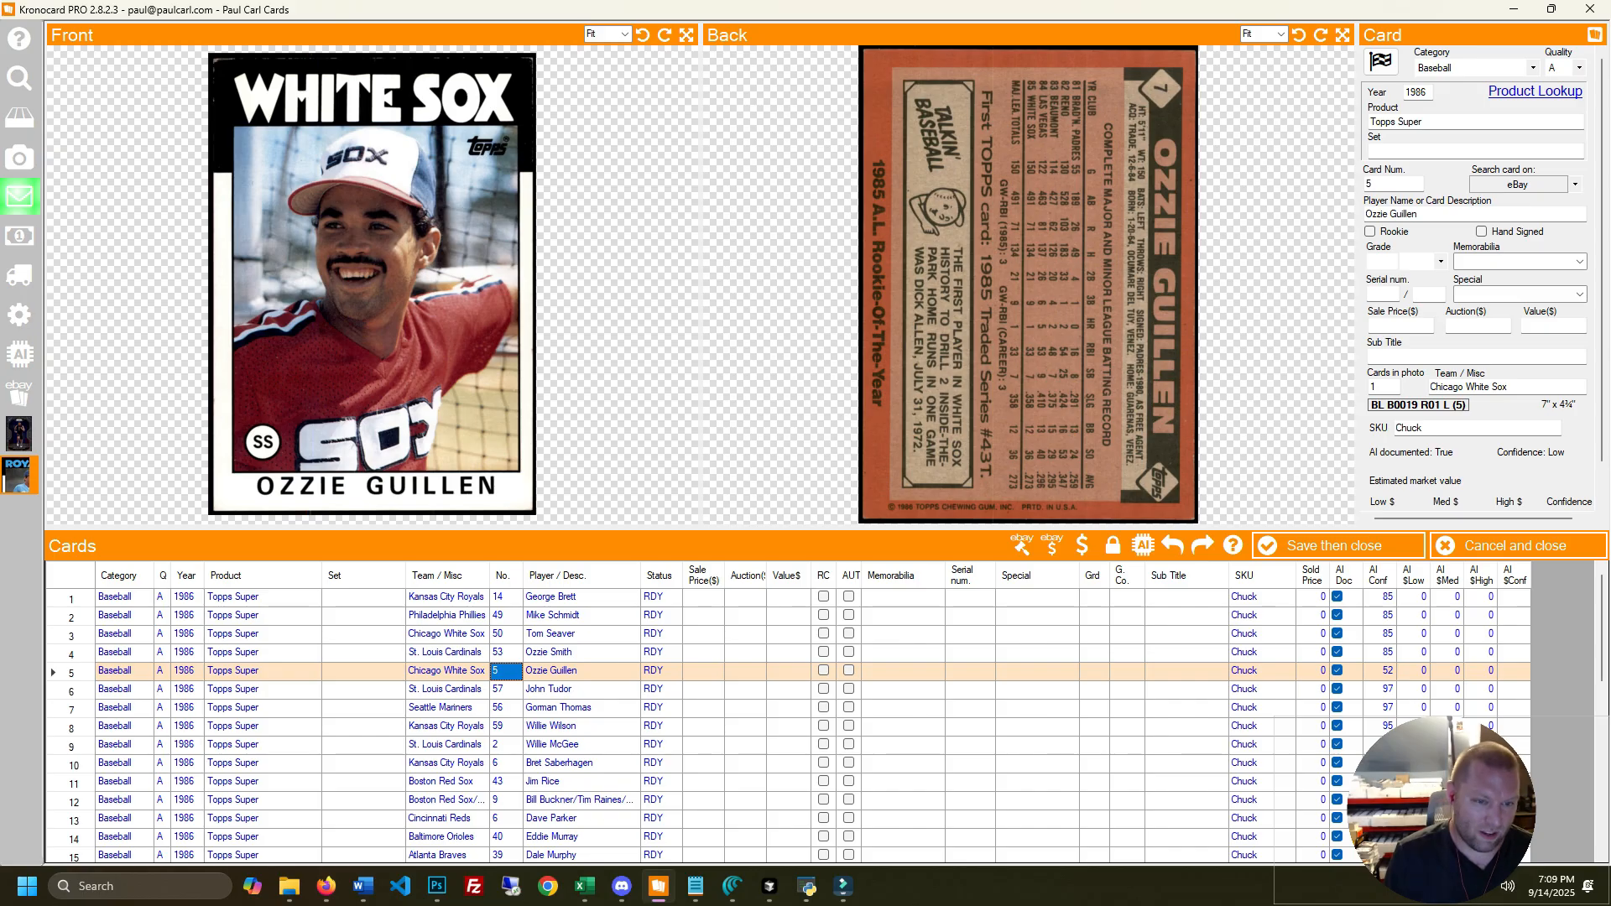
{"action": "key", "text": "Down"}
{"action": "key", "text": "Down"}
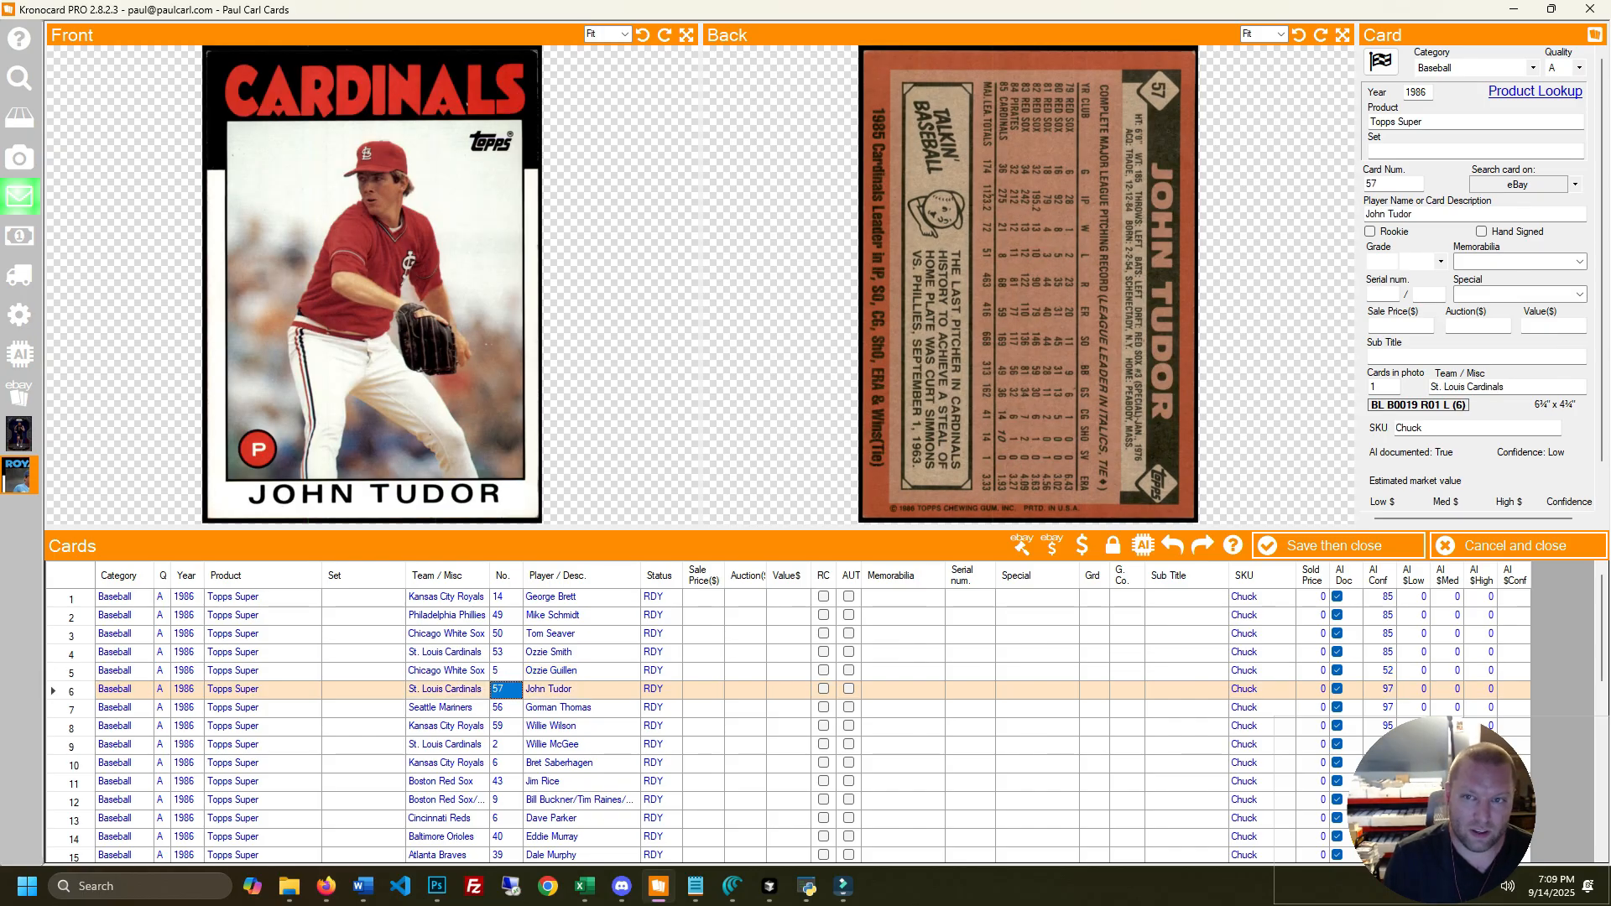
{"action": "key", "text": "Up"}
{"action": "key", "text": "Up"}
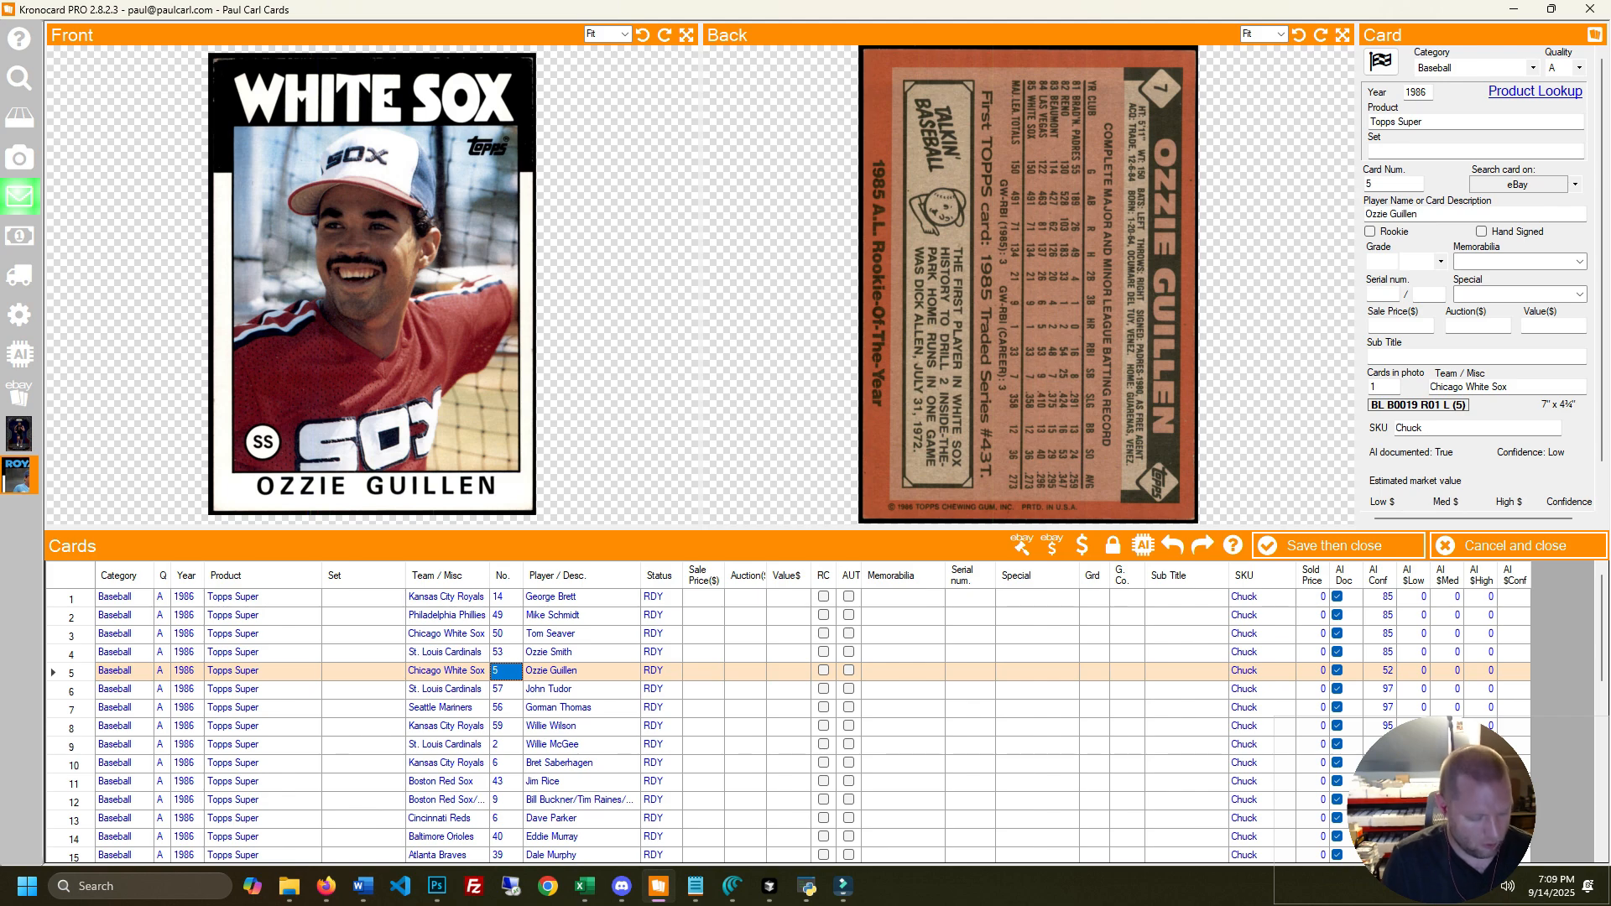
{"action": "type", "text": "7"}
{"action": "key", "text": "Return"}
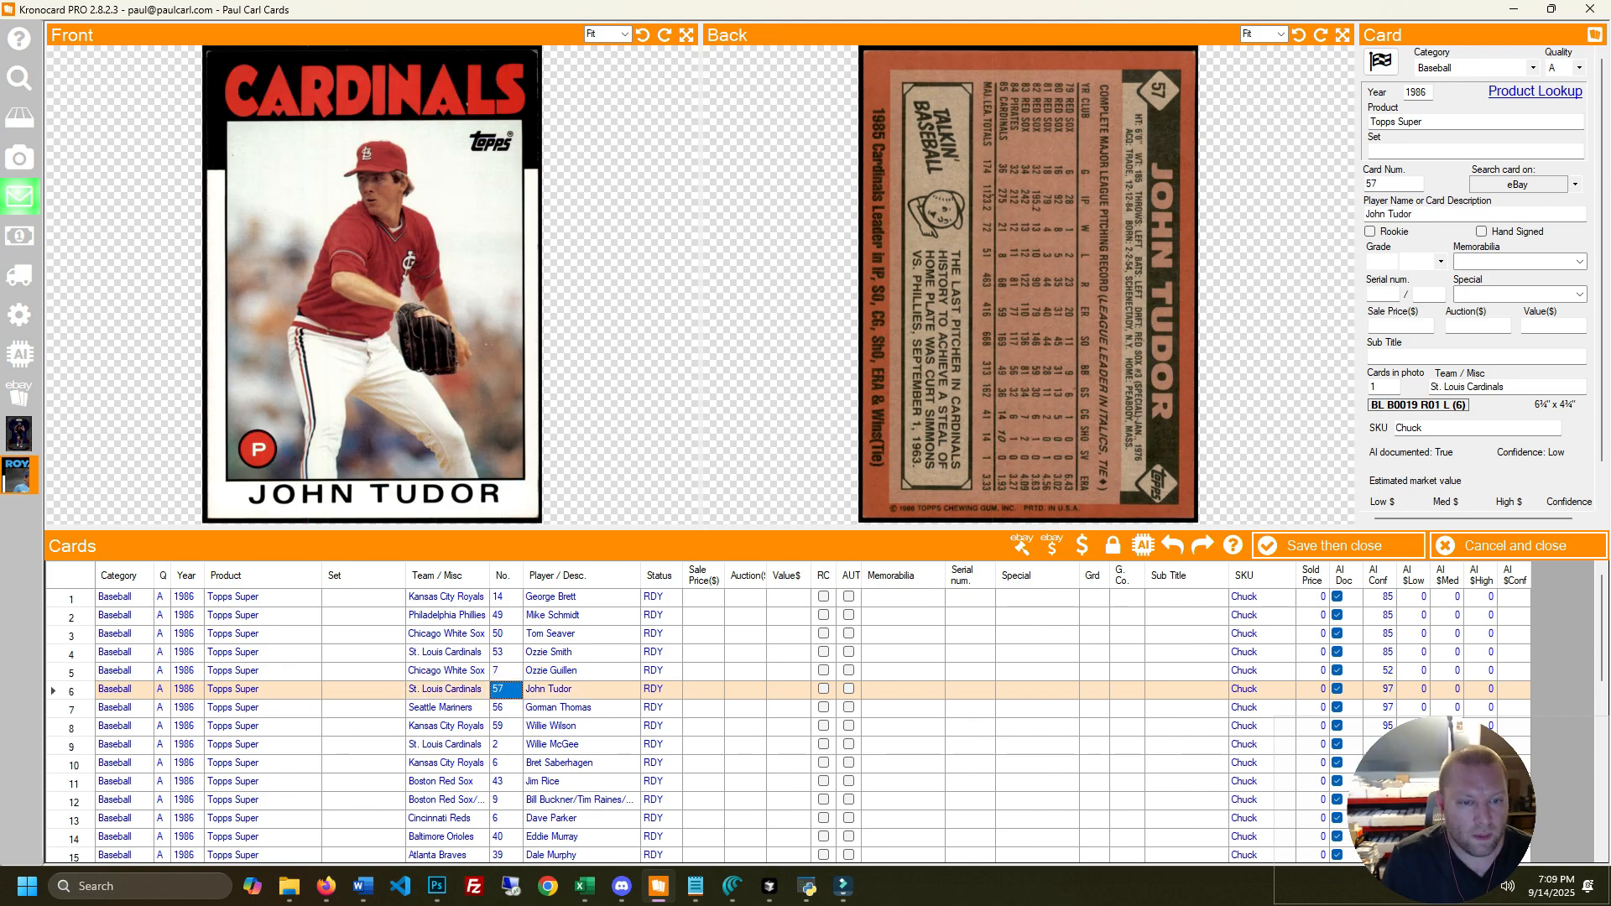
Review the card numbers from John Tudor down to Bret Saberhagen, and set the Bret Saberhagen card's number to 3
{"action": "key", "text": "Return"}
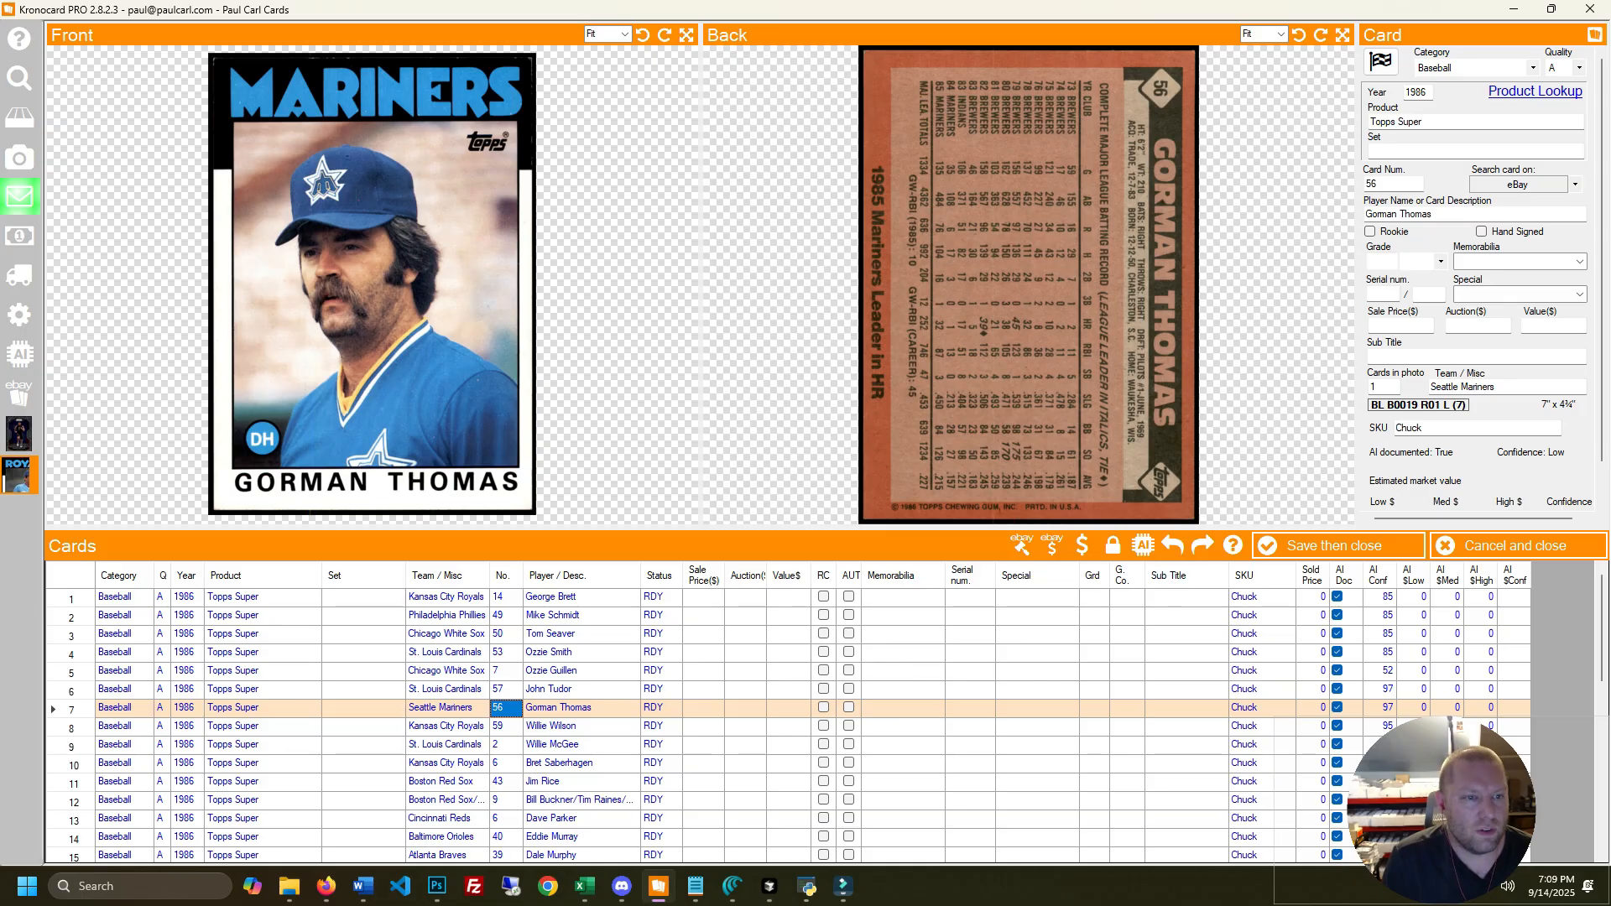
{"action": "key", "text": "Return"}
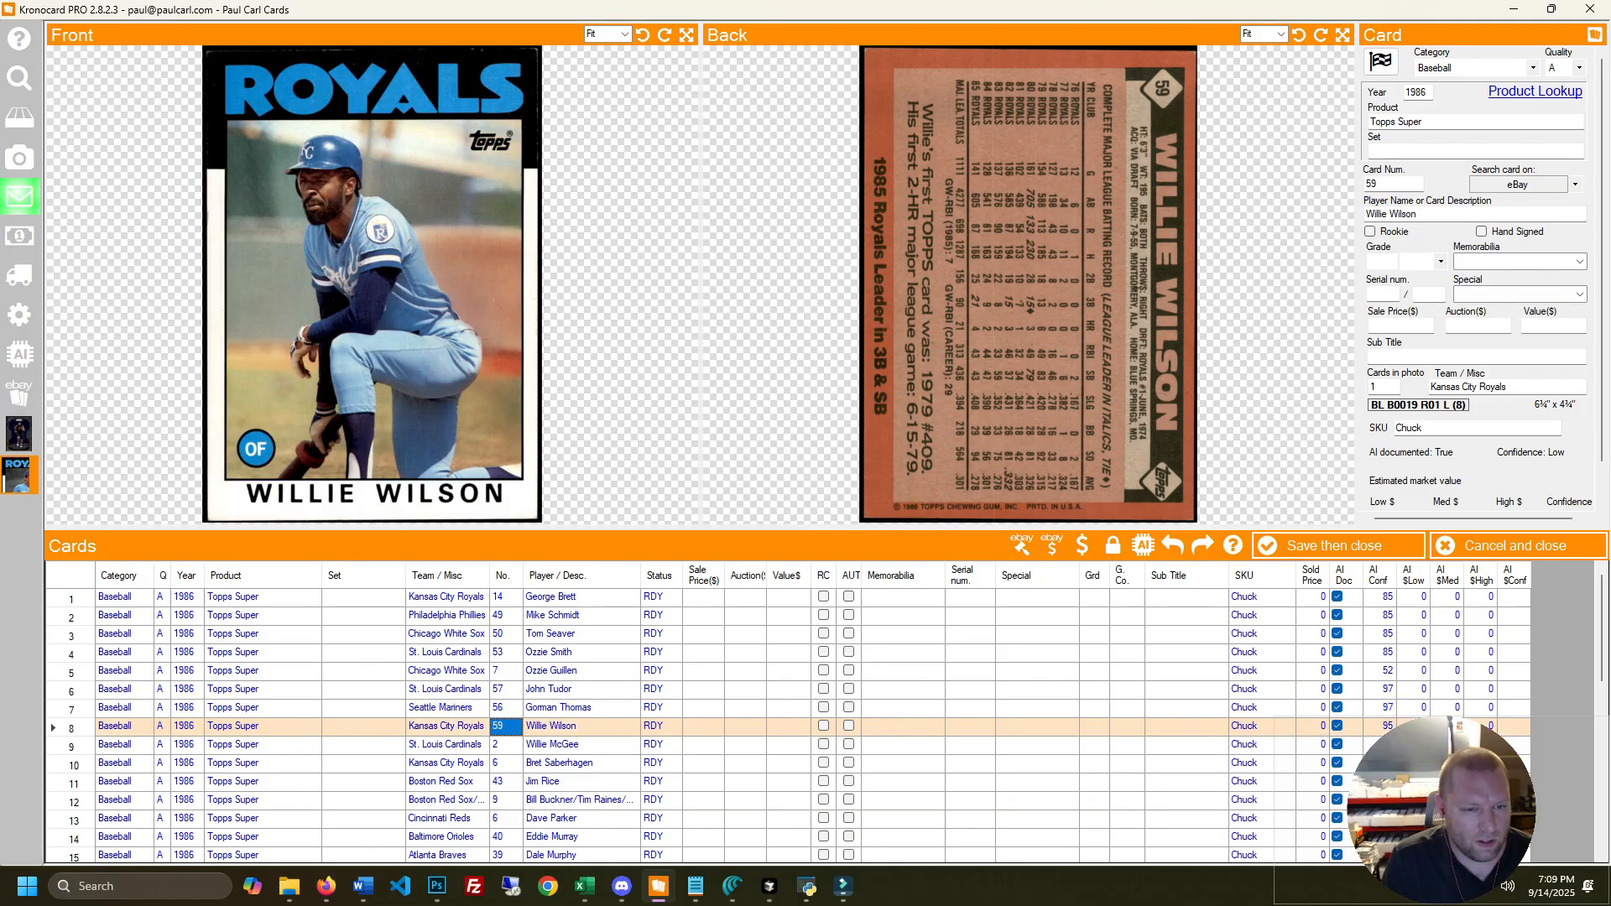
{"action": "key", "text": "Return"}
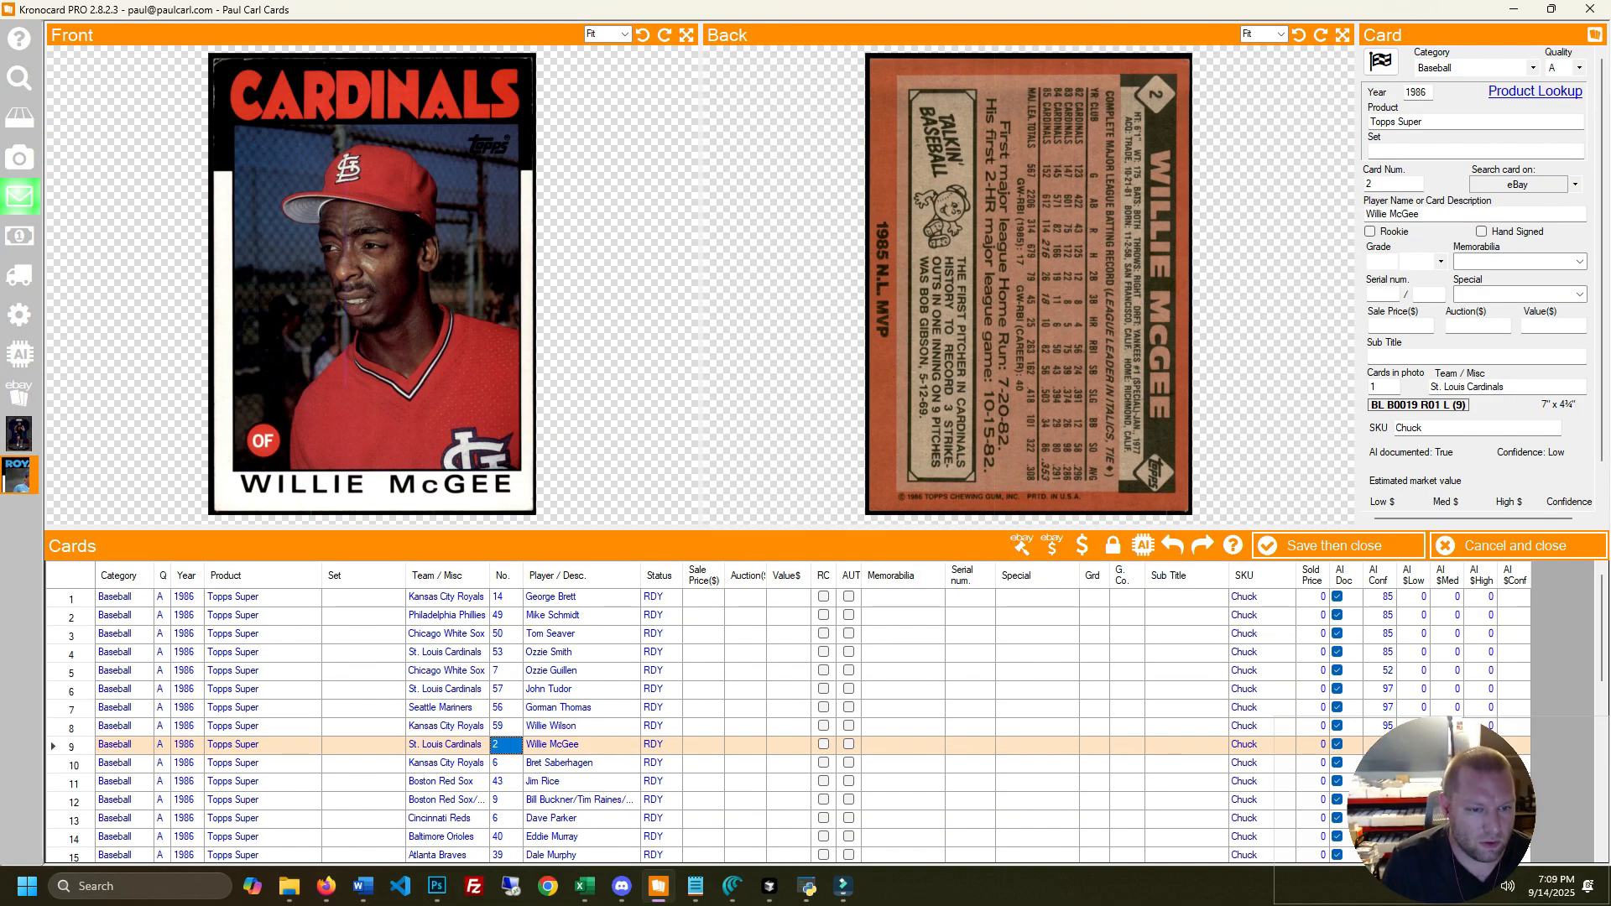
{"action": "key", "text": "Return"}
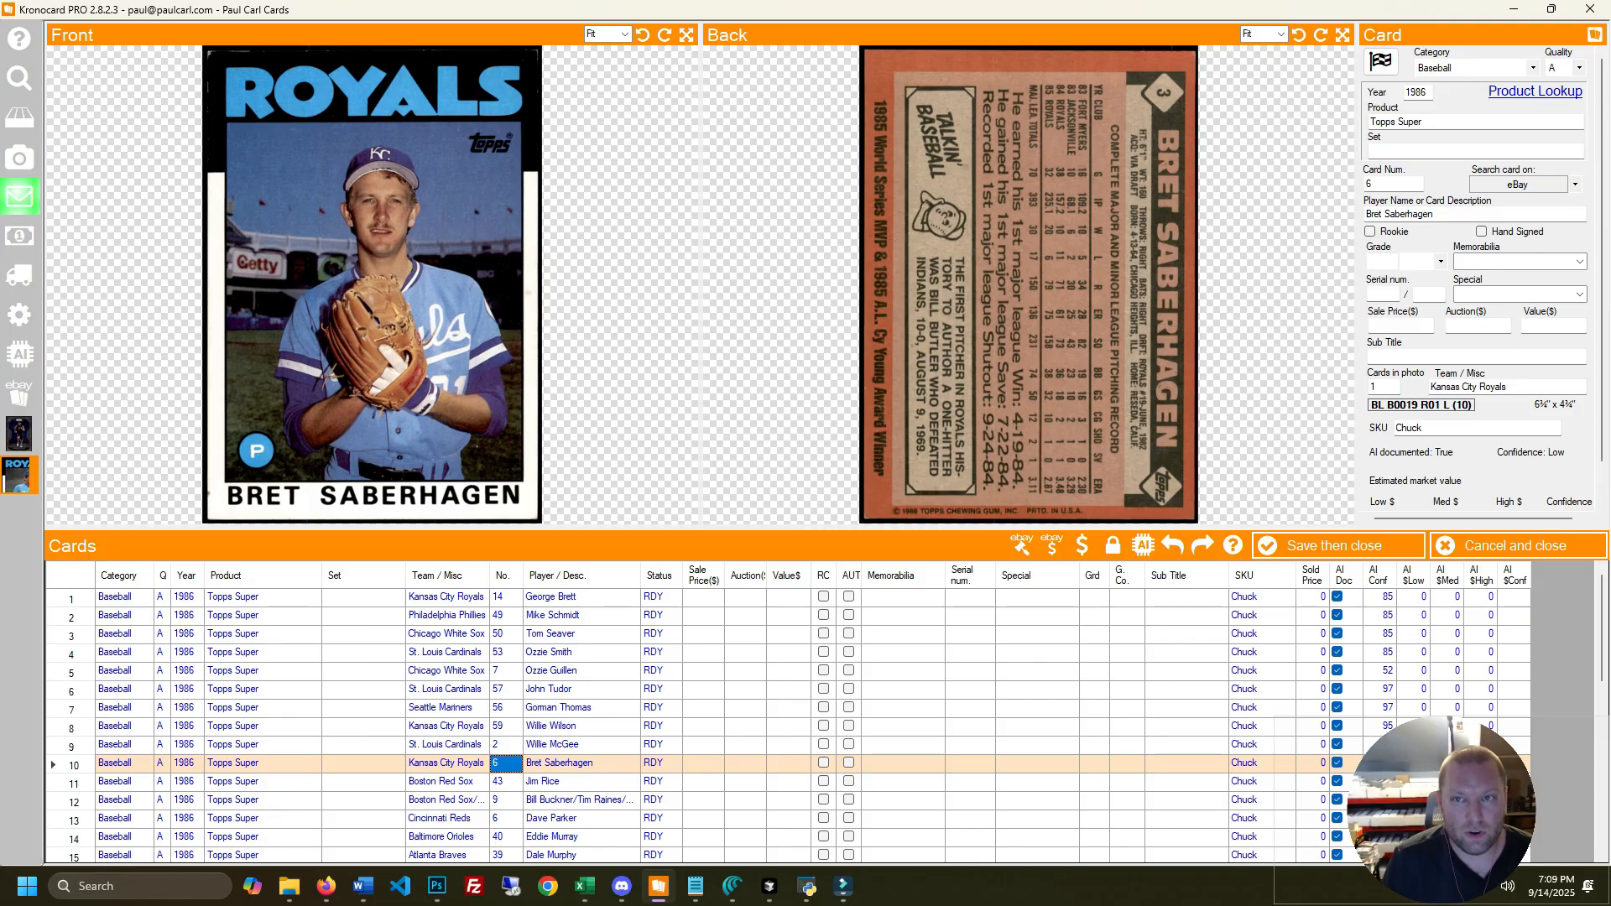
{"action": "type", "text": "3"}
{"action": "key", "text": "Return"}
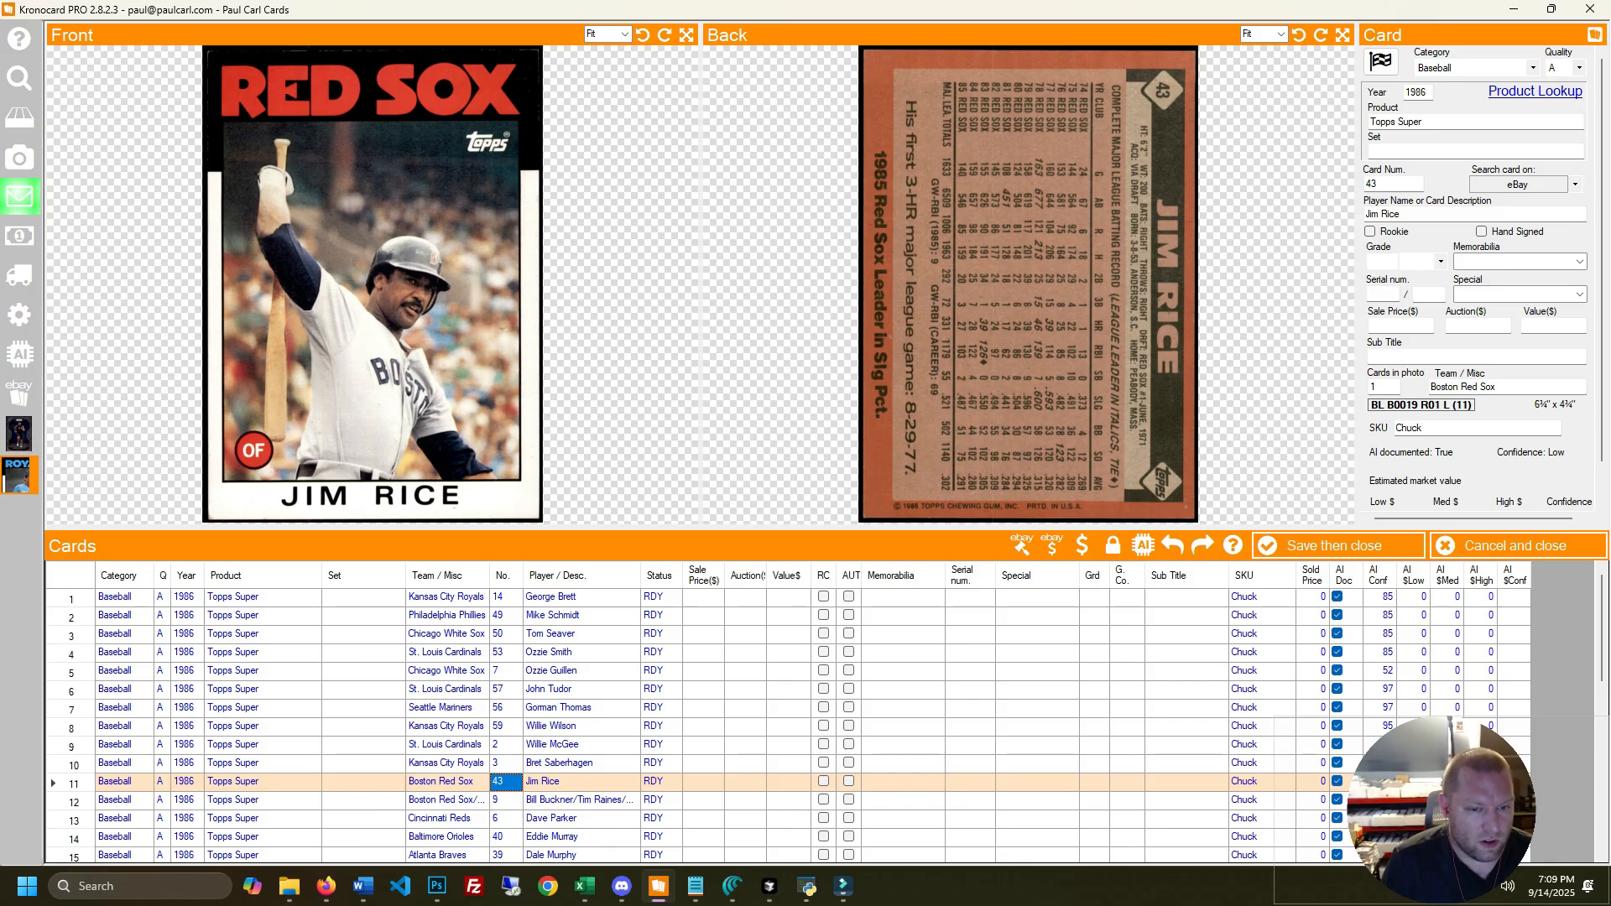
Set the card number in row 12, the Tim Raines card, to 42
{"action": "key", "text": "Return"}
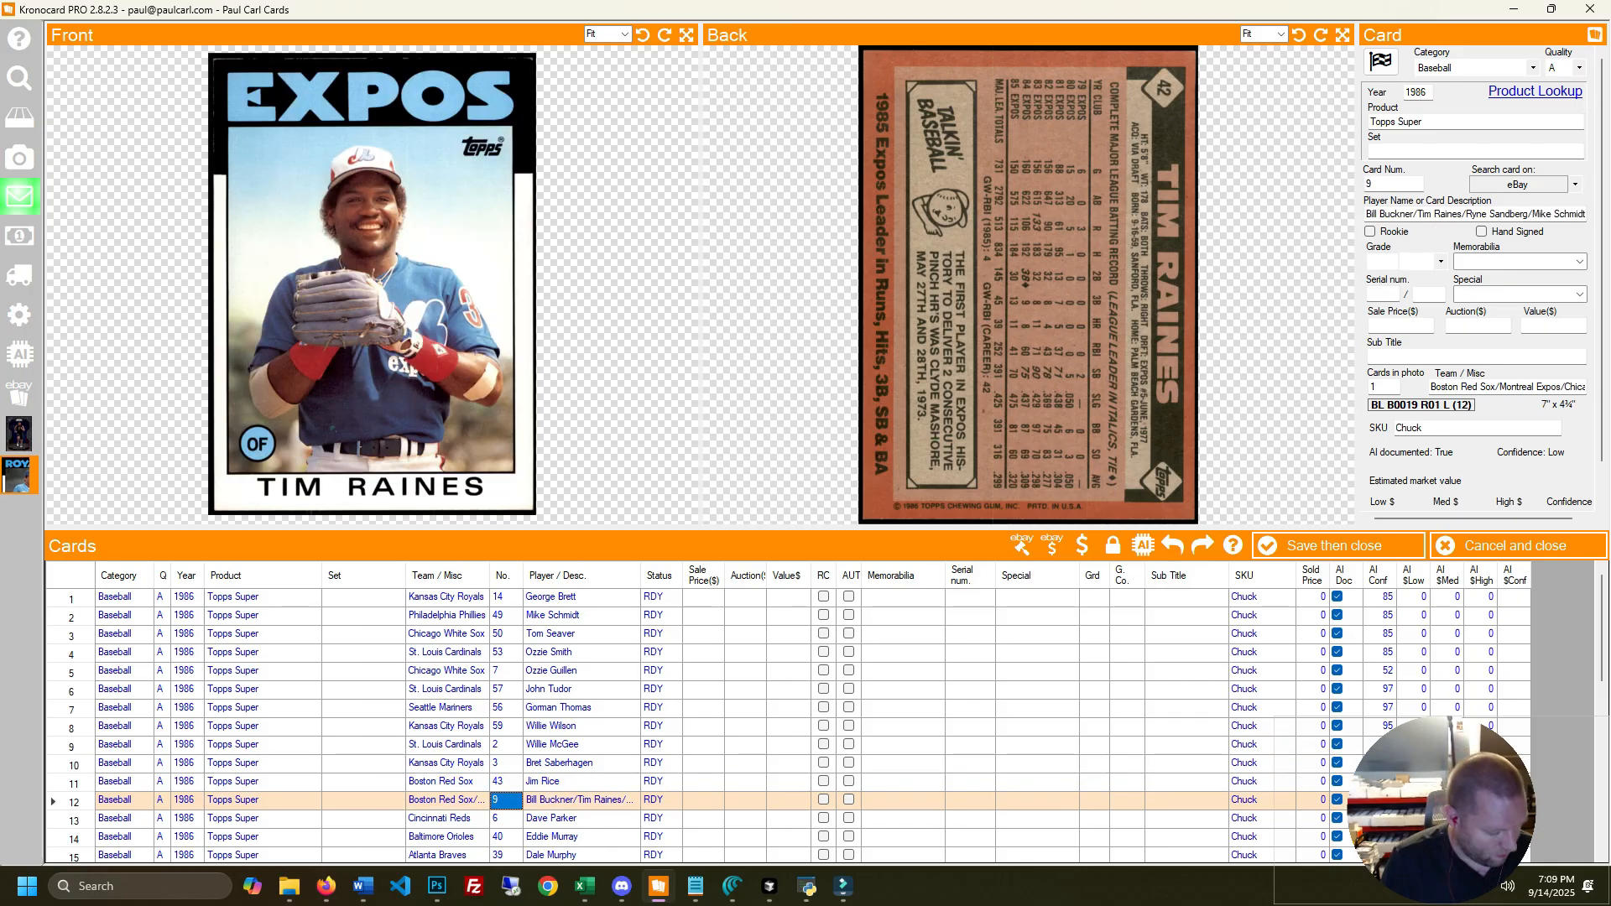
{"action": "type", "text": "42"}
{"action": "key", "text": "Tab"}
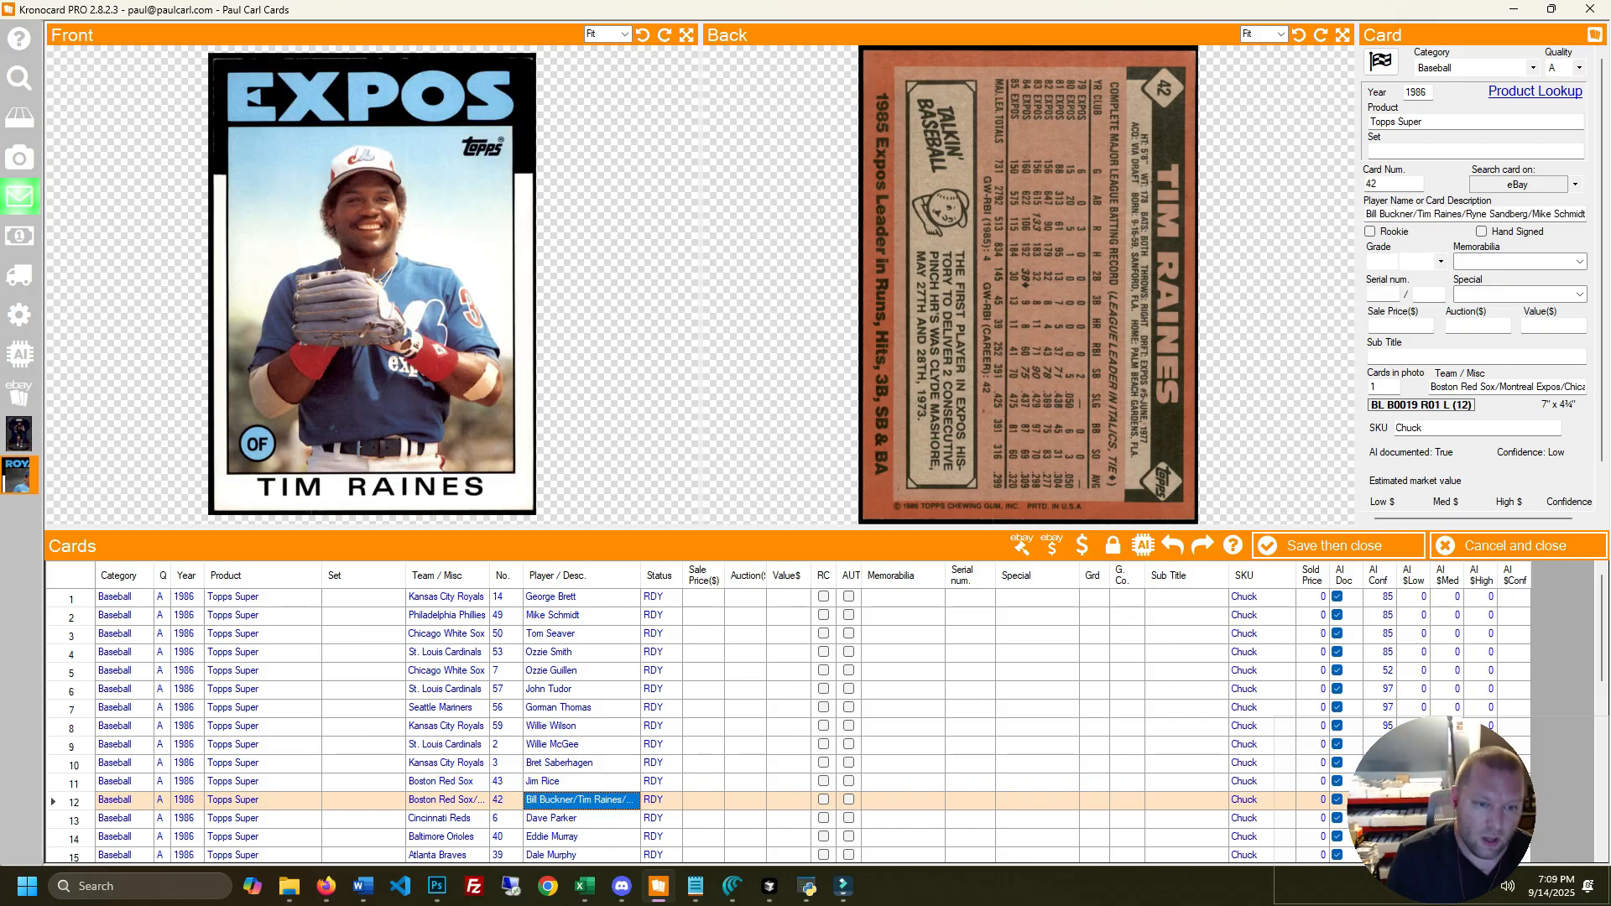
Replace the multi-player description in row 12 with Tim Raines
{"action": "key", "text": "Home"}
{"action": "key", "text": "Right"}
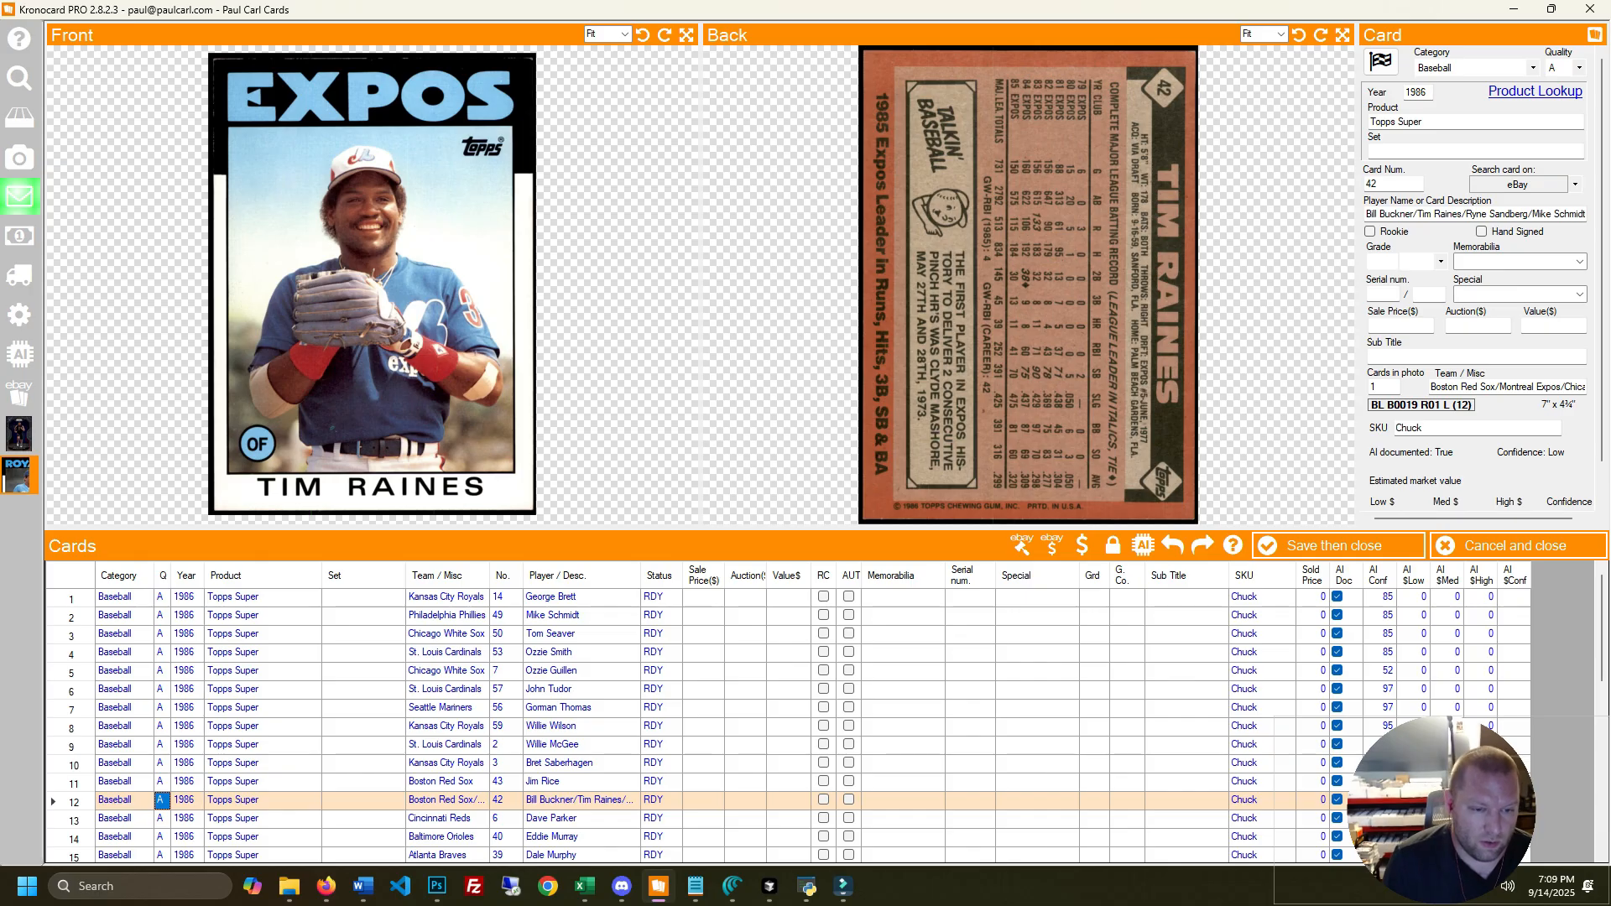
{"action": "key", "text": "Right"}
{"action": "key", "text": "Right"}
{"action": "key", "text": "Right"}
{"action": "key", "text": "Right"}
{"action": "key", "text": "Right"}
{"action": "key", "text": "Right"}
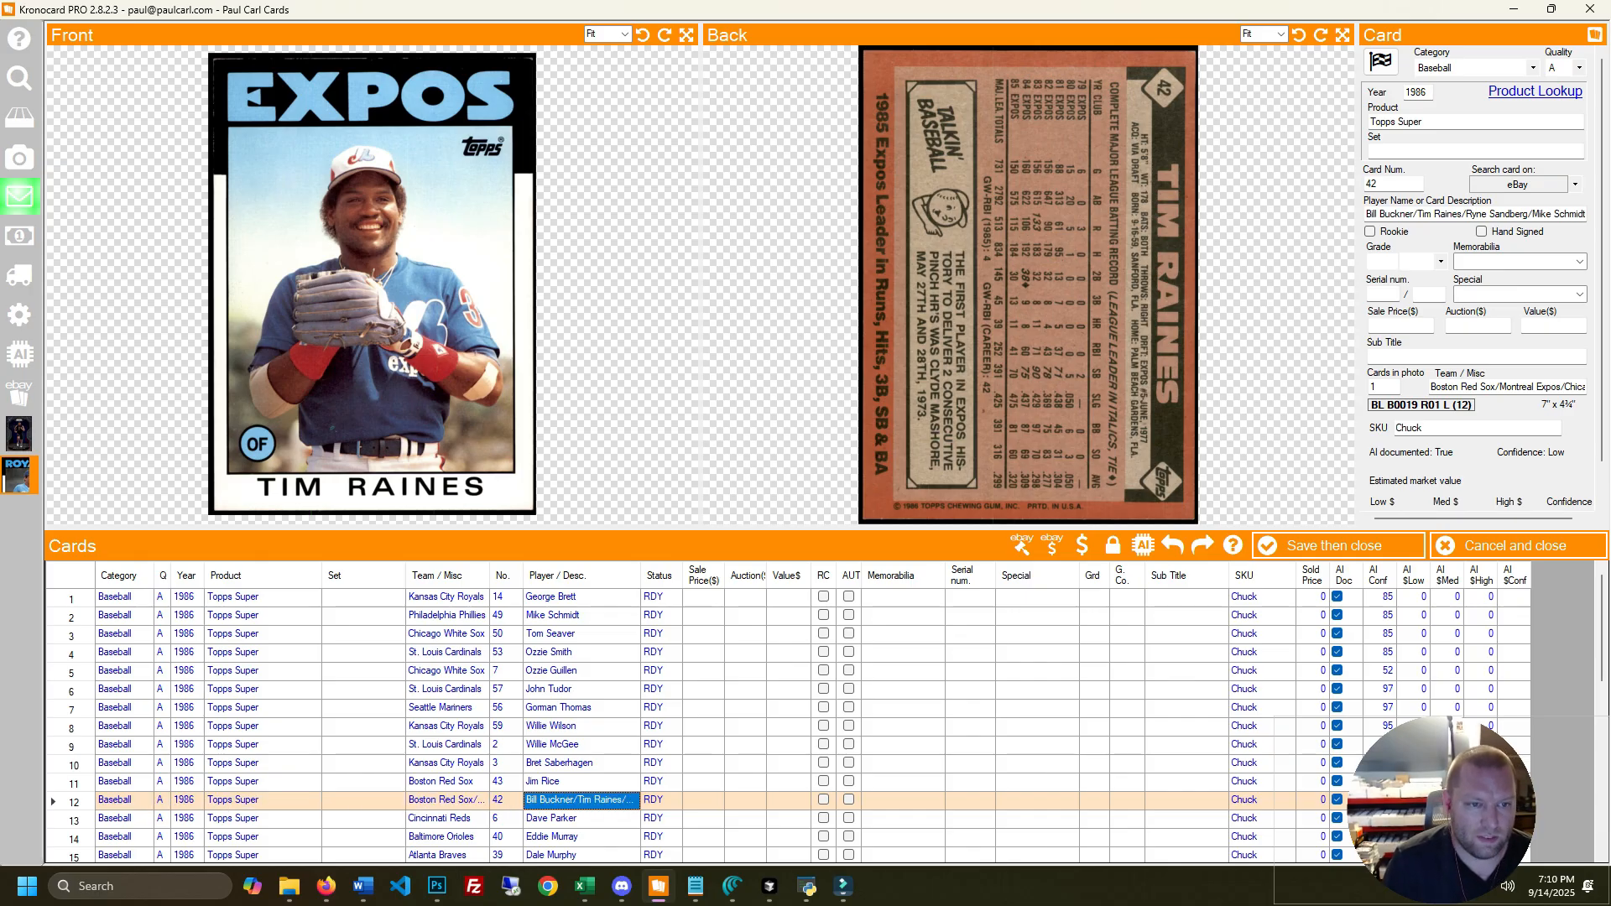
{"action": "type", "text": "Tim Rian"}
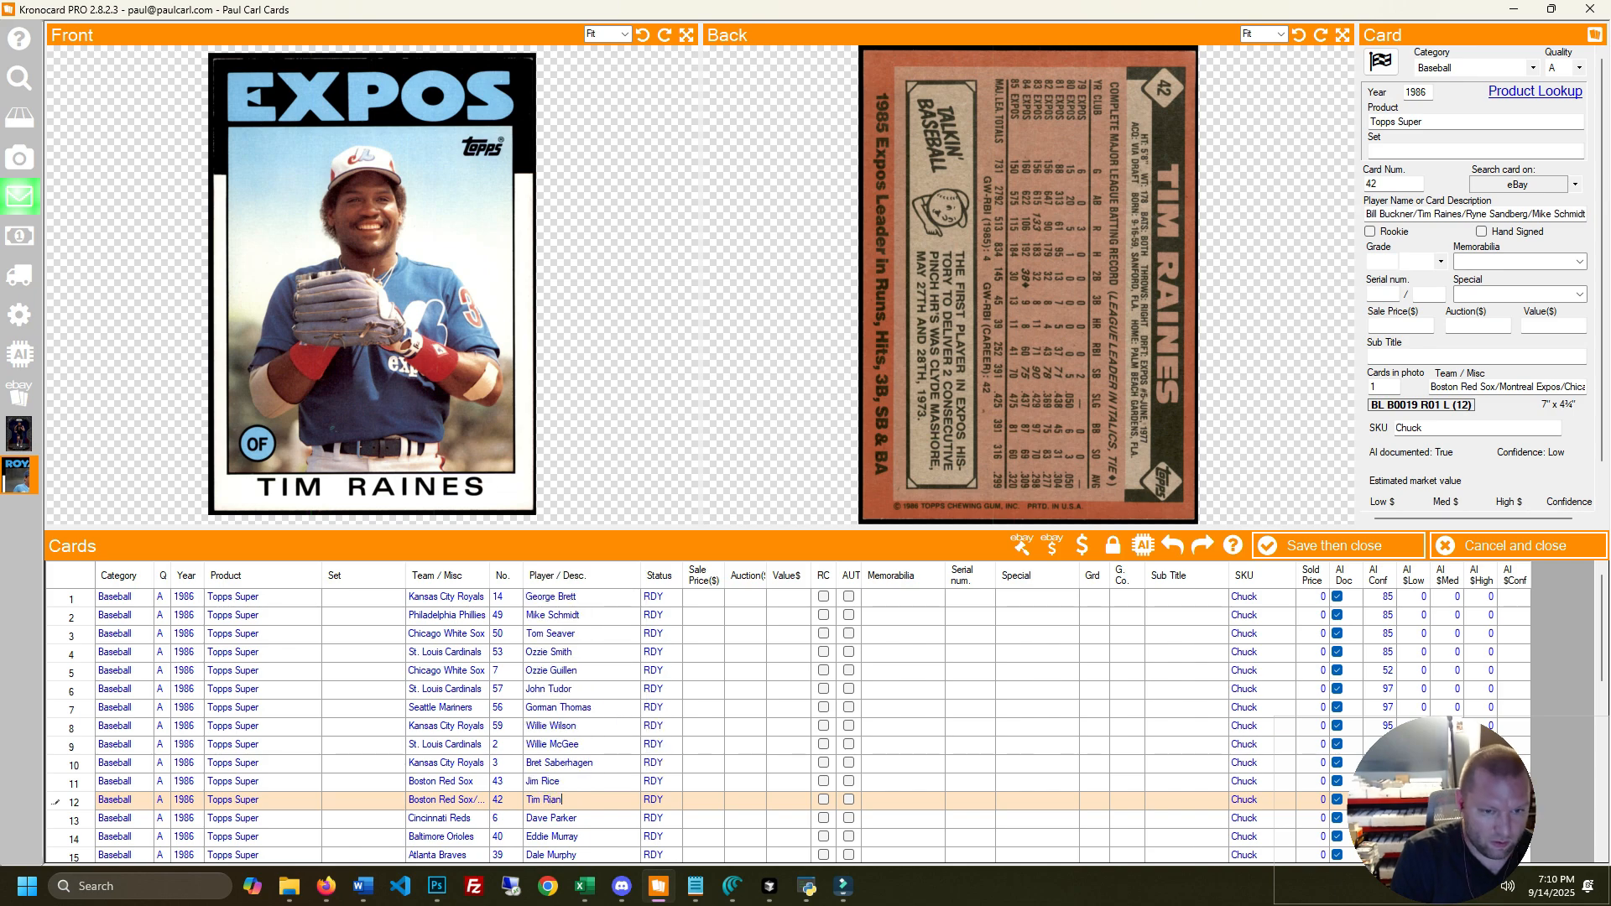
{"action": "type", "text": "es"}
{"action": "key", "text": "BackSpace"}
{"action": "key", "text": "BackSpace"}
{"action": "key", "text": "BackSpace"}
{"action": "key", "text": "BackSpace"}
{"action": "key", "text": "BackSpace"}
{"action": "type", "text": "aines"}
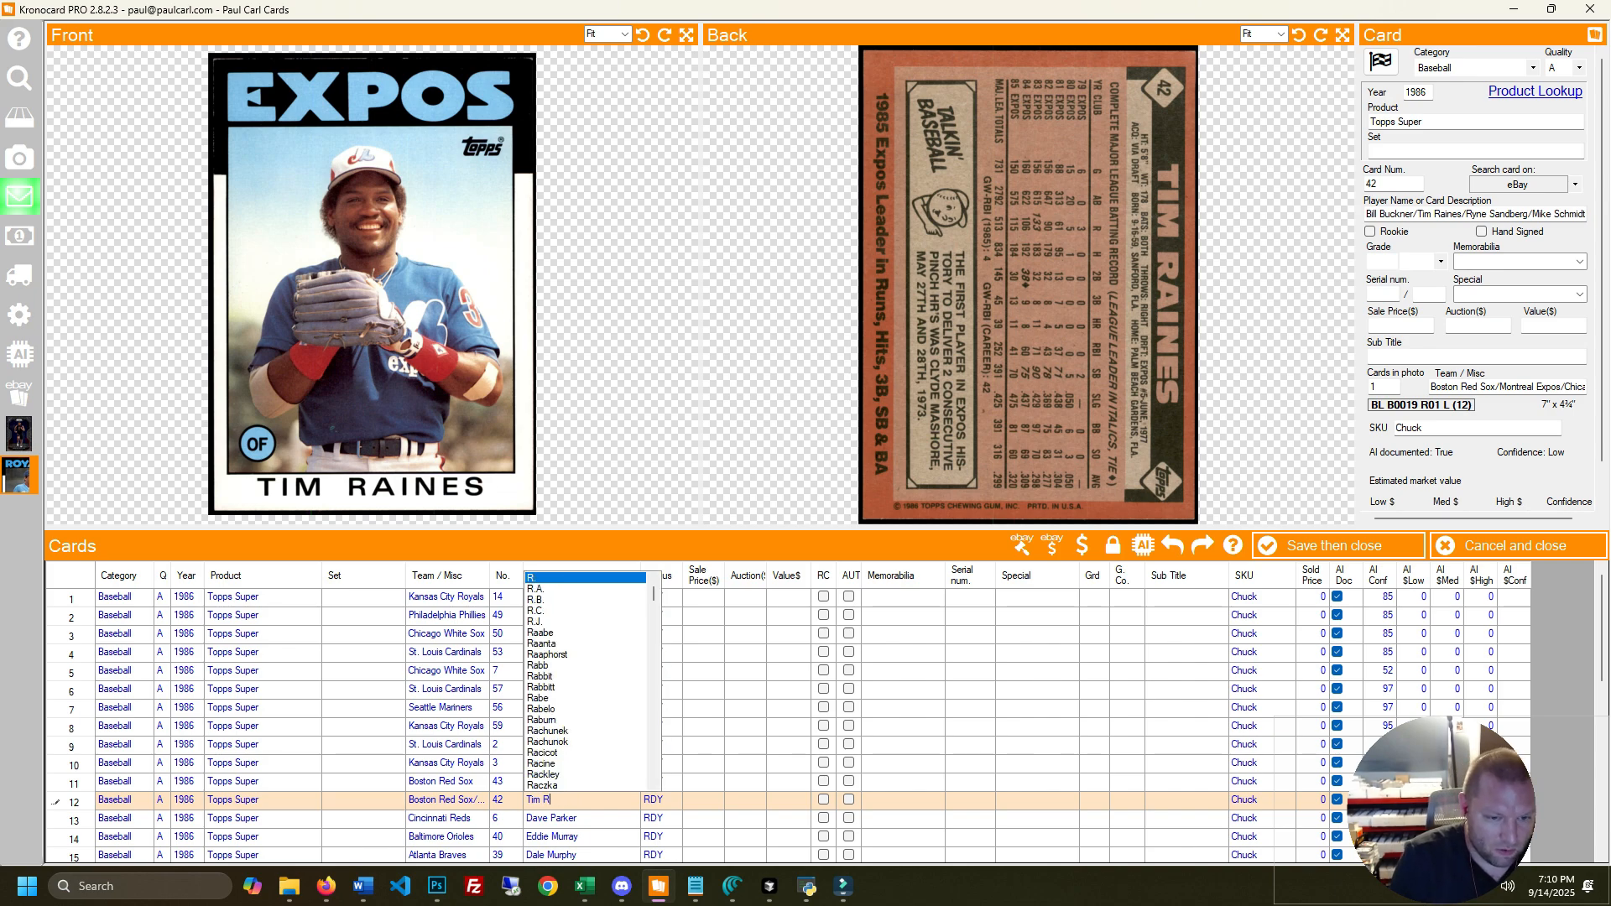
{"action": "key", "text": "Return"}
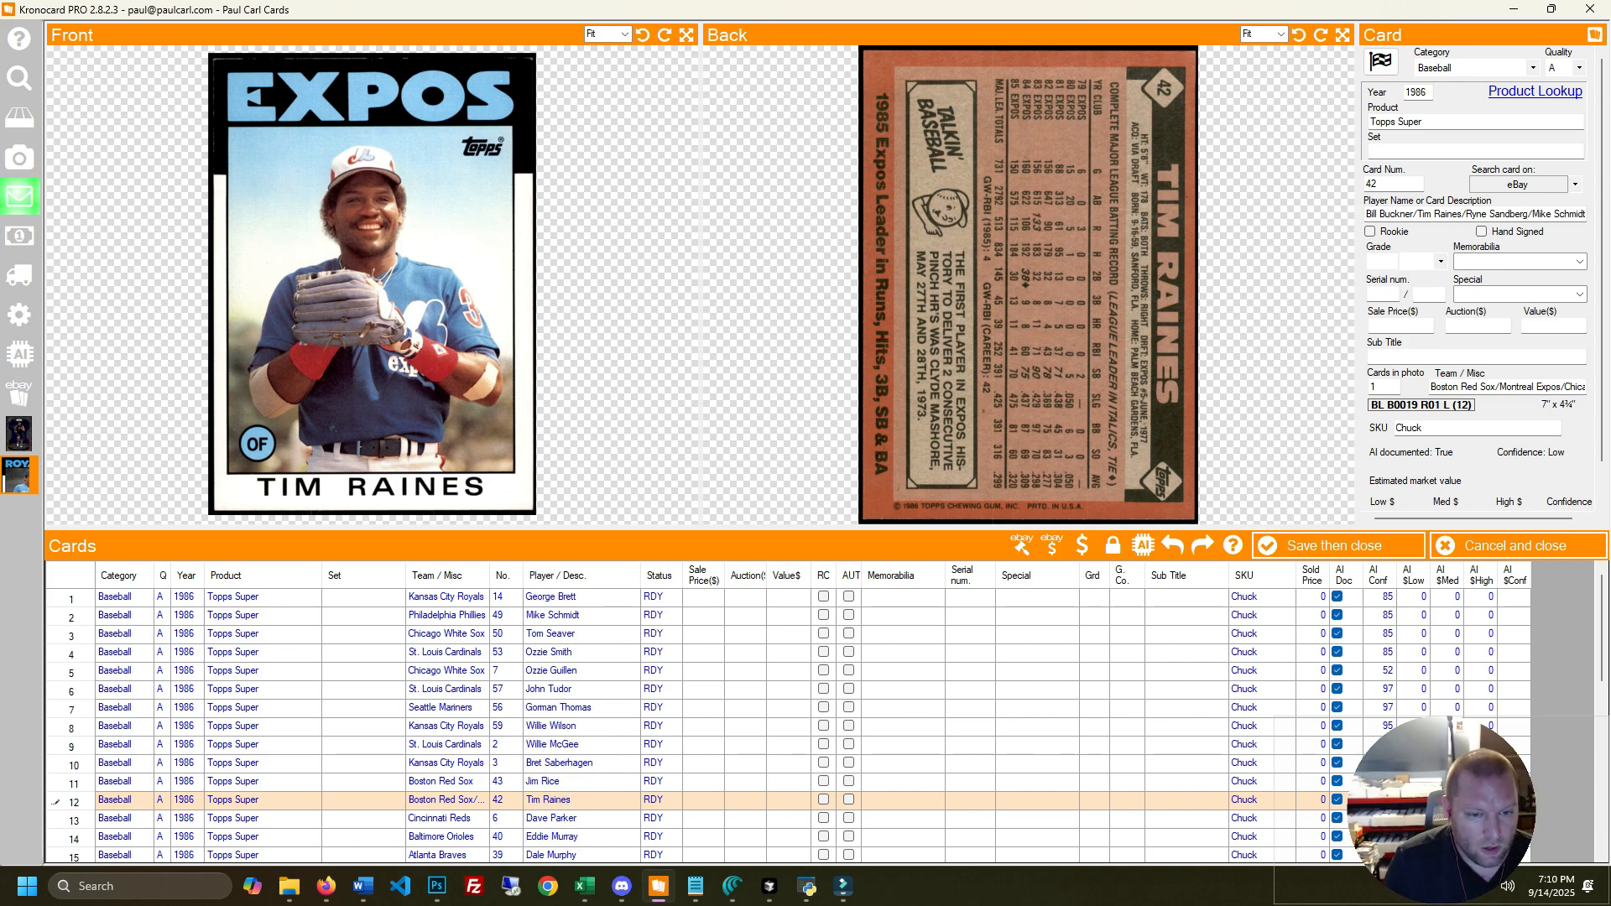
Change the Tim Raines card's team to Montreal Expos using the team suggestions
{"action": "key", "text": "Tab"}
{"action": "key", "text": "Left"}
{"action": "key", "text": "Left"}
{"action": "key", "text": "Left"}
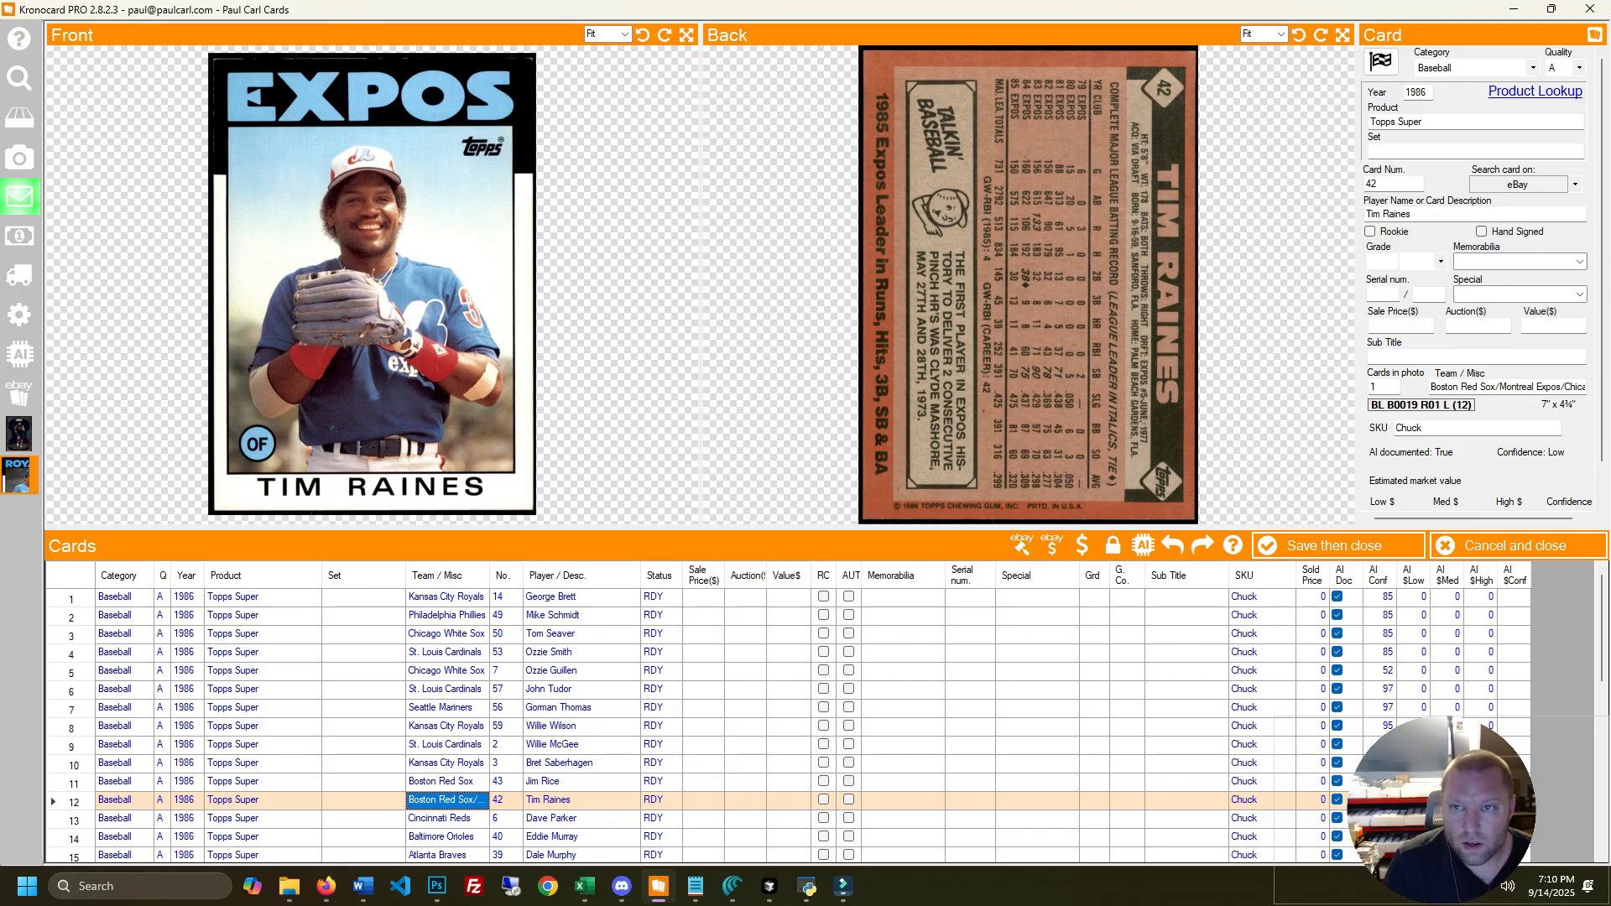
{"action": "type", "text": "eal Exp"}
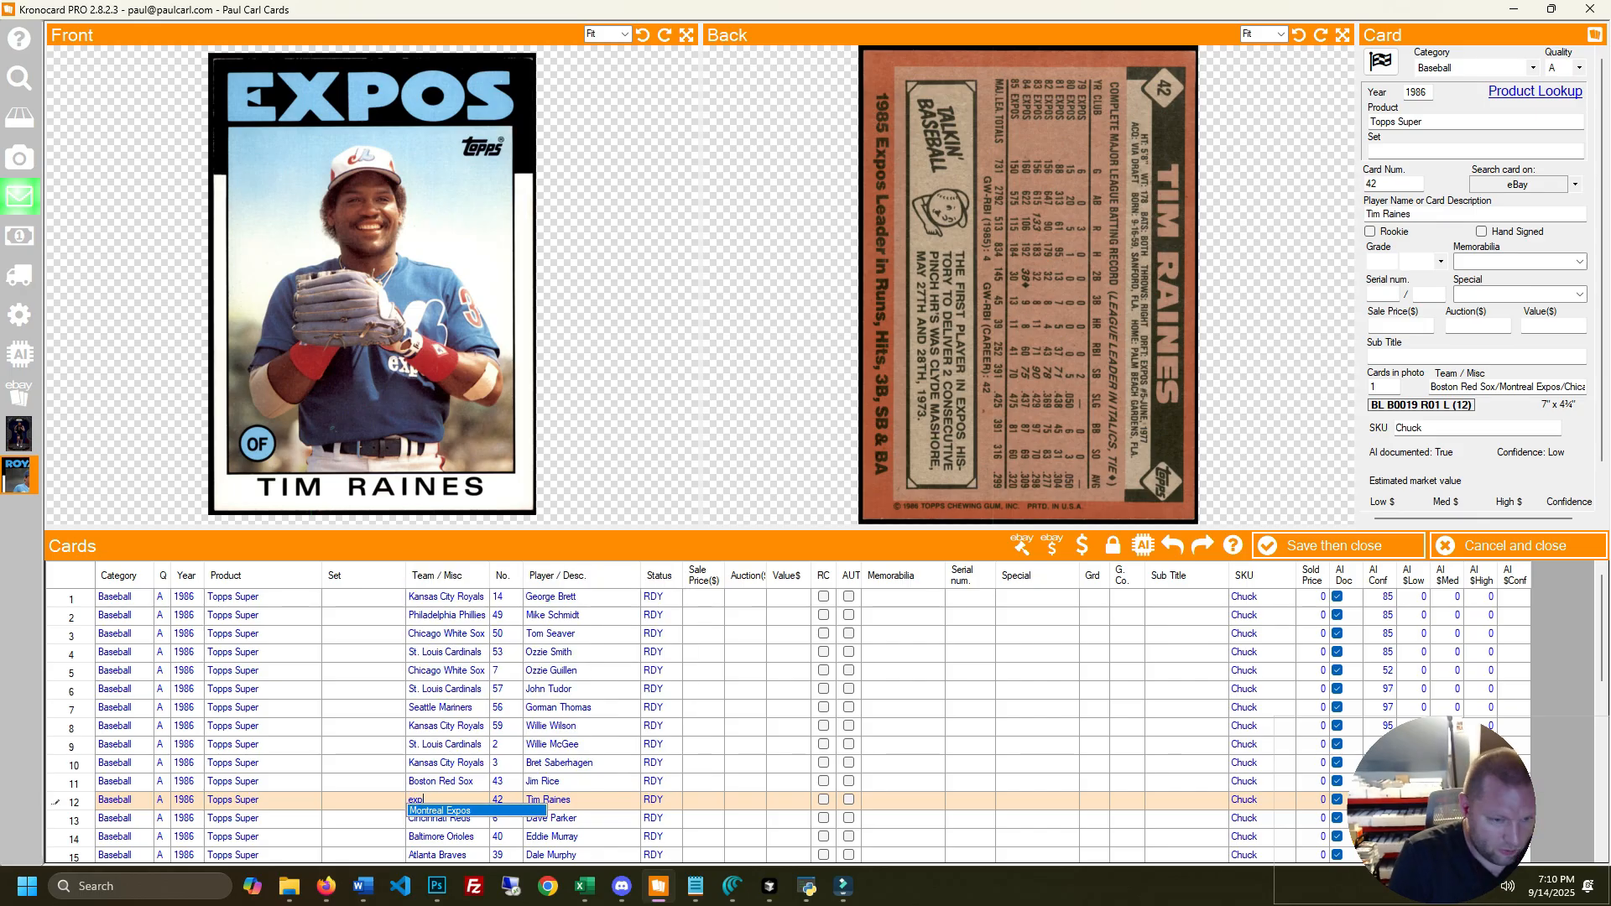
{"action": "type", "text": "os"}
{"action": "key", "text": "Return"}
{"action": "key", "text": "Tab"}
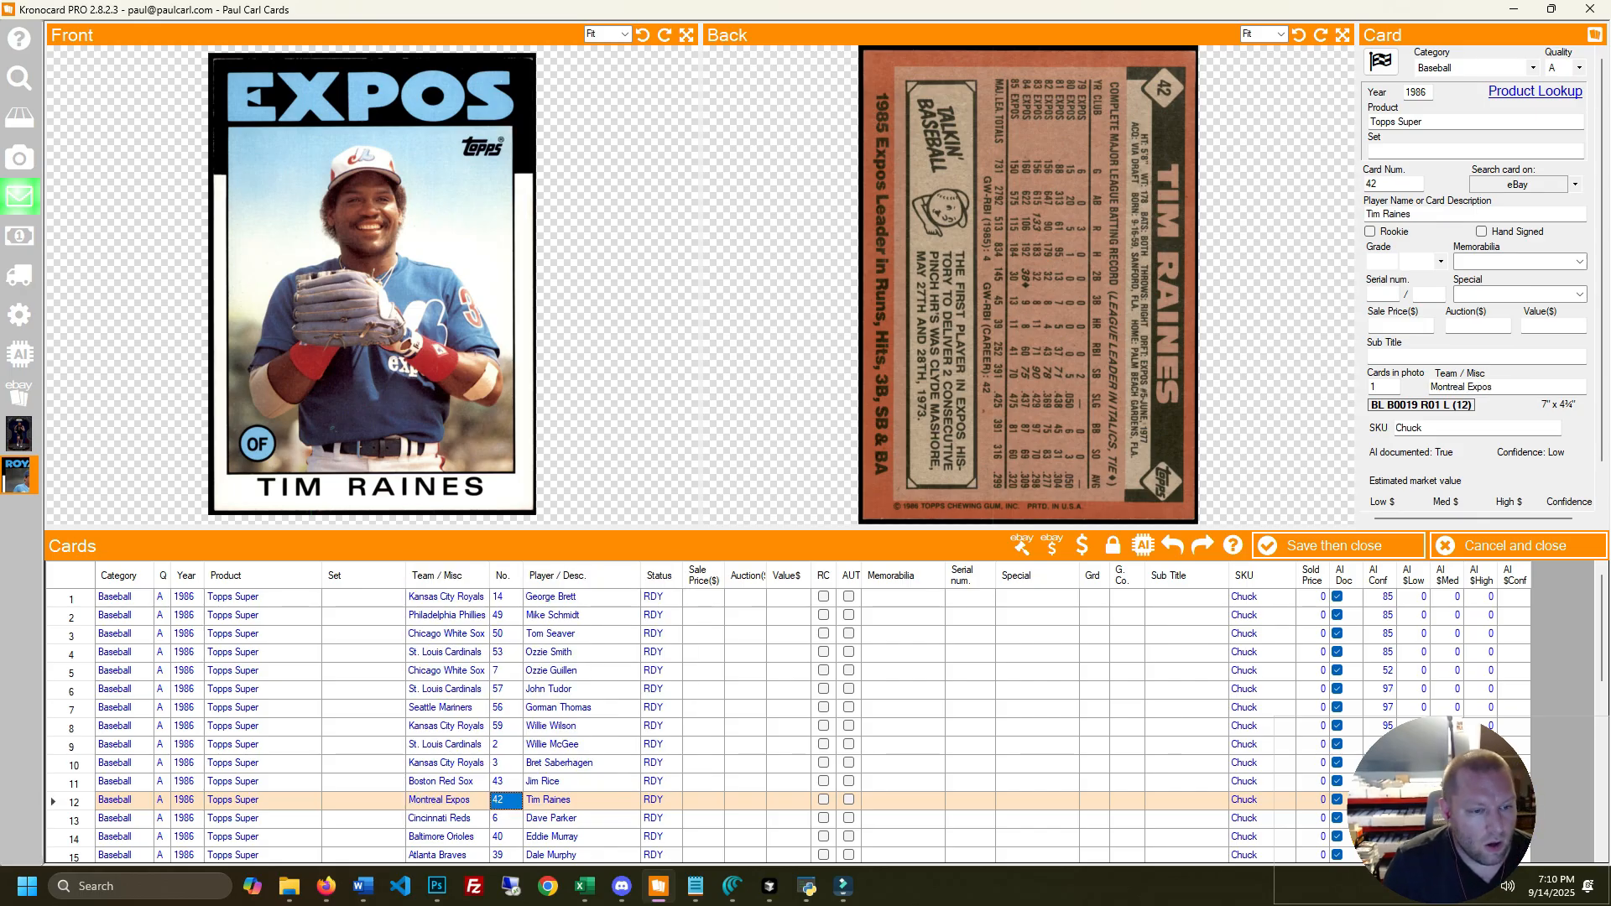
Set the product of the George Brett card in row 1 to Topps
{"action": "key", "text": "Left"}
{"action": "key", "text": "Left"}
{"action": "key", "text": "Left"}
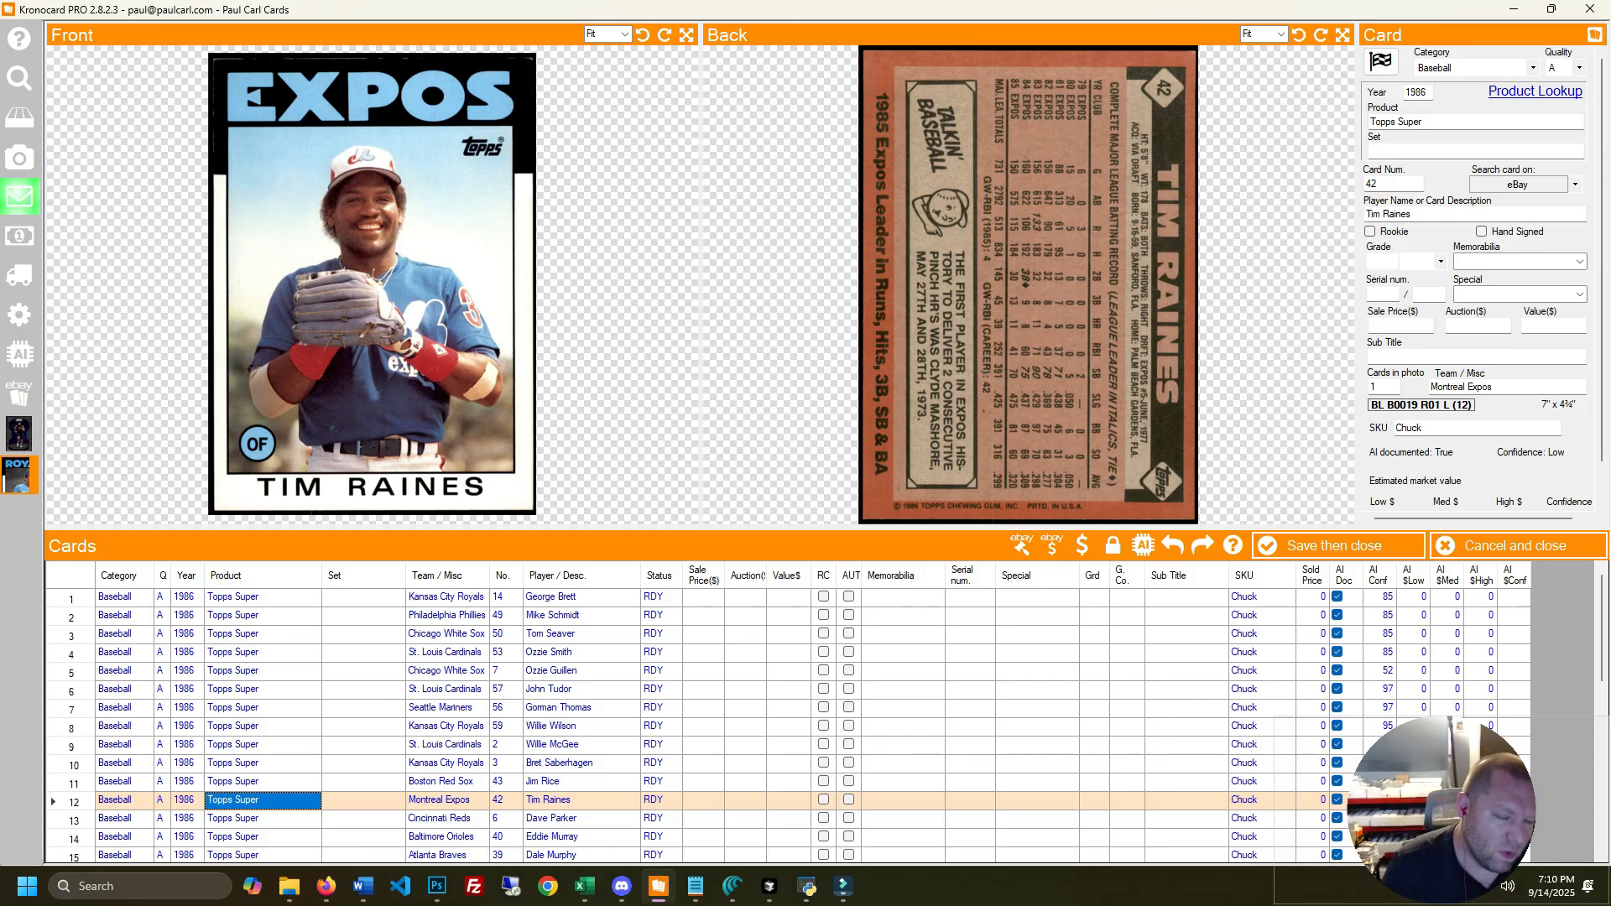
{"action": "key", "text": "Up"}
{"action": "key", "text": "Up"}
{"action": "key", "text": "Up"}
{"action": "key", "text": "Up"}
{"action": "key", "text": "Up"}
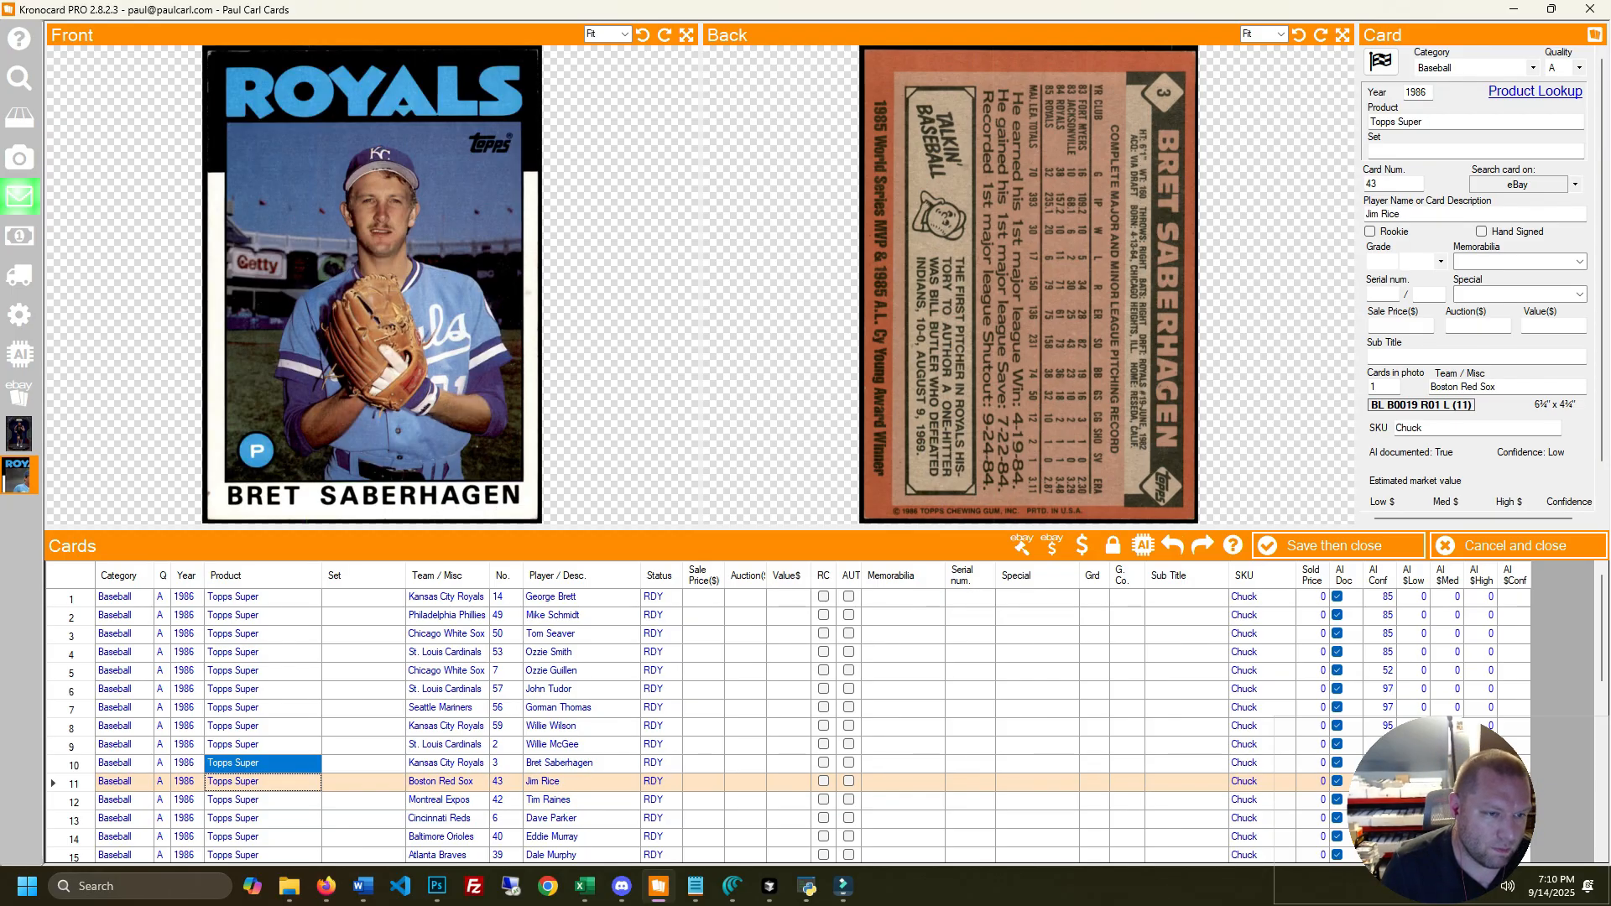
{"action": "key", "text": "Up"}
{"action": "key", "text": "Up"}
{"action": "key", "text": "Up"}
{"action": "key", "text": "Up"}
{"action": "key", "text": "Up"}
{"action": "key", "text": "Up"}
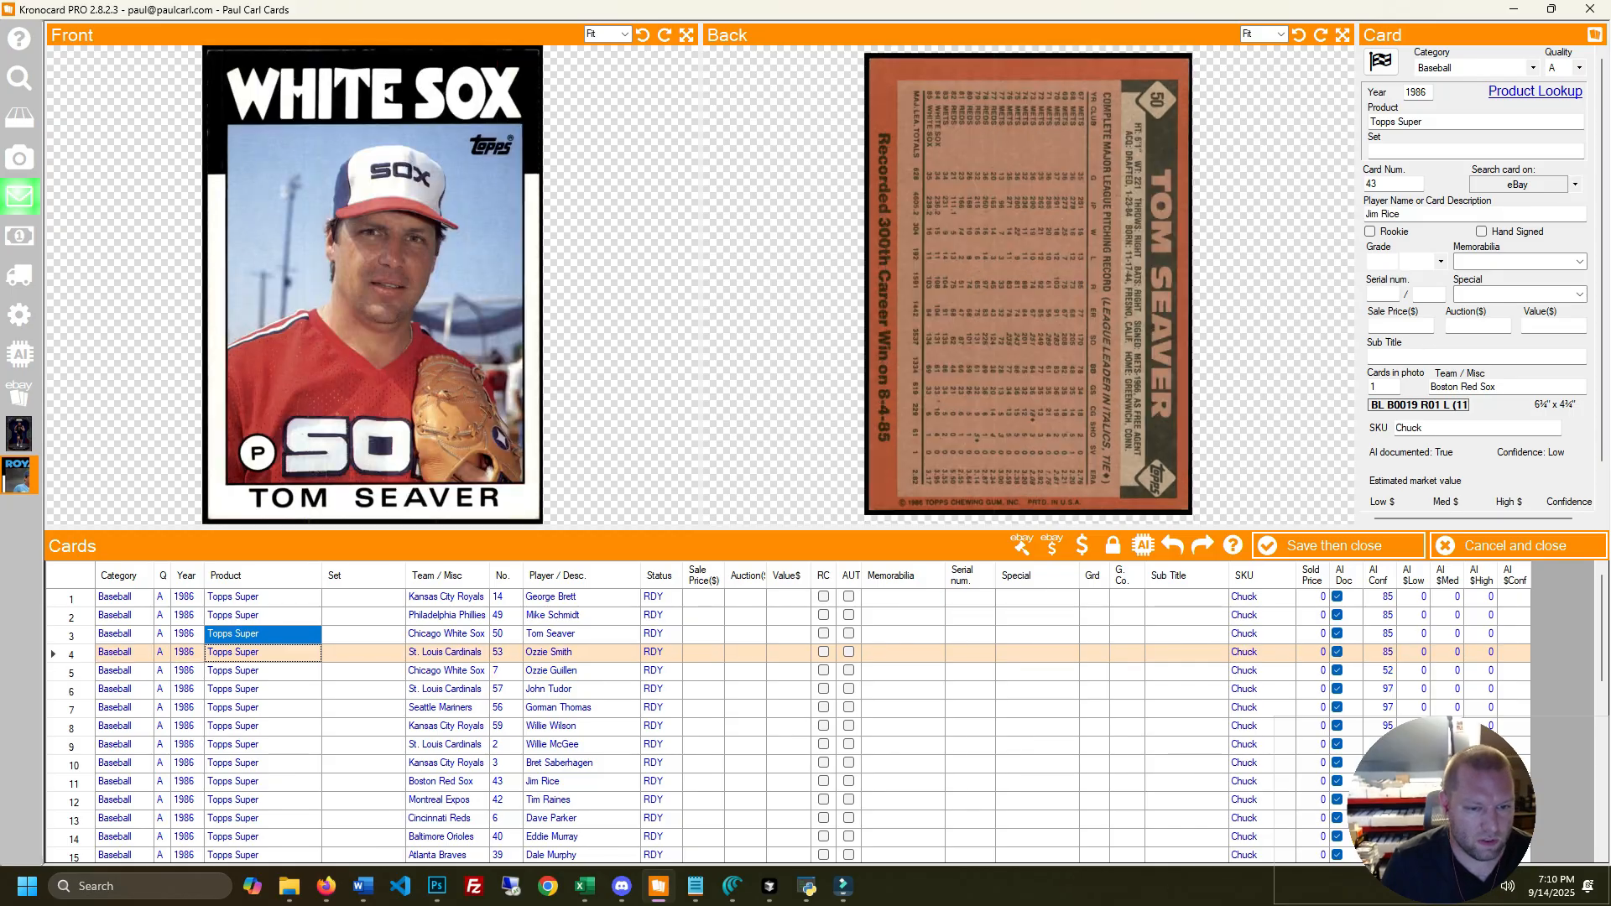
{"action": "type", "text": "Topps"}
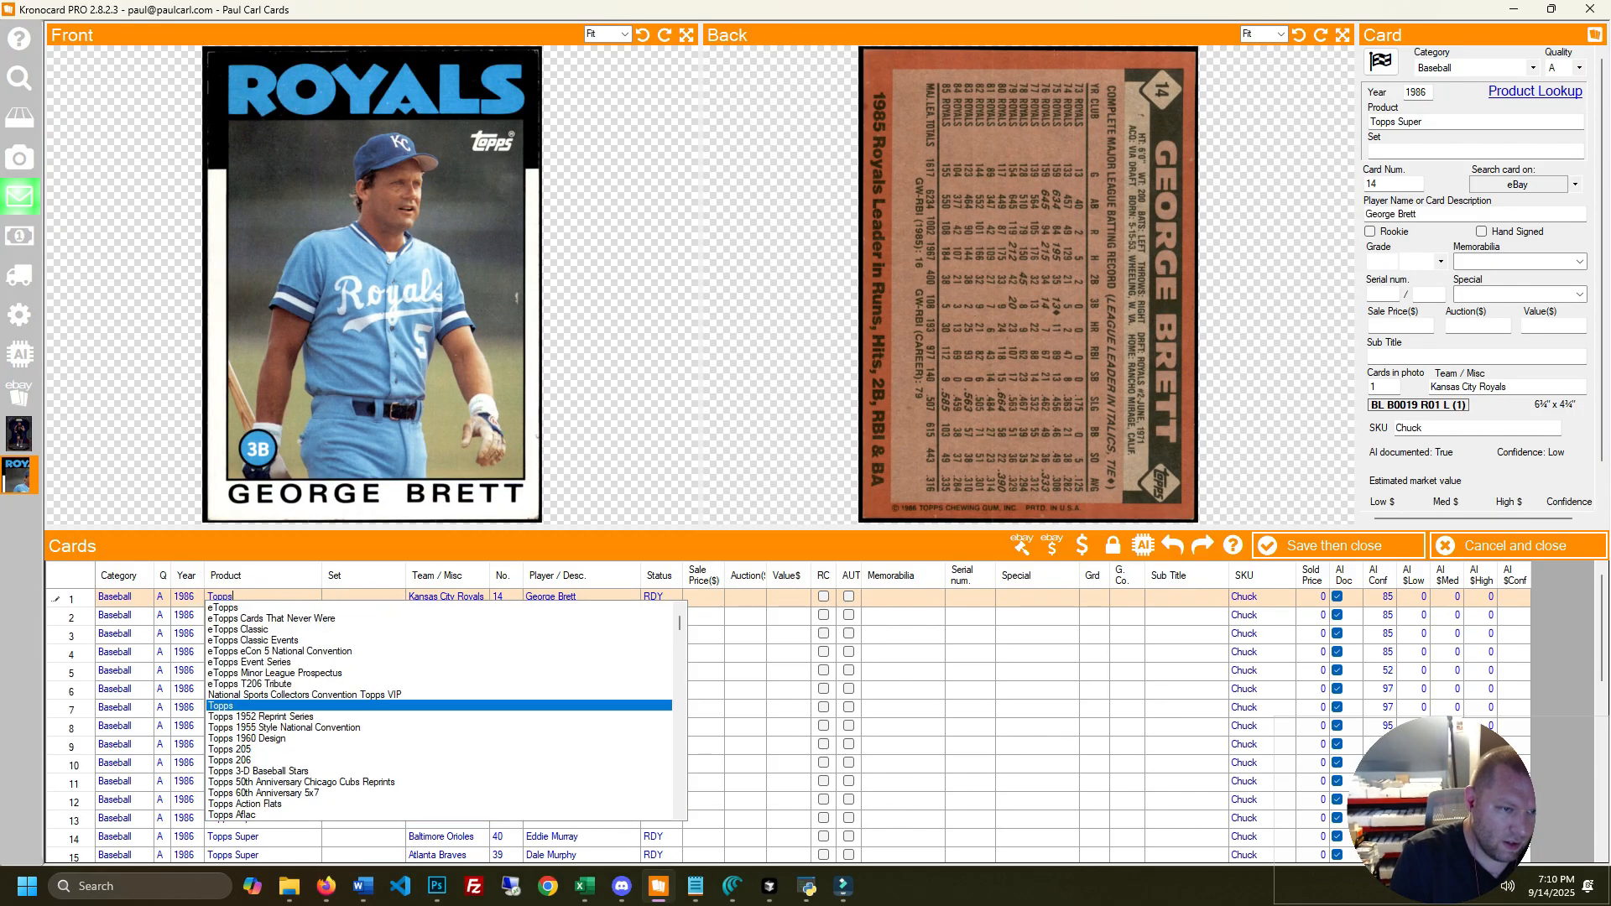
{"action": "key", "text": "Return"}
{"action": "key", "text": "Tab"}
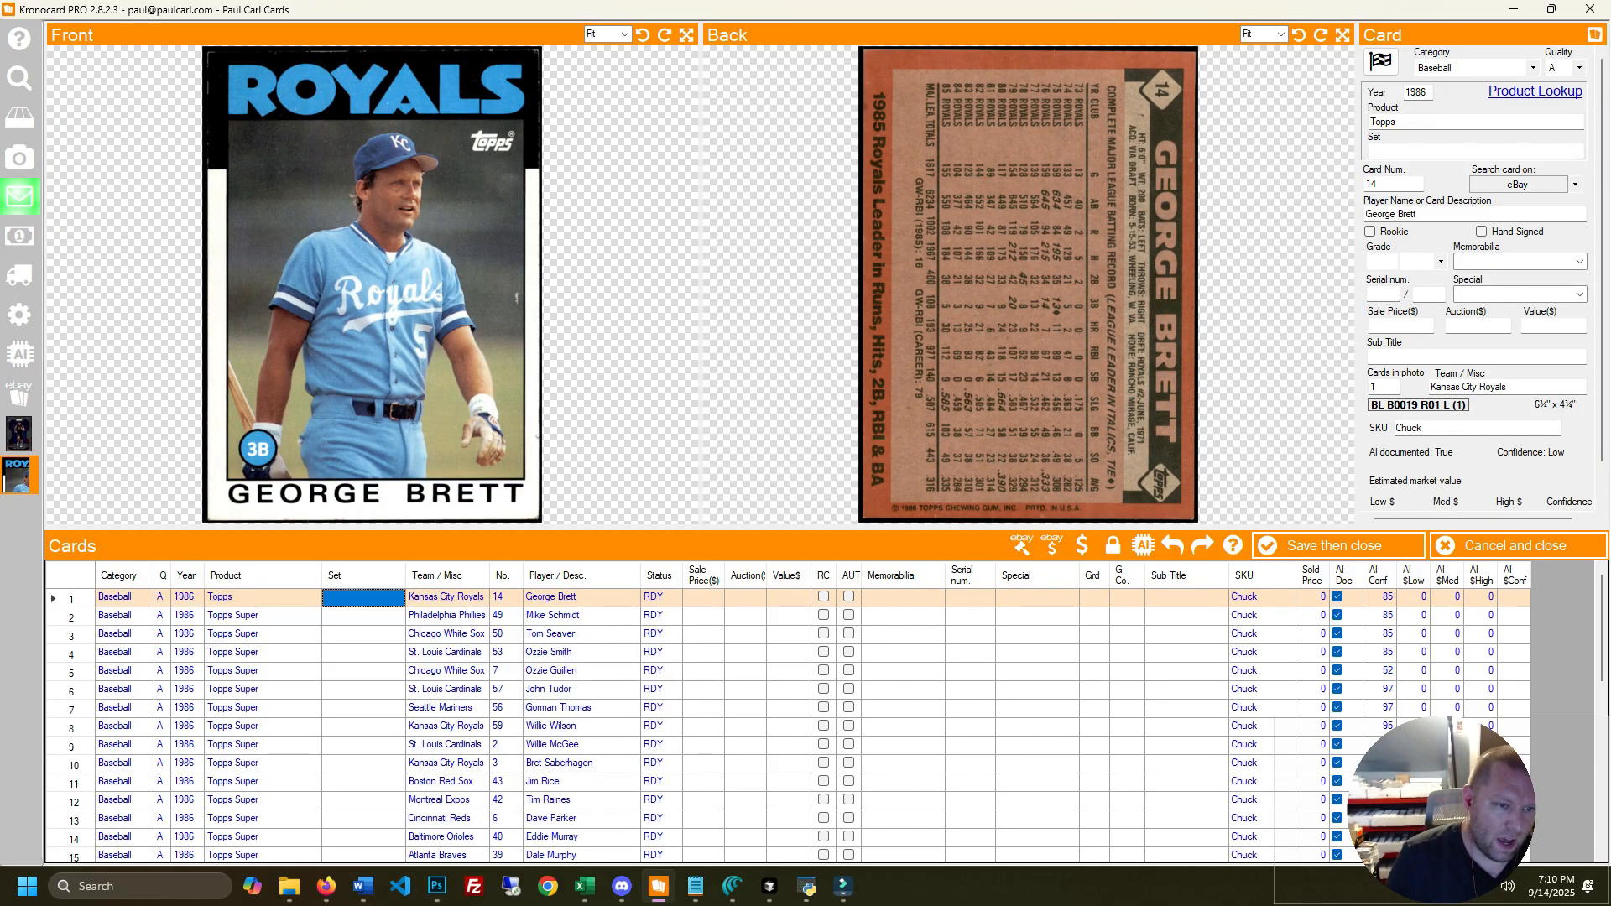
Copy the George Brett card's Topps product value to the Product cells of all cards in the batch
{"action": "key", "text": "Left"}
{"action": "key", "text": "ctrl+c"}
{"action": "key", "text": "ctrl+shift+Down"}
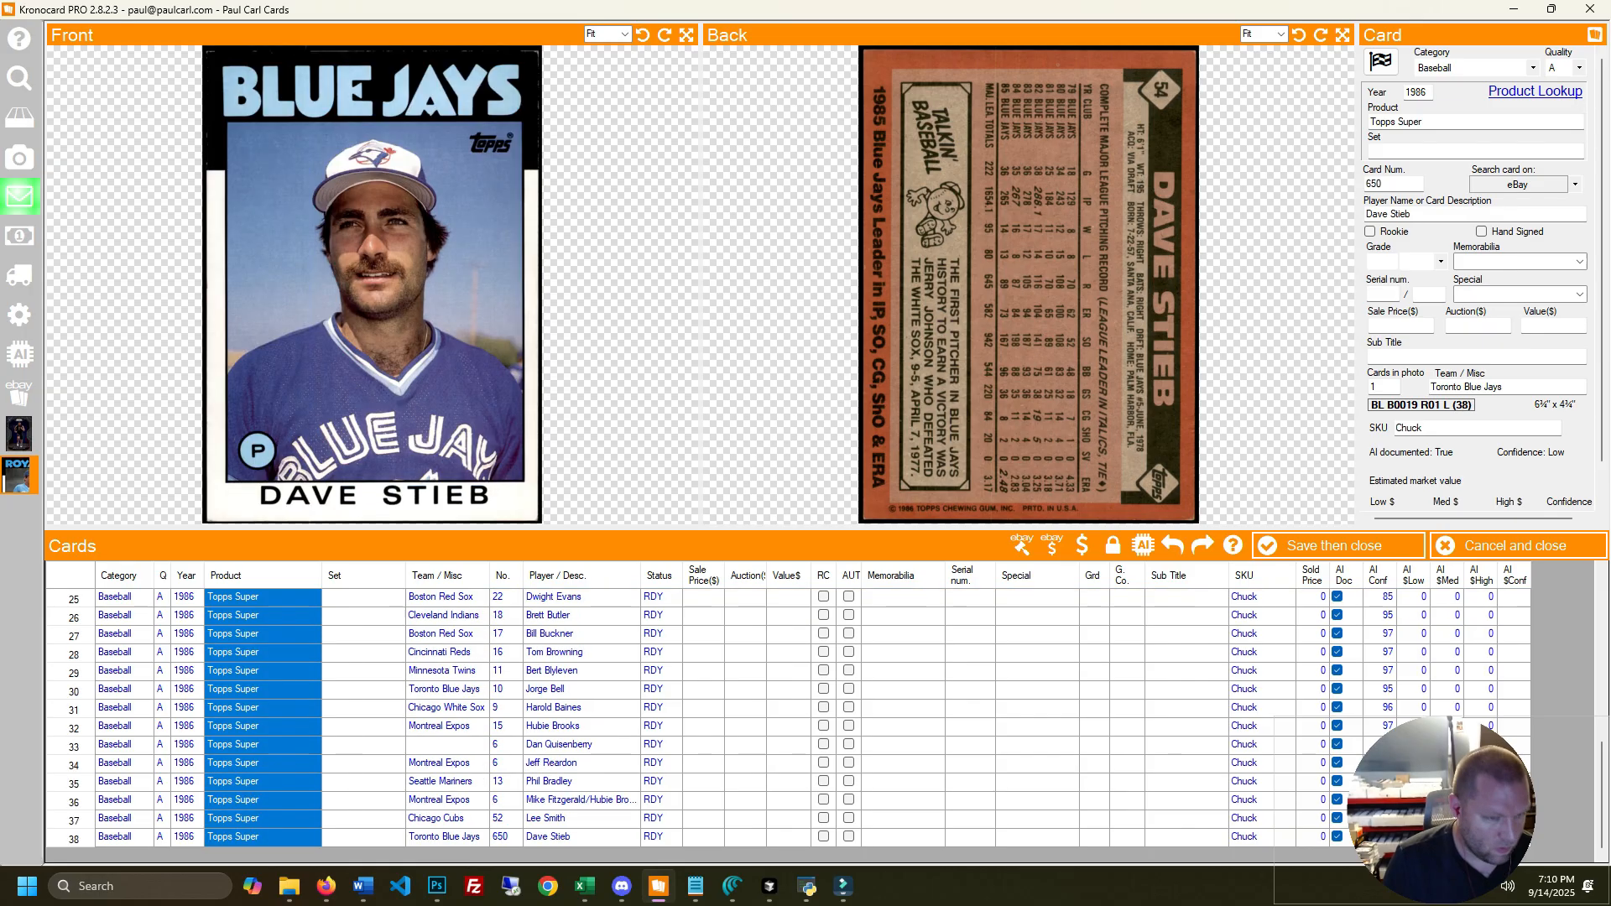
{"action": "key", "text": "ctrl+v"}
{"action": "key", "text": "Up"}
{"action": "key", "text": "Up"}
{"action": "key", "text": "ctrl+shift+Up"}
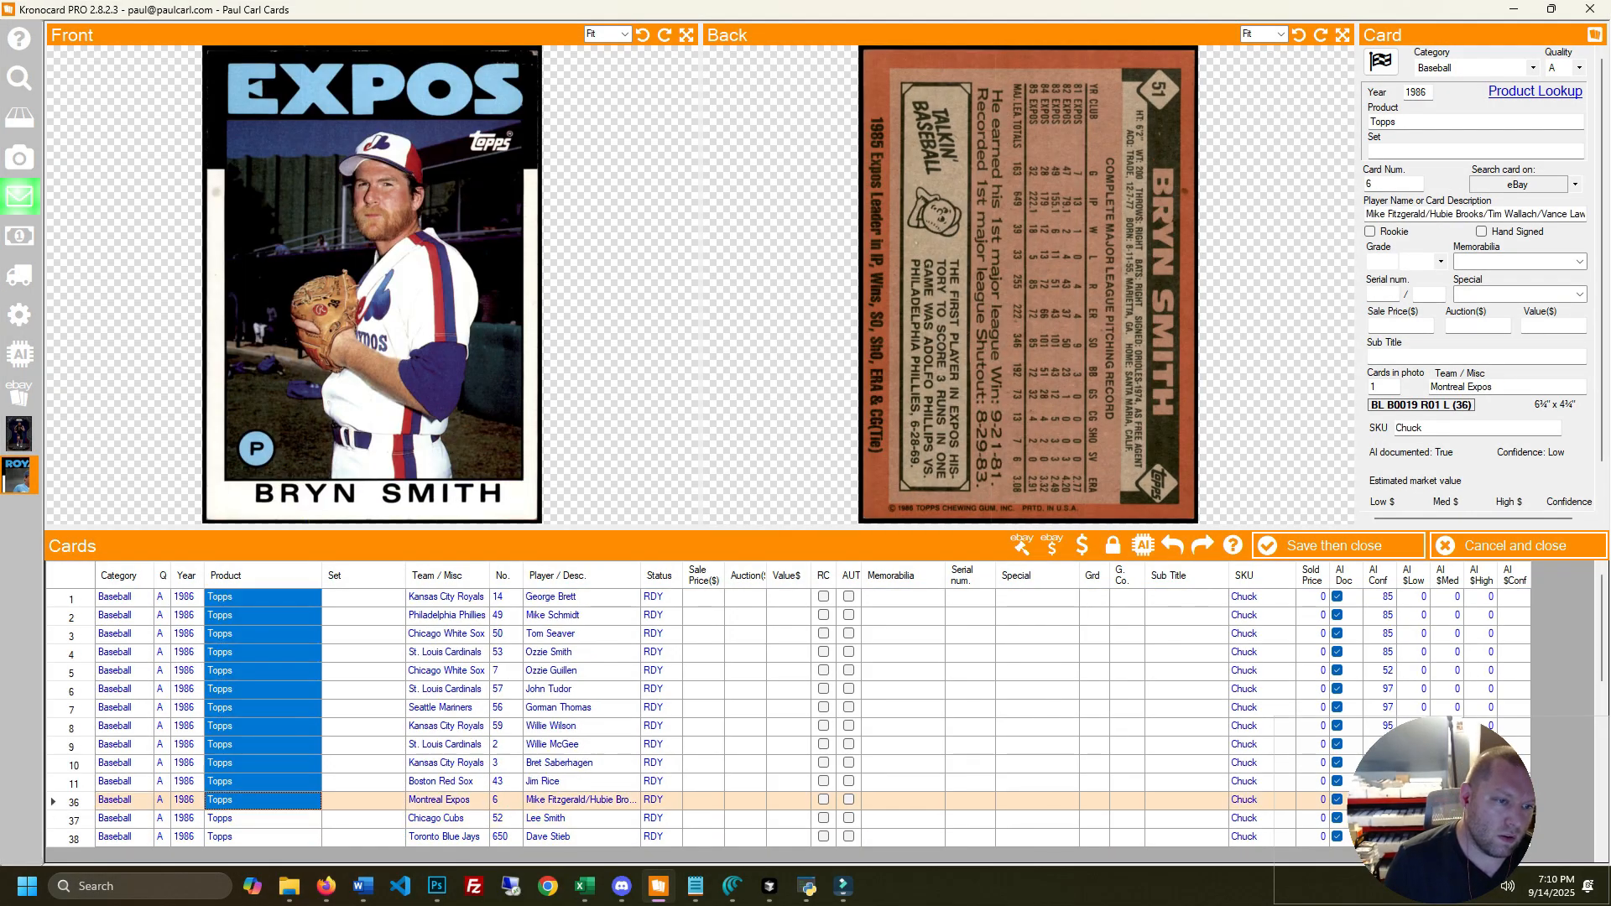
Return to the George Brett card's Product cell and re-enter Topps over its existing text
{"action": "key", "text": "Right"}
{"action": "key", "text": "Left"}
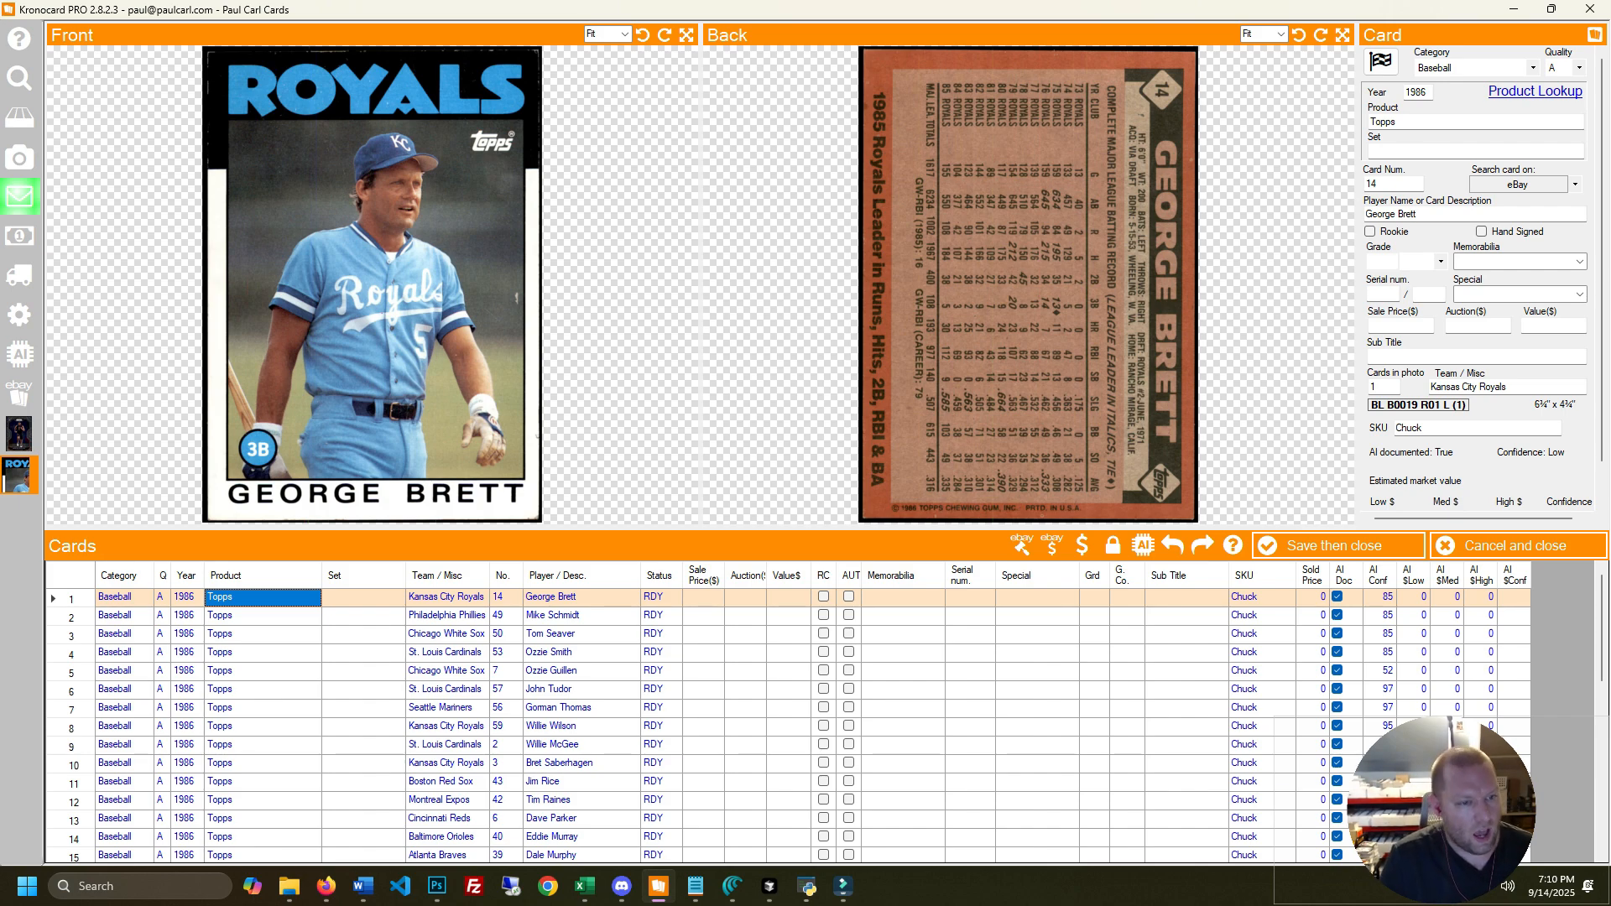
{"action": "type", "text": "Topps"}
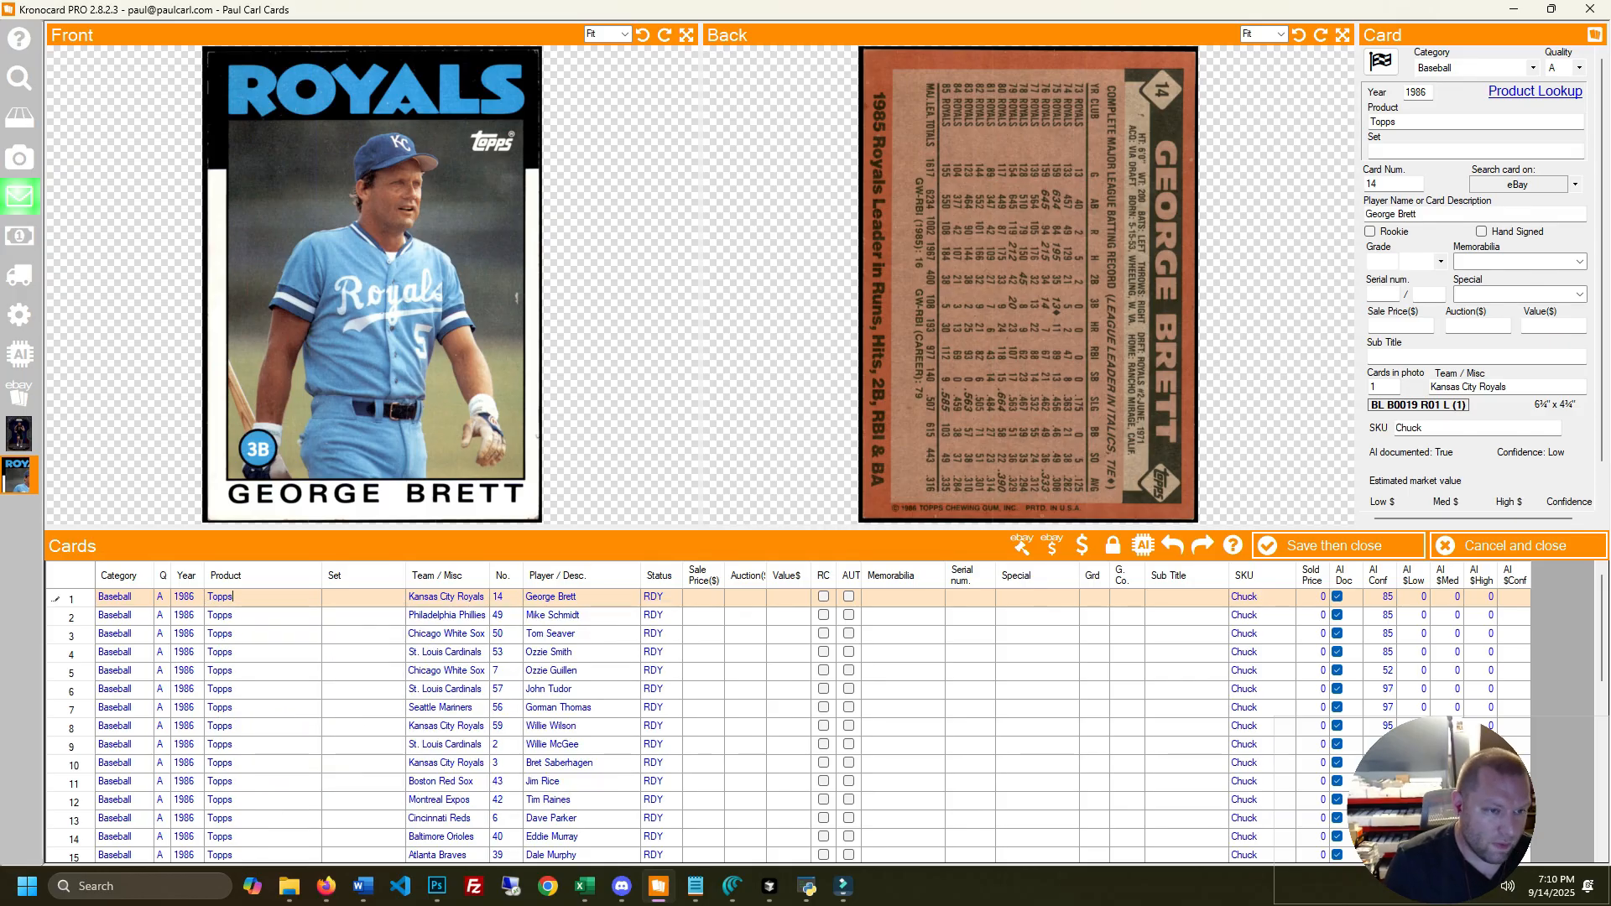
{"action": "key", "text": "Return"}
{"action": "key", "text": "Up"}
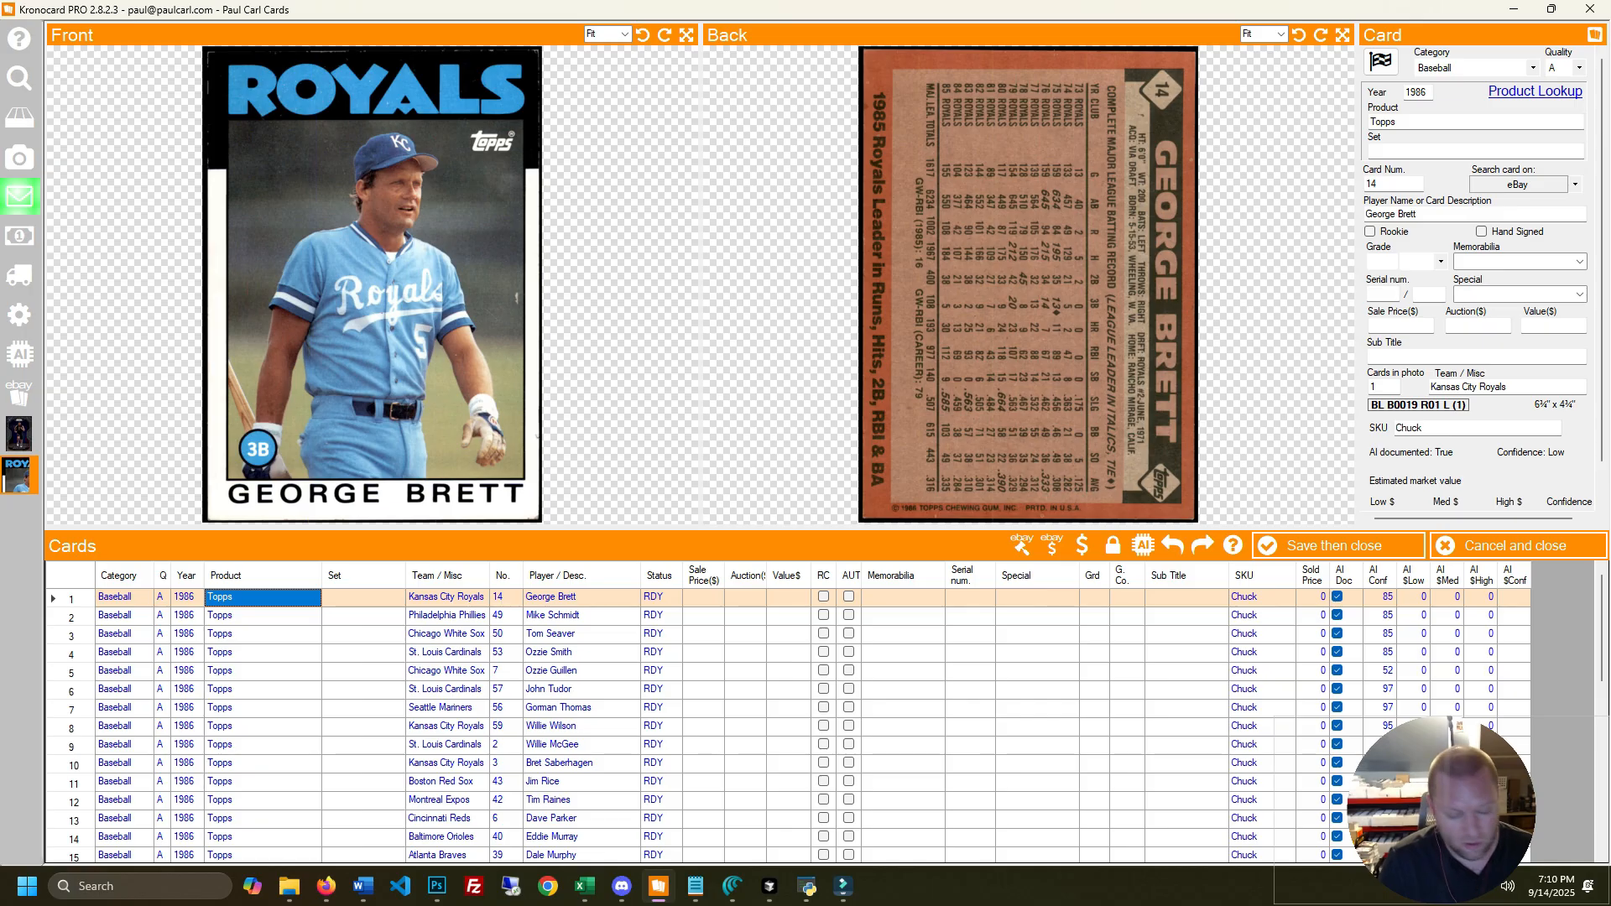
Open the Product cells of the George Brett and Mike Schmidt cards for in-place editing, and accept each entry
{"action": "key", "text": "F2"}
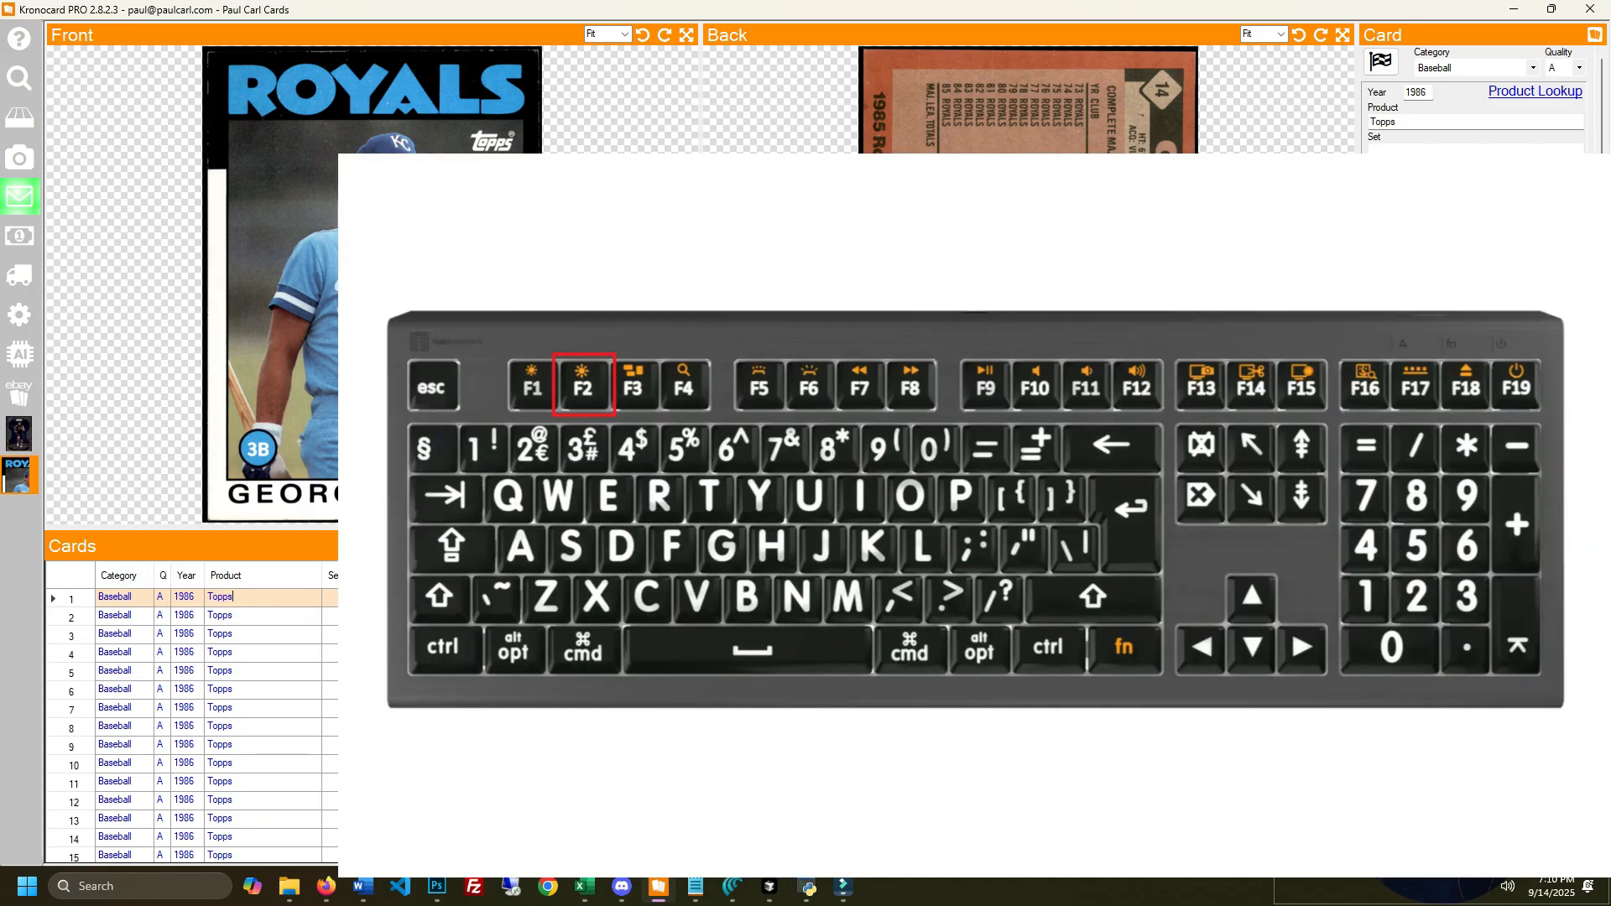
{"action": "key", "text": "Return"}
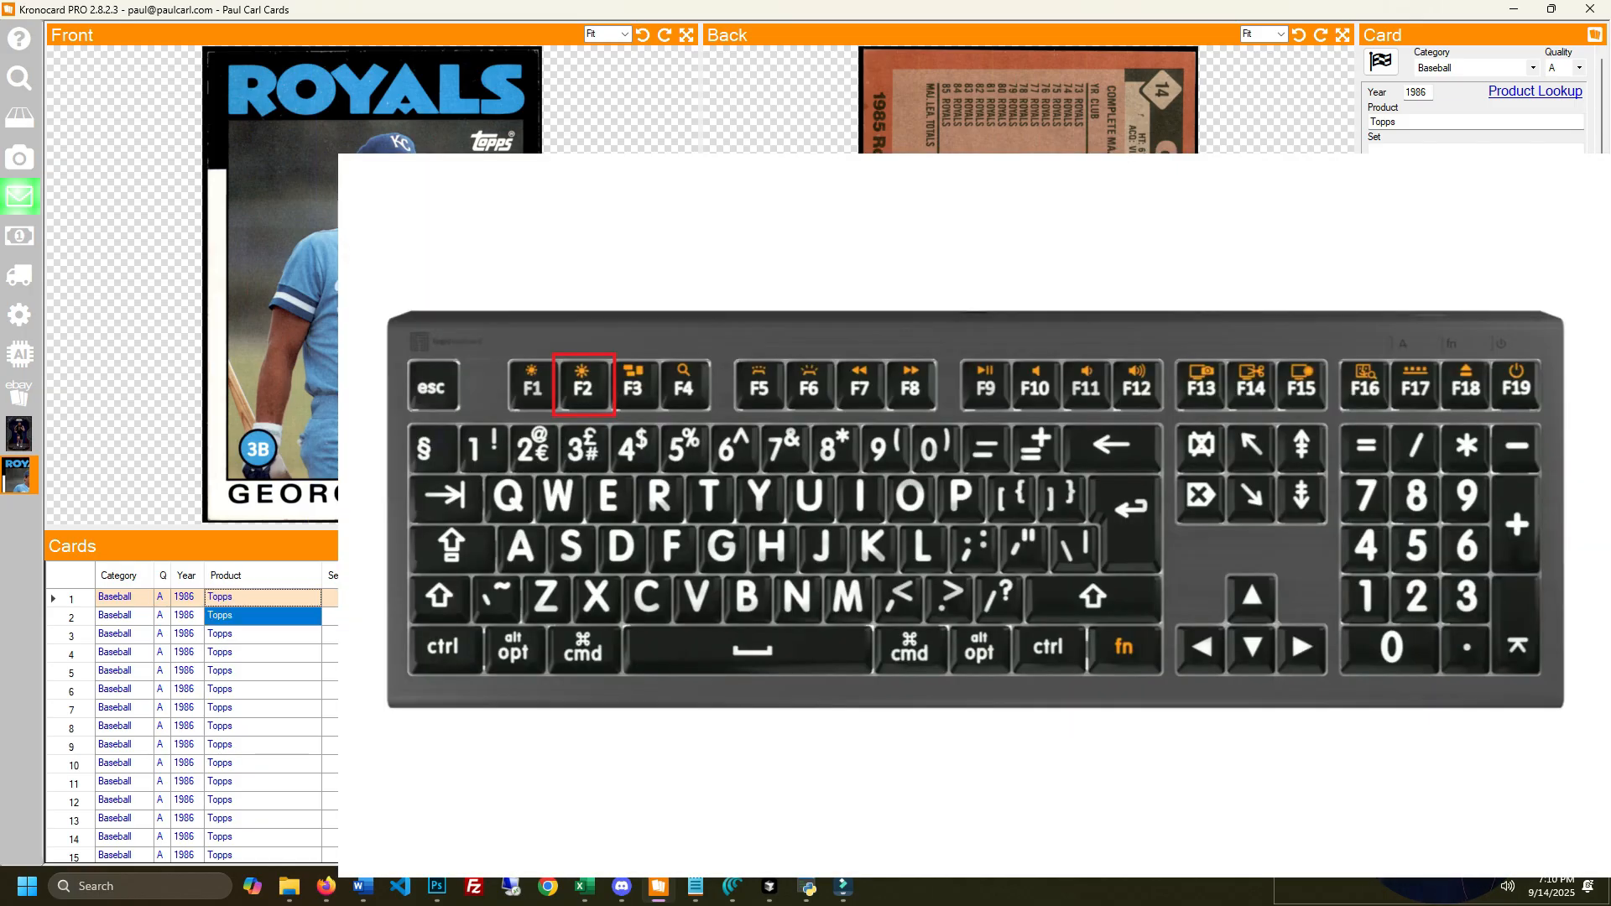
{"action": "key", "text": "F2"}
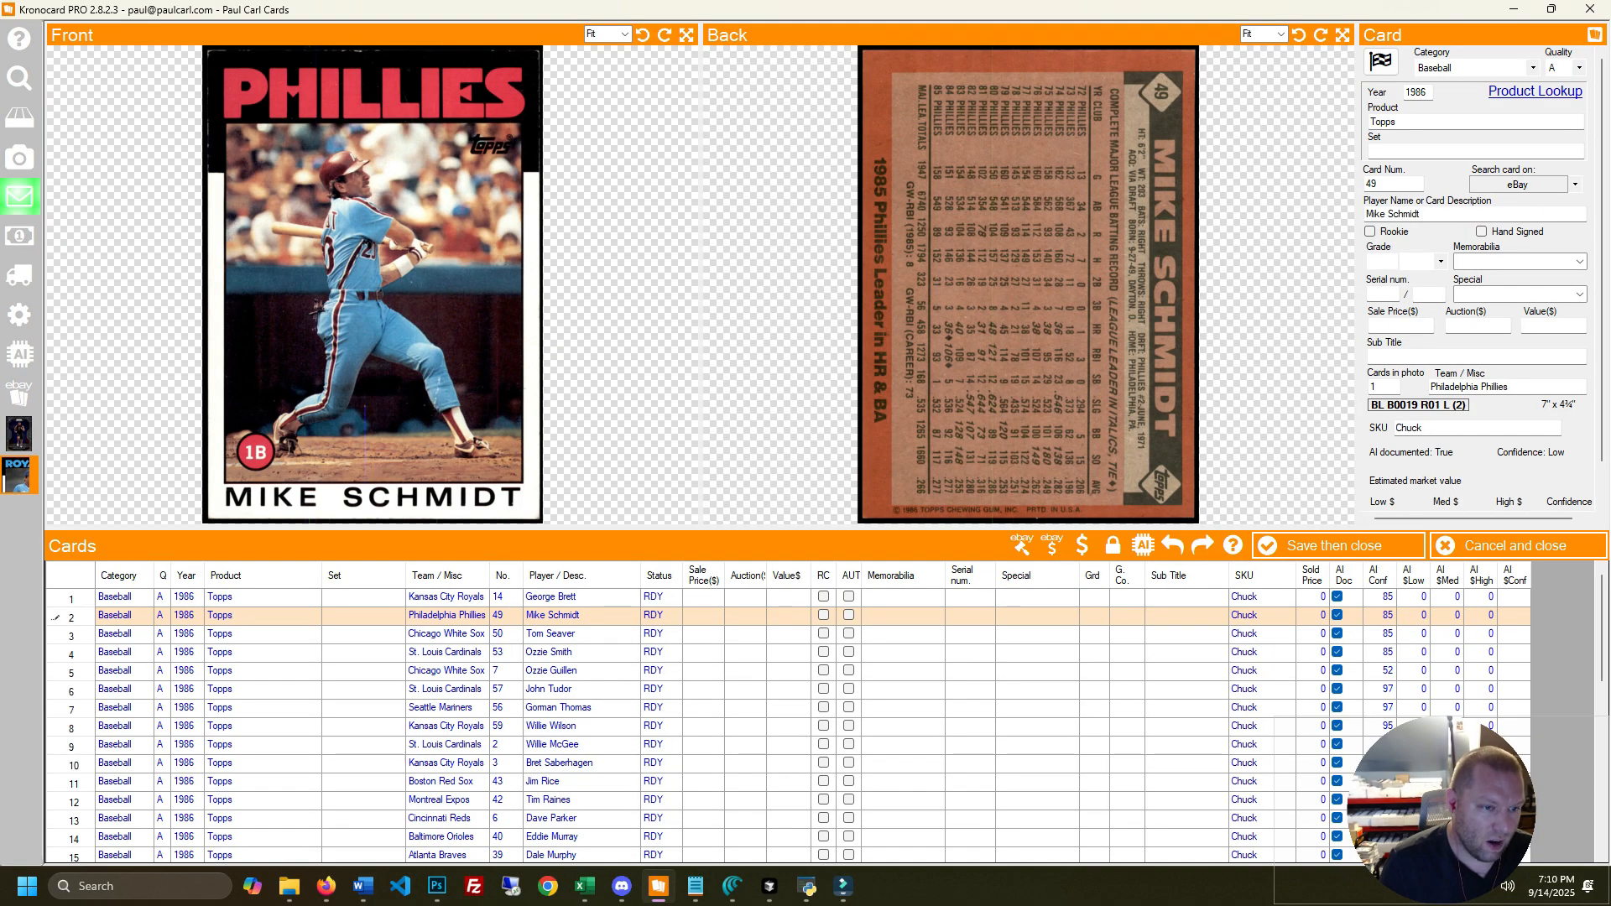
{"action": "key", "text": "Return"}
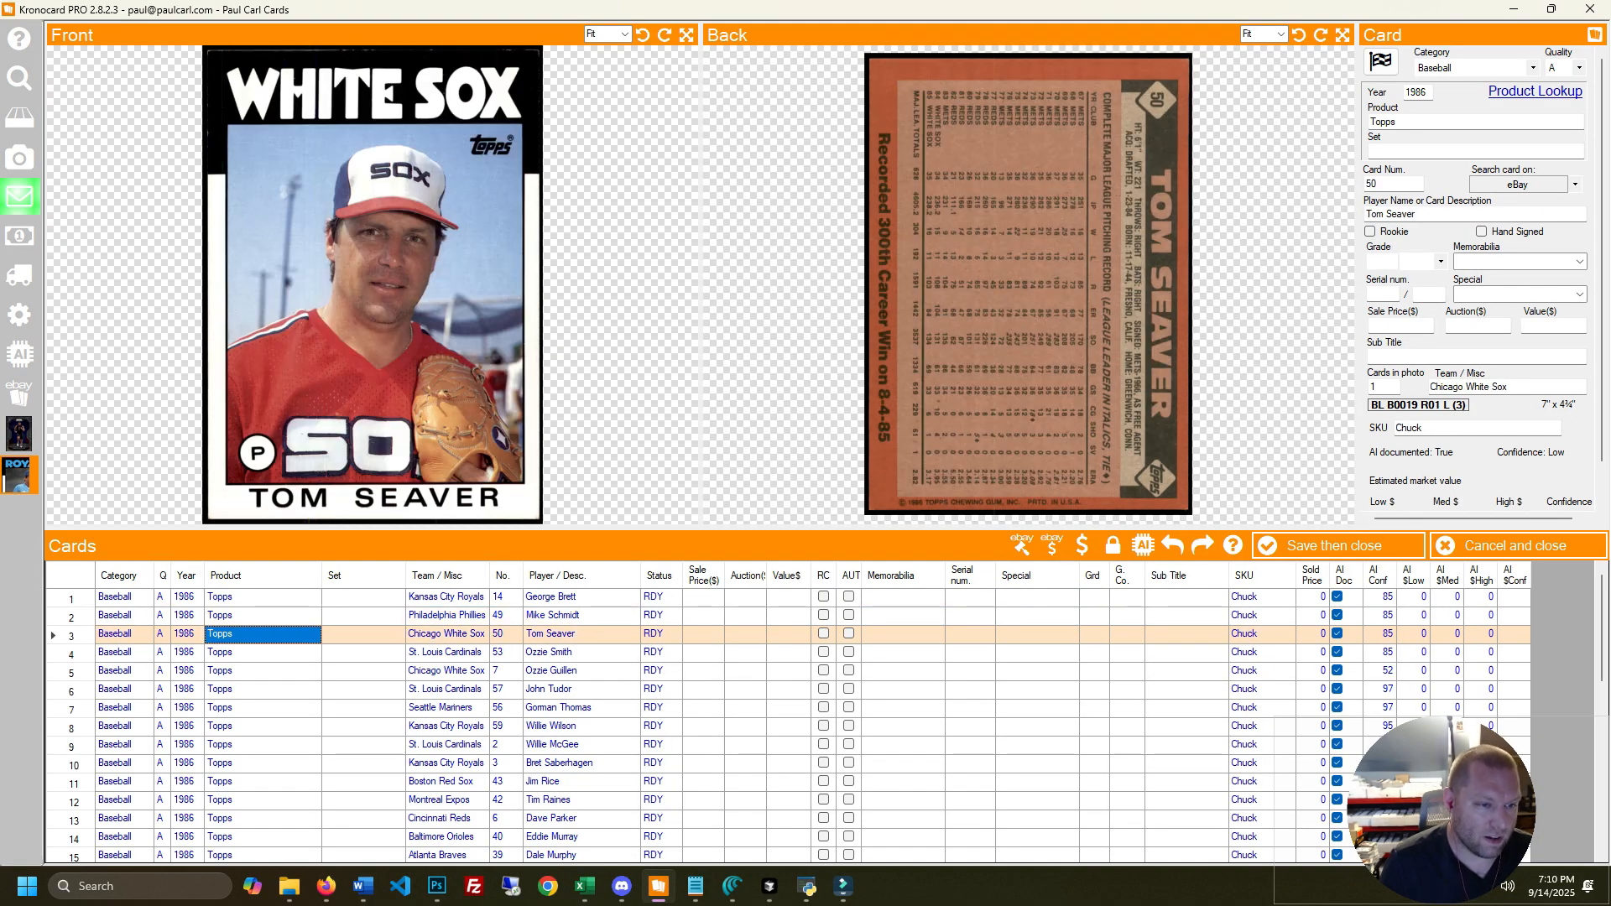
Change the product of the George Brett card in row 1 to Topps Super by extending its existing text
{"action": "key", "text": "Down"}
{"action": "key", "text": "Up"}
{"action": "key", "text": "Up"}
{"action": "key", "text": "Up"}
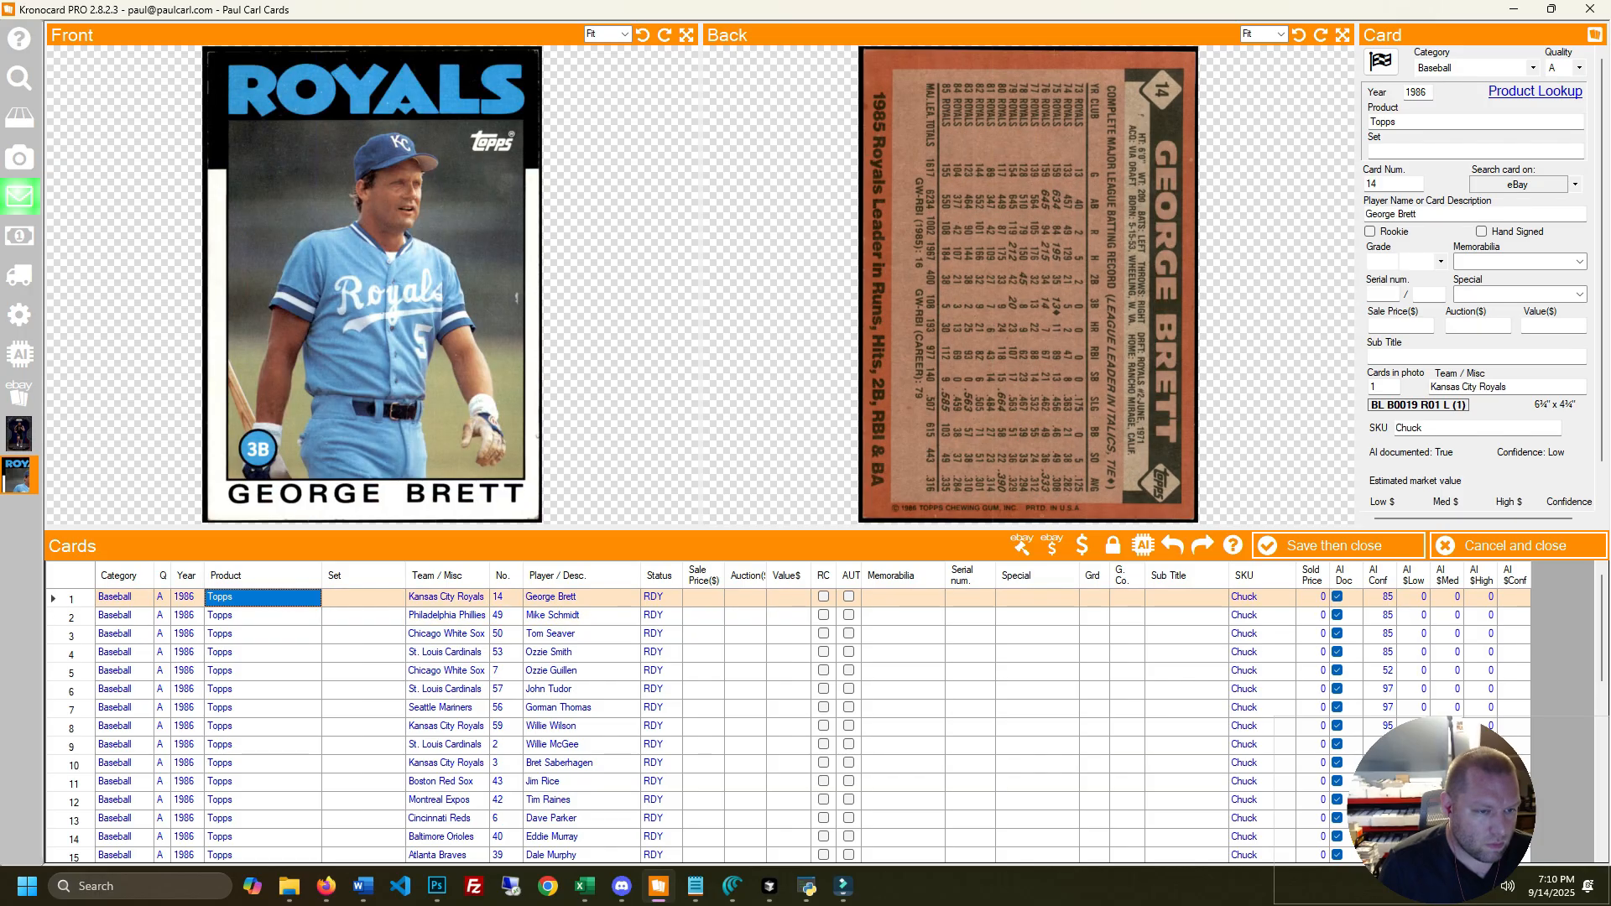
{"action": "key", "text": "F2"}
{"action": "type", "text": "Super"}
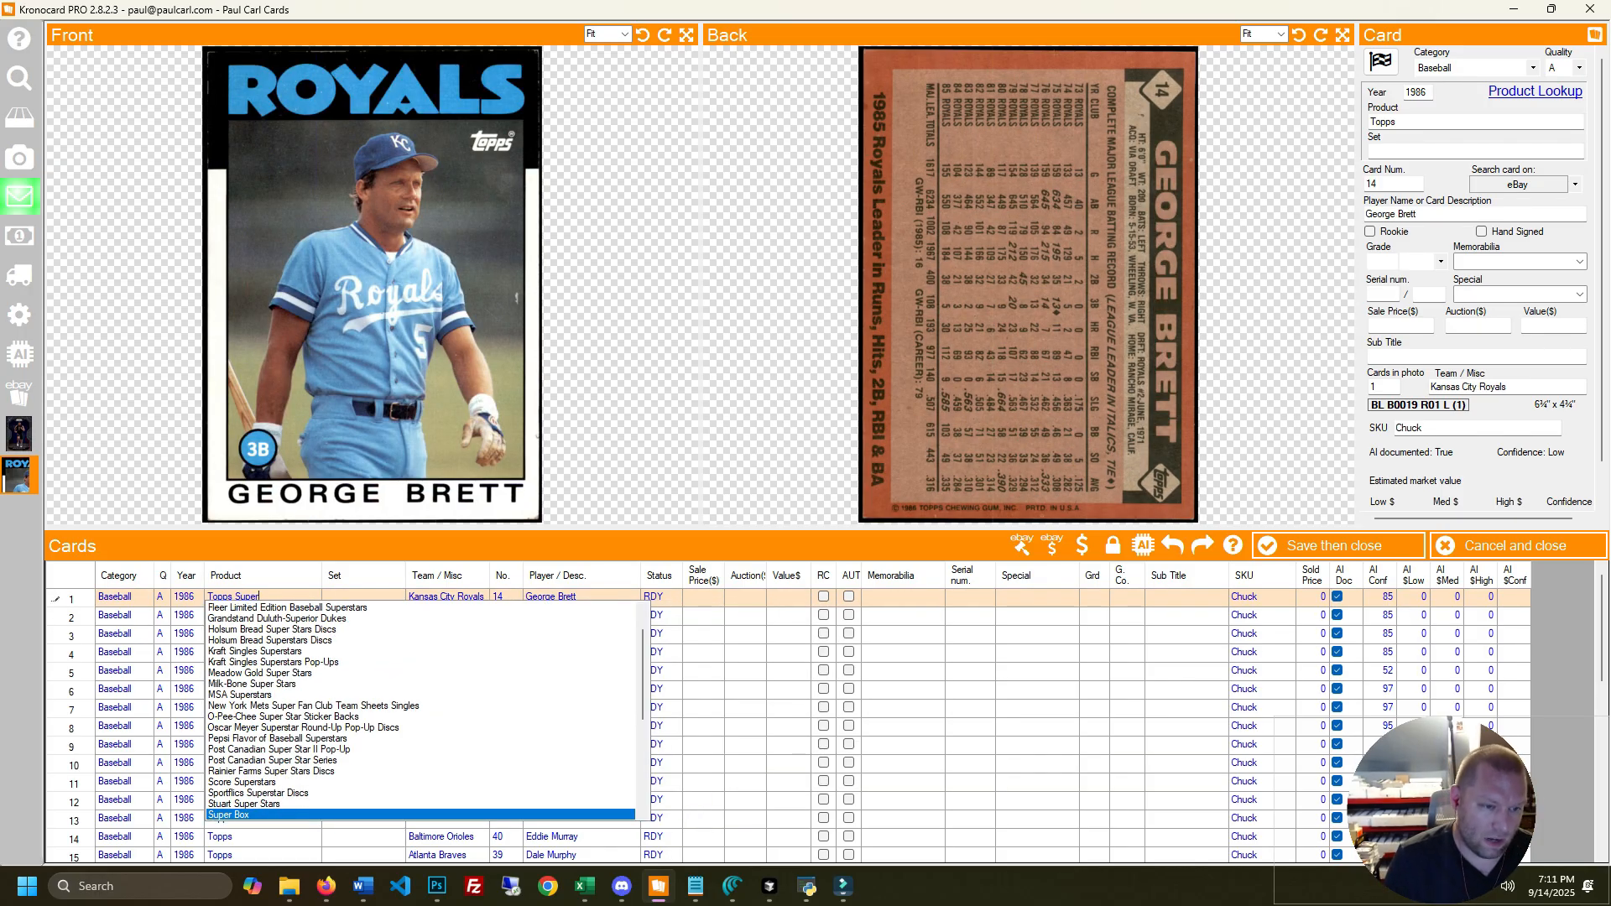
{"action": "key", "text": "Escape"}
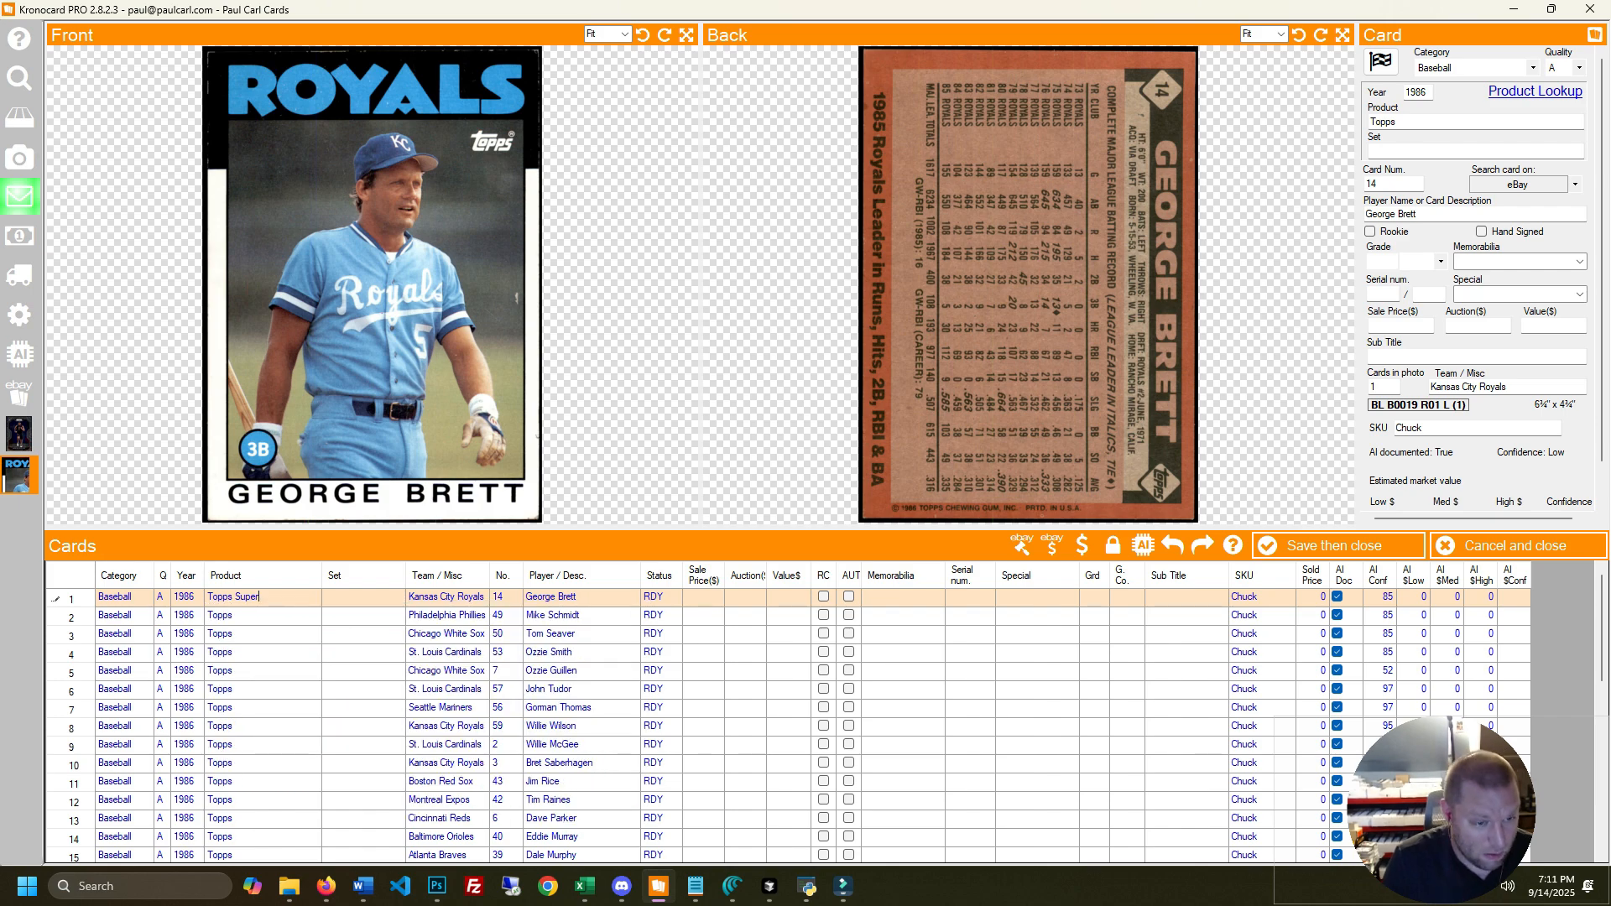
{"action": "key", "text": "Return"}
Copy the George Brett card's Topps Super value to the Product cells of all cards in the batch
{"action": "key", "text": "Up"}
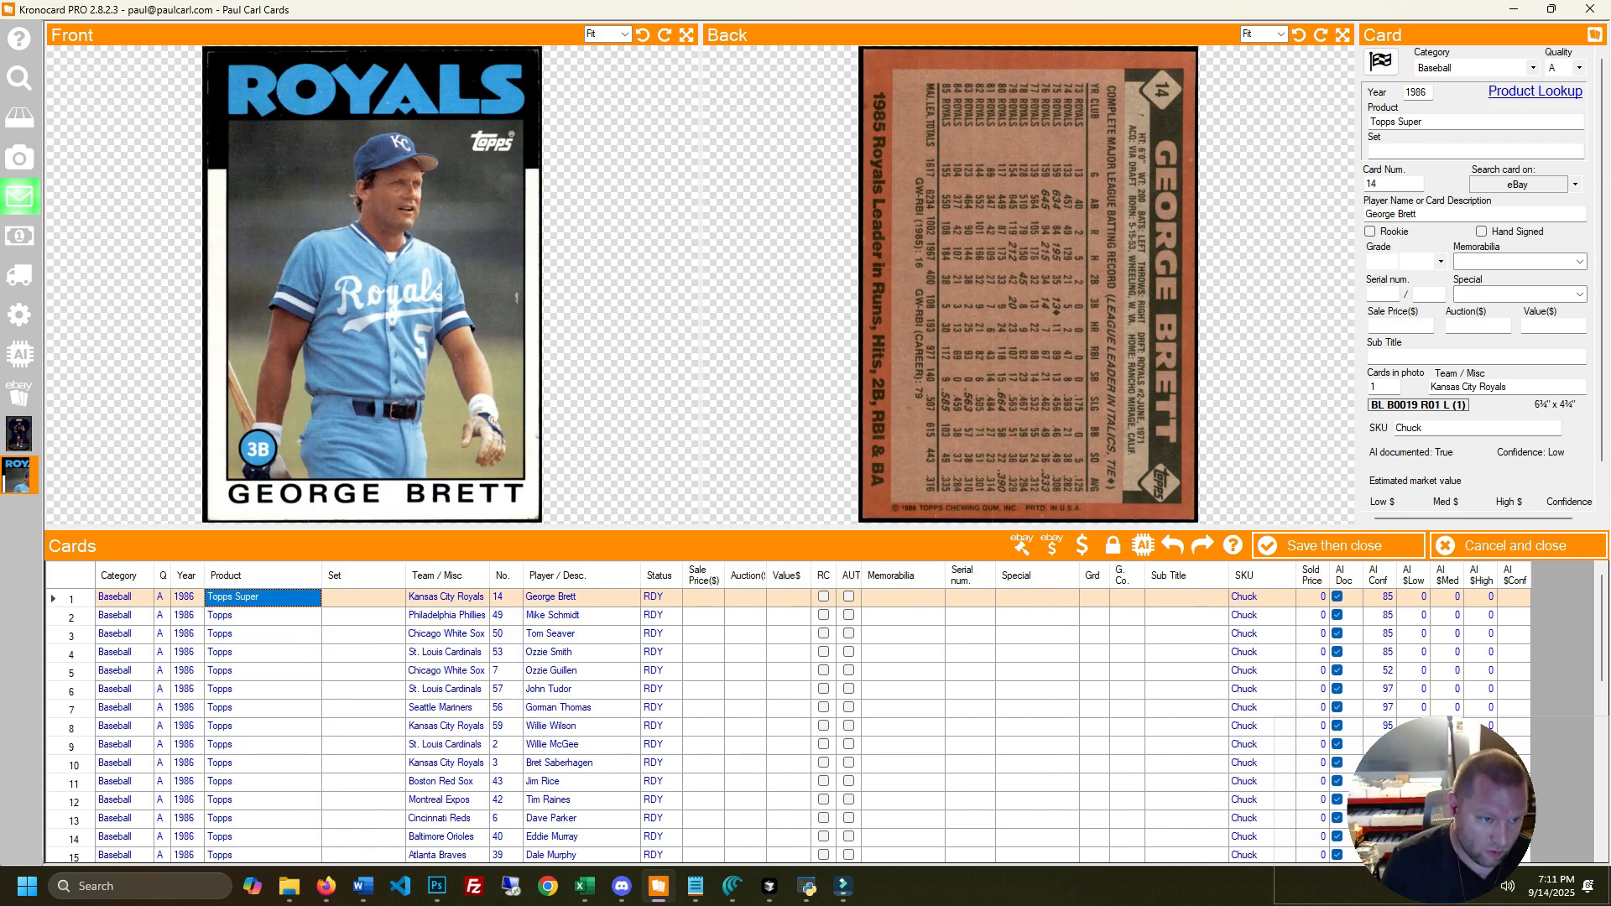
{"action": "key", "text": "ctrl+shift+Down"}
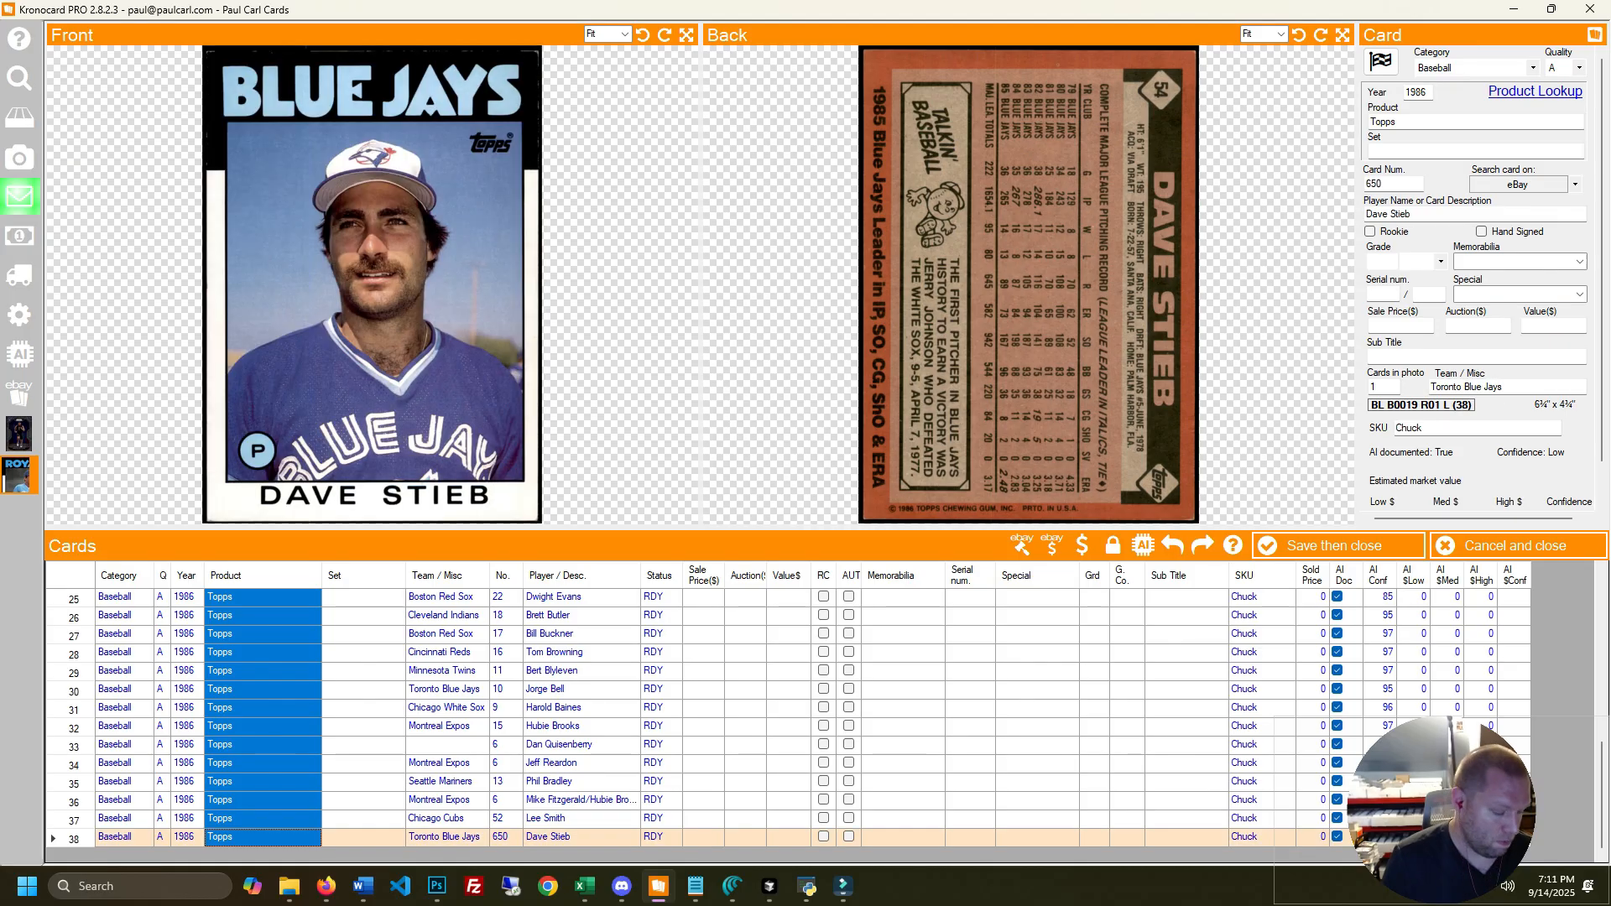
{"action": "key", "text": "ctrl+v"}
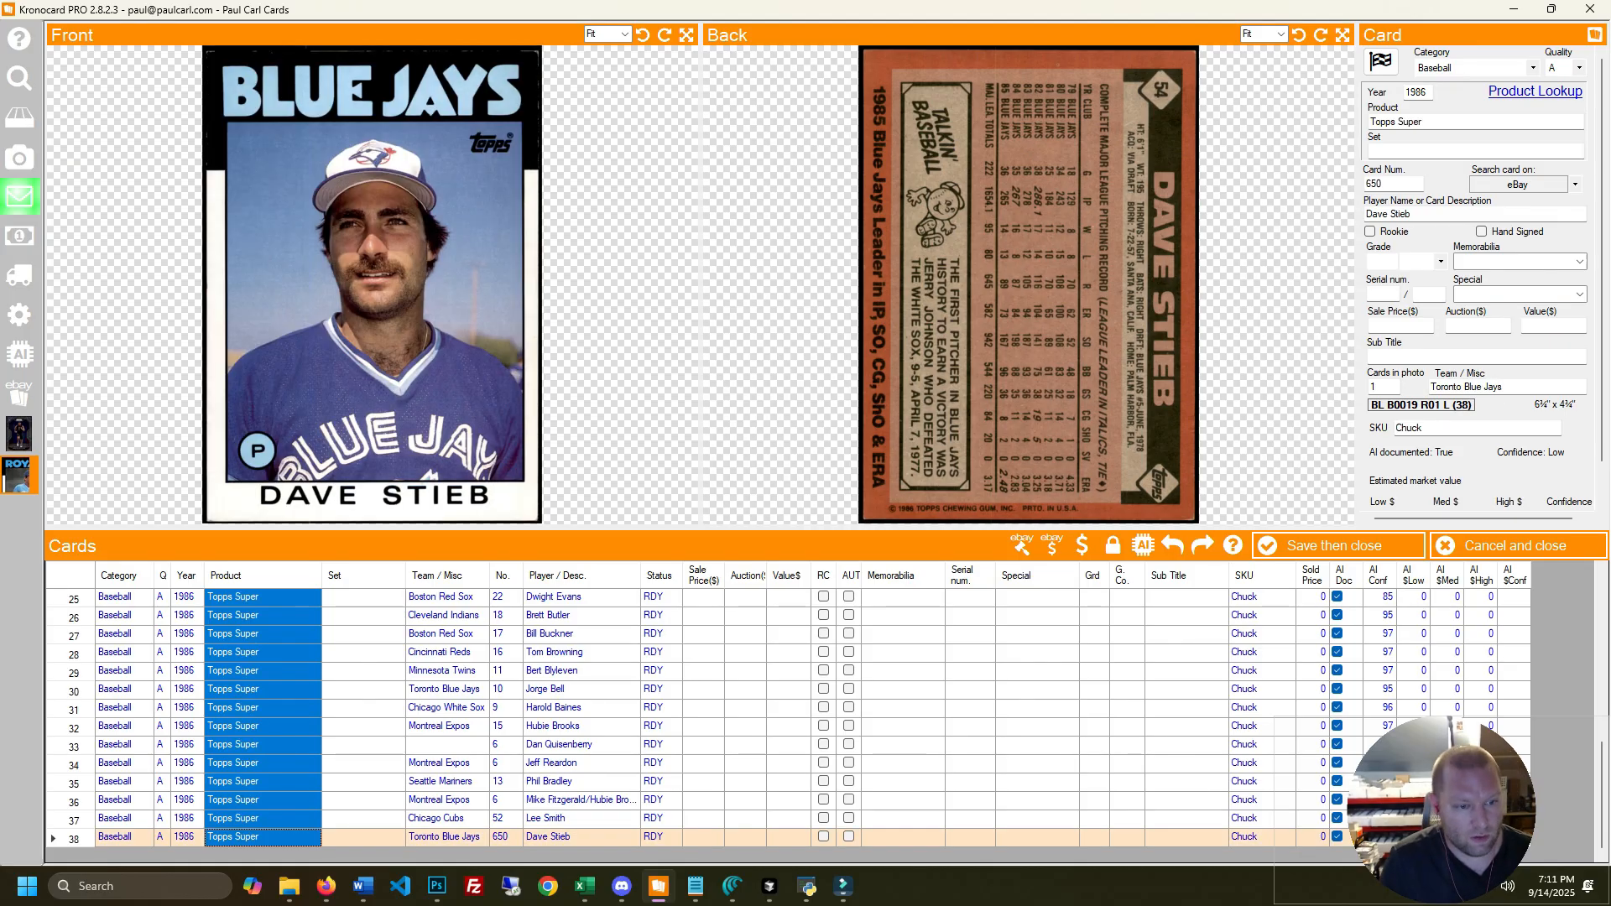
Check the Product column by jumping between the George Brett card in row 1 and the Dave Stieb card in row 38
{"action": "key", "text": "ctrl+Up"}
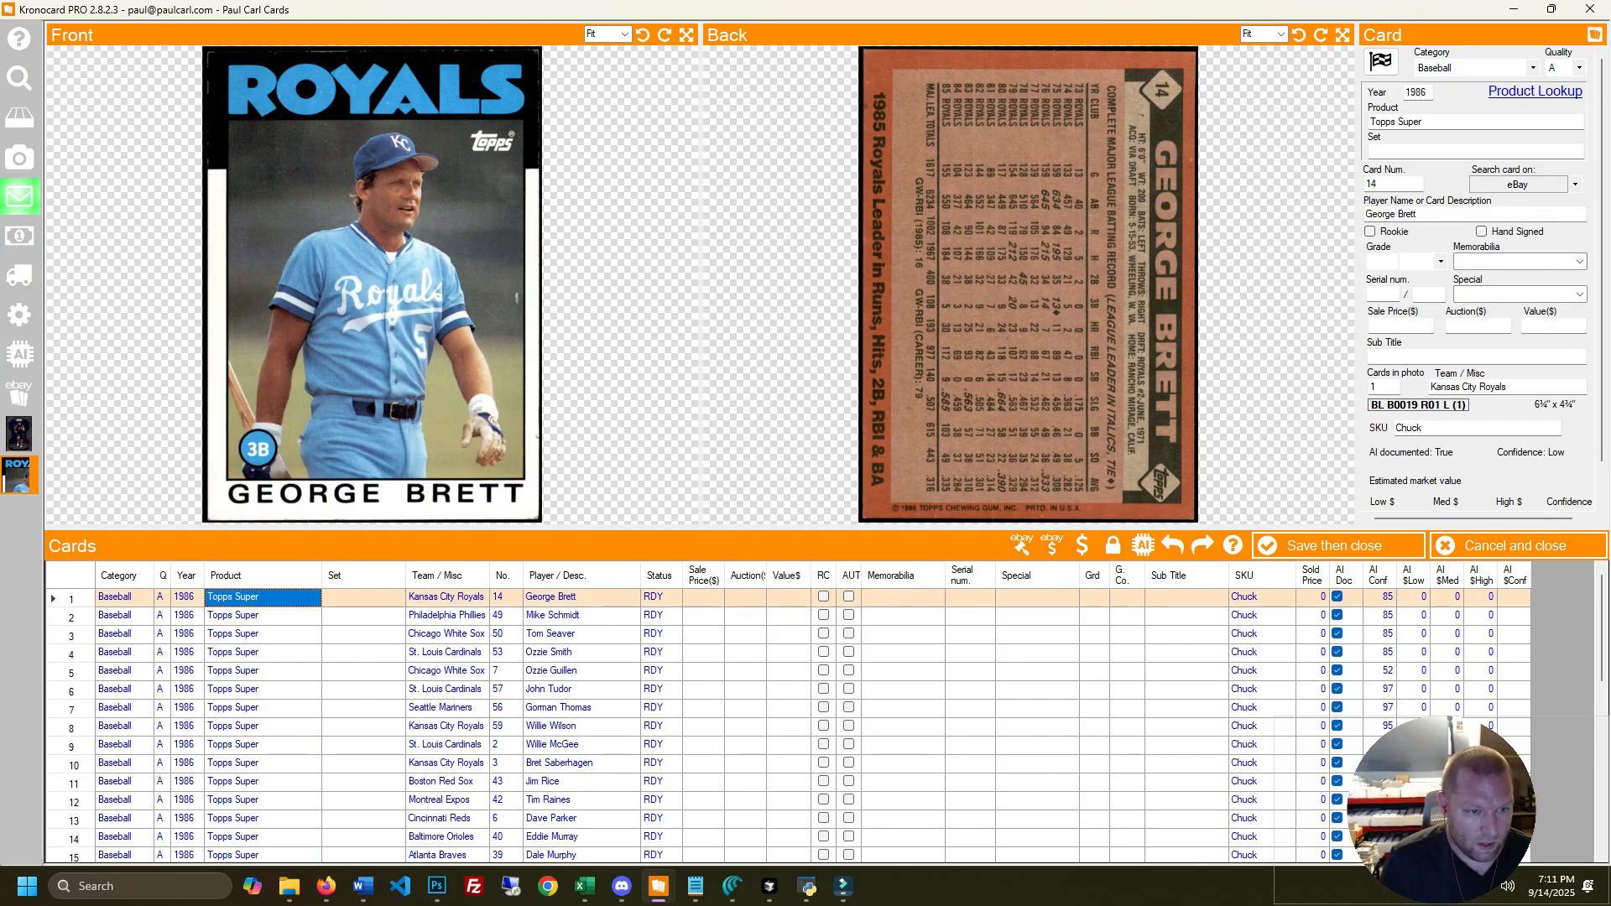
{"action": "key", "text": "ctrl+Down"}
{"action": "key", "text": "ctrl+Up"}
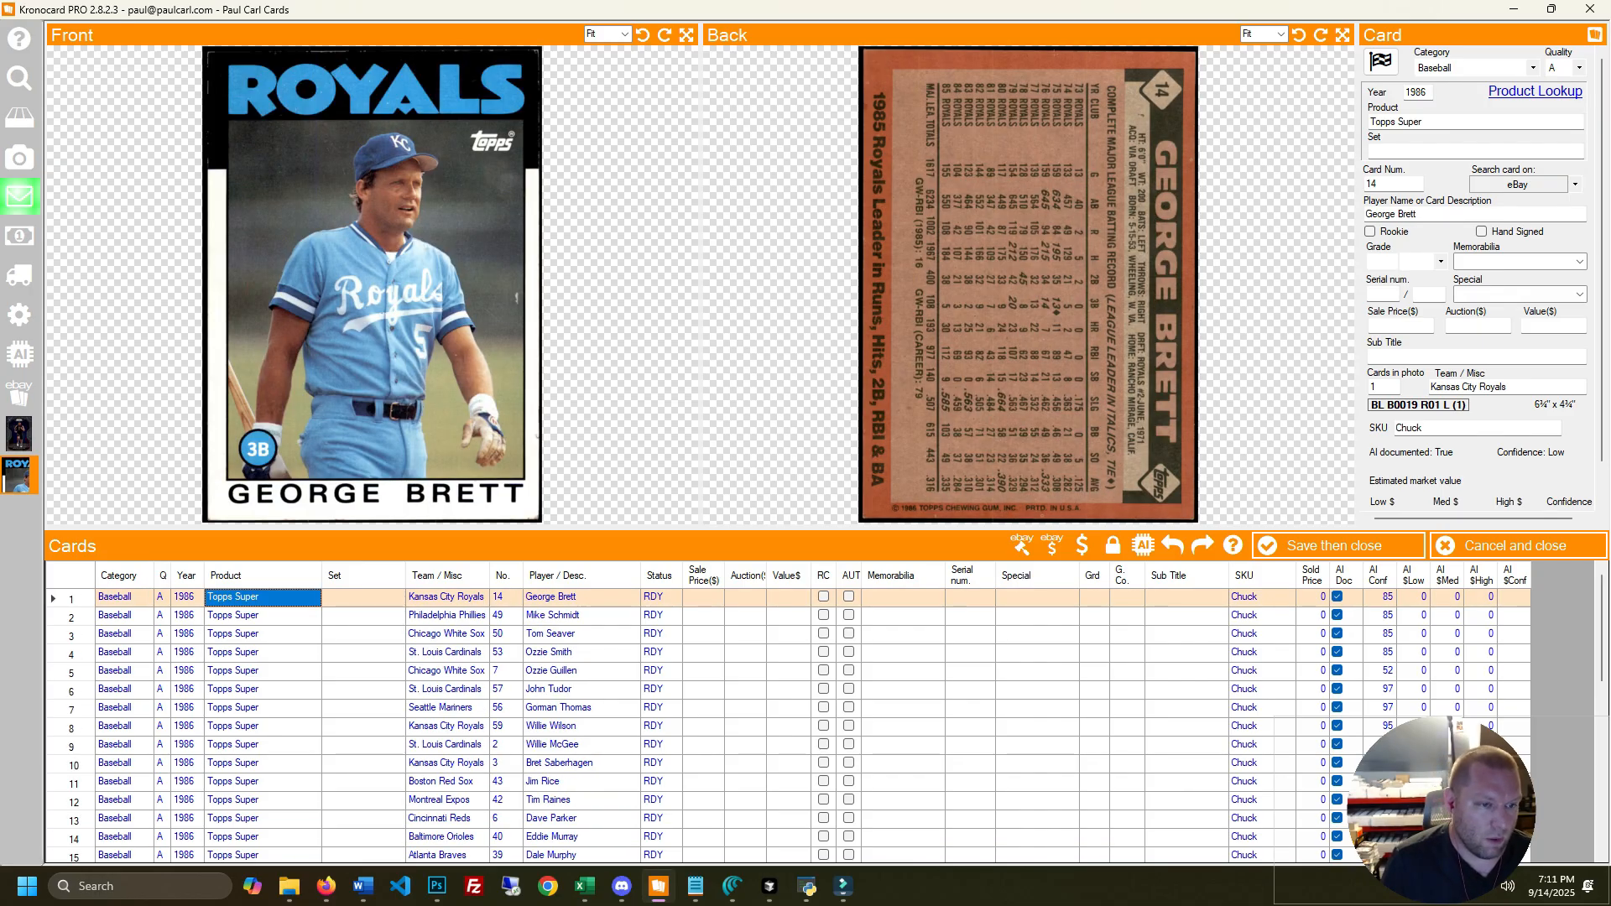
{"action": "key", "text": "ctrl+Down"}
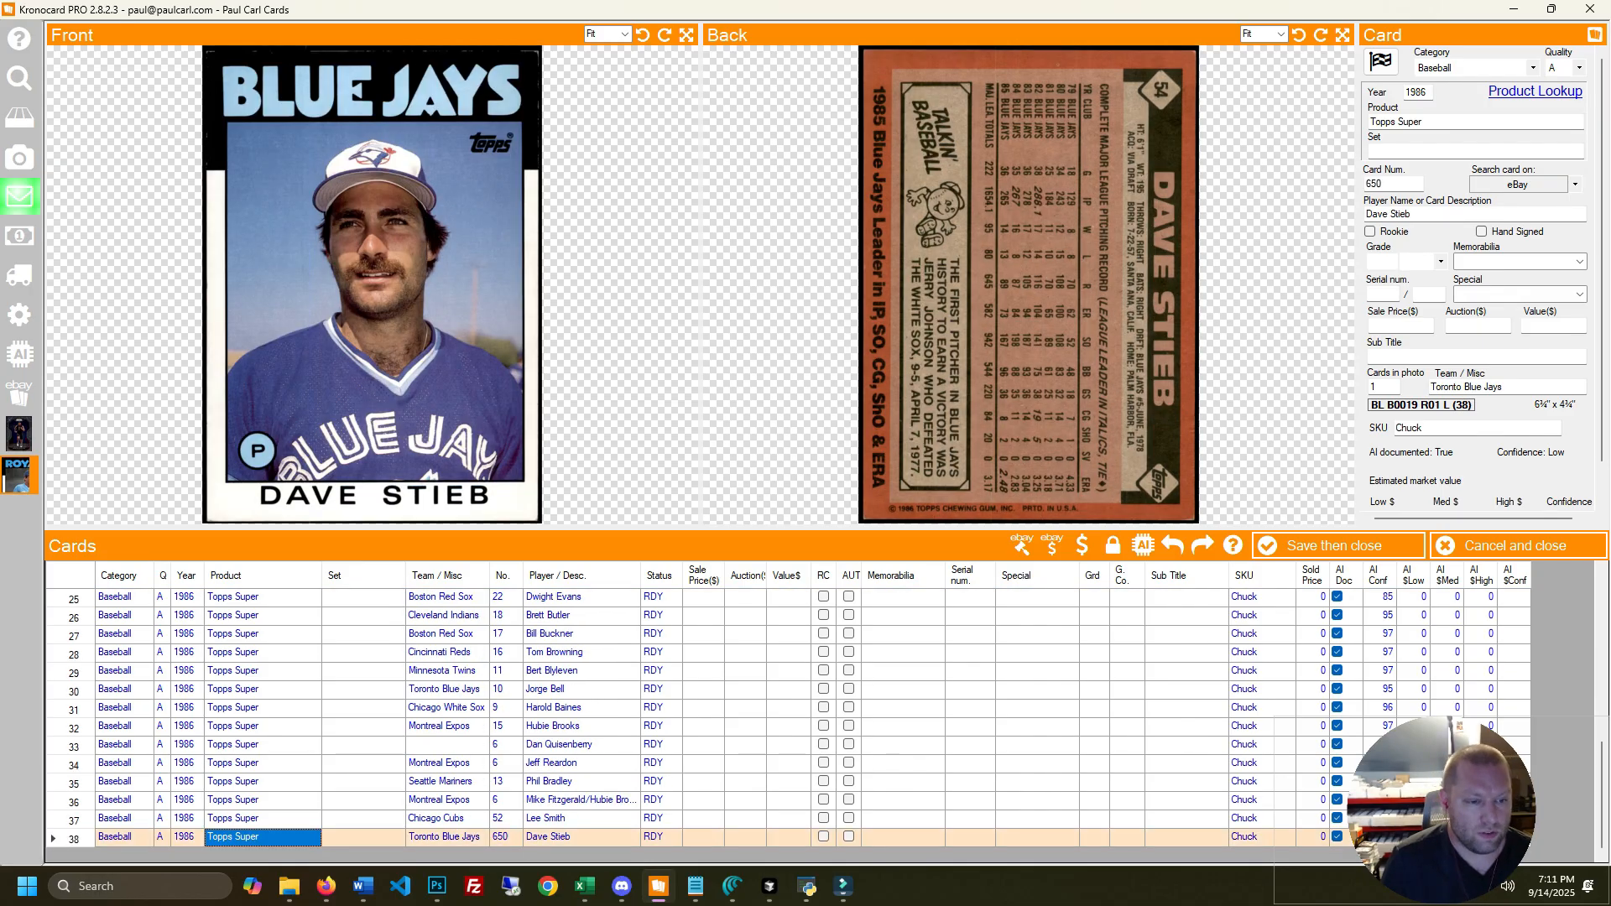
{"action": "key", "text": "ctrl+Up"}
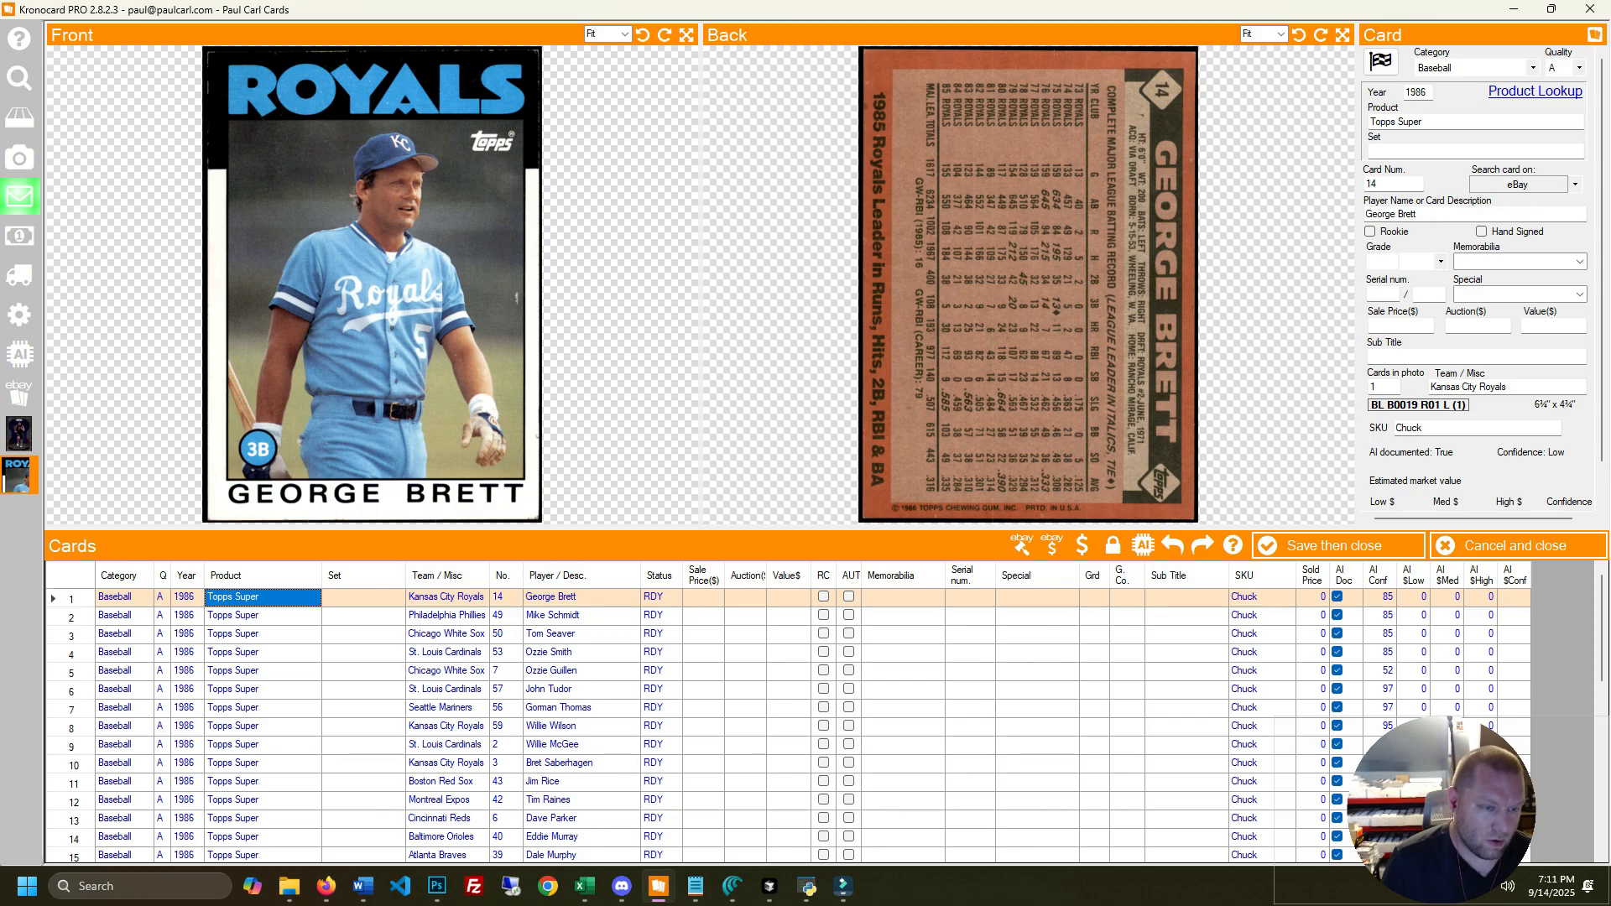
{"action": "key", "text": "Down"}
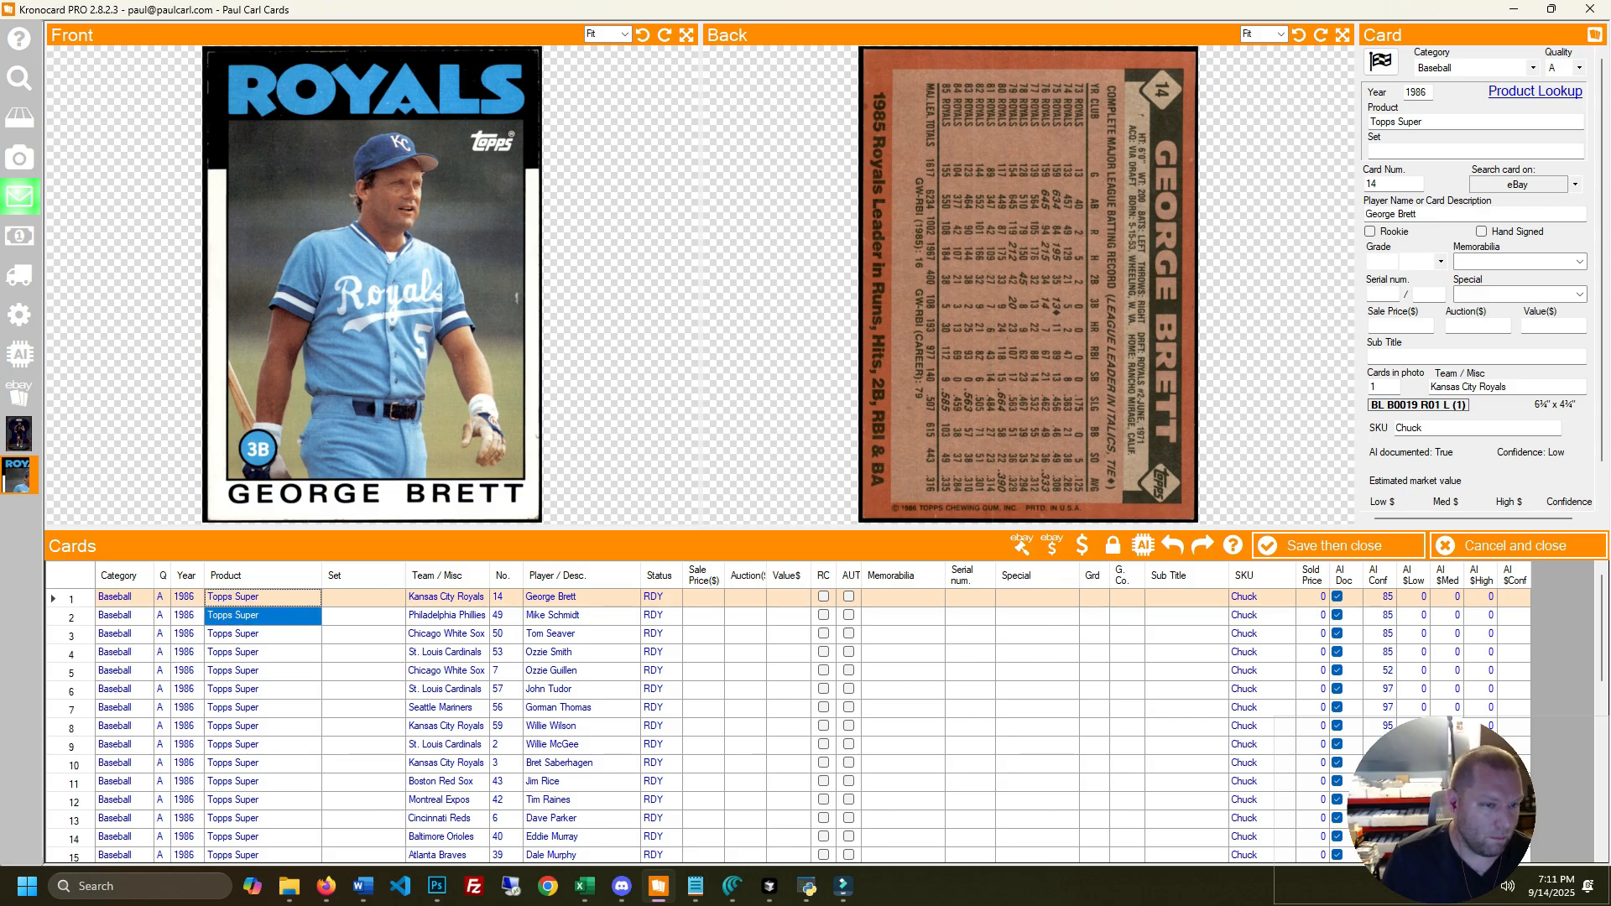
{"action": "key", "text": "Up"}
{"action": "key", "text": "Down"}
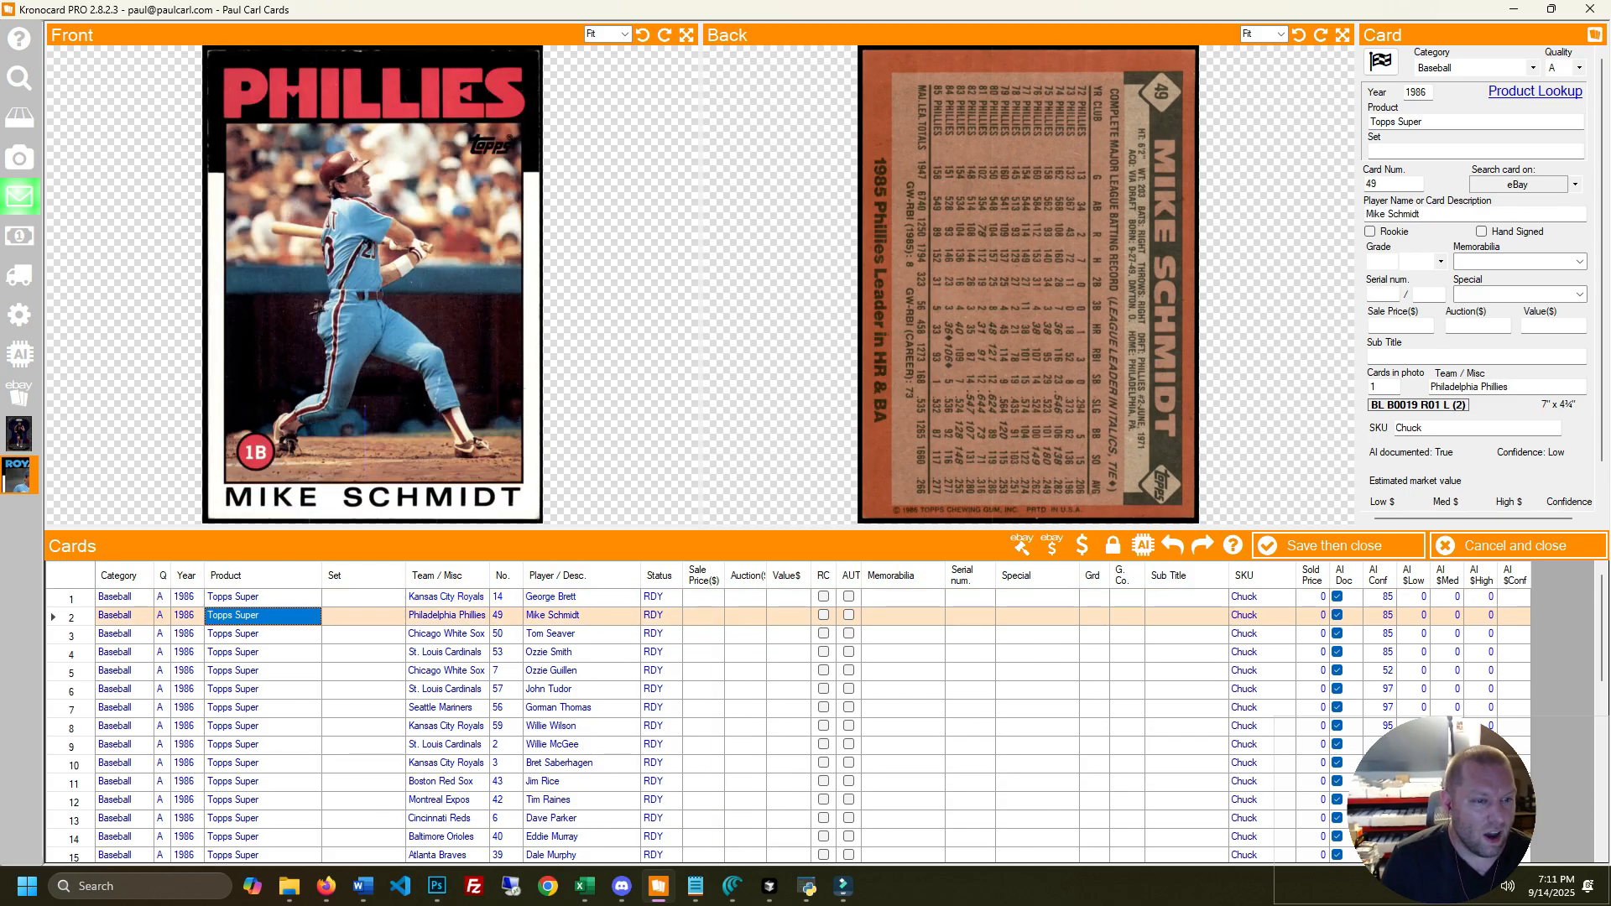
{"action": "key", "text": "ctrl+Down"}
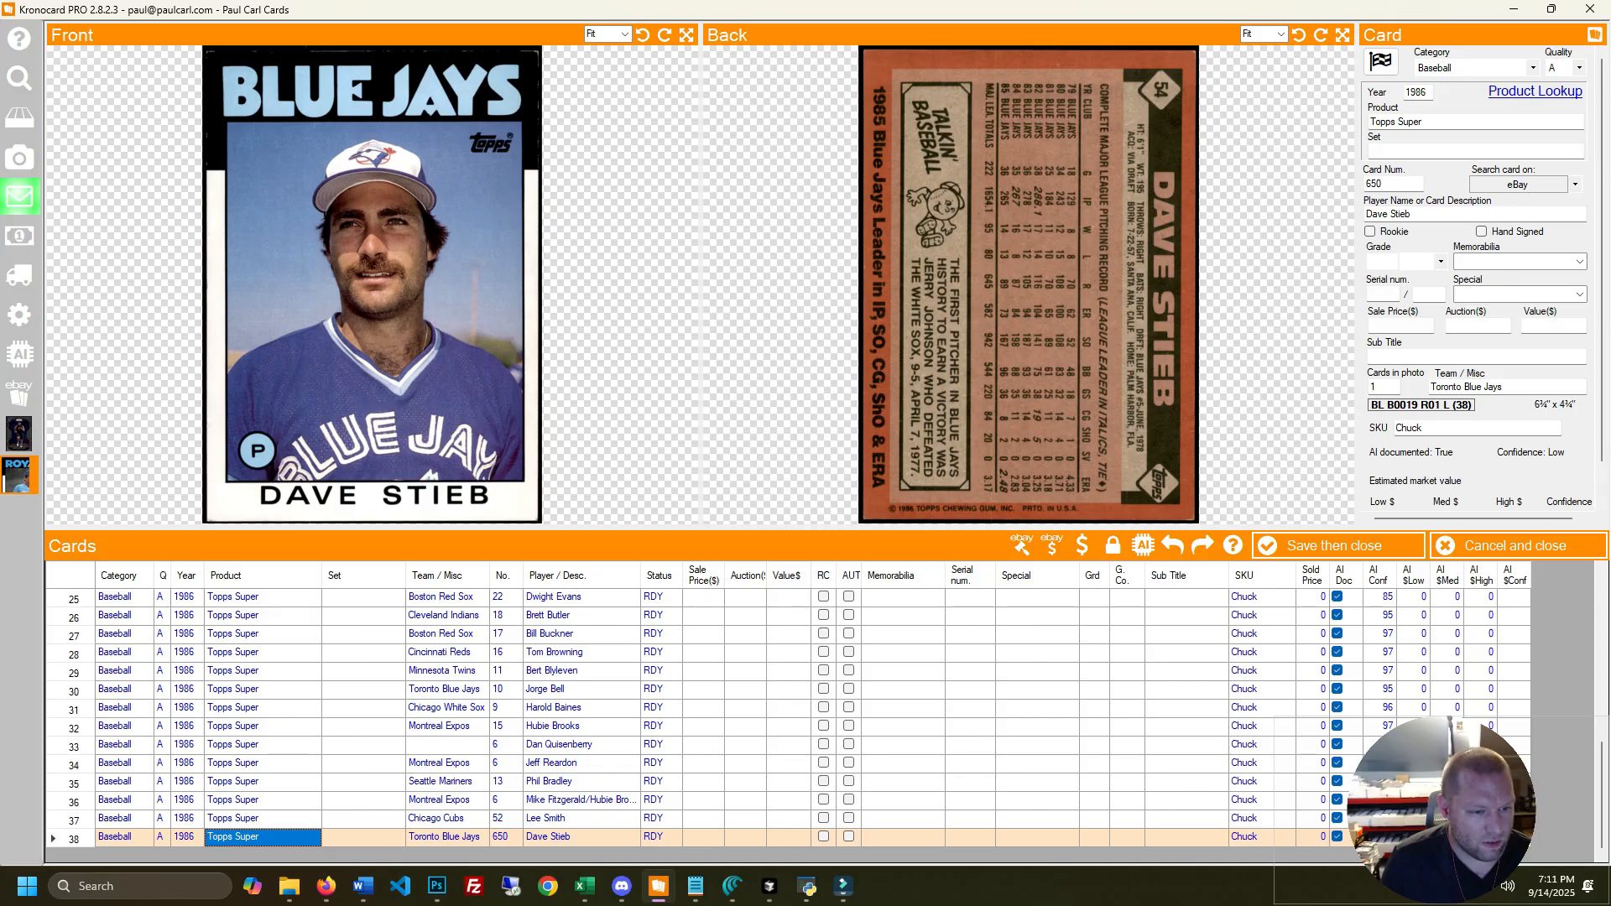
Select the Product cells of the last eight cards, from Dave Stieb up to Harold Baines in row 31
{"action": "key", "text": "Up"}
{"action": "key", "text": "shift+Up"}
{"action": "key", "text": "shift+Up"}
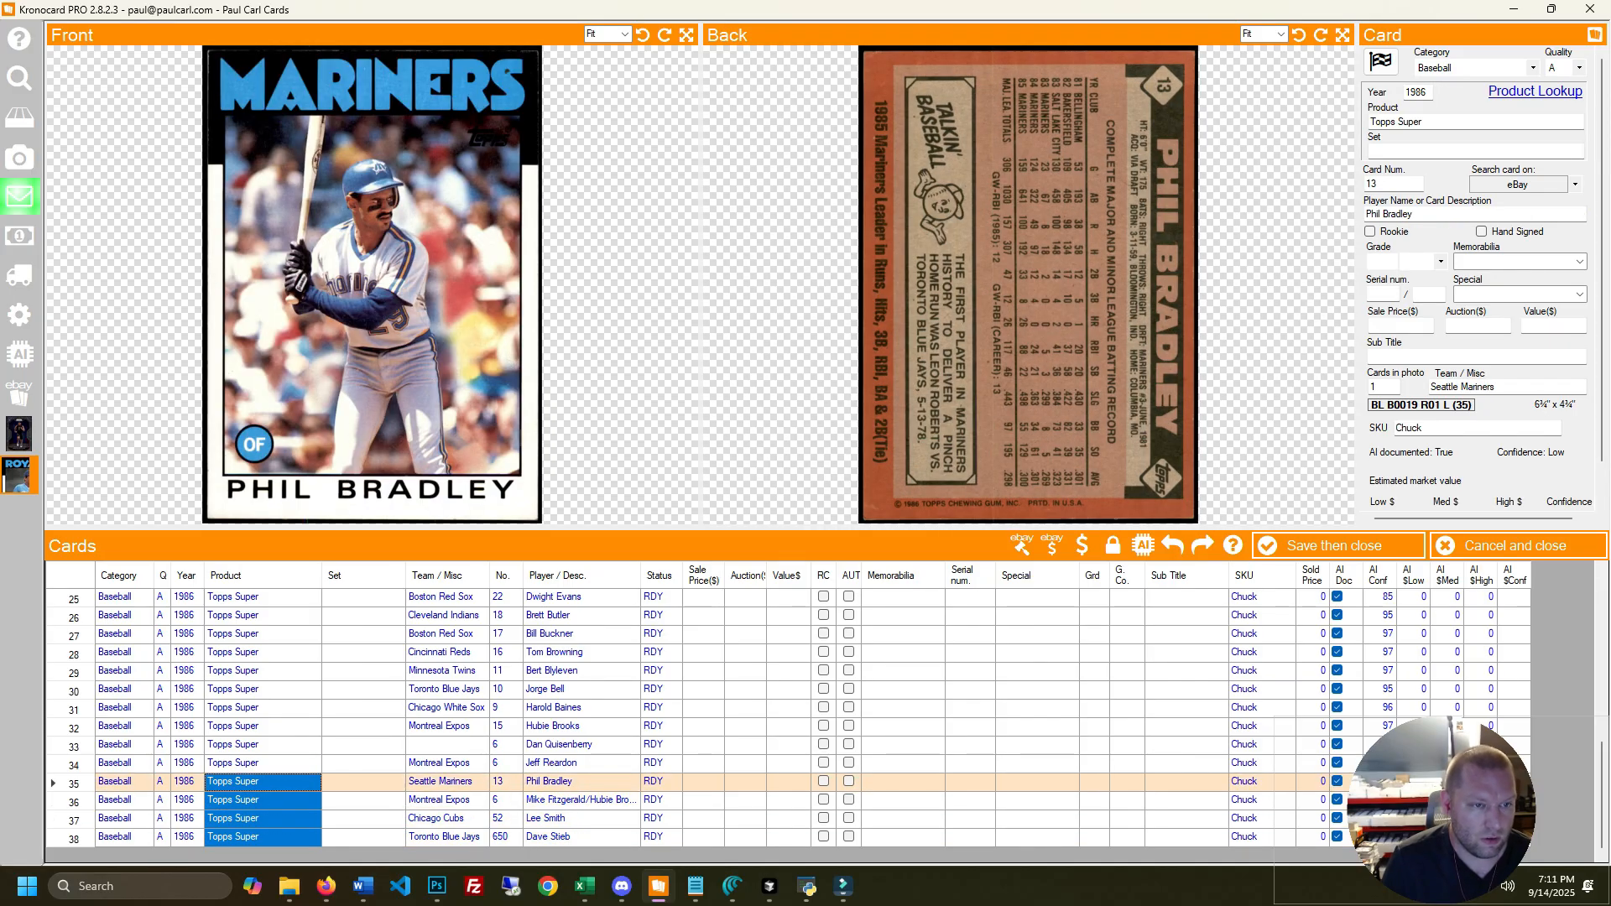
{"action": "key", "text": "shift+Up"}
{"action": "key", "text": "shift+Up"}
{"action": "key", "text": "shift+Up"}
{"action": "key", "text": "shift+Up"}
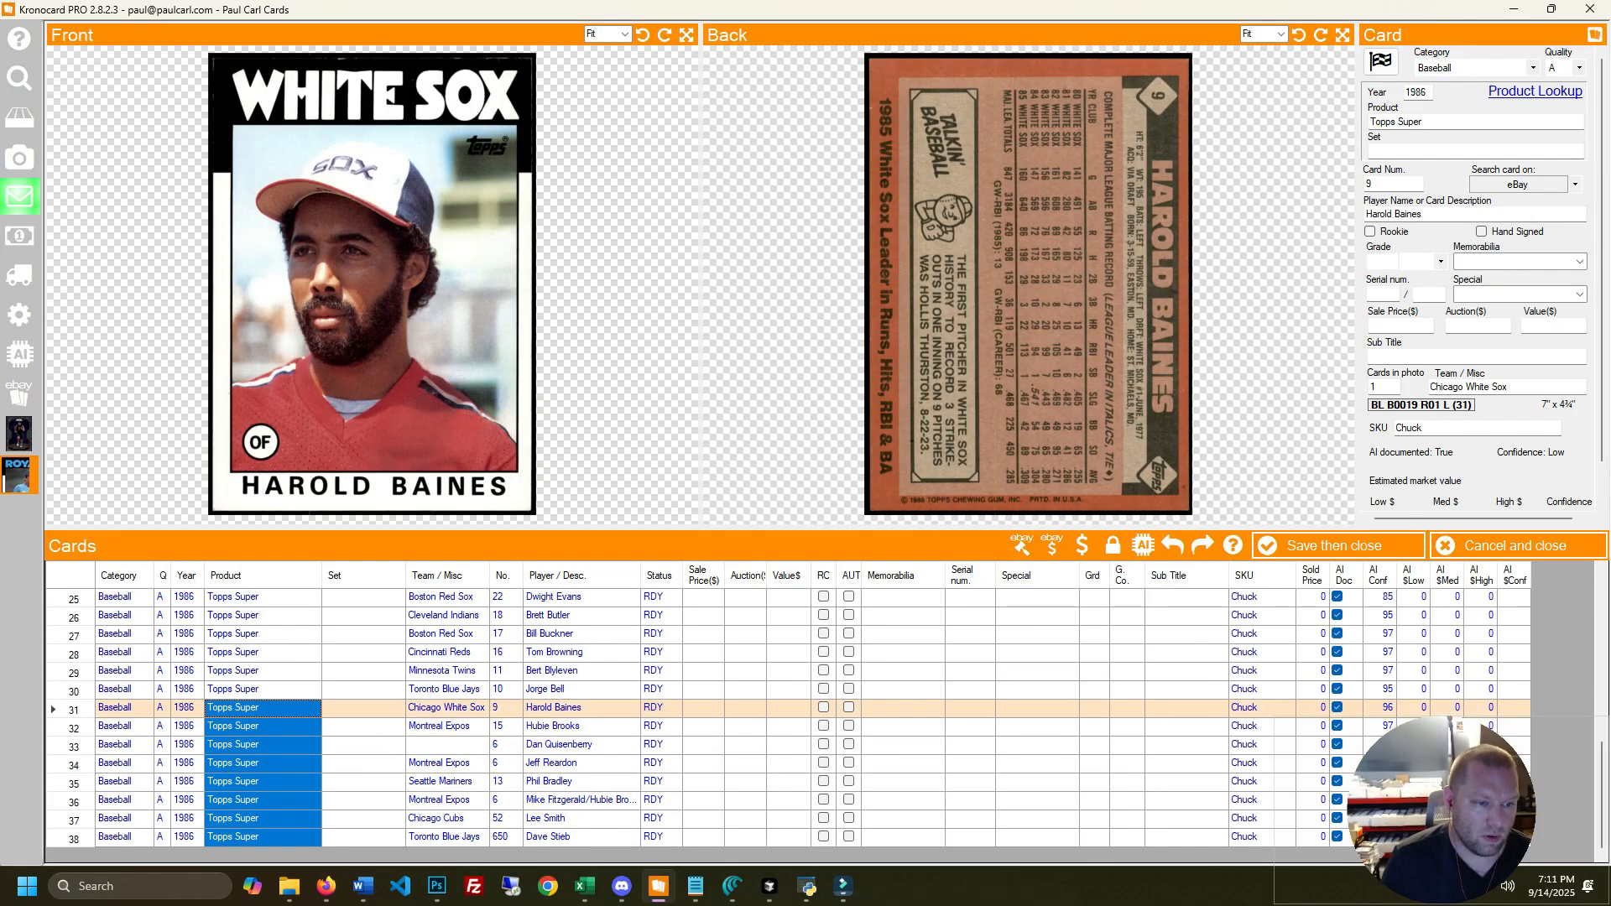
Replace the selection with the Product cells of rows 25 to 28, Dwight Evans through Tom Browning
{"action": "key", "text": "Down"}
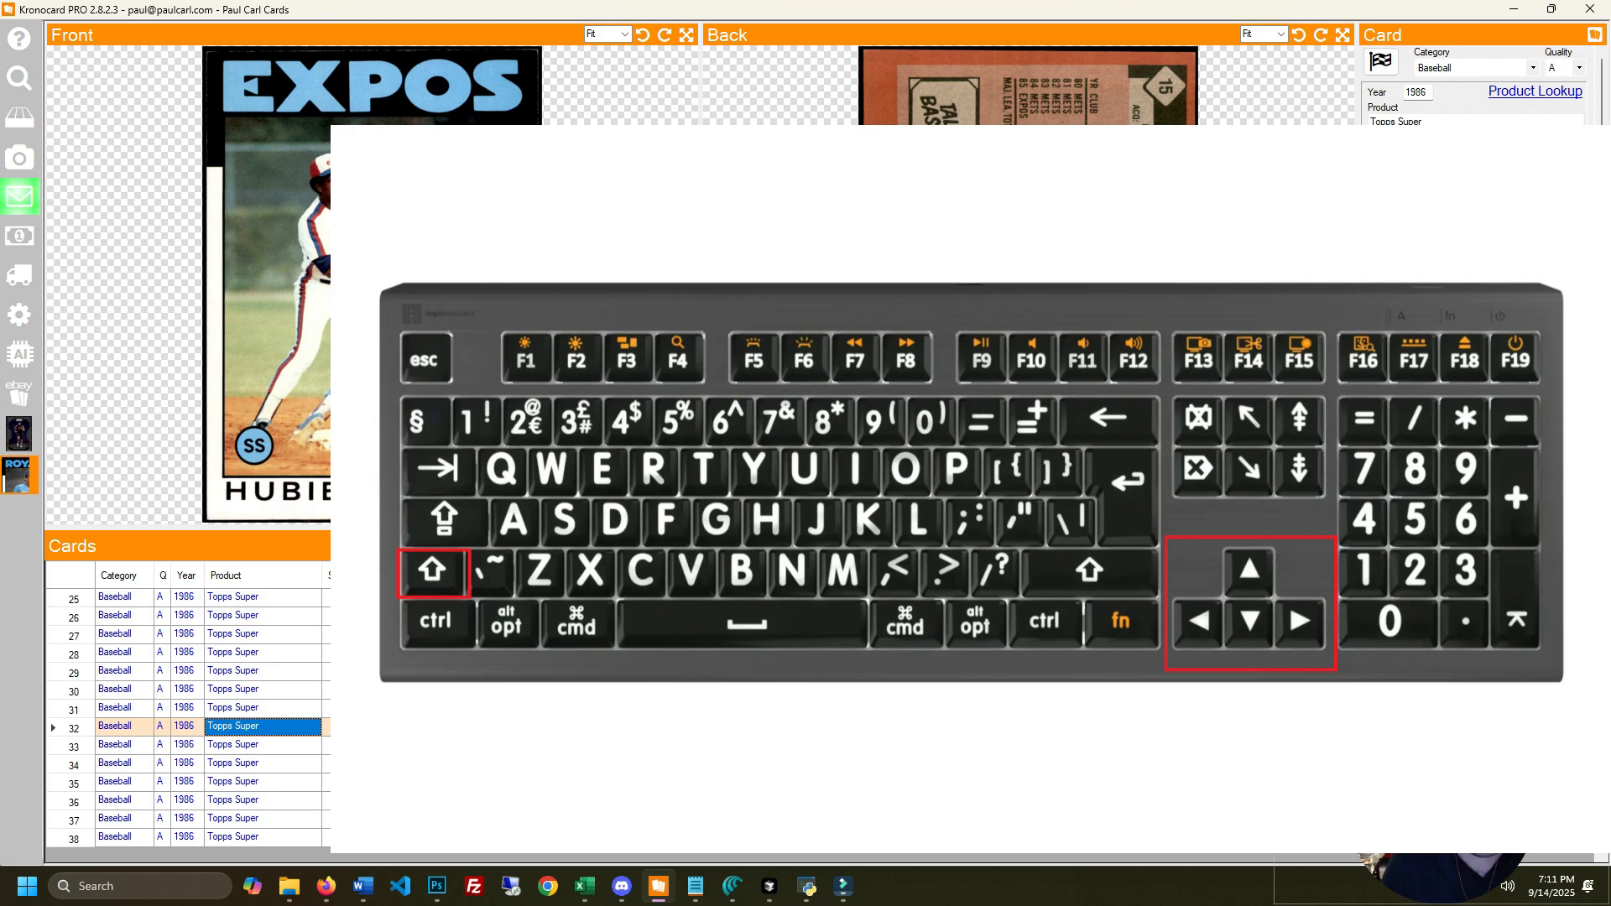
{"action": "key", "text": "Up"}
{"action": "key", "text": "Up"}
{"action": "key", "text": "Up"}
{"action": "key", "text": "Up"}
{"action": "key", "text": "Up"}
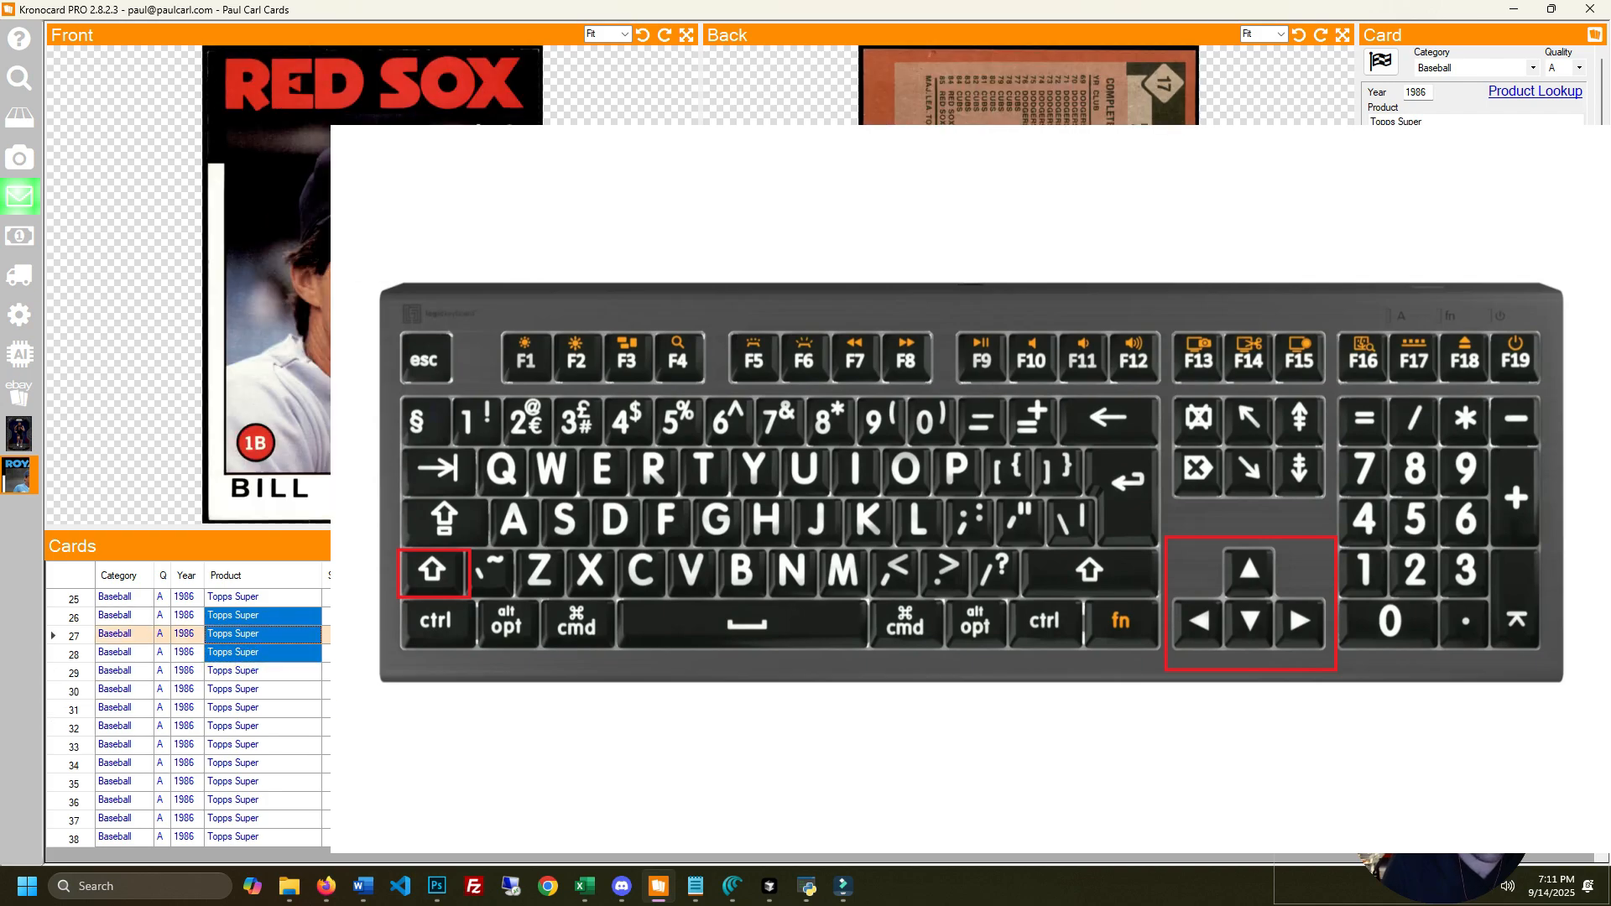
{"action": "key", "text": "shift+Up"}
{"action": "key", "text": "shift+Up"}
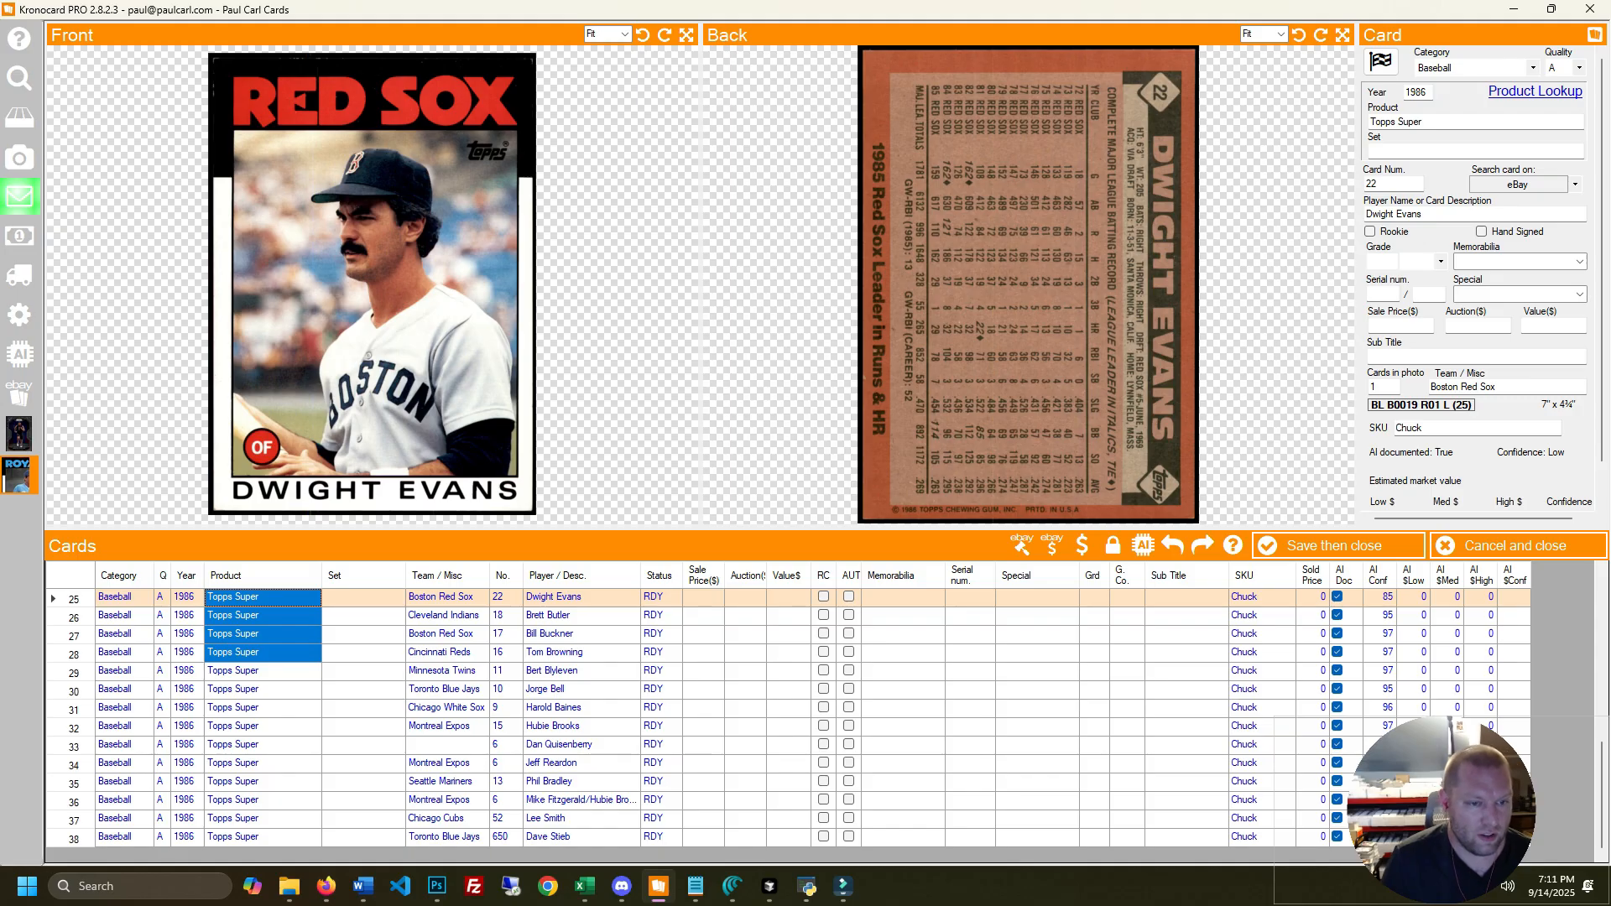
Extend and shrink the row 25 to 28 selection across neighbouring columns, ending on the Product and Set cells
{"action": "key", "text": "shift+Right"}
{"action": "key", "text": "shift+Right"}
{"action": "key", "text": "shift+Right"}
{"action": "key", "text": "shift+Right"}
{"action": "key", "text": "shift+Left"}
{"action": "key", "text": "shift+Left"}
{"action": "key", "text": "shift+Left"}
{"action": "key", "text": "shift+Left"}
{"action": "key", "text": "shift+Left"}
{"action": "key", "text": "shift+Left"}
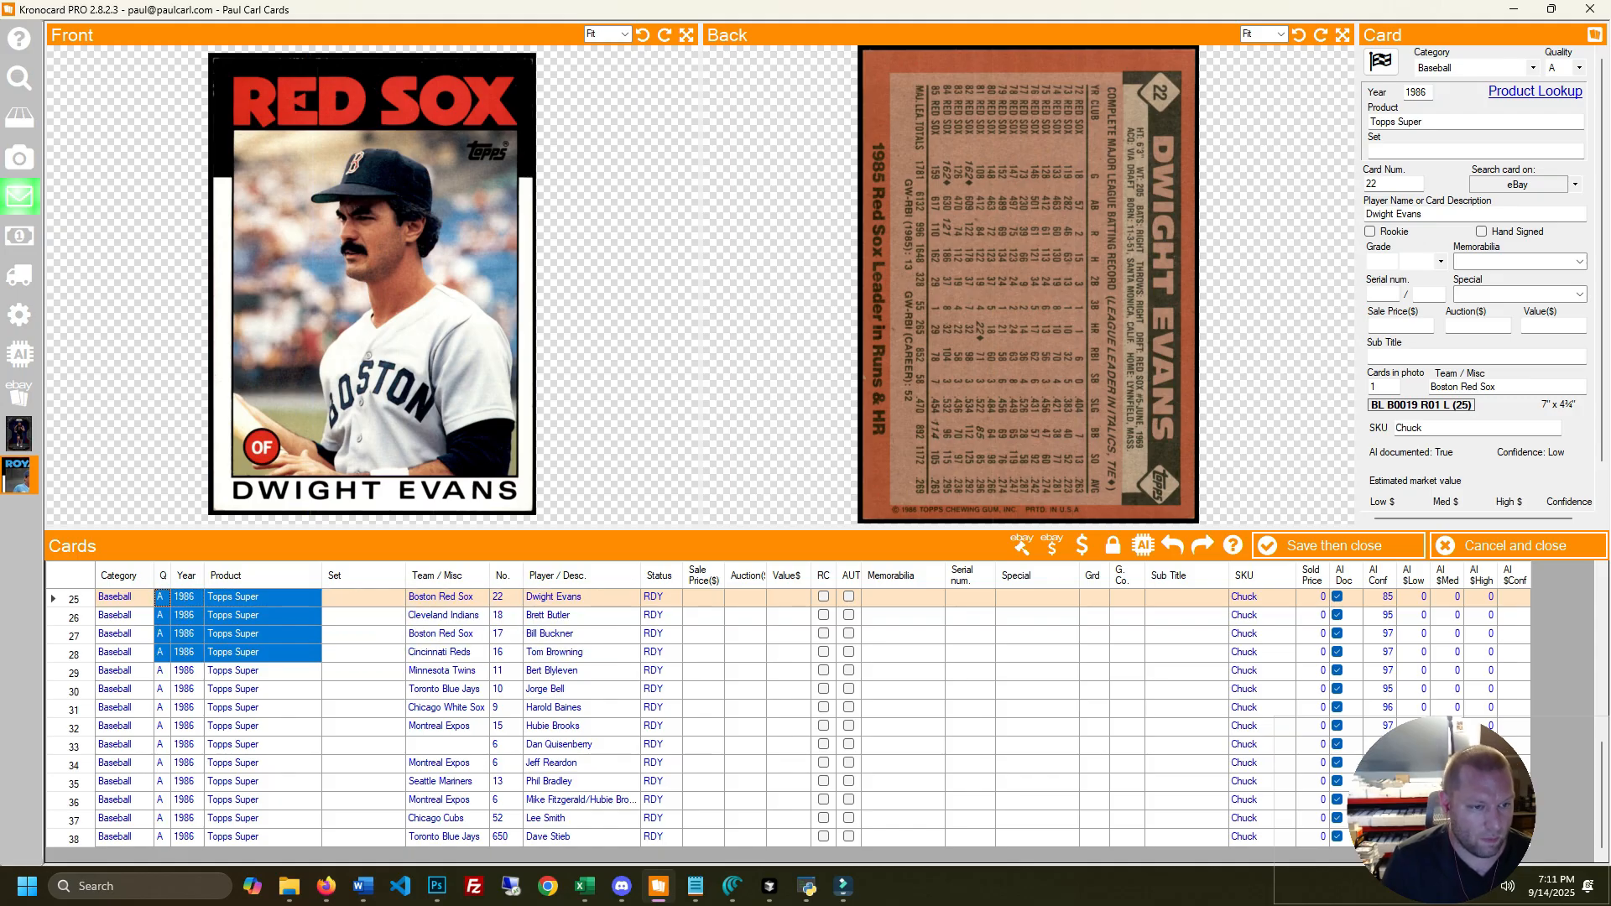
{"action": "key", "text": "shift+Right"}
{"action": "key", "text": "shift+Right"}
{"action": "key", "text": "shift+Right"}
{"action": "key", "text": "shift+Right"}
{"action": "key", "text": "shift+Left"}
{"action": "key", "text": "shift+Left"}
{"action": "key", "text": "shift+Left"}
{"action": "key", "text": "shift+Right"}
{"action": "key", "text": "shift+Right"}
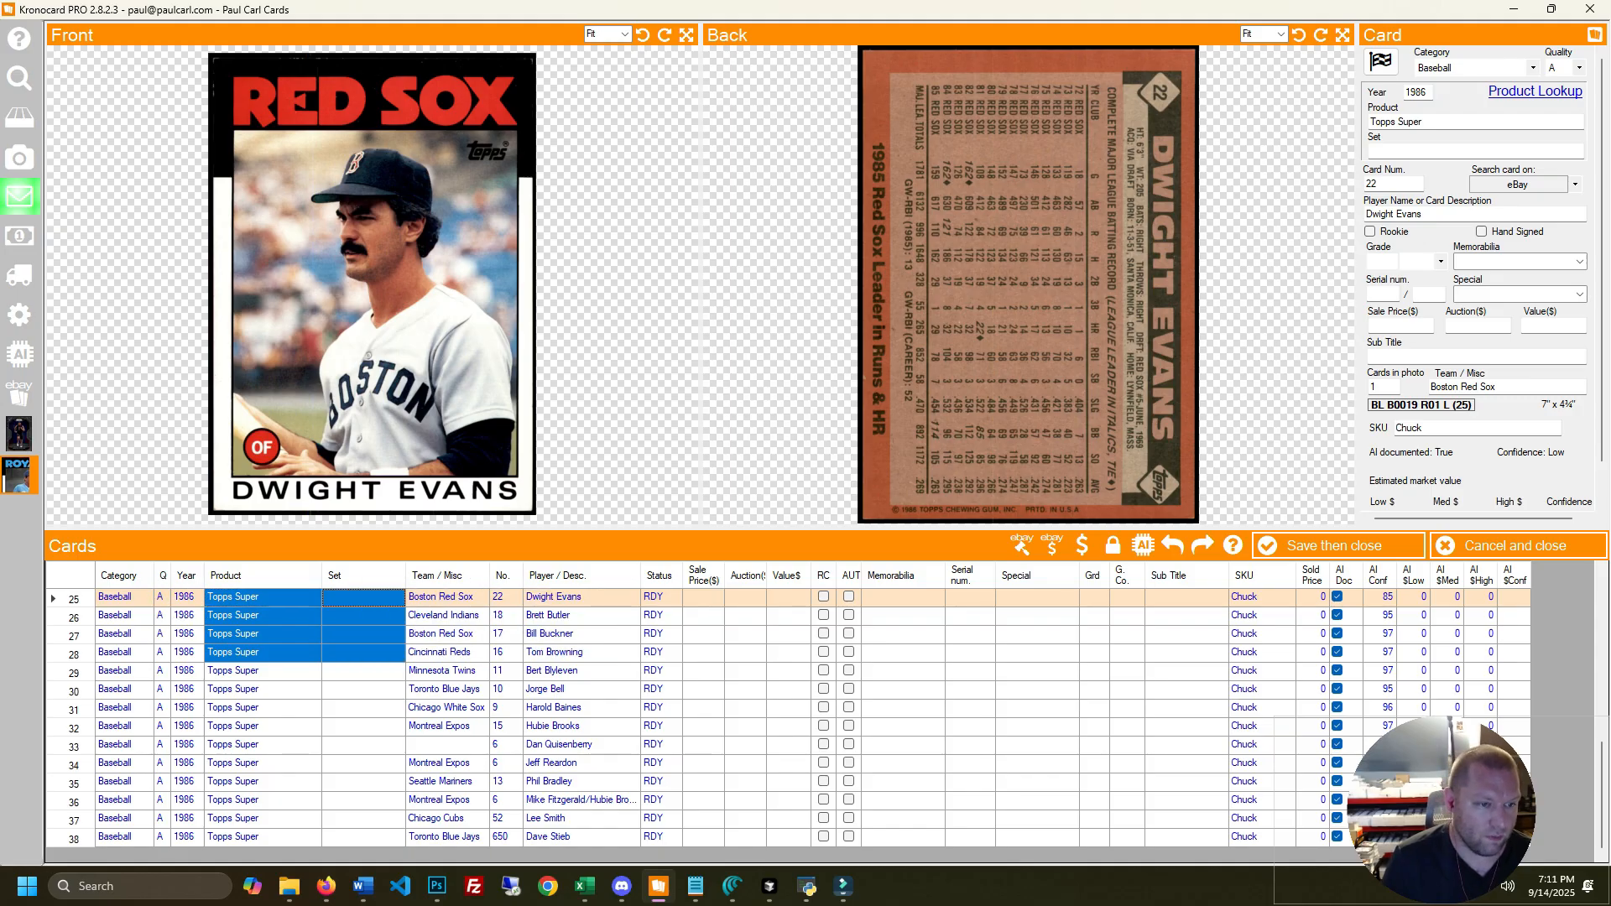
Extend the row 25 to 28 selection to the last column, and trim it back to end at AI Conf
{"action": "key", "text": "shift+Right"}
{"action": "key", "text": "shift+Right"}
{"action": "key", "text": "shift+End"}
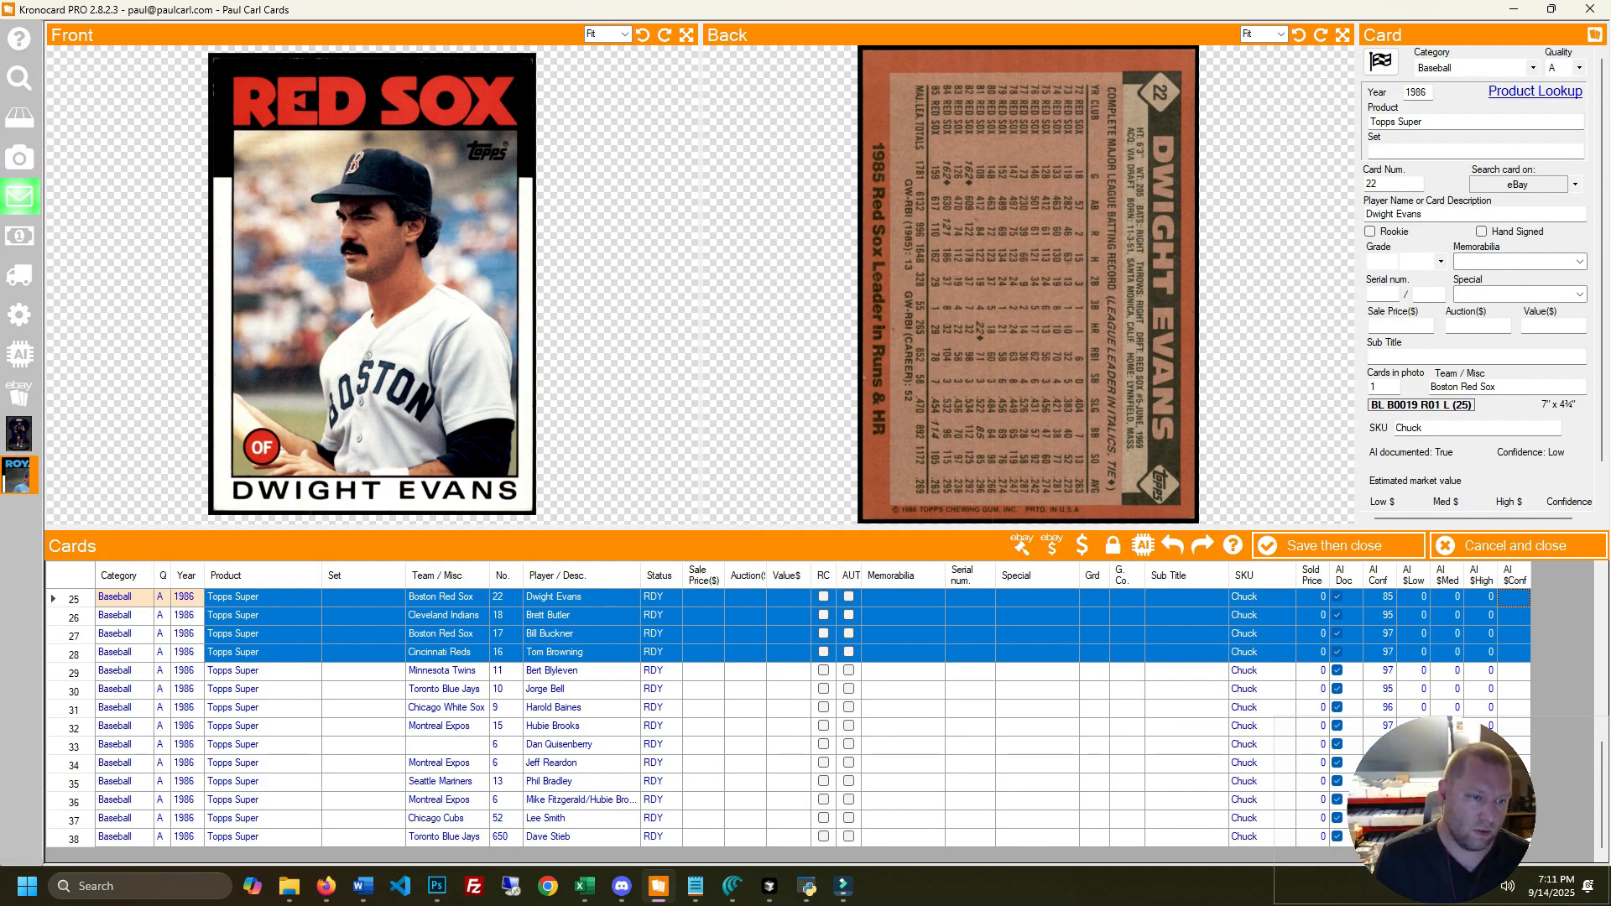
{"action": "key", "text": "shift+Left"}
{"action": "key", "text": "shift+Left"}
{"action": "key", "text": "shift+Left"}
{"action": "key", "text": "shift+Left"}
{"action": "key", "text": "shift+Left"}
{"action": "key", "text": "shift+Left"}
{"action": "key", "text": "shift+Left"}
{"action": "key", "text": "shift+Left"}
{"action": "key", "text": "shift+Left"}
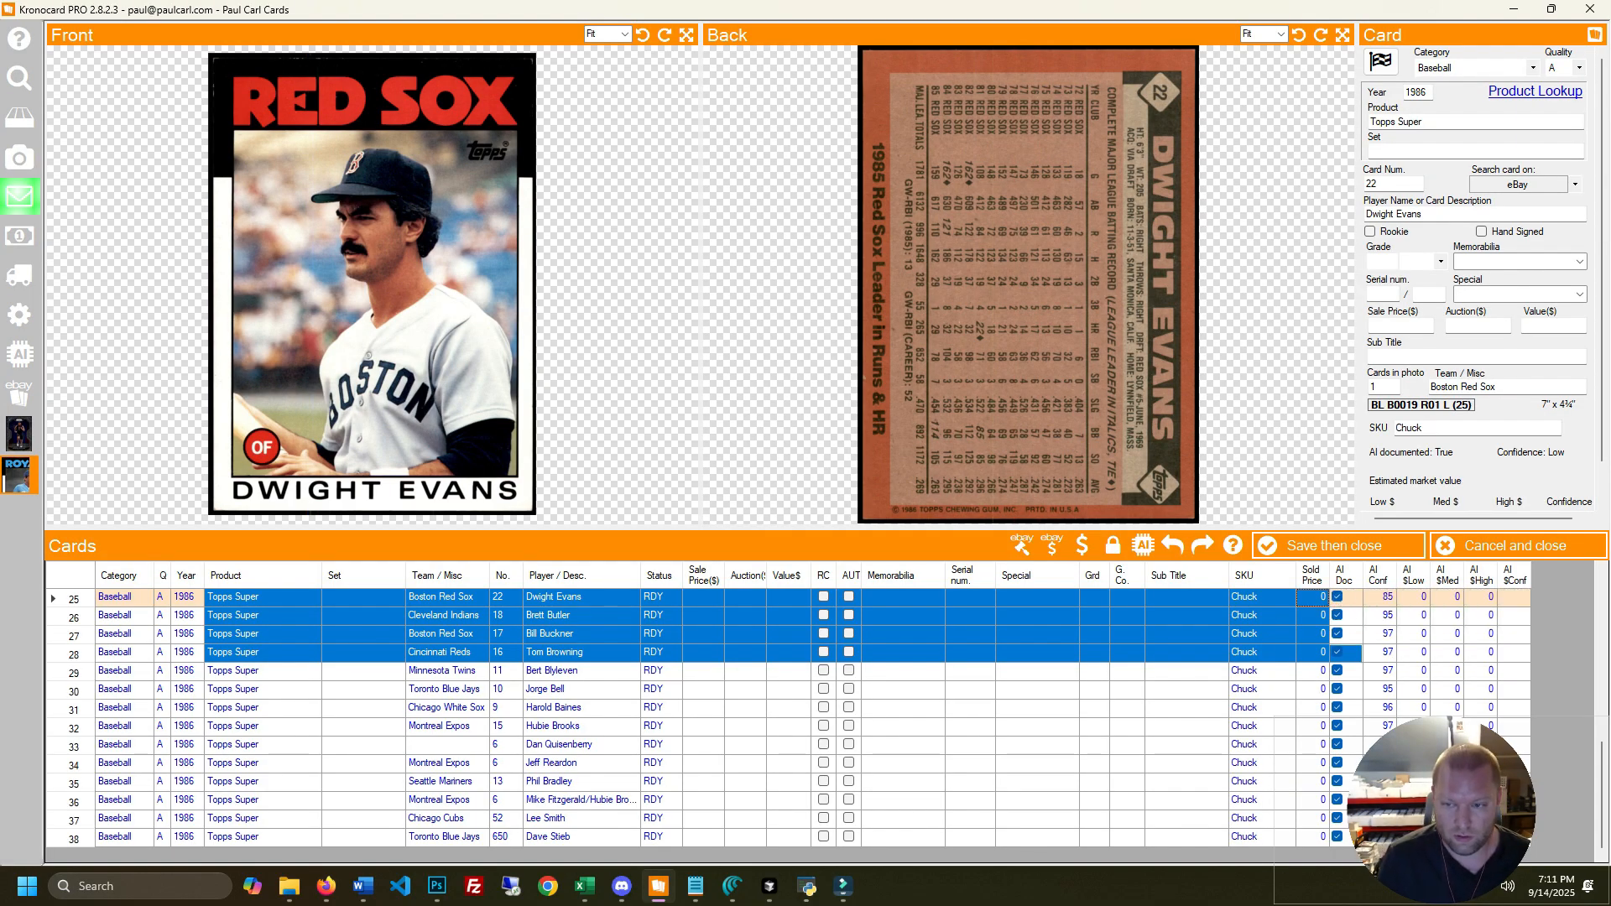
{"action": "key", "text": "shift+End"}
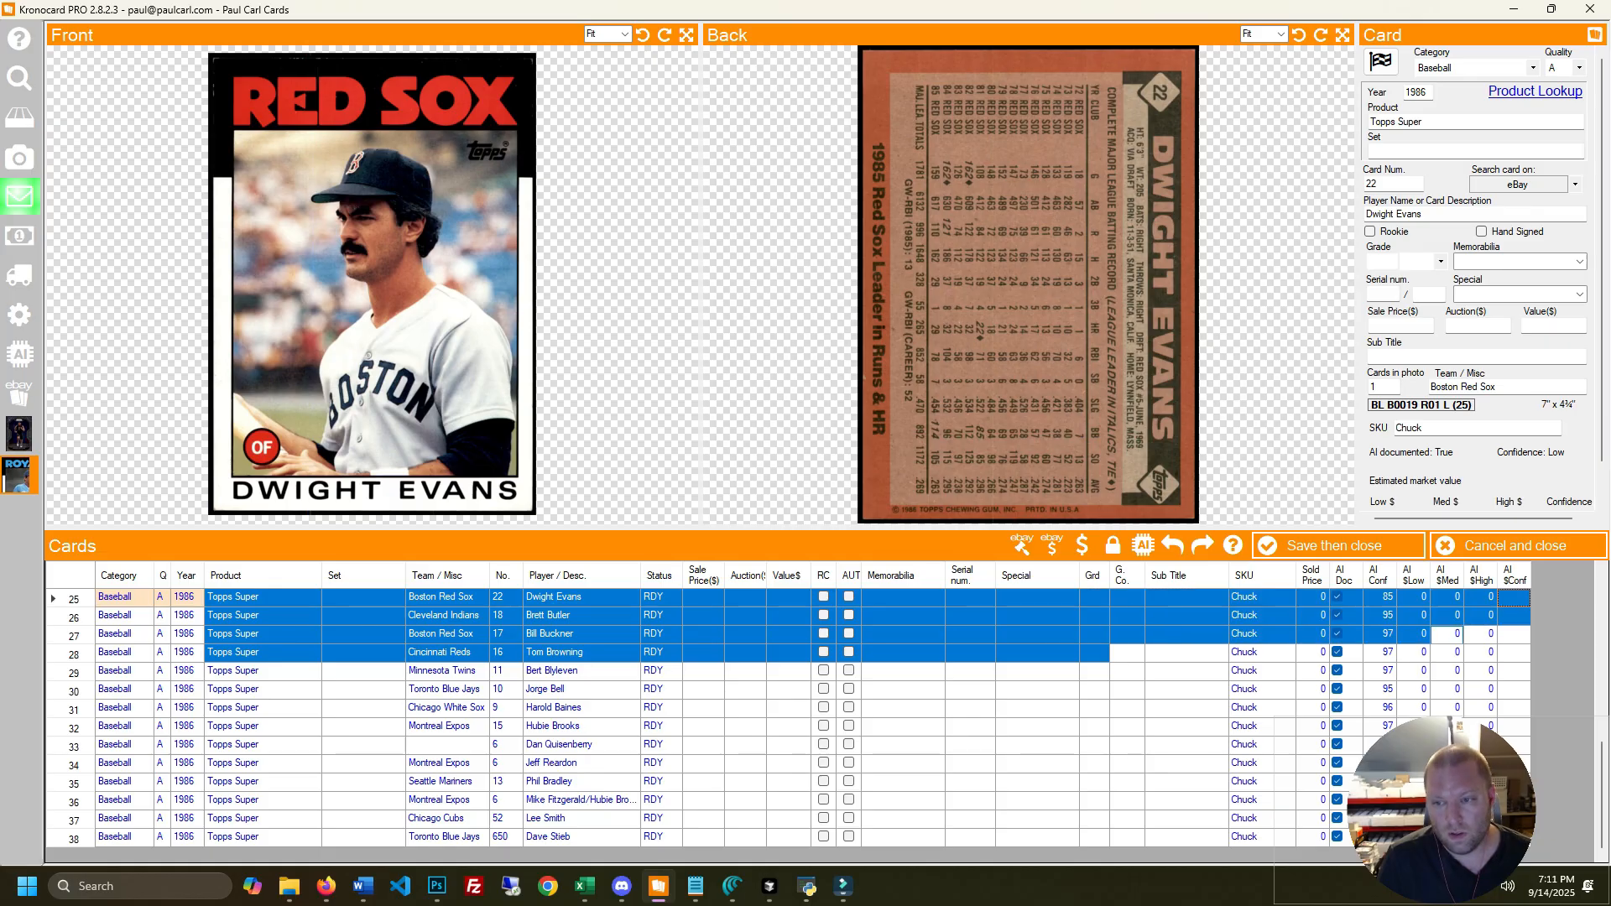
{"action": "key", "text": "shift+Left"}
{"action": "key", "text": "shift+Left"}
{"action": "key", "text": "shift+Left"}
{"action": "key", "text": "shift+Left"}
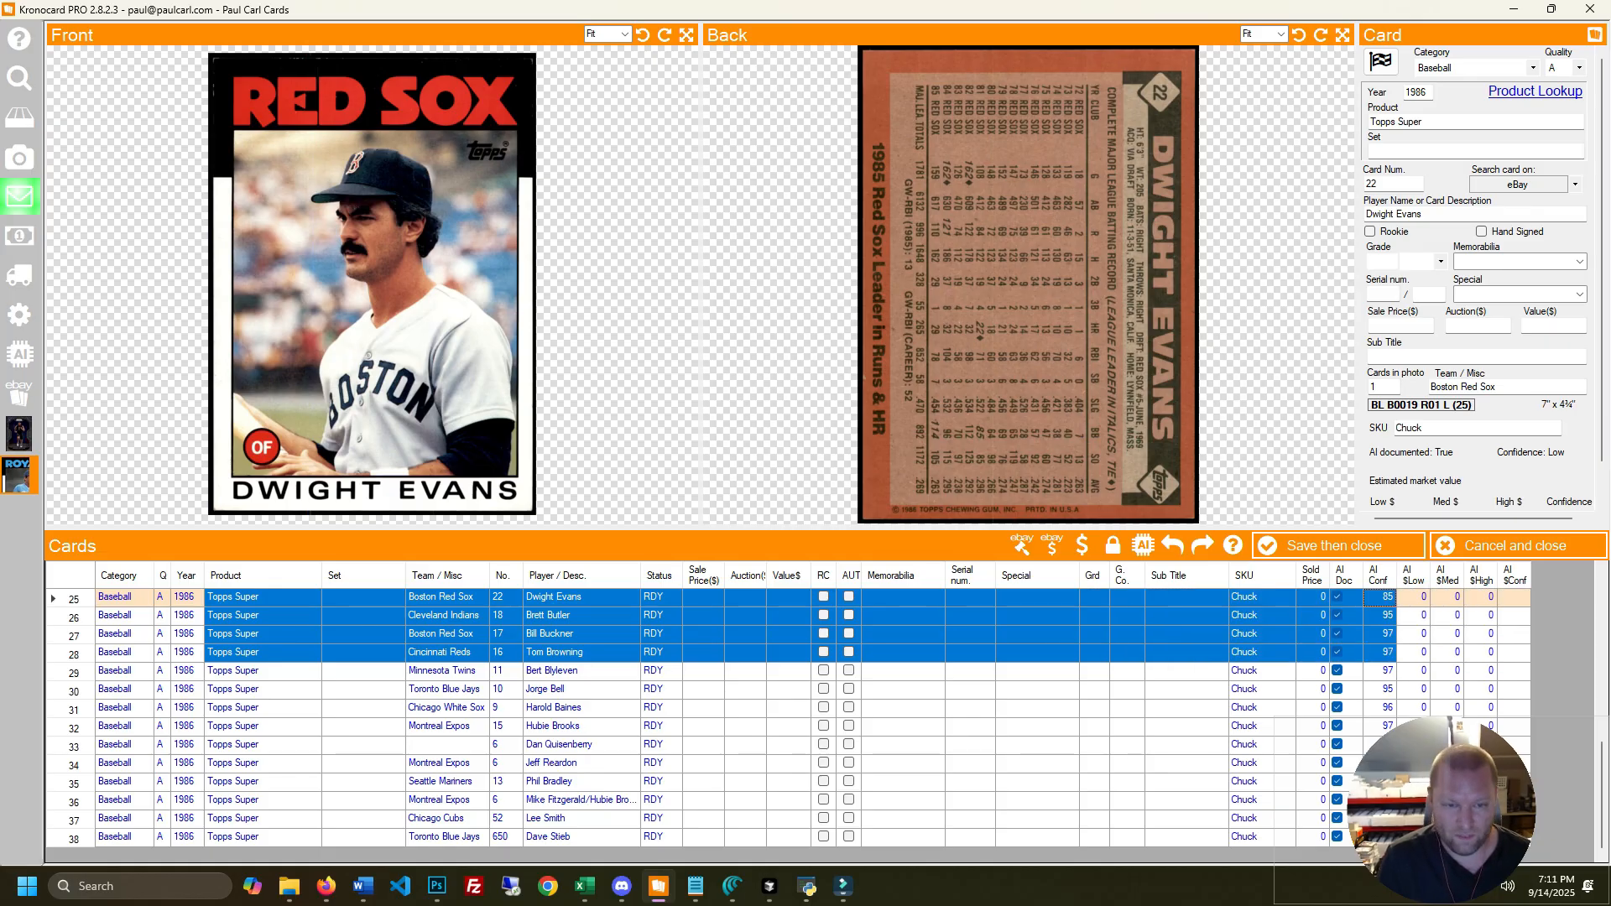
{"action": "key", "text": "Left"}
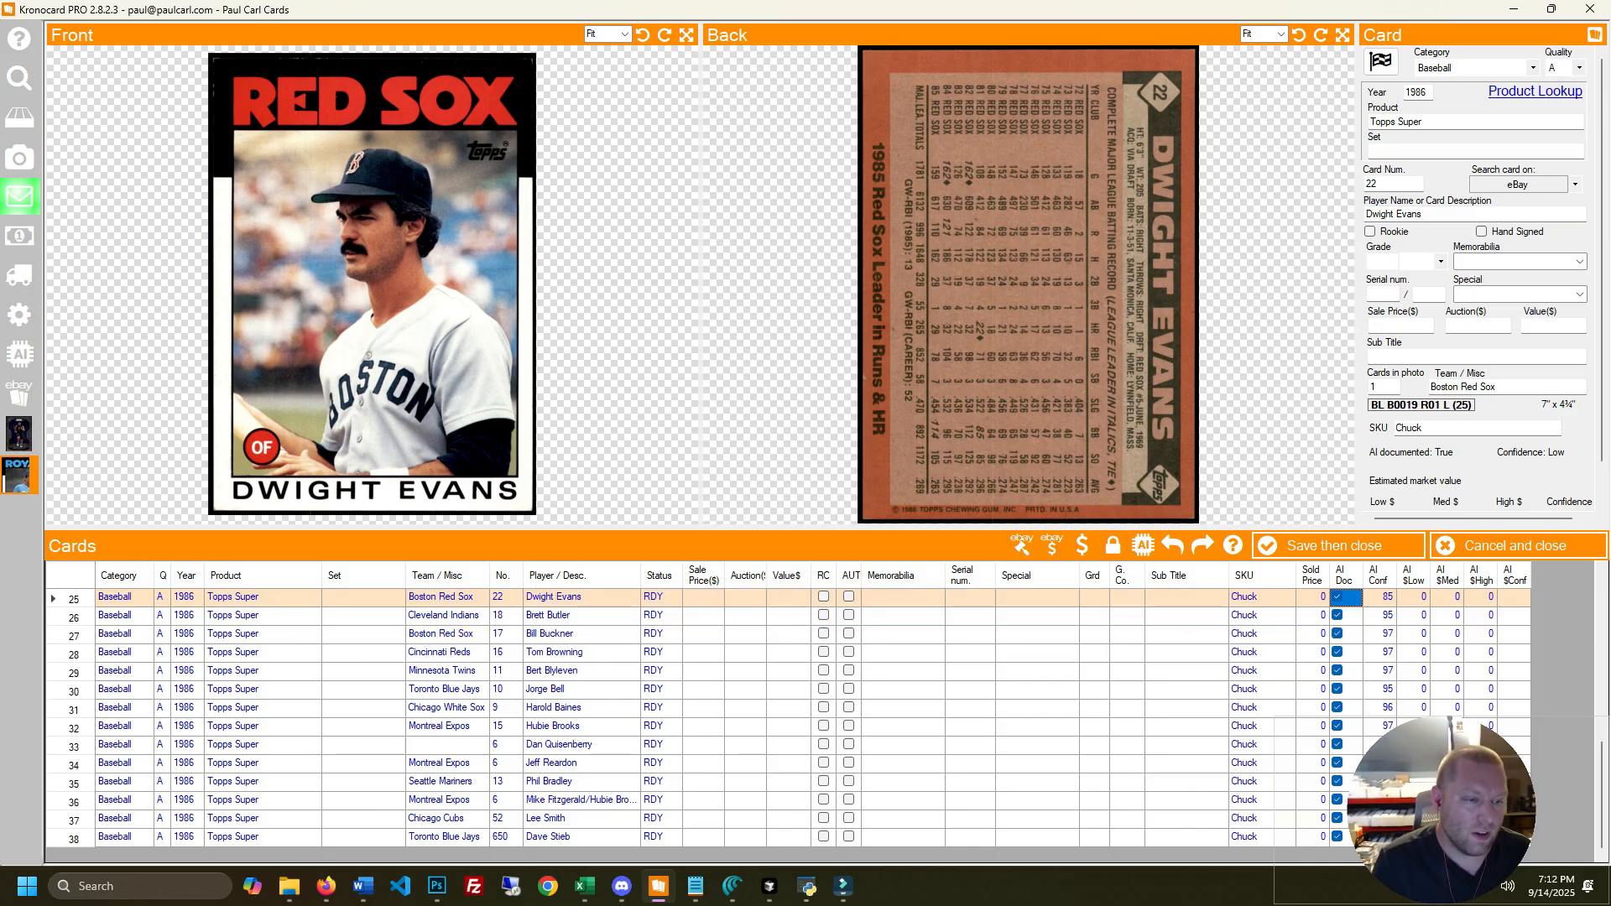
{"action": "key", "text": "Home"}
{"action": "key", "text": "Up"}
{"action": "key", "text": "Up"}
{"action": "key", "text": "Up"}
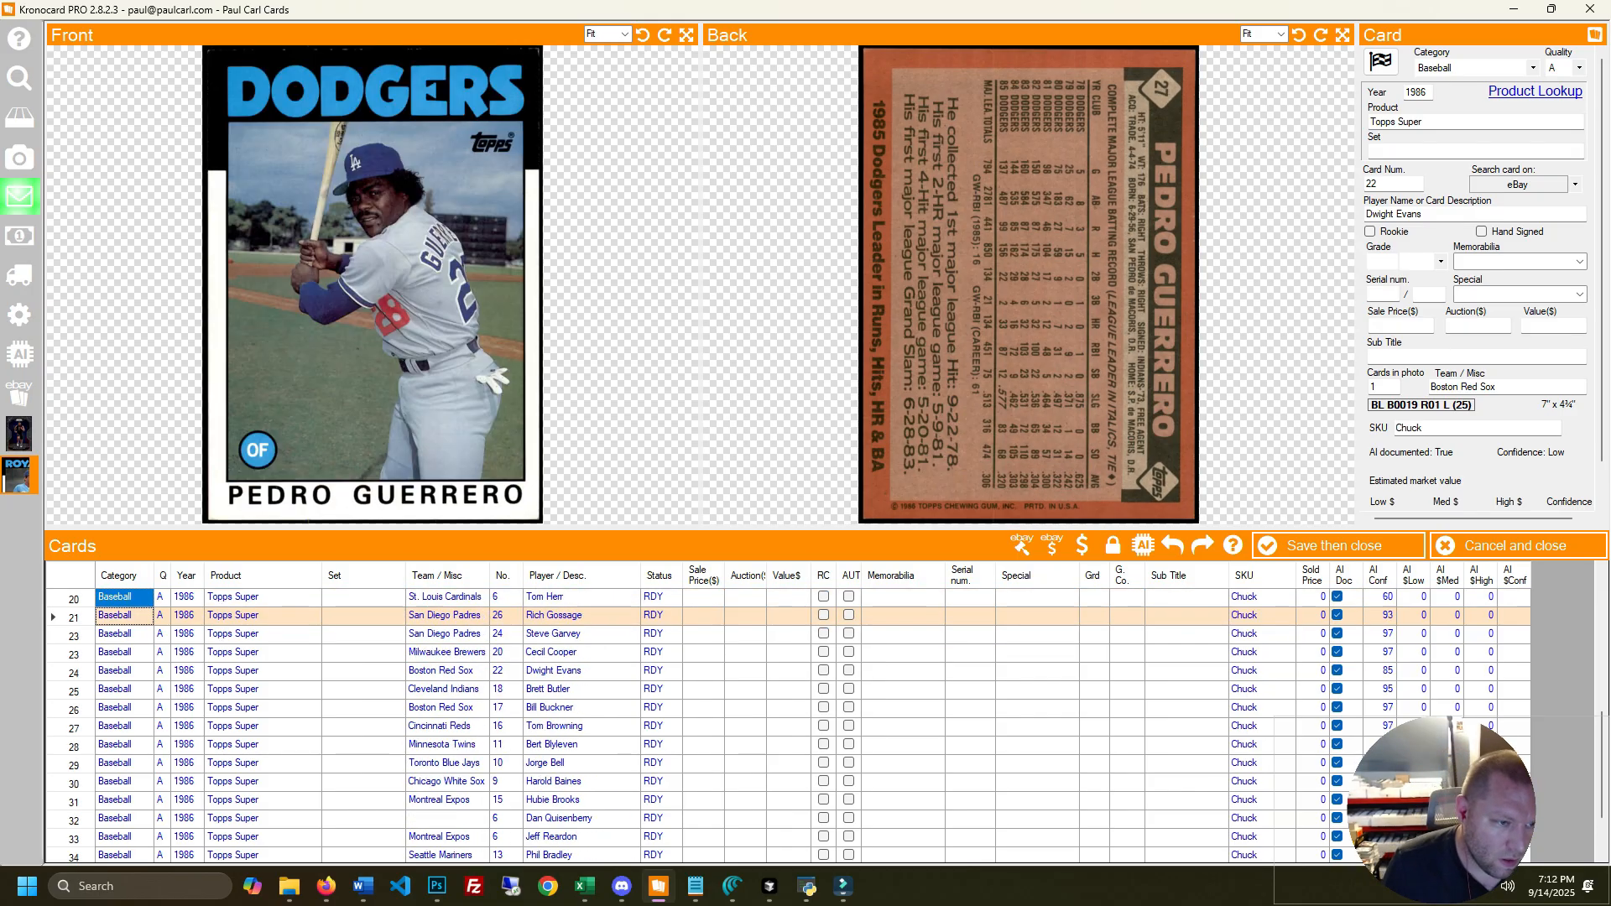
{"action": "key", "text": "Up"}
{"action": "key", "text": "ctrl+Home"}
{"action": "key", "text": "Right"}
{"action": "key", "text": "Right"}
{"action": "key", "text": "Right"}
{"action": "key", "text": "Down"}
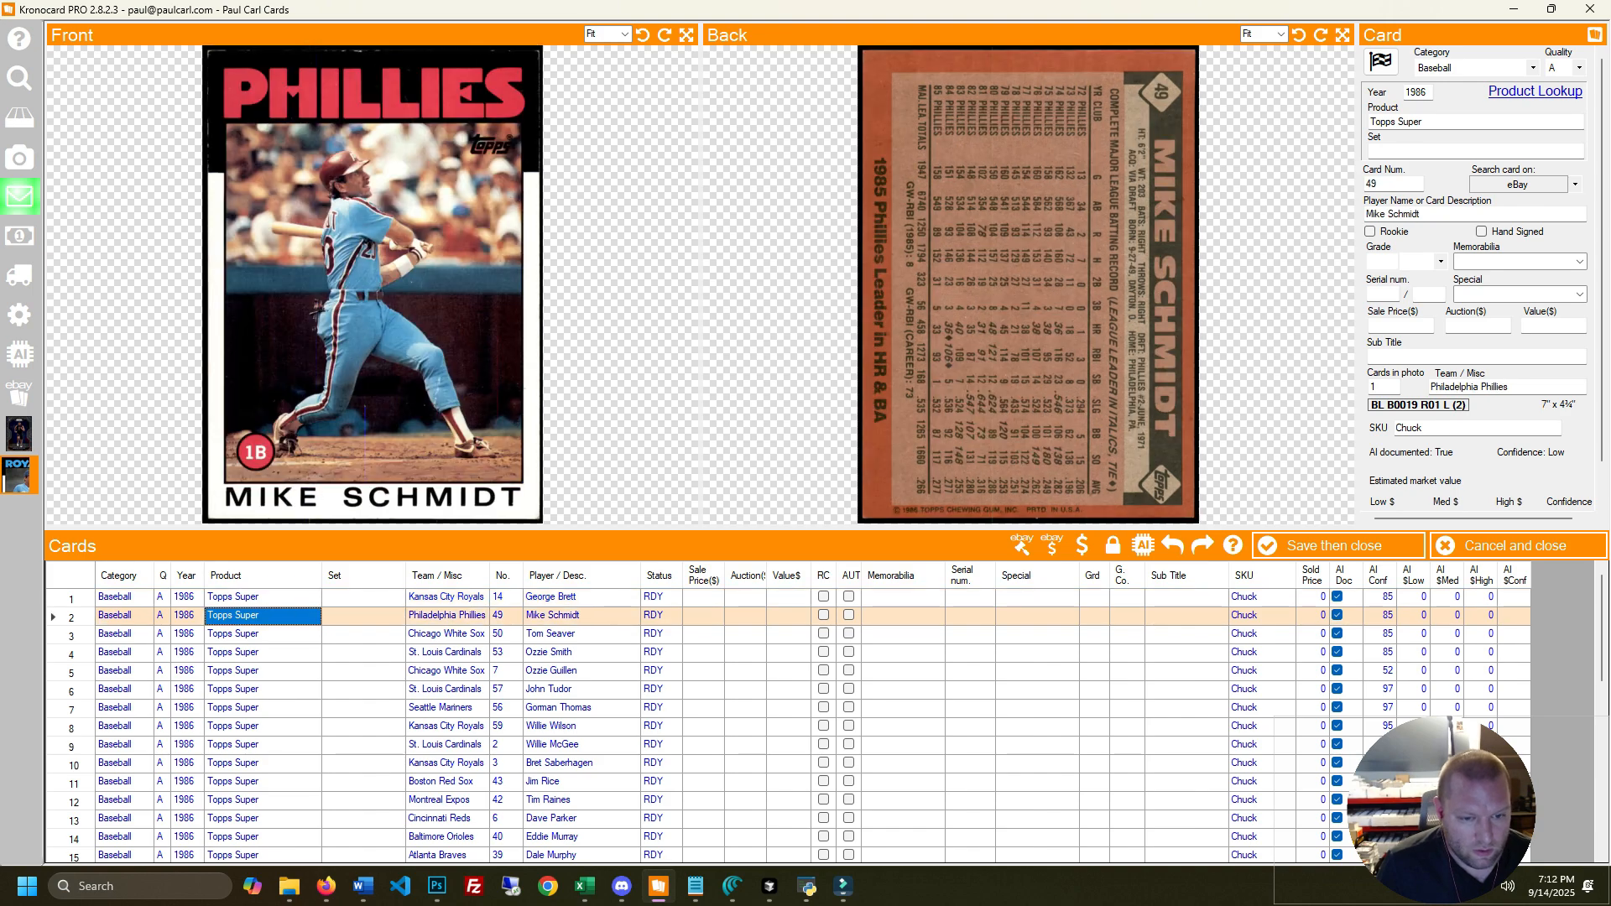
Set the card number of the Dave Parker card in row 13 to 41
{"action": "key", "text": "Right"}
{"action": "key", "text": "Right"}
{"action": "key", "text": "Right"}
{"action": "key", "text": "Right"}
{"action": "key", "text": "Right"}
{"action": "key", "text": "Right"}
{"action": "key", "text": "Right"}
{"action": "key", "text": "Right"}
{"action": "key", "text": "Down"}
{"action": "key", "text": "Down"}
{"action": "key", "text": "Down"}
{"action": "key", "text": "Left"}
{"action": "key", "text": "Left"}
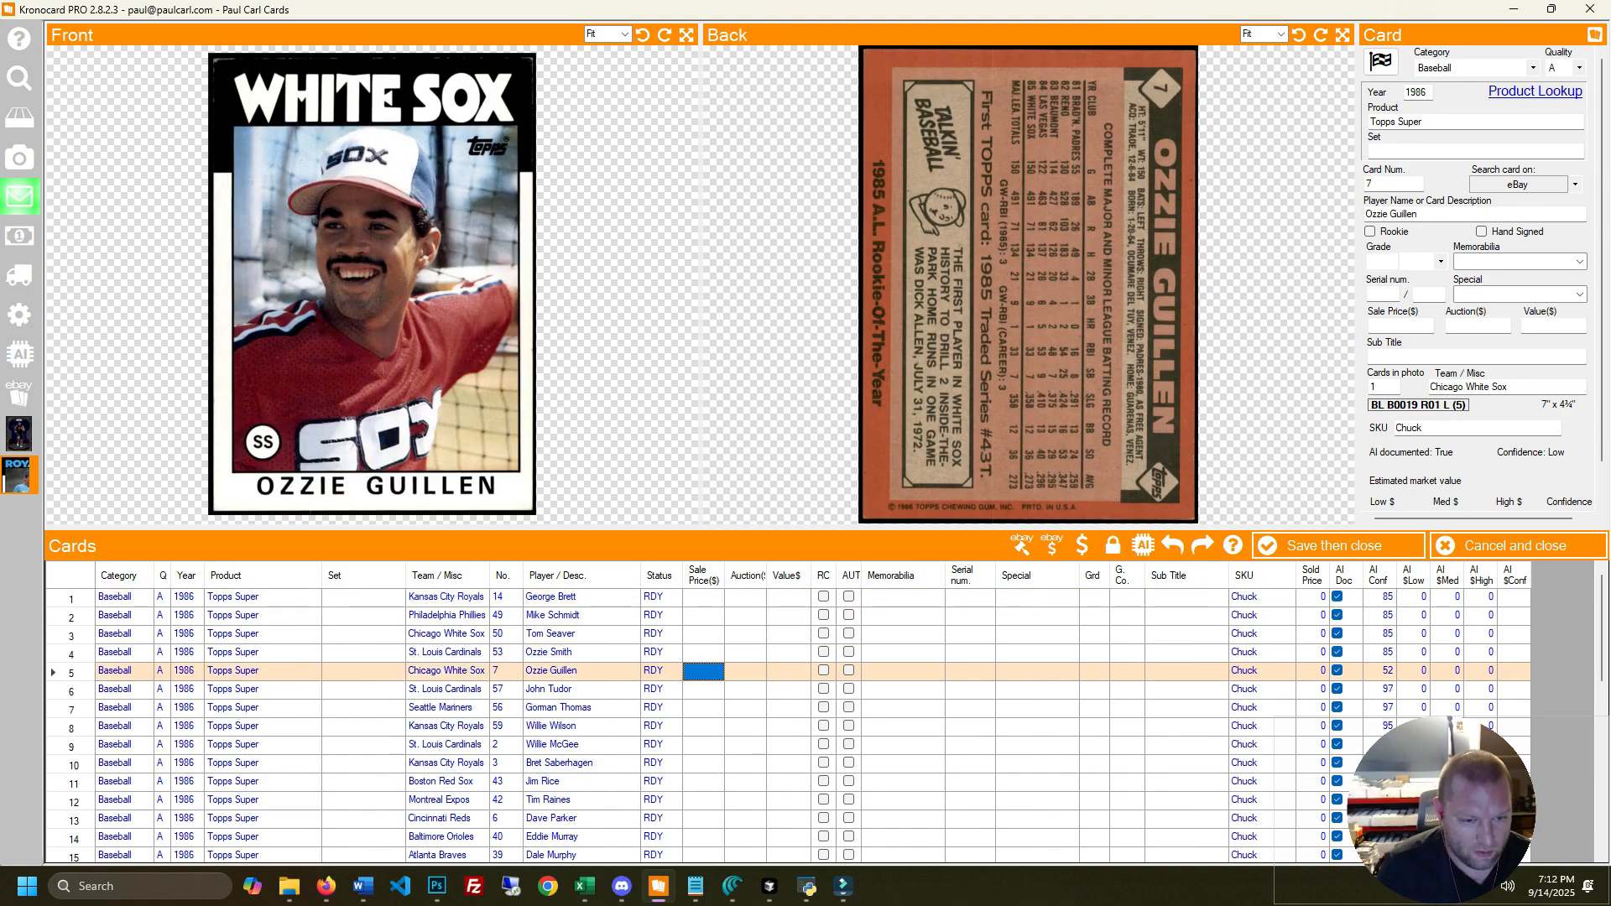
{"action": "key", "text": "Left"}
{"action": "key", "text": "Left"}
{"action": "key", "text": "Left"}
{"action": "key", "text": "Down"}
{"action": "key", "text": "Down"}
{"action": "key", "text": "Down"}
{"action": "key", "text": "Down"}
{"action": "key", "text": "Down"}
{"action": "key", "text": "Down"}
{"action": "key", "text": "Down"}
{"action": "key", "text": "Down"}
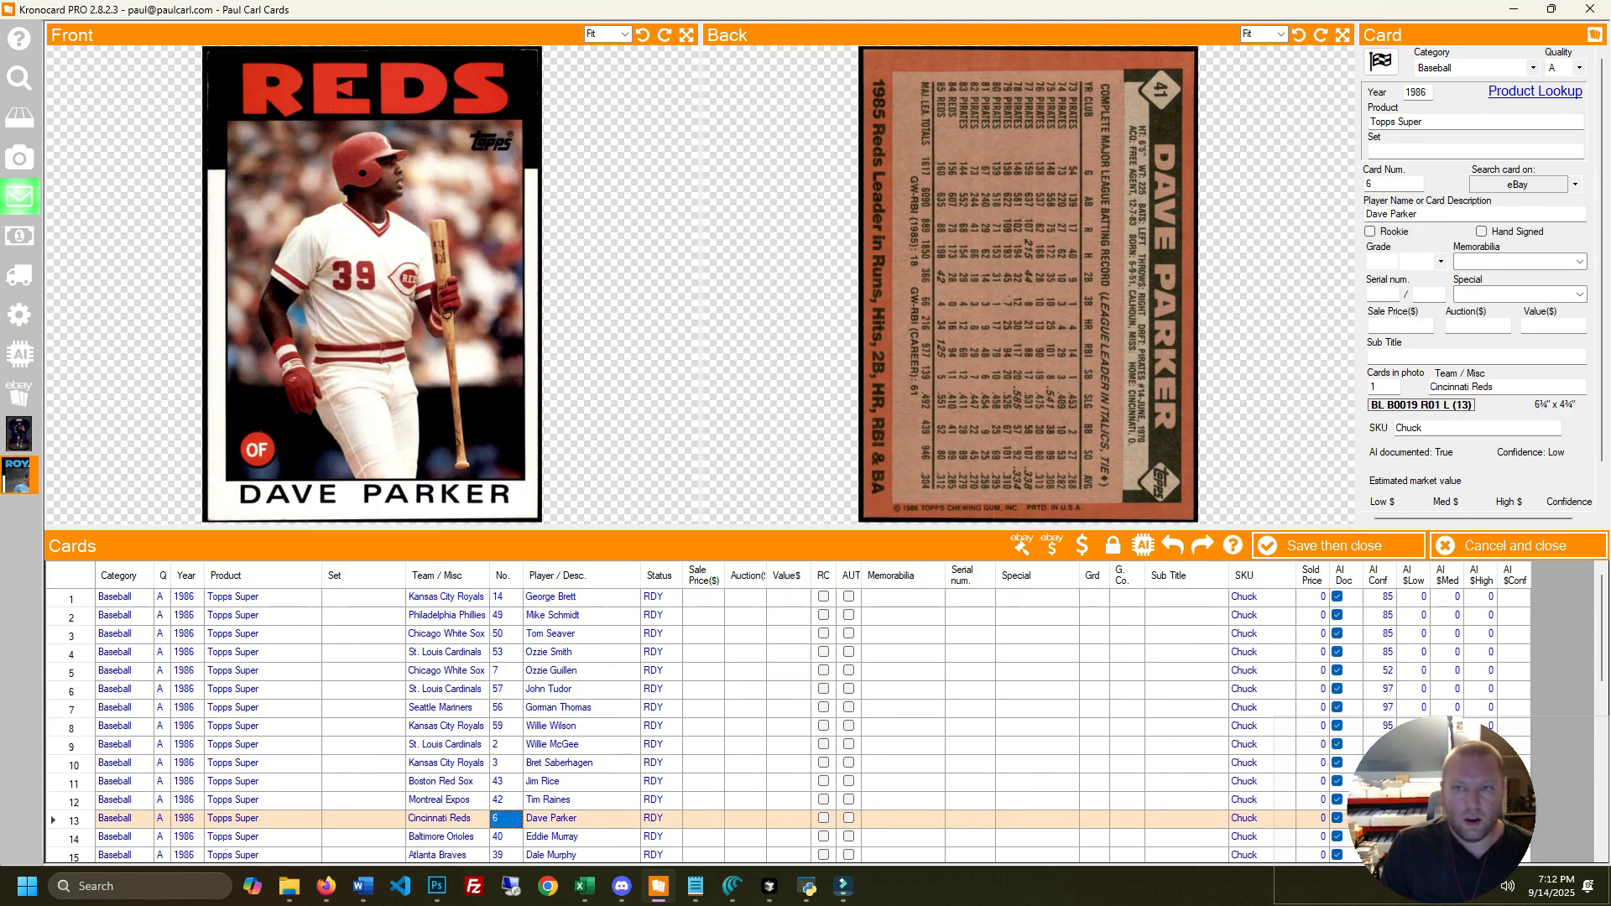
{"action": "type", "text": "41"}
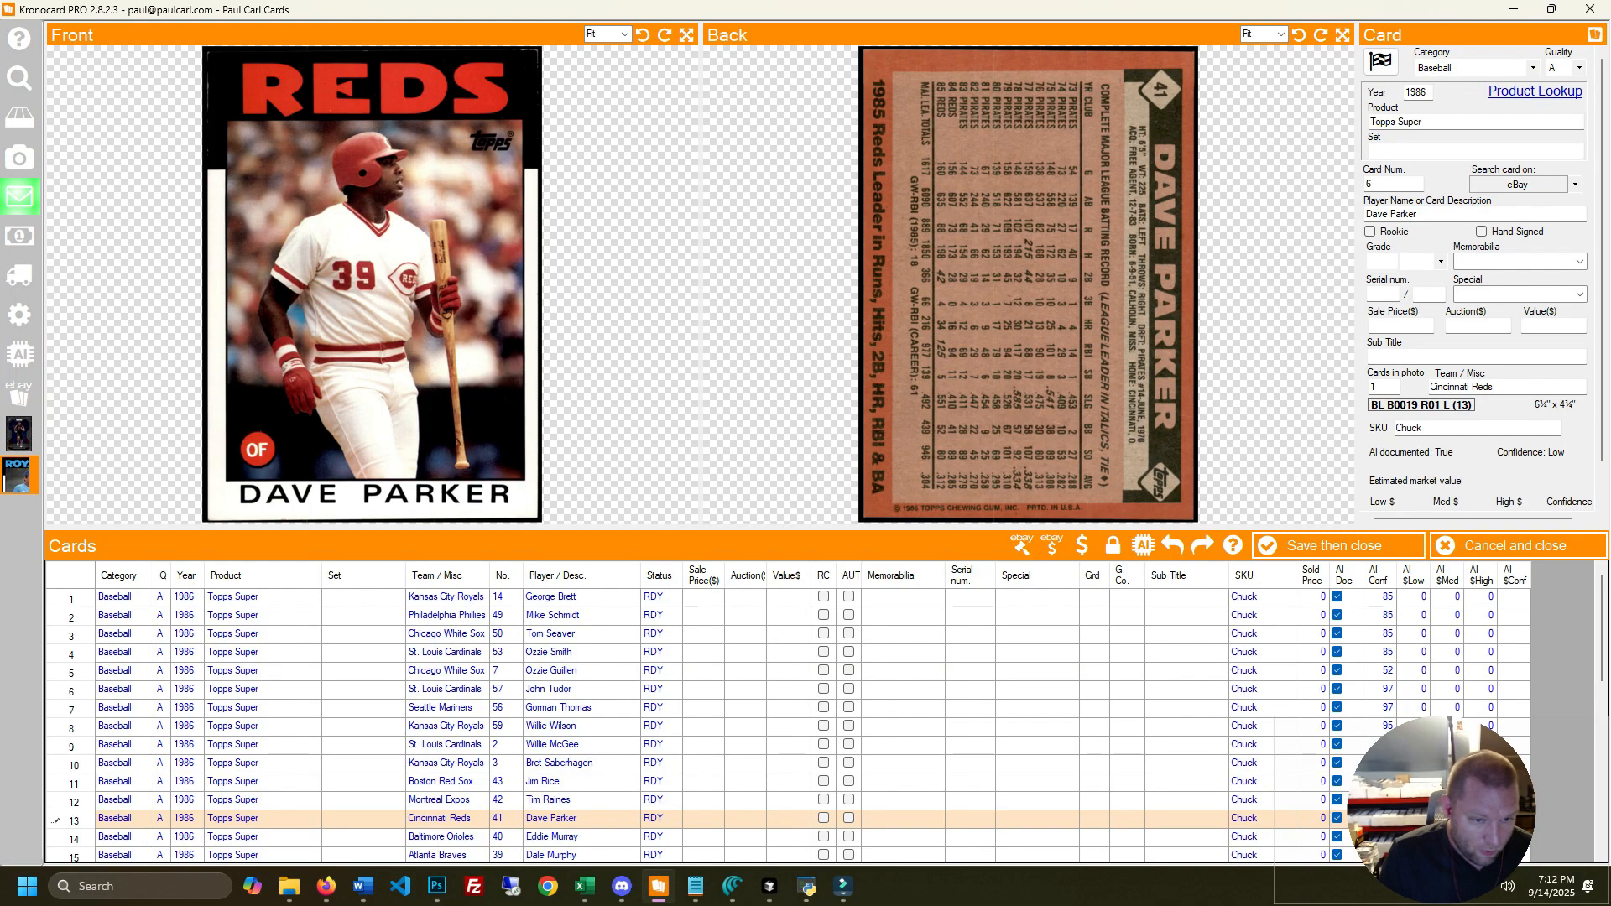
{"action": "key", "text": "Down"}
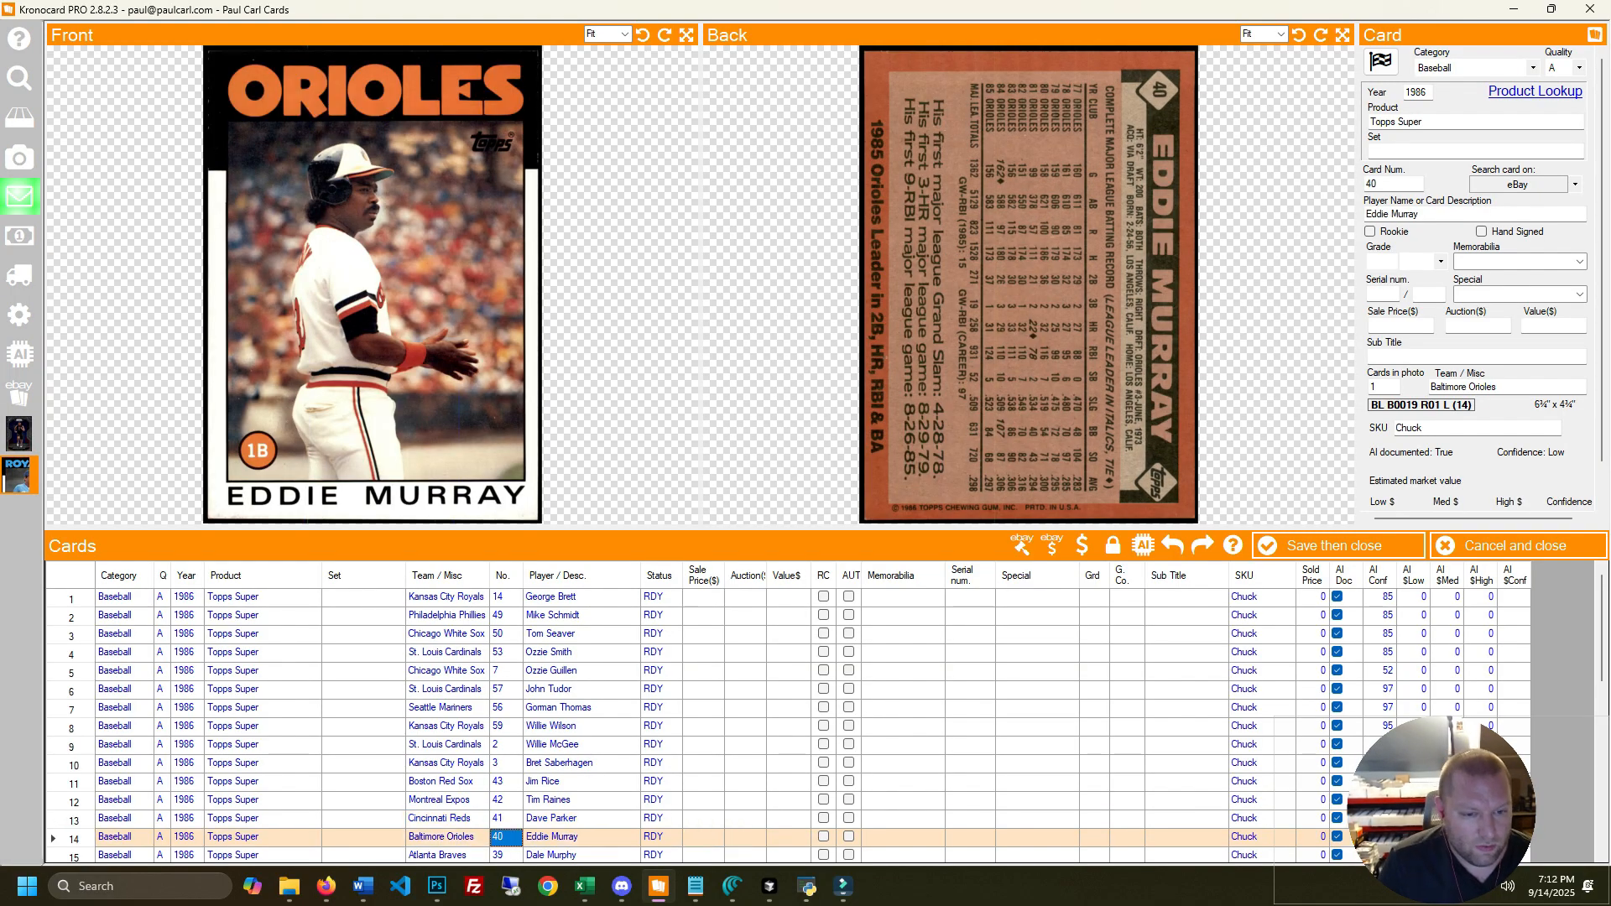
Check the card numbers from row 15 onward and set the Tom Herr card's number in row 20 to 32
{"action": "key", "text": "Down"}
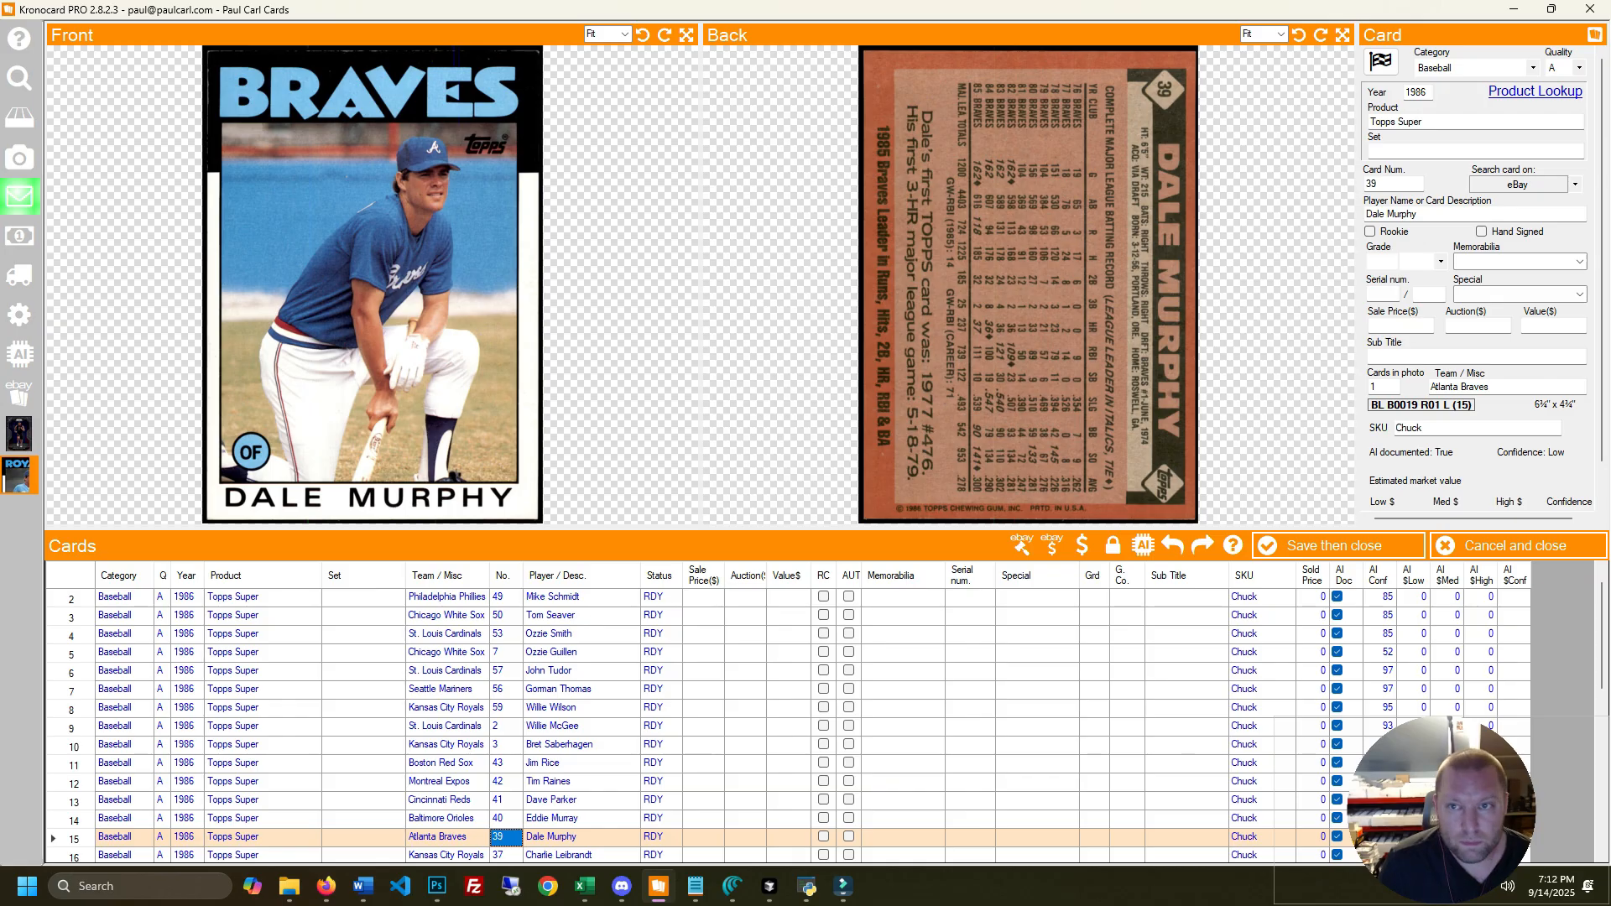
{"action": "key", "text": "Down"}
{"action": "key", "text": "Down"}
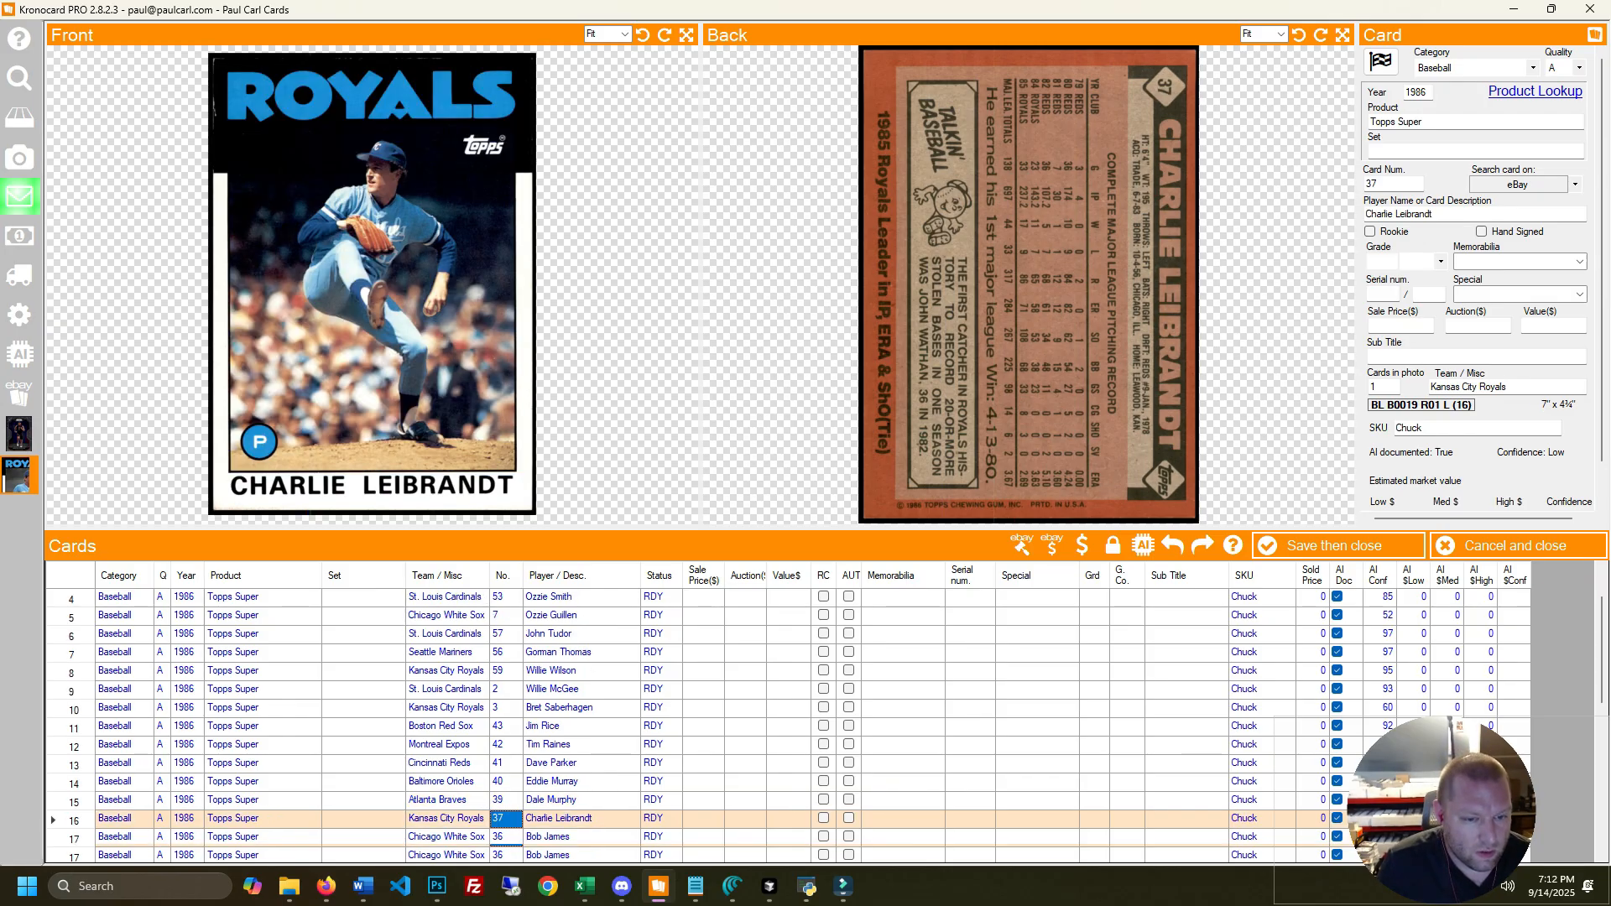
{"action": "key", "text": "Down"}
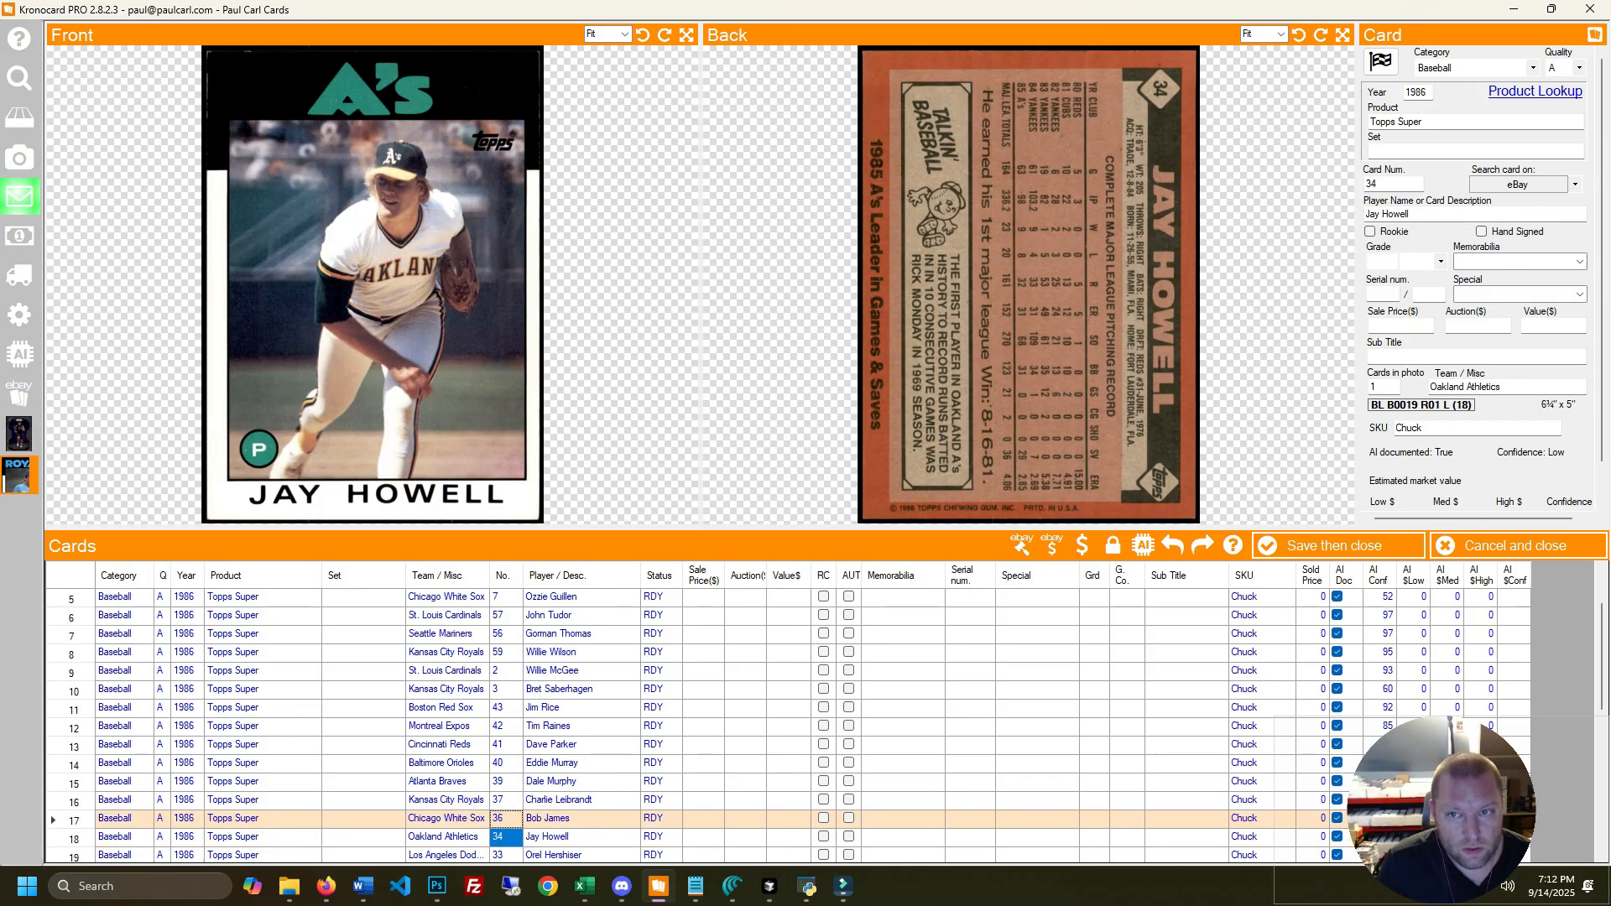
{"action": "key", "text": "Down"}
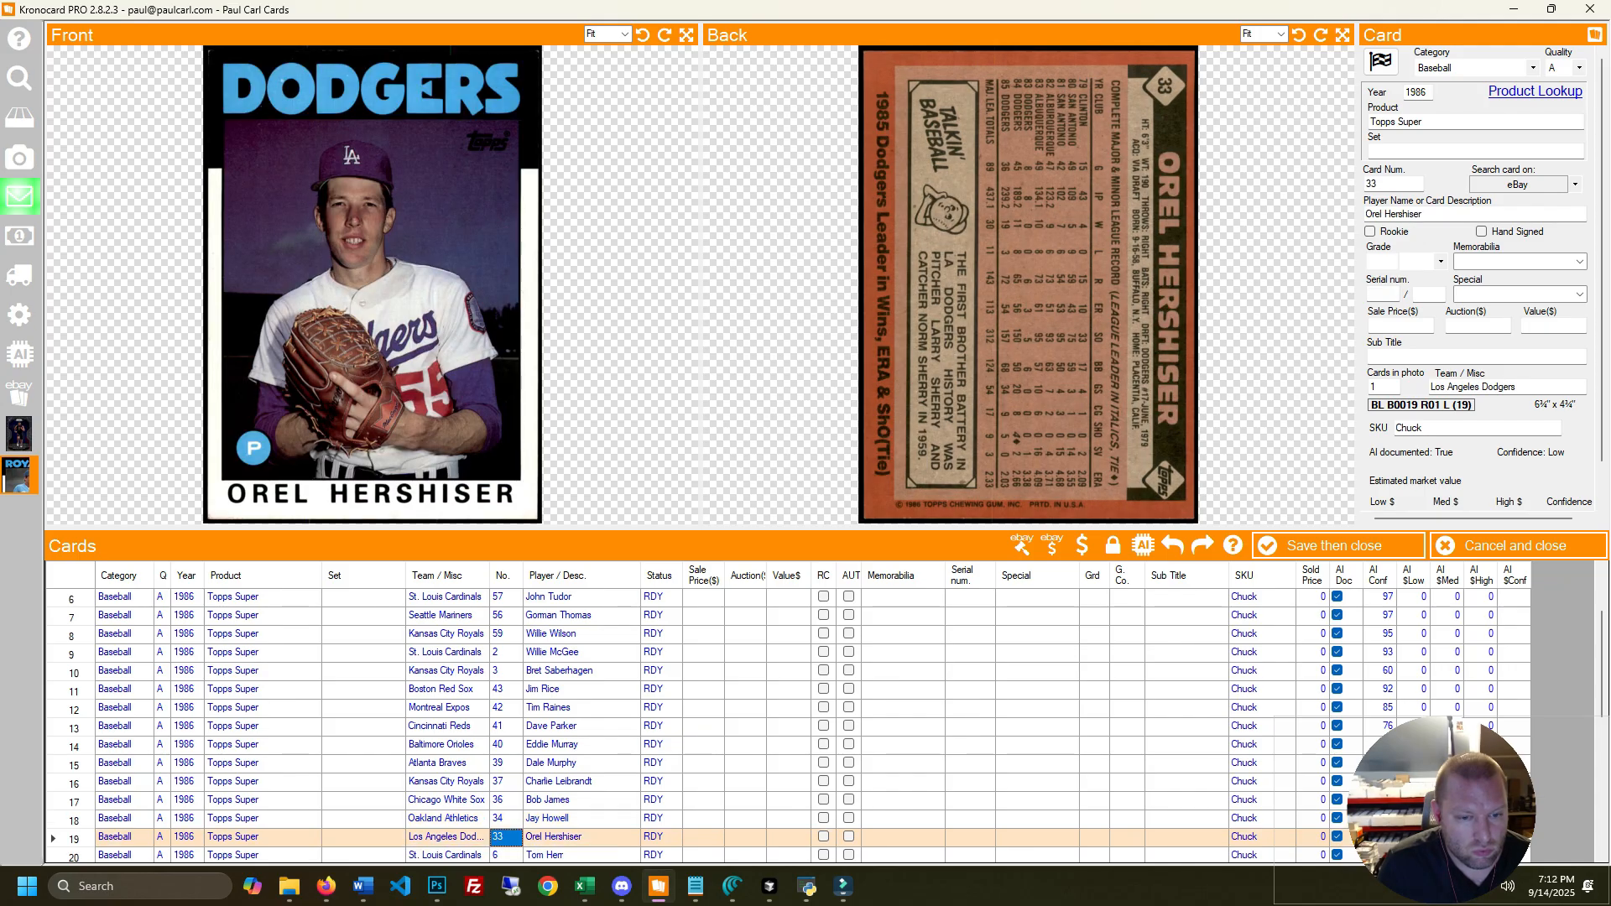
{"action": "key", "text": "Down"}
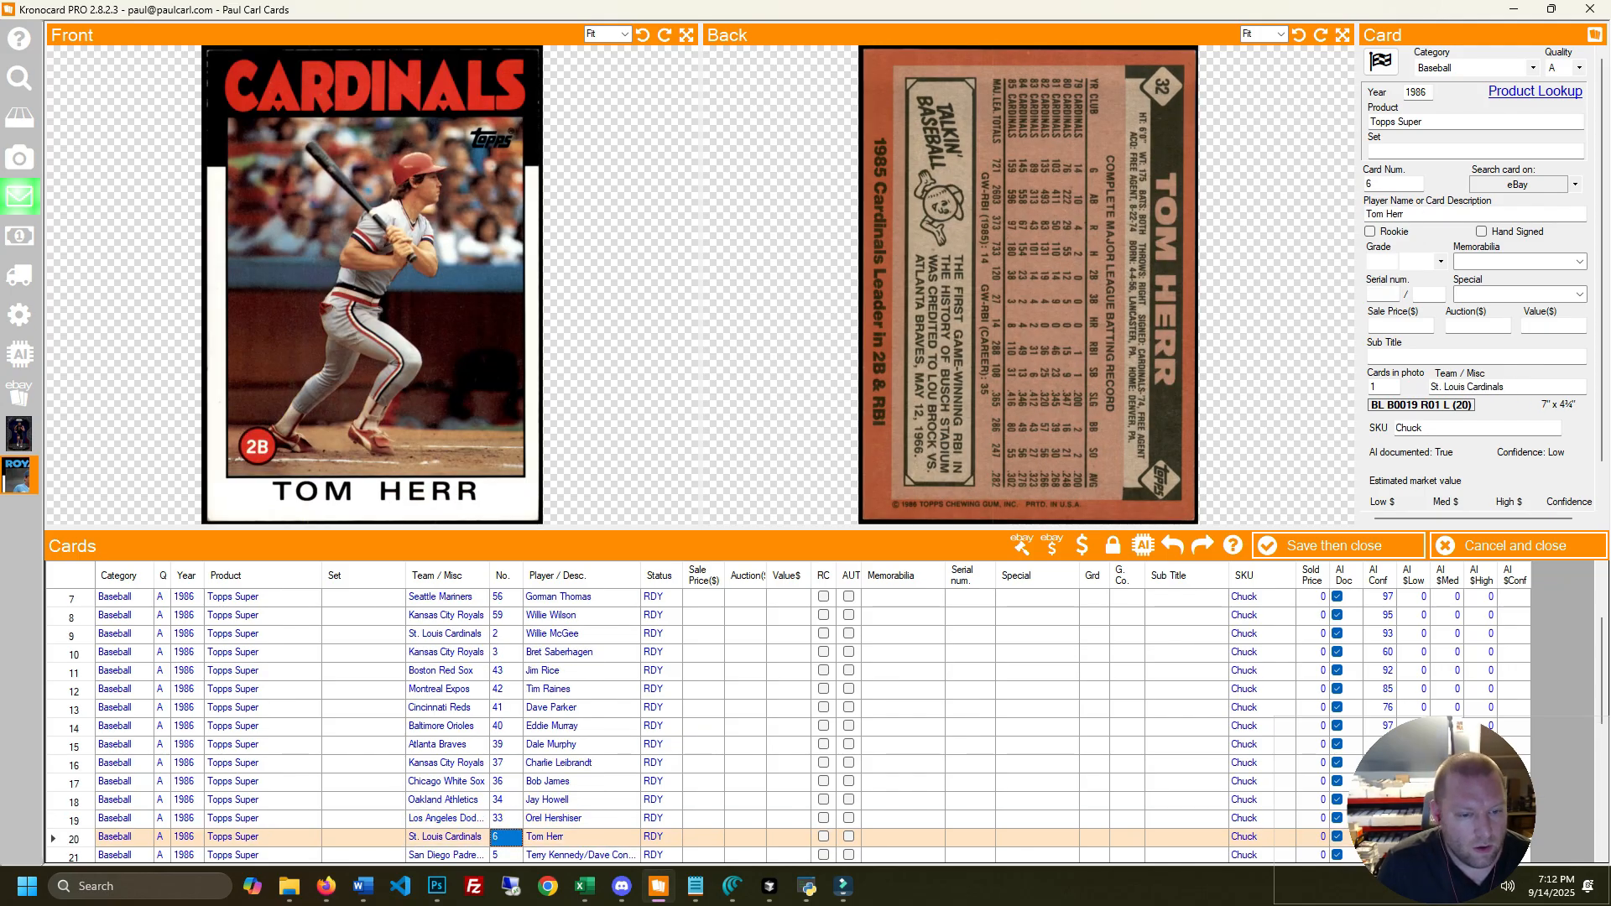
{"action": "type", "text": "32"}
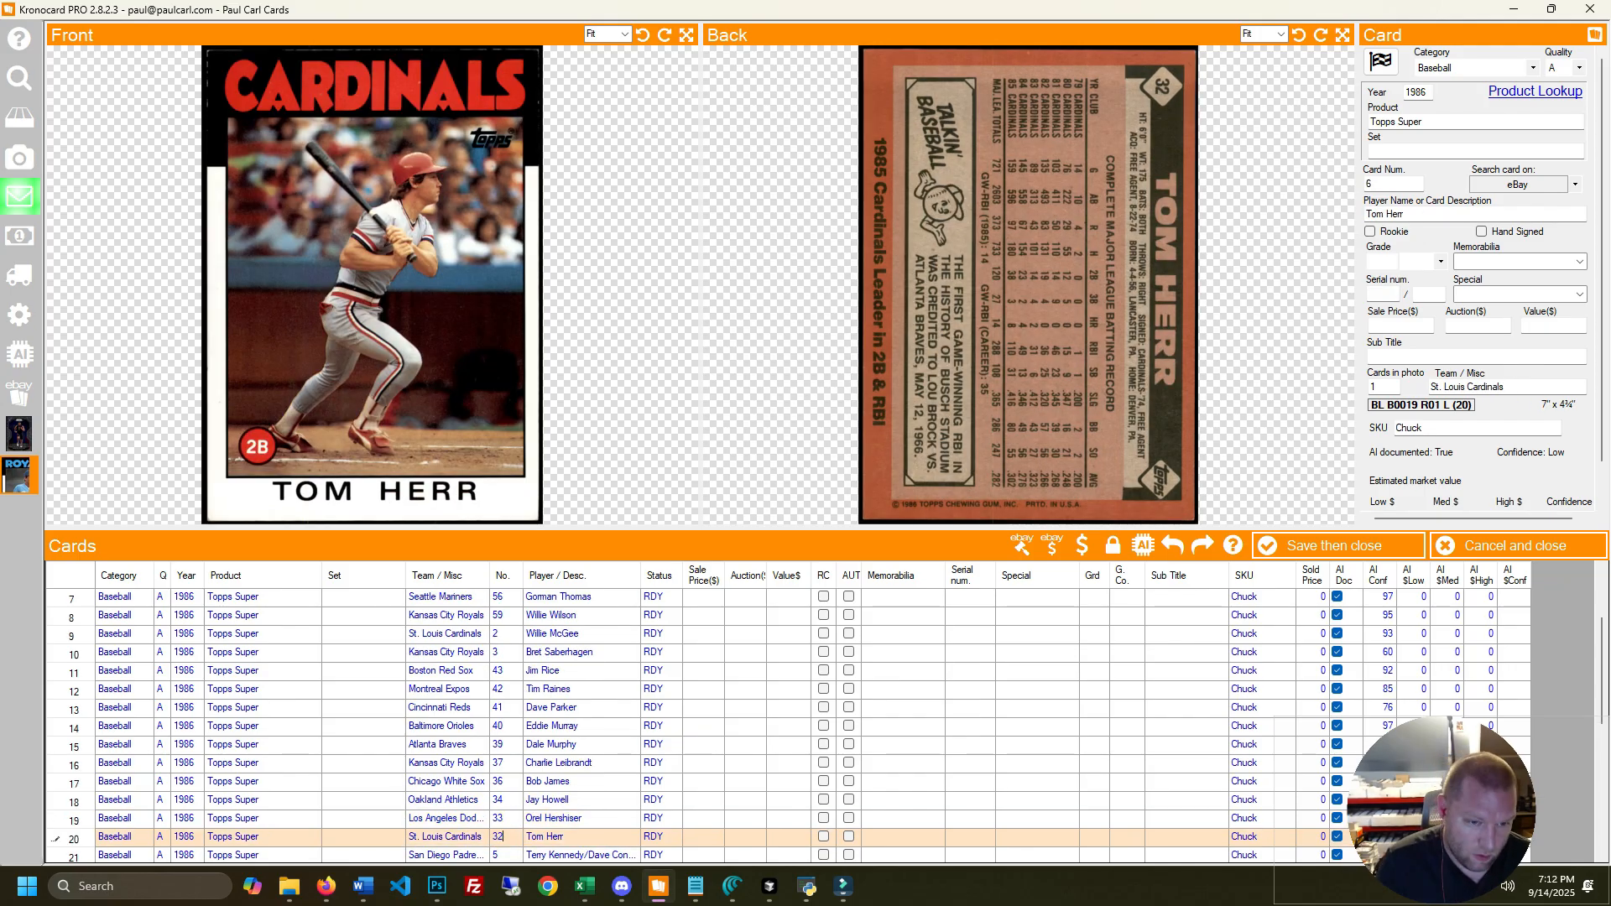
{"action": "key", "text": "Down"}
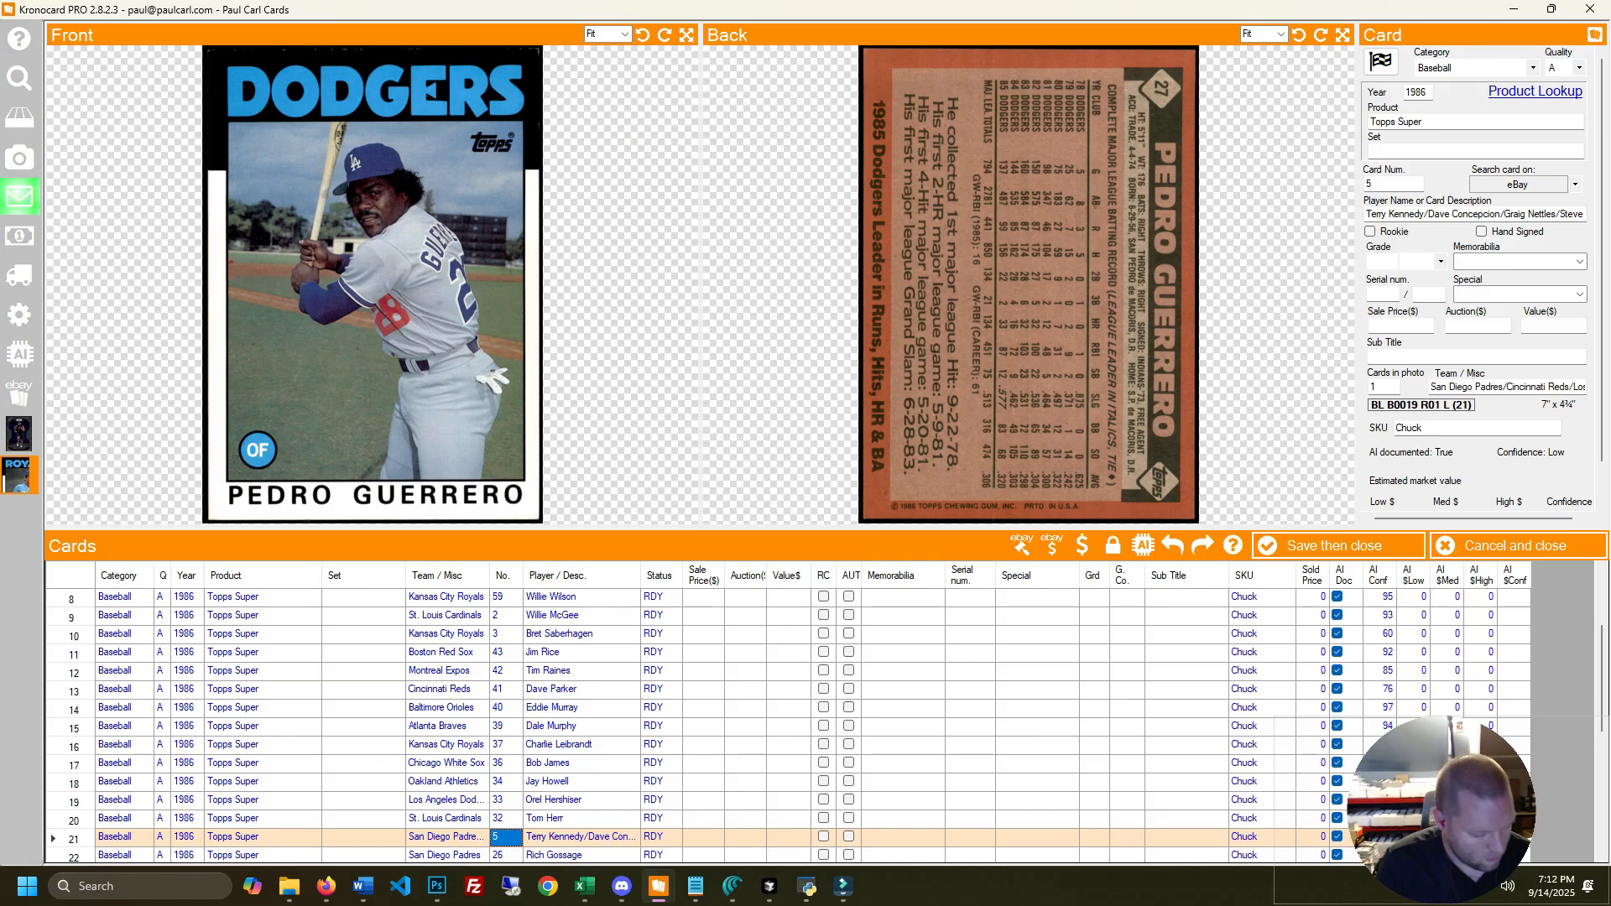
Set the card number in row 21 to 27 and its team to Los Angeles Dodgers
{"action": "type", "text": "27"}
{"action": "key", "text": "Right"}
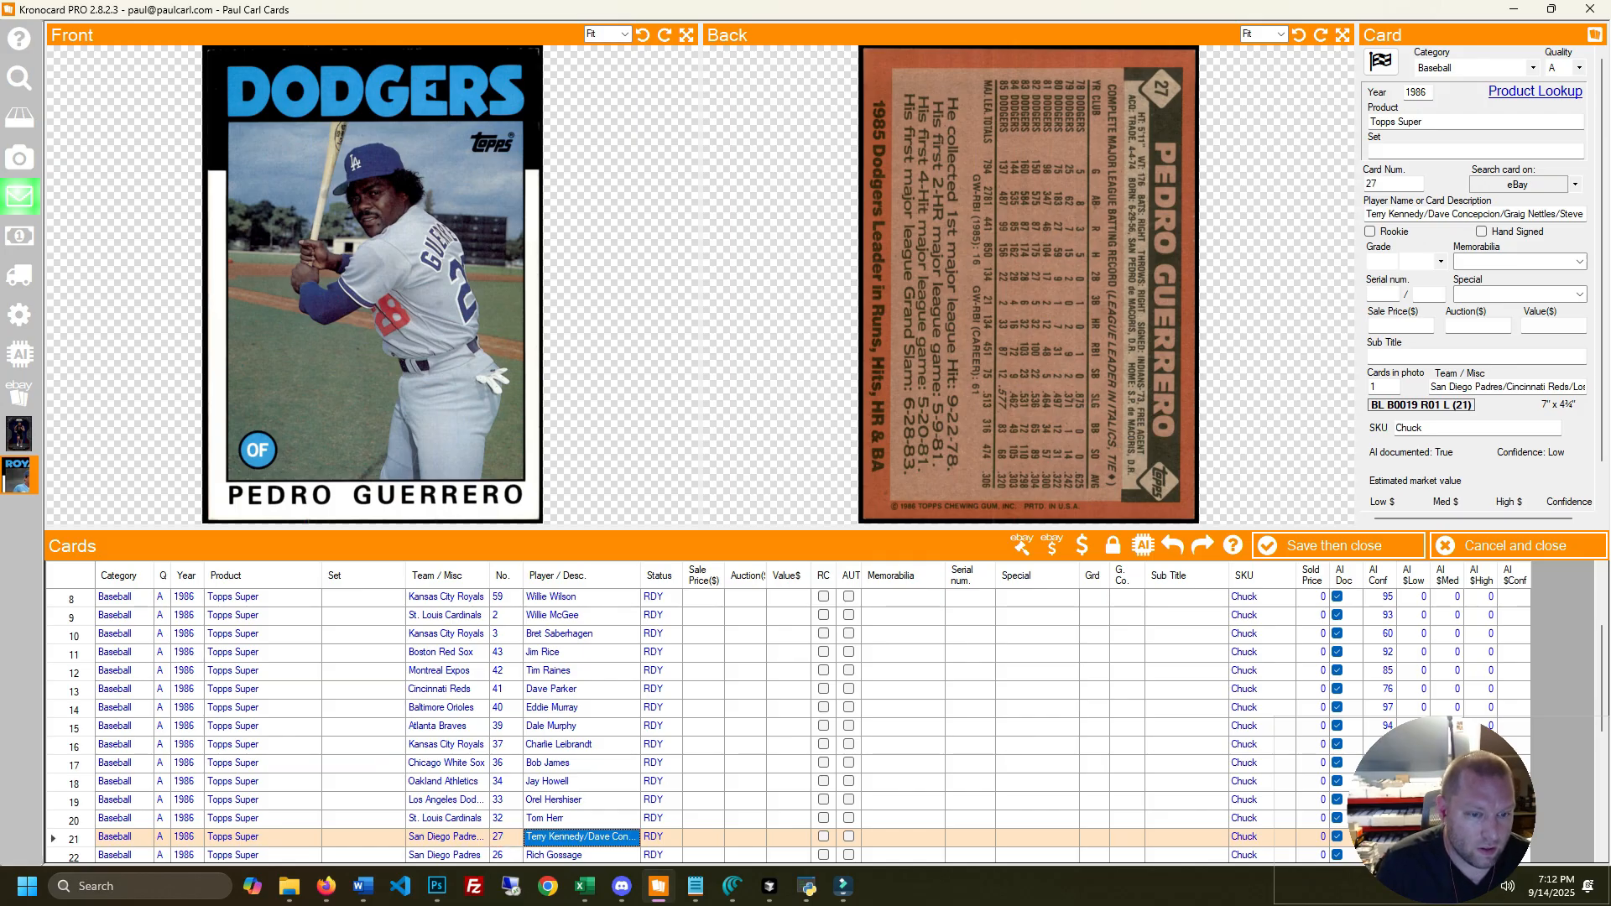
{"action": "key", "text": "Left"}
{"action": "key", "text": "Left"}
{"action": "type", "text": "dodg"}
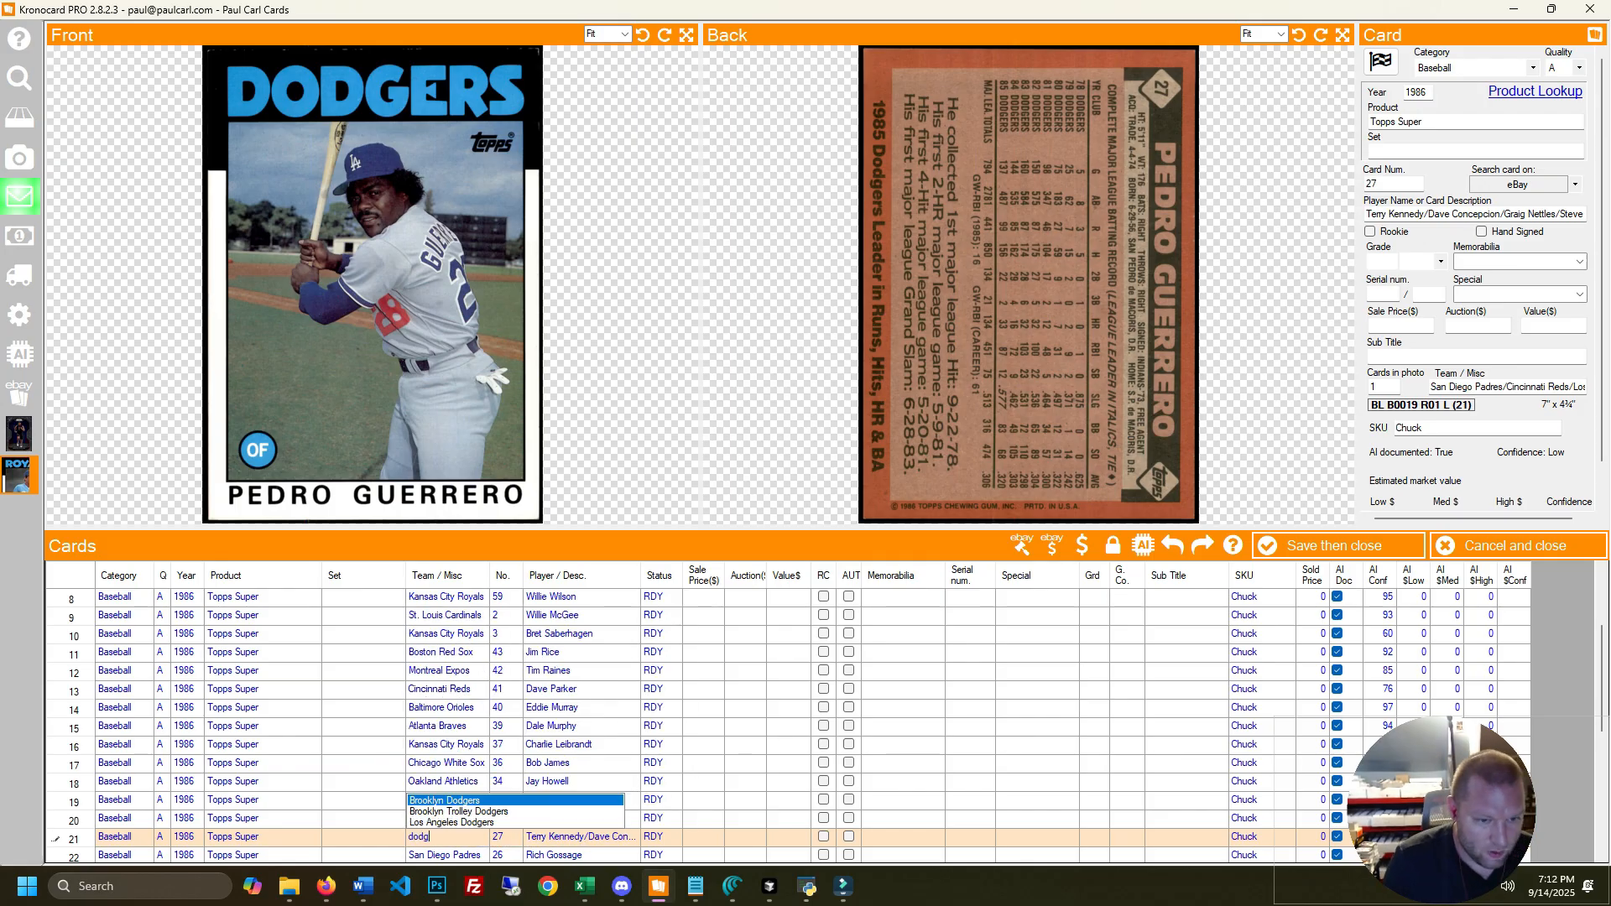
{"action": "key", "text": "Tab"}
{"action": "key", "text": "Tab"}
Replace the player description in row 21 with Pedro Guerrero, using the suggested surname
{"action": "type", "text": "Ped"}
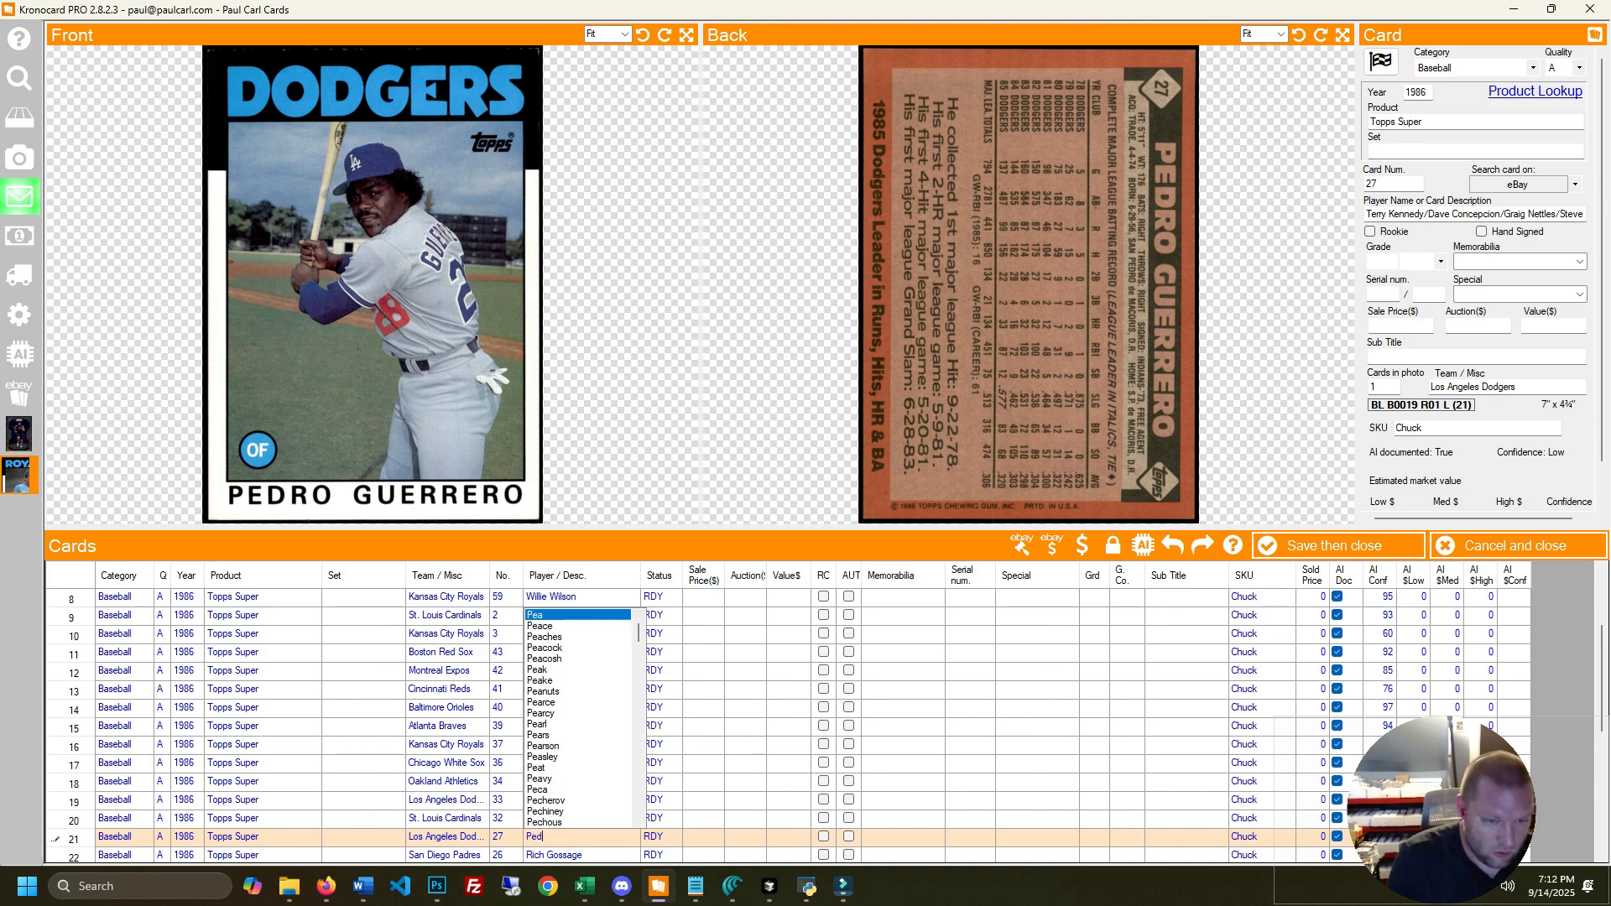
{"action": "type", "text": "ro"}
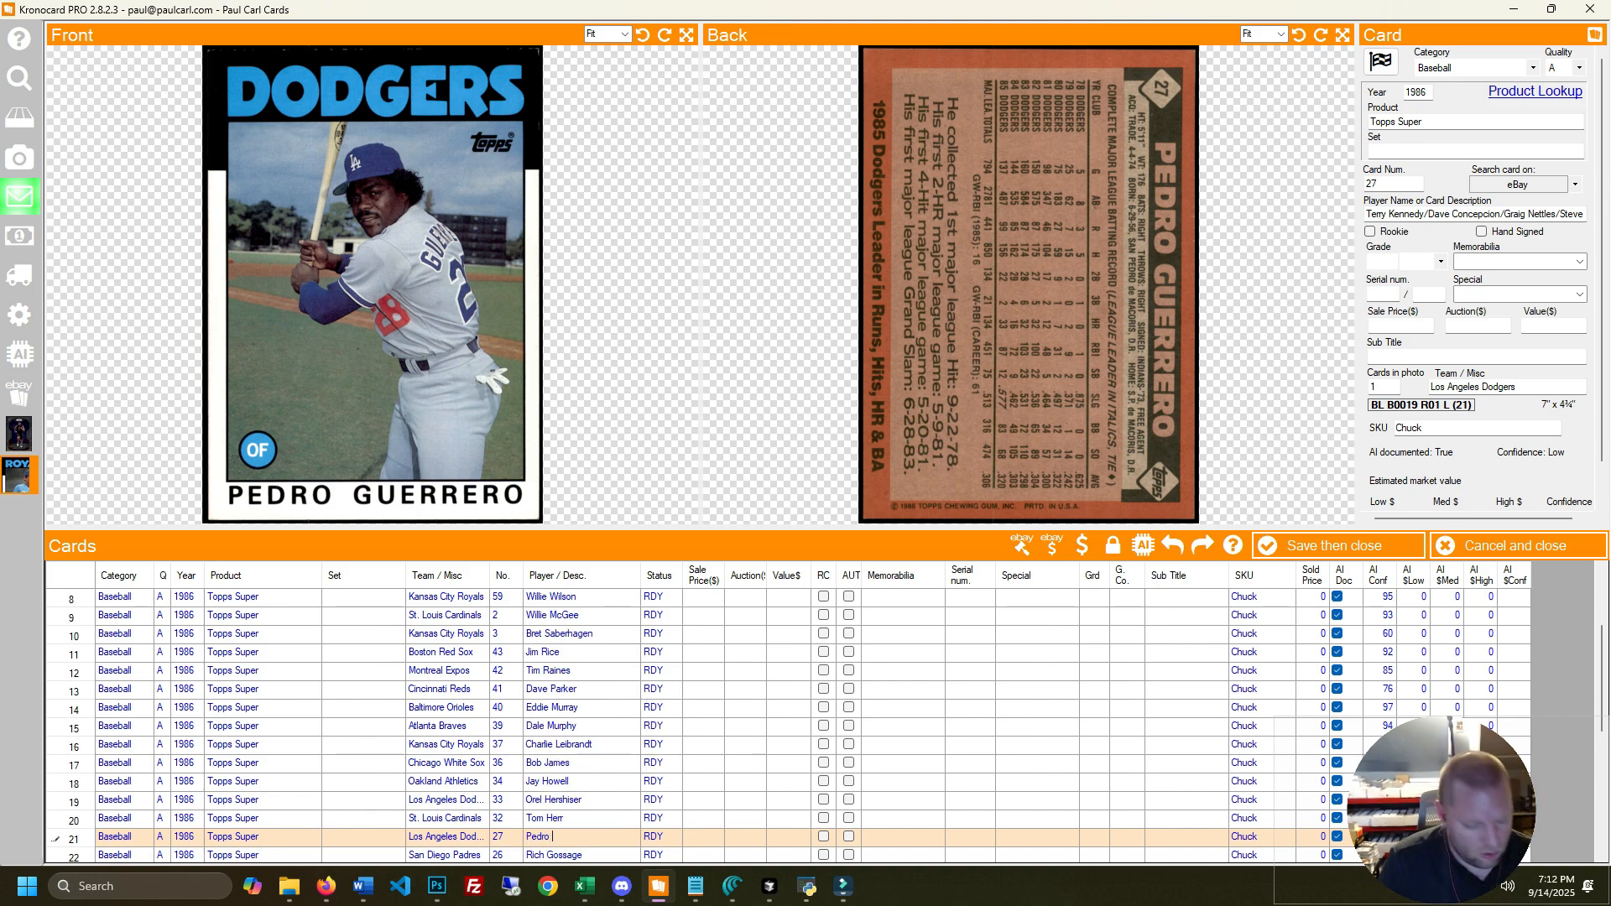
{"action": "type", "text": " Guer"}
{"action": "key", "text": "Down"}
{"action": "key", "text": "Down"}
{"action": "key", "text": "Down"}
{"action": "key", "text": "Down"}
{"action": "key", "text": "Down"}
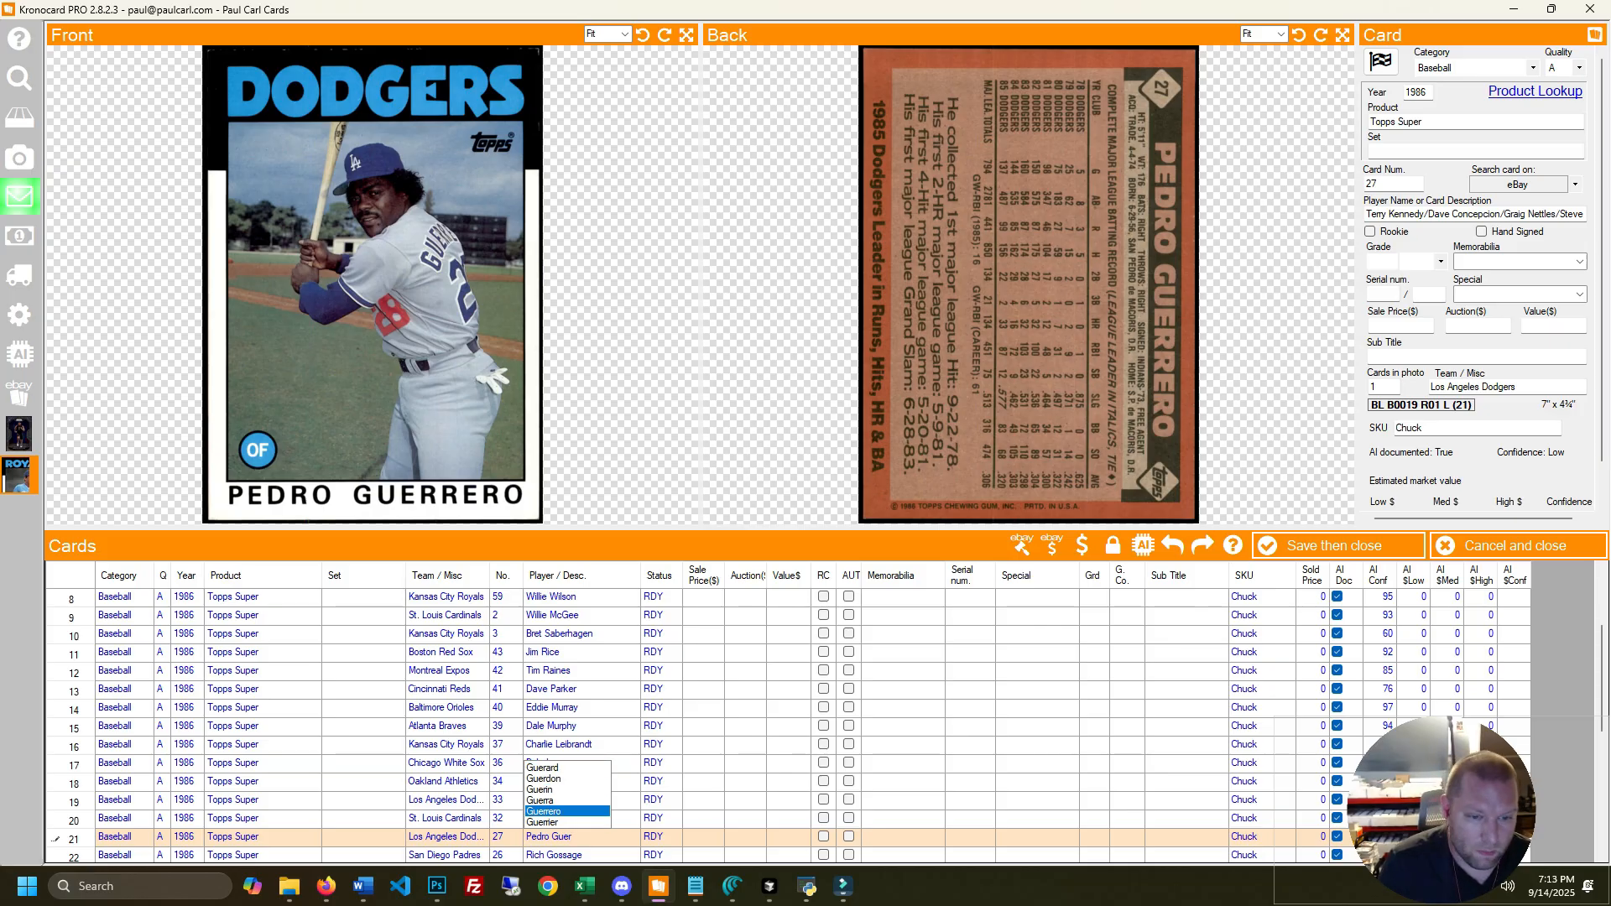
{"action": "key", "text": "Return"}
{"action": "key", "text": "Return"}
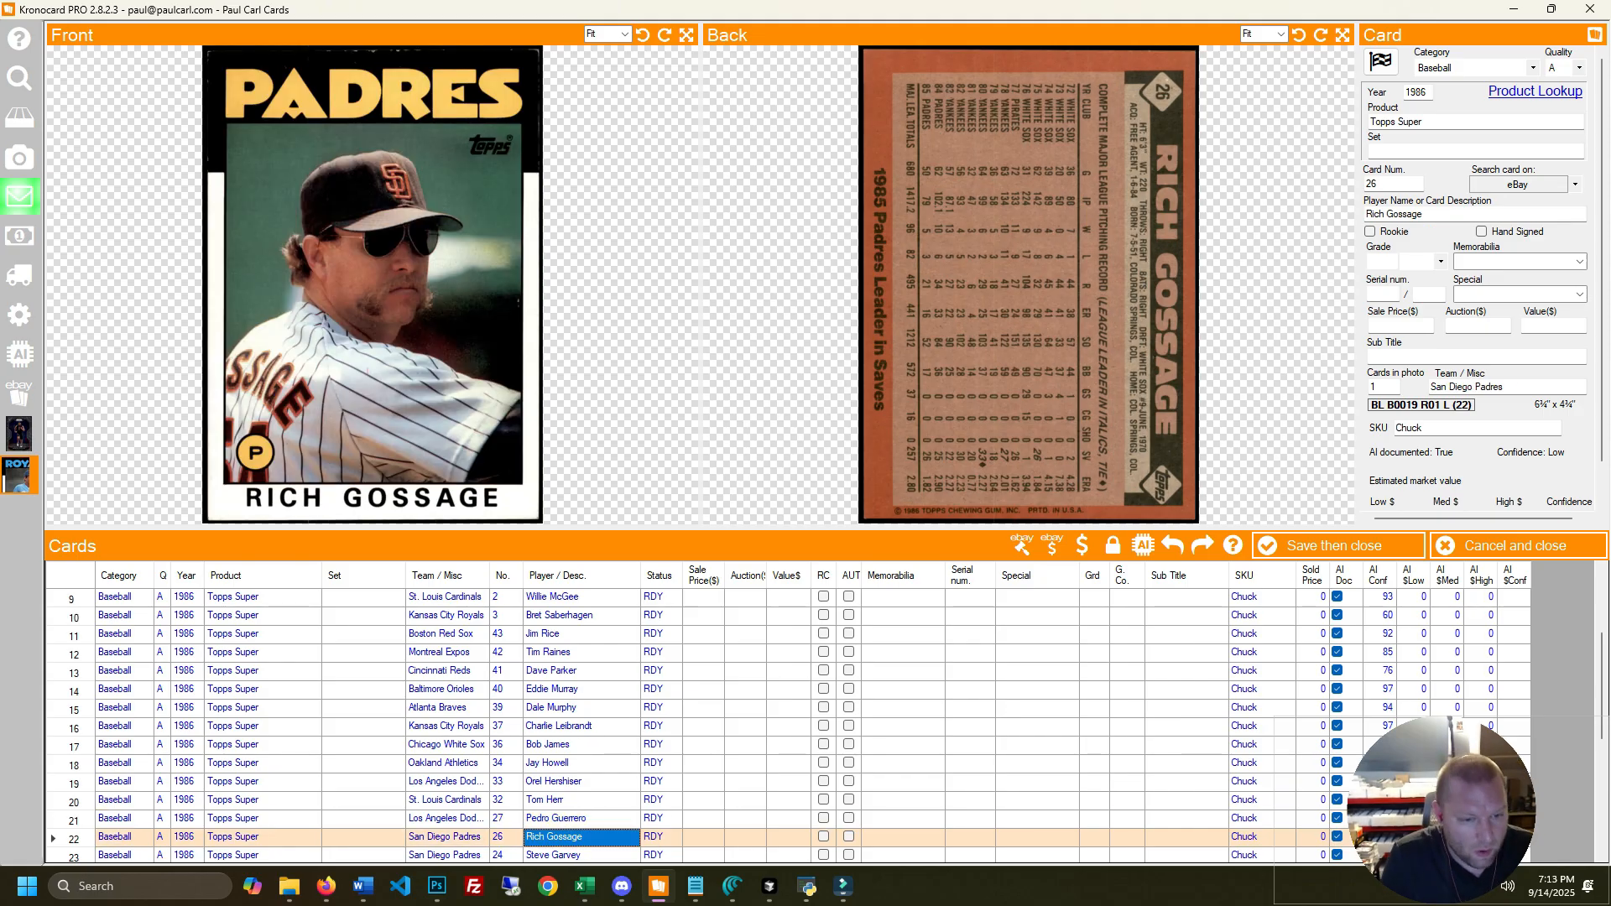
Check the card numbers of rows 23 to 32 against the scanned card backs
{"action": "key", "text": "Left"}
{"action": "key", "text": "Down"}
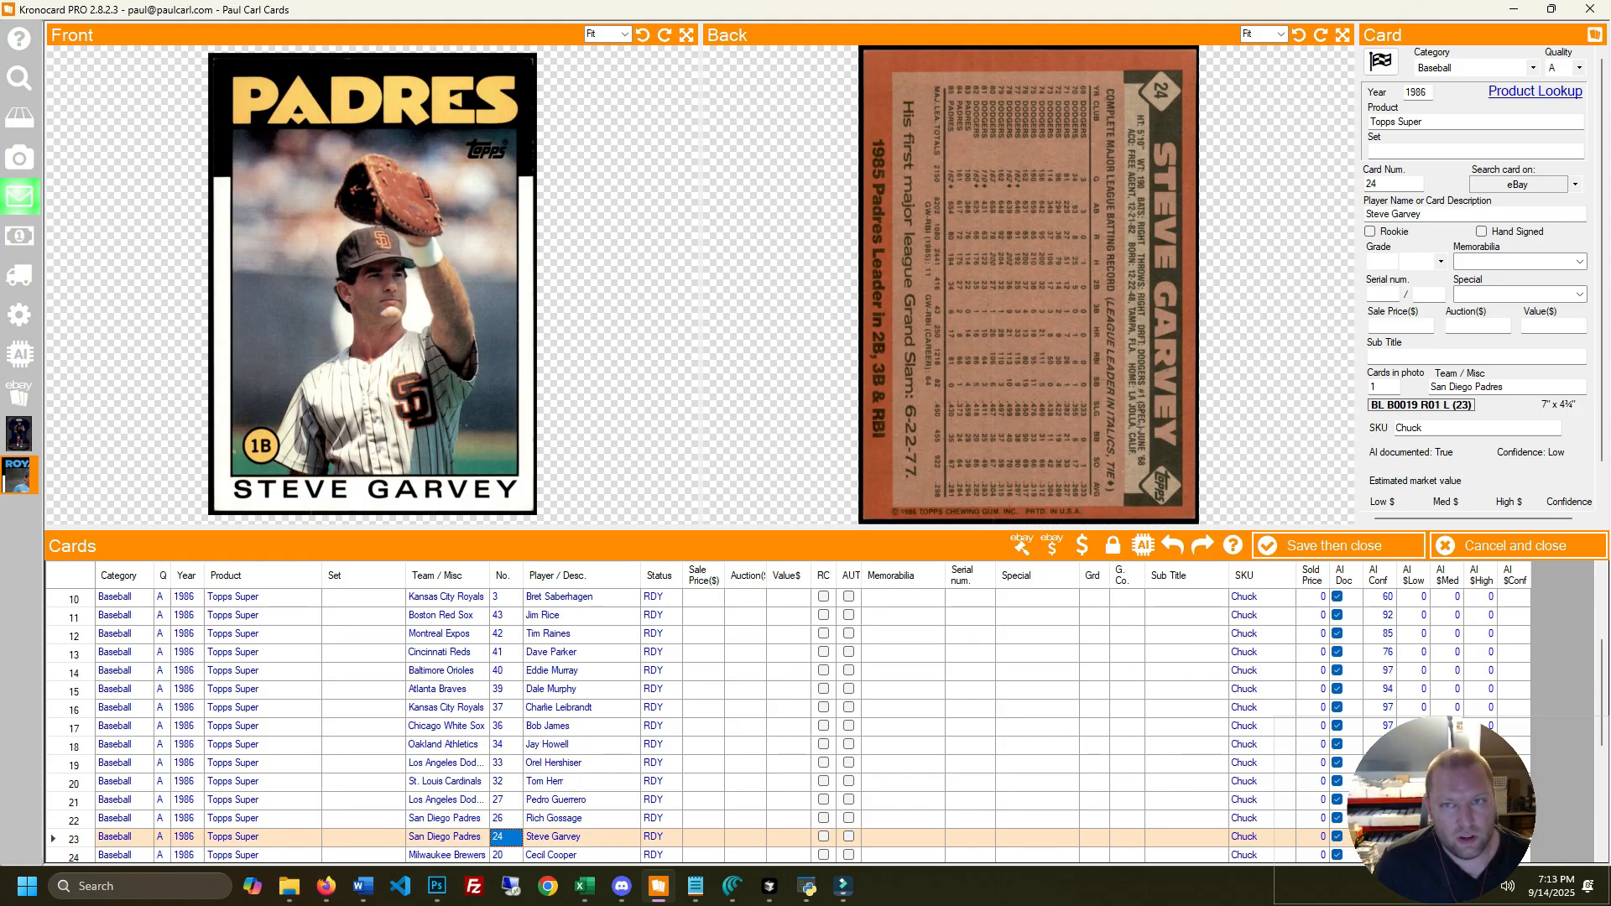
{"action": "key", "text": "Down"}
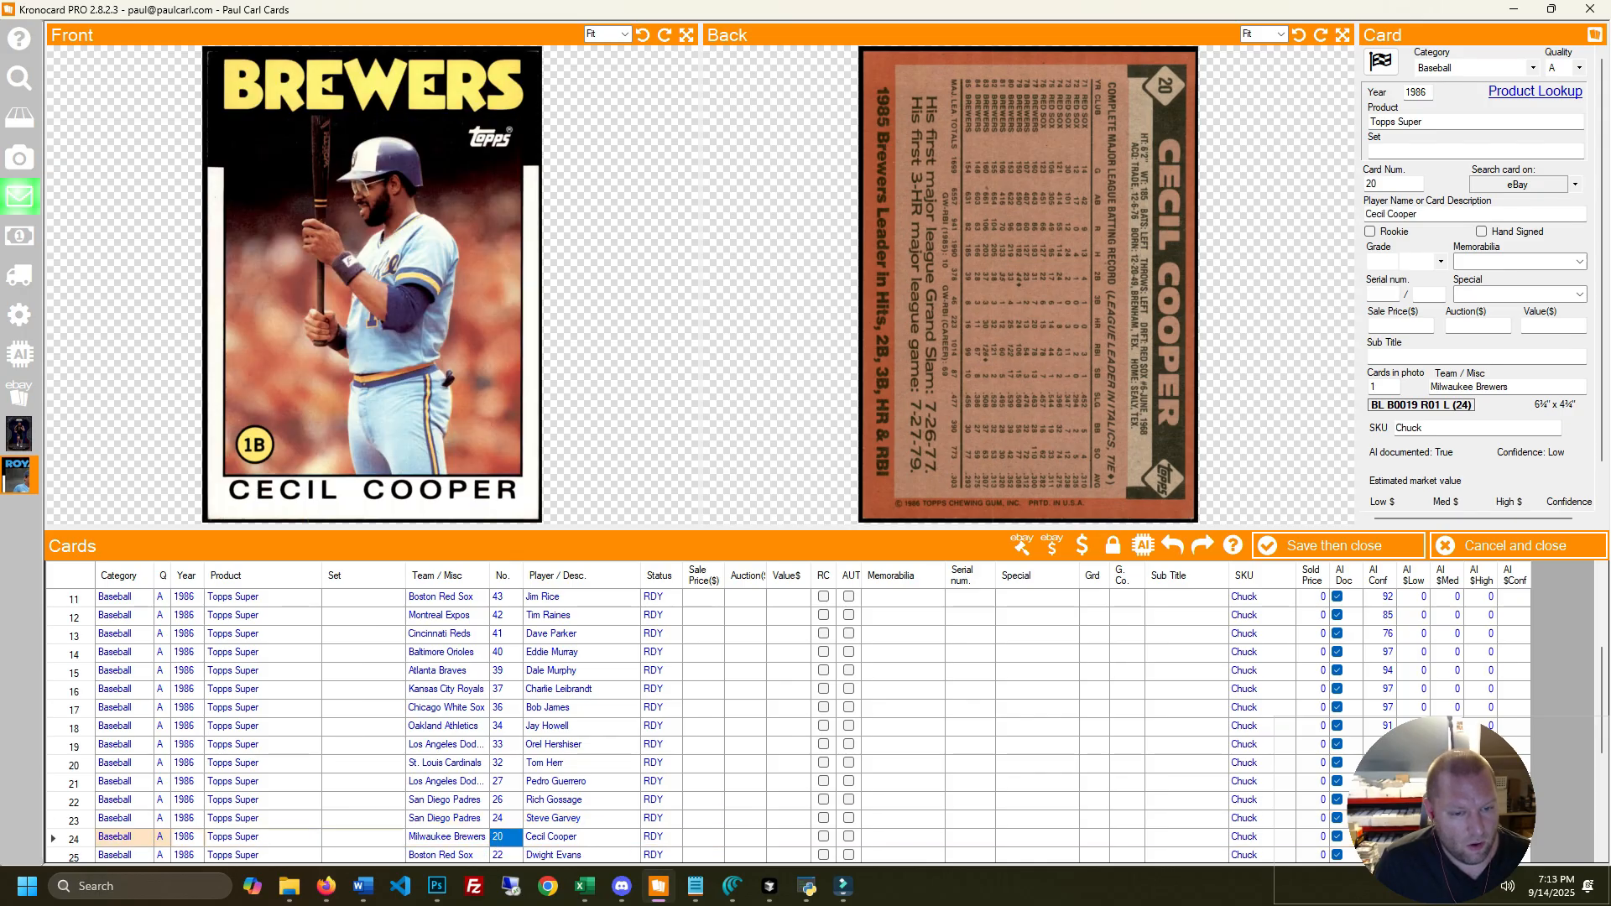
{"action": "key", "text": "Down"}
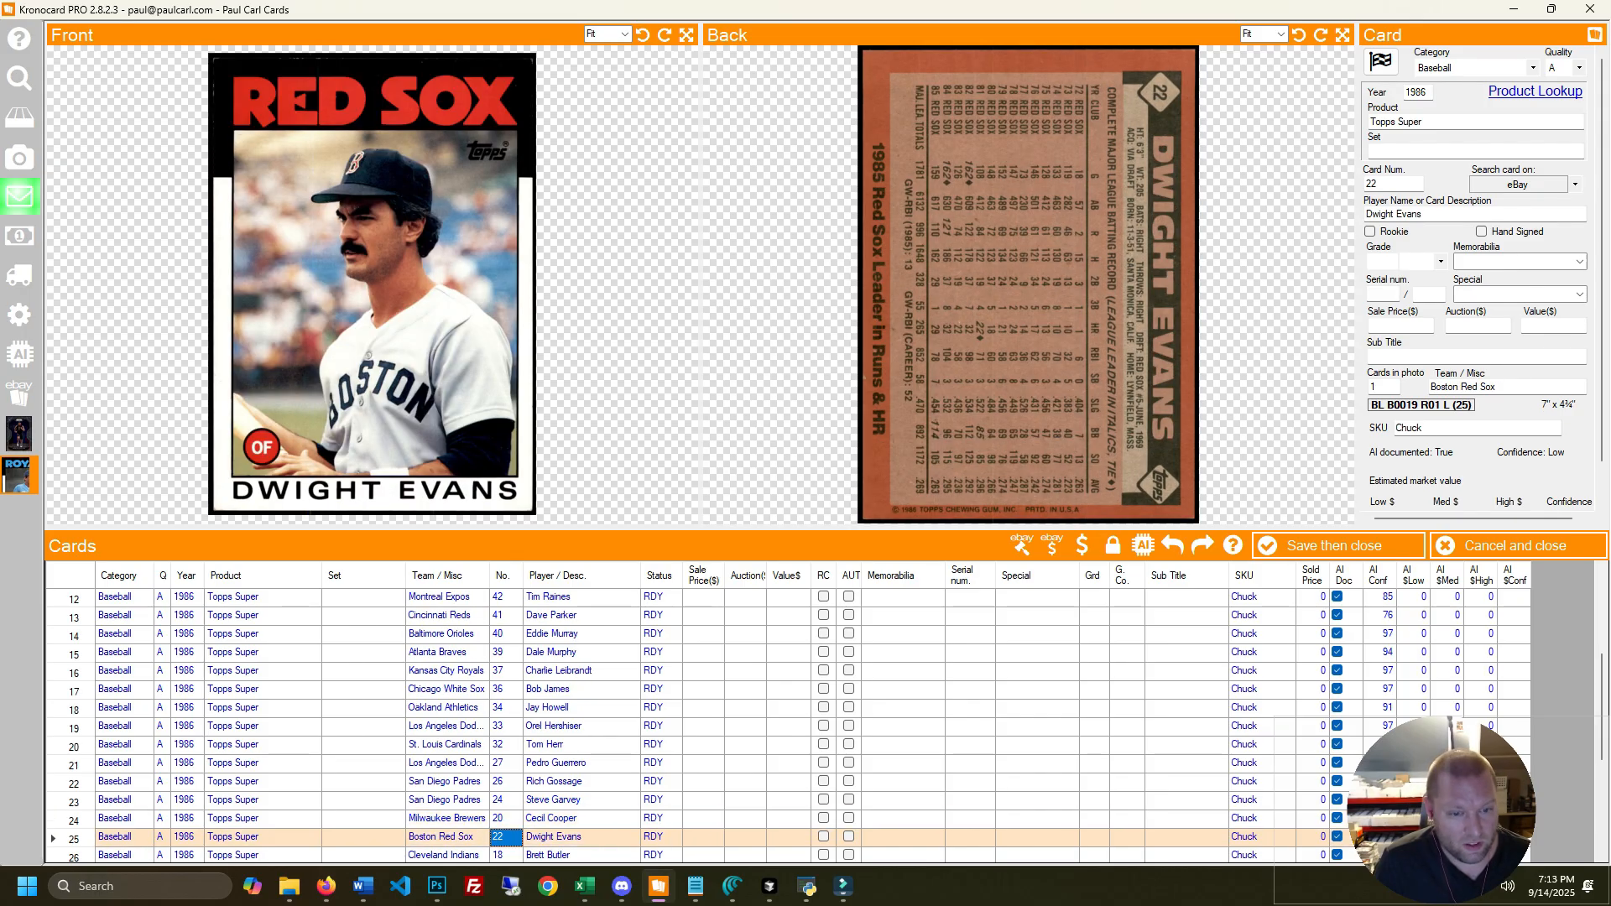
{"action": "key", "text": "Down"}
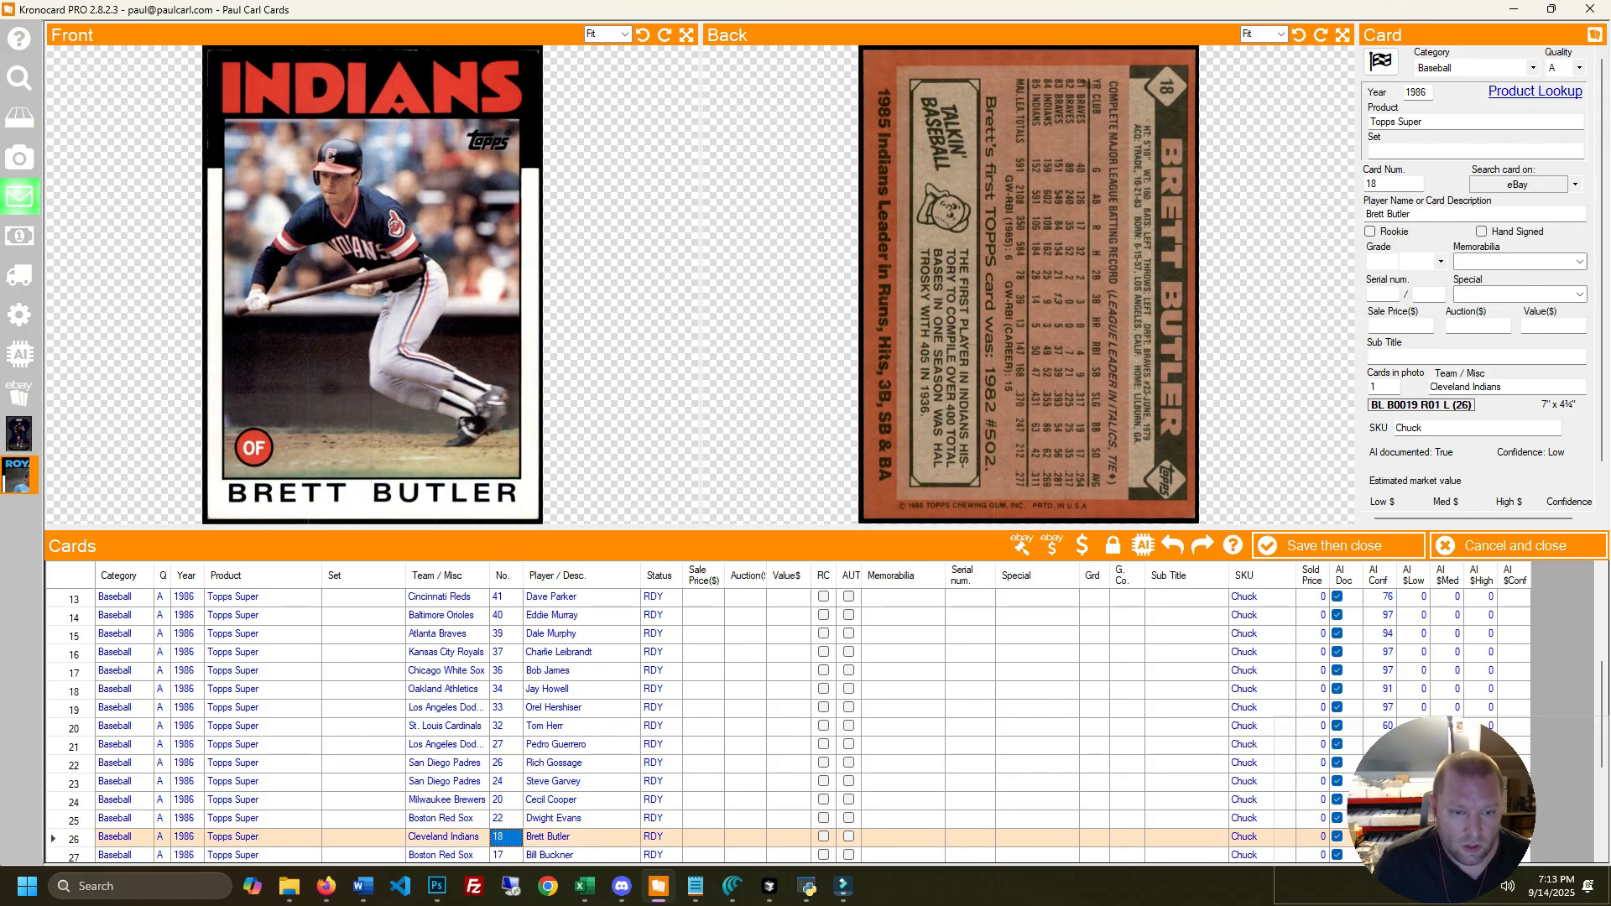
{"action": "key", "text": "Down"}
{"action": "key", "text": "Down"}
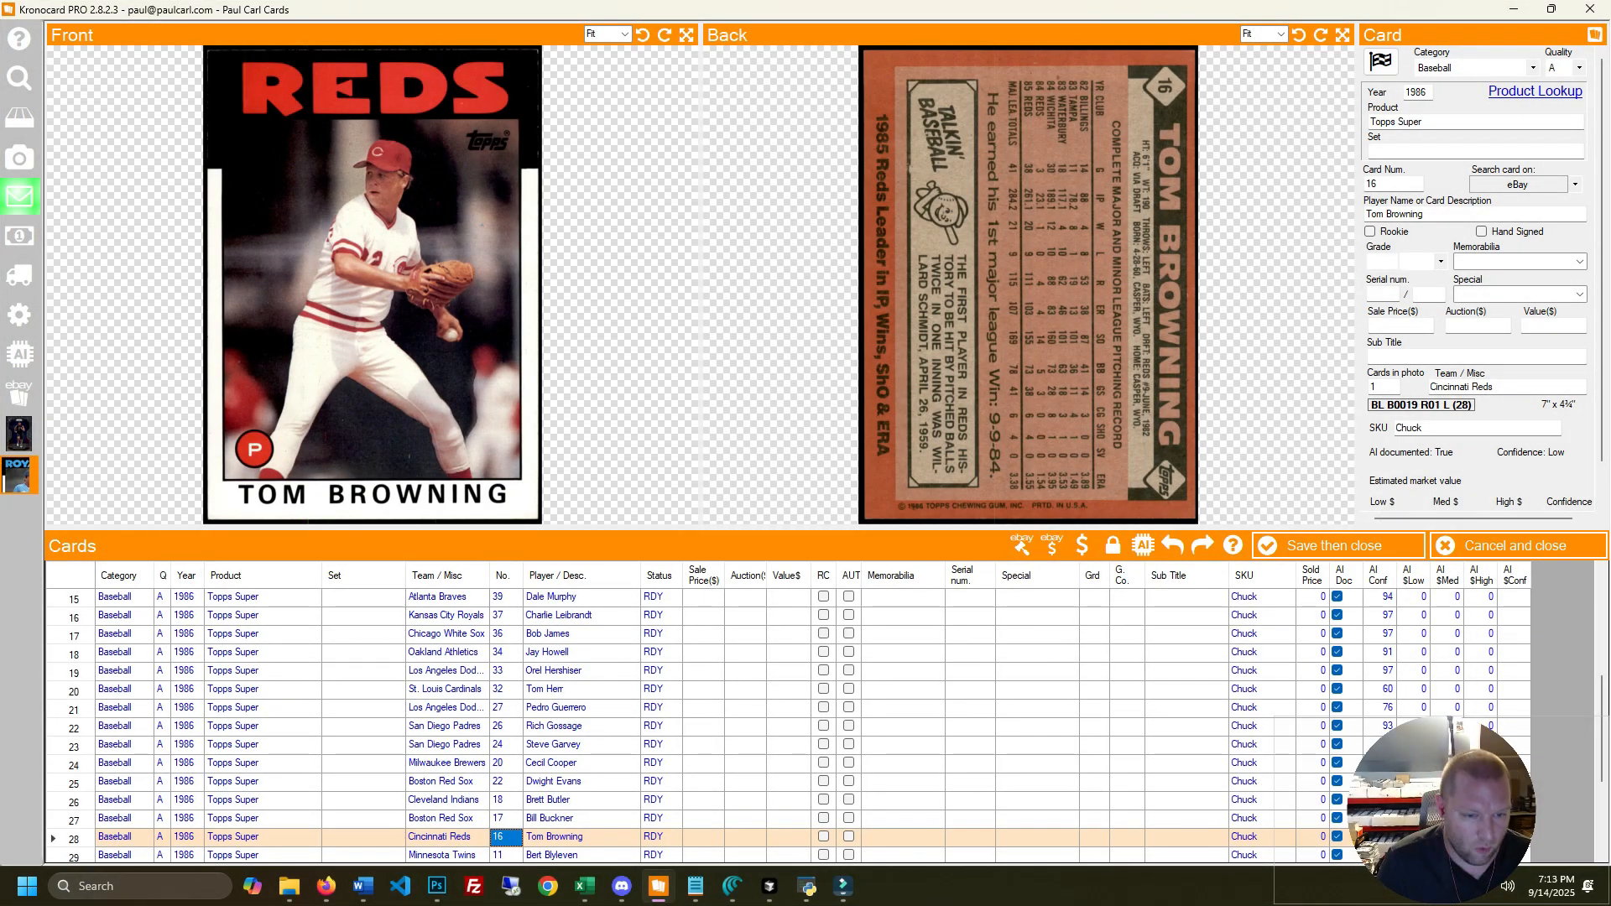
{"action": "key", "text": "Down"}
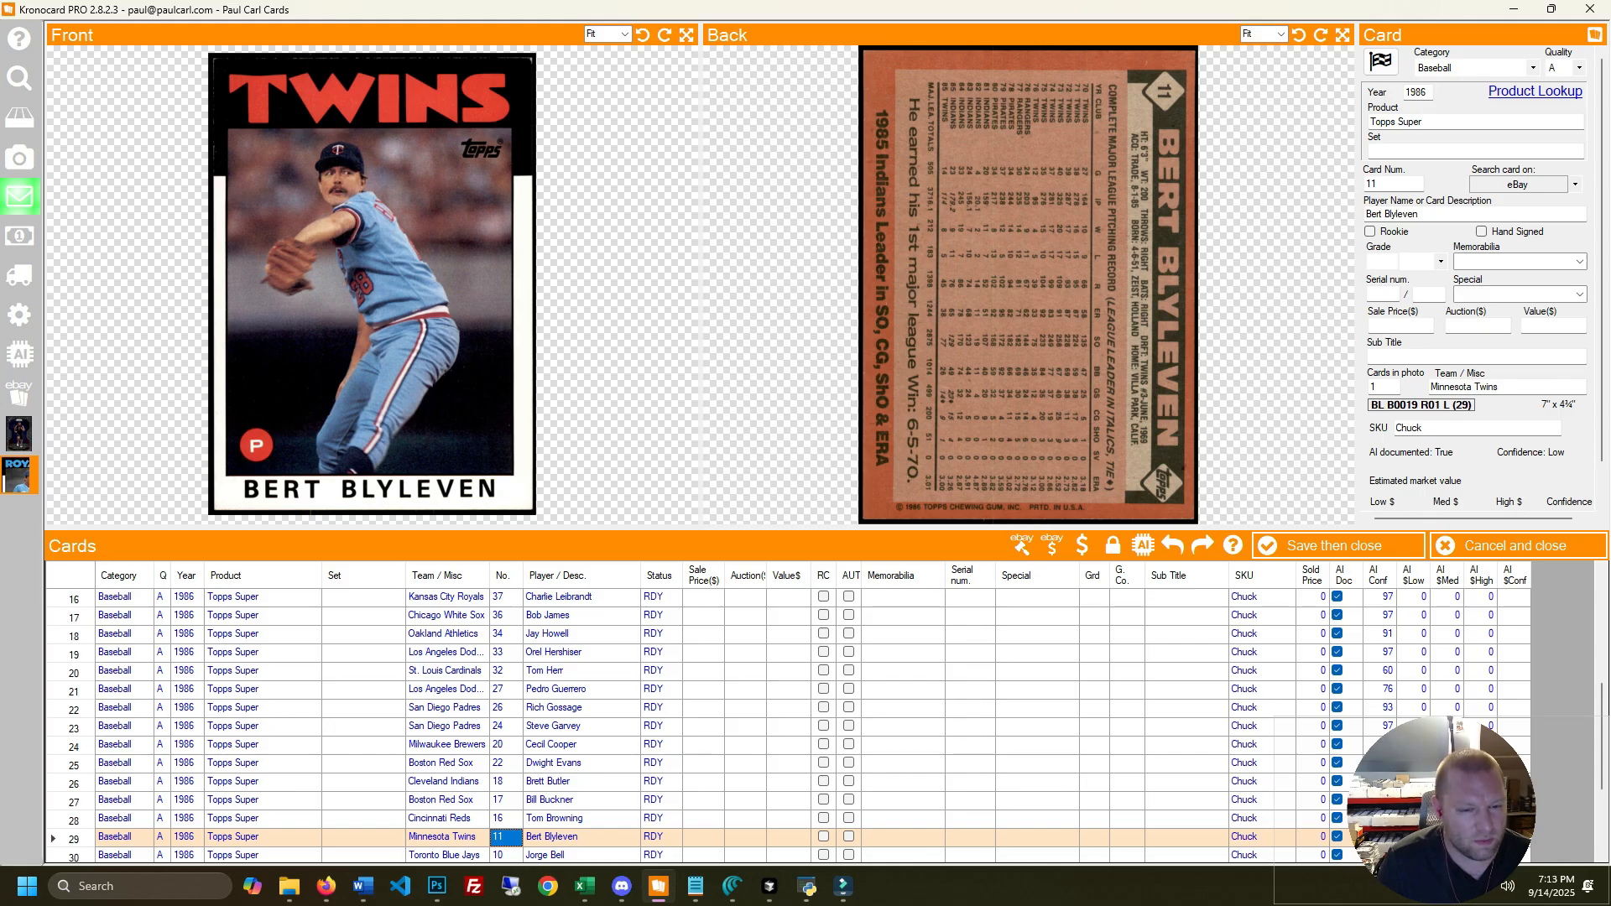
{"action": "key", "text": "Down"}
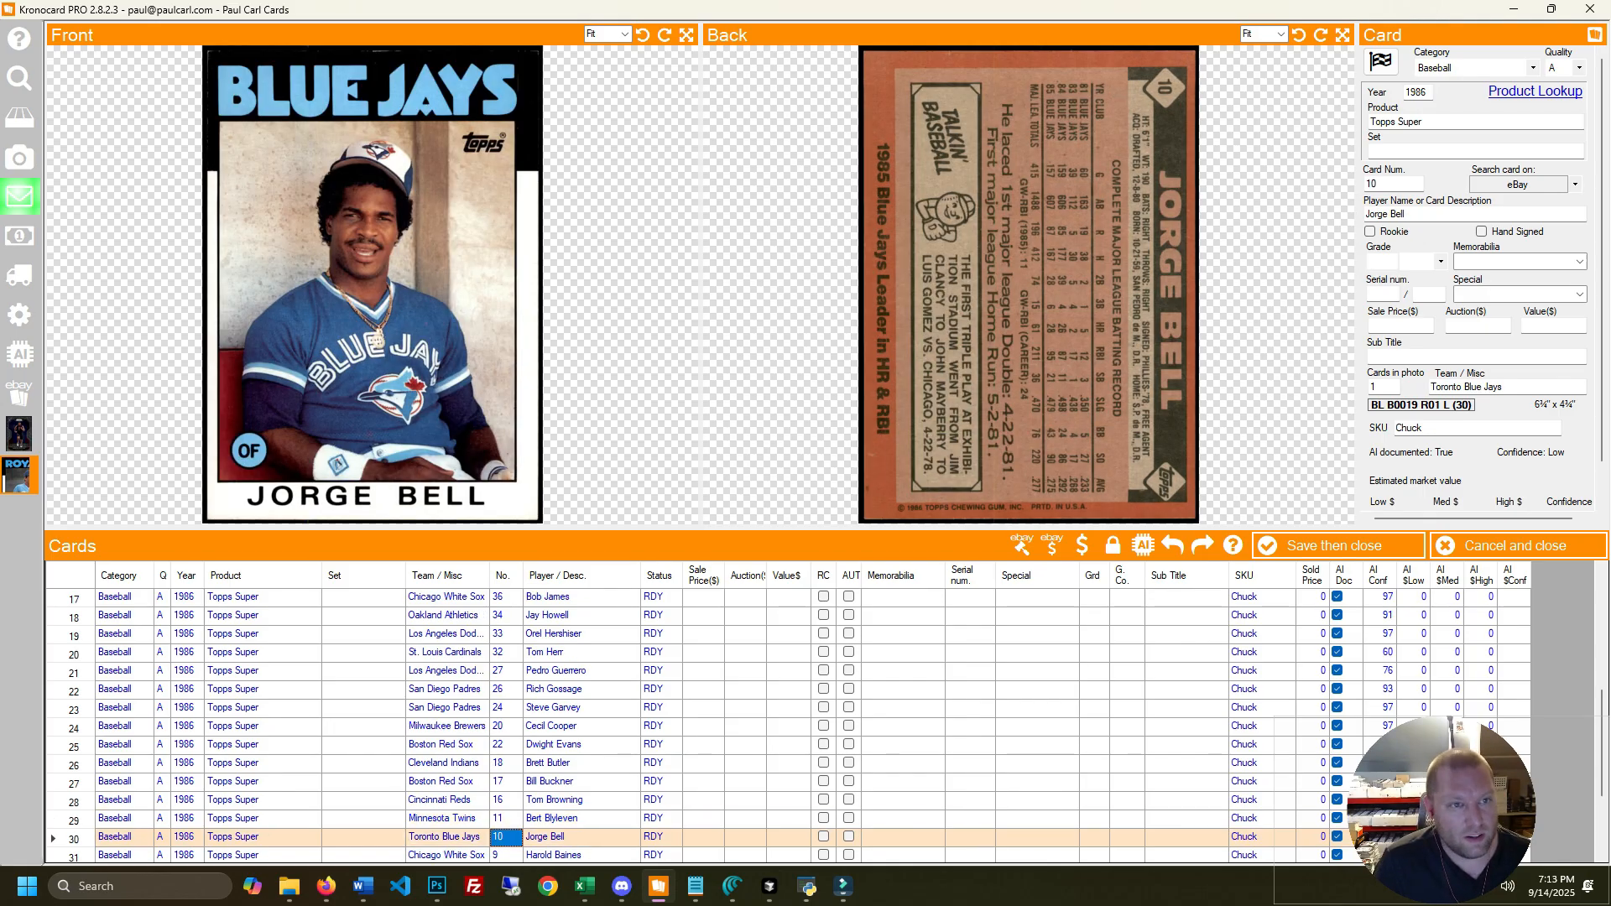
{"action": "key", "text": "Down"}
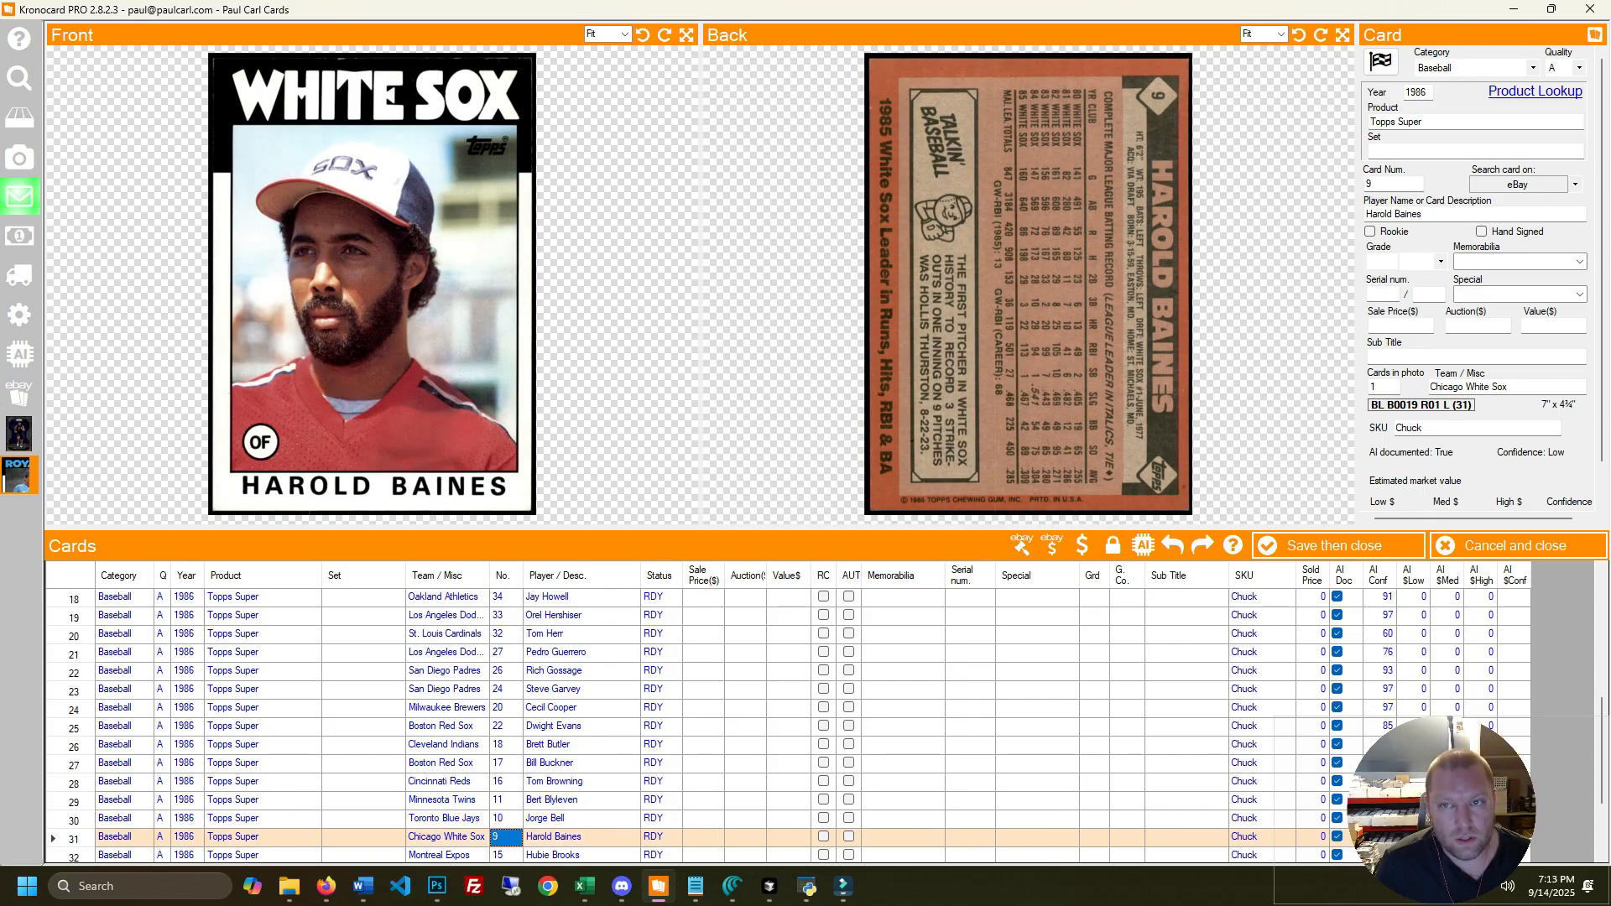
{"action": "key", "text": "Down"}
Set the Dan Quisenberry card in row 33 to number 5 and its team to Kansas City Royals
{"action": "key", "text": "Down"}
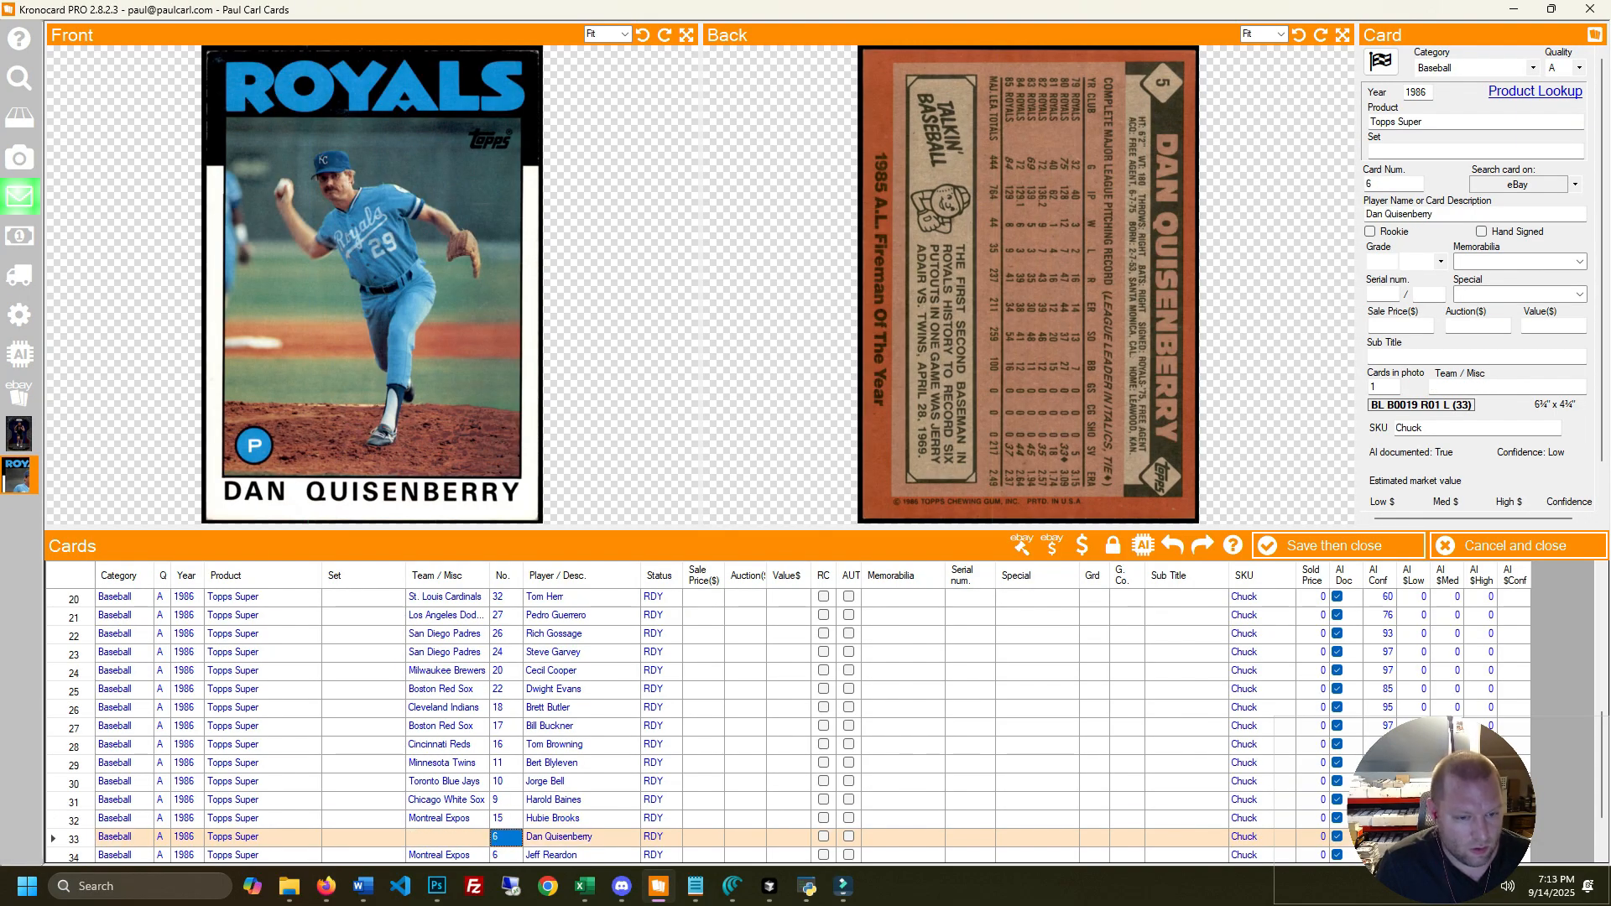
{"action": "type", "text": "5"}
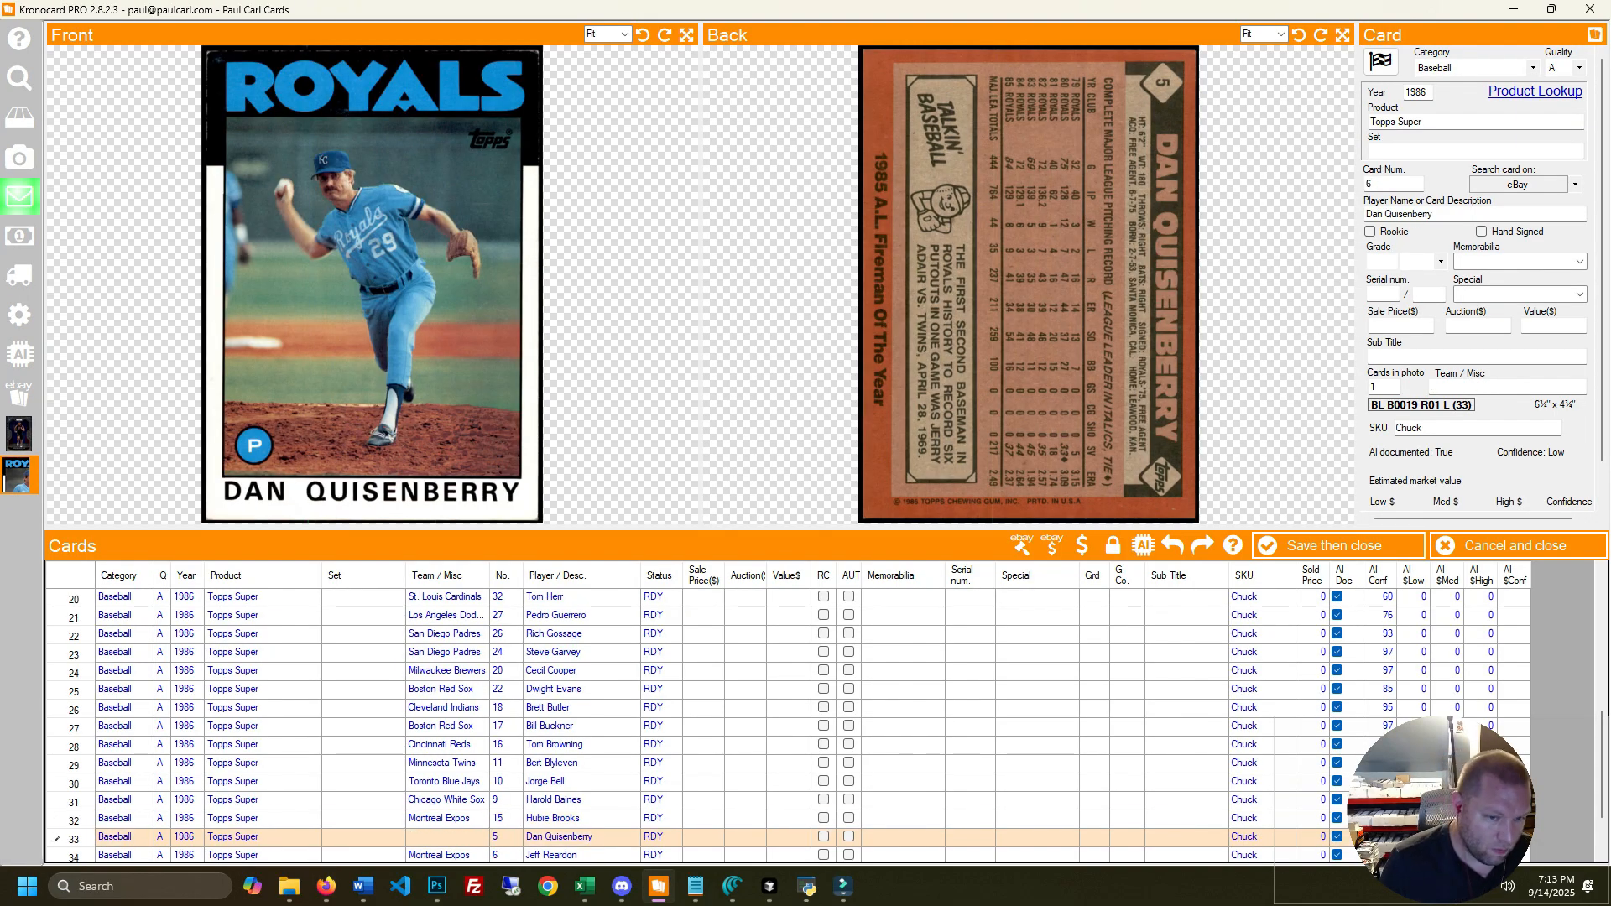
{"action": "key", "text": "Left"}
{"action": "type", "text": "royal"}
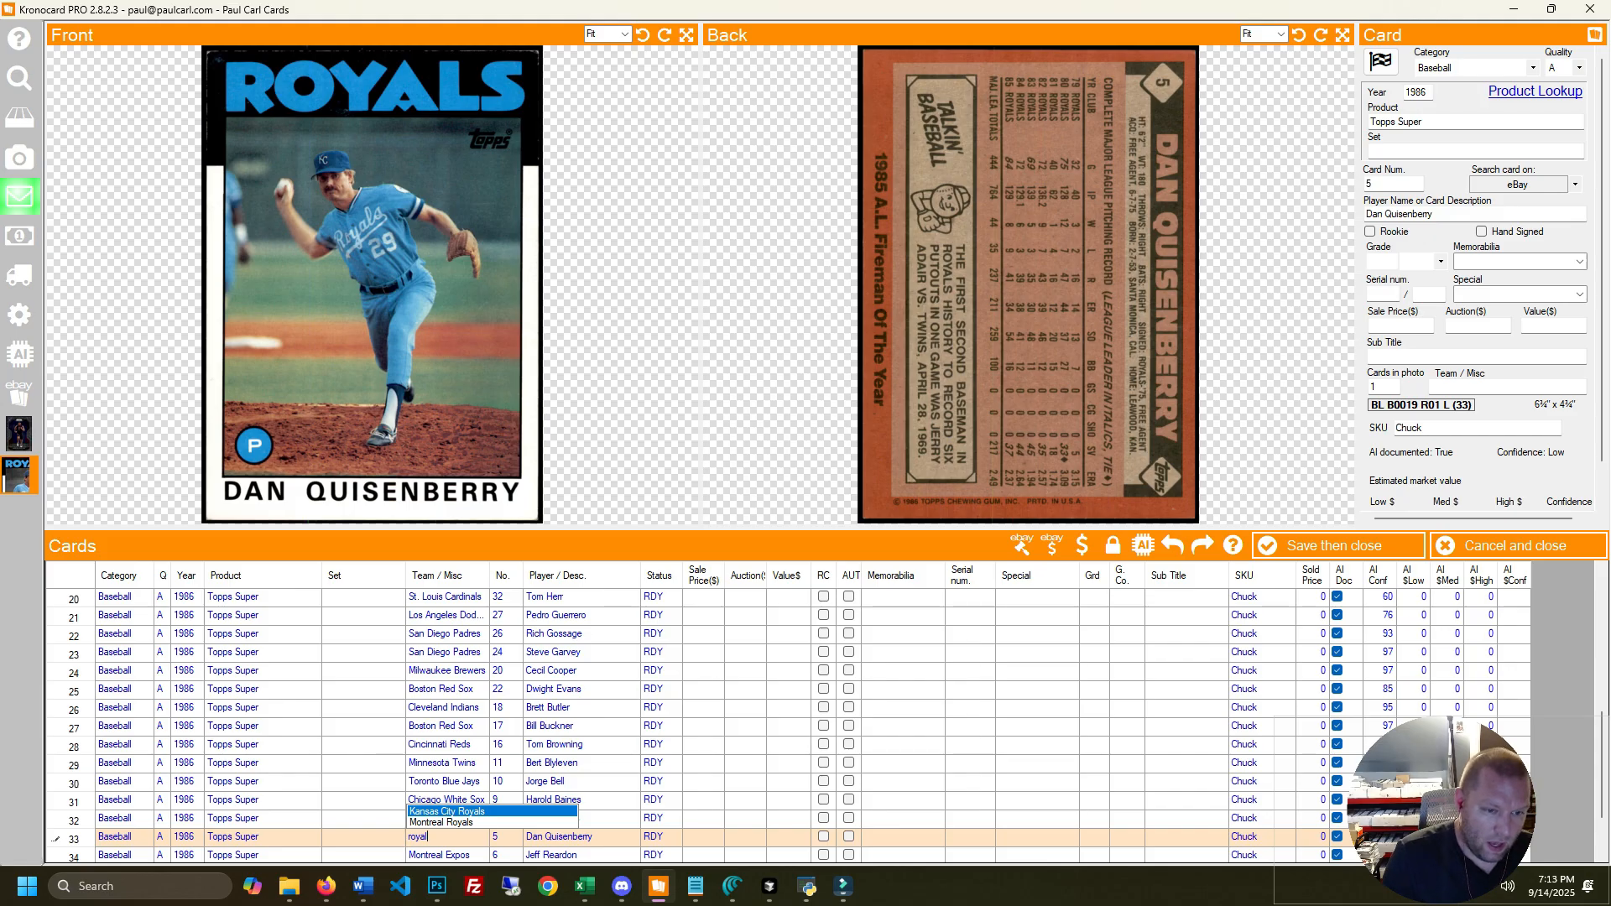
{"action": "key", "text": "Return"}
{"action": "key", "text": "Right"}
{"action": "key", "text": "Left"}
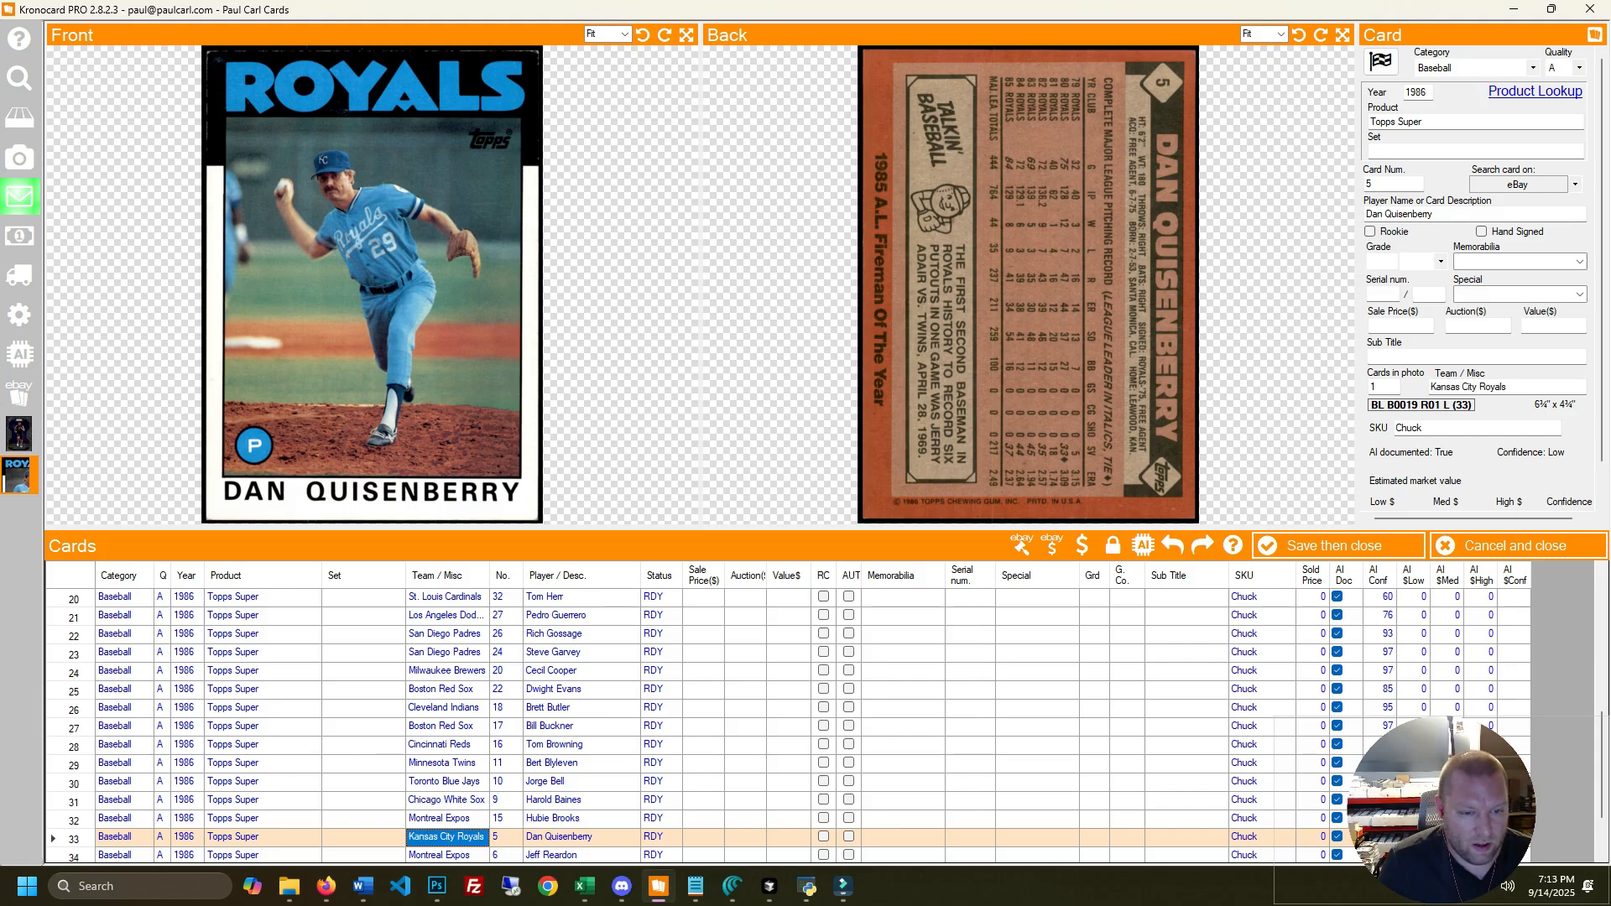
{"action": "key", "text": "Right"}
{"action": "key", "text": "Left"}
{"action": "key", "text": "Left"}
{"action": "key", "text": "Right"}
{"action": "key", "text": "Right"}
{"action": "key", "text": "Left"}
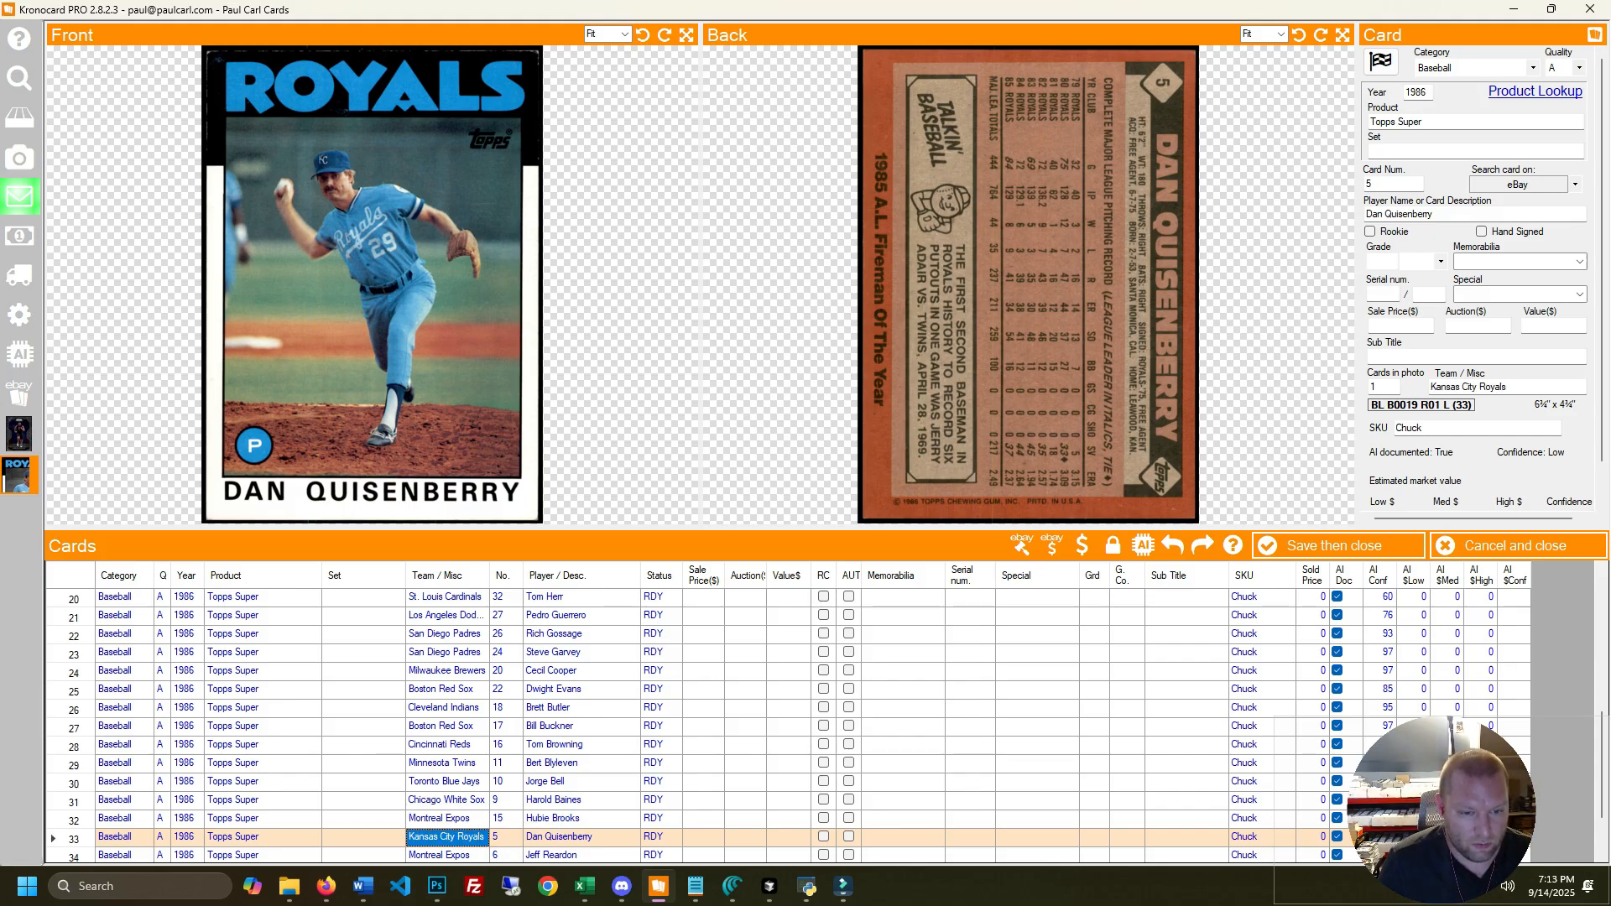
Set the Montreal Expos card in row 36 to number 51 and its player description to Bryn Smith
{"action": "key", "text": "Right"}
{"action": "key", "text": "Down"}
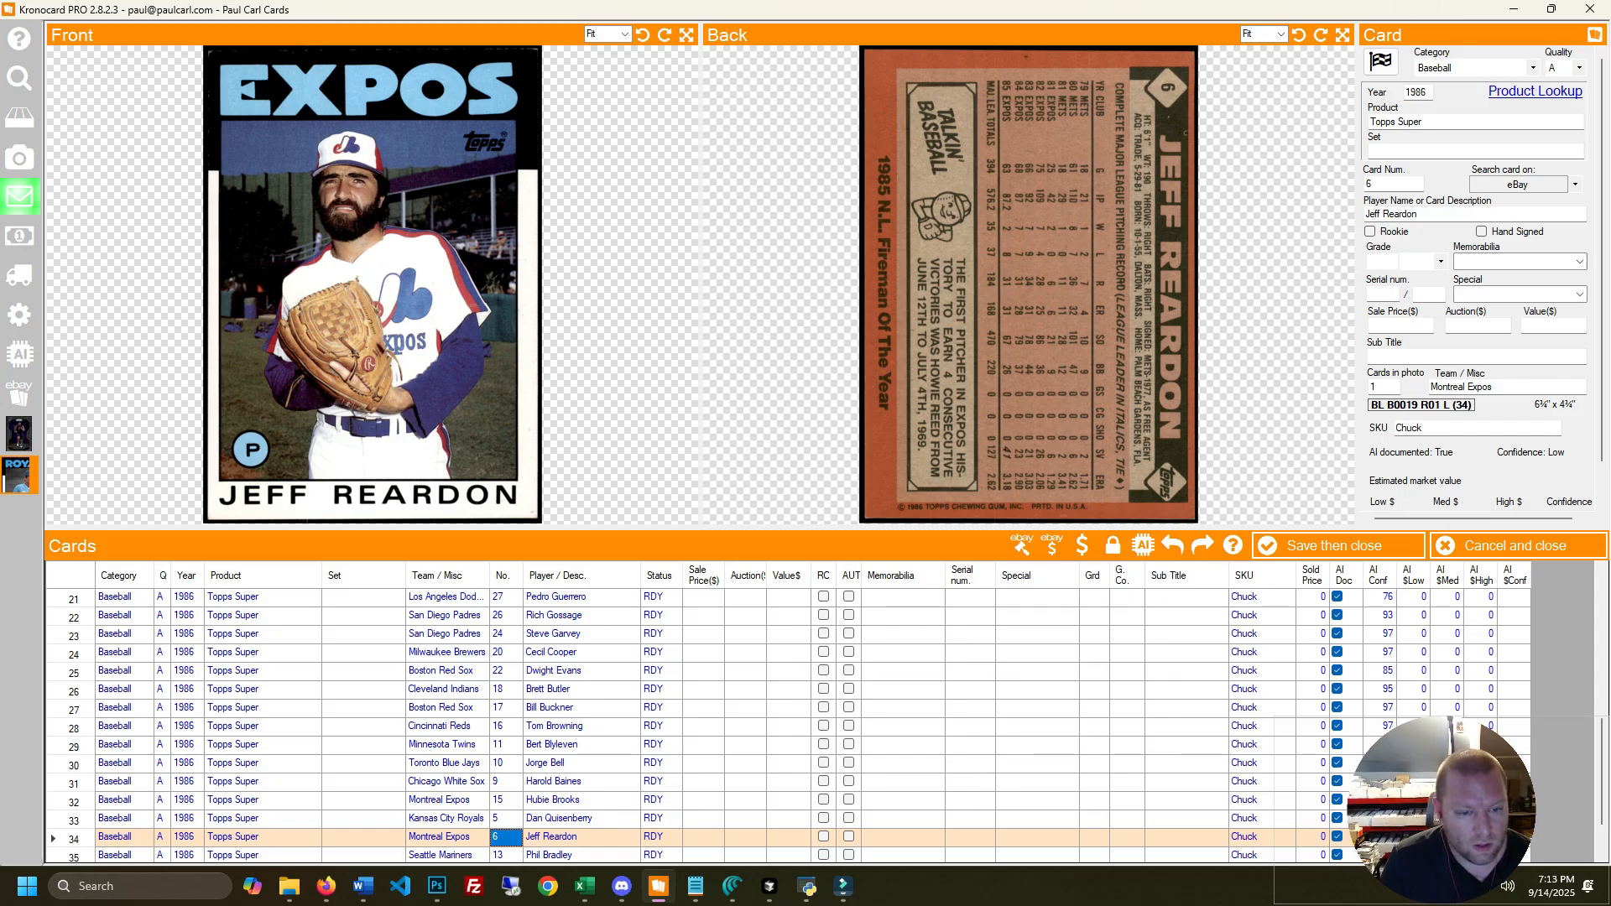
{"action": "key", "text": "Down"}
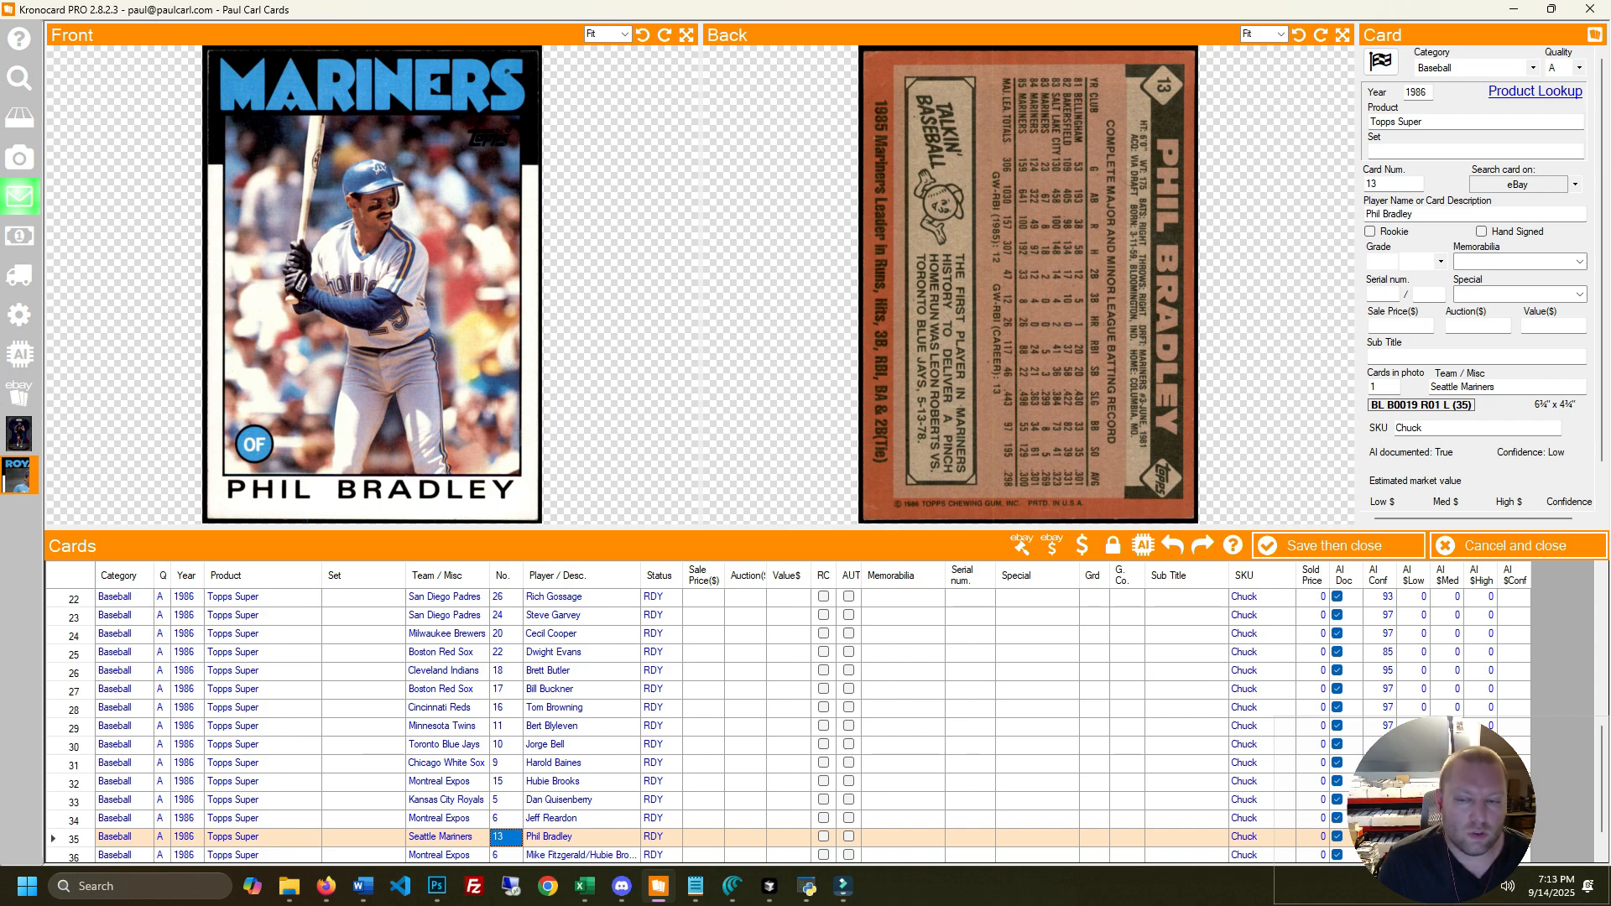
{"action": "key", "text": "Down"}
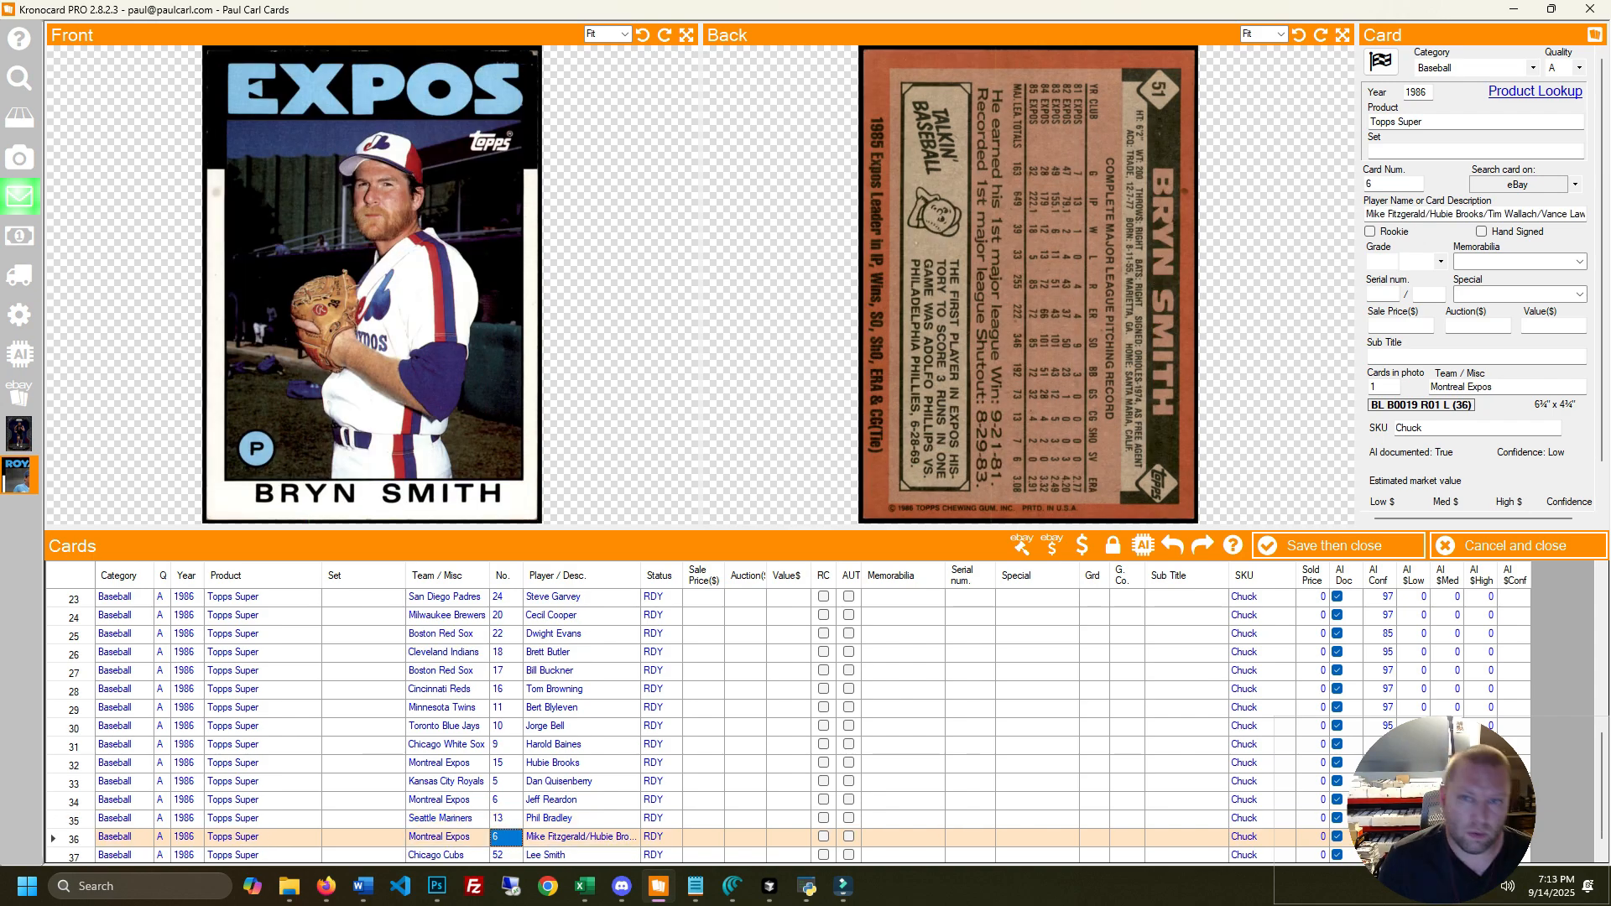
{"action": "type", "text": "51"}
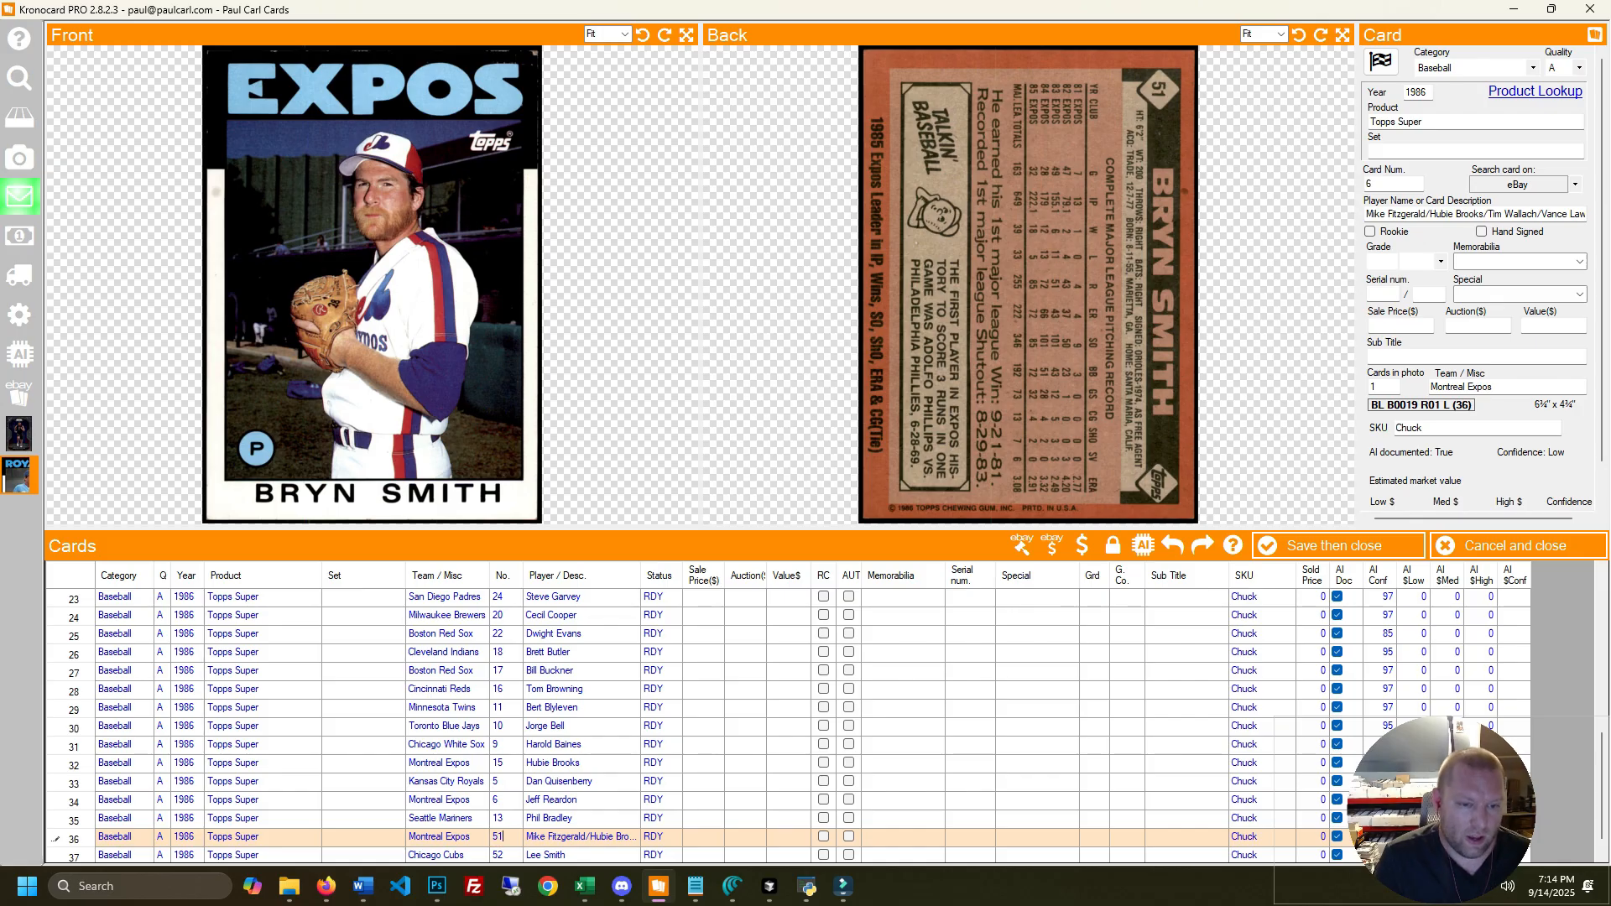
{"action": "key", "text": "Tab"}
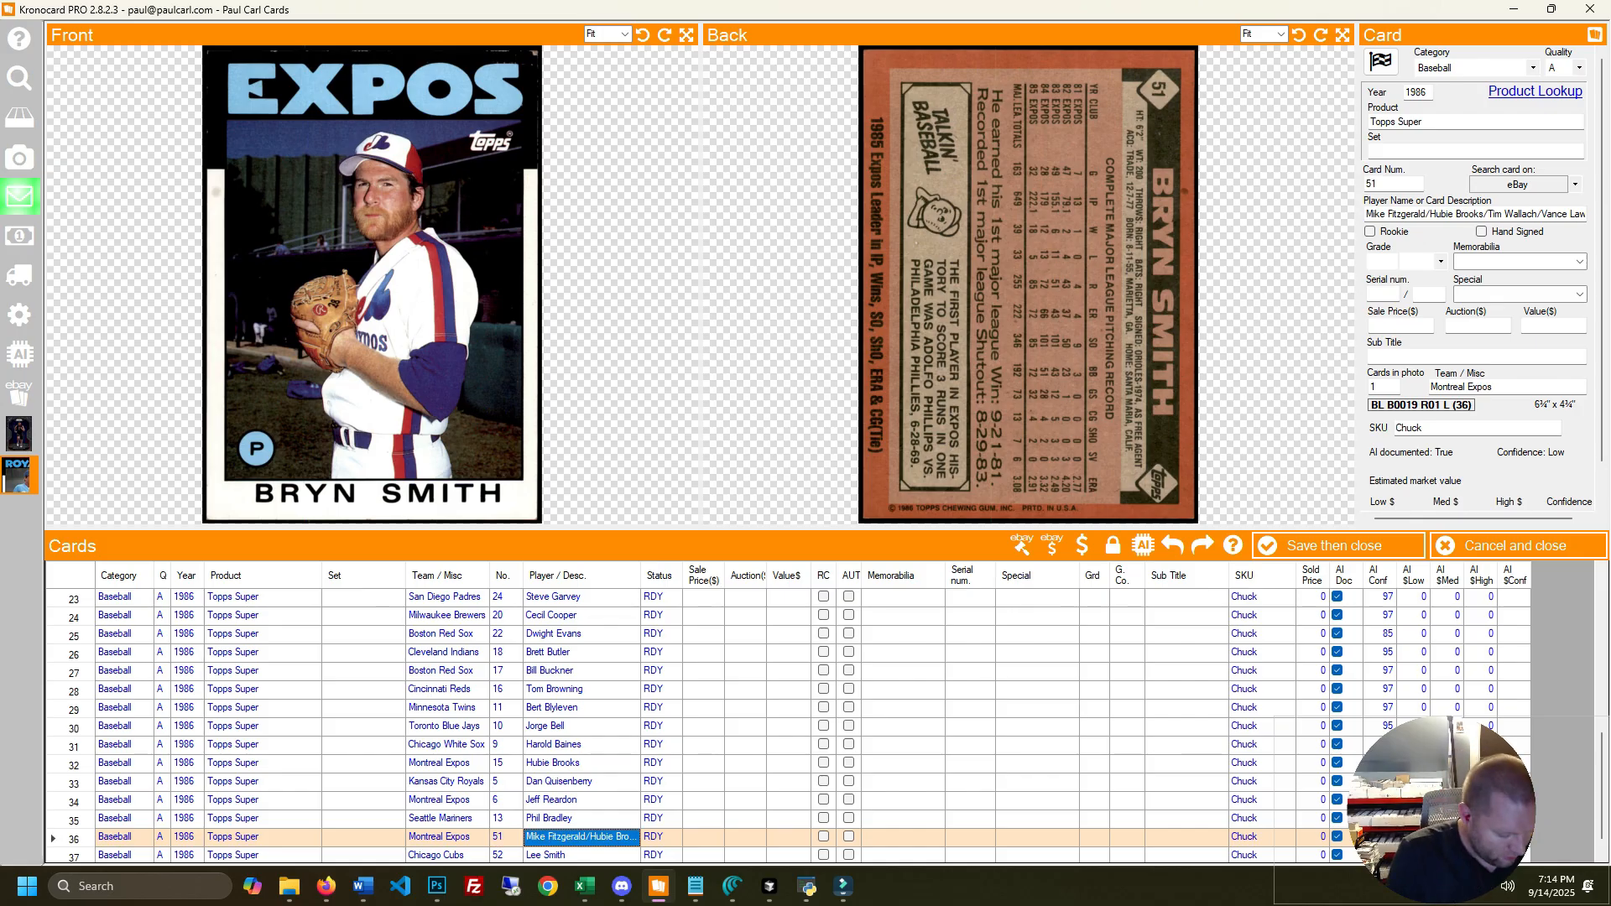
{"action": "type", "text": "Bryn Smith"}
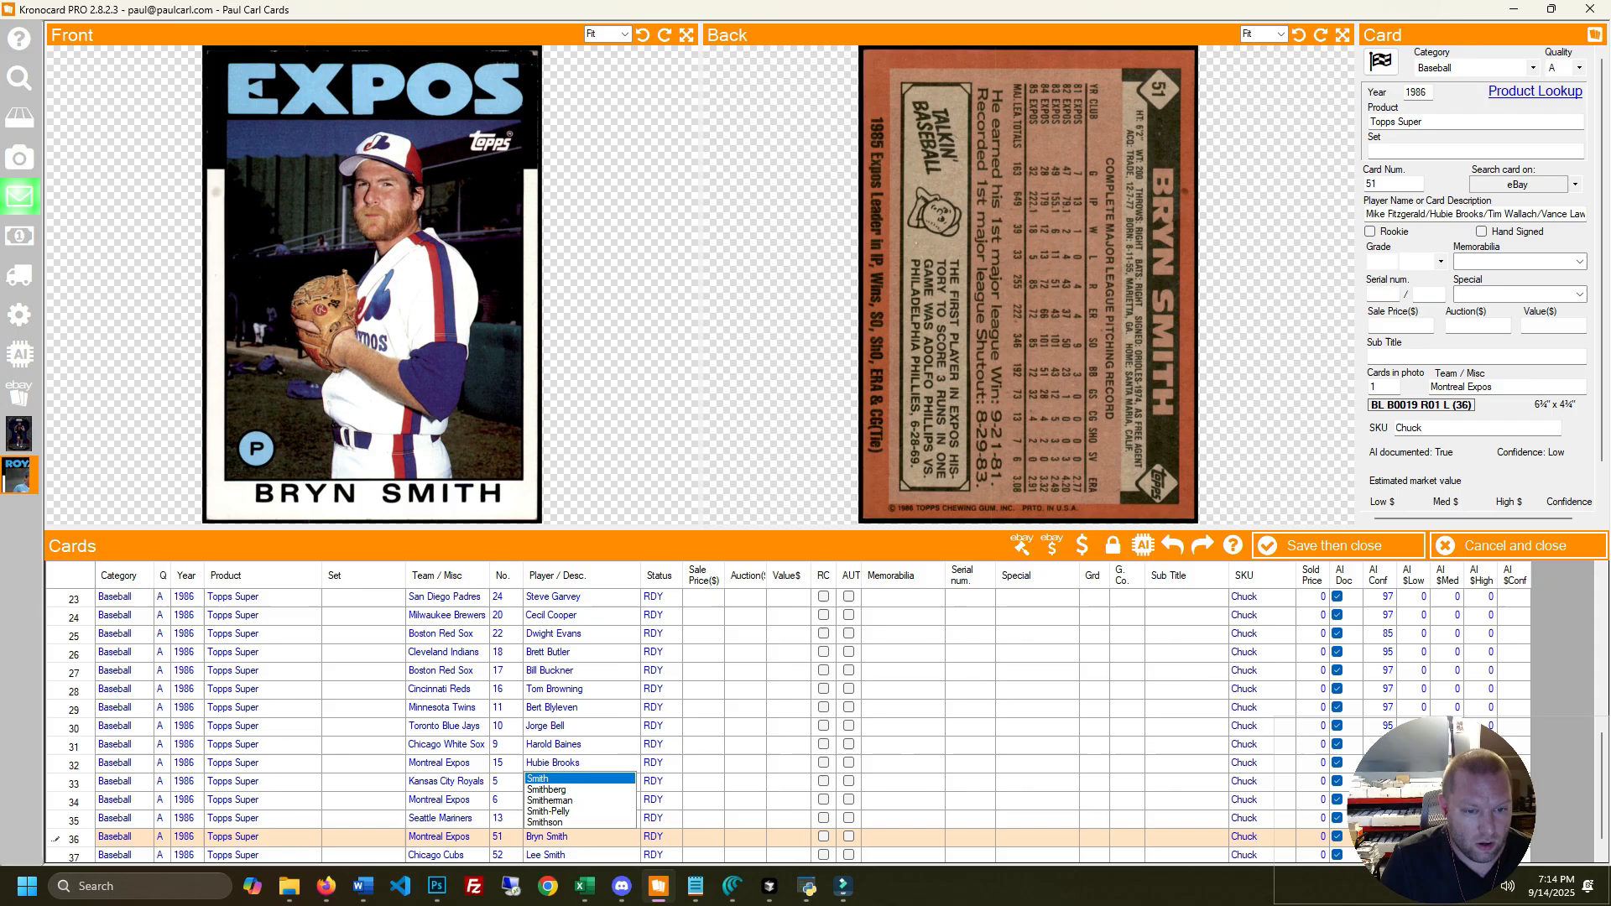
{"action": "key", "text": "Return"}
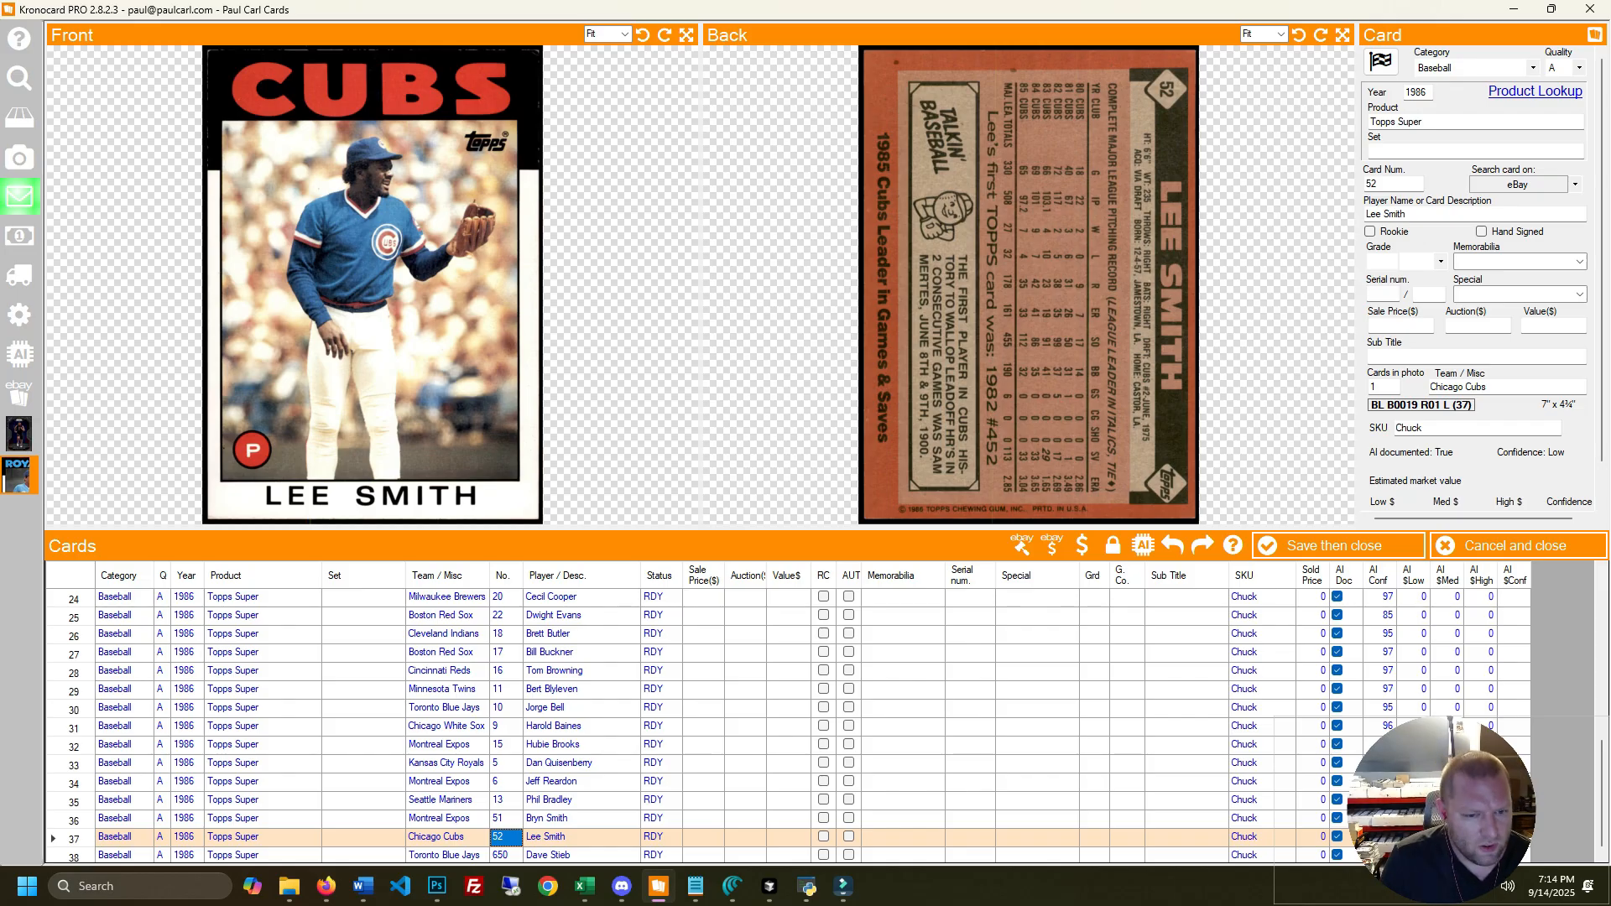
Set the card number of the Dave Stieb card in row 38 to 54
{"action": "key", "text": "Down"}
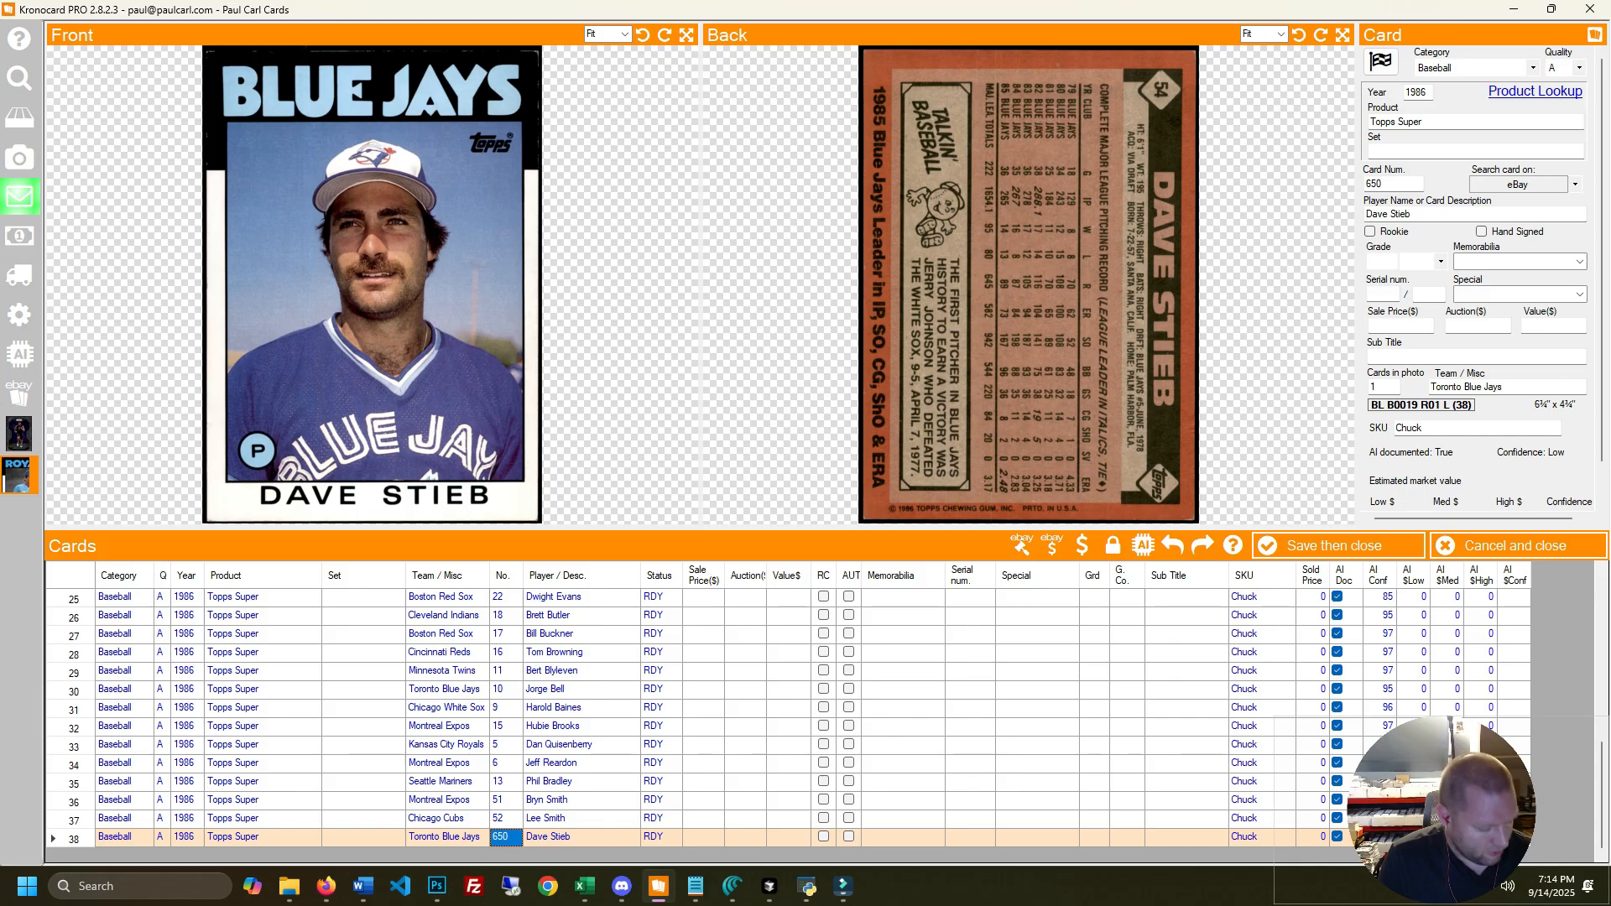
{"action": "type", "text": "54"}
{"action": "key", "text": "Tab"}
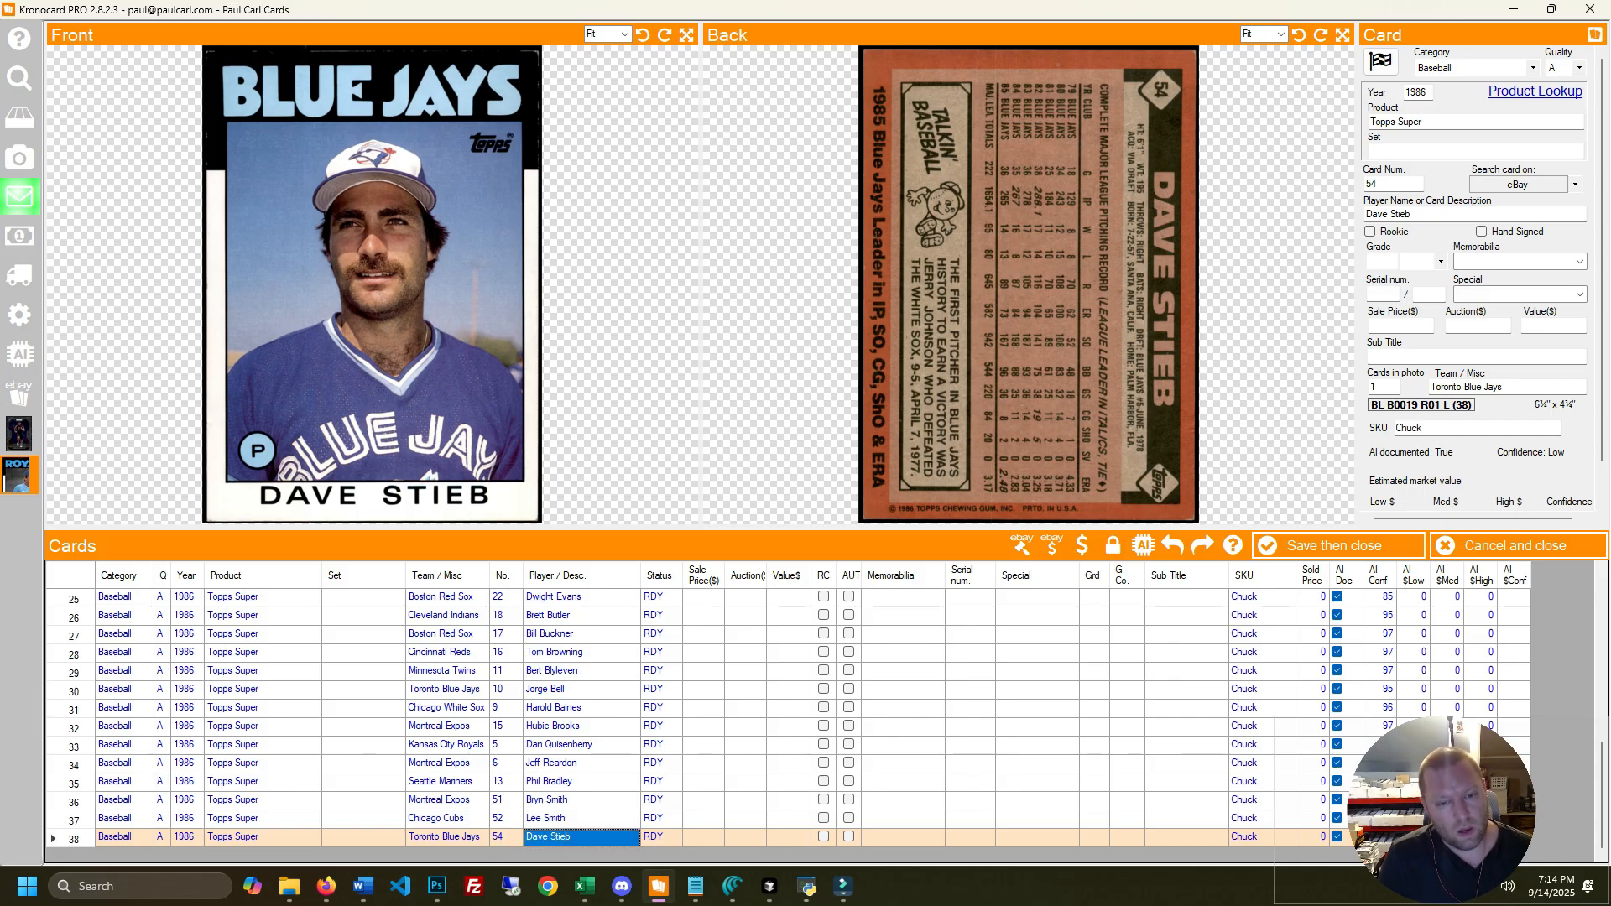
Select the sale price cells from row 38 up to row 1, ending on the first card's sale price
{"action": "key", "text": "Tab"}
{"action": "key", "text": "Tab"}
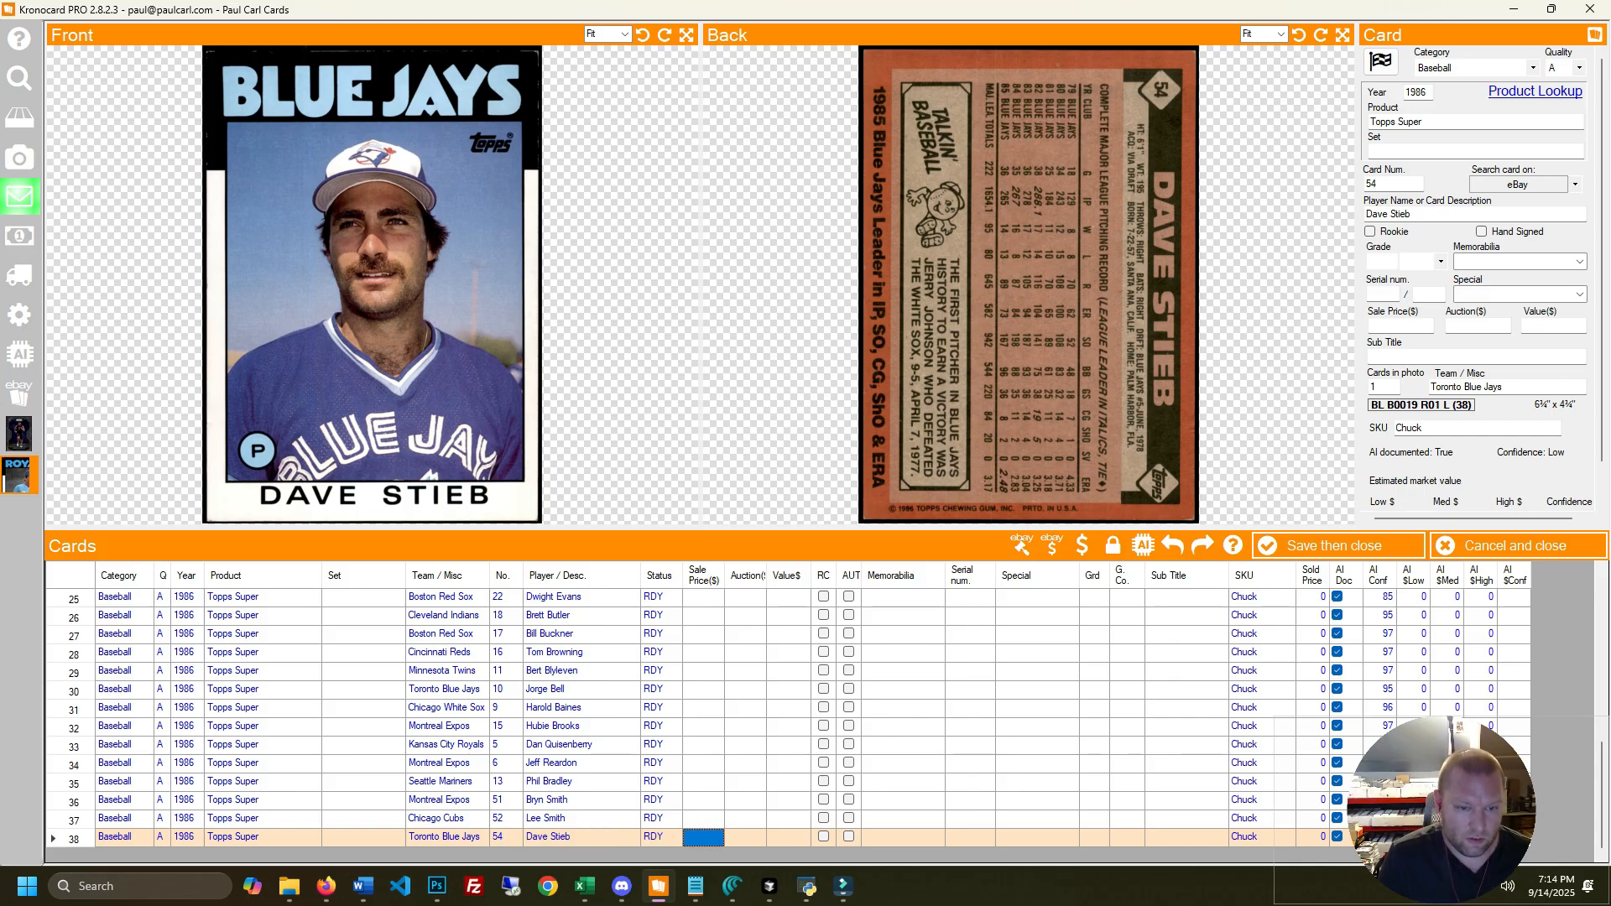
{"action": "key", "text": "ctrl+shift+Up"}
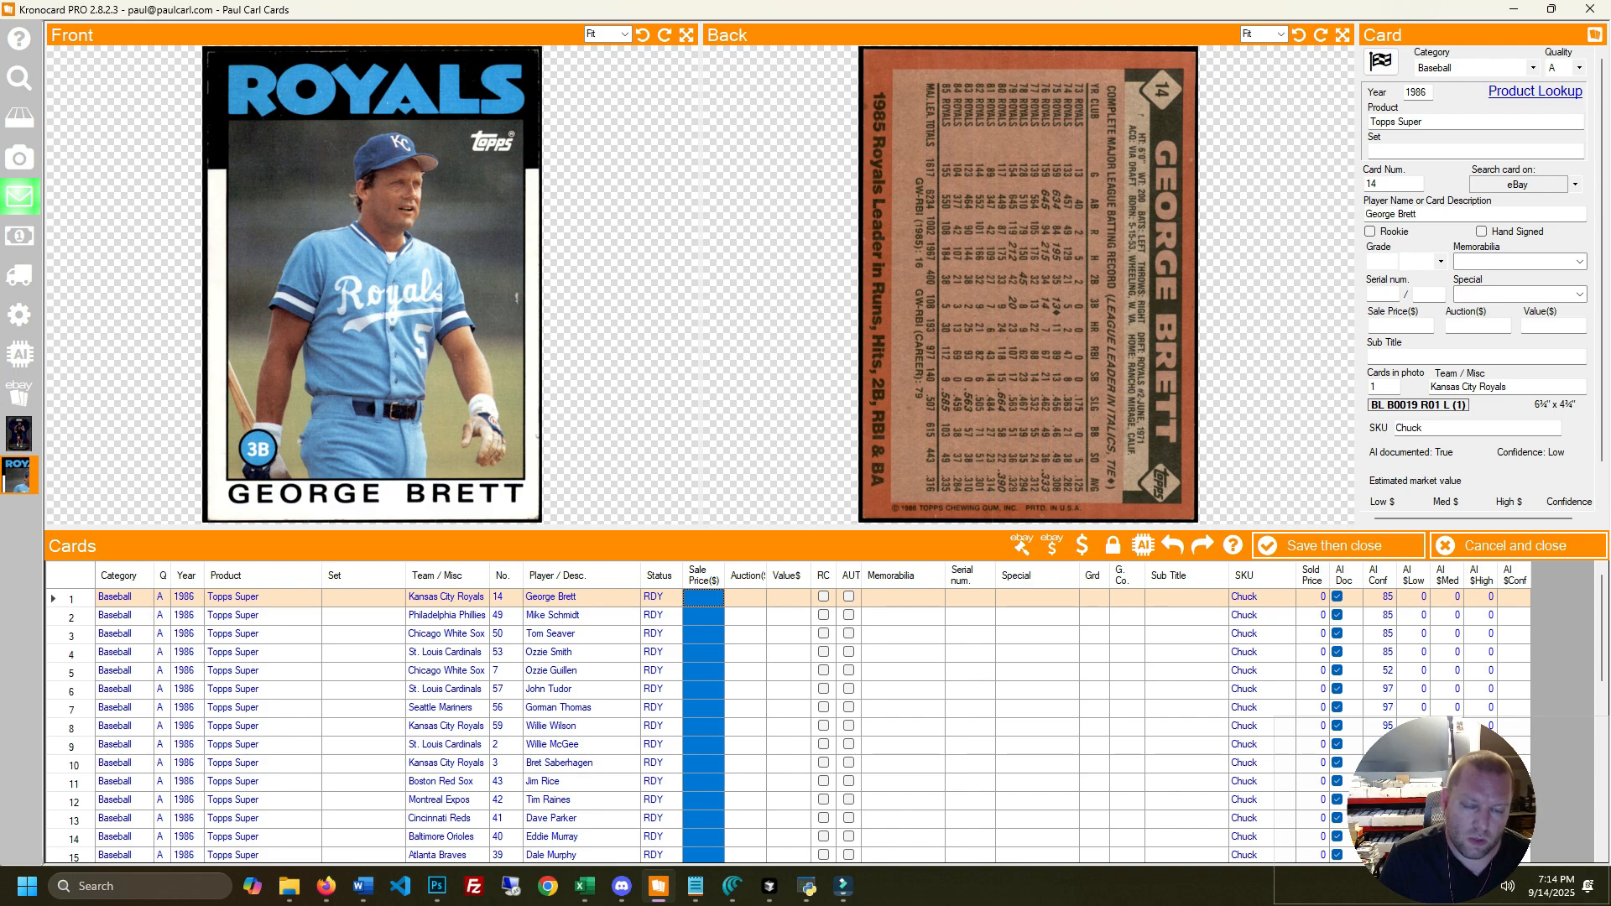
{"action": "key", "text": "ctrl+Up"}
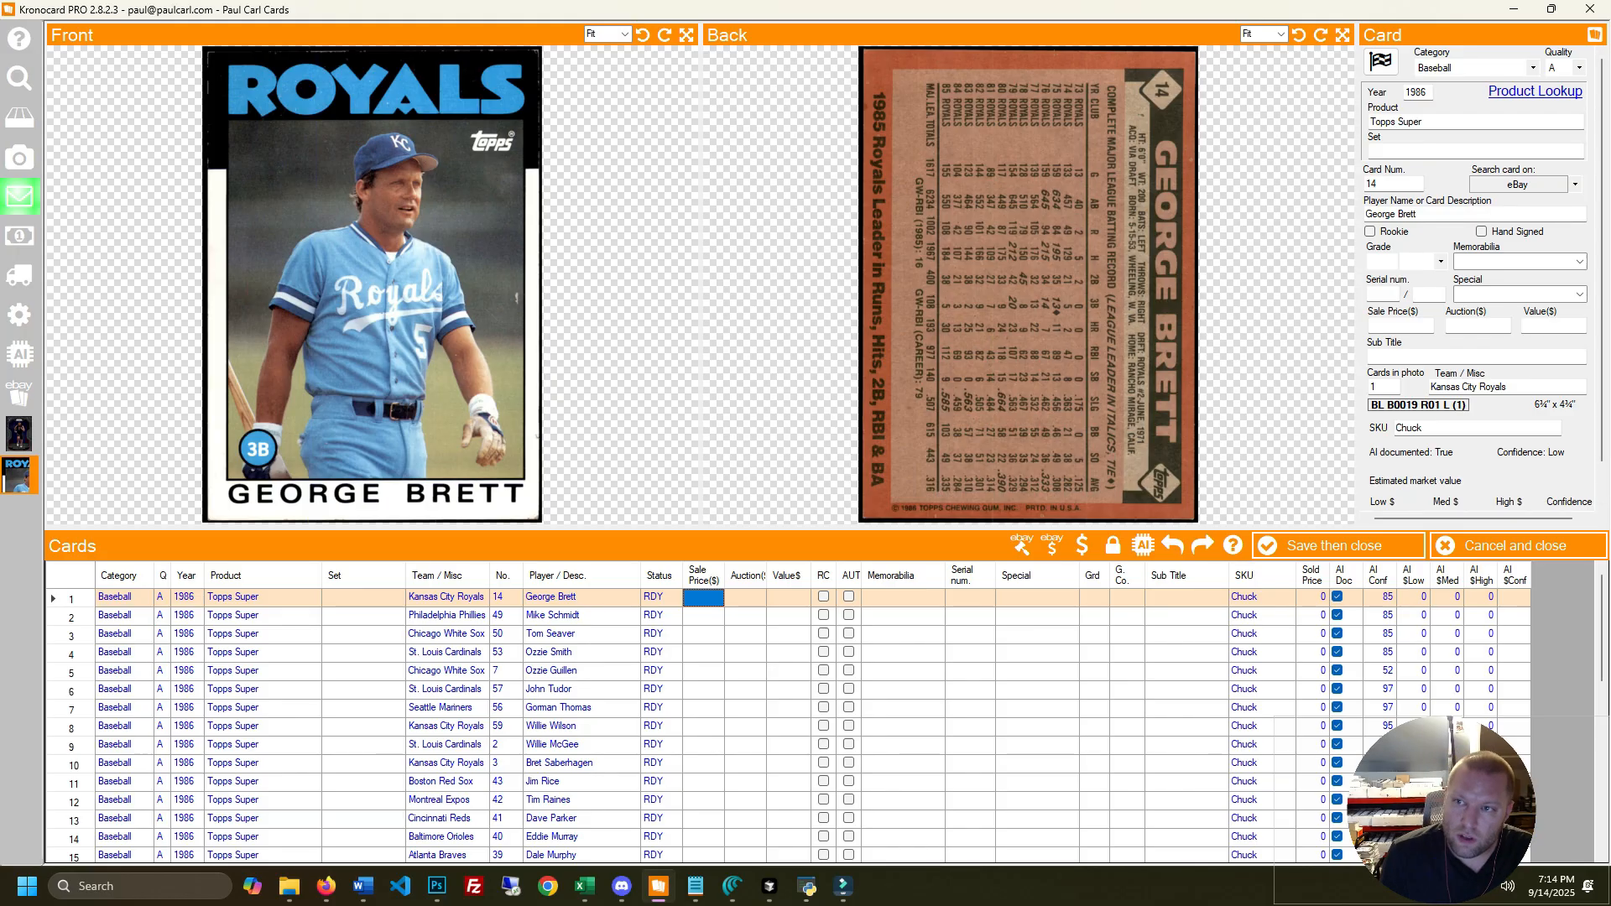
{"action": "scroll", "coordinate": [1481, 279], "scroll_direction": "down", "scroll_amount": 1}
{"action": "scroll", "coordinate": [1481, 279], "scroll_direction": "up", "scroll_amount": 1}
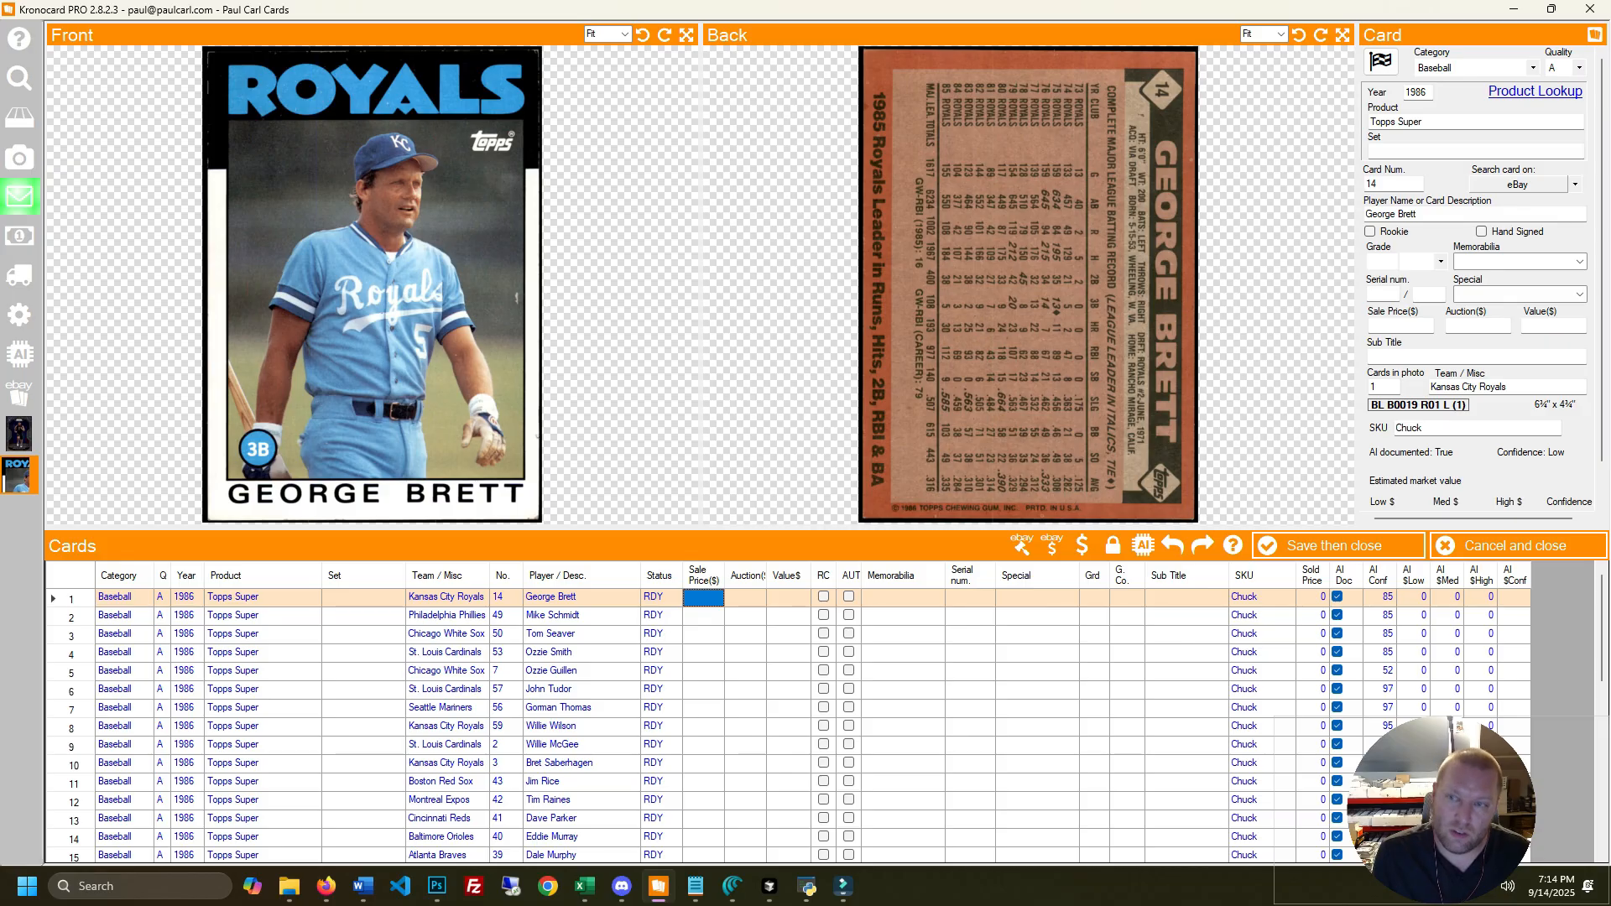
Search eBay for the George Brett card in row 1 and review the asking prices of its active listings
{"action": "left_click", "coordinate": [1517, 184]}
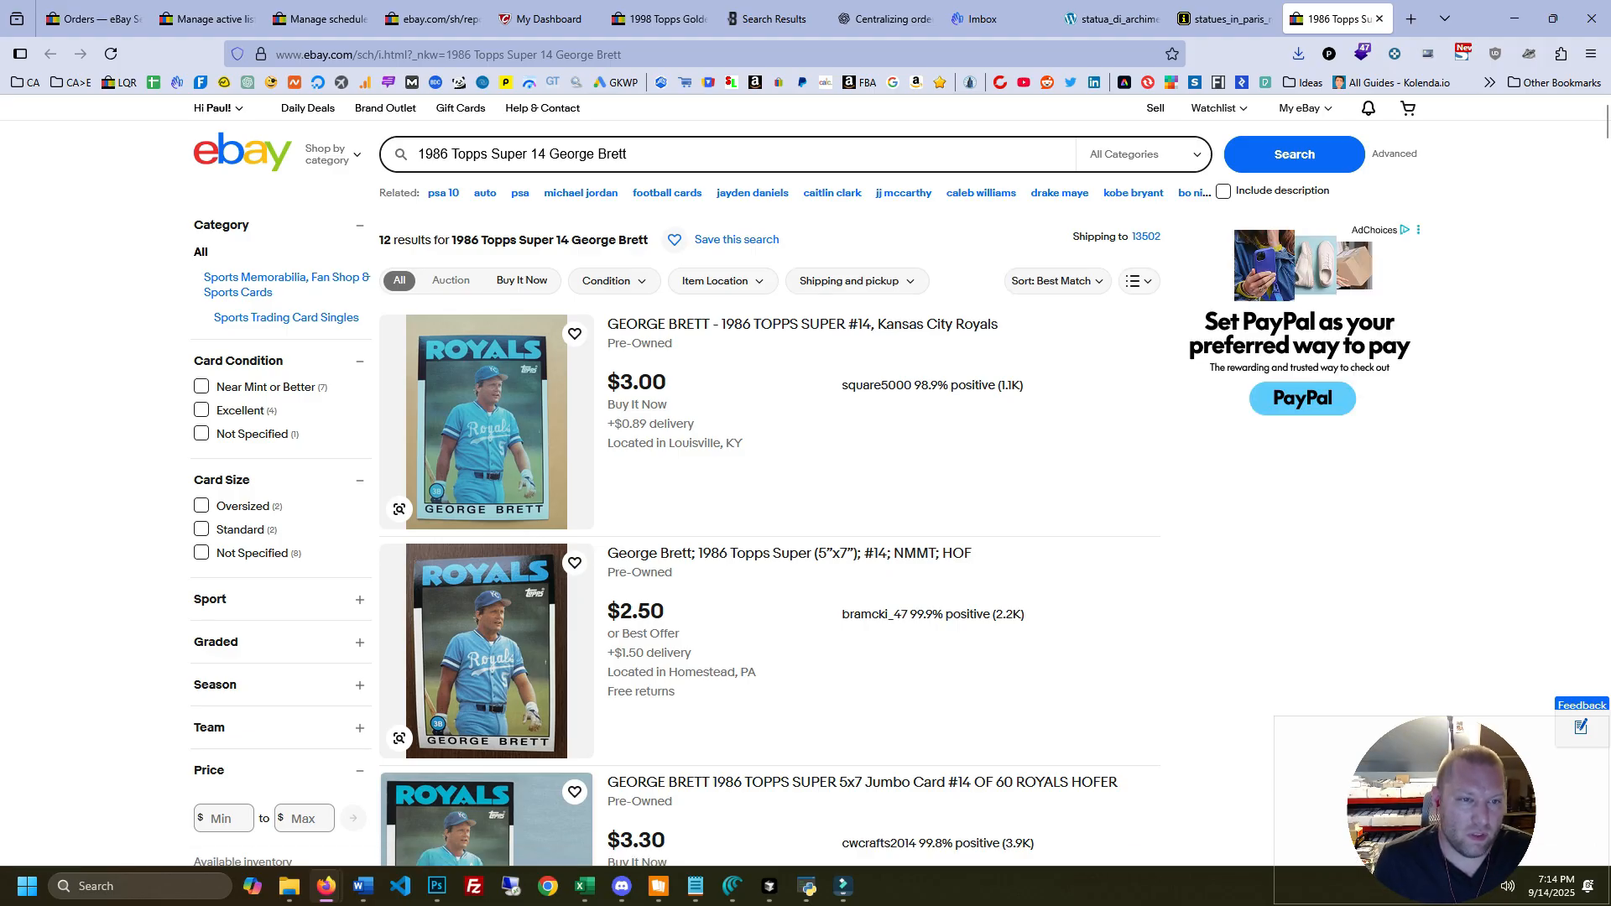
{"action": "left_click", "coordinate": [659, 886]}
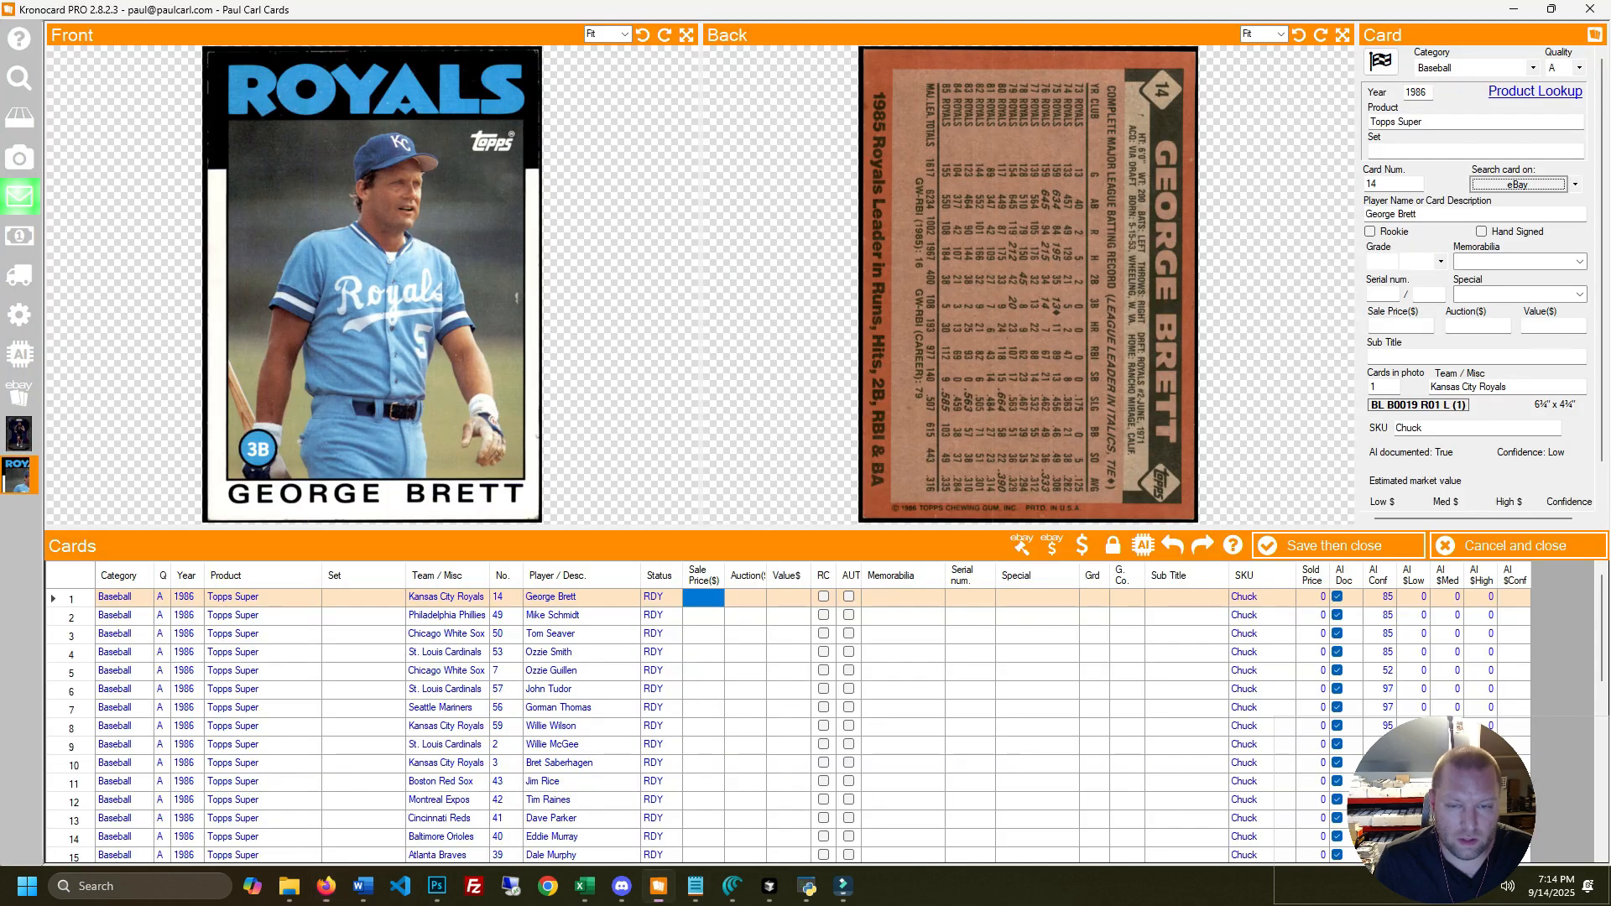
{"action": "left_click", "coordinate": [1575, 184]}
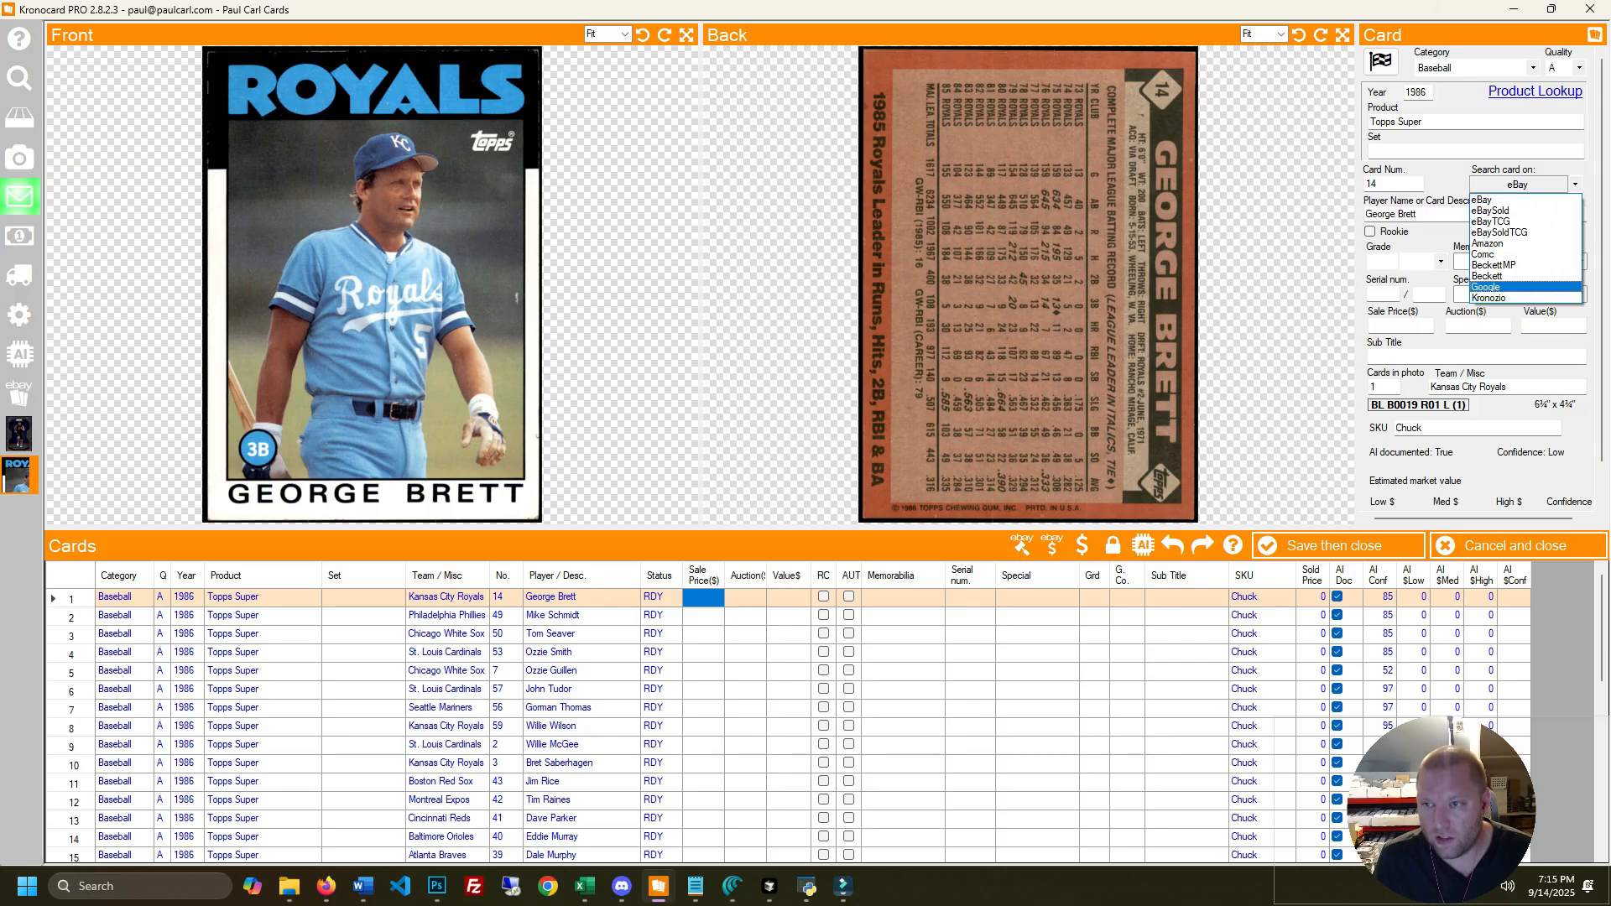
{"action": "left_click", "coordinate": [1486, 200]}
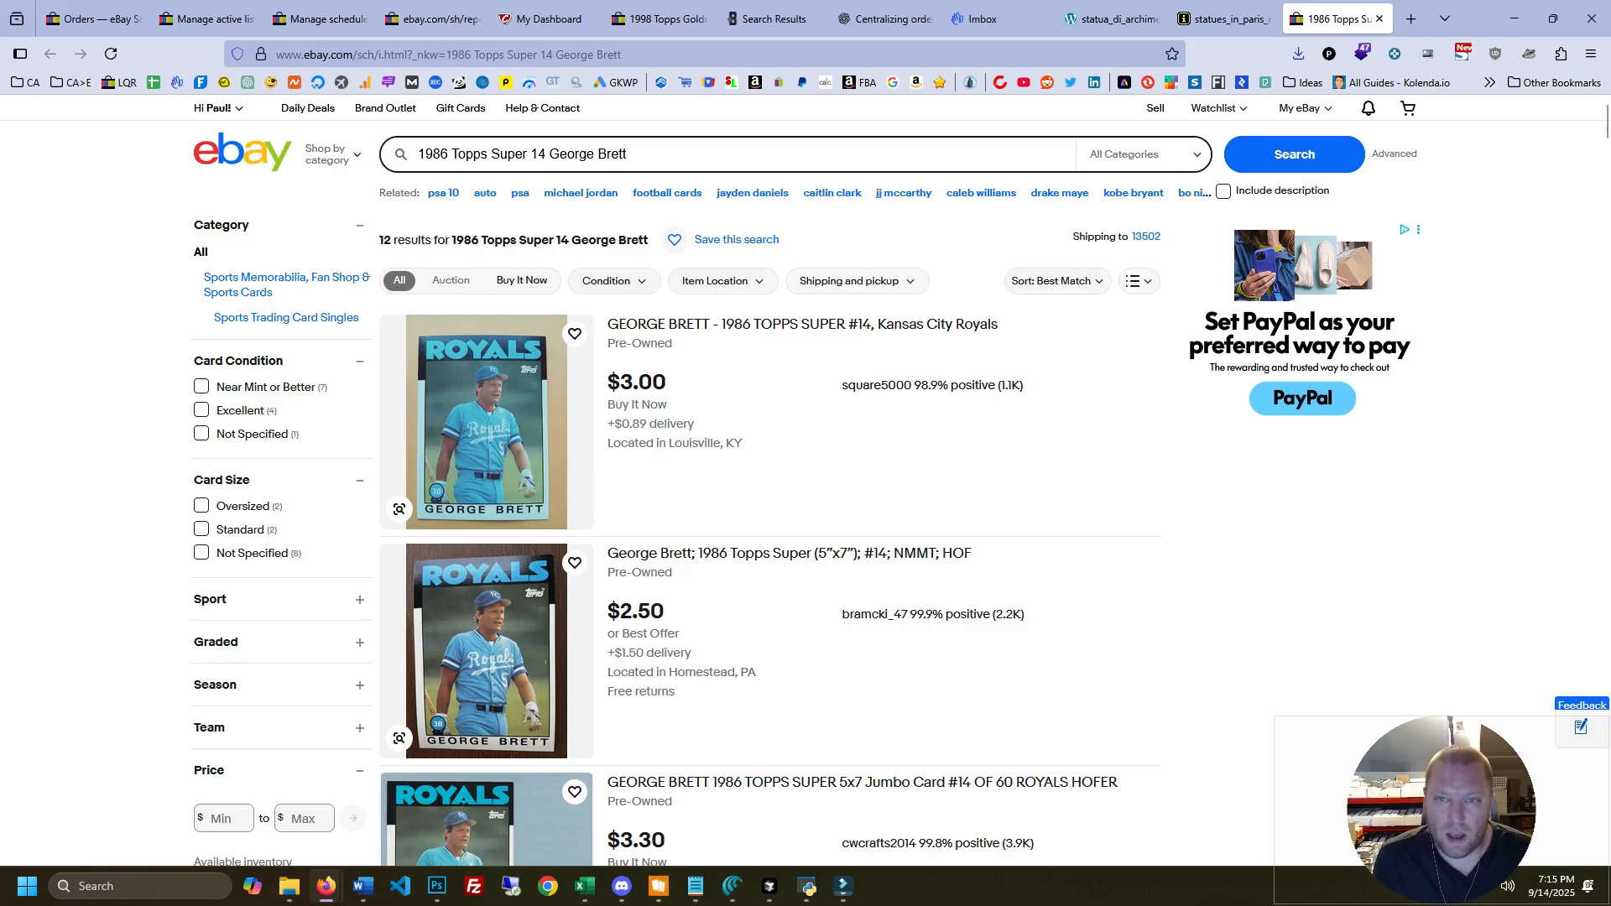
{"action": "scroll", "coordinate": [675, 478], "scroll_direction": "down", "scroll_amount": 6}
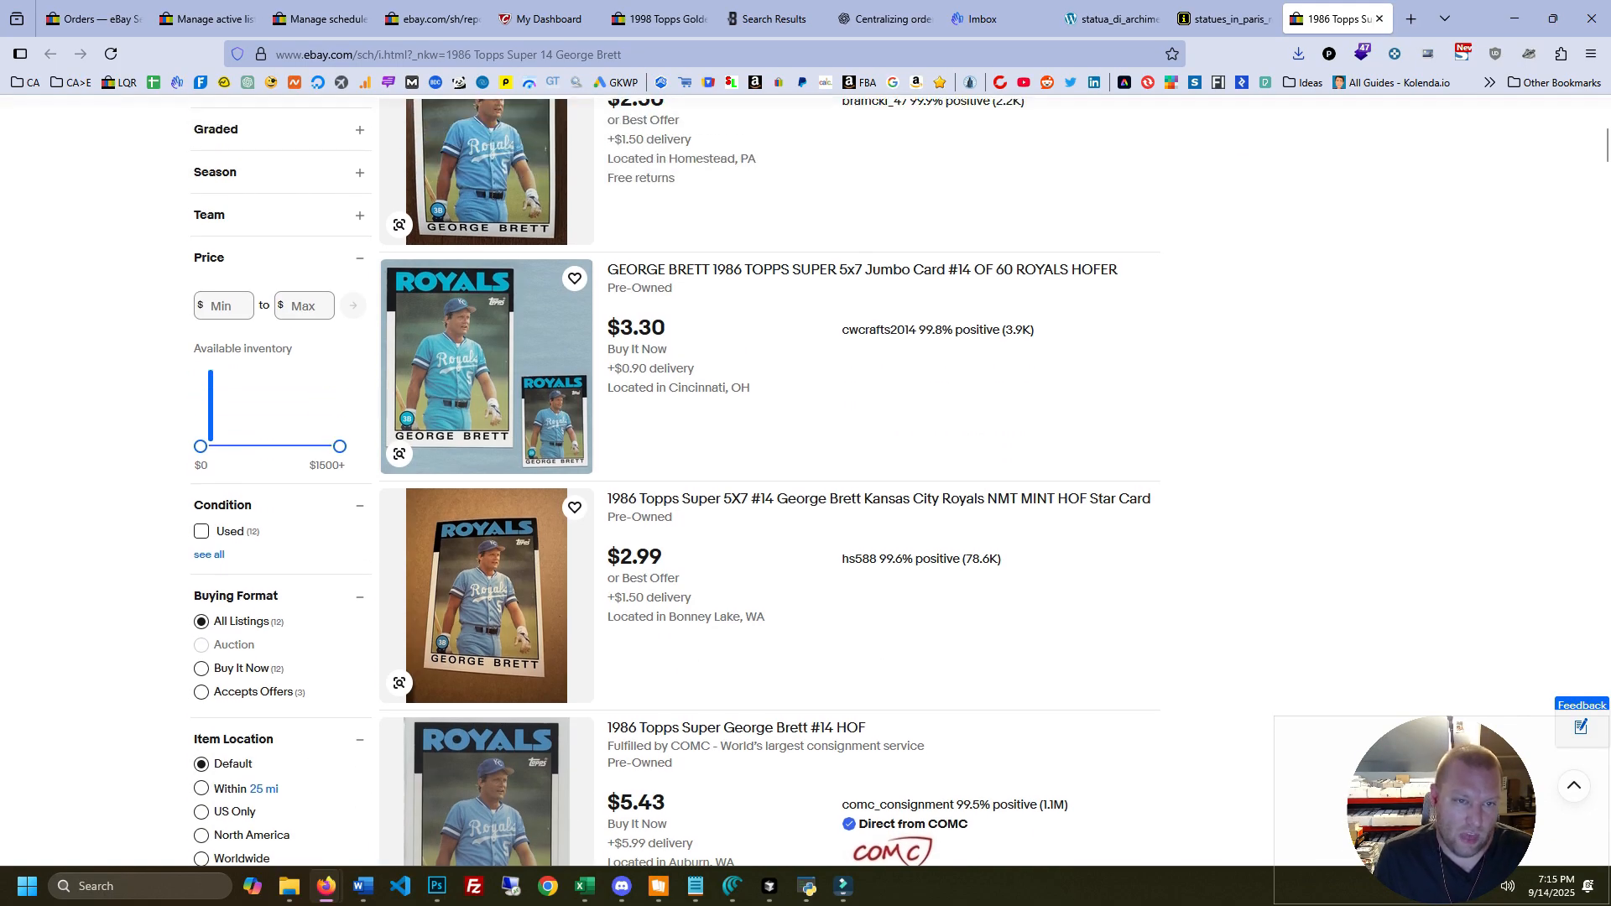
{"action": "scroll", "coordinate": [676, 478], "scroll_direction": "up", "scroll_amount": 5}
{"action": "scroll", "coordinate": [676, 479], "scroll_direction": "down", "scroll_amount": 14}
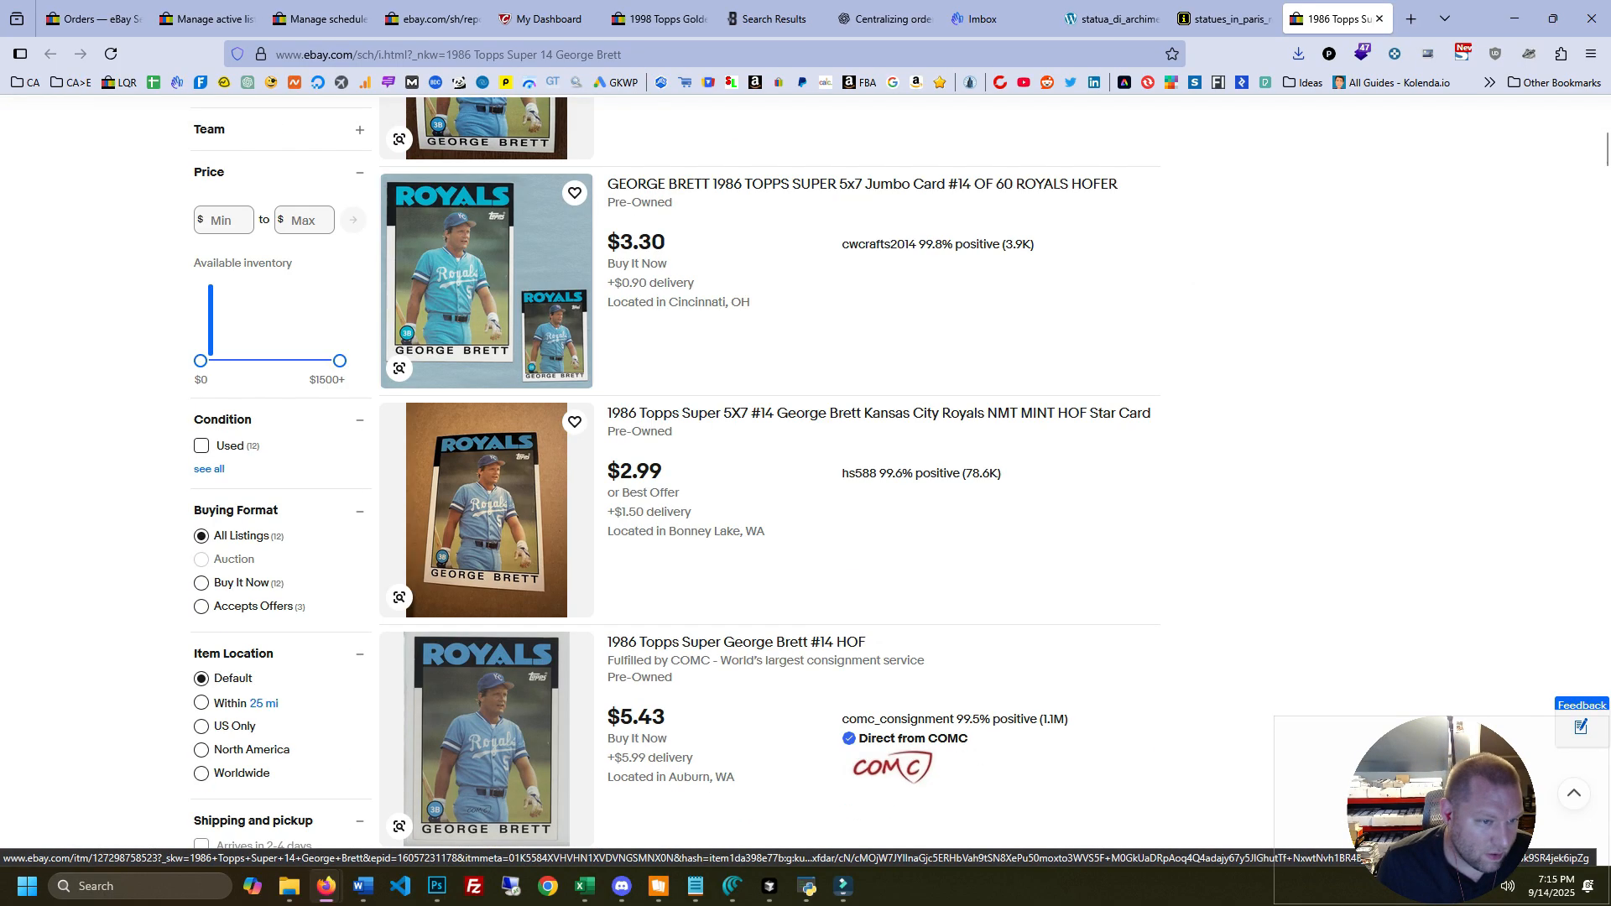
Limit the George Brett results on eBay to completed and sold listings and review the sale prices
{"action": "left_click", "coordinate": [202, 357]}
{"action": "left_click", "coordinate": [202, 380]}
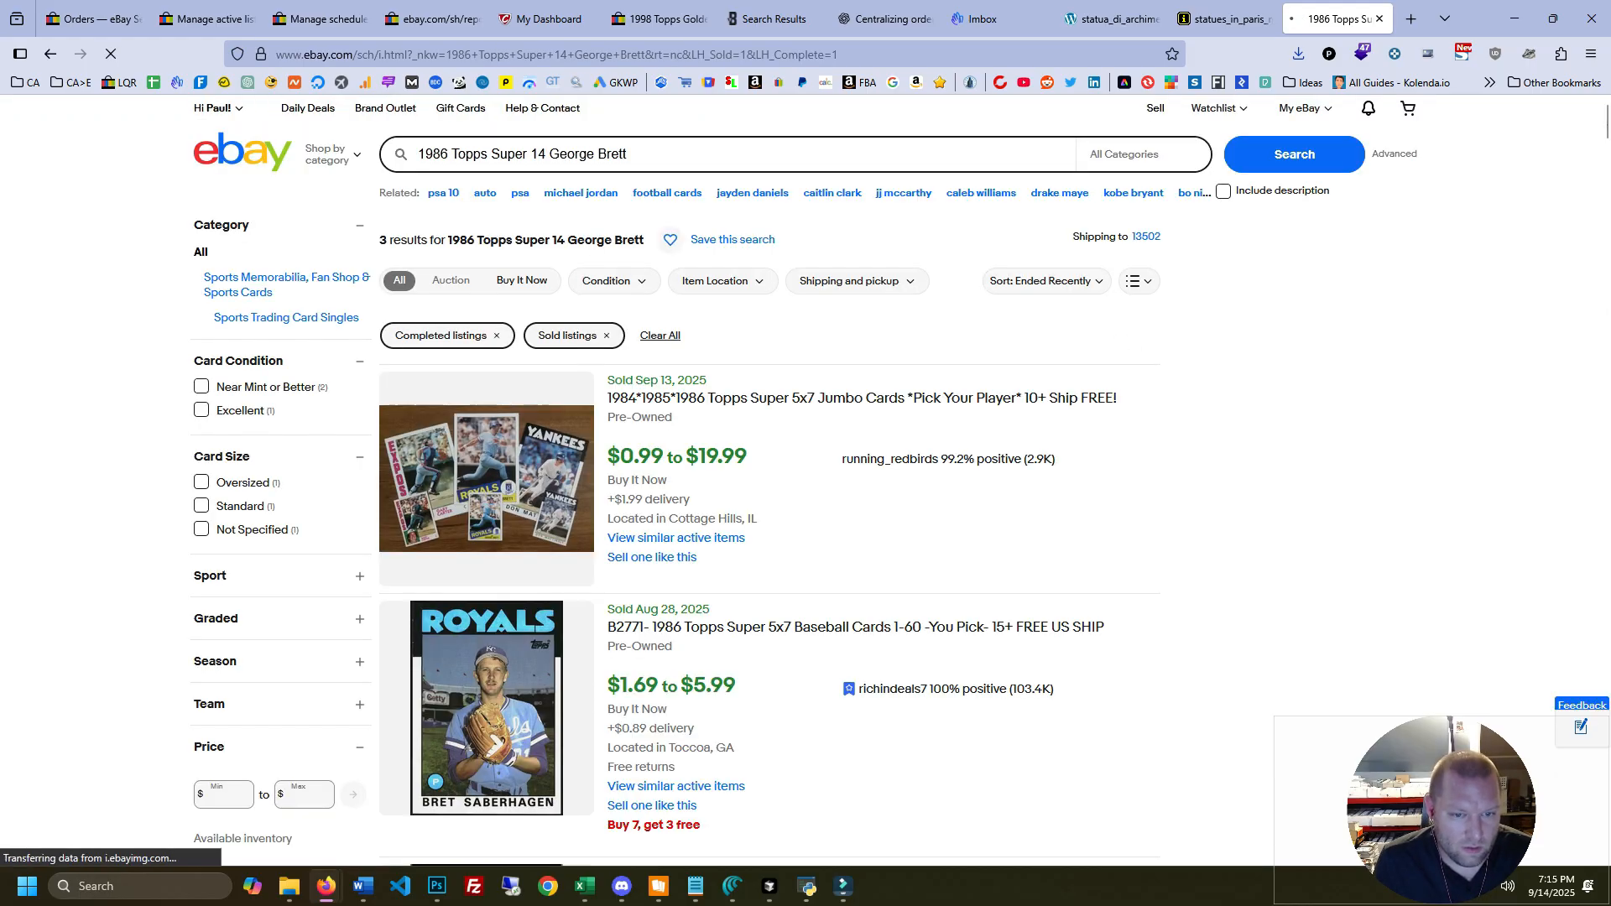
{"action": "scroll", "coordinate": [675, 478], "scroll_direction": "down", "scroll_amount": 7}
{"action": "scroll", "coordinate": [676, 479], "scroll_direction": "up", "scroll_amount": 7}
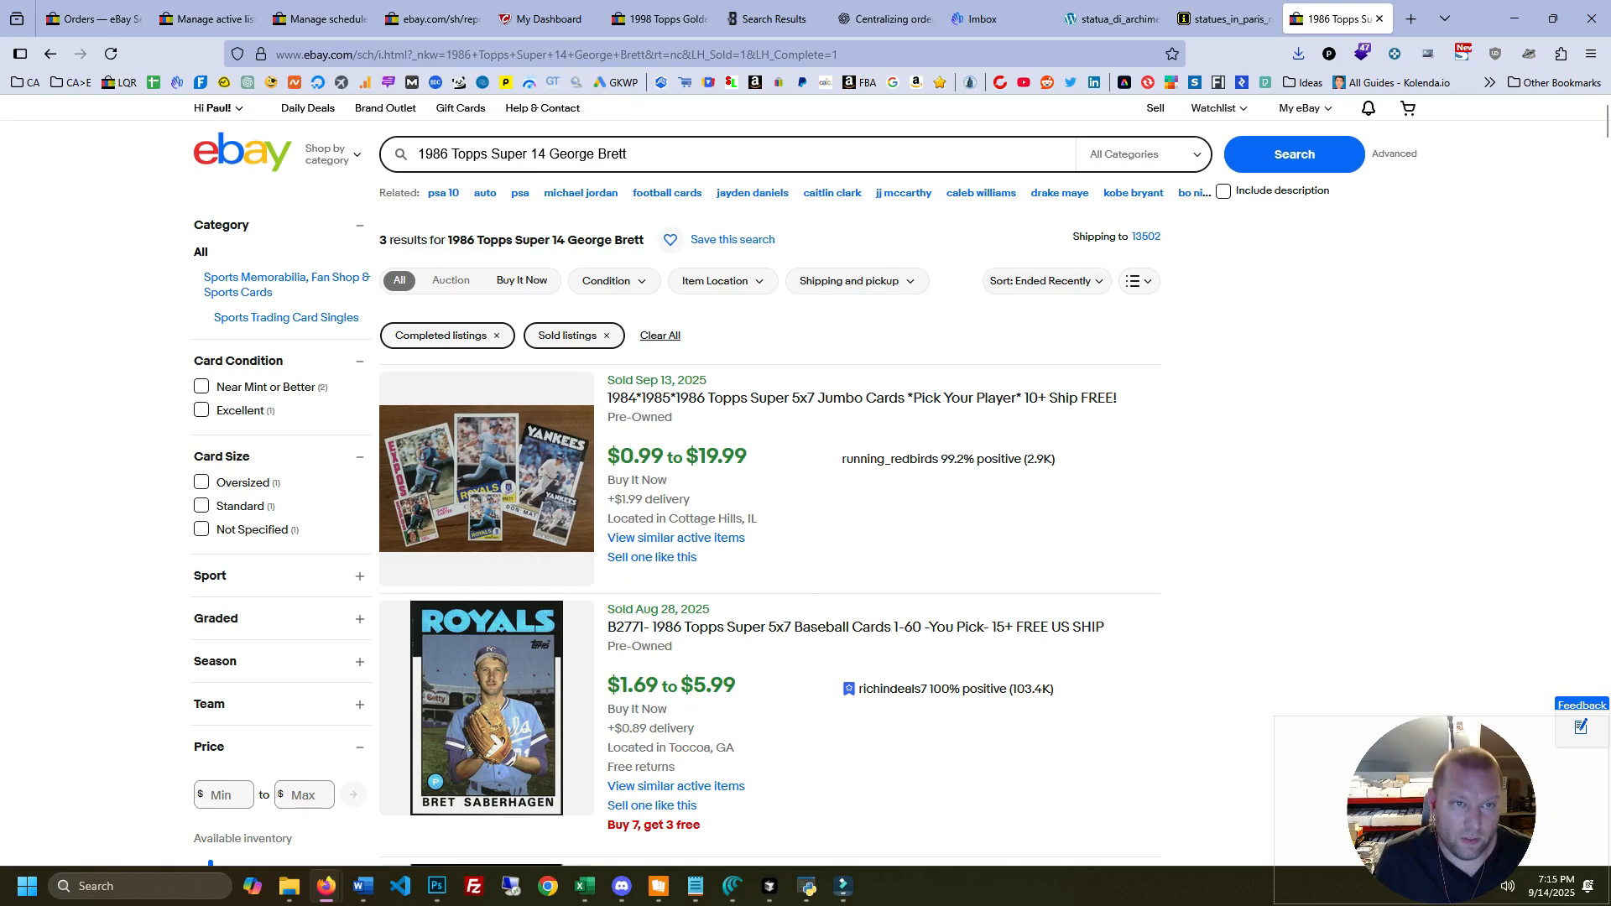
Search the sold eBay listings for "1986 Topps Super lot" and review the prices of comparable lots
{"action": "left_click_drag", "start_coordinate": [628, 155], "coordinate": [531, 155]}
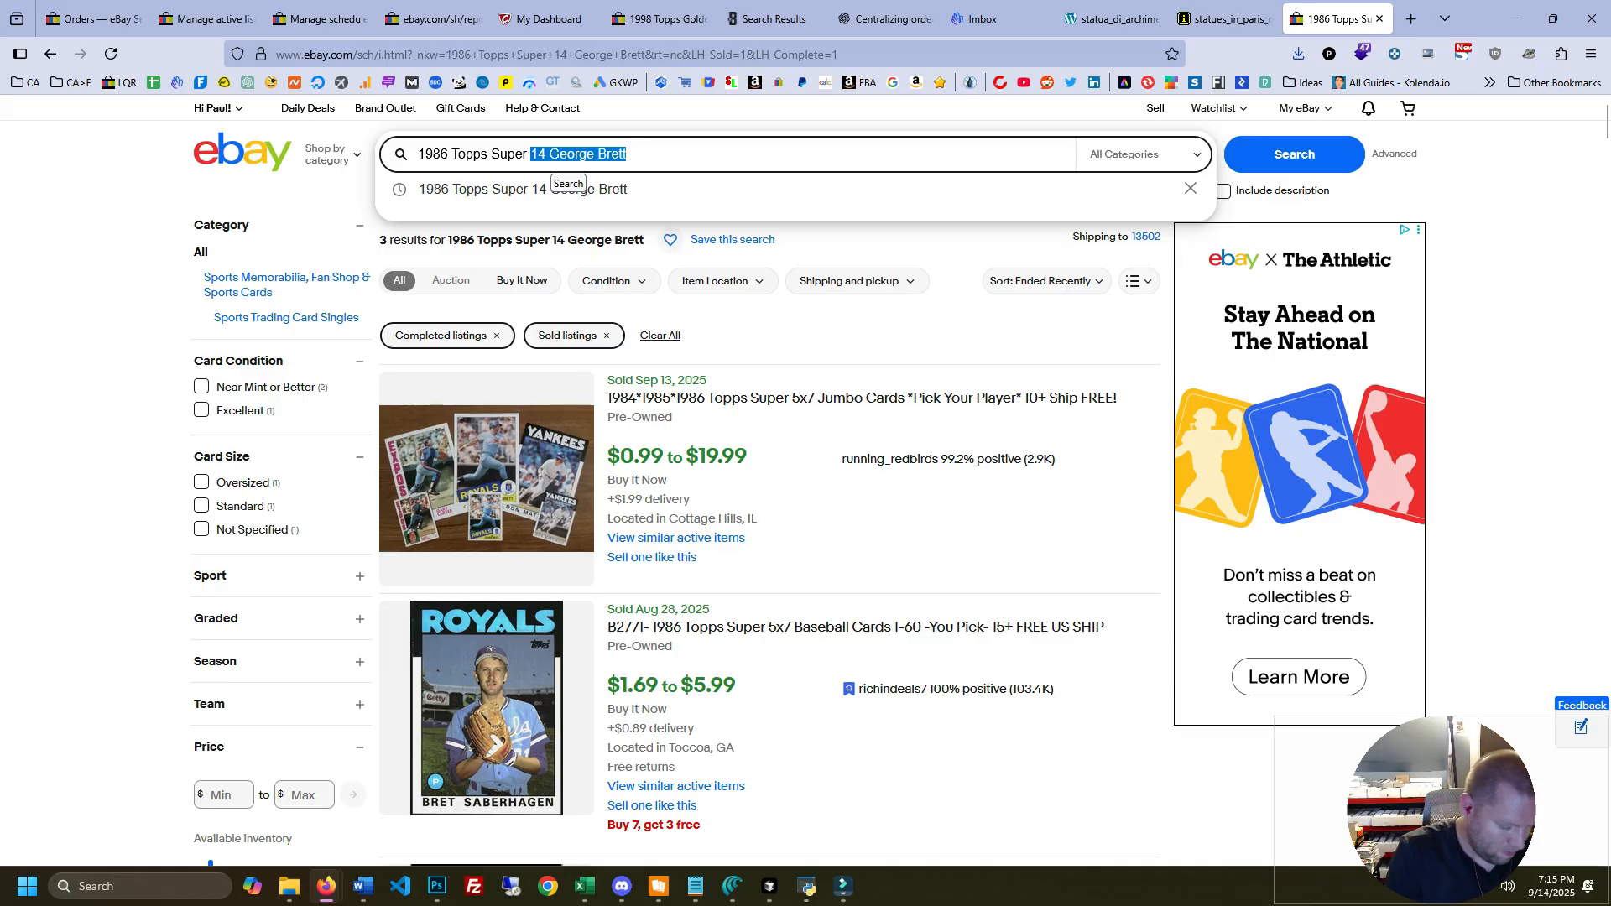
{"action": "type", "text": "lot"}
{"action": "key", "text": "Return"}
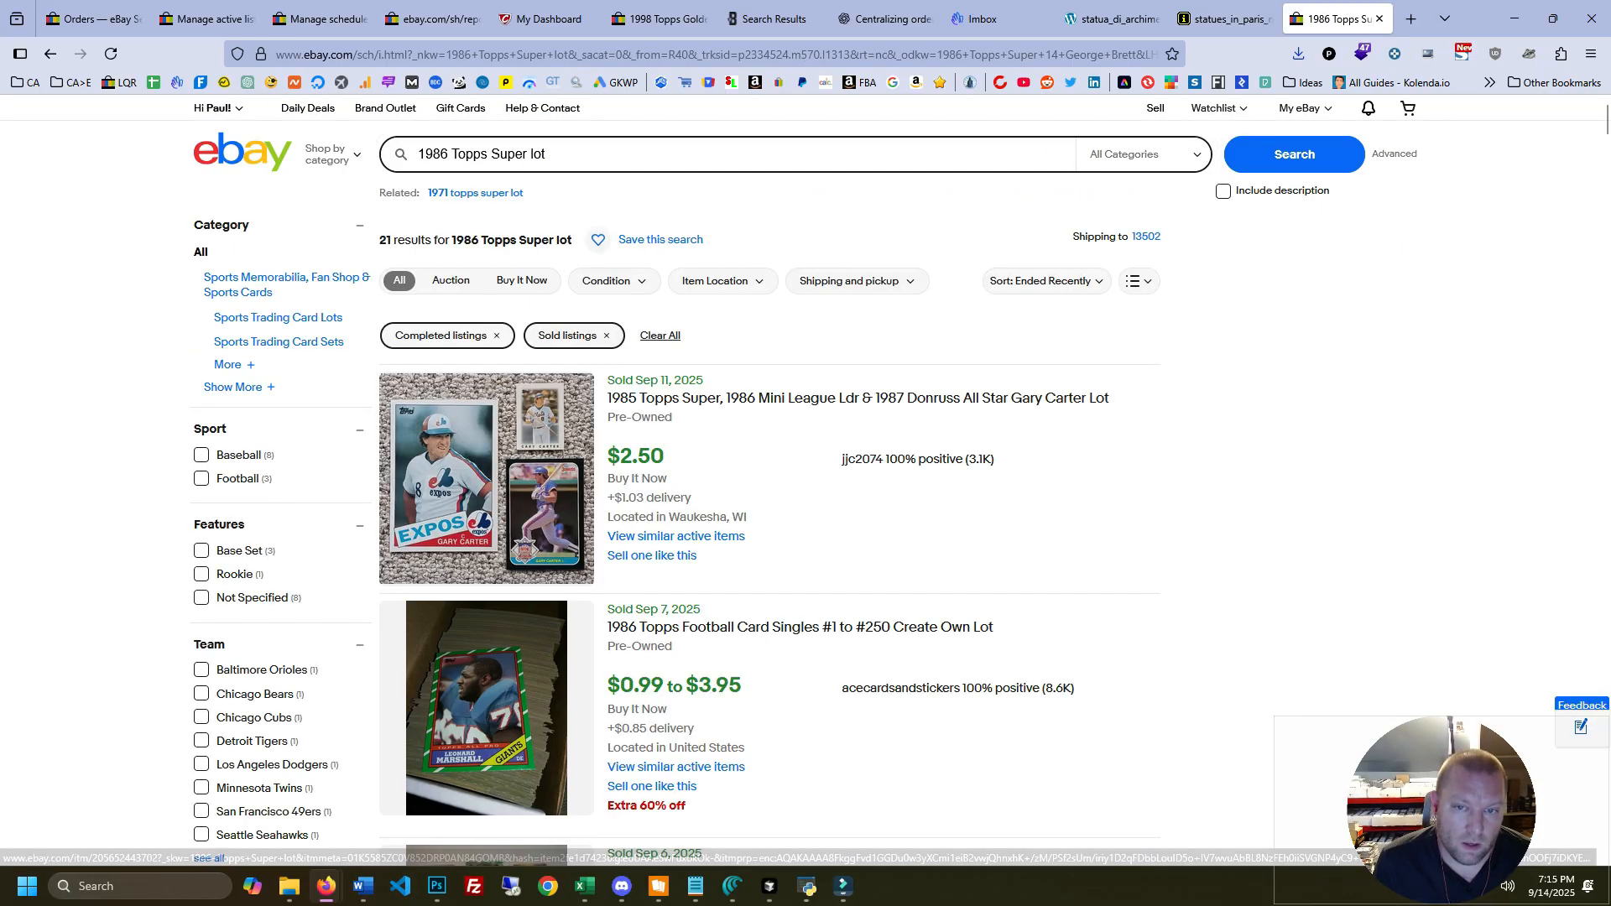
{"action": "scroll", "coordinate": [770, 478], "scroll_direction": "down", "scroll_amount": 4}
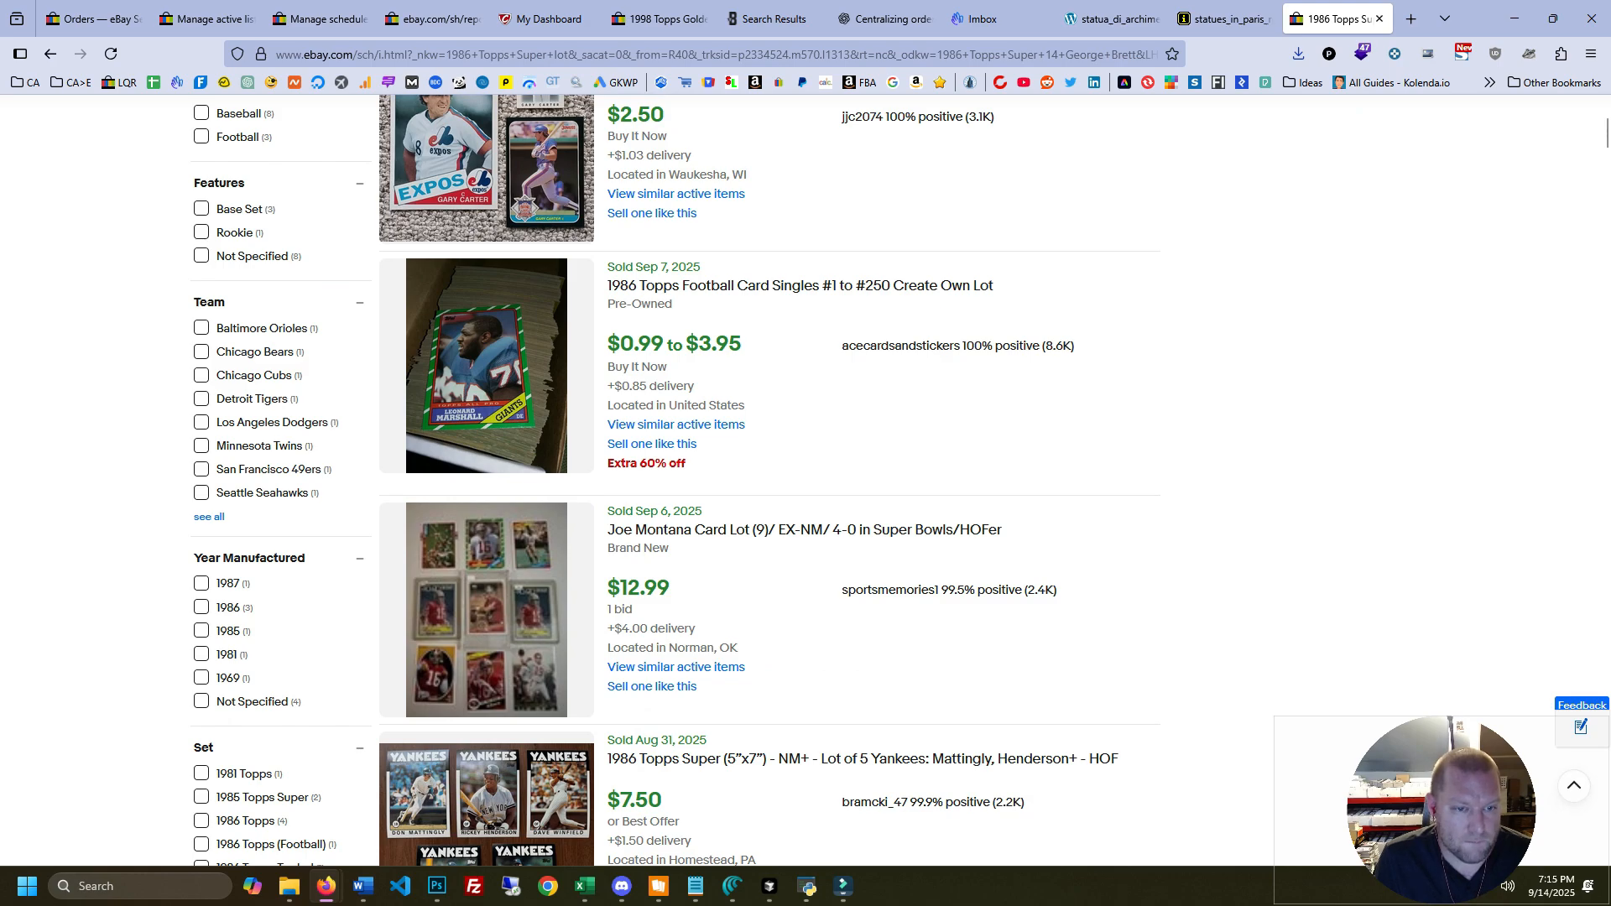
{"action": "scroll", "coordinate": [769, 478], "scroll_direction": "down", "scroll_amount": 6}
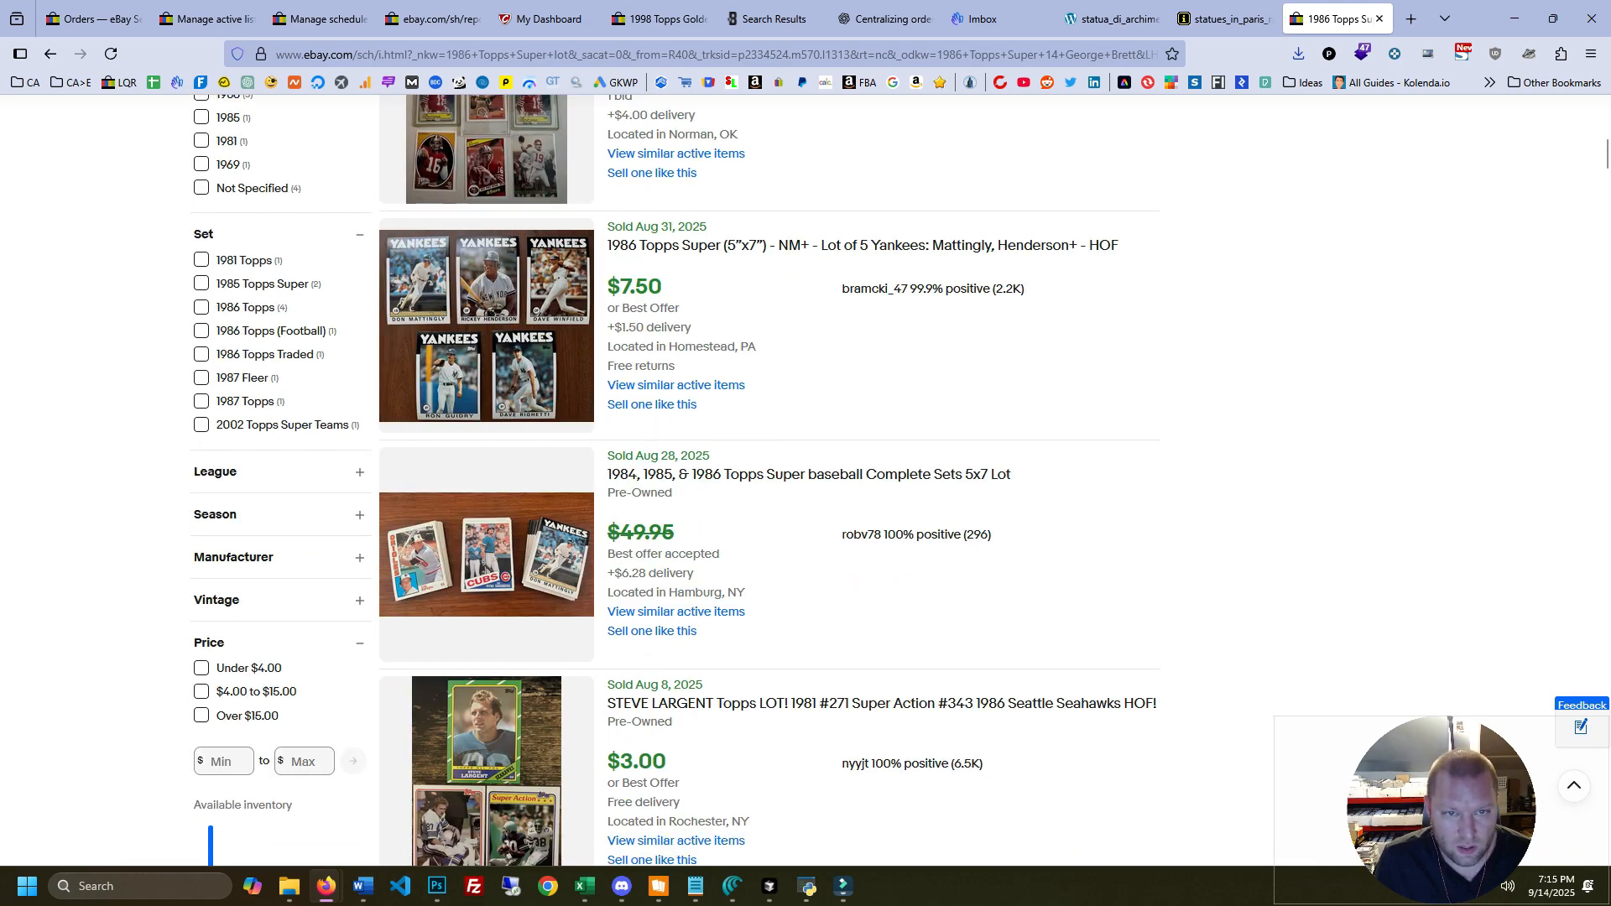
{"action": "scroll", "coordinate": [769, 478], "scroll_direction": "down", "scroll_amount": 7}
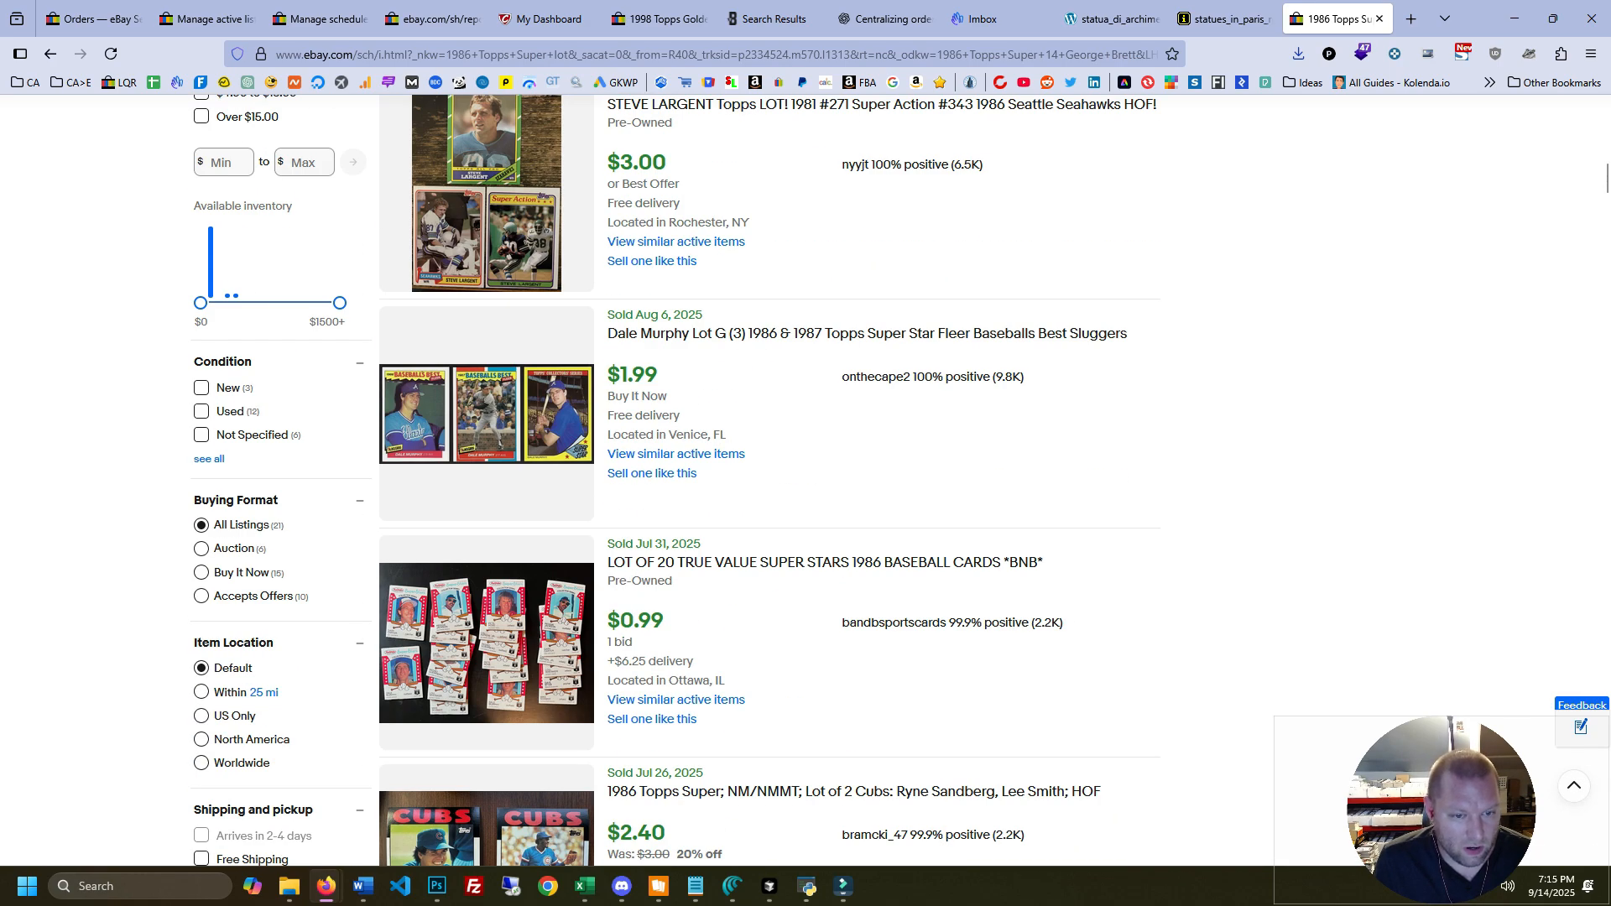
{"action": "scroll", "coordinate": [769, 478], "scroll_direction": "down", "scroll_amount": 7}
{"action": "scroll", "coordinate": [770, 478], "scroll_direction": "up", "scroll_amount": 14}
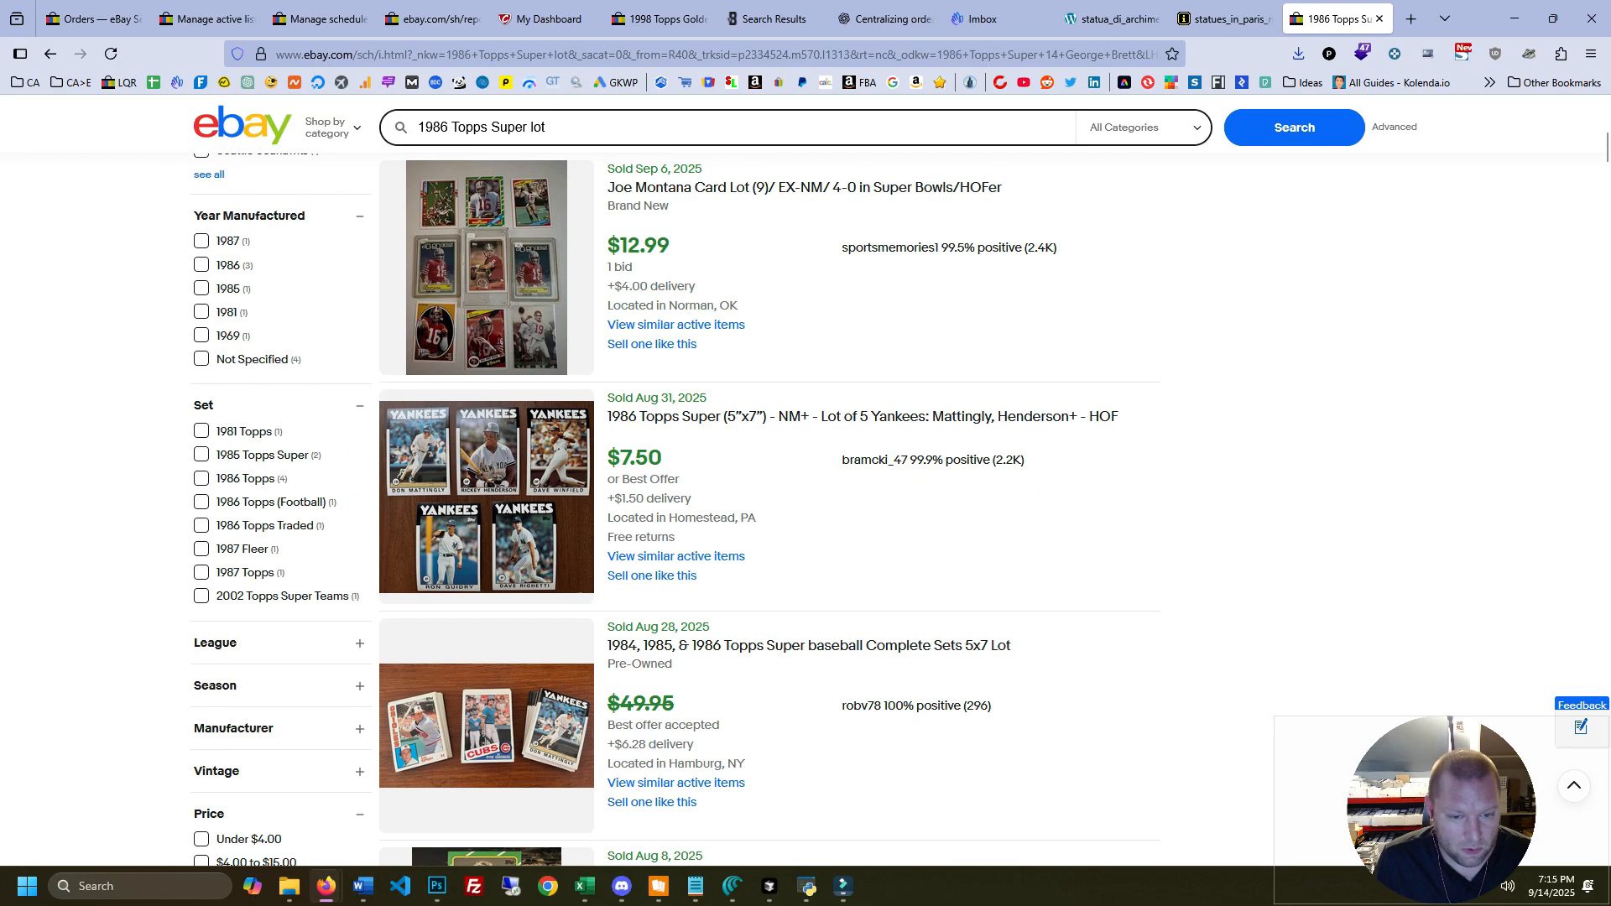
Check the end of the batch's card list, and search the sold eBay listings for "1986 Topps Super complete set" to compare prices
{"action": "key", "text": "alt+Tab"}
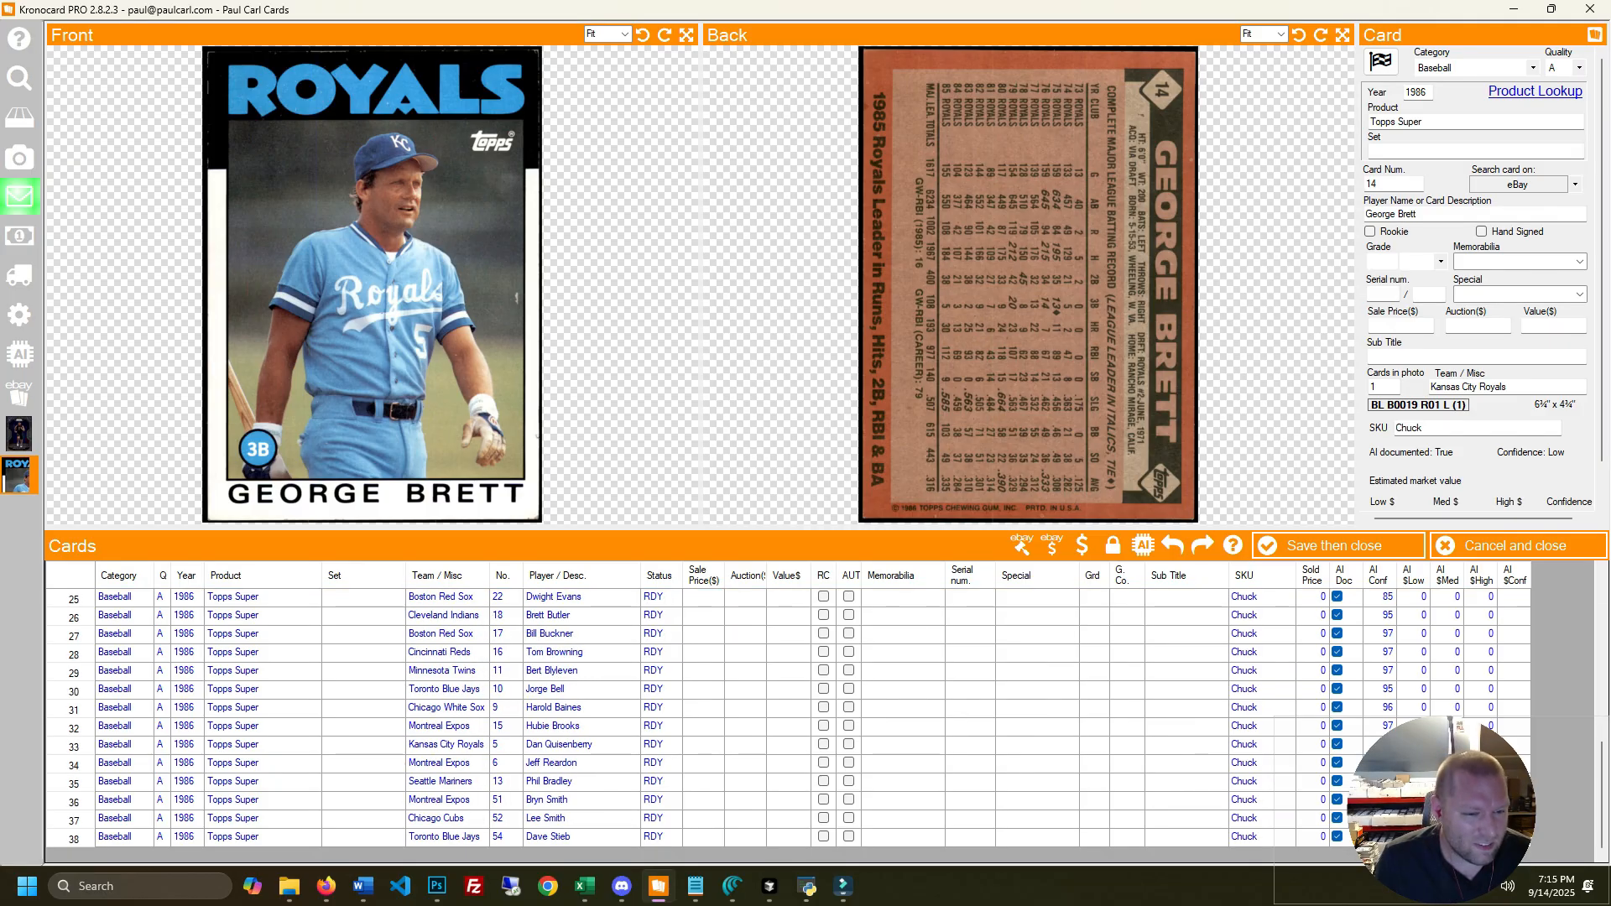
{"action": "mouse_move", "coordinate": [326, 886]}
{"action": "left_click", "coordinate": [352, 826]}
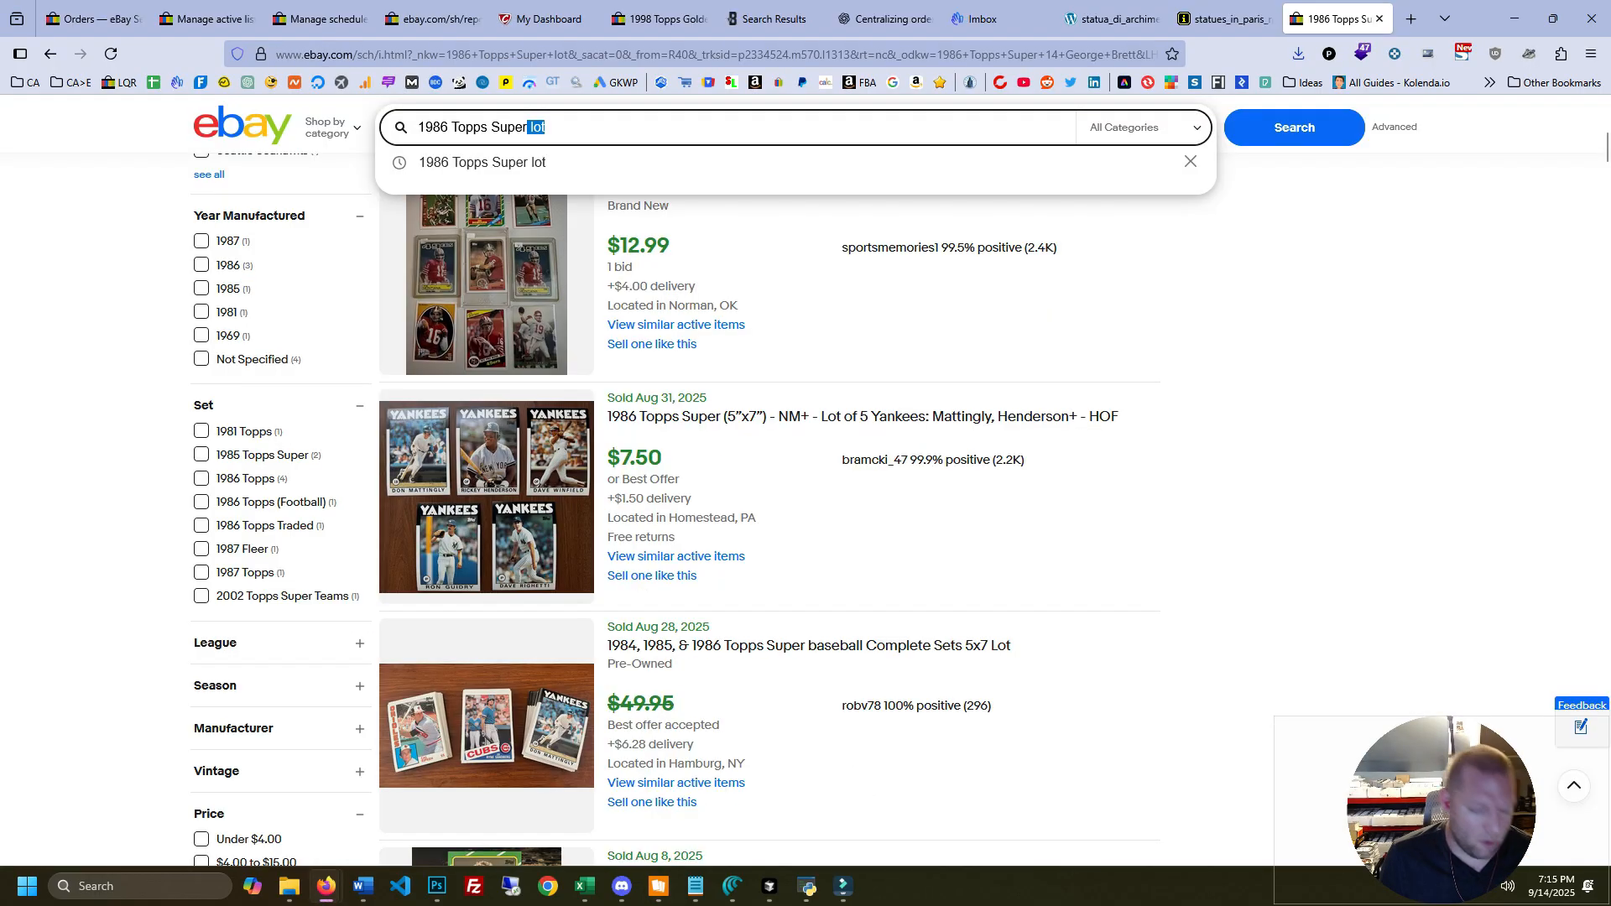
{"action": "type", "text": "complet"}
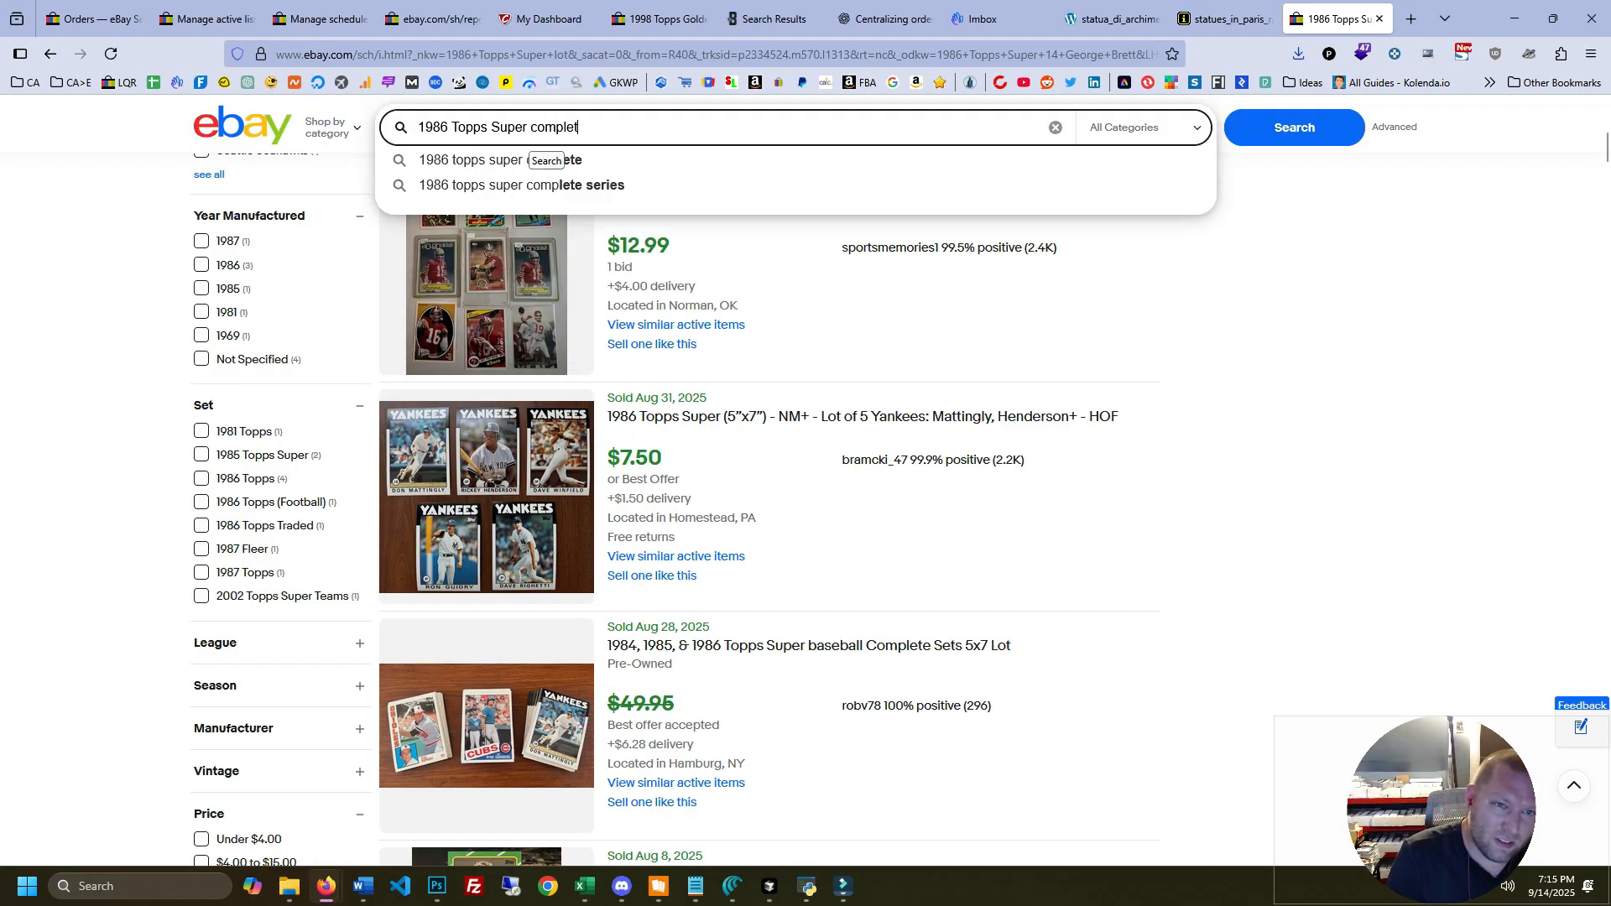
{"action": "type", "text": "e set"}
{"action": "key", "text": "Return"}
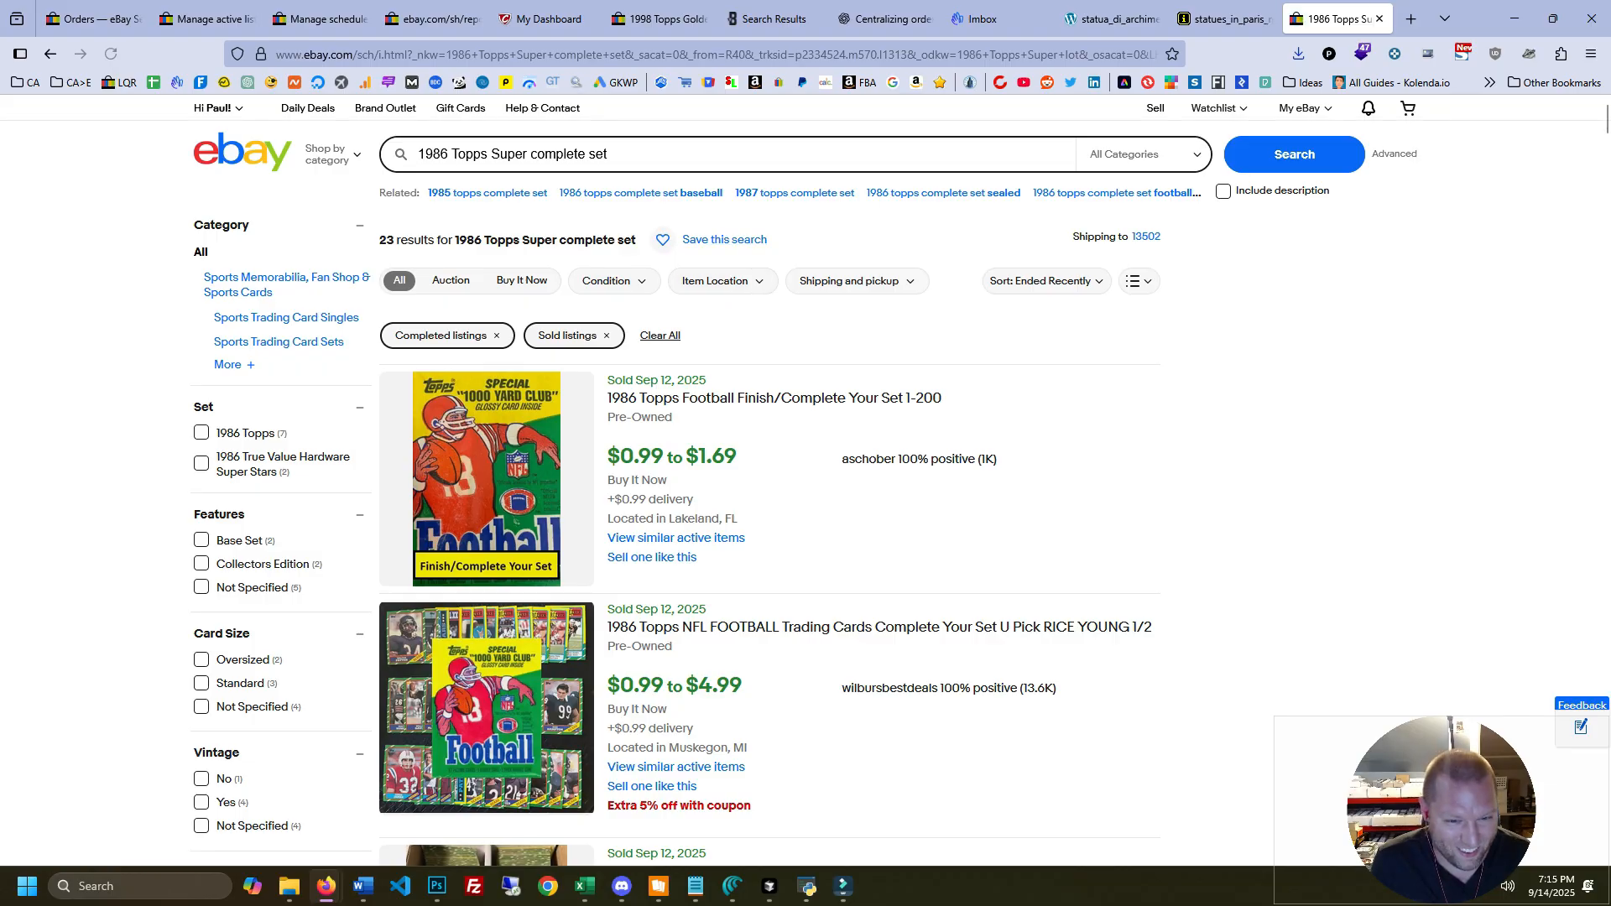
{"action": "scroll", "coordinate": [805, 478], "scroll_direction": "down", "scroll_amount": 5}
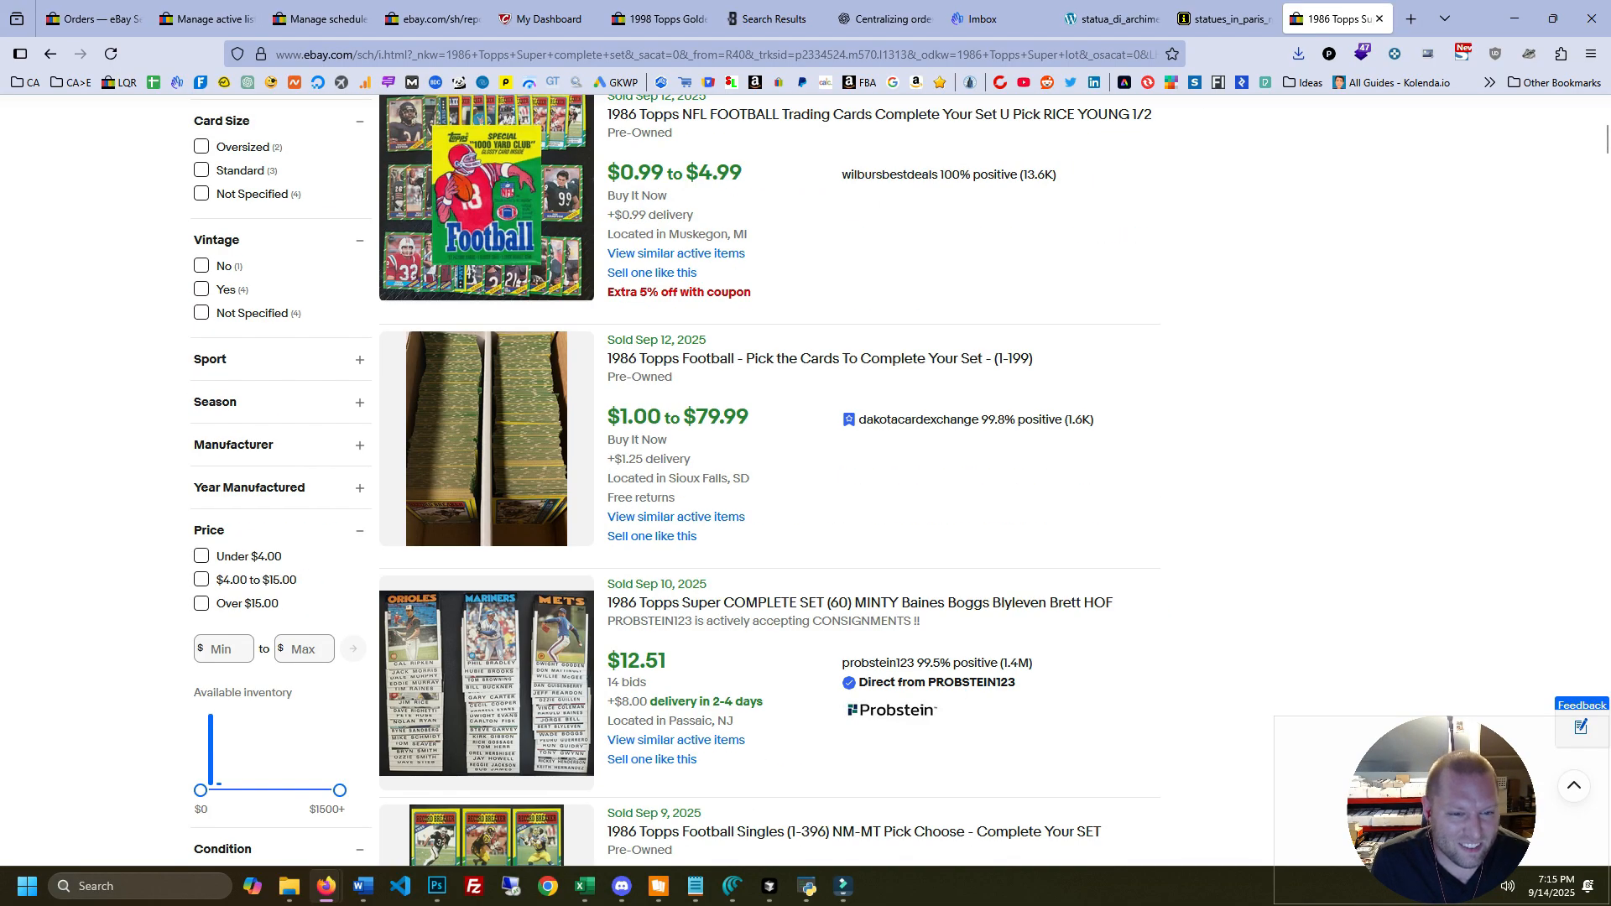
{"action": "scroll", "coordinate": [806, 478], "scroll_direction": "down", "scroll_amount": 5}
{"action": "scroll", "coordinate": [805, 478], "scroll_direction": "up", "scroll_amount": 2}
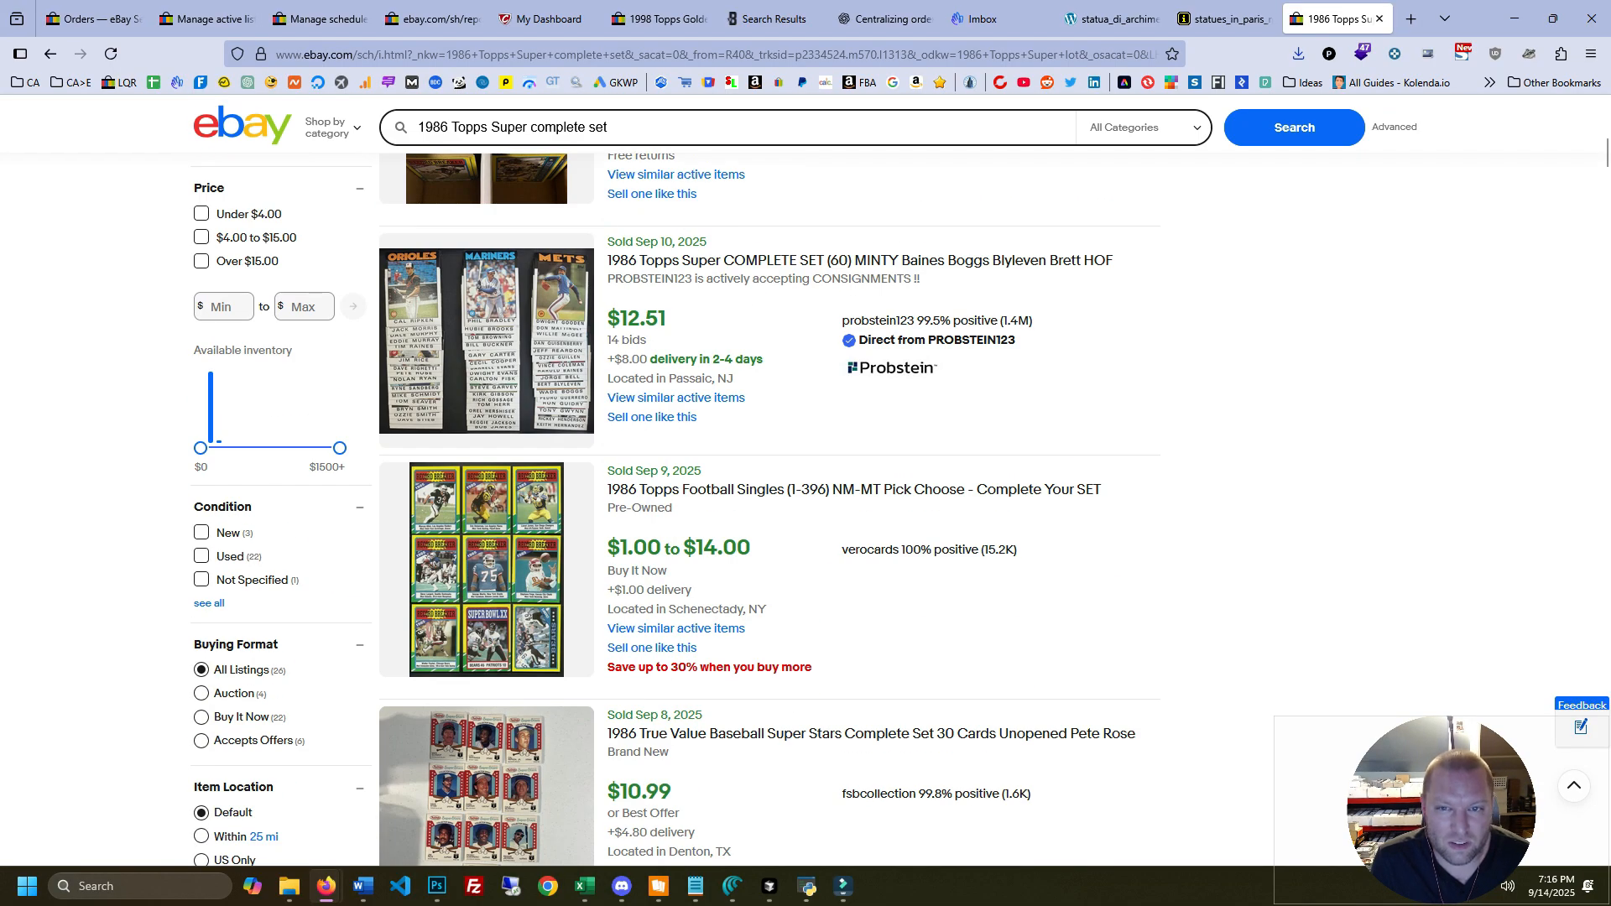
{"action": "scroll", "coordinate": [805, 479], "scroll_direction": "down", "scroll_amount": 10}
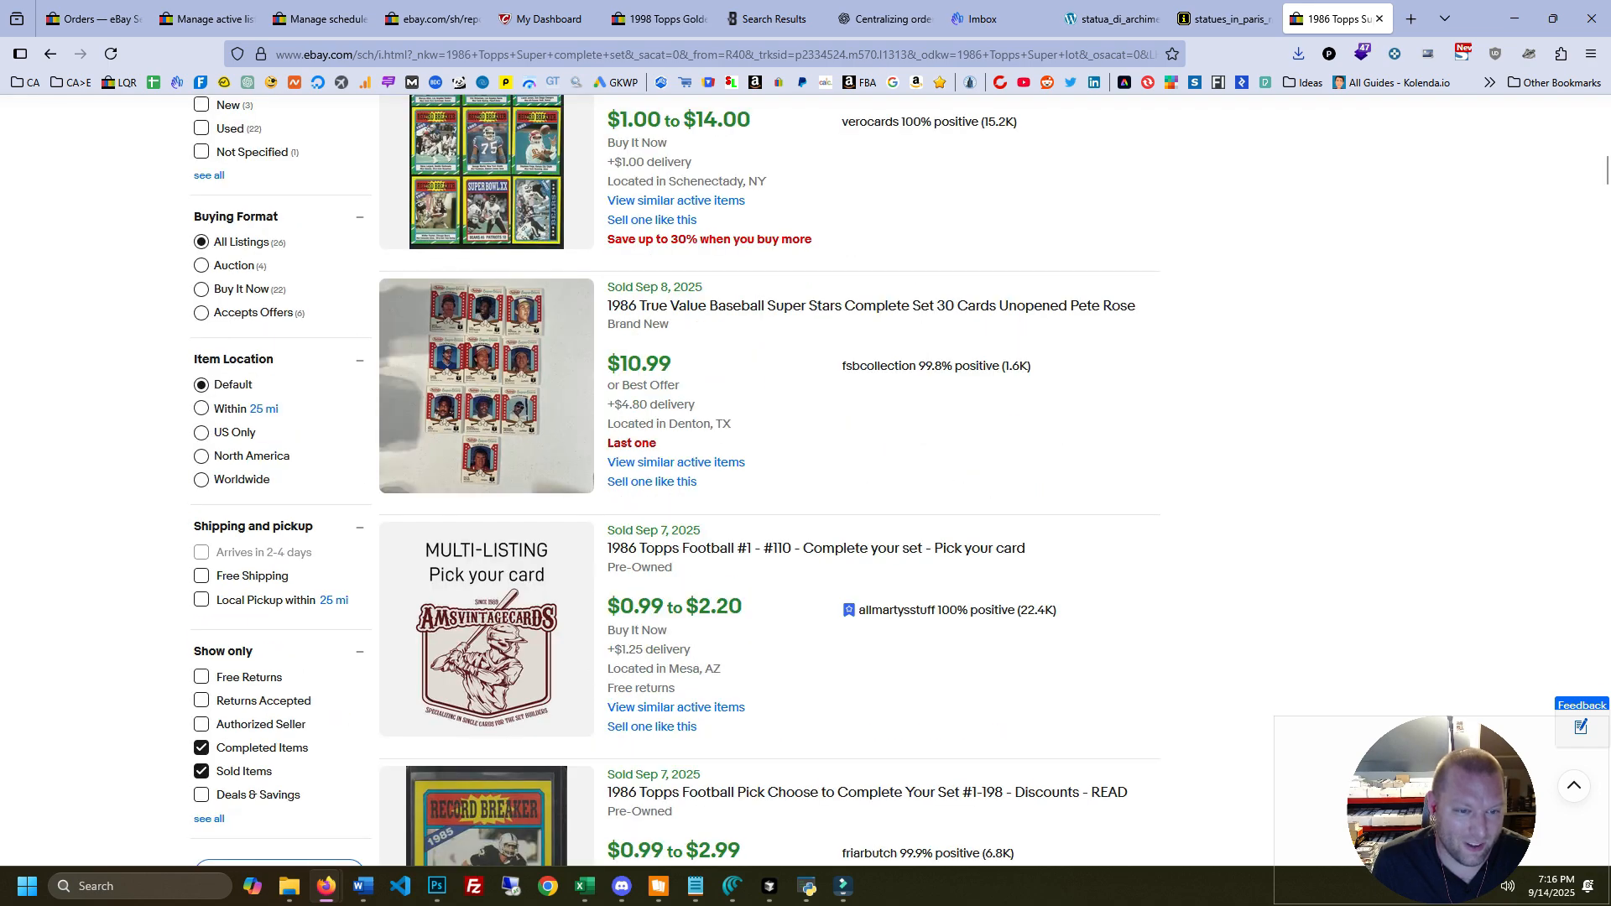
{"action": "scroll", "coordinate": [806, 478], "scroll_direction": "up", "scroll_amount": 5}
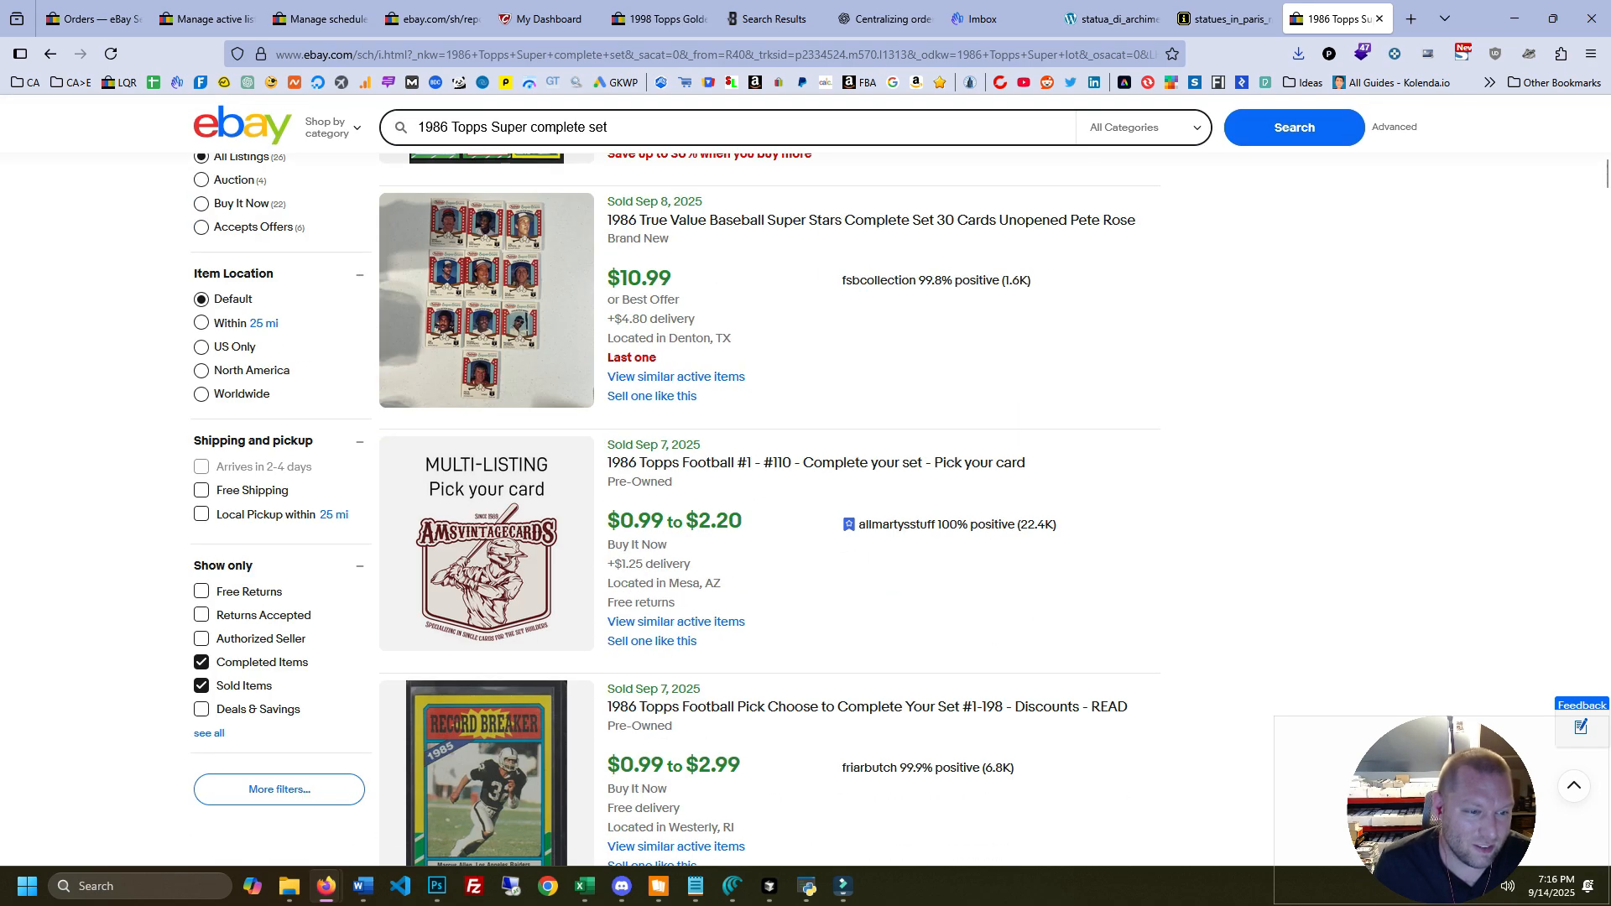
Remove the completed-items filter from the complete set search and review the active asking prices
{"action": "left_click", "coordinate": [202, 662]}
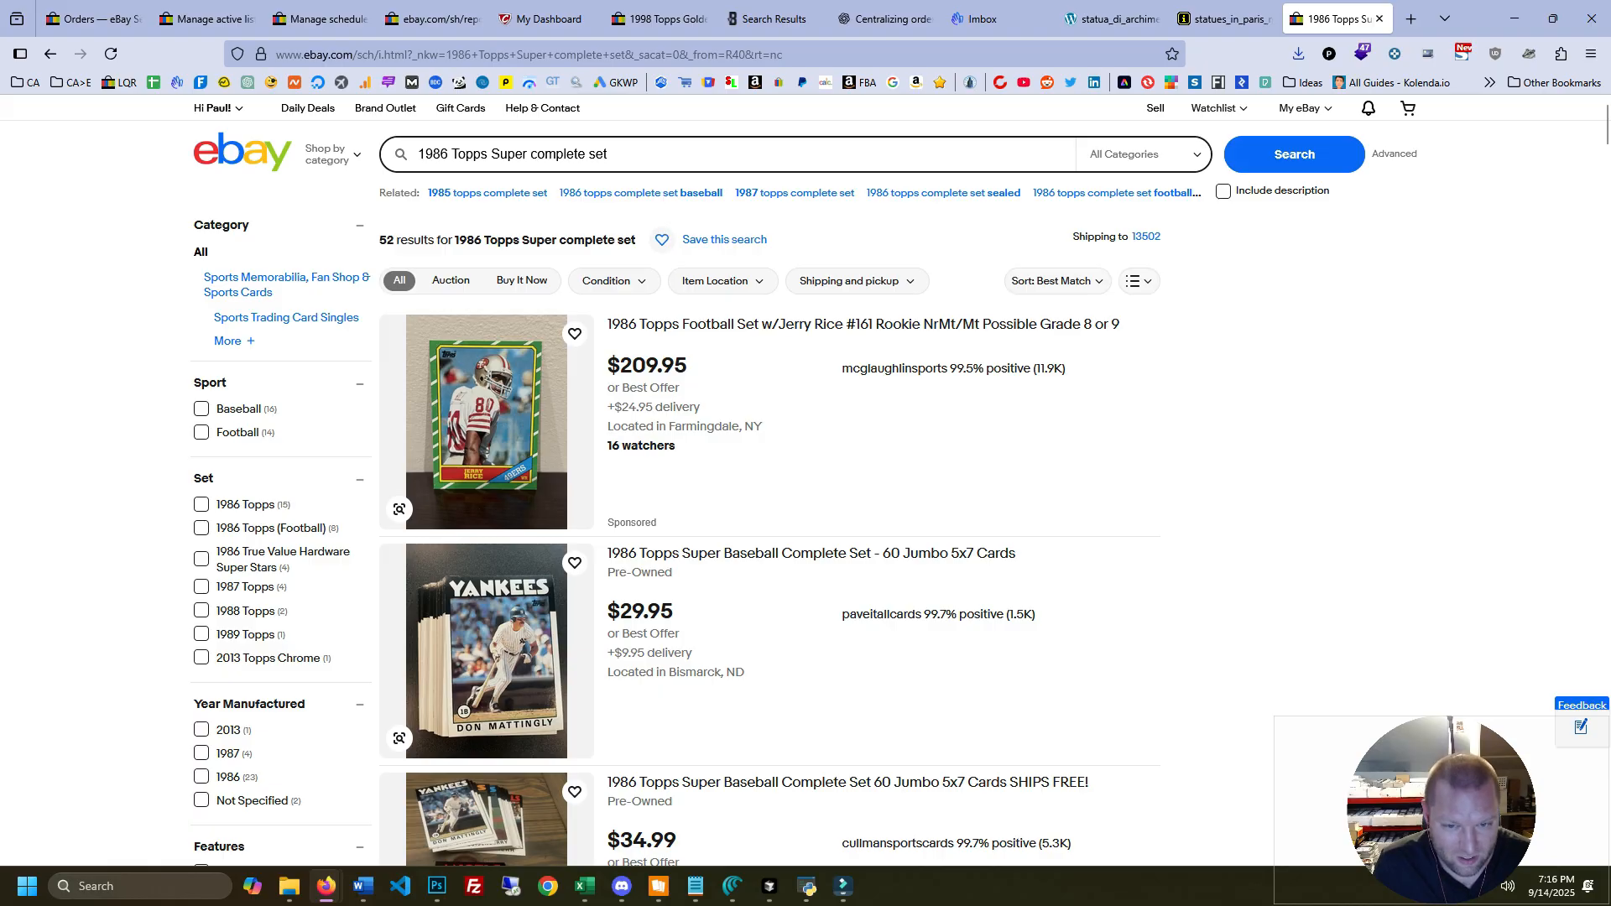
{"action": "scroll", "coordinate": [806, 478], "scroll_direction": "down", "scroll_amount": 3}
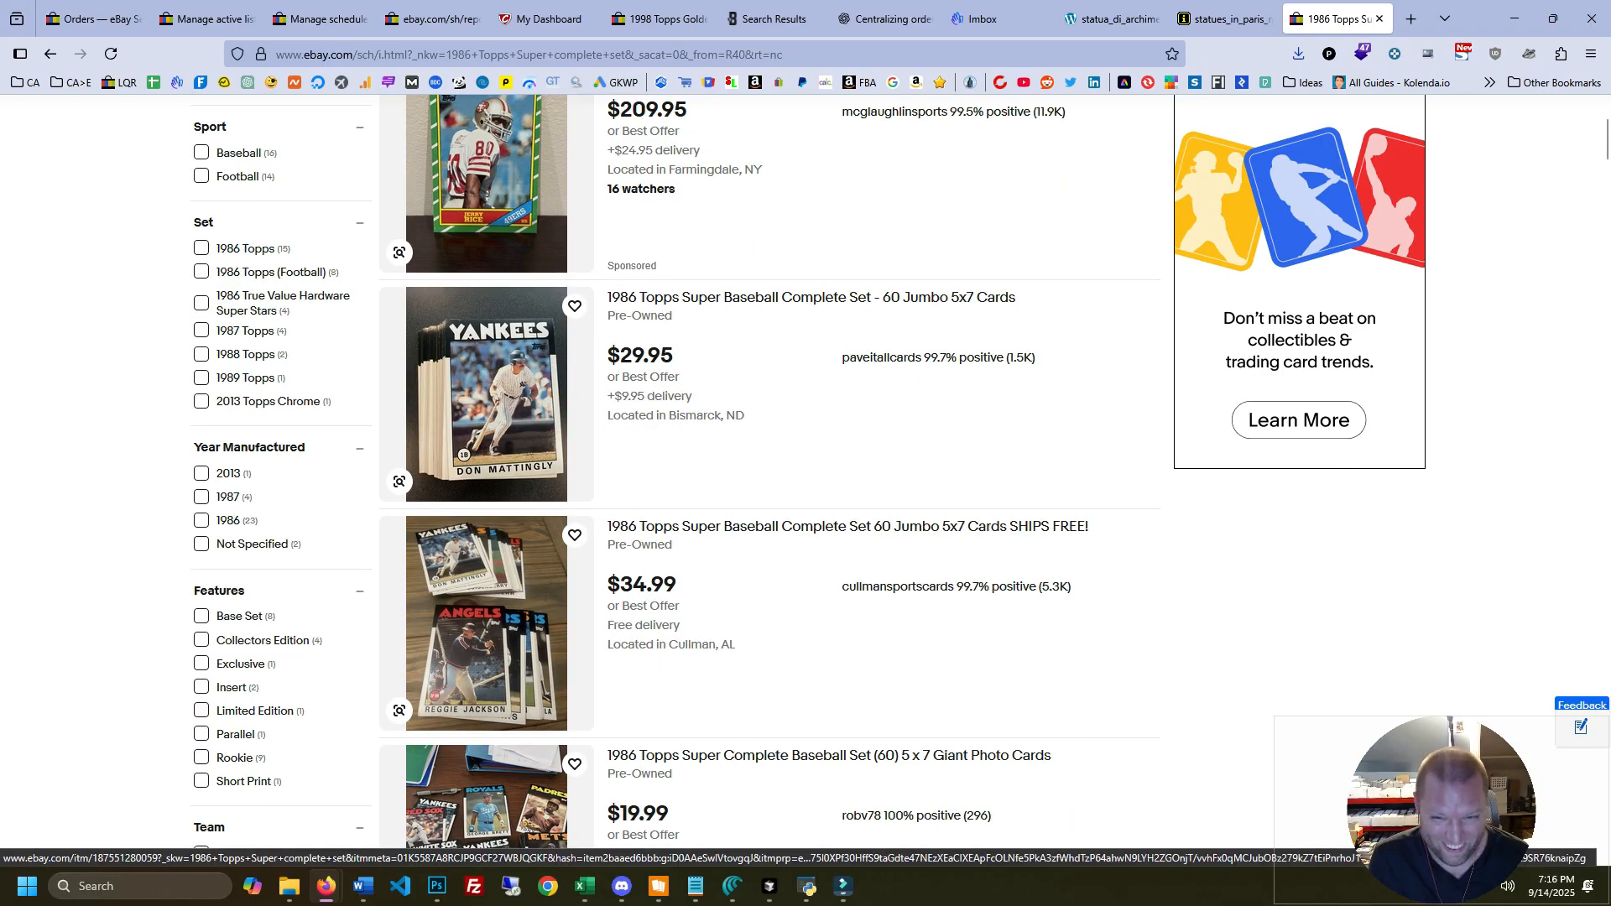
{"action": "scroll", "coordinate": [806, 479], "scroll_direction": "up", "scroll_amount": 3}
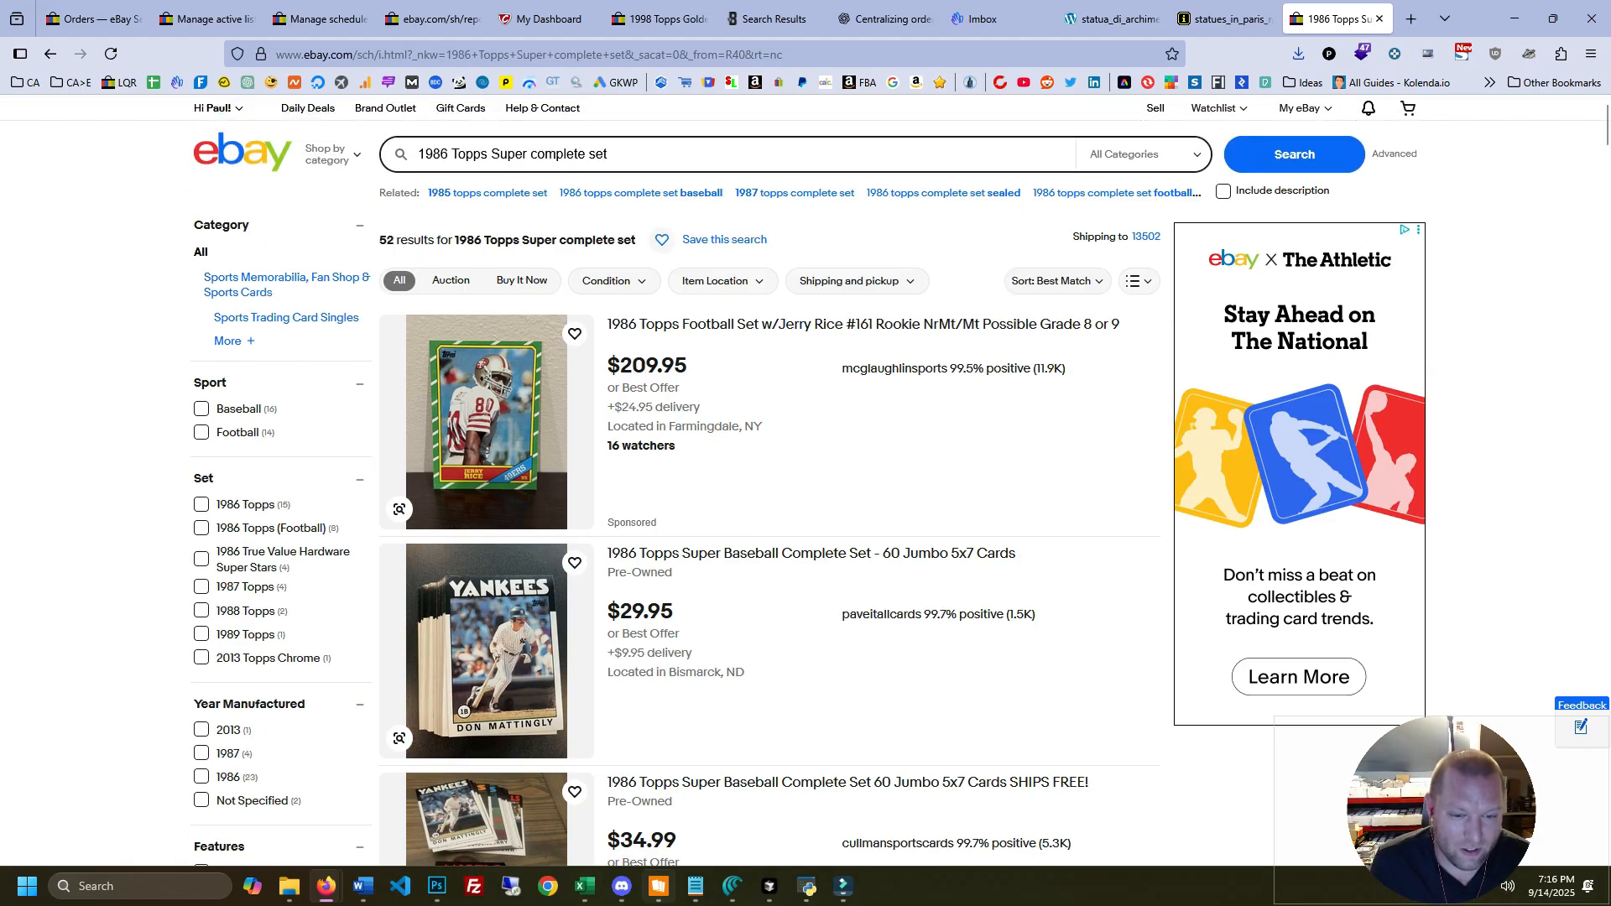
Switch back to Kronocard PRO and set the sale price of the George Brett card in row 1 to 19.99
{"action": "left_click", "coordinate": [658, 886]}
{"action": "scroll", "coordinate": [805, 722], "scroll_direction": "up", "scroll_amount": 8}
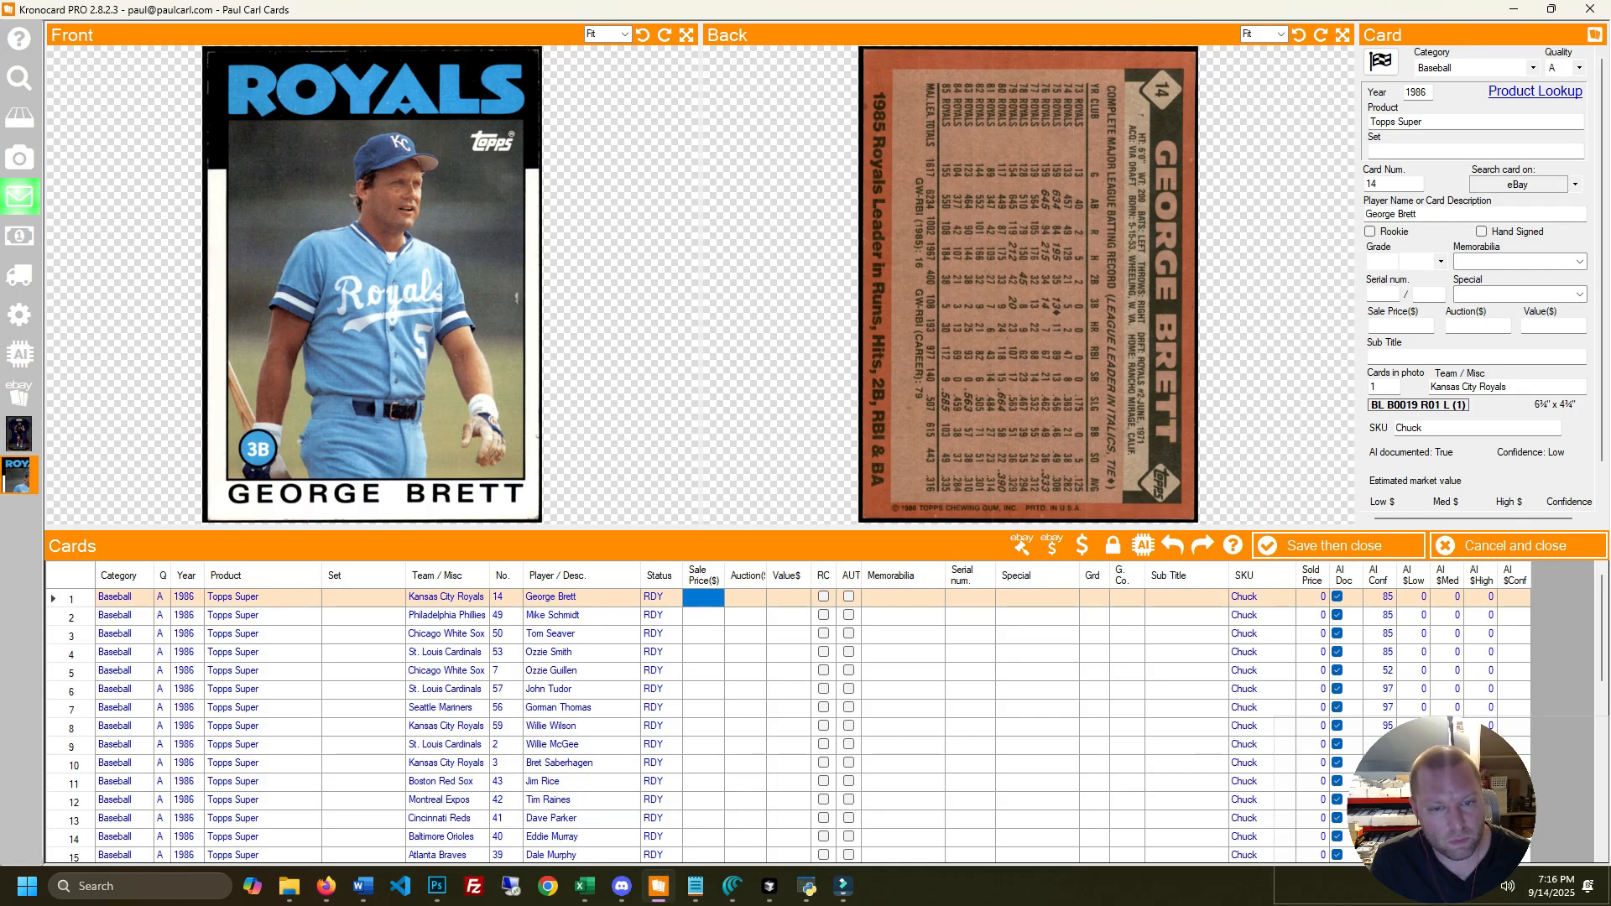
{"action": "left_click", "coordinate": [703, 598]}
{"action": "type", "text": "19.99"}
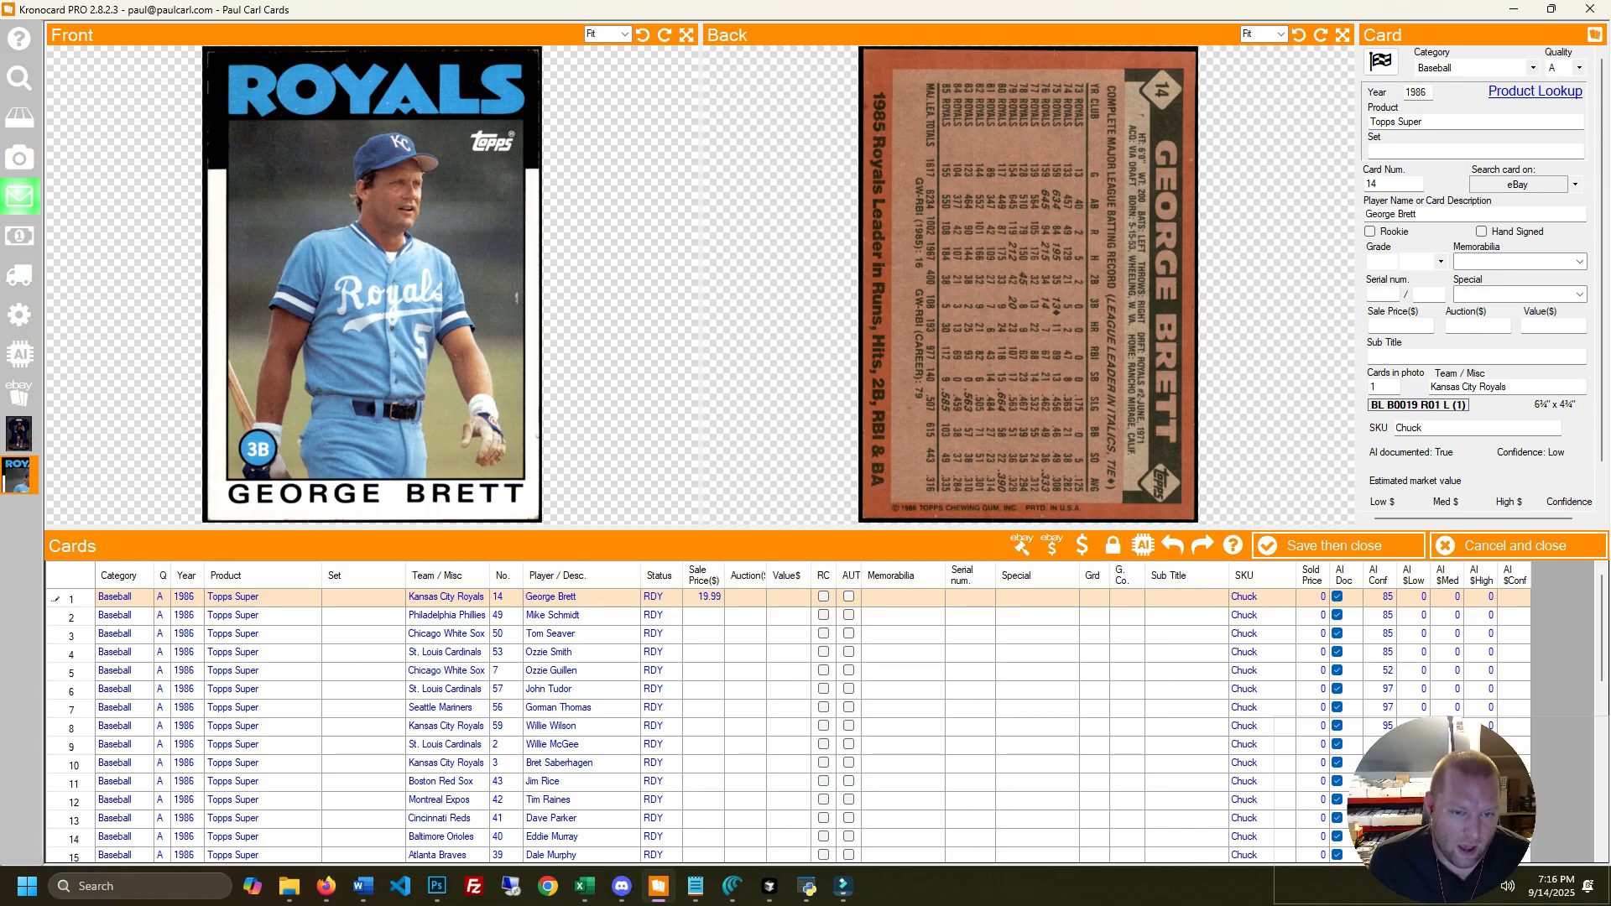
{"action": "key", "text": "Return"}
{"action": "key", "text": "Up"}
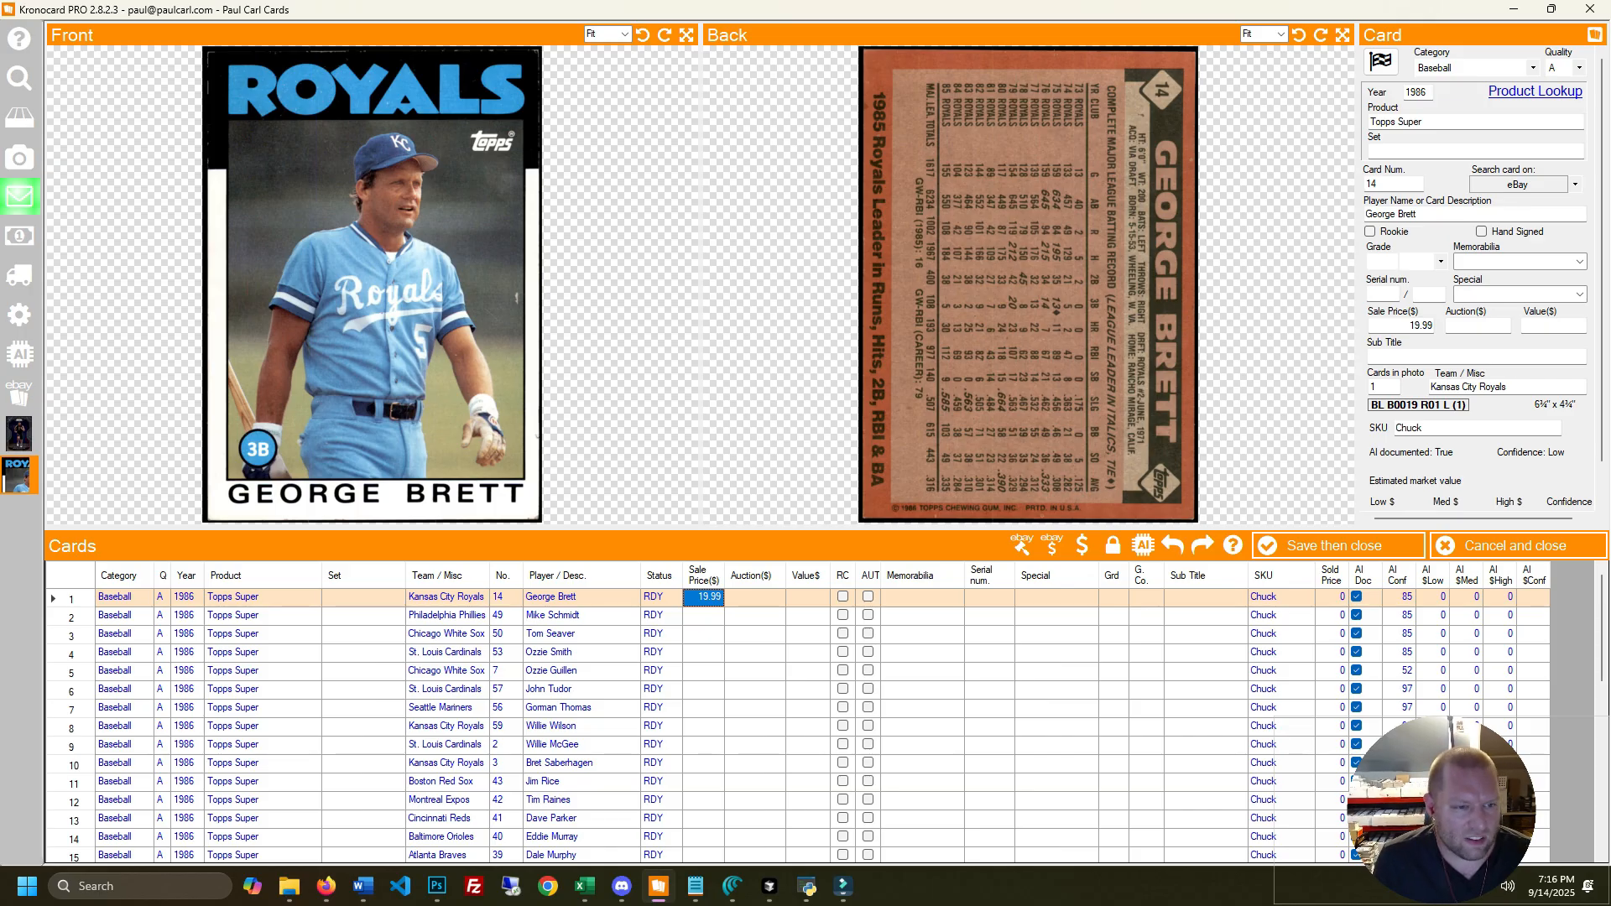
Select the year through status cells of row 1, and view the listing options in CardCobra before returning to Kronocard PRO
{"action": "left_click_drag", "start_coordinate": [186, 597], "coordinate": [661, 594]}
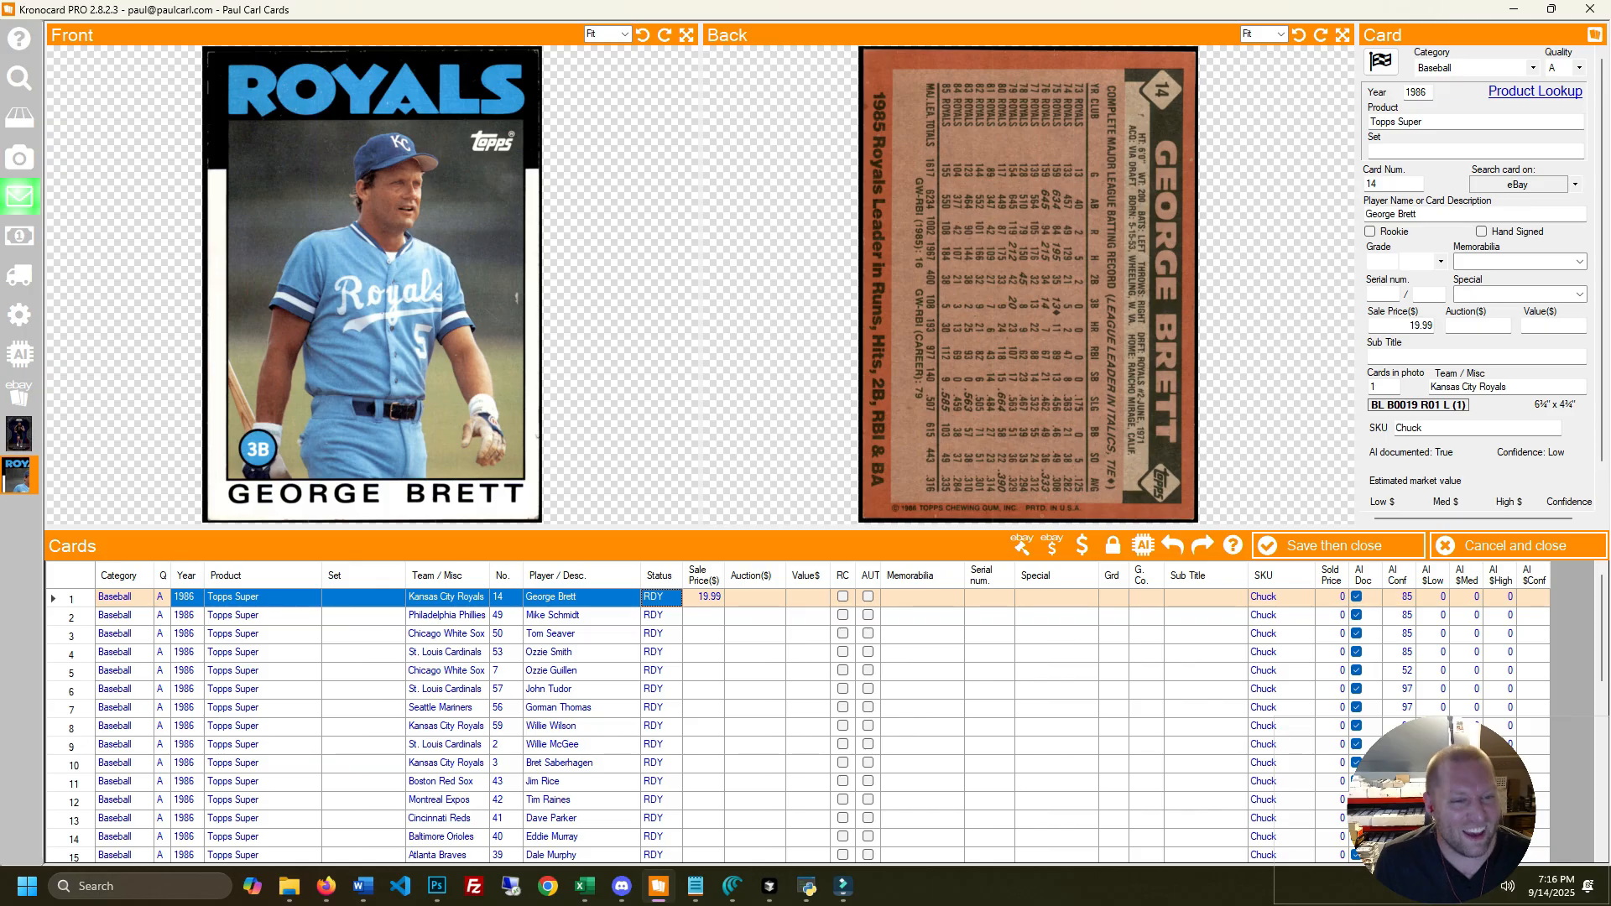
{"action": "key", "text": "alt+Tab"}
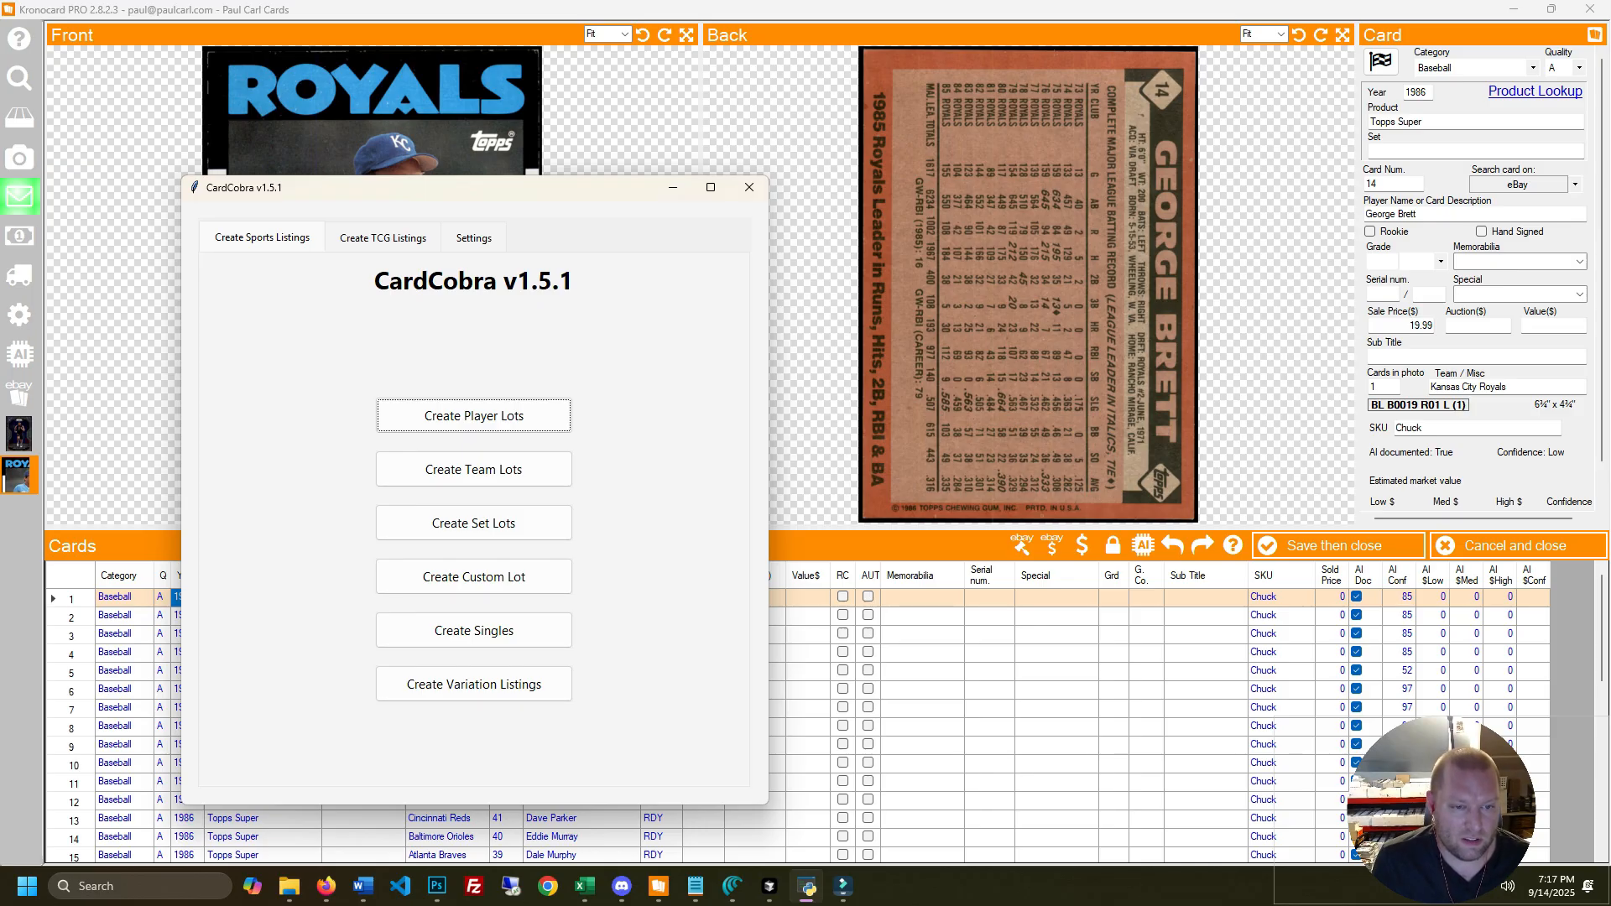
{"action": "key", "text": "alt+Tab"}
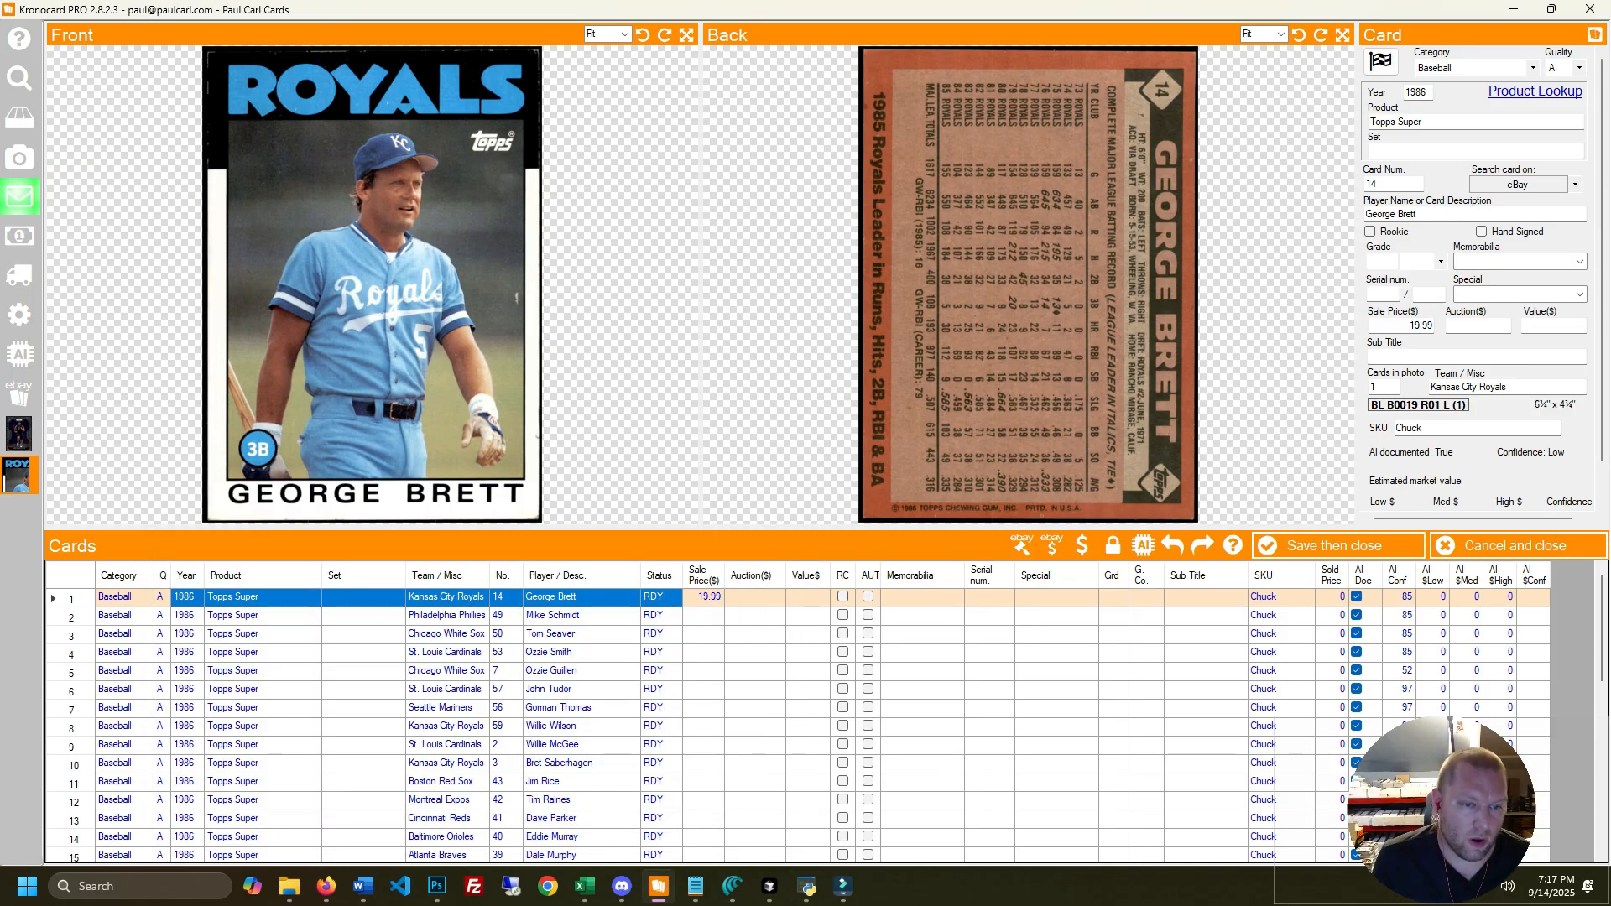
Preview the Mike Schmidt and Willie Wilson cards, and return to George Brett's row, selecting its year through sale price cells
{"action": "left_click", "coordinate": [580, 616]}
{"action": "left_click", "coordinate": [581, 671]}
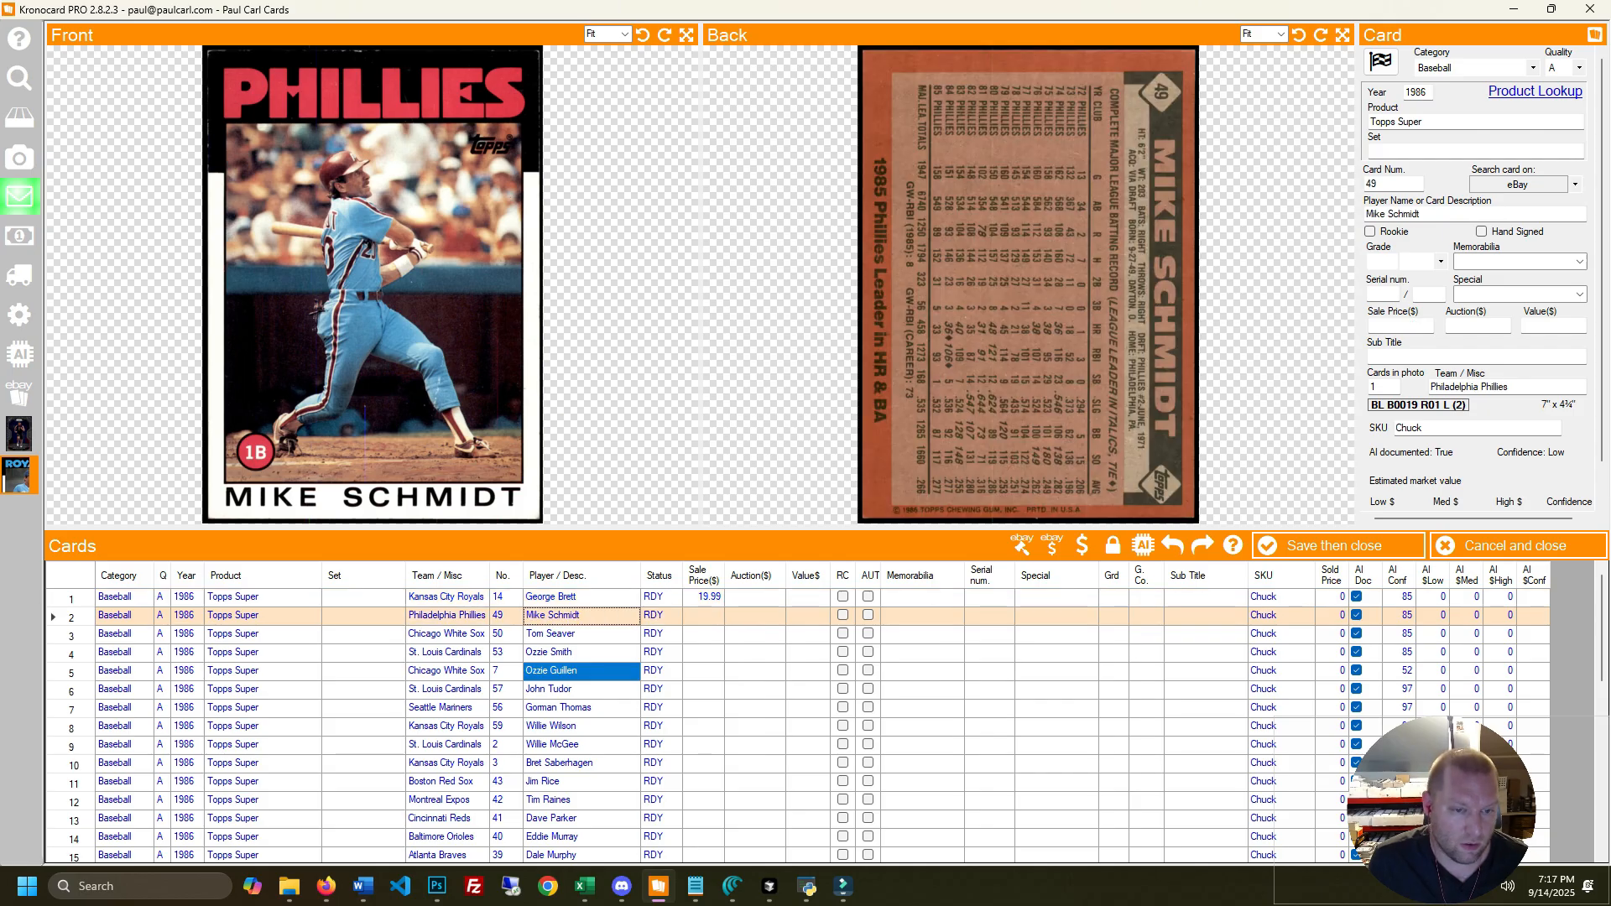
{"action": "left_click", "coordinate": [581, 727]}
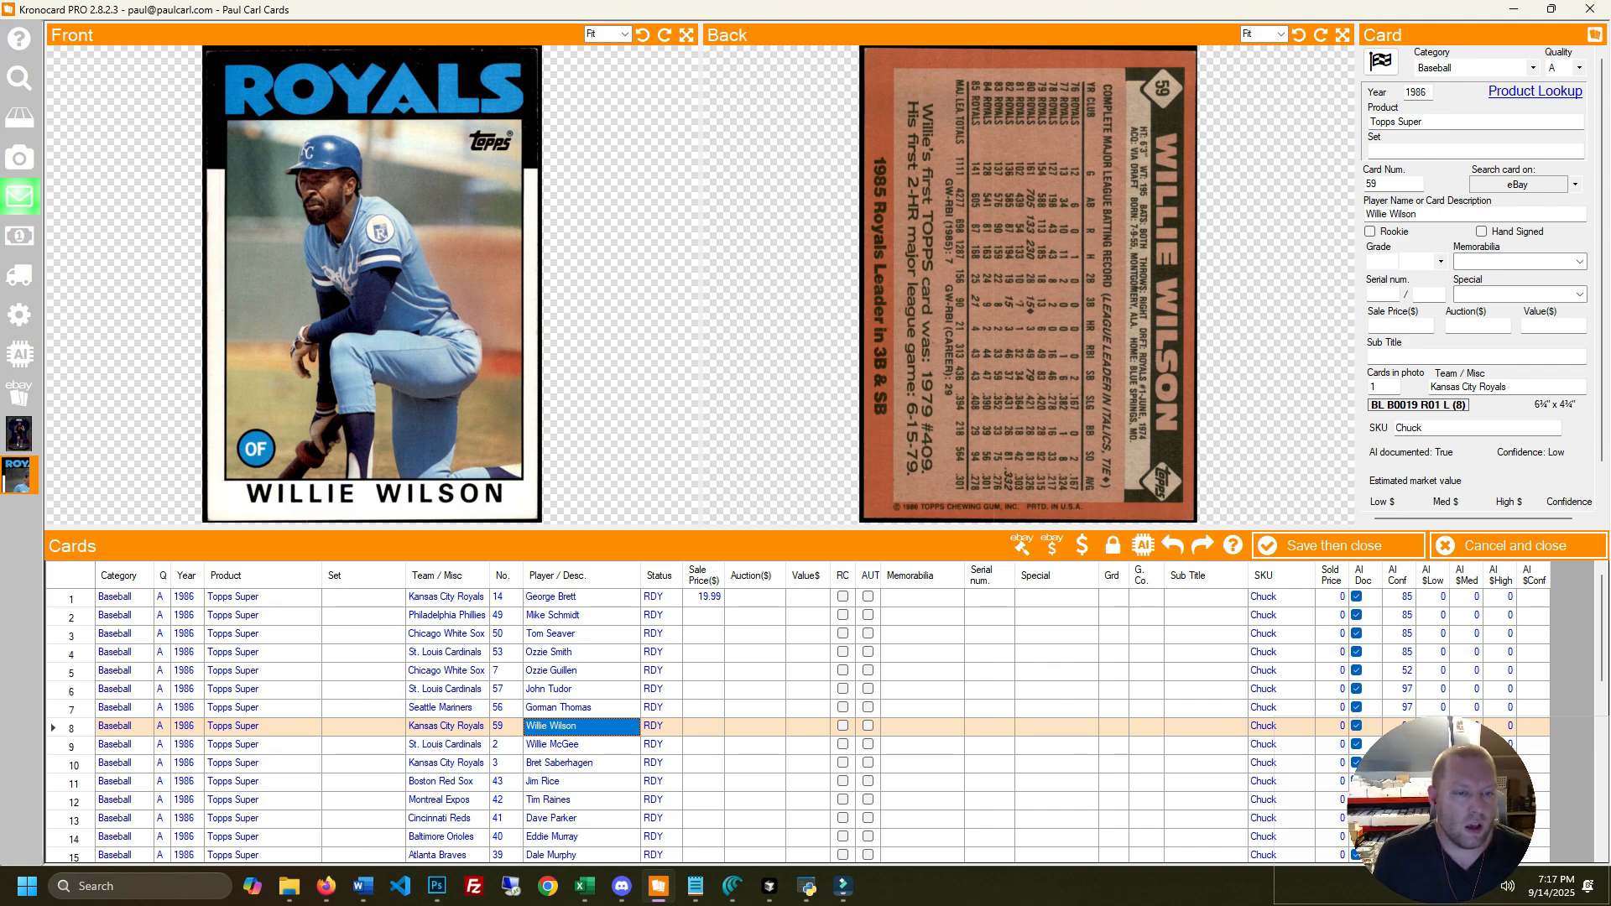
{"action": "left_click", "coordinate": [582, 597]}
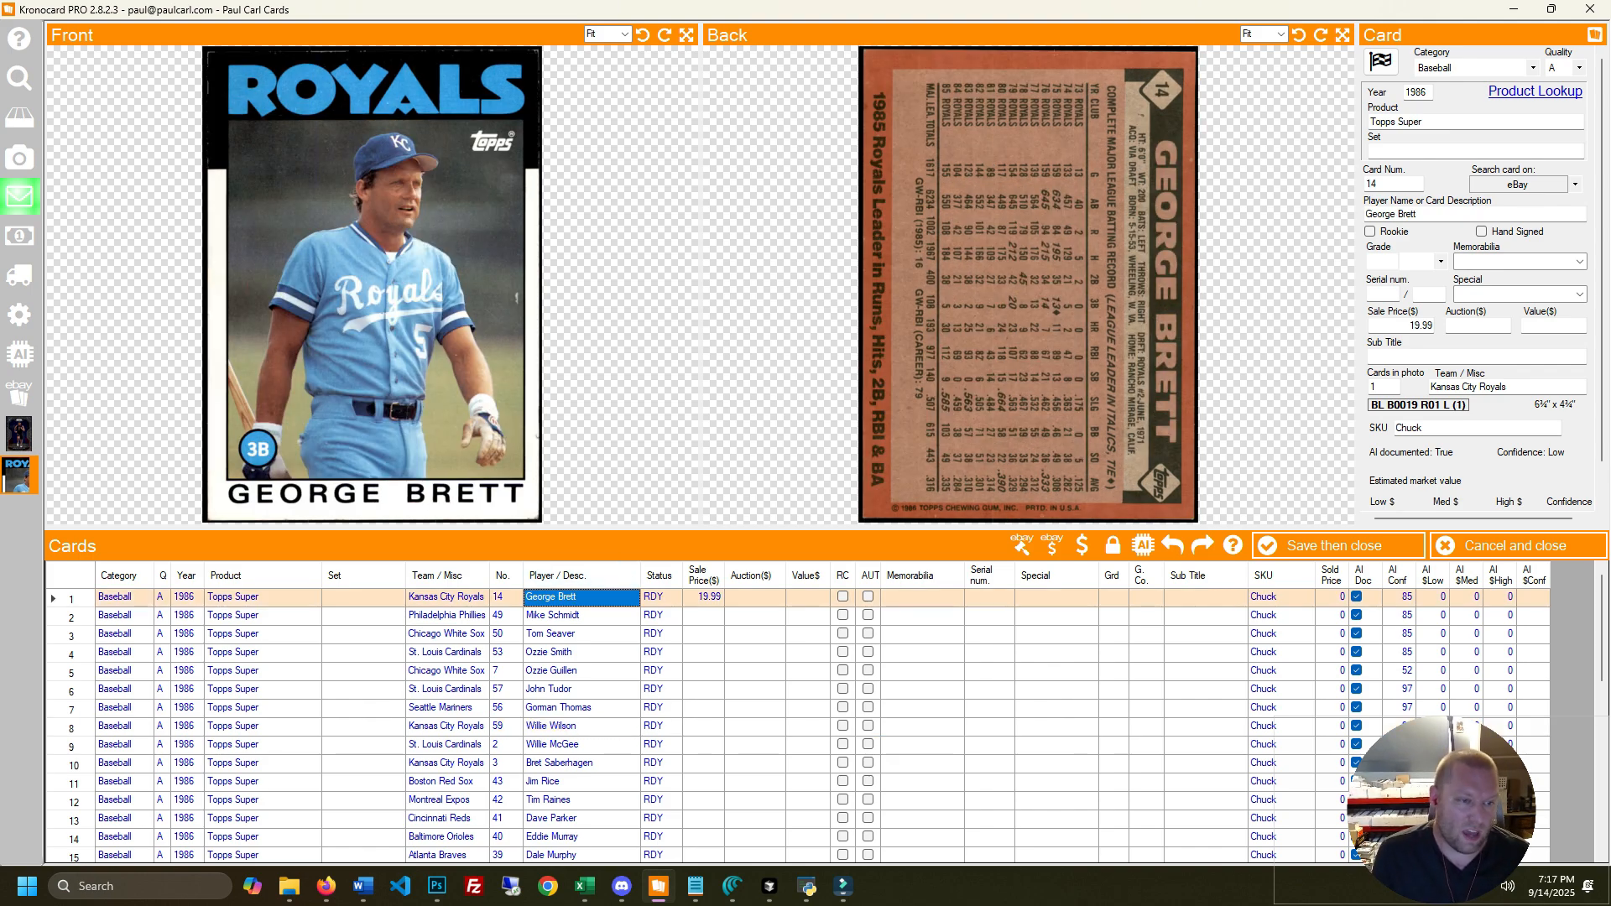
{"action": "left_click_drag", "start_coordinate": [187, 597], "coordinate": [703, 597]}
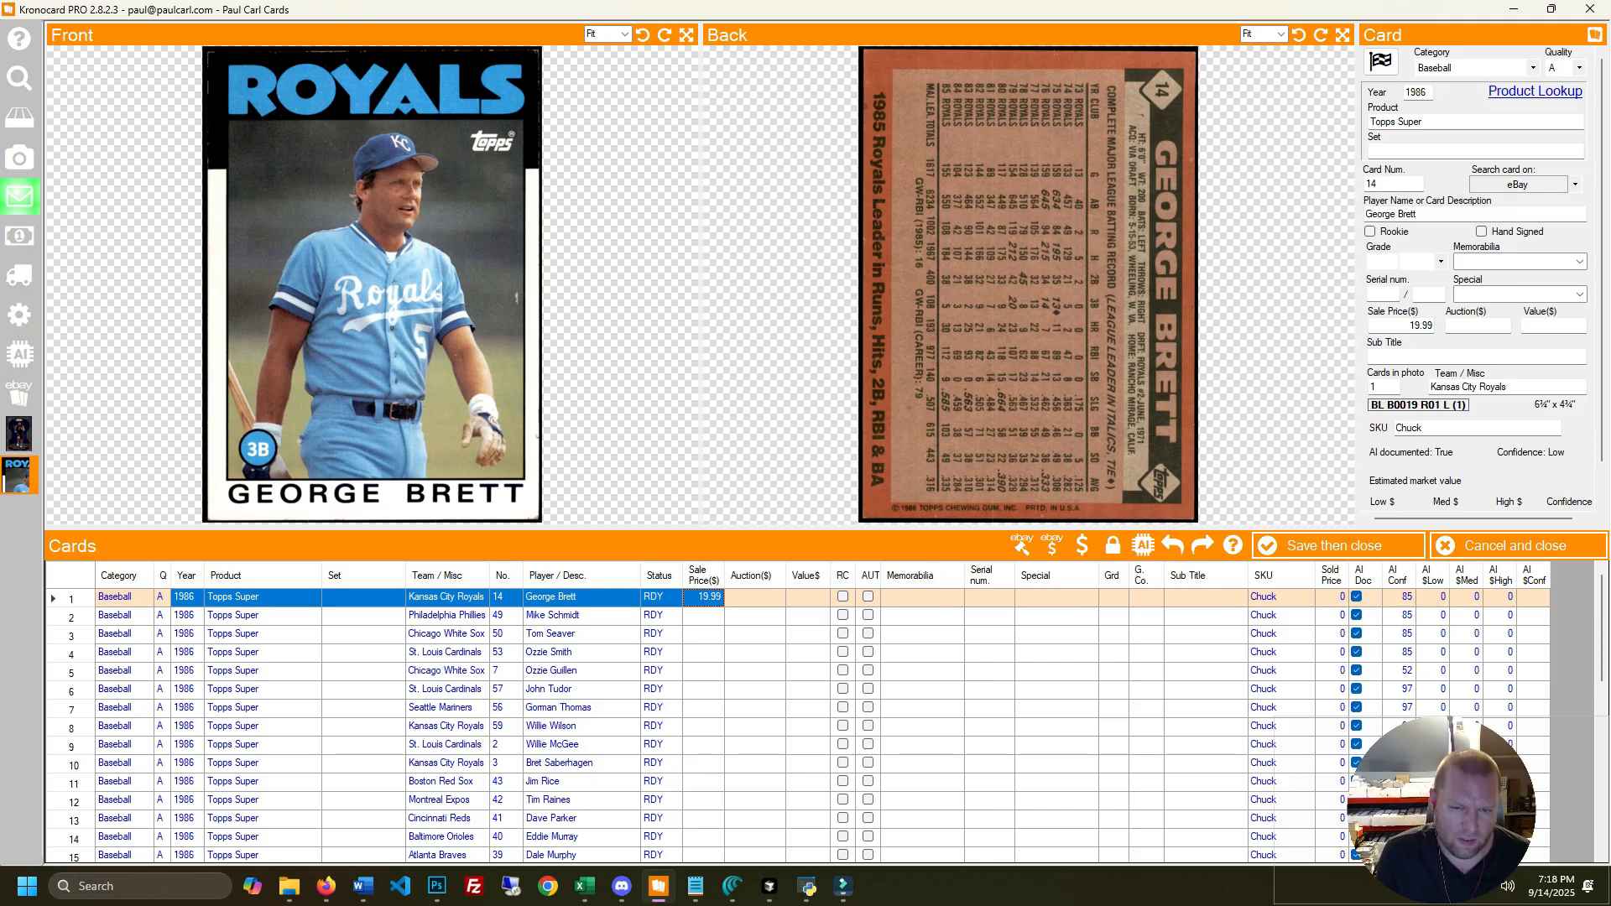
Toggle the rookie and autographed flags of the George Brett card on and back off
{"action": "left_click", "coordinate": [843, 596]}
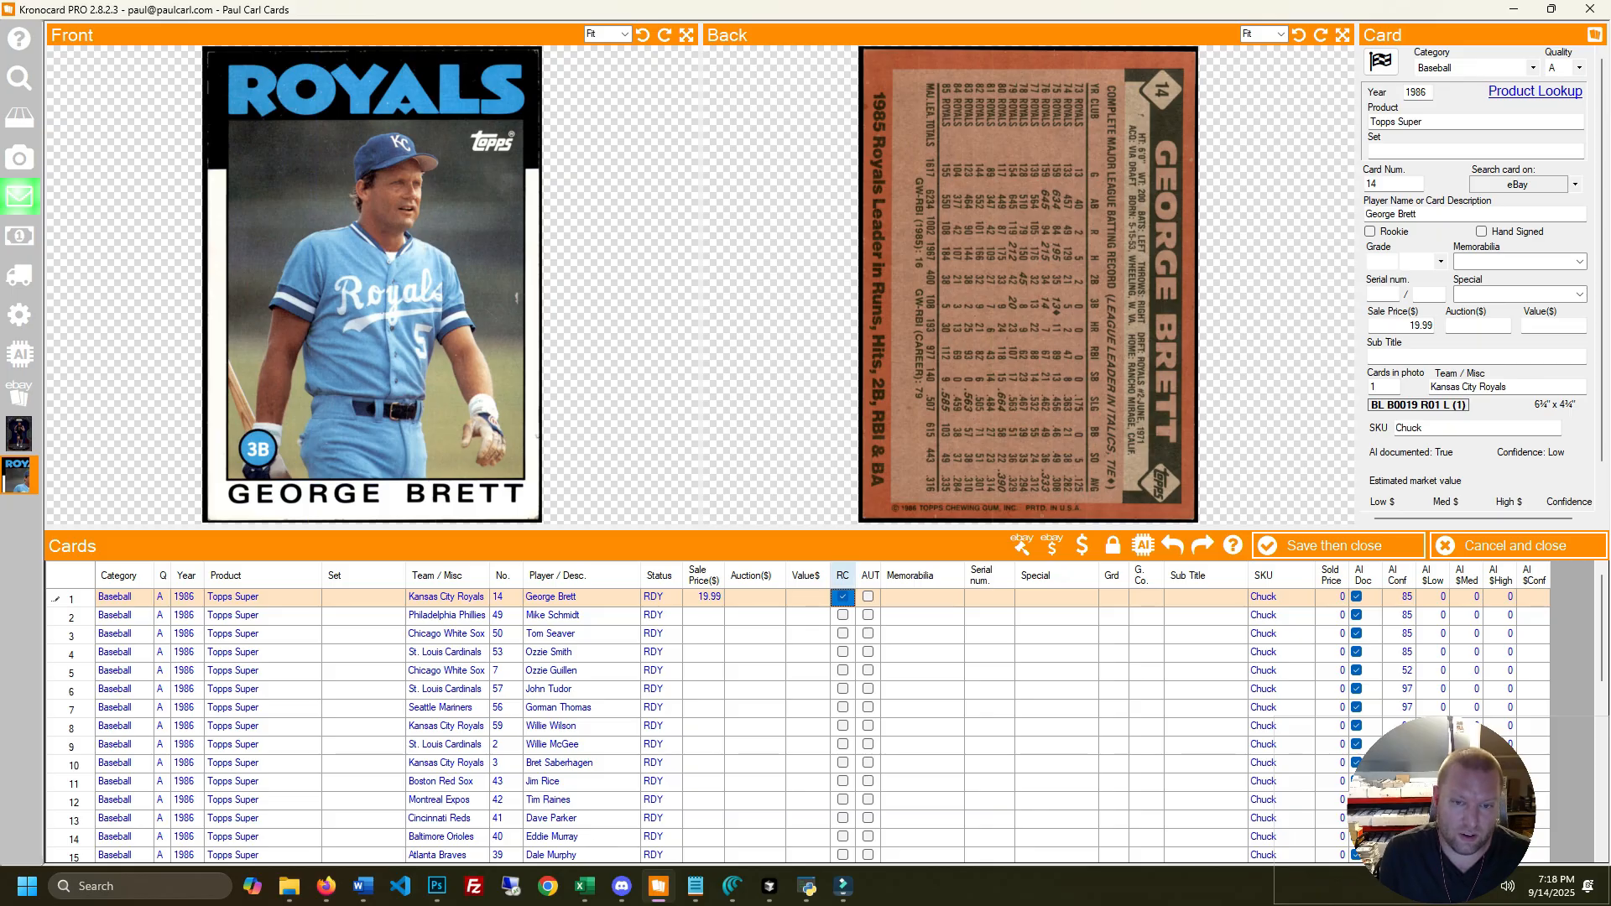
{"action": "left_click", "coordinate": [843, 597]}
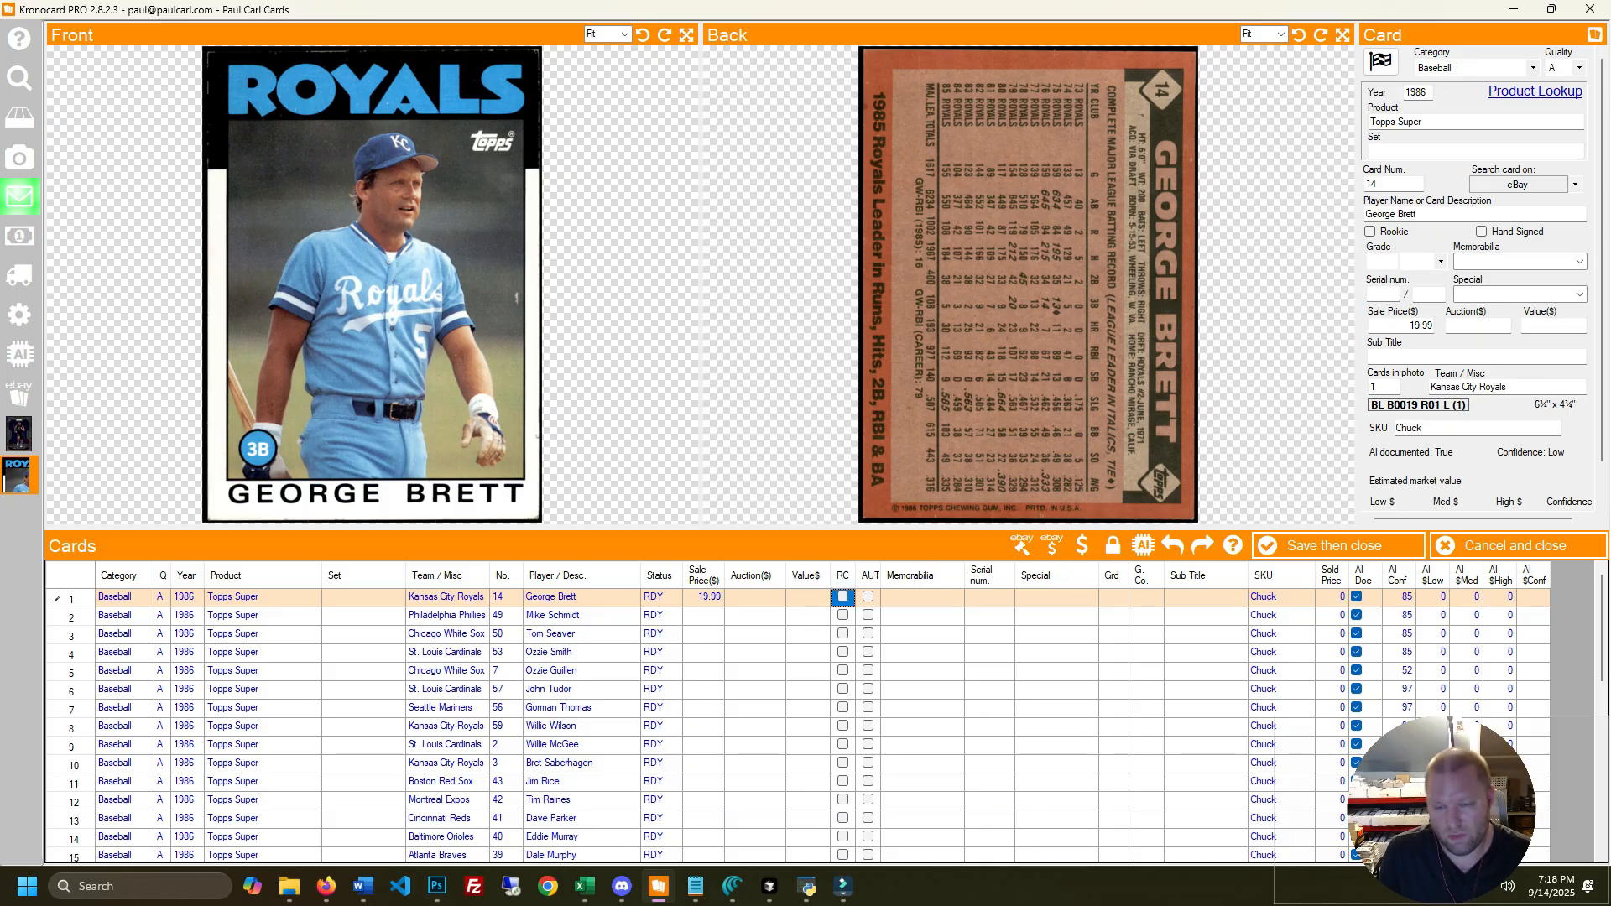
{"action": "left_click", "coordinate": [843, 596]}
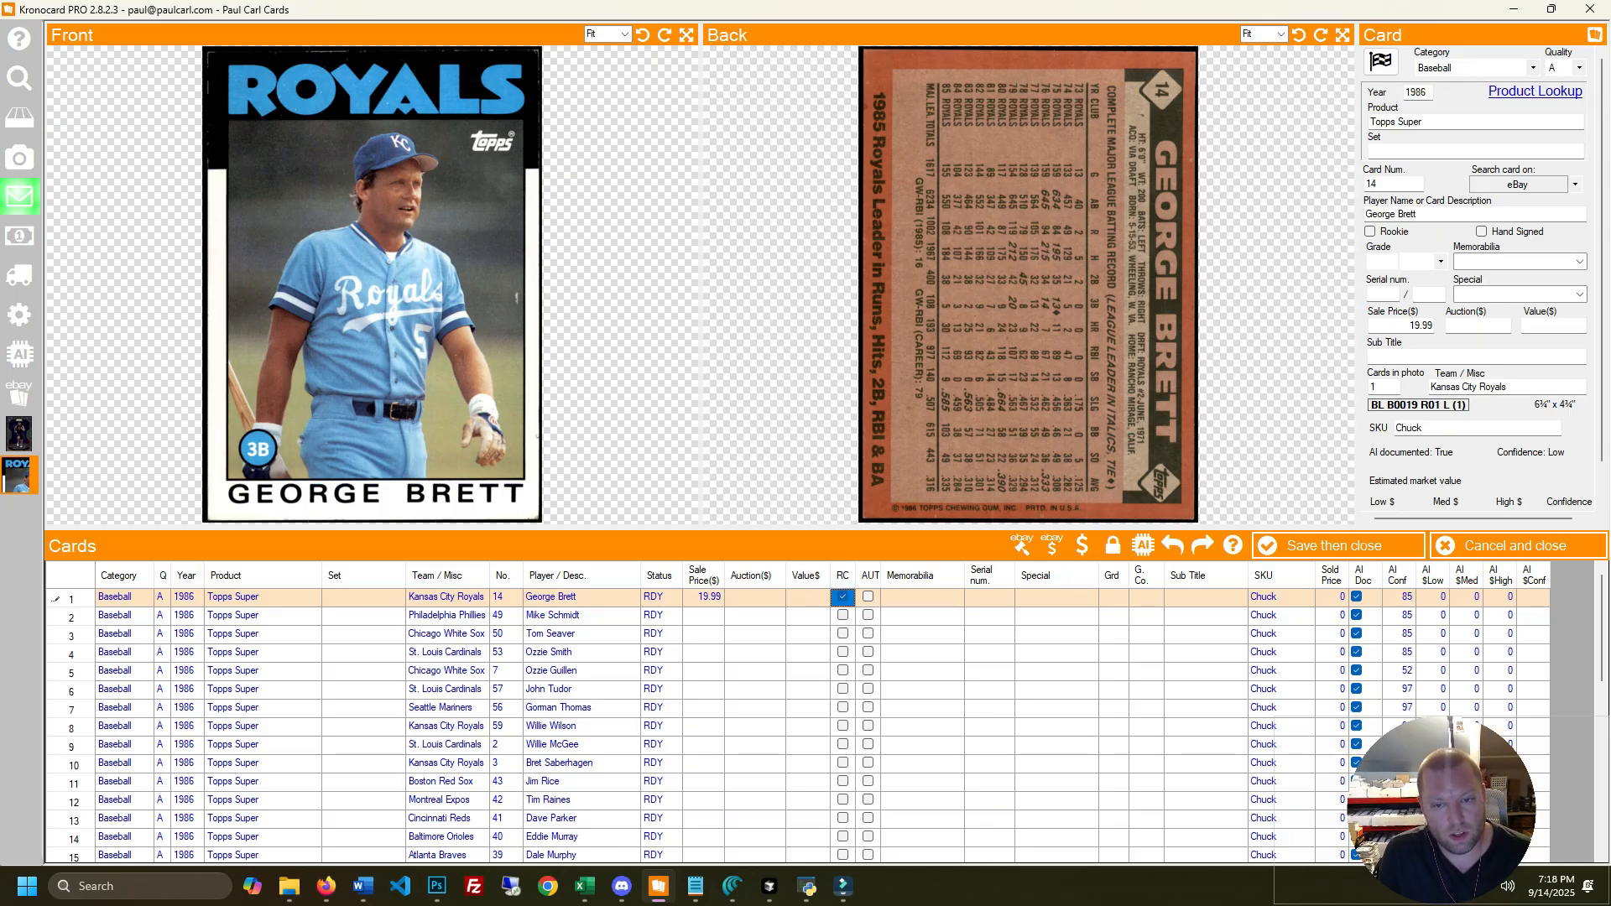
{"action": "left_click", "coordinate": [868, 596]}
{"action": "left_click", "coordinate": [922, 597]}
{"action": "left_click", "coordinate": [922, 596]}
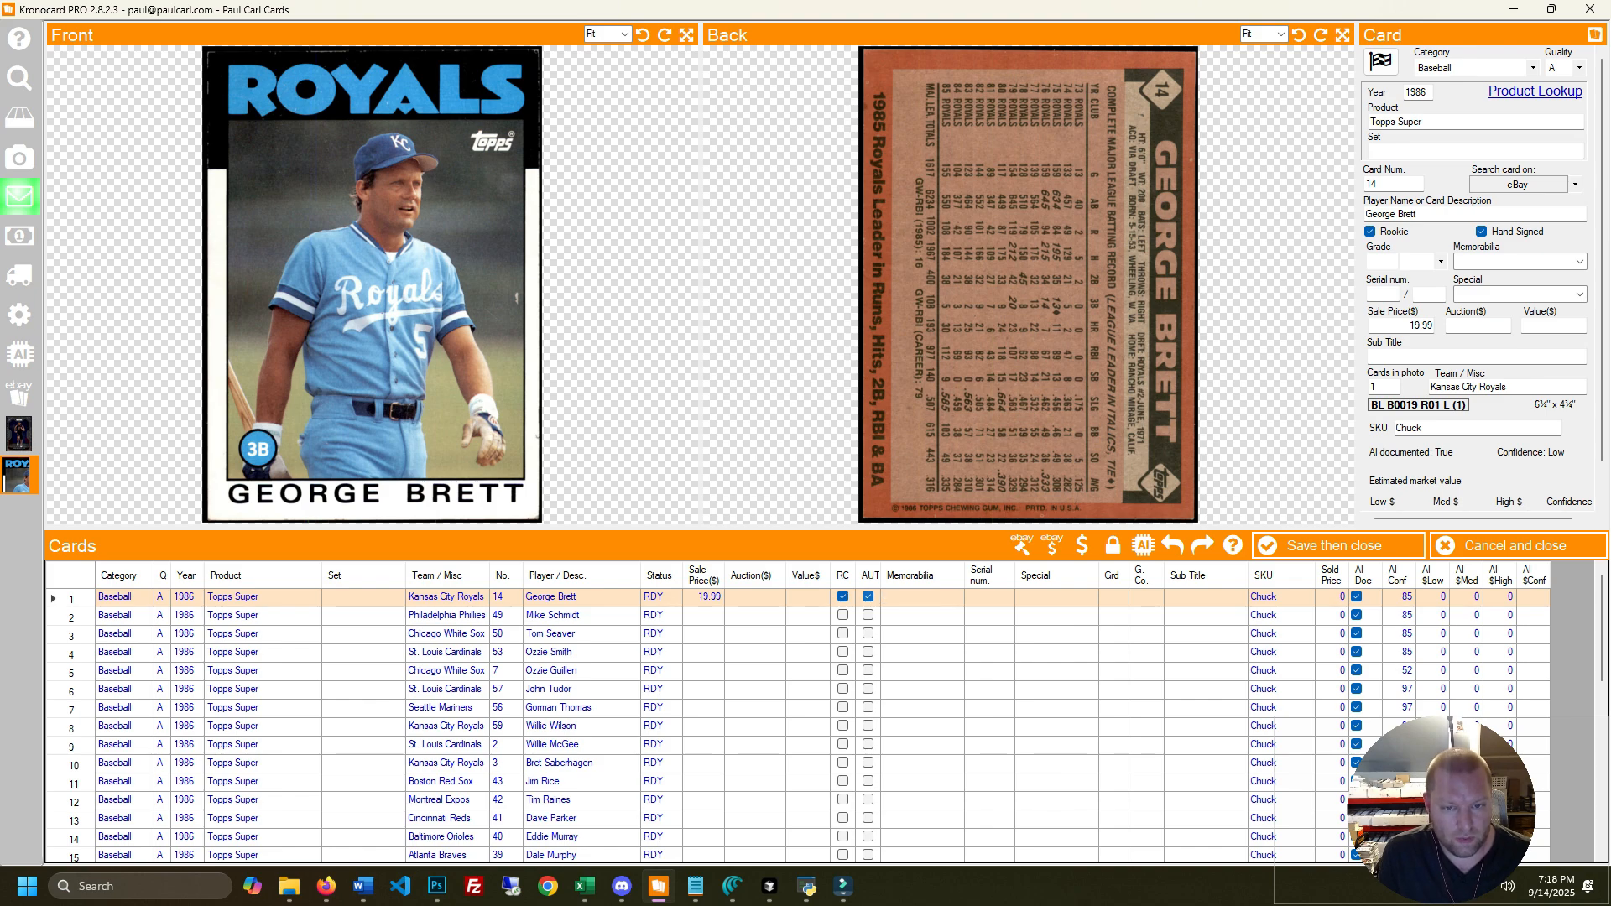
{"action": "left_click", "coordinate": [867, 596]}
{"action": "key", "text": "space"}
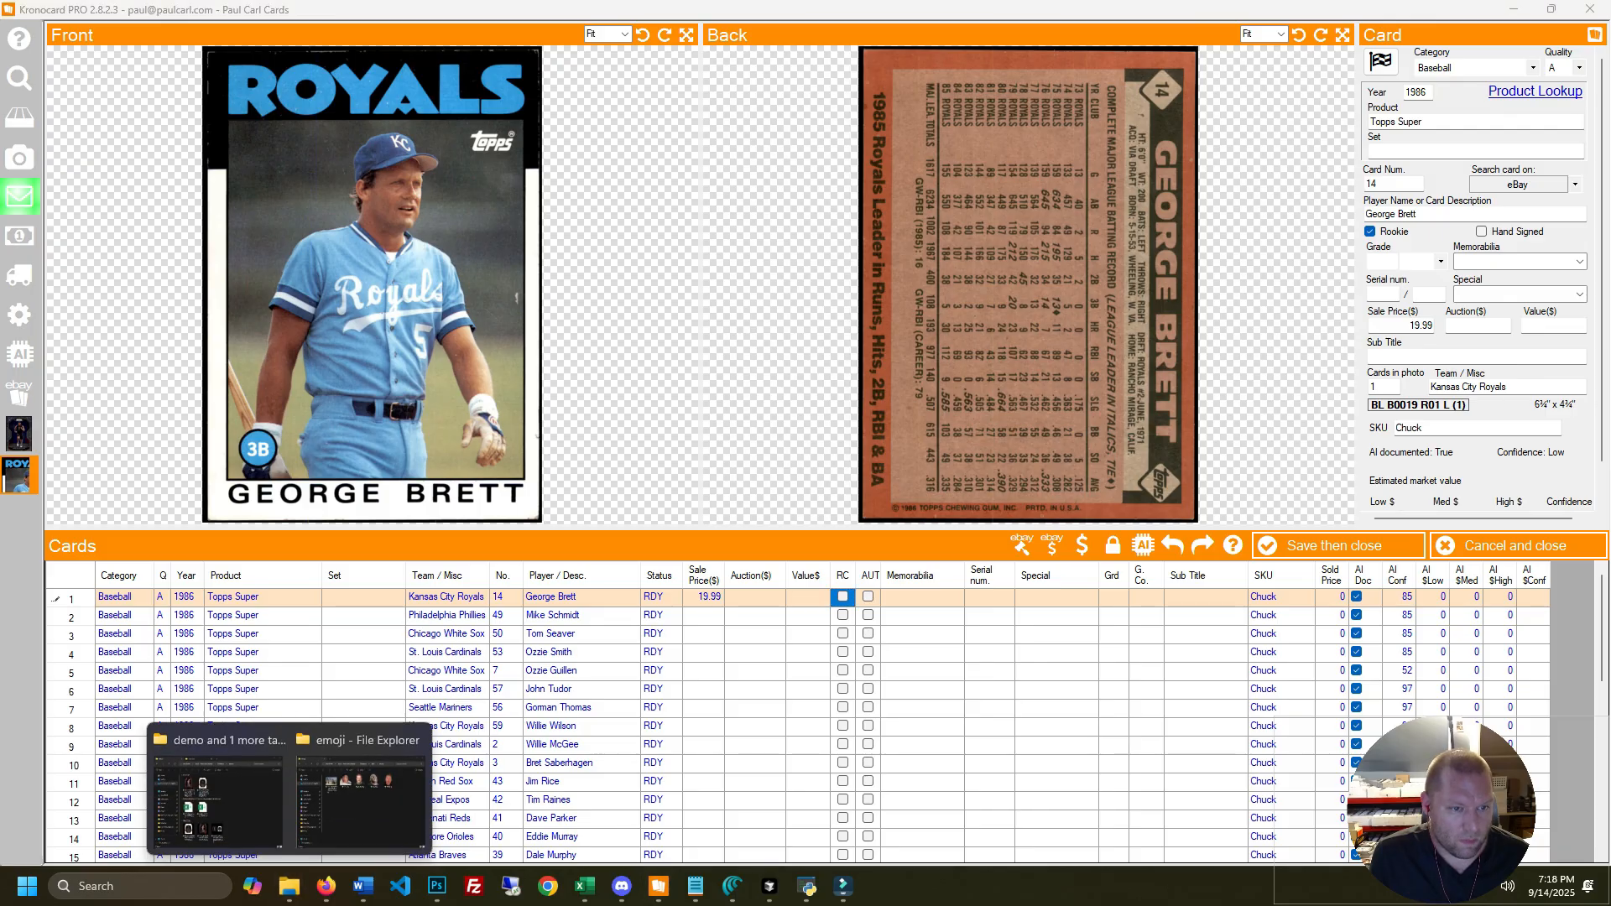
Switch to Firefox and go to the open COMC overview of the 2024 Upper Deck Marvel Masterpieces '92 - Corner Box Creations set
{"action": "left_click", "coordinate": [326, 886]}
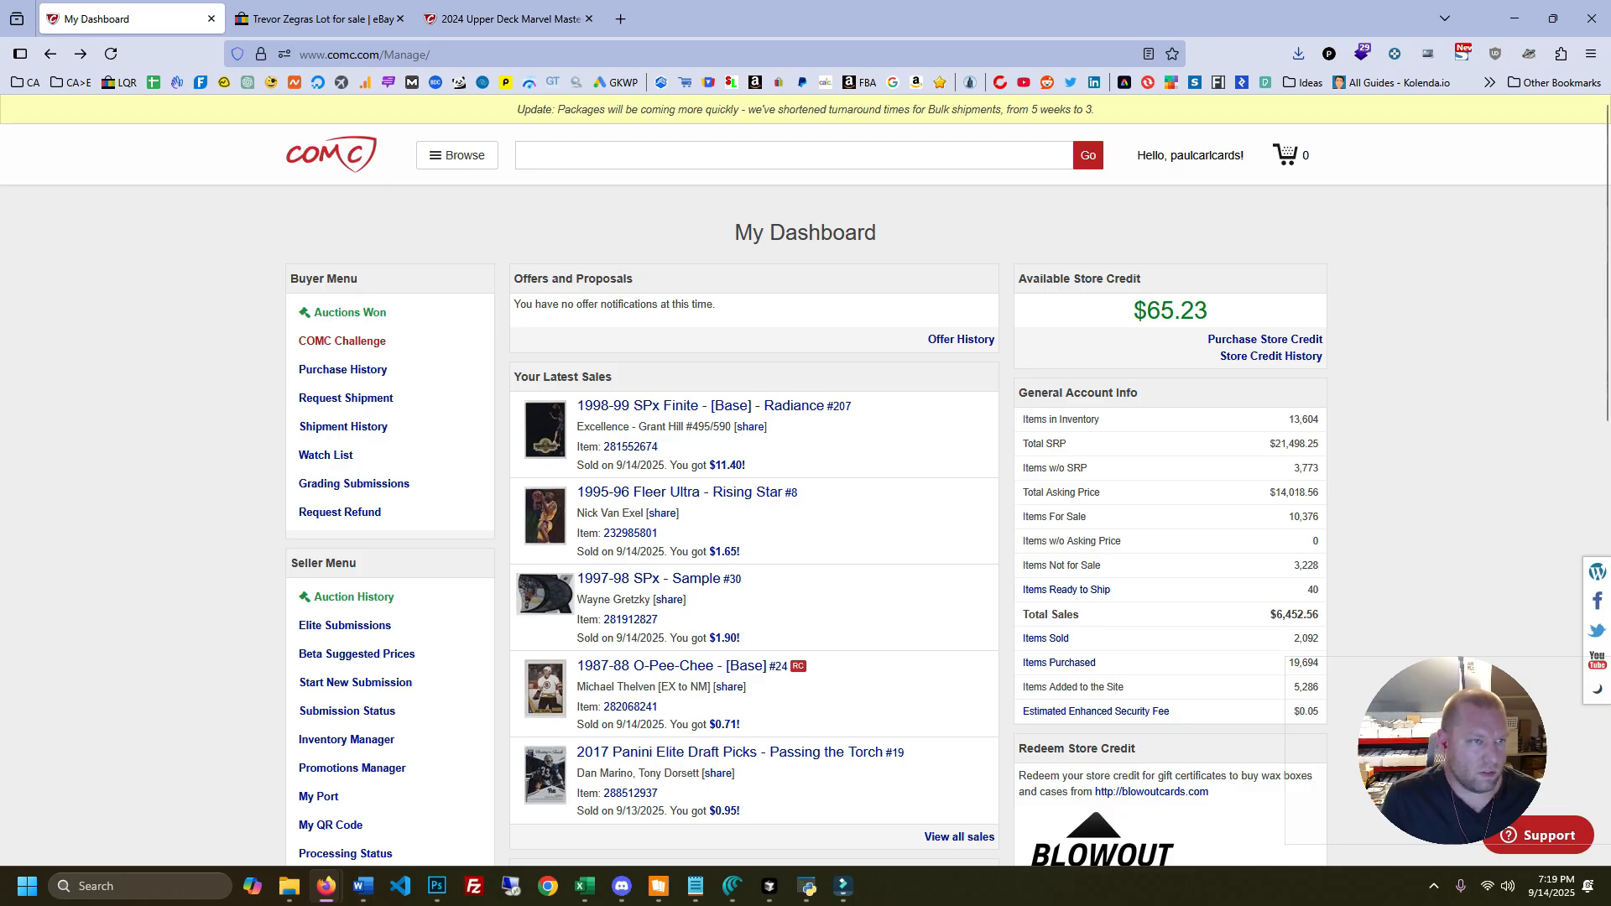
{"action": "left_click", "coordinate": [319, 19]}
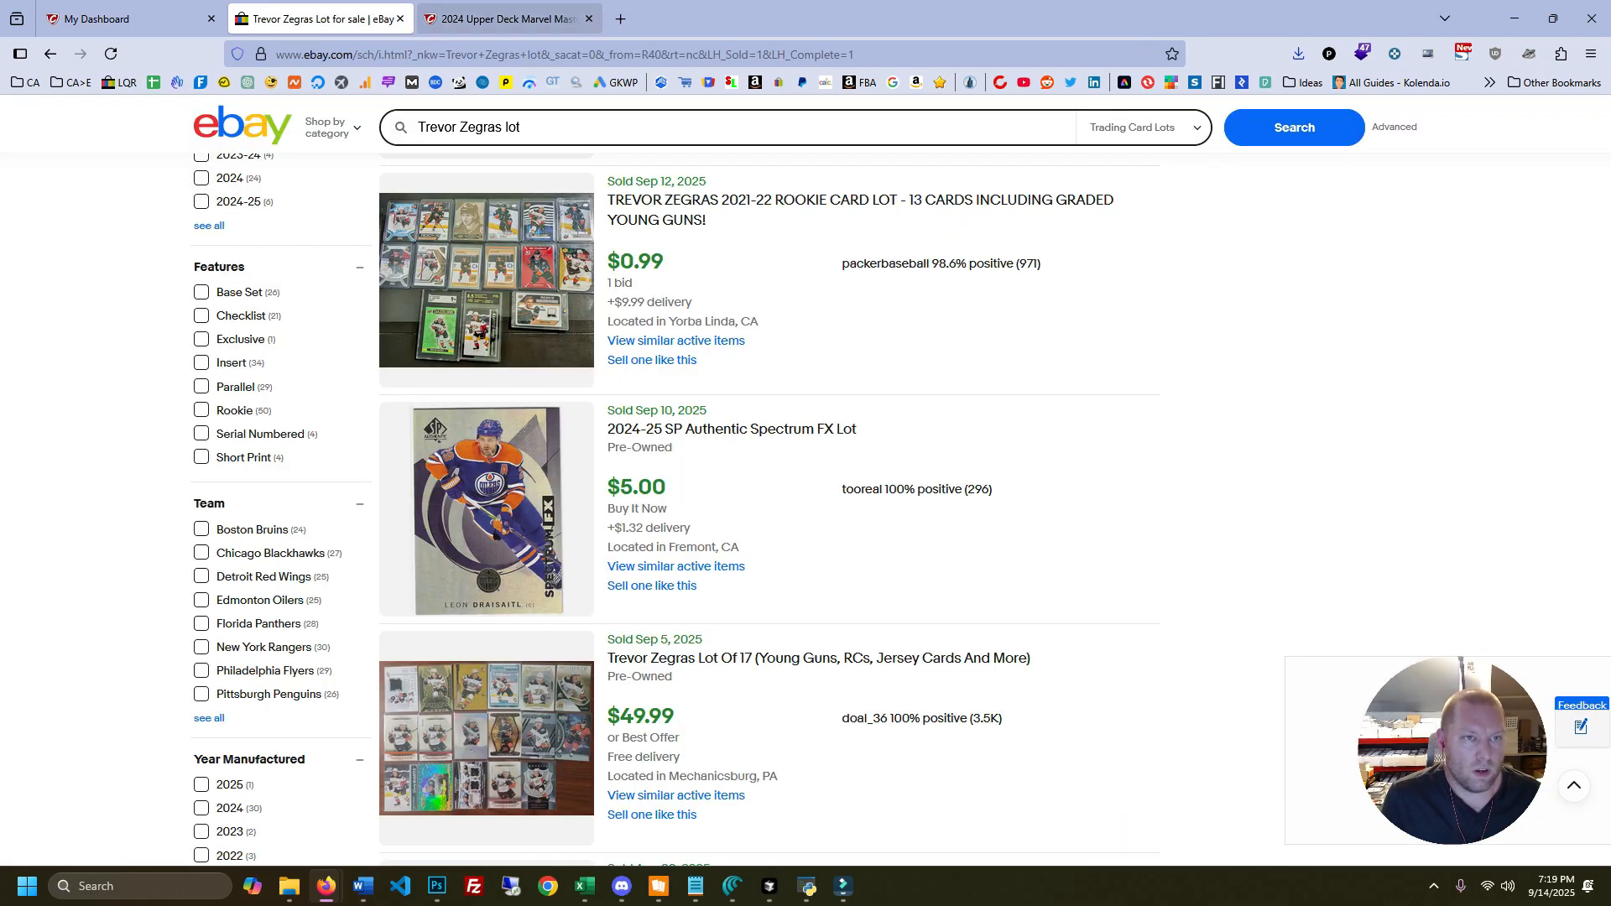
{"action": "left_click", "coordinate": [507, 18]}
{"action": "scroll", "coordinate": [806, 480], "scroll_direction": "up", "scroll_amount": 9}
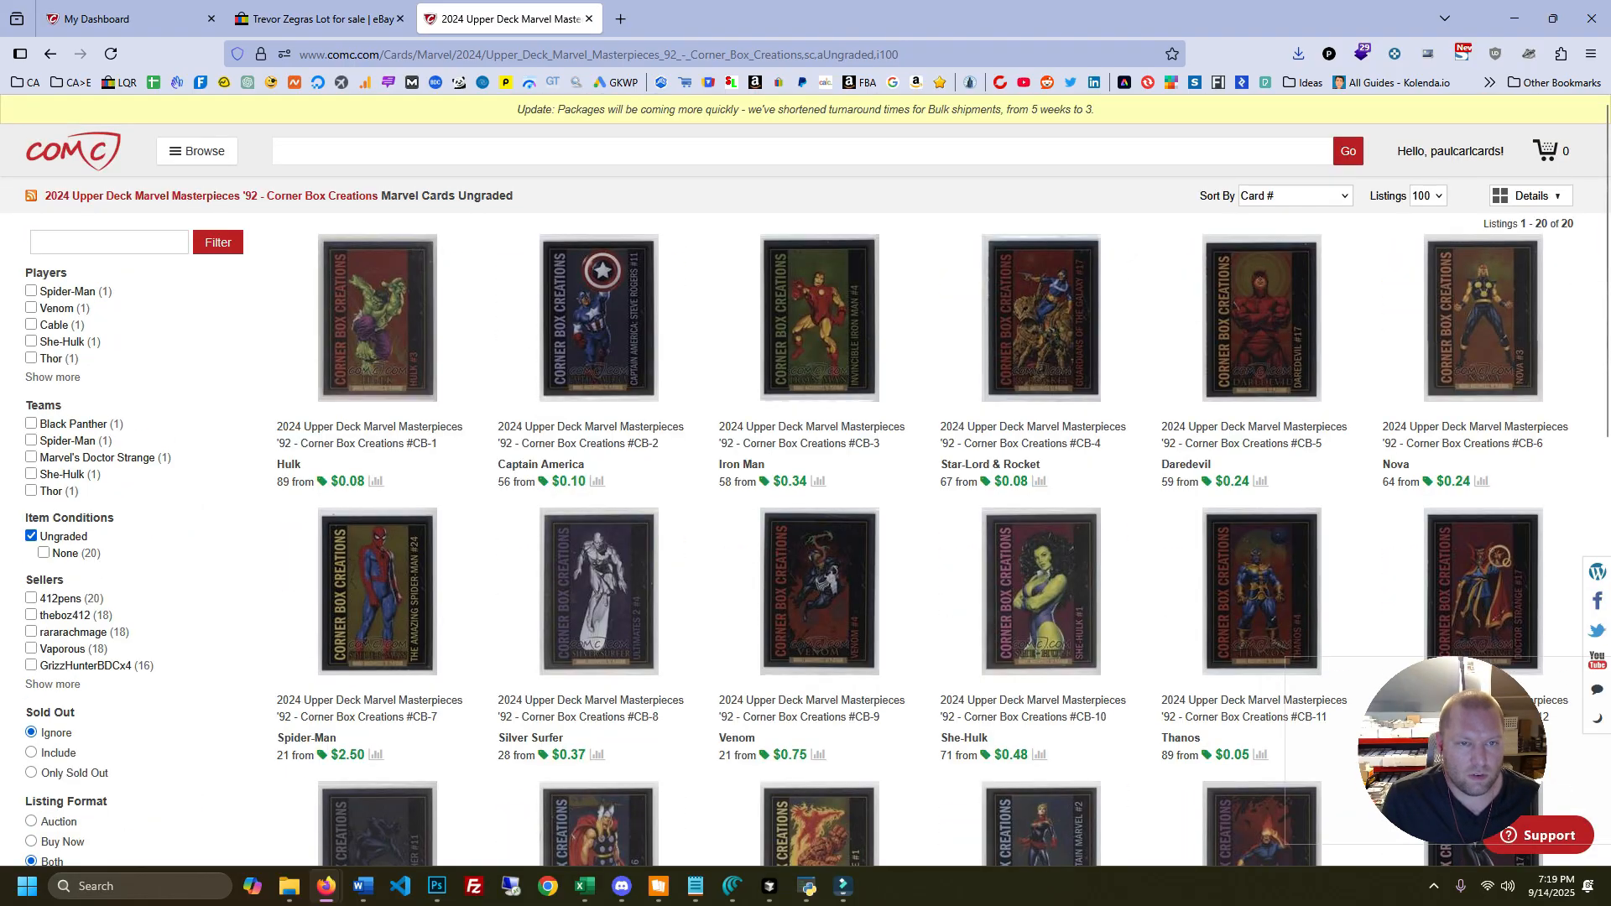
Open the Hulk, Captain America, Star-Lord & Rocket, Thanos, Black Panther, Thor and Thing & Human Torch listings in separate tabs, and close the set overview
{"action": "middle_click", "coordinate": [378, 319]}
{"action": "middle_click", "coordinate": [599, 319]}
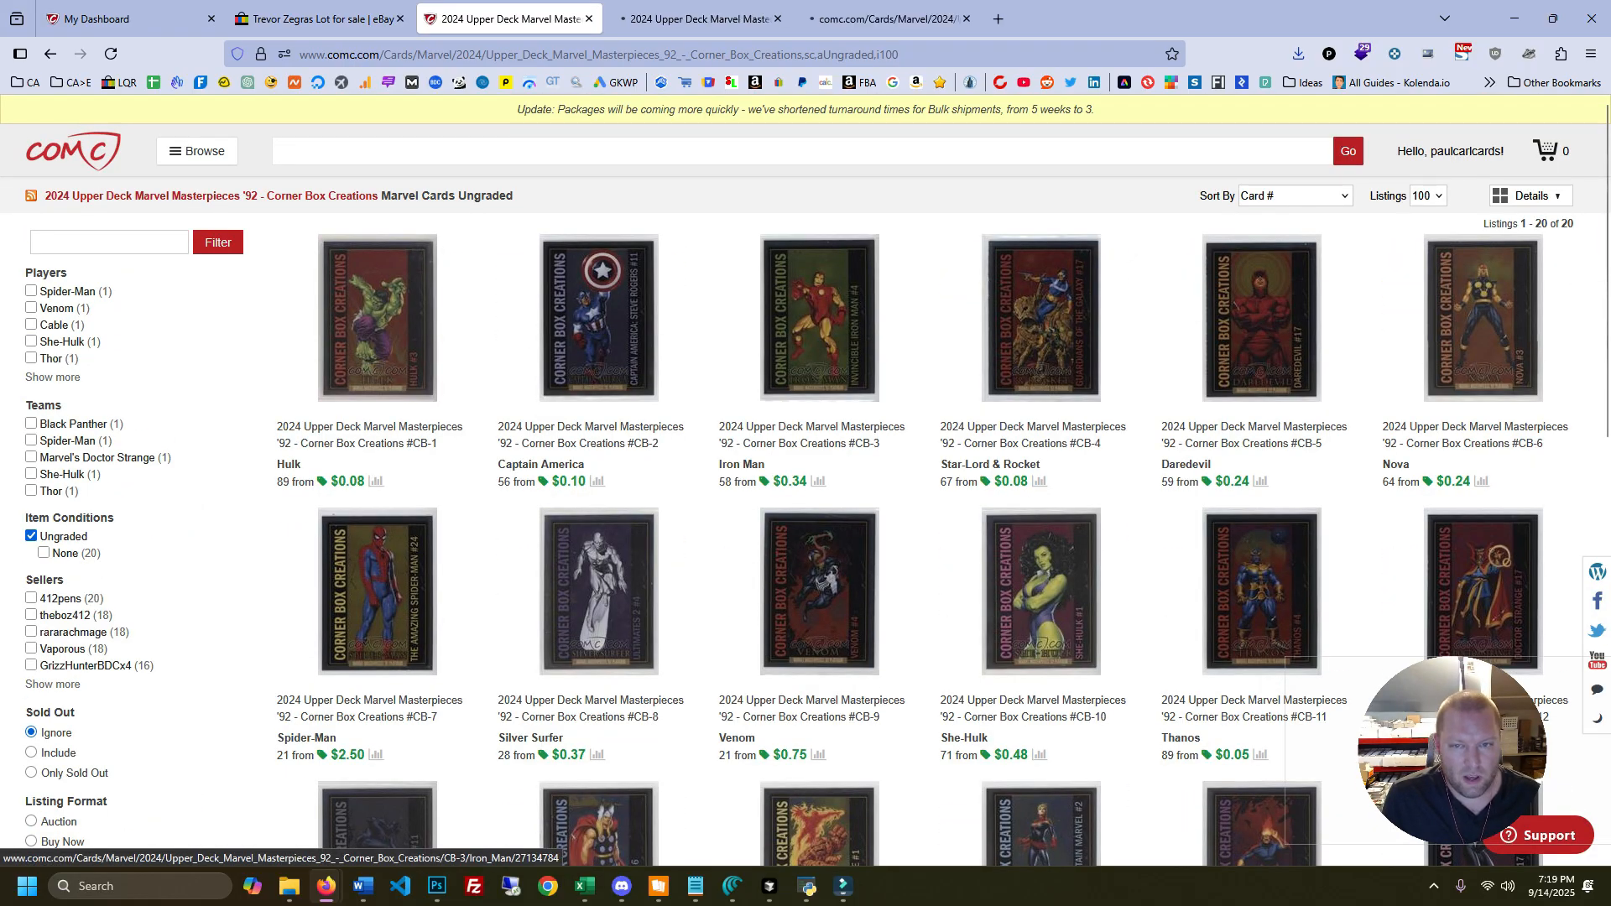
{"action": "middle_click", "coordinate": [1042, 319]}
{"action": "scroll", "coordinate": [1041, 319], "scroll_direction": "down", "scroll_amount": 4}
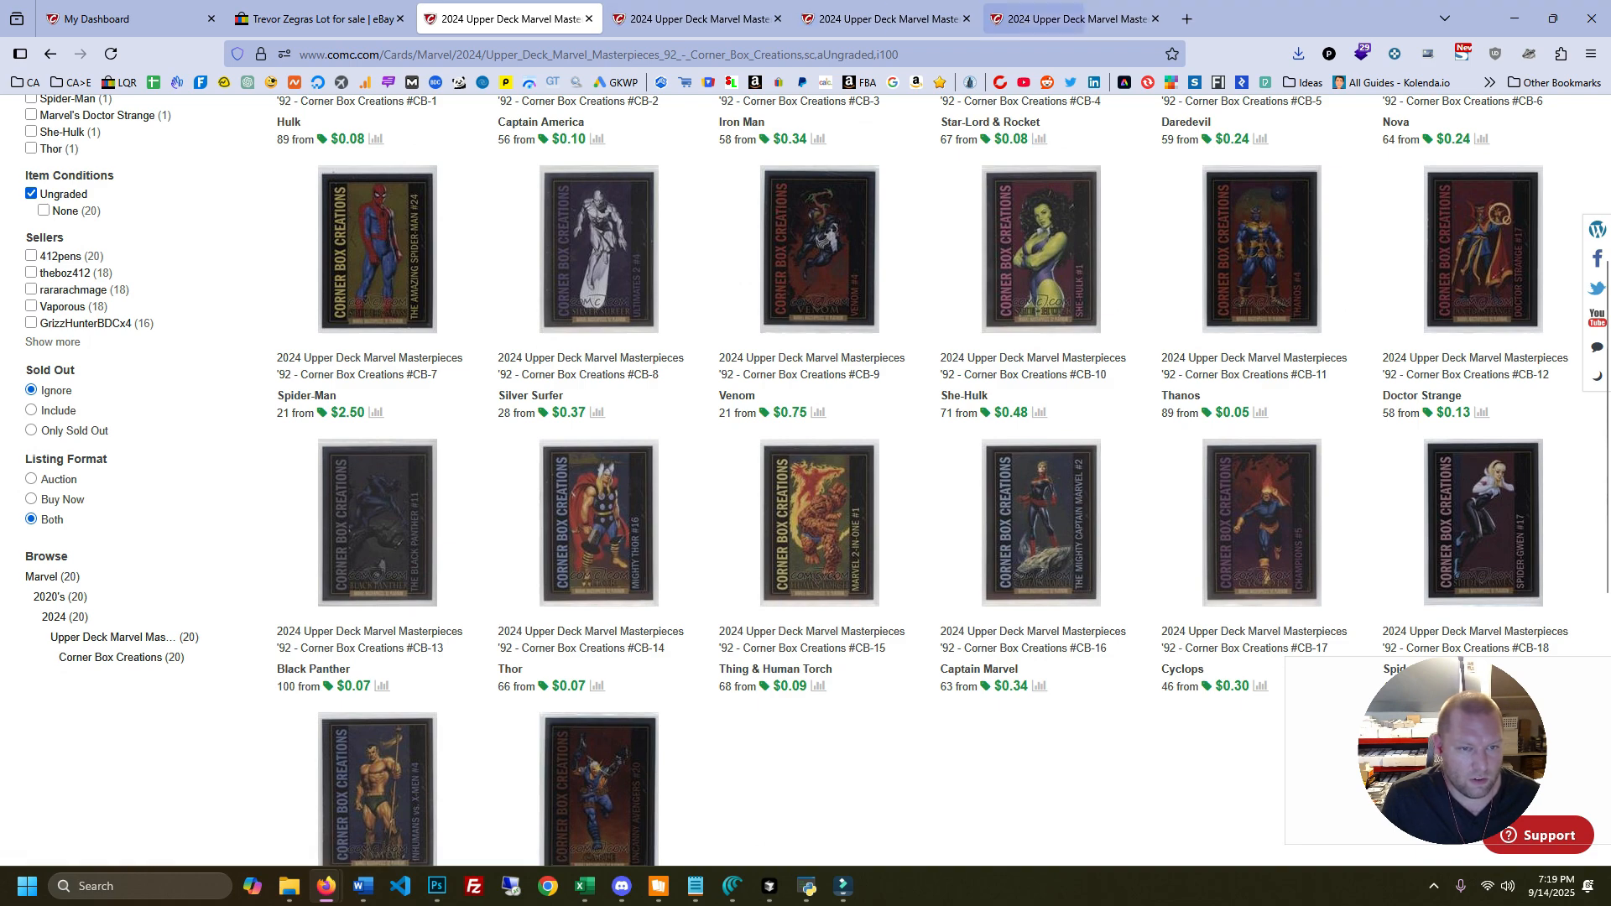
{"action": "middle_click", "coordinate": [1262, 268]}
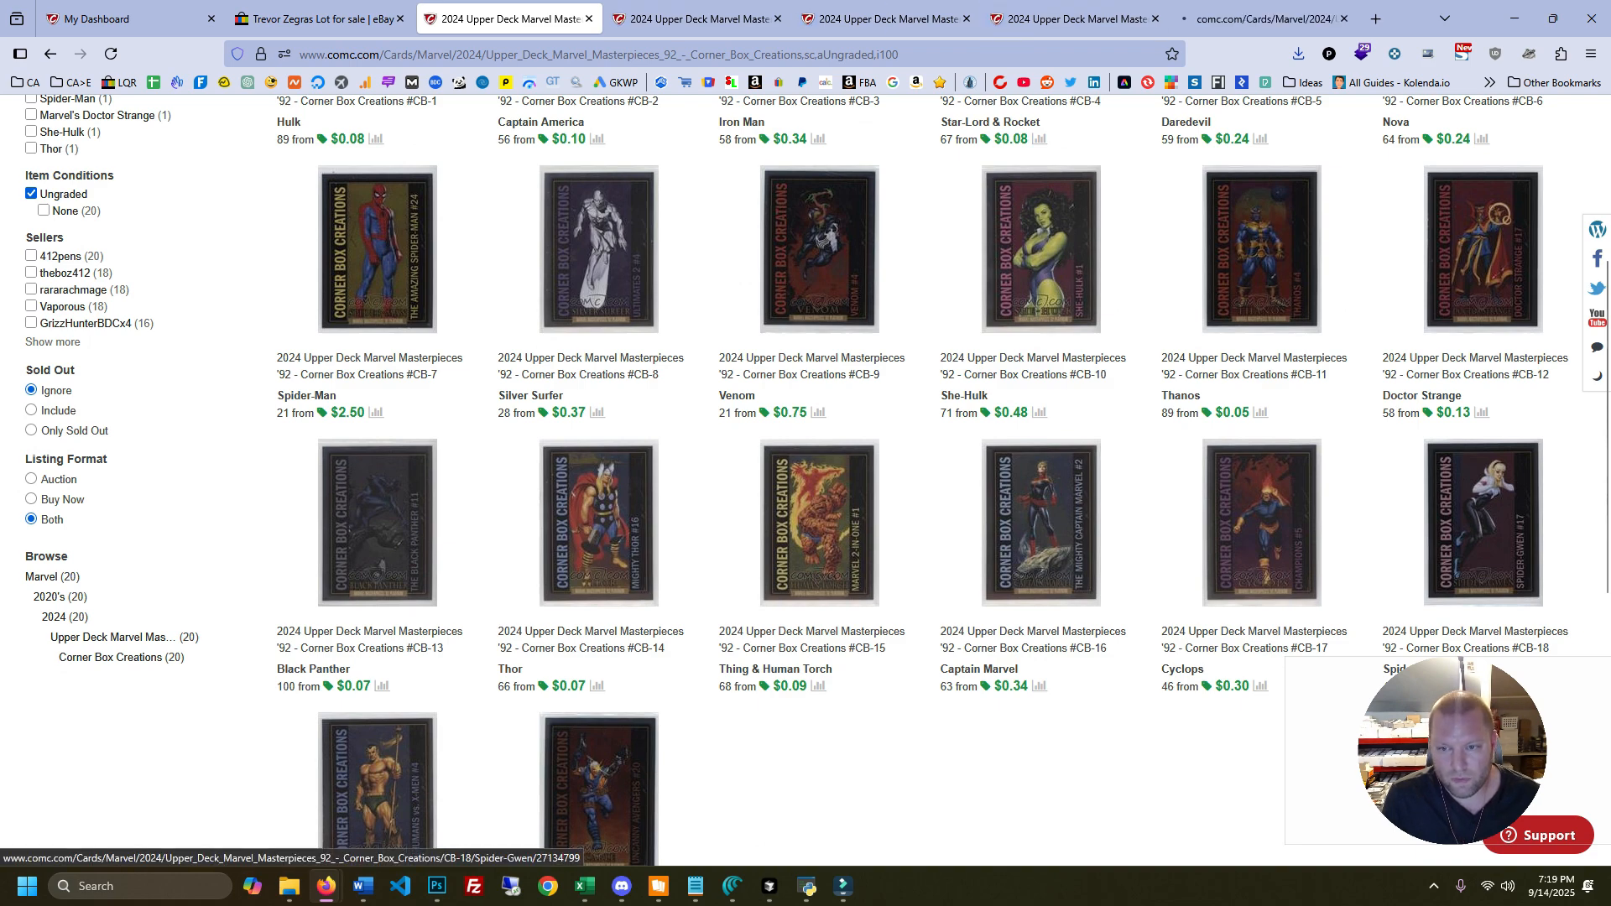
{"action": "scroll", "coordinate": [1262, 420], "scroll_direction": "down", "scroll_amount": 2}
{"action": "middle_click", "coordinate": [378, 352]}
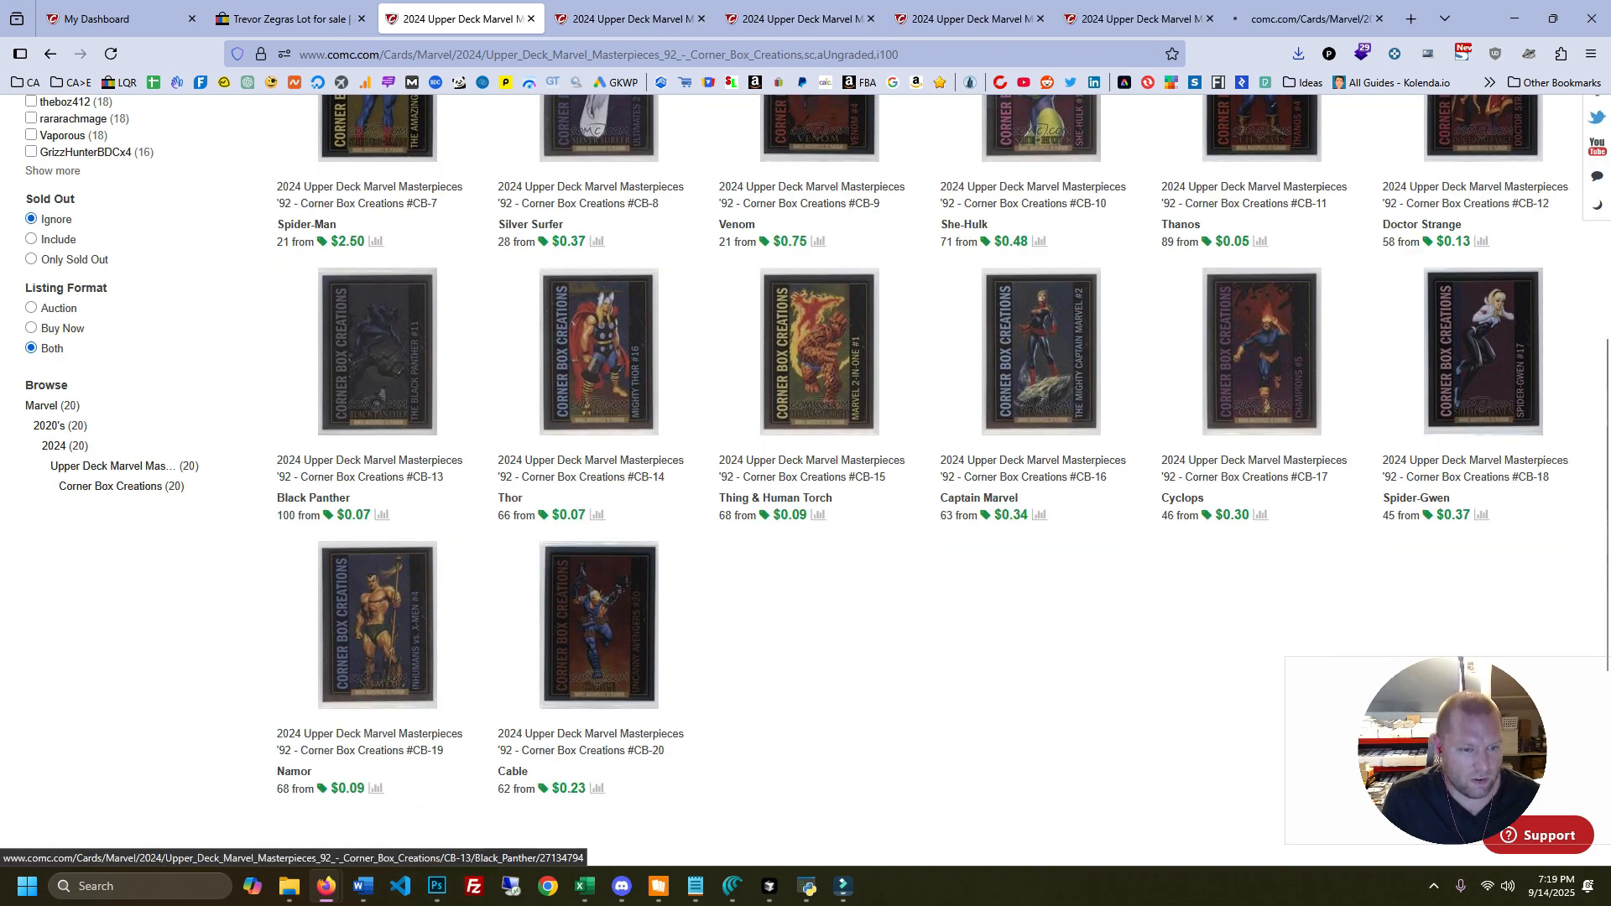
{"action": "middle_click", "coordinate": [599, 353]}
{"action": "middle_click", "coordinate": [819, 352]}
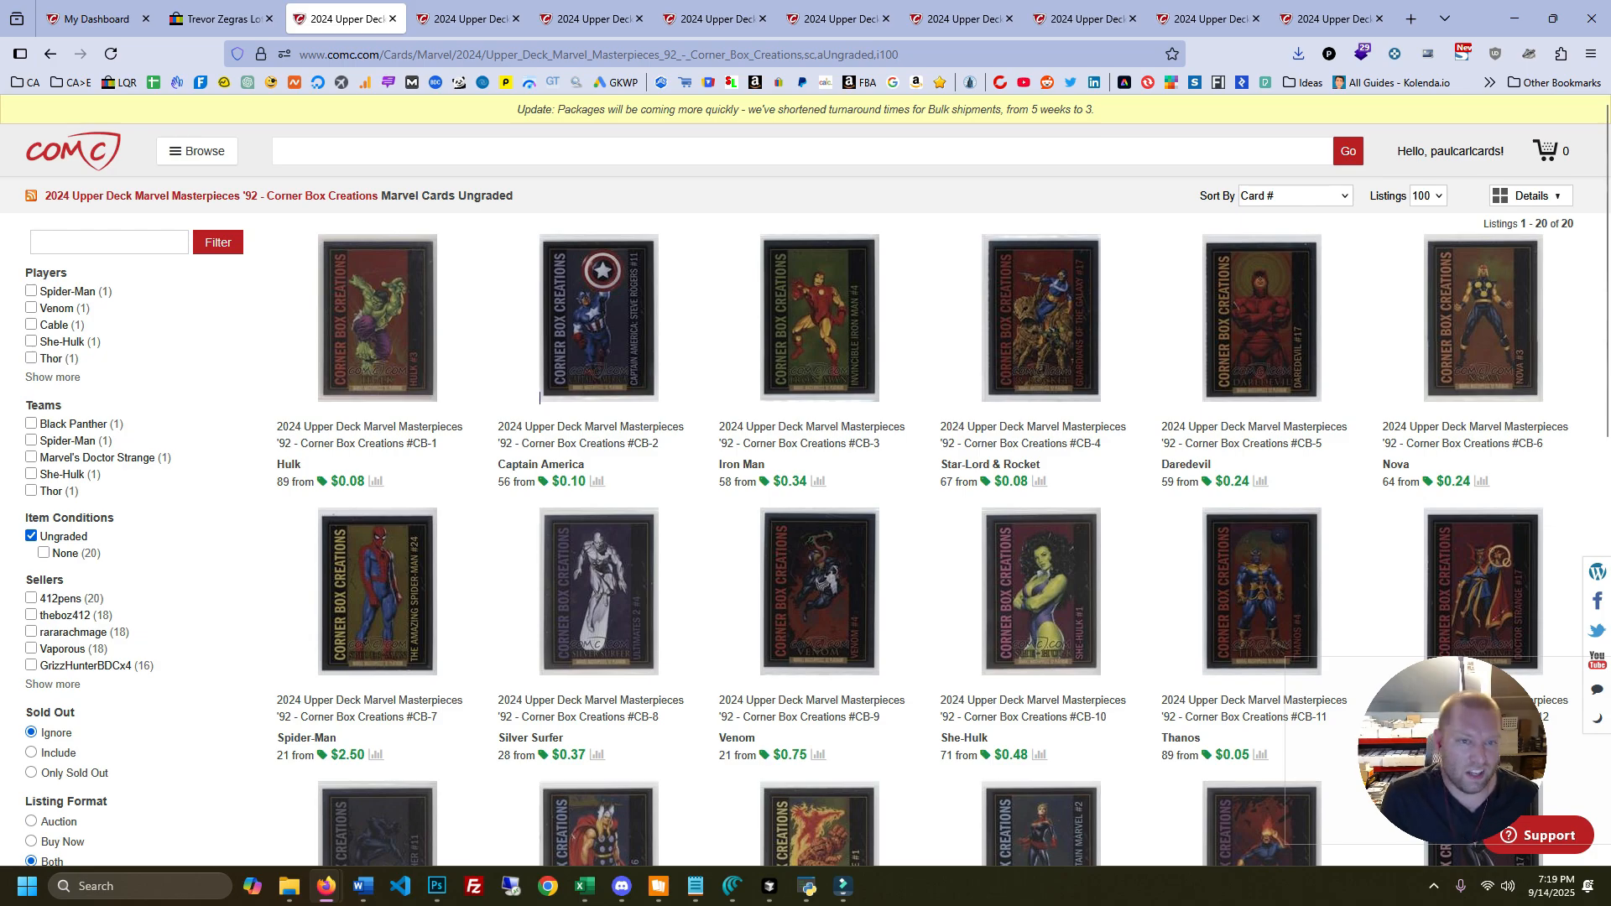
{"action": "key", "text": "ctrl+w"}
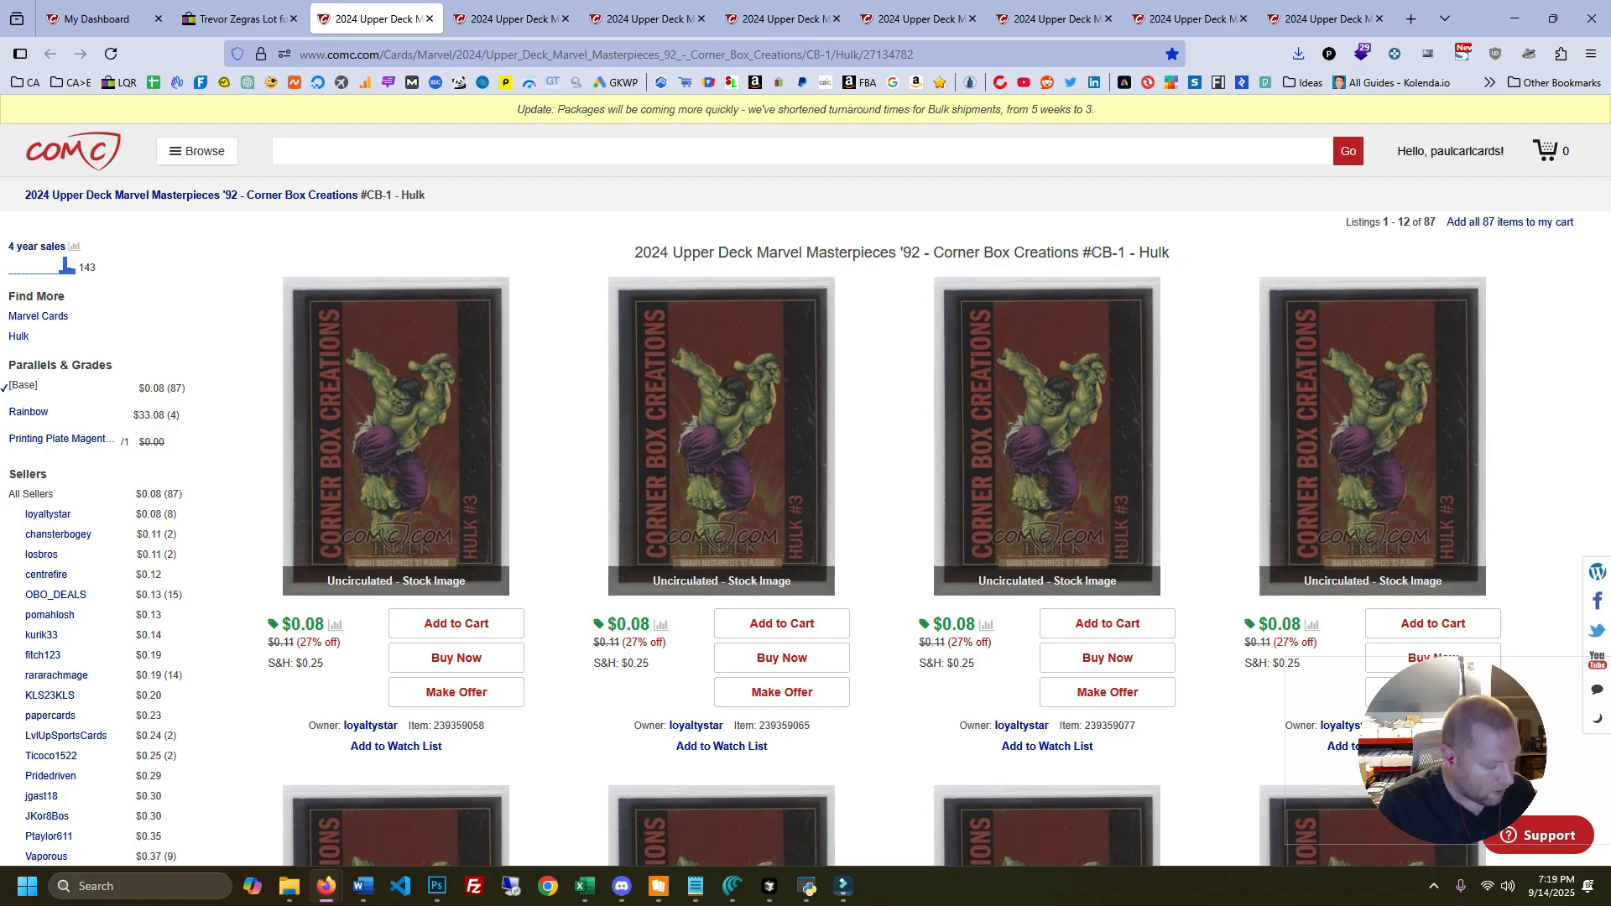
{"action": "key", "text": "ctrl+shift+t"}
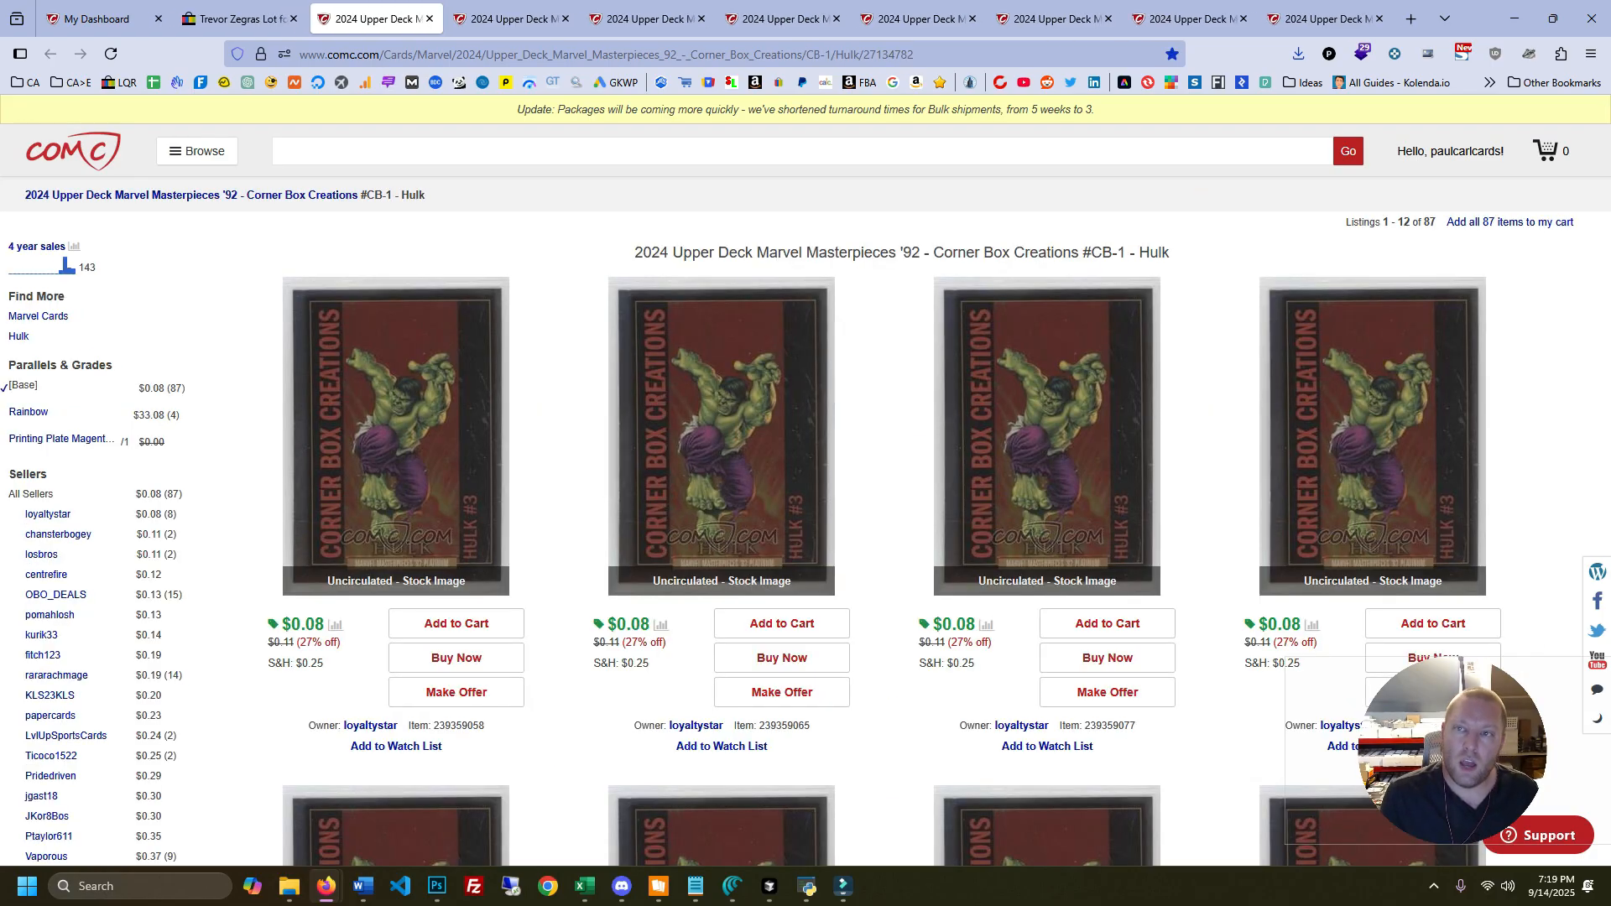
Search the web for "terry bradshaw stats" in a new tab, and close the results
{"action": "key", "text": "ctrl+t"}
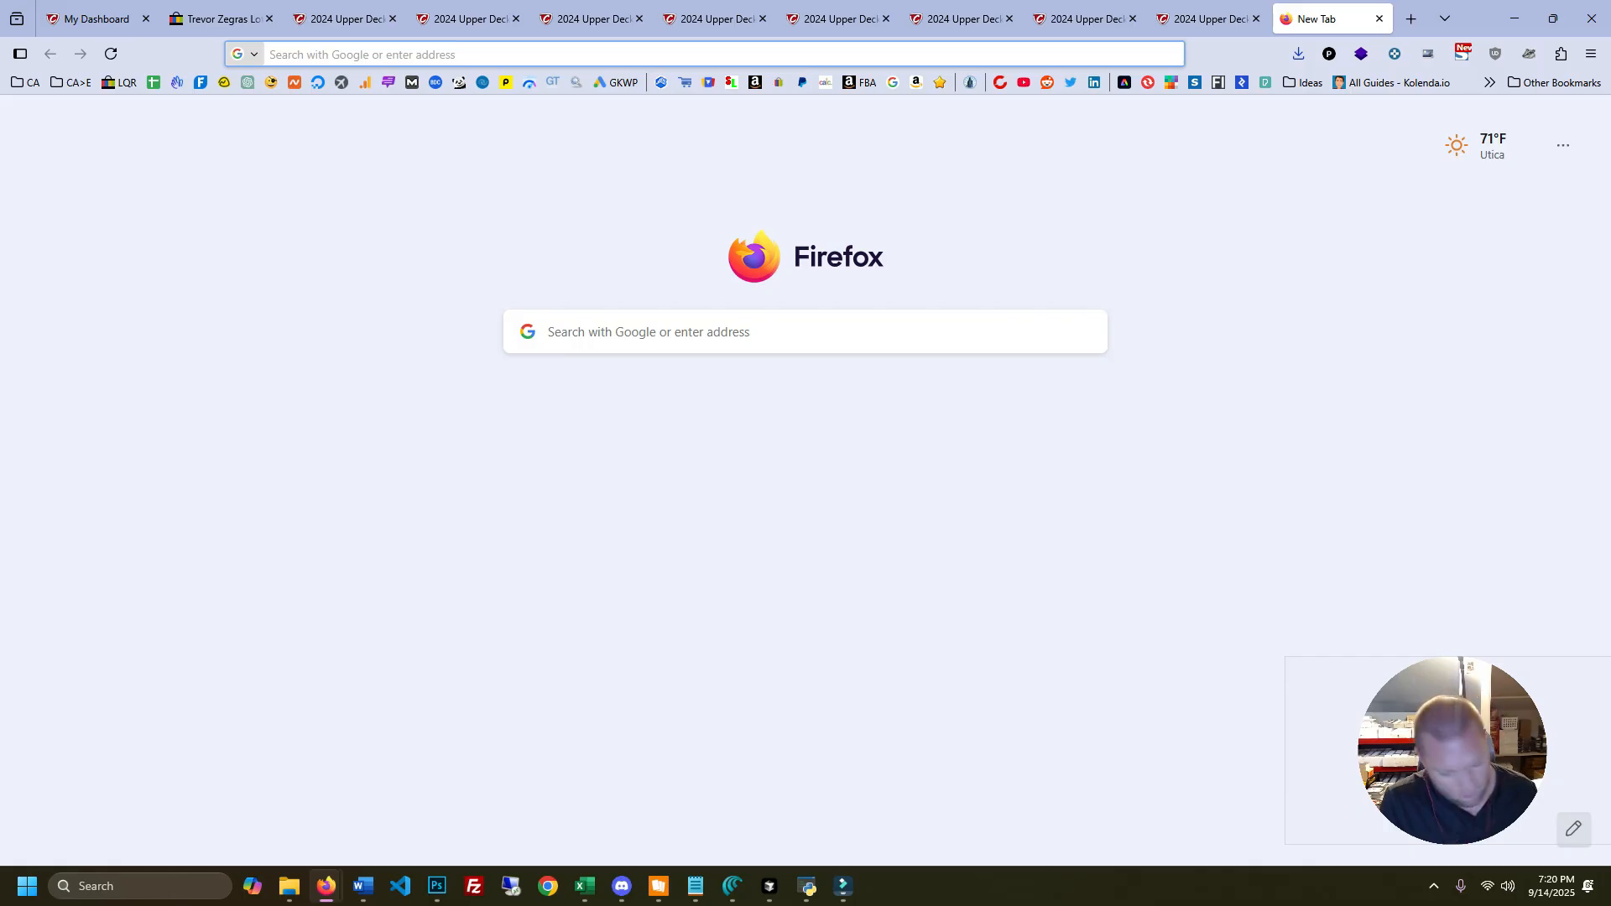
{"action": "type", "text": "terry brads"}
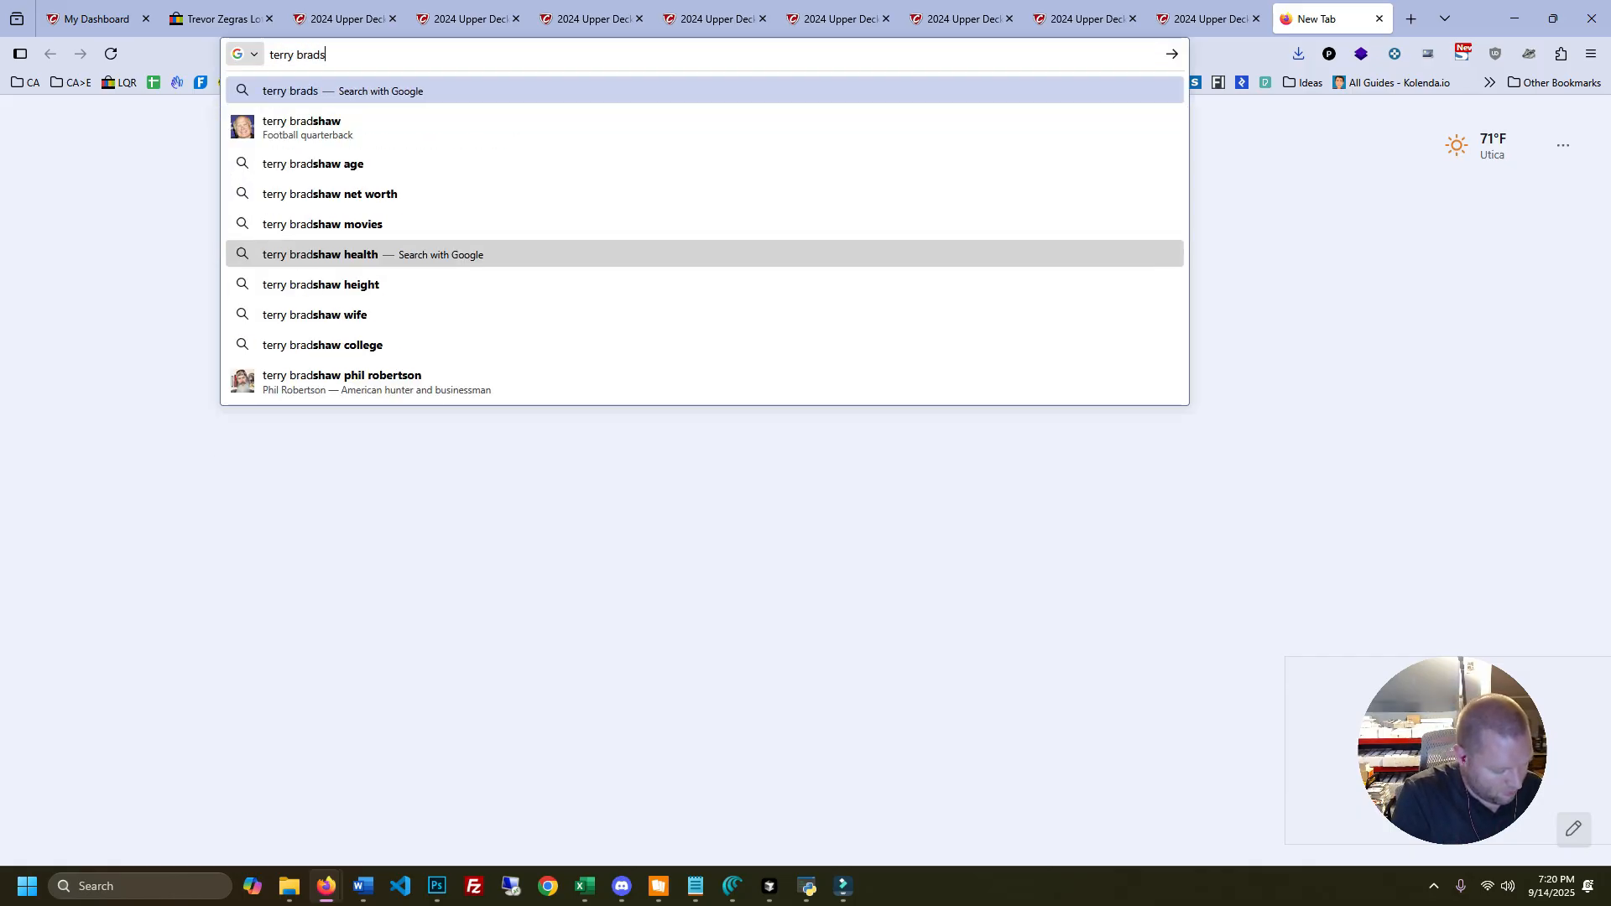
{"action": "type", "text": "haw stats"}
{"action": "key", "text": "Return"}
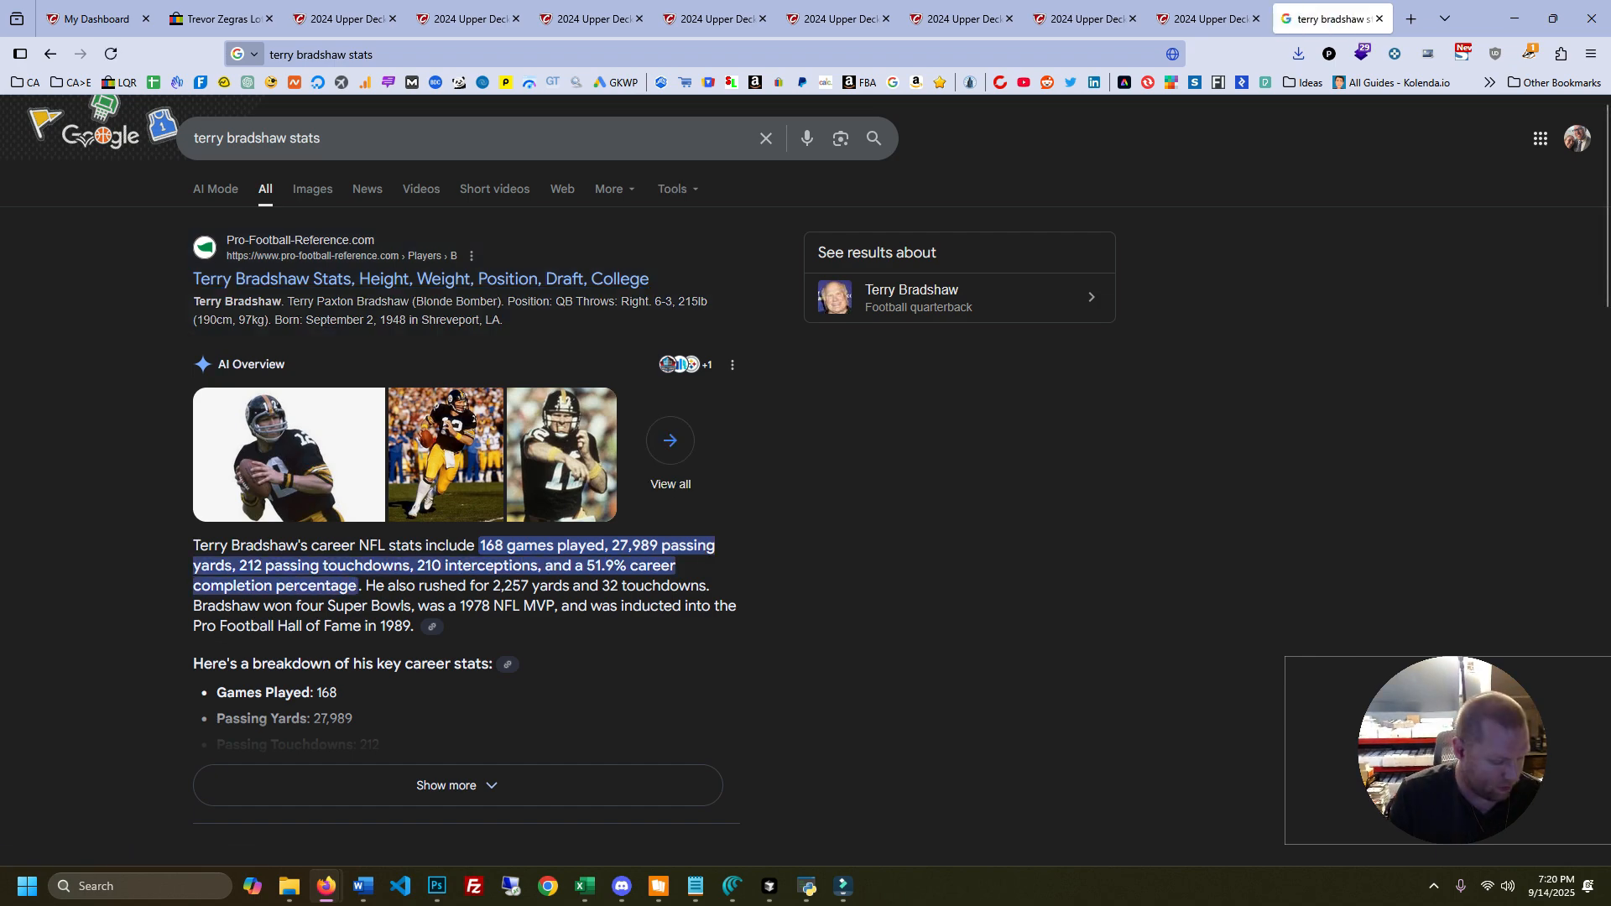
{"action": "key", "text": "ctrl+w"}
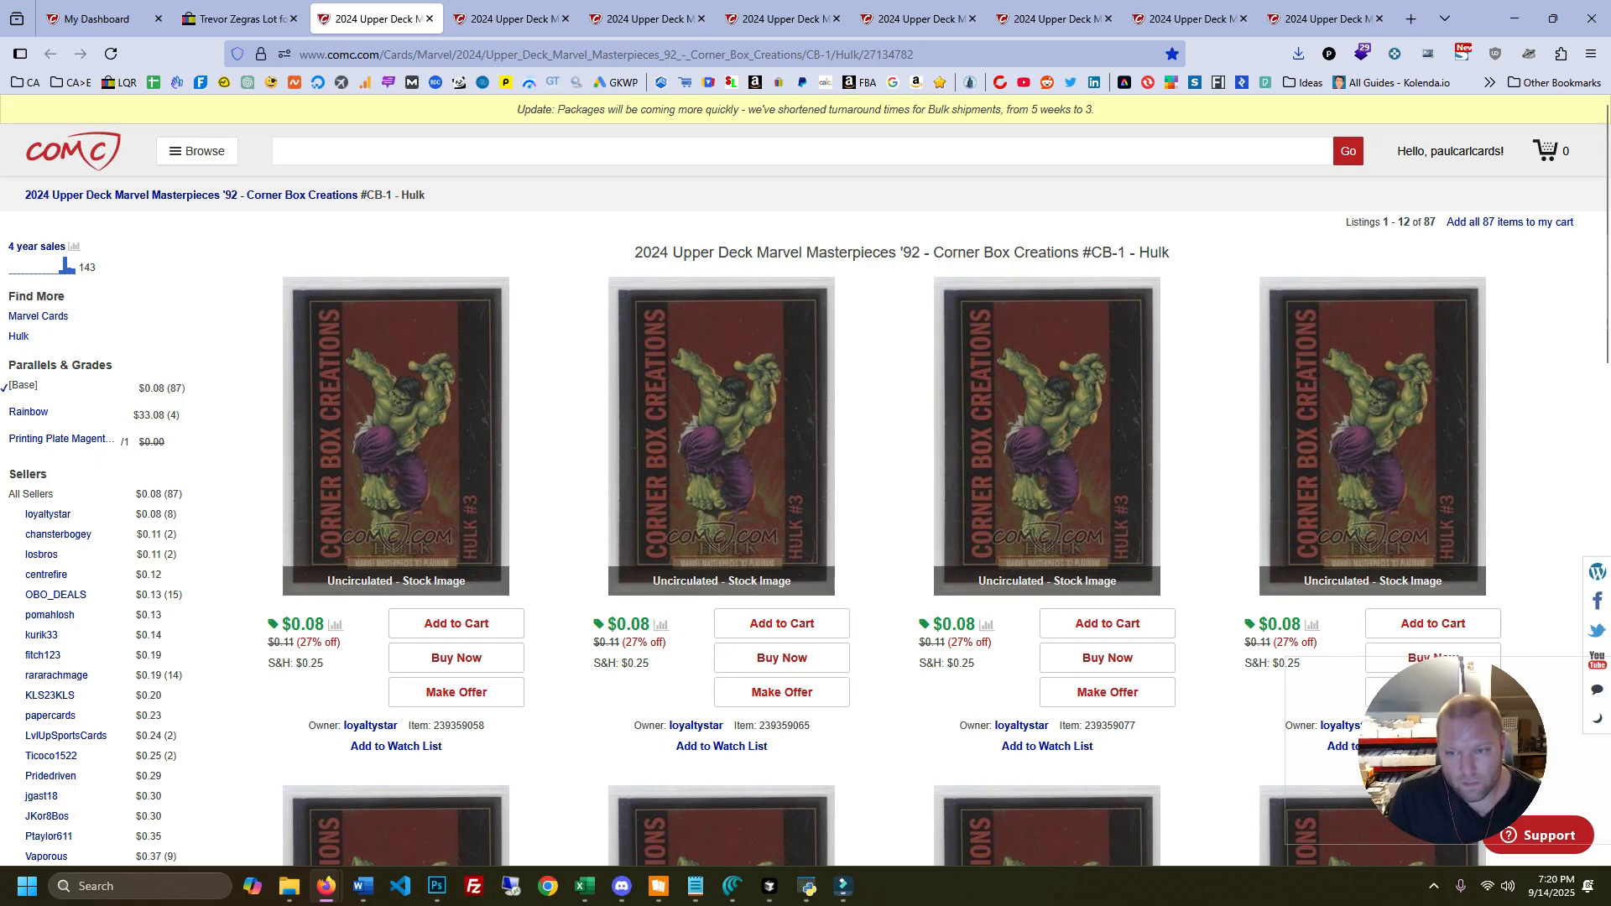
Add the first four $0.08 Hulk #CB-1 listings to the cart and close the Hulk page
{"action": "left_click", "coordinate": [456, 623]}
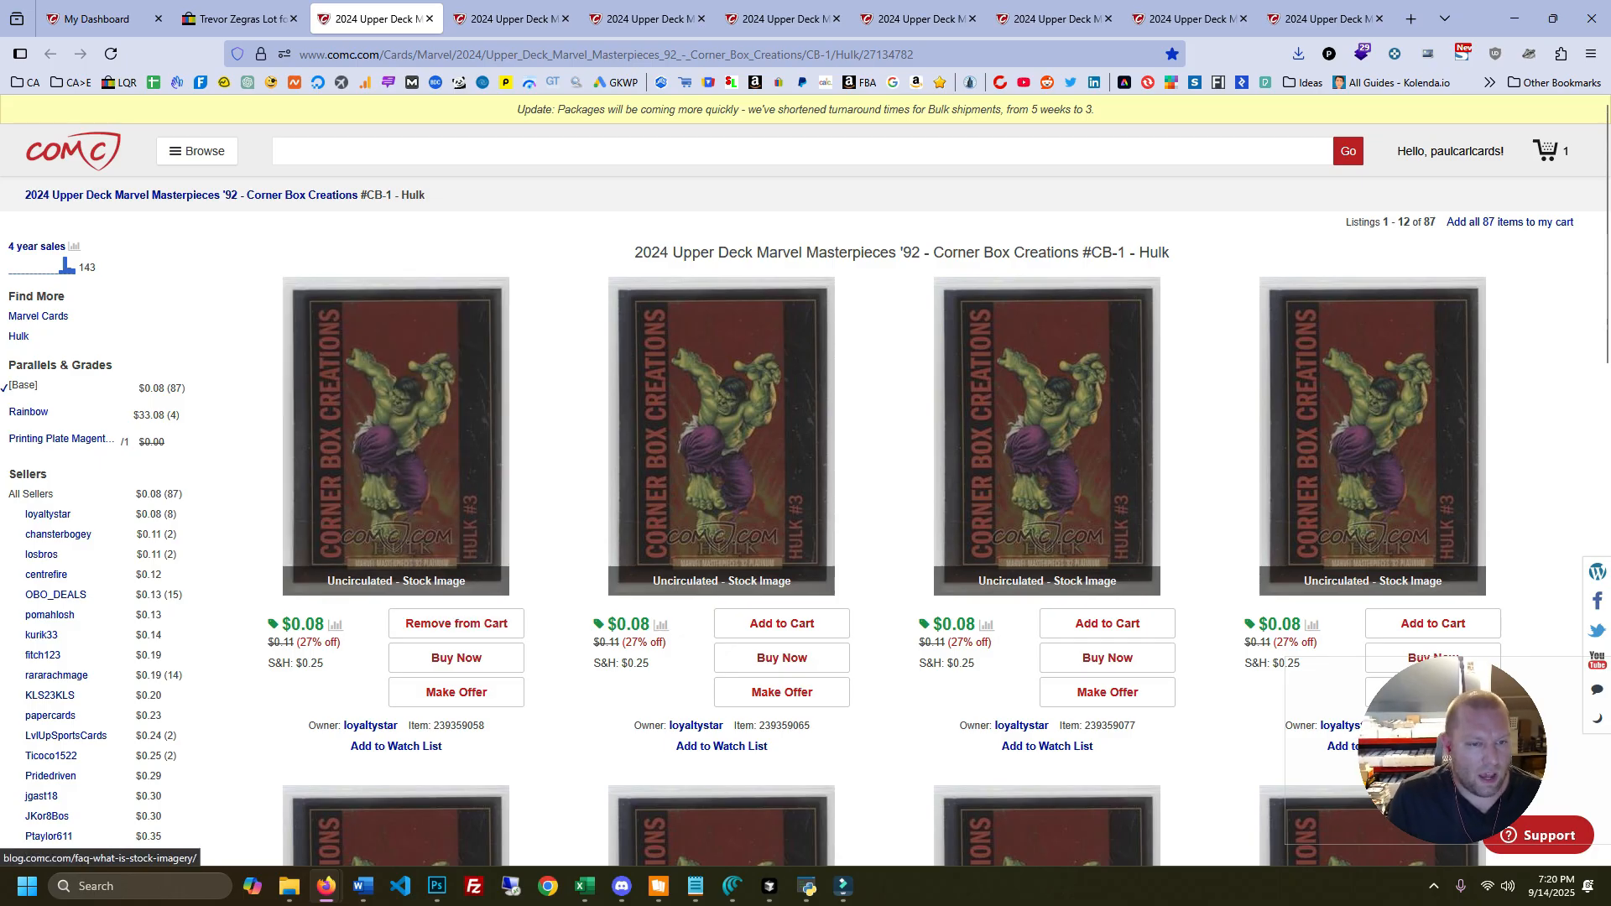
{"action": "left_click", "coordinate": [782, 623]}
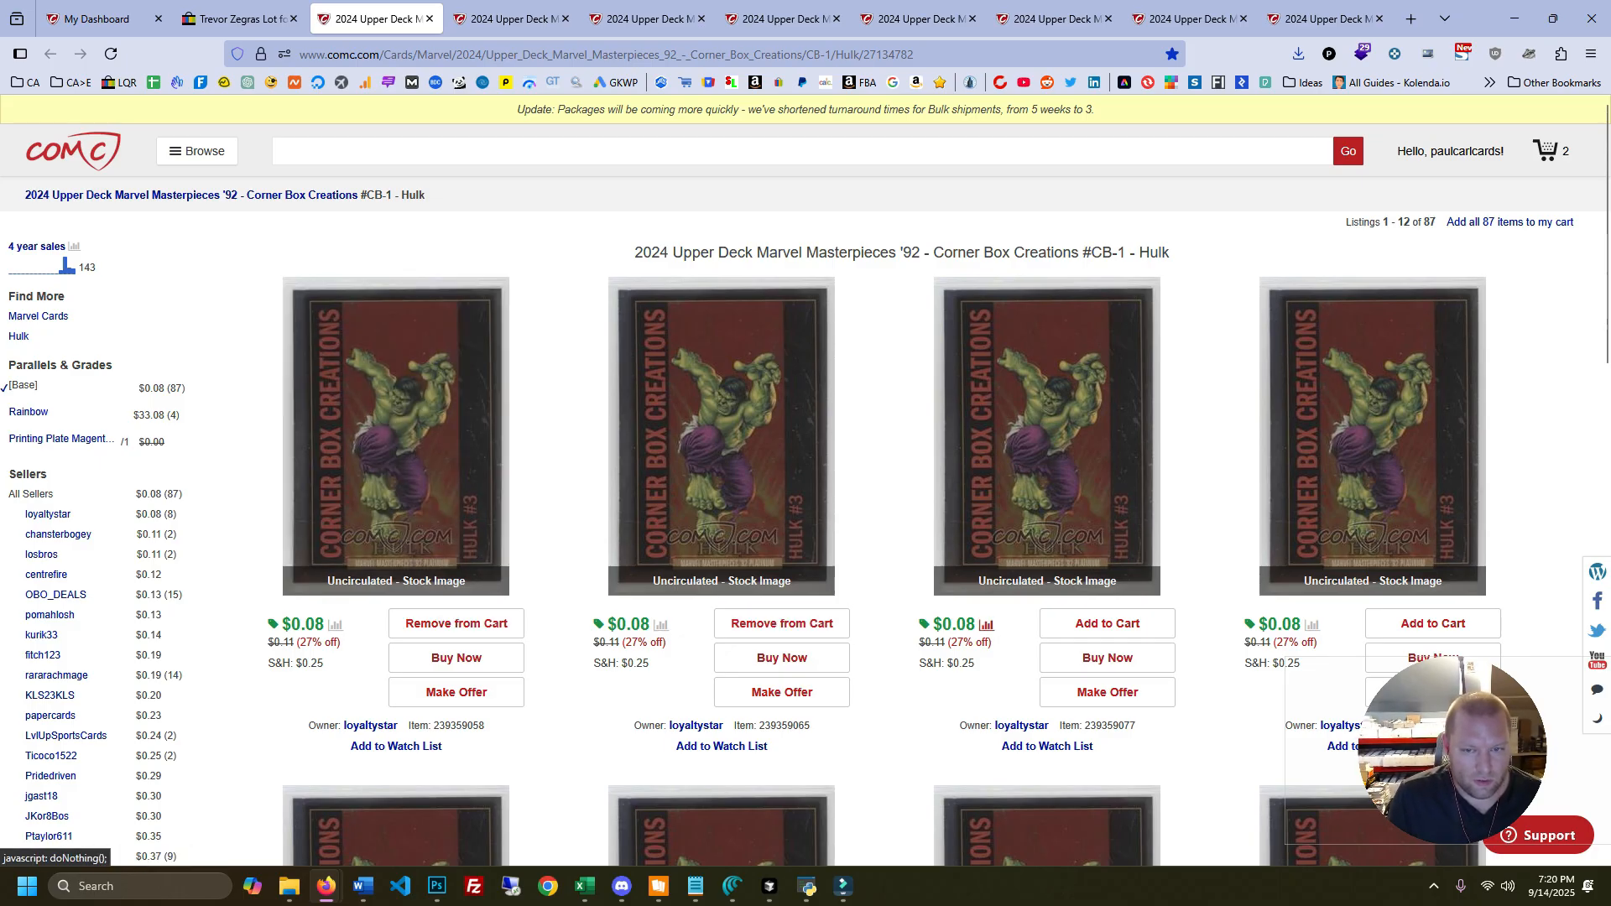
{"action": "left_click", "coordinate": [1107, 623]}
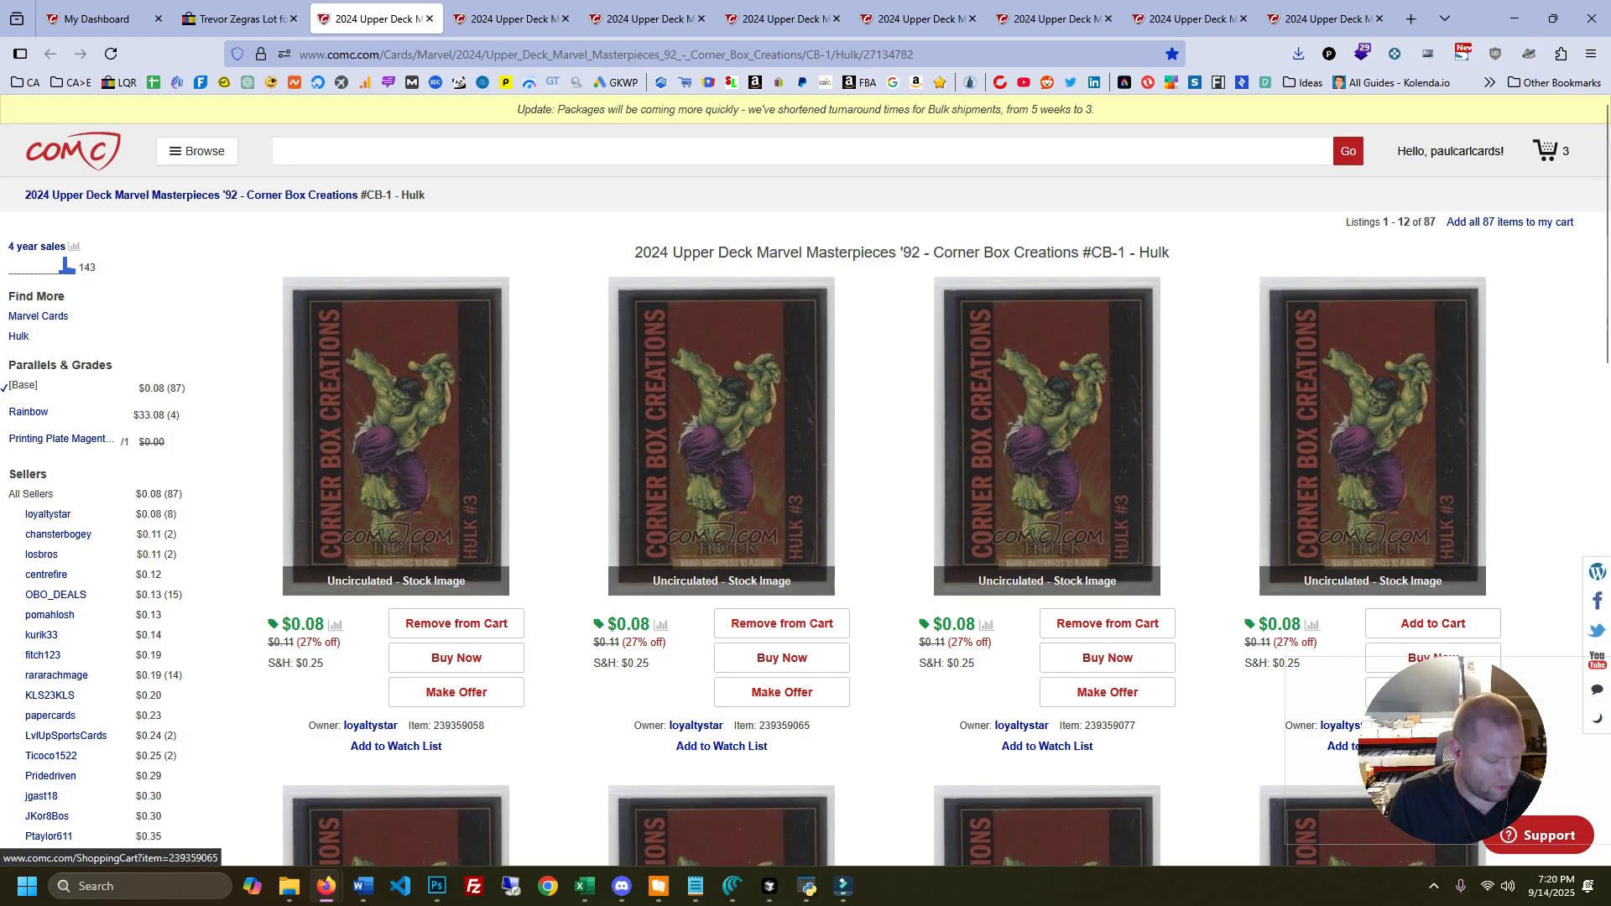
{"action": "left_click", "coordinate": [1433, 624]}
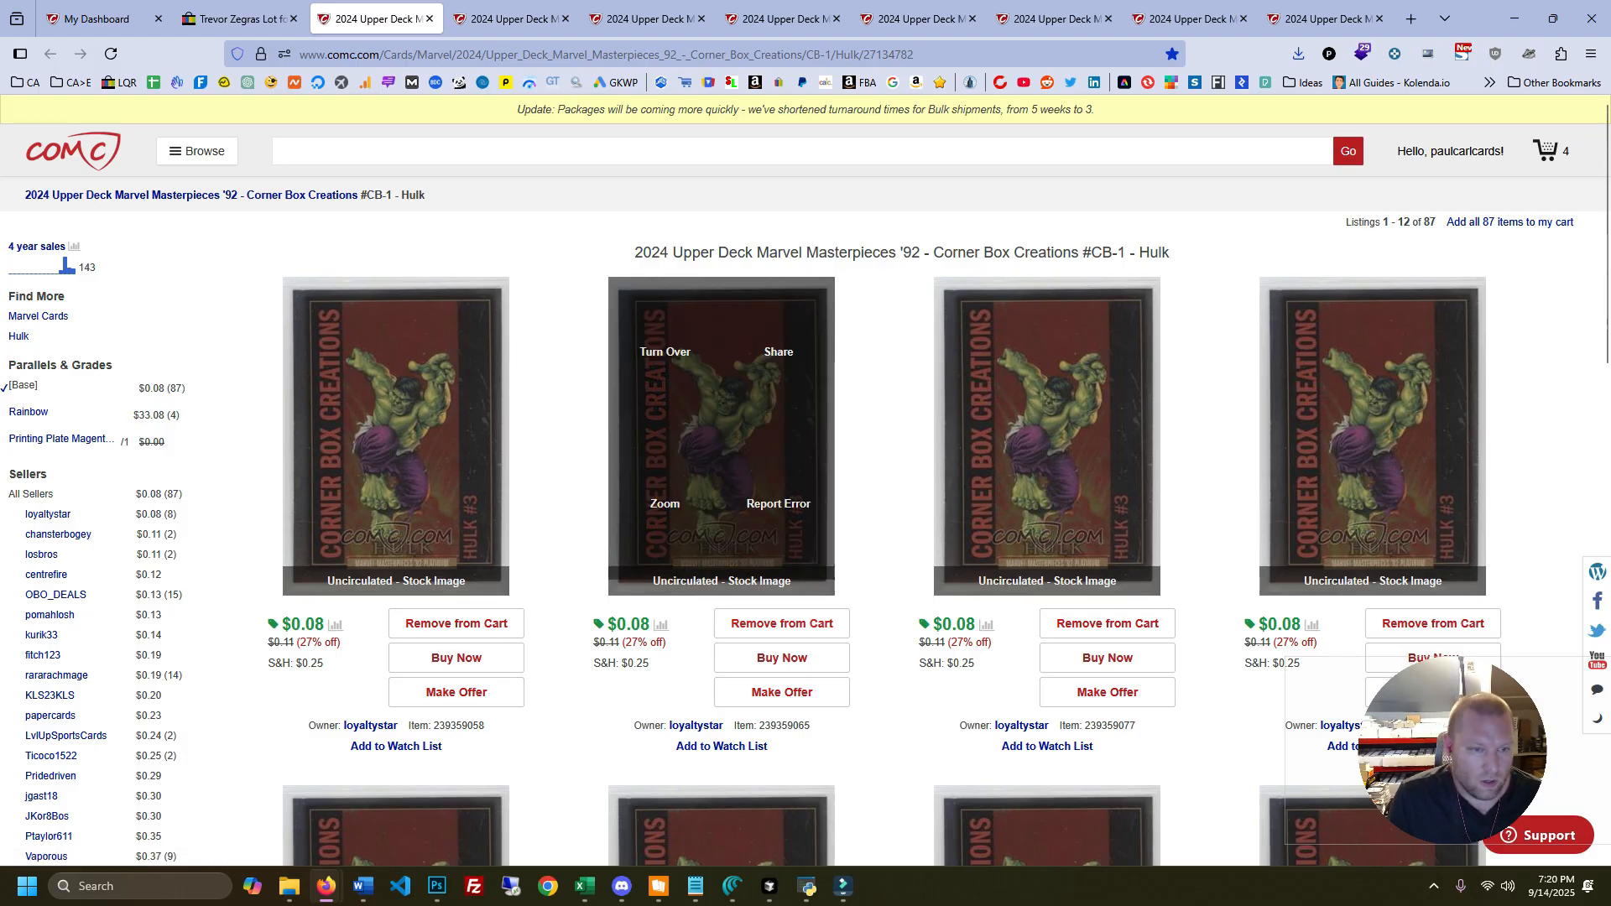
{"action": "key", "text": "ctrl+w"}
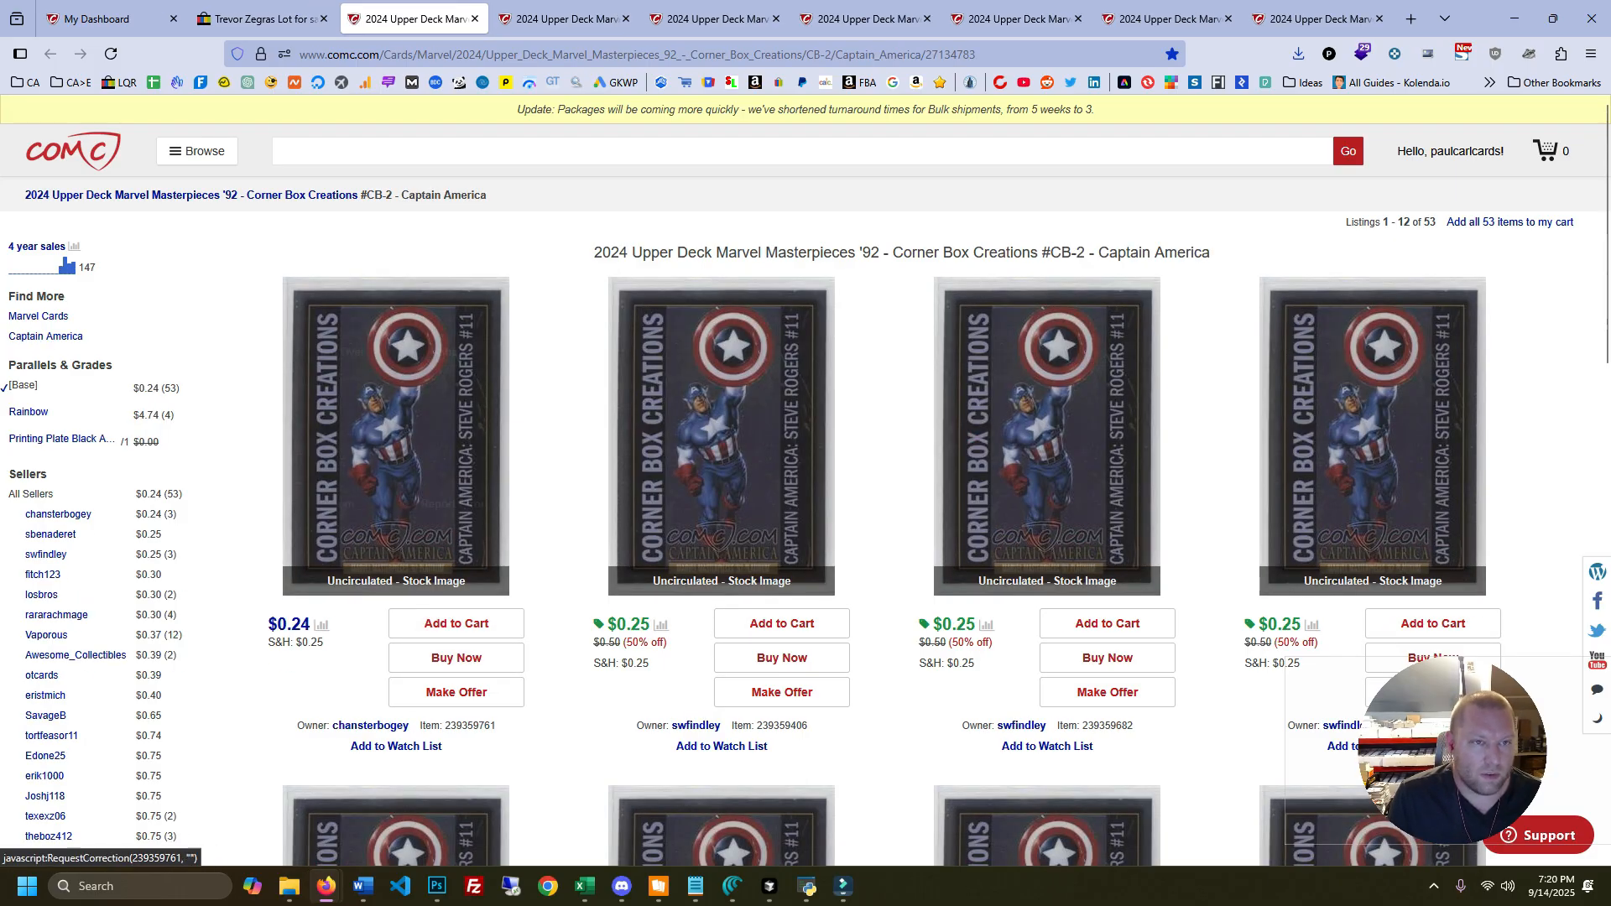
Skip the Captain America listings, add the two $0.10 Star-Lord & Rocket #CB-4 listings to the cart, and close their page
{"action": "key", "text": "ctrl+w"}
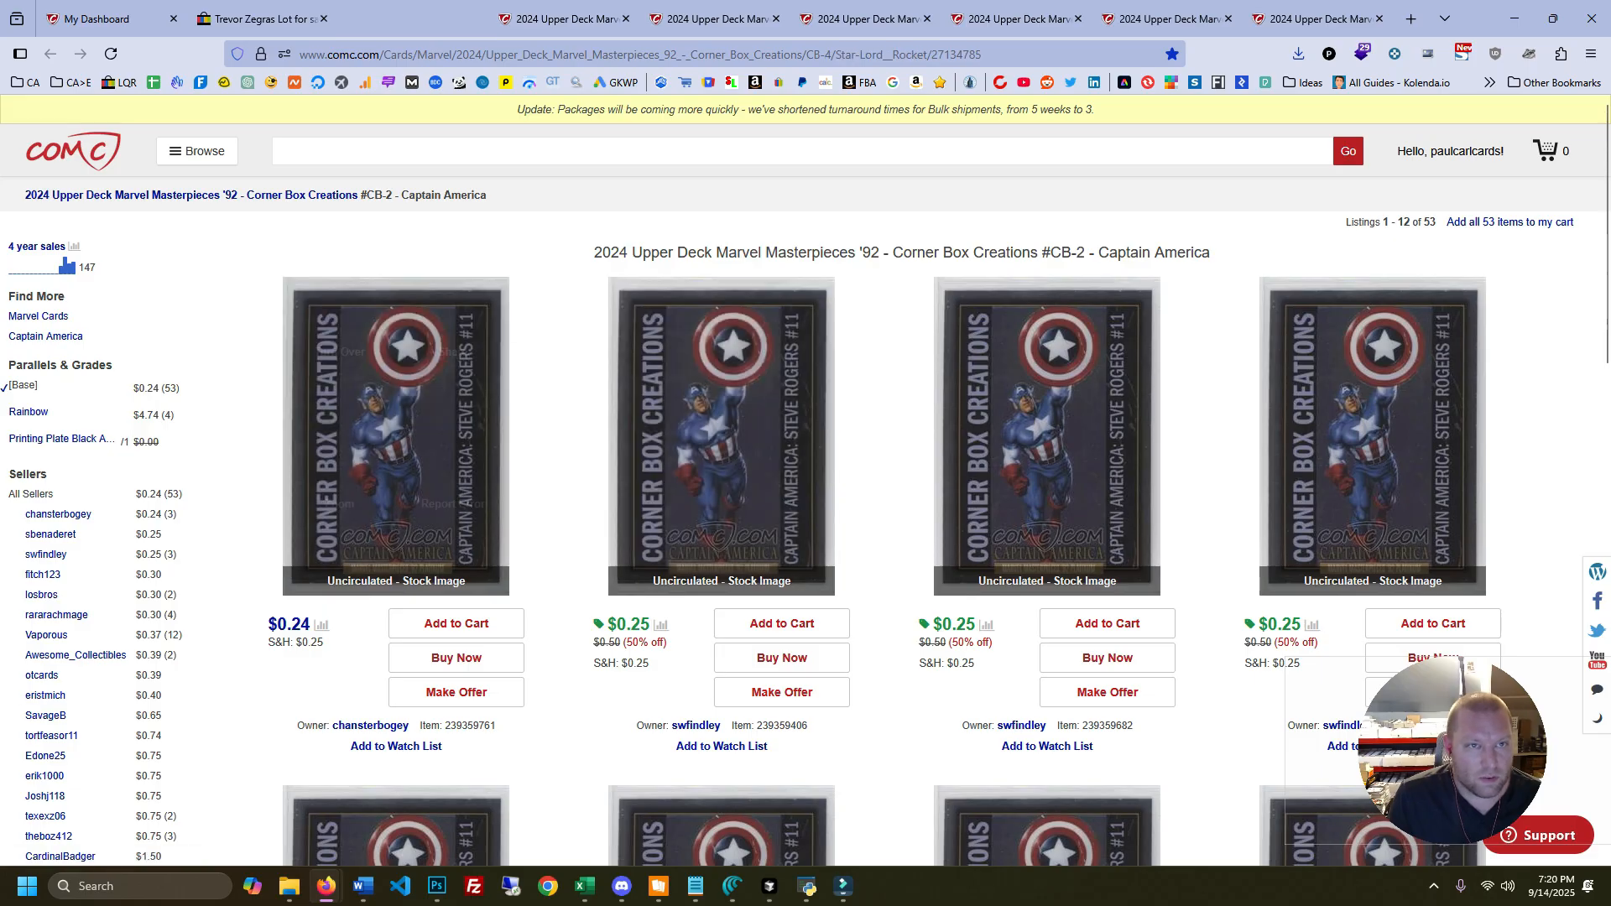
{"action": "left_click", "coordinate": [455, 623]}
{"action": "left_click", "coordinate": [782, 623]}
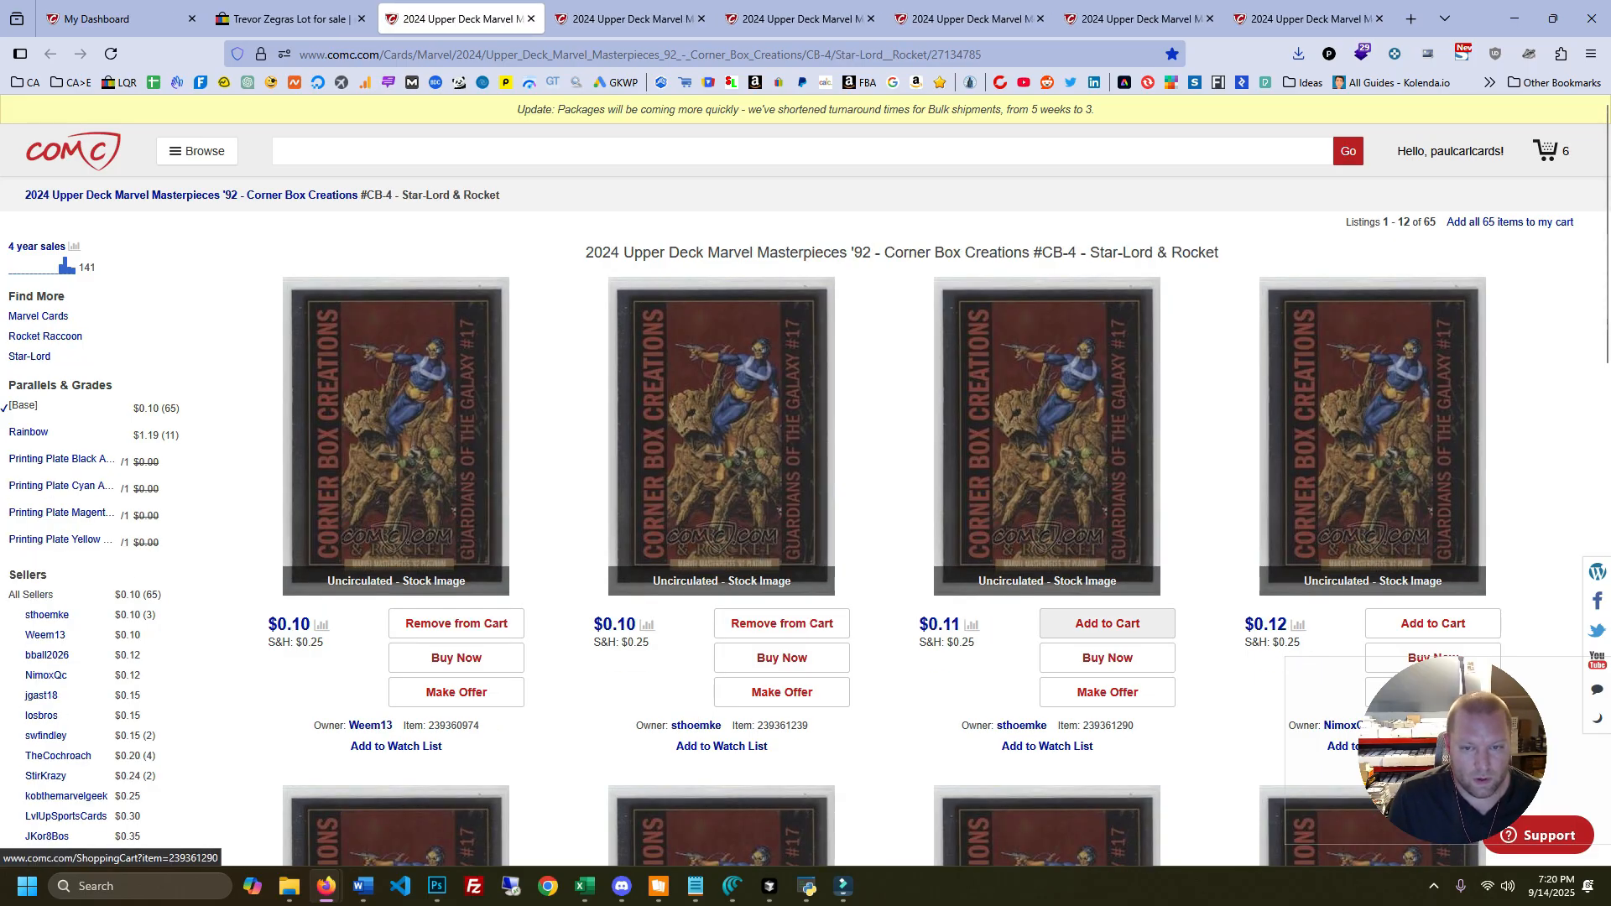
{"action": "key", "text": "ctrl+w"}
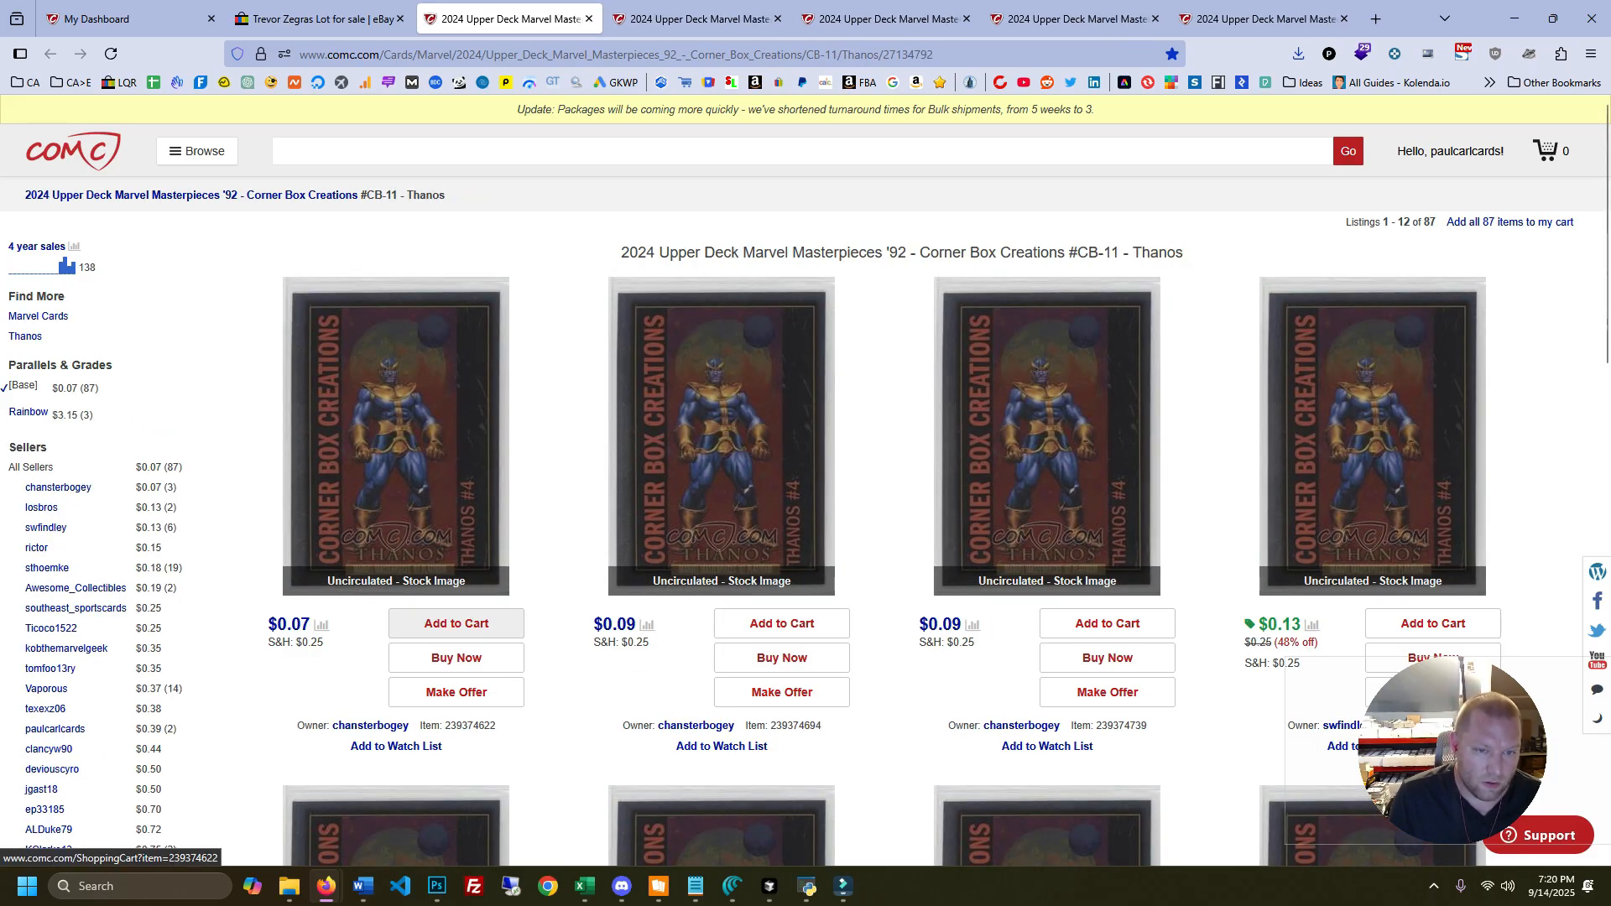
Add the three cheapest Thanos #CB-11 listings, priced $0.07, $0.09 and $0.09, to the cart and close the Thanos page
{"action": "left_click", "coordinate": [456, 623]}
{"action": "left_click", "coordinate": [781, 622]}
{"action": "left_click", "coordinate": [1107, 622]}
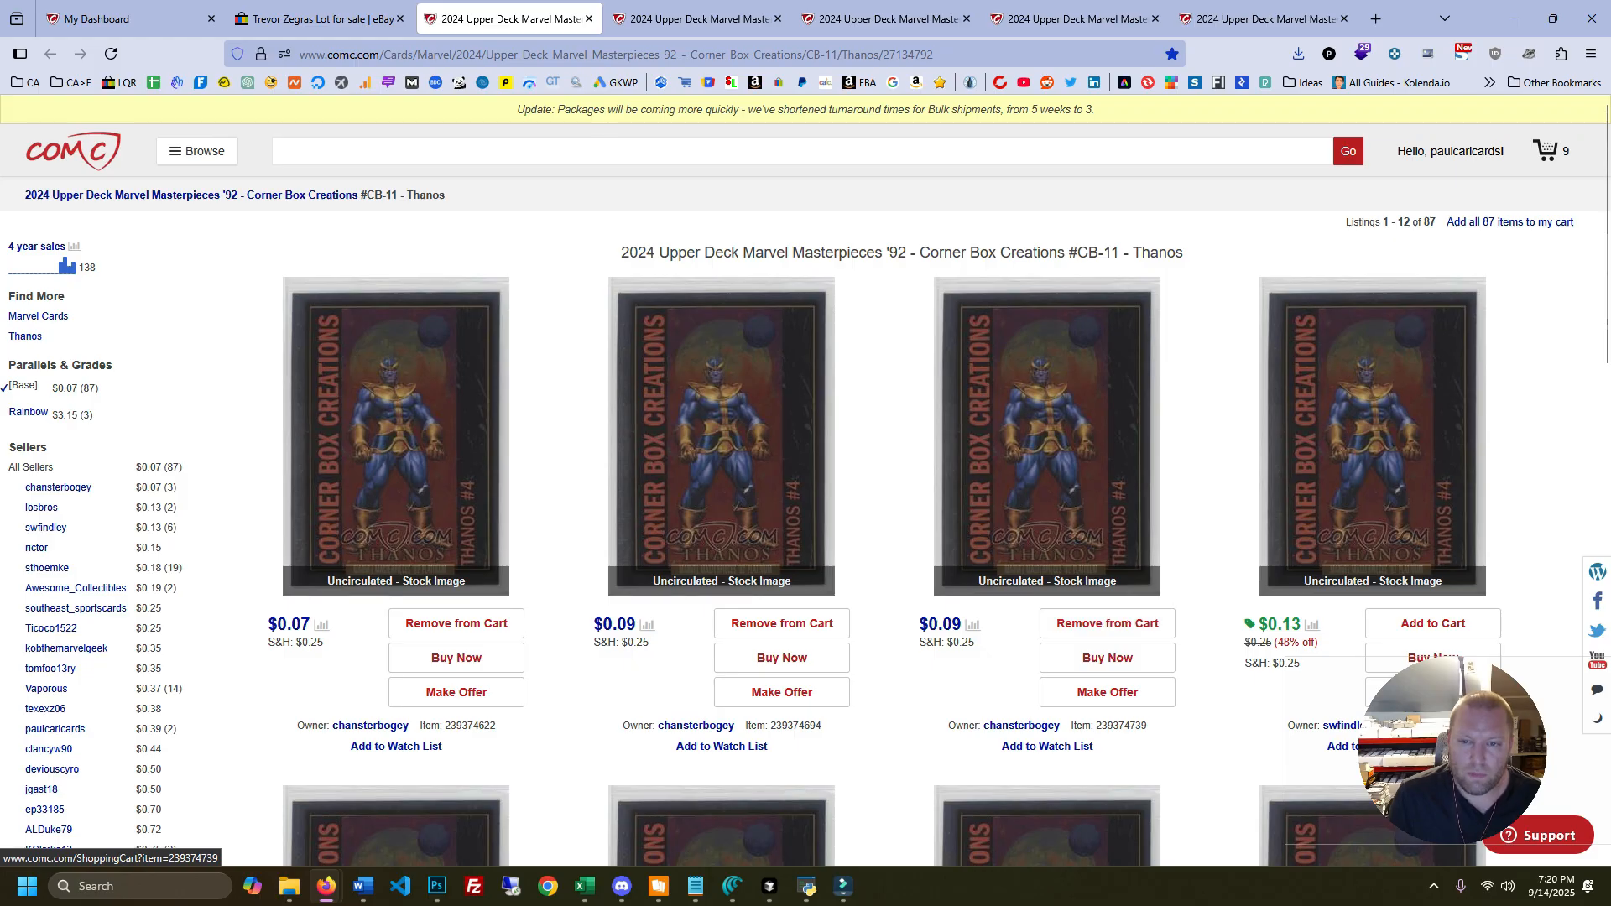
{"action": "key", "text": "ctrl+w"}
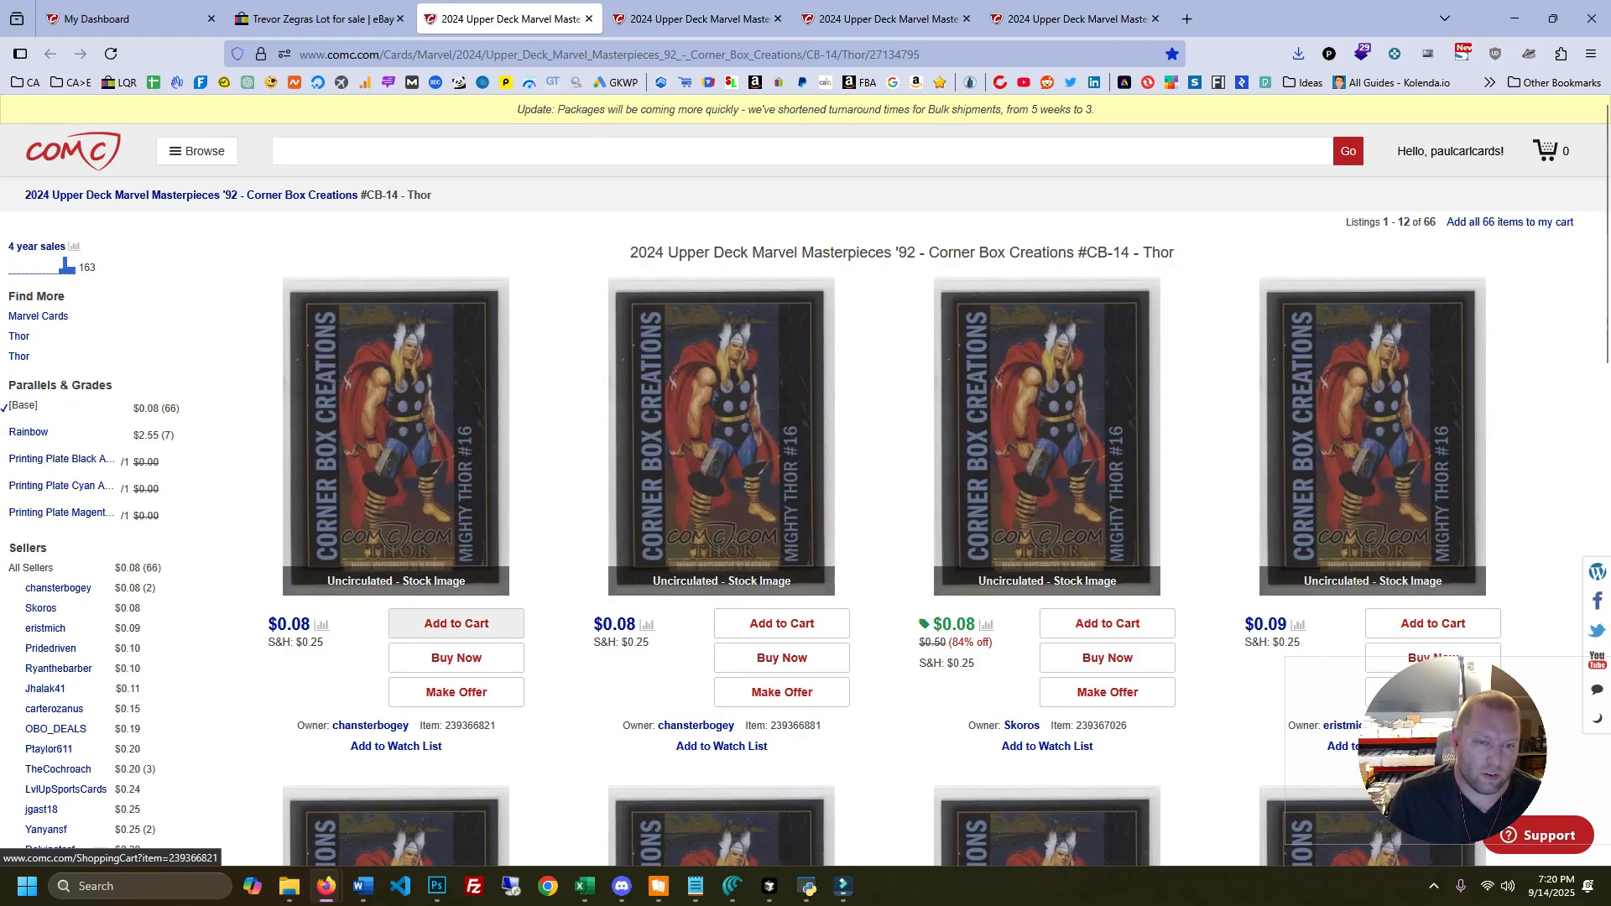
Add the three $0.08 Thor #CB-14 listings to the cart and close the Thor page
{"action": "left_click", "coordinate": [456, 623]}
{"action": "left_click", "coordinate": [781, 623]}
{"action": "left_click", "coordinate": [1107, 622]}
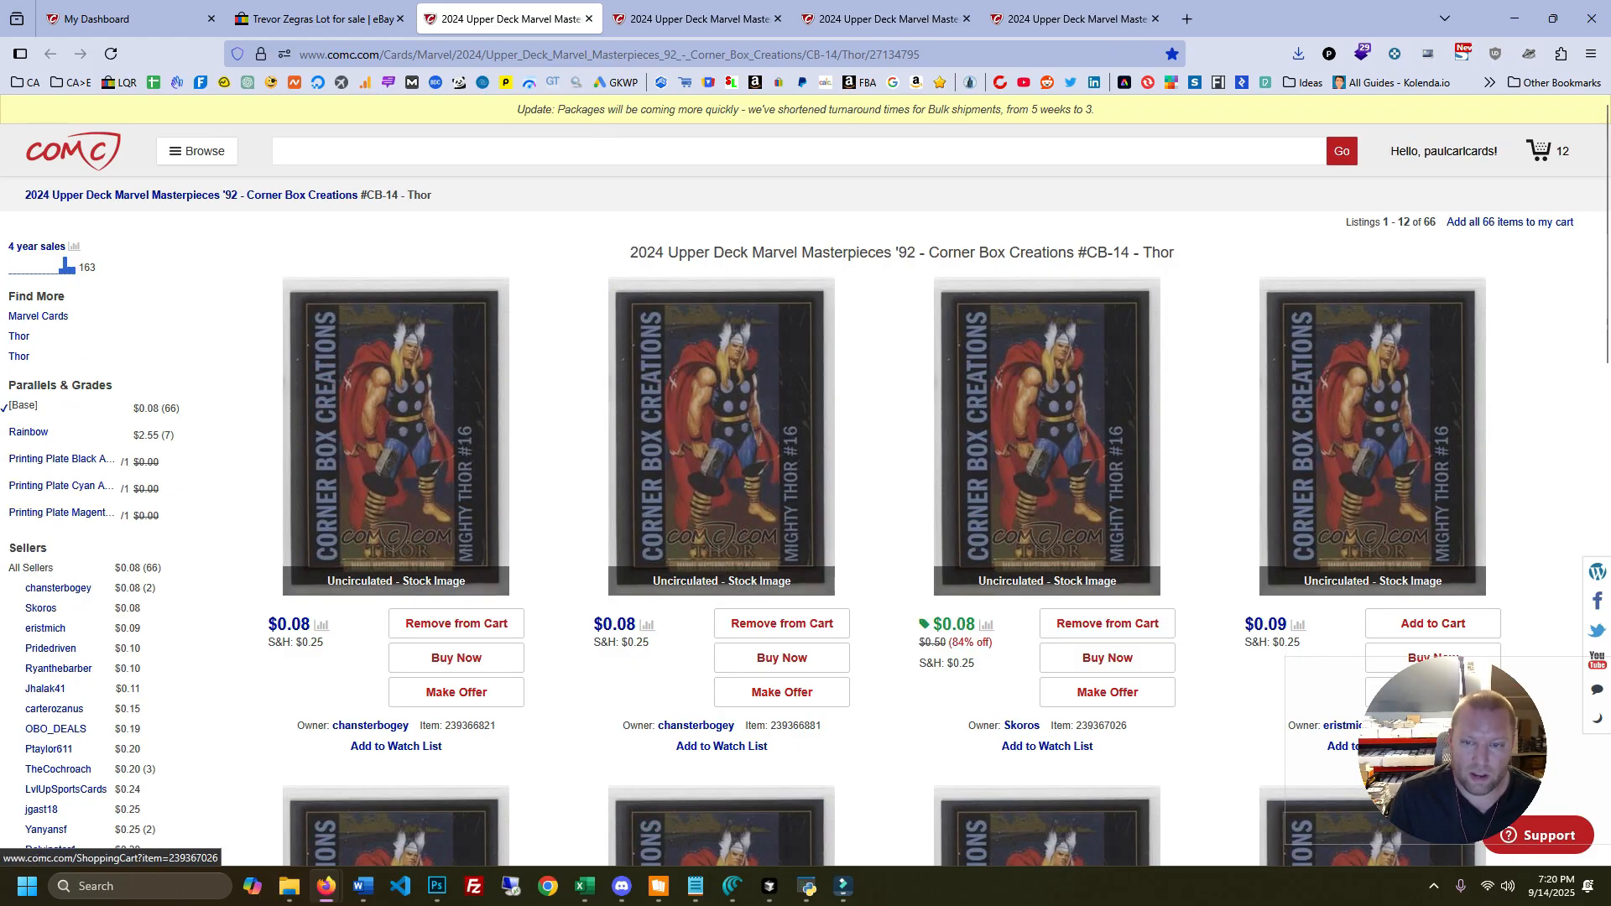
{"action": "key", "text": "ctrl+w"}
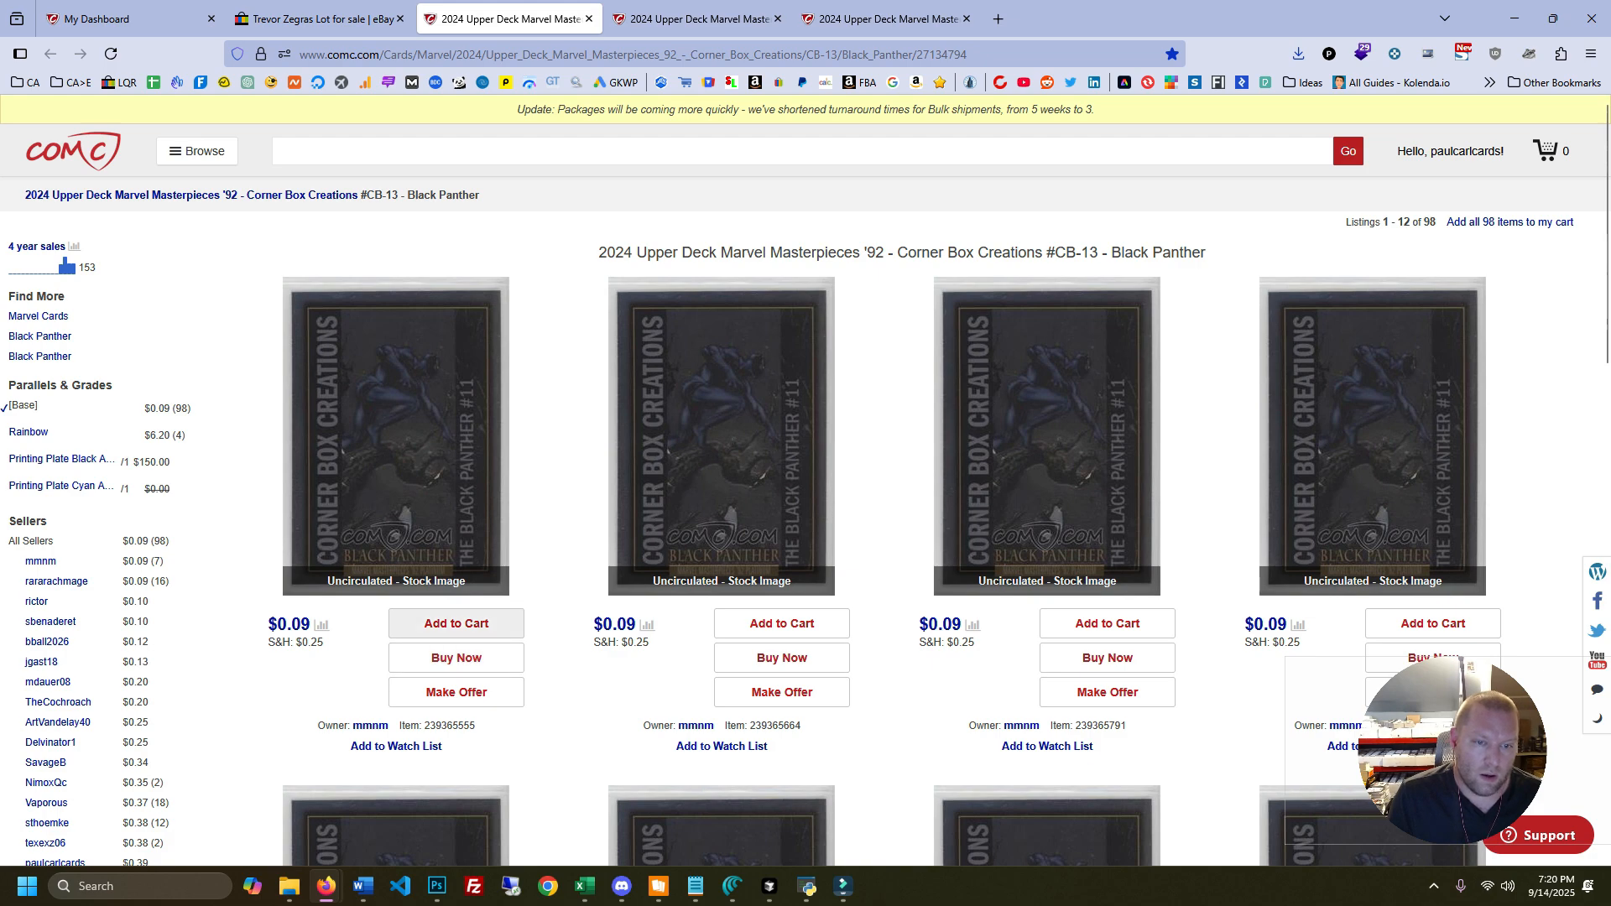
Add the first four $0.09 Black Panther #CB-13 listings to the cart and close the Black Panther page
{"action": "left_click", "coordinate": [455, 623]}
{"action": "left_click", "coordinate": [782, 623]}
{"action": "key", "text": "ctrl+w"}
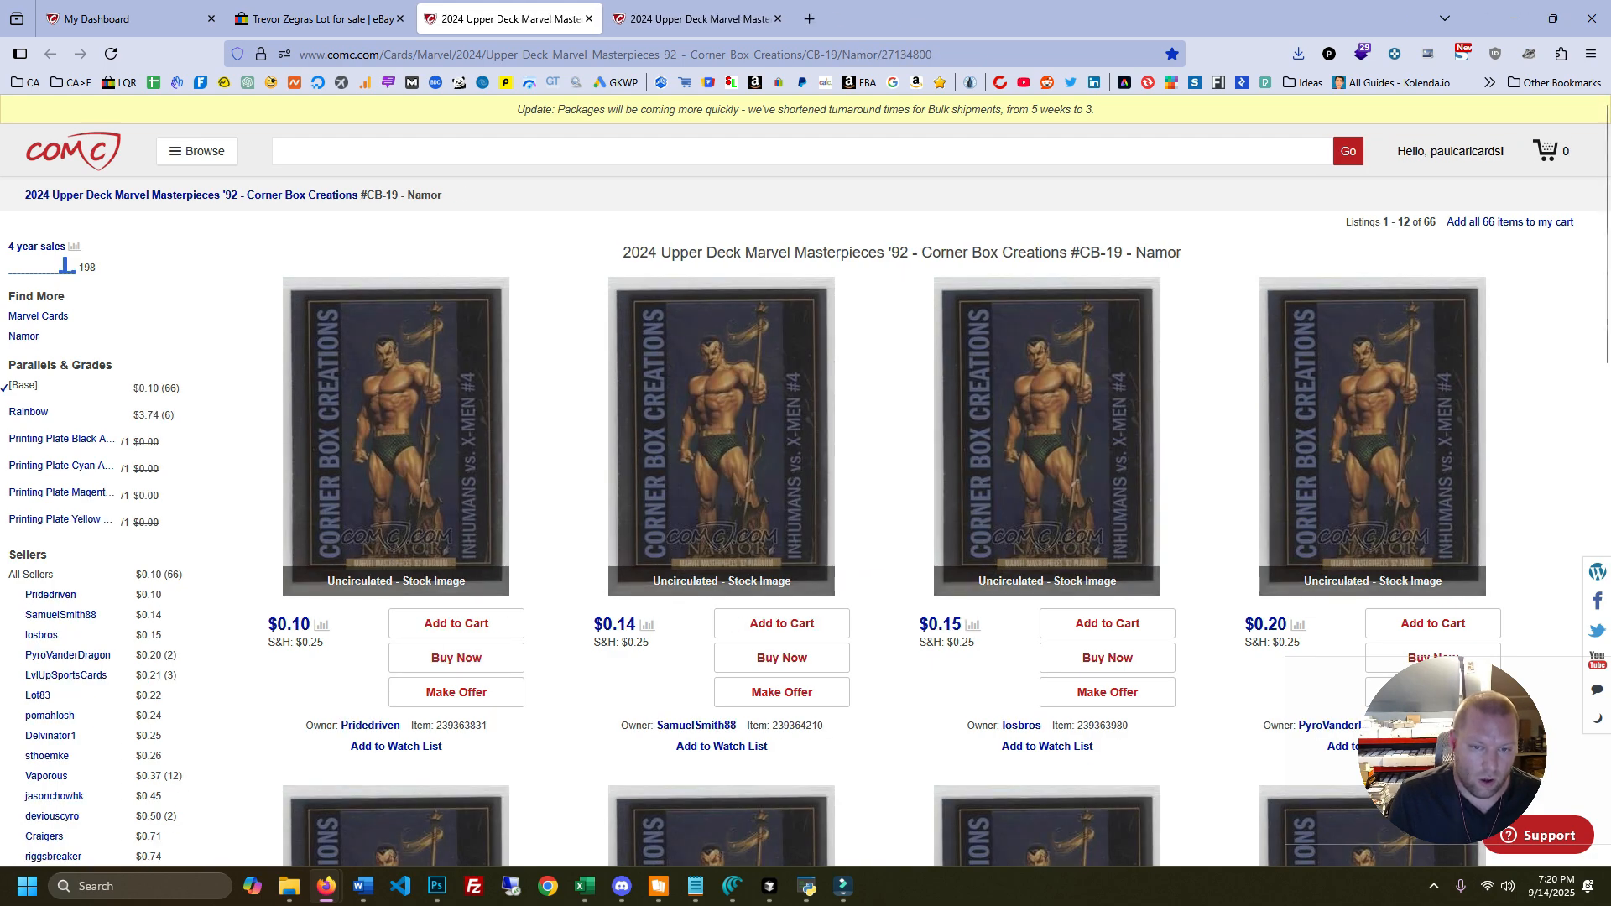
{"action": "key", "text": "ctrl+shift+t"}
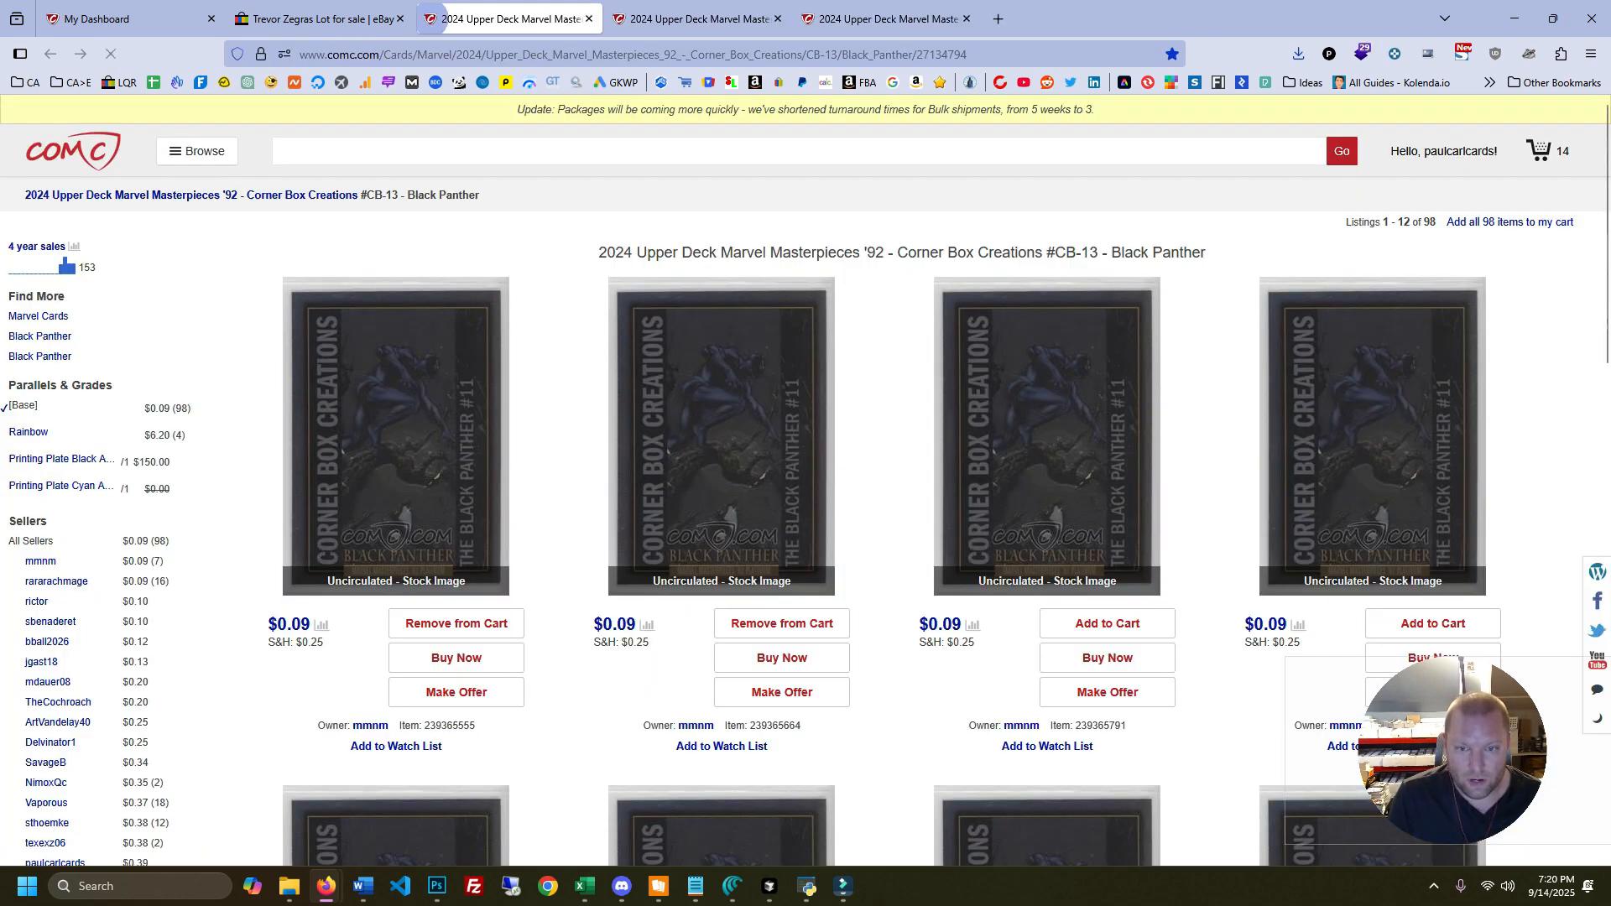
{"action": "left_click", "coordinate": [1108, 623]}
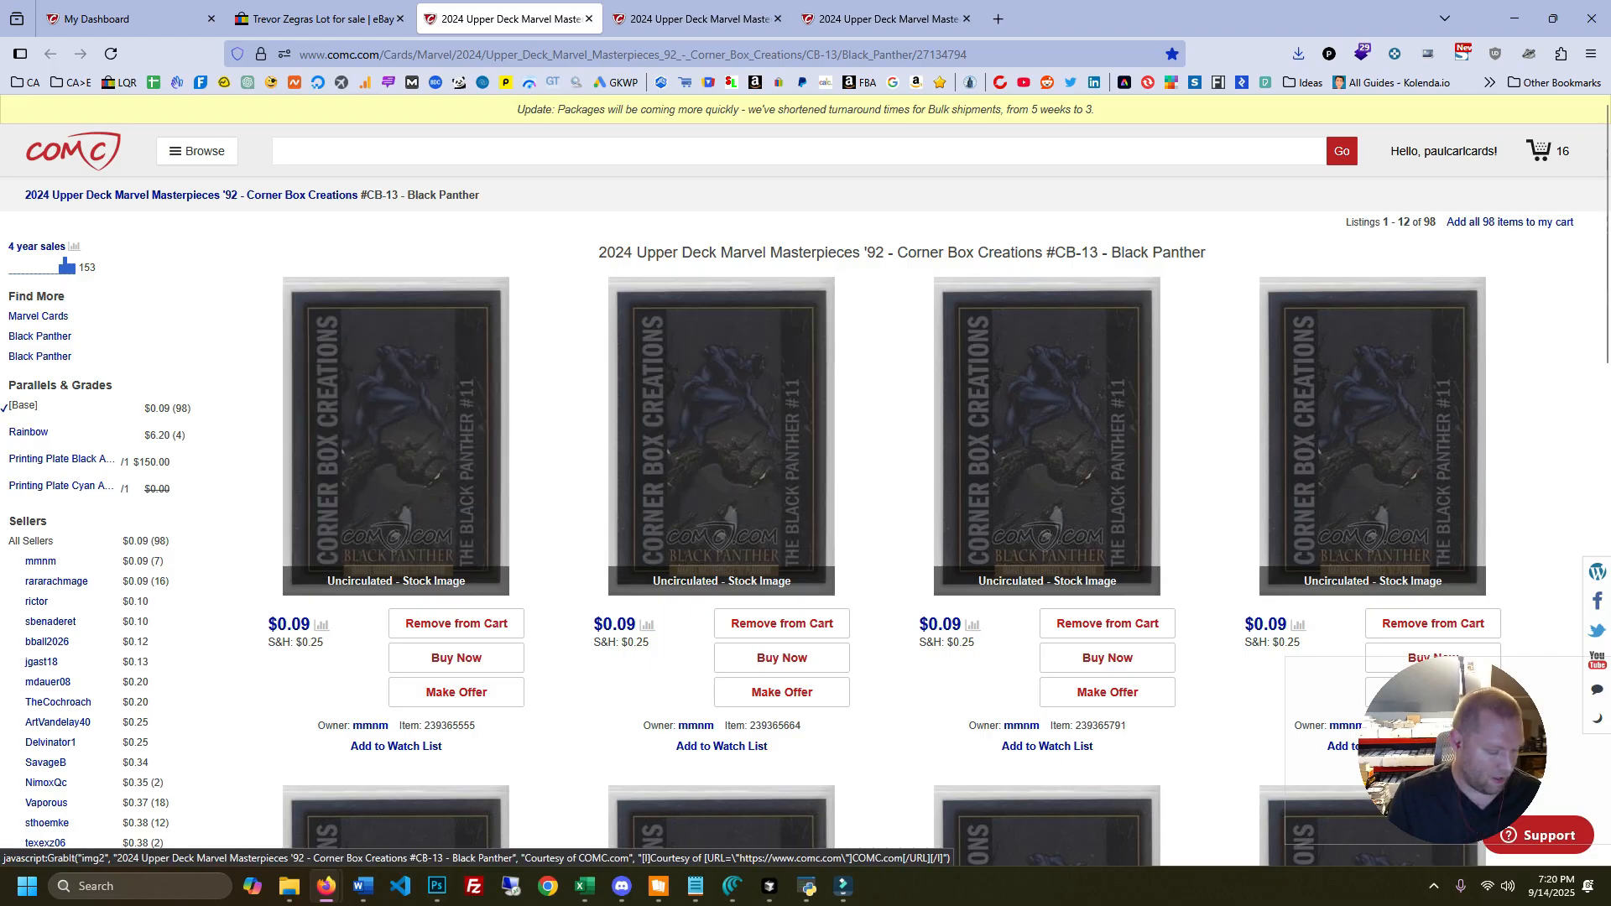
{"action": "key", "text": "ctrl+w"}
Add the single $0.10 Namor #CB-19 listing to the cart and close the Namor page
{"action": "left_click", "coordinate": [456, 622]}
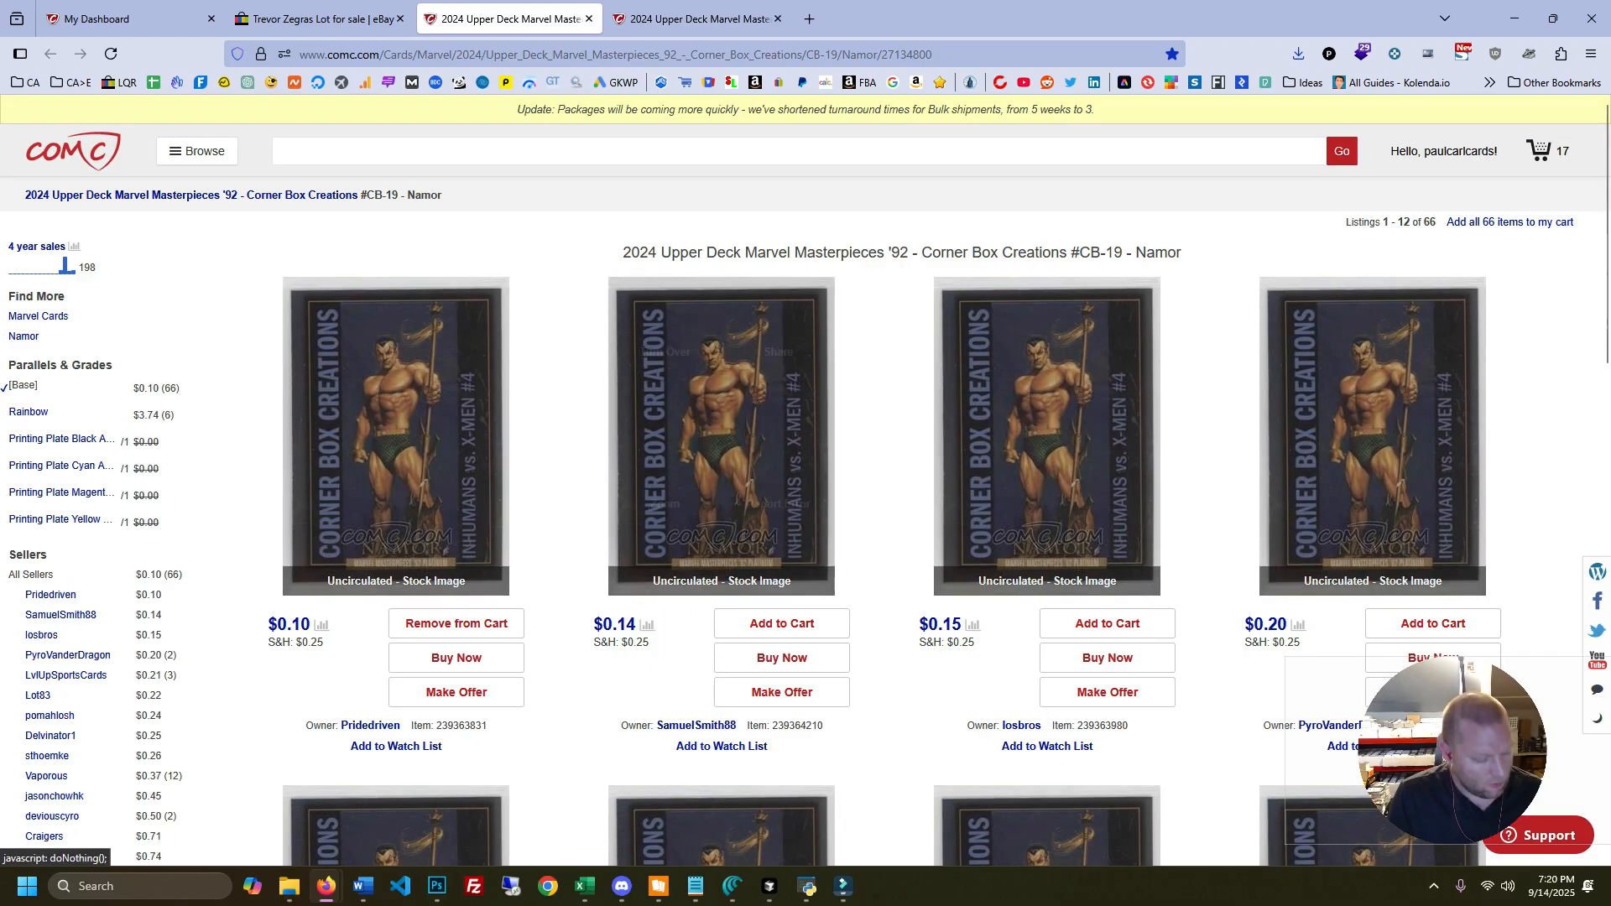
{"action": "key", "text": "ctrl+w"}
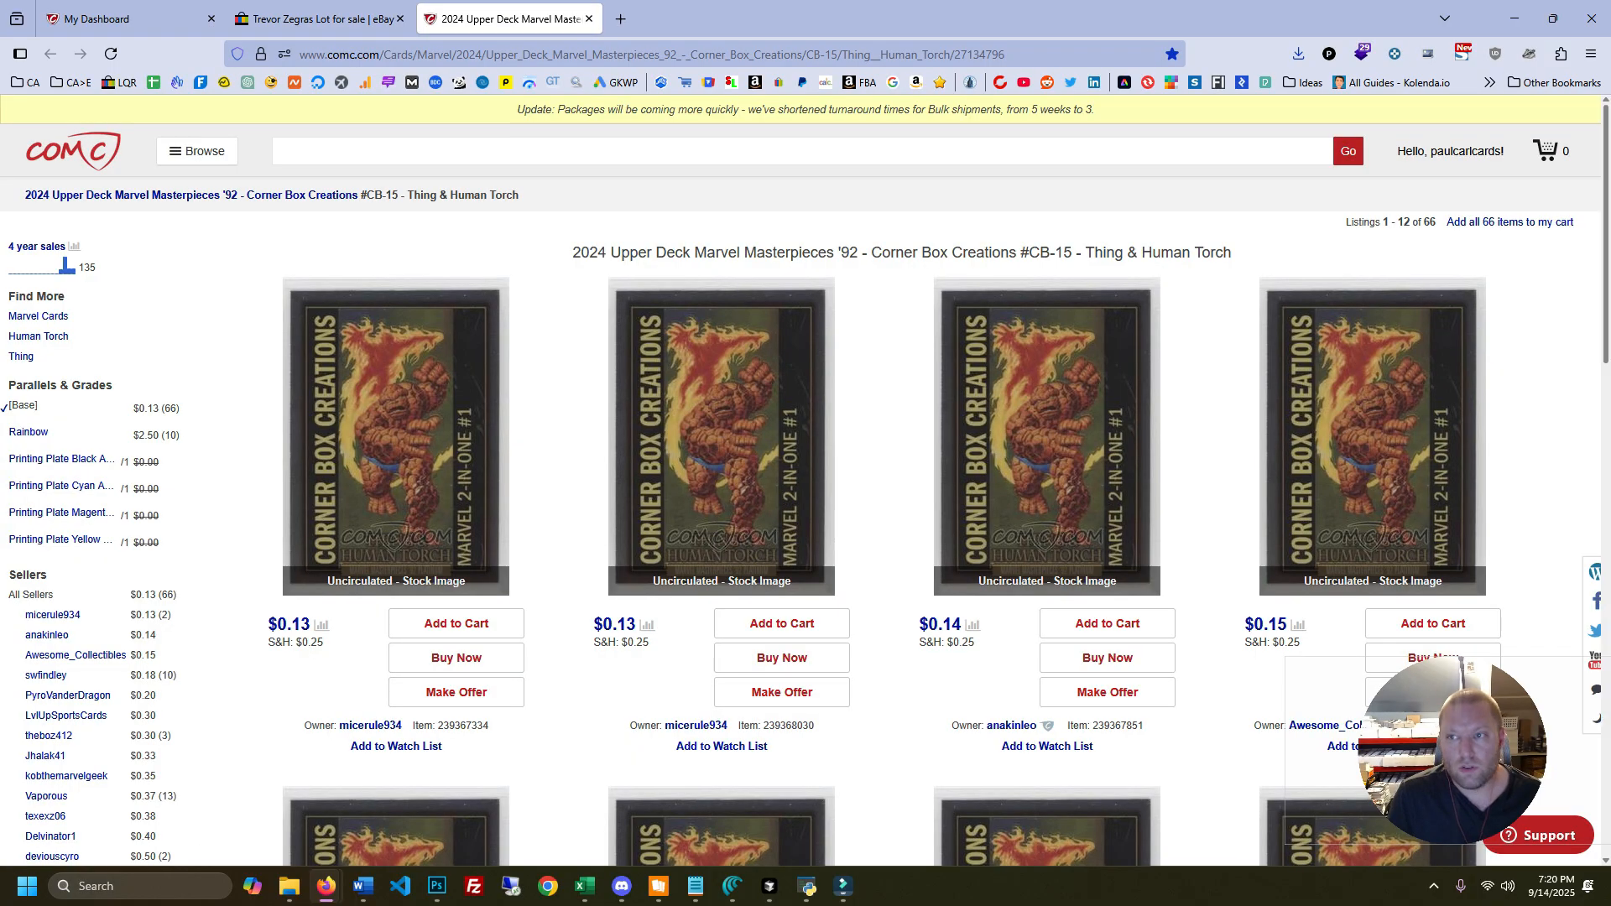
Skip the Thing & Human Torch listings, check out the shopping cart with store credit, and open the Inventory Manager
{"action": "mouse_move", "coordinate": [1564, 151]}
{"action": "left_click", "coordinate": [1438, 277]}
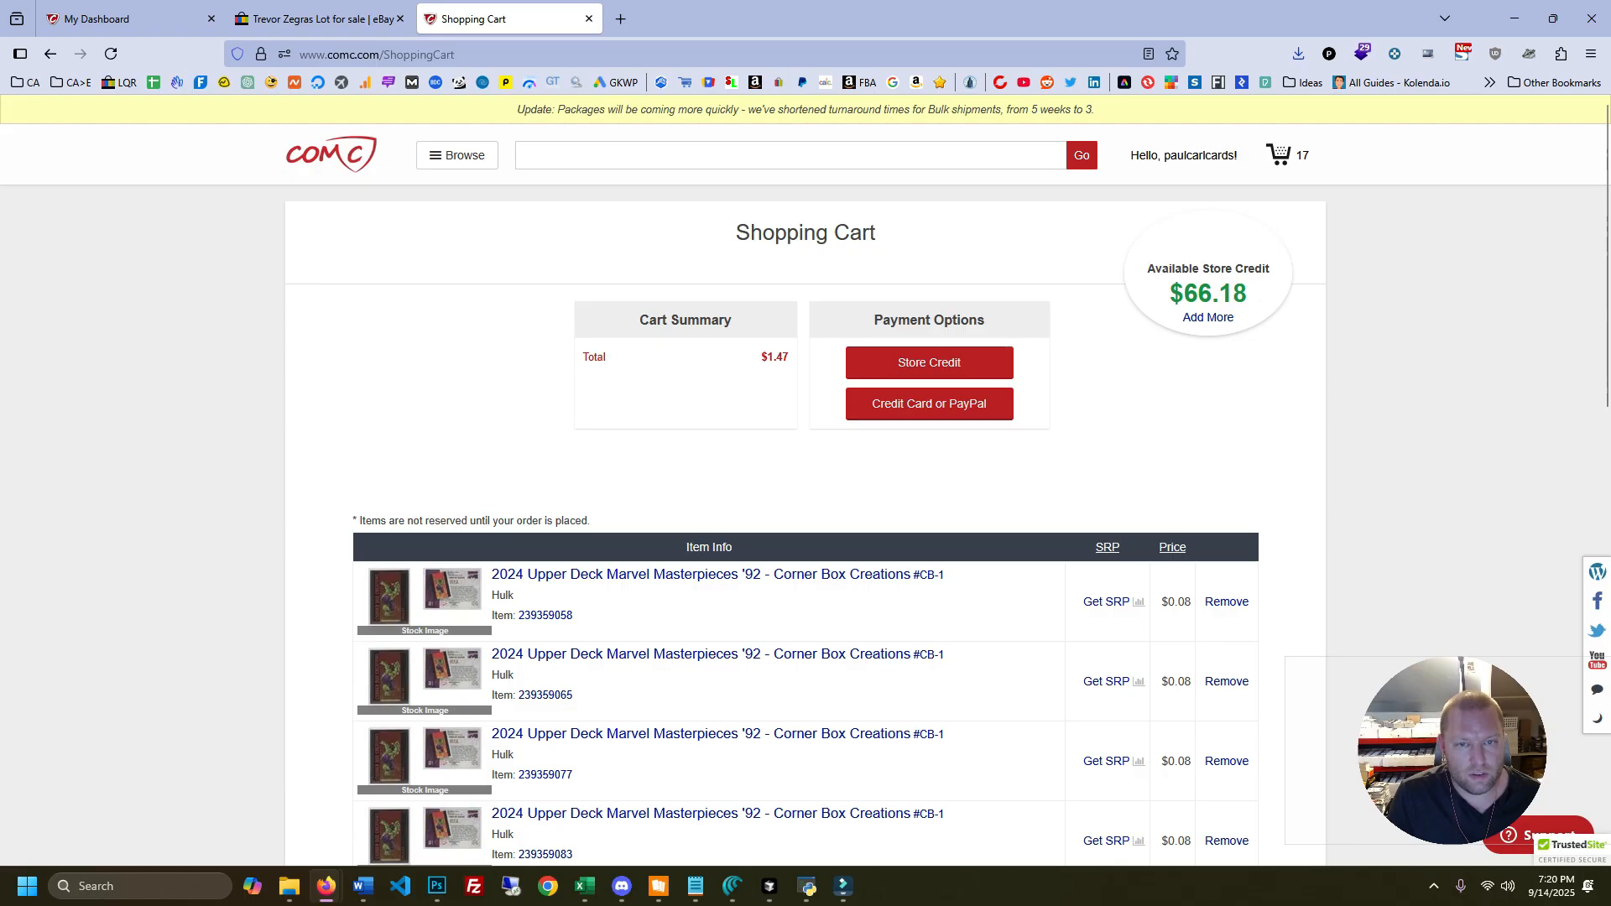
{"action": "scroll", "coordinate": [806, 487], "scroll_direction": "down", "scroll_amount": 7}
{"action": "scroll", "coordinate": [805, 487], "scroll_direction": "up", "scroll_amount": 7}
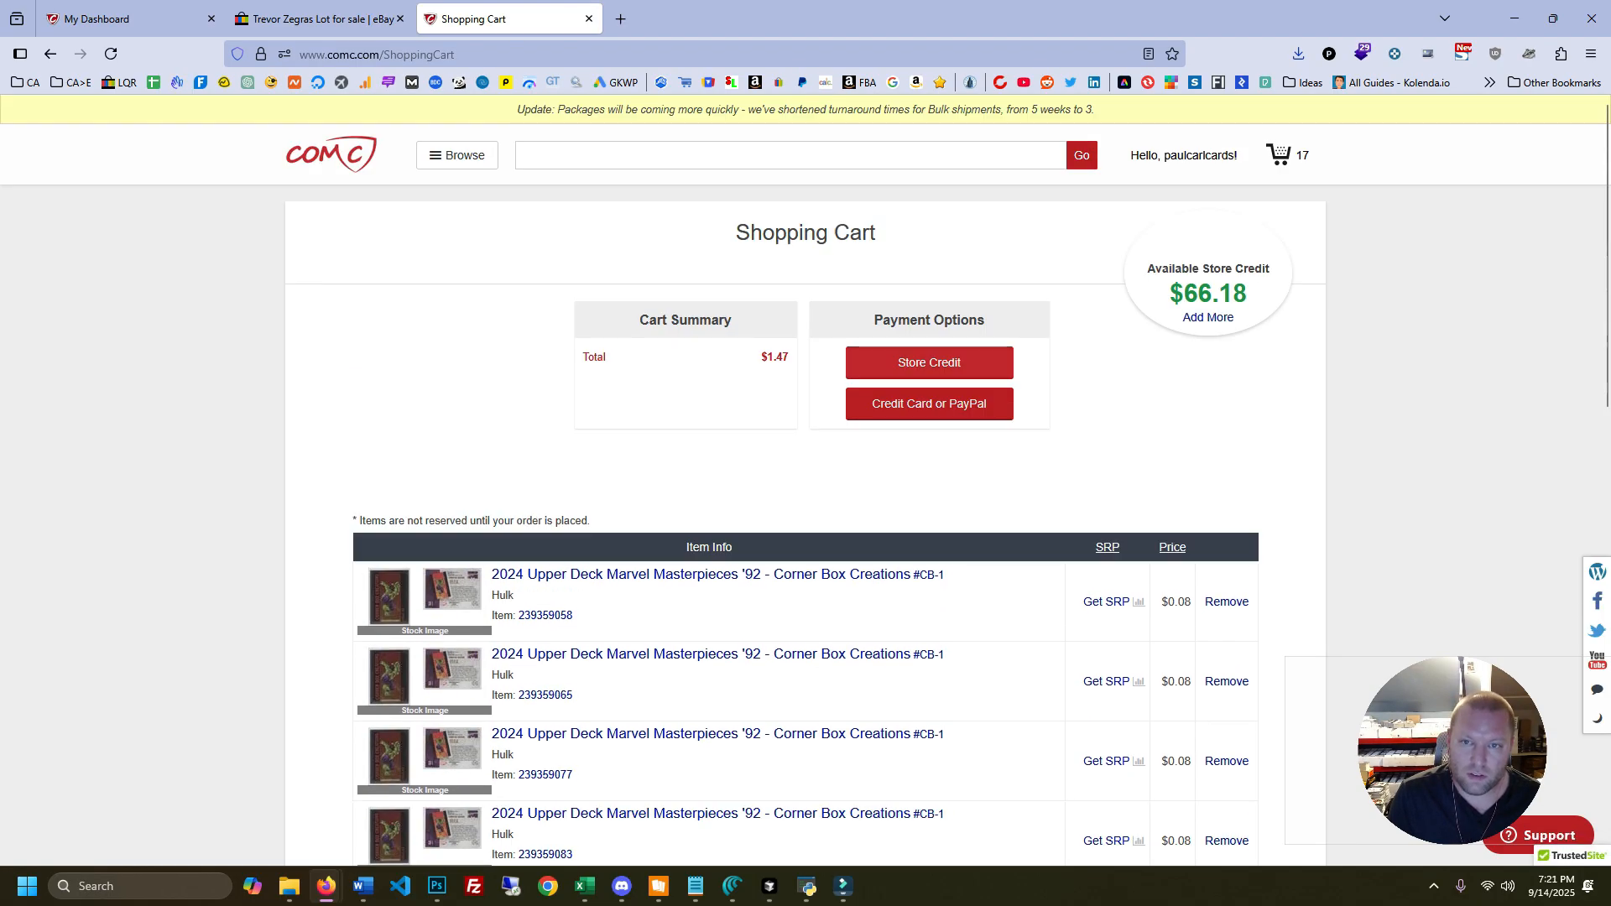
{"action": "left_click", "coordinate": [425, 429]}
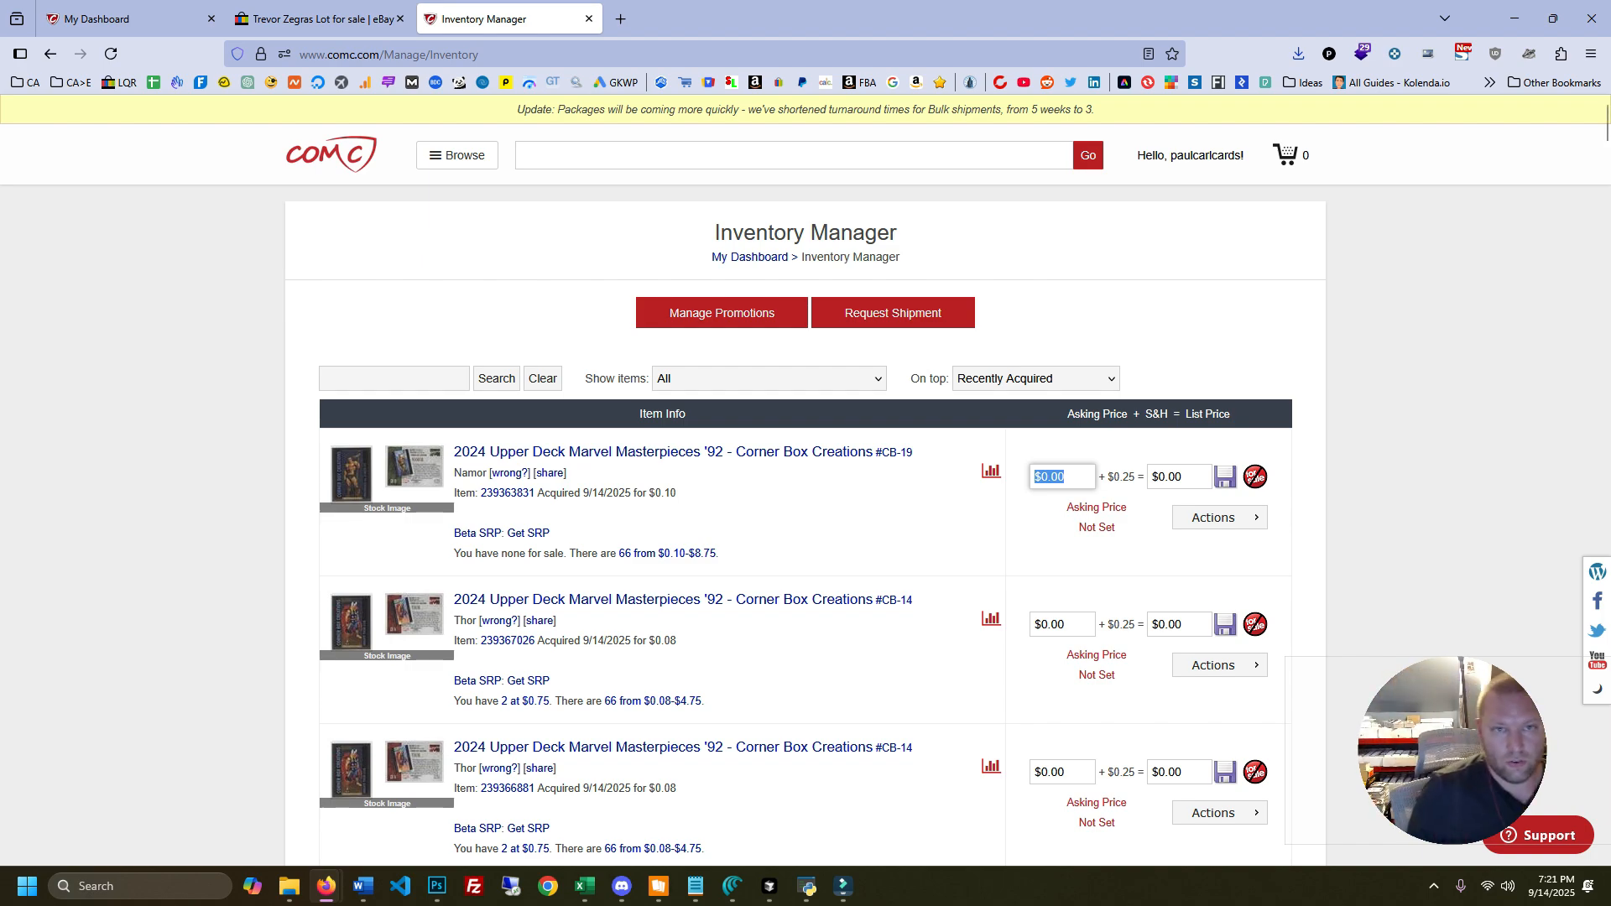
Return to the eBay sold listings for the Trevor Zegras lot search
{"action": "left_click", "coordinate": [319, 18]}
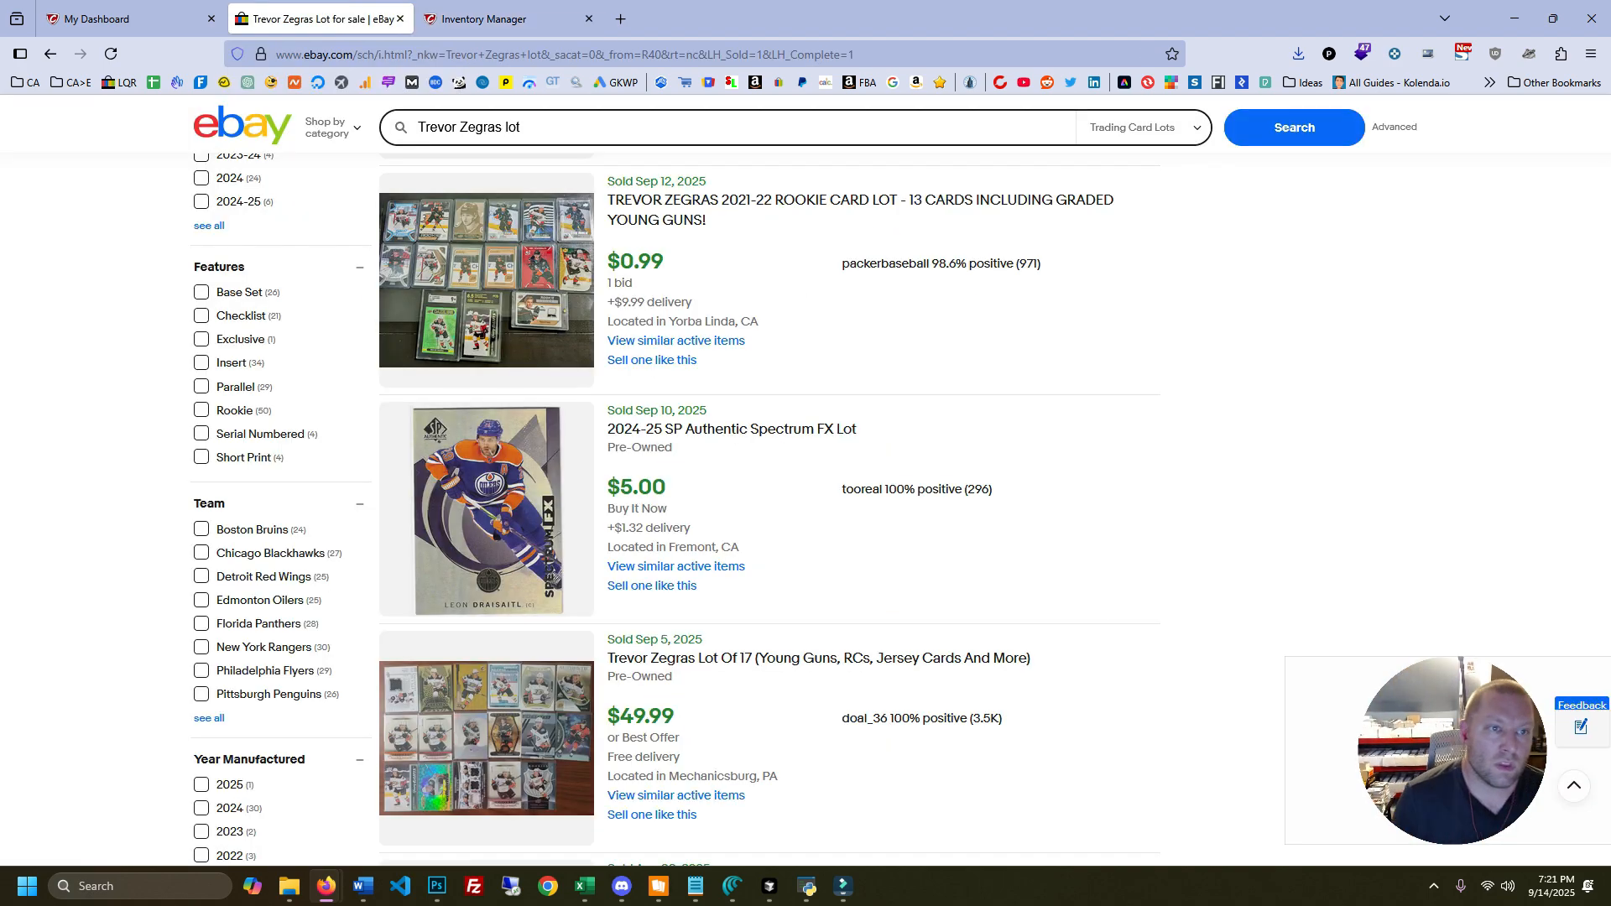